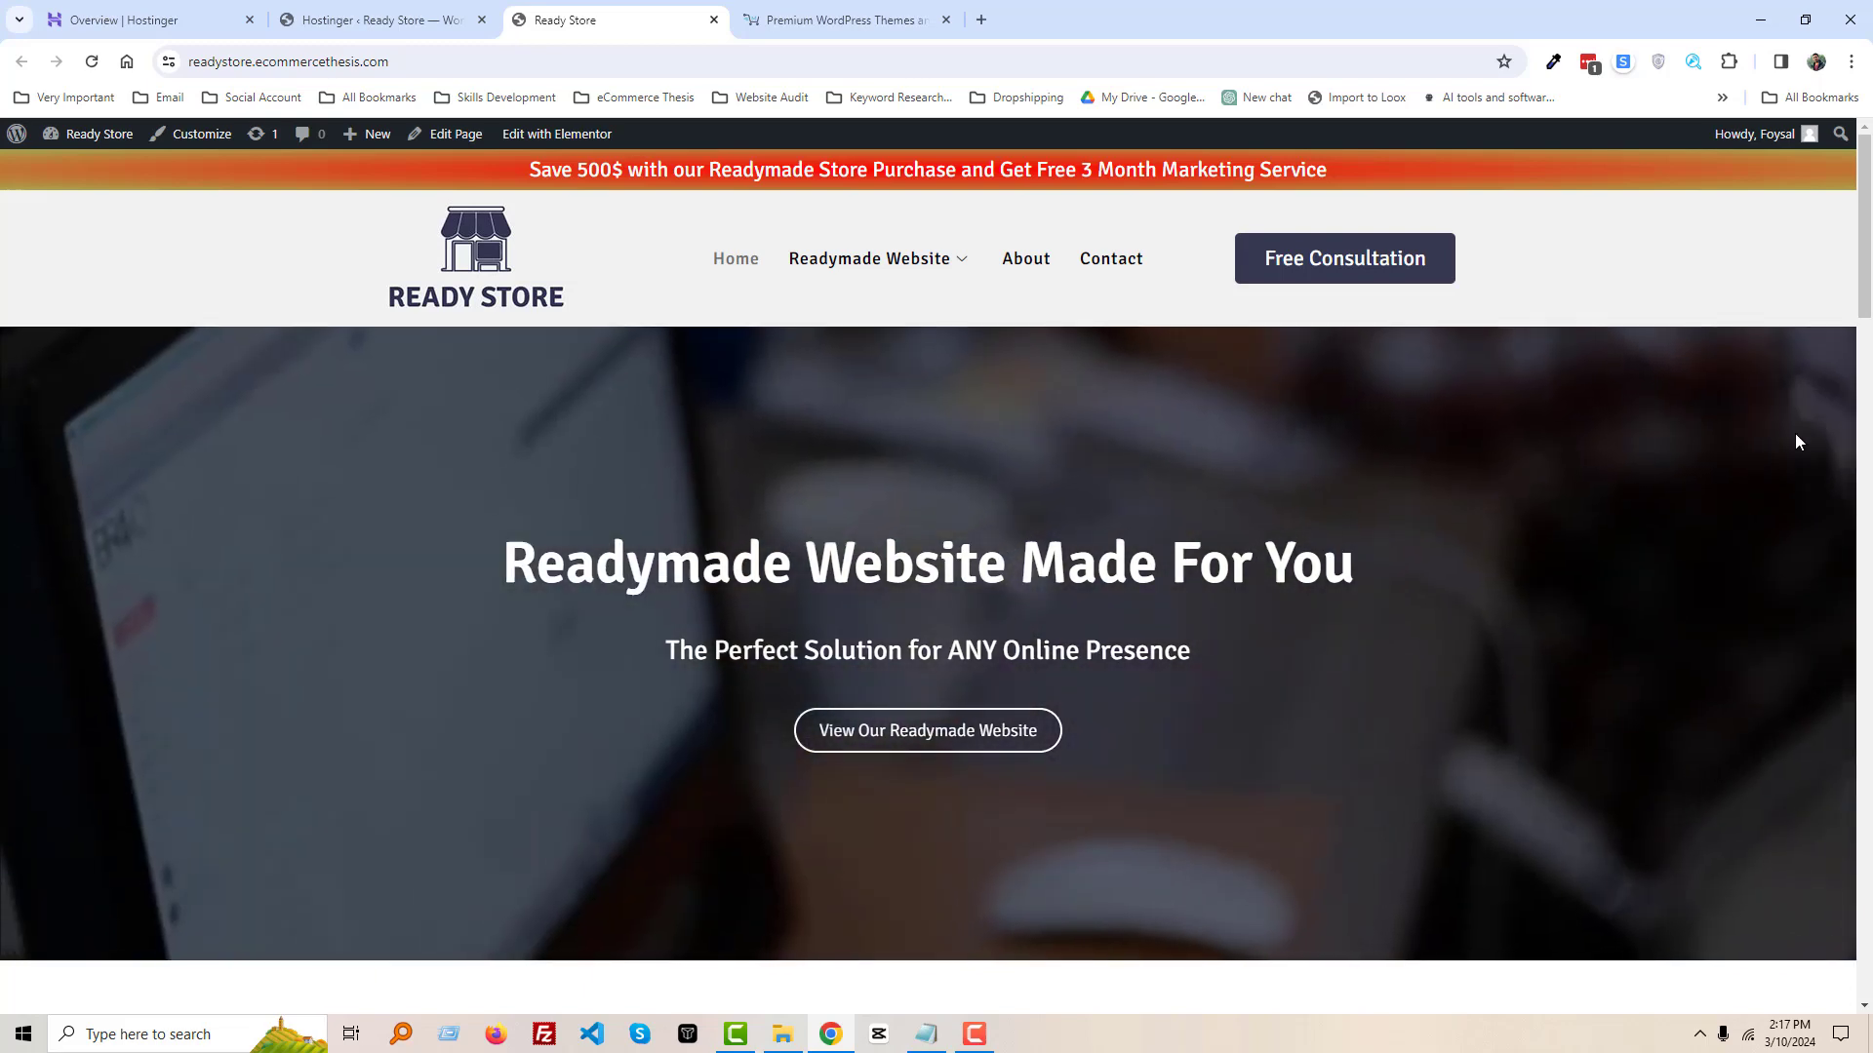
pyautogui.scroll(-1, 1870, 322)
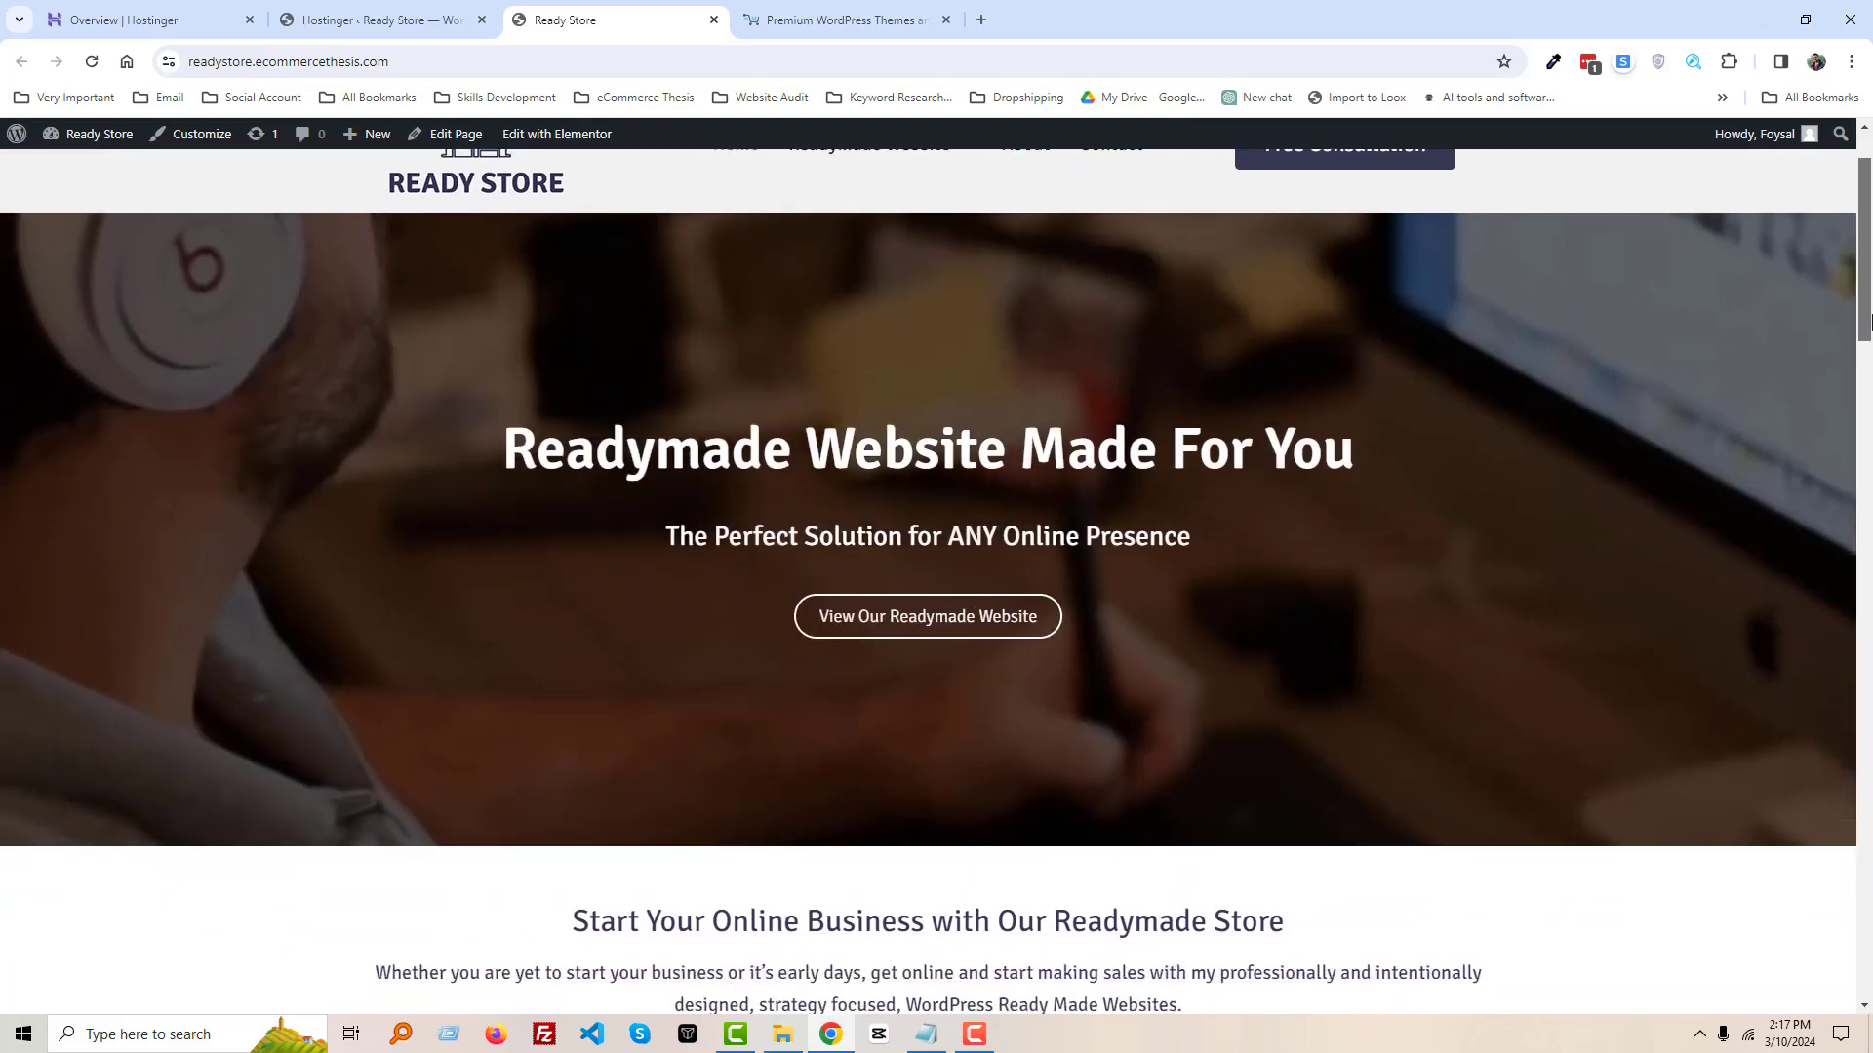
pyautogui.moveTo(1867, 319); pyautogui.dragTo(1864, 457)
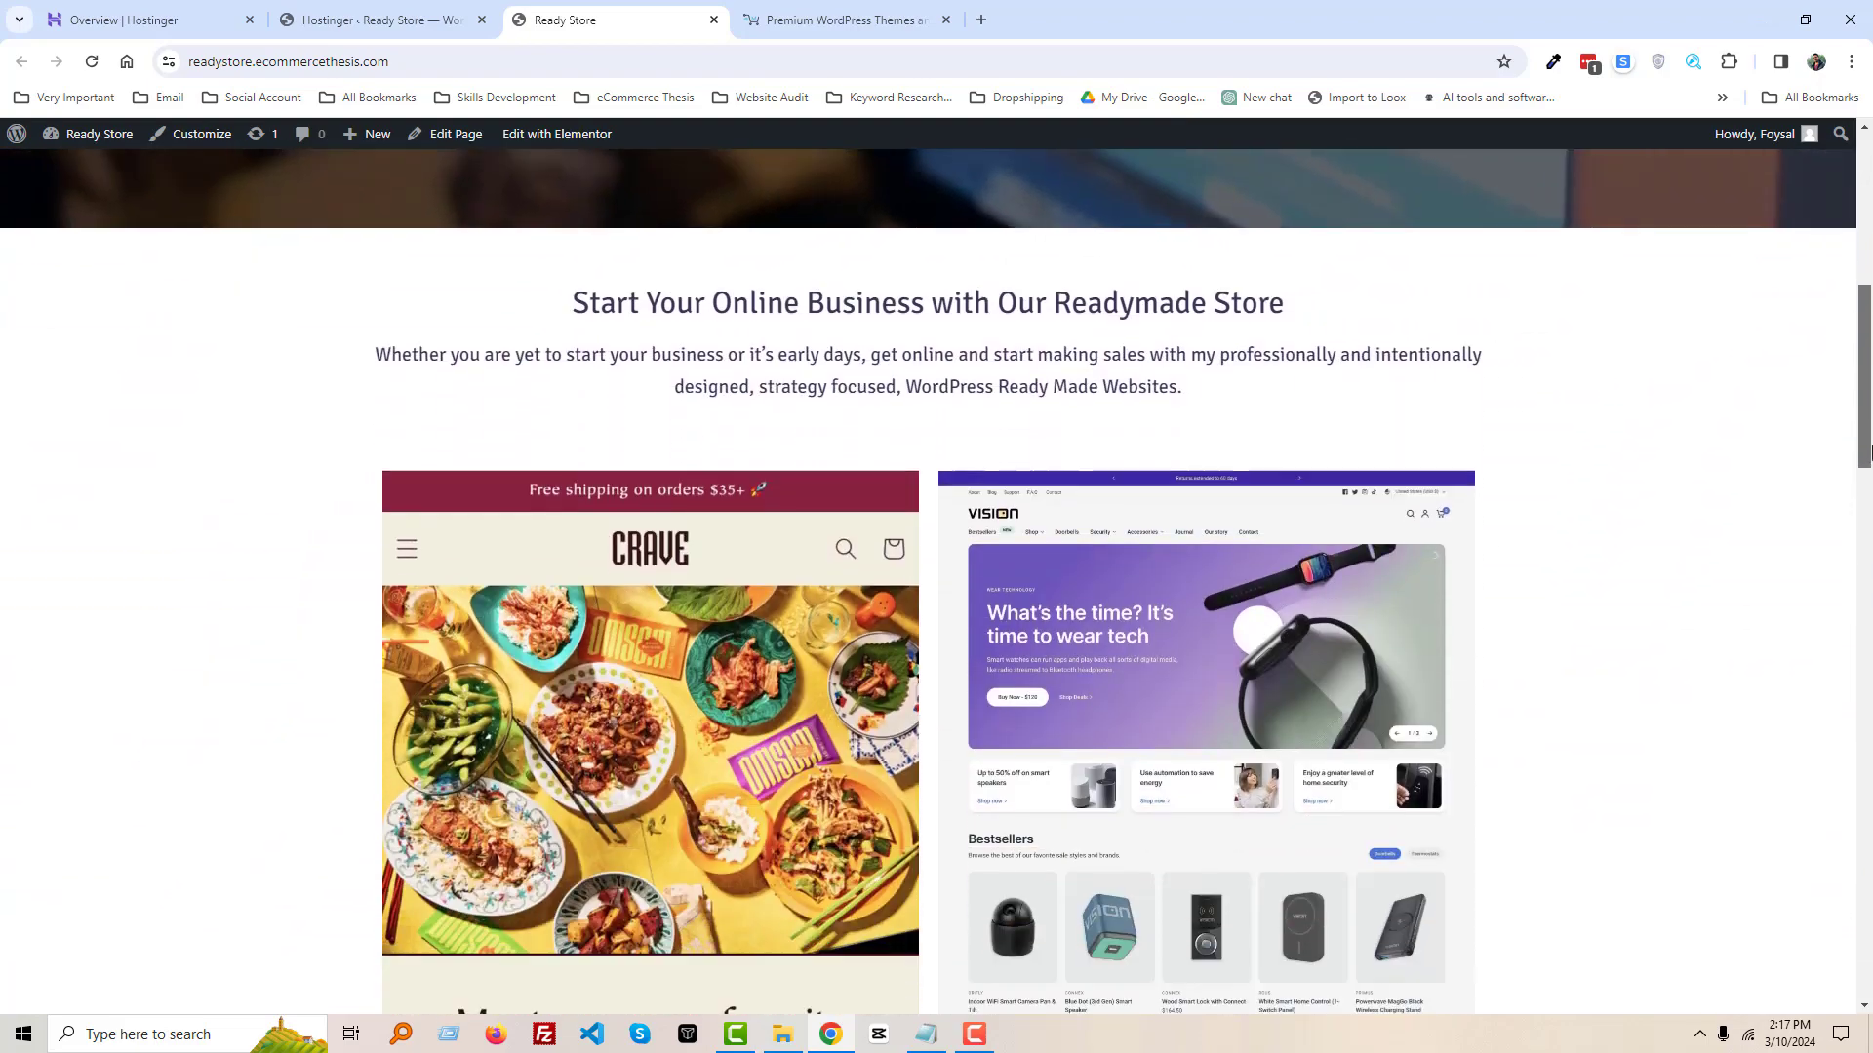
pyautogui.scroll(-1, 1538, 590)
pyautogui.scroll(-4, 1628, 597)
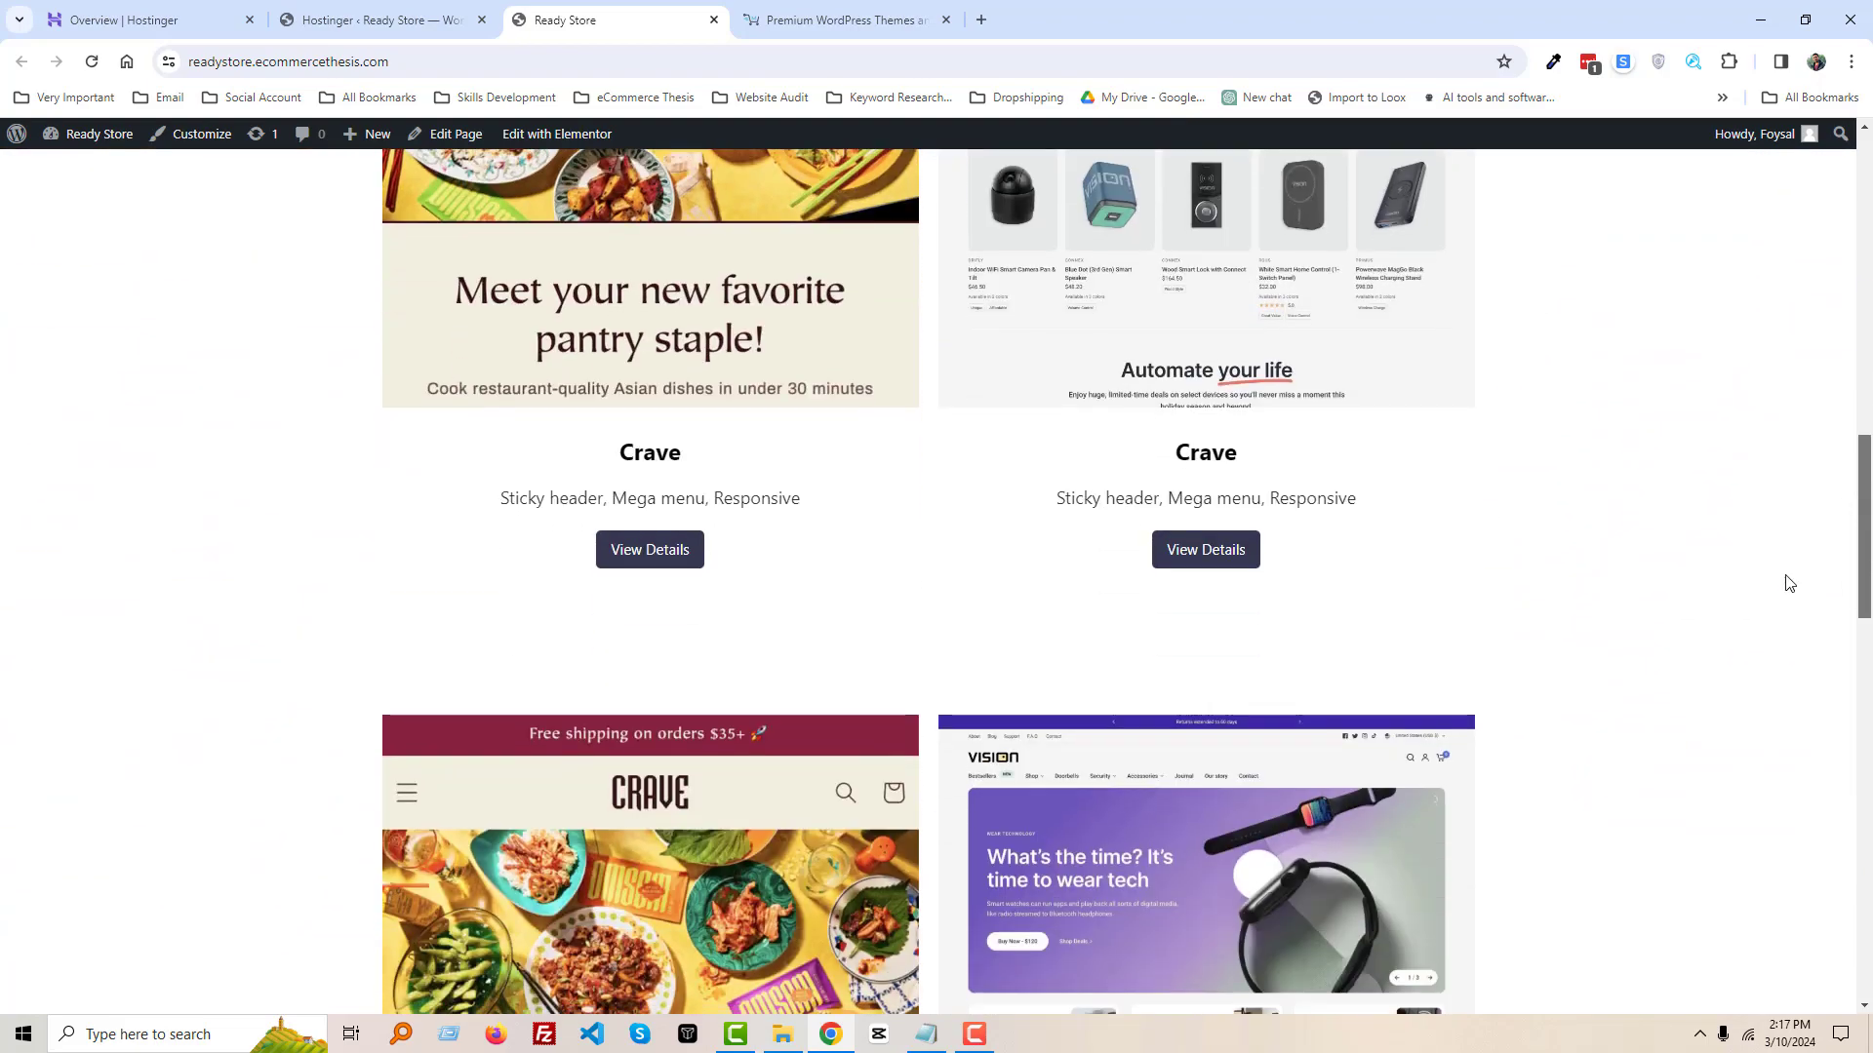
pyautogui.scroll(-1, 1215, 573)
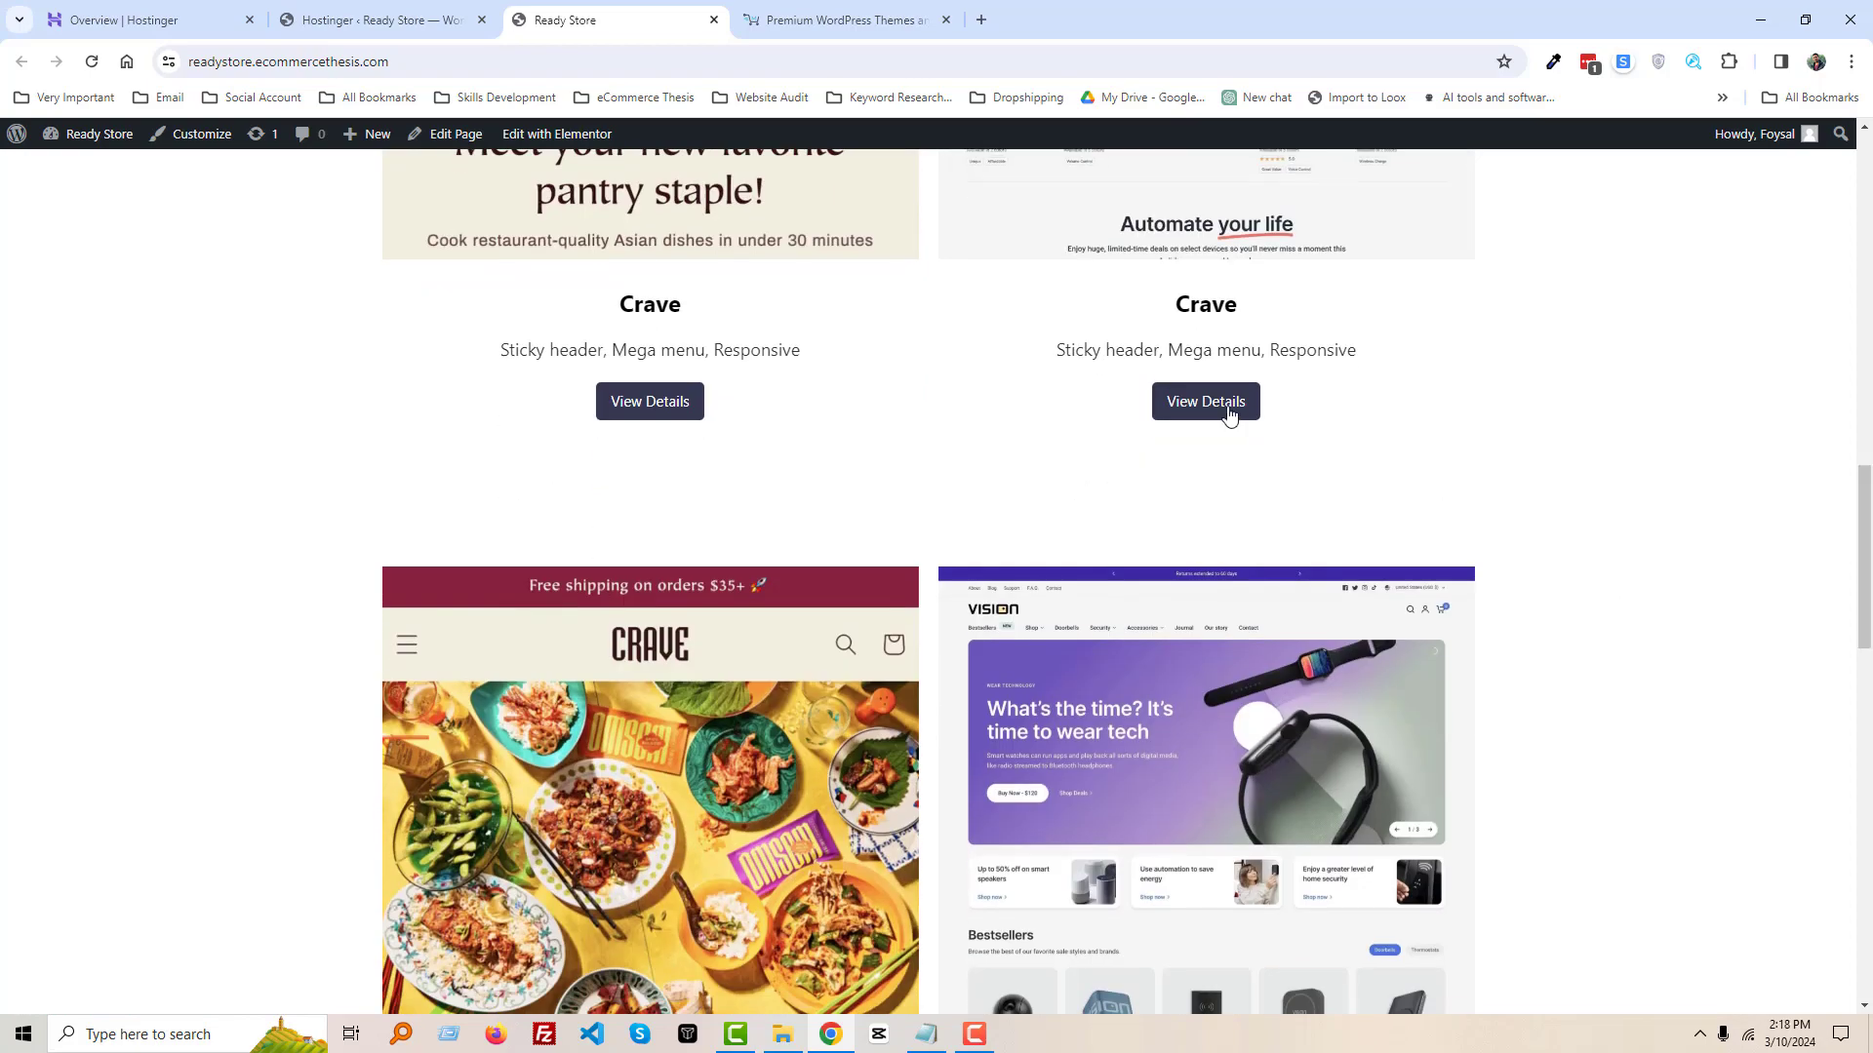
pyautogui.scroll(-1, 1868, 608)
pyautogui.scroll(-7, 1868, 607)
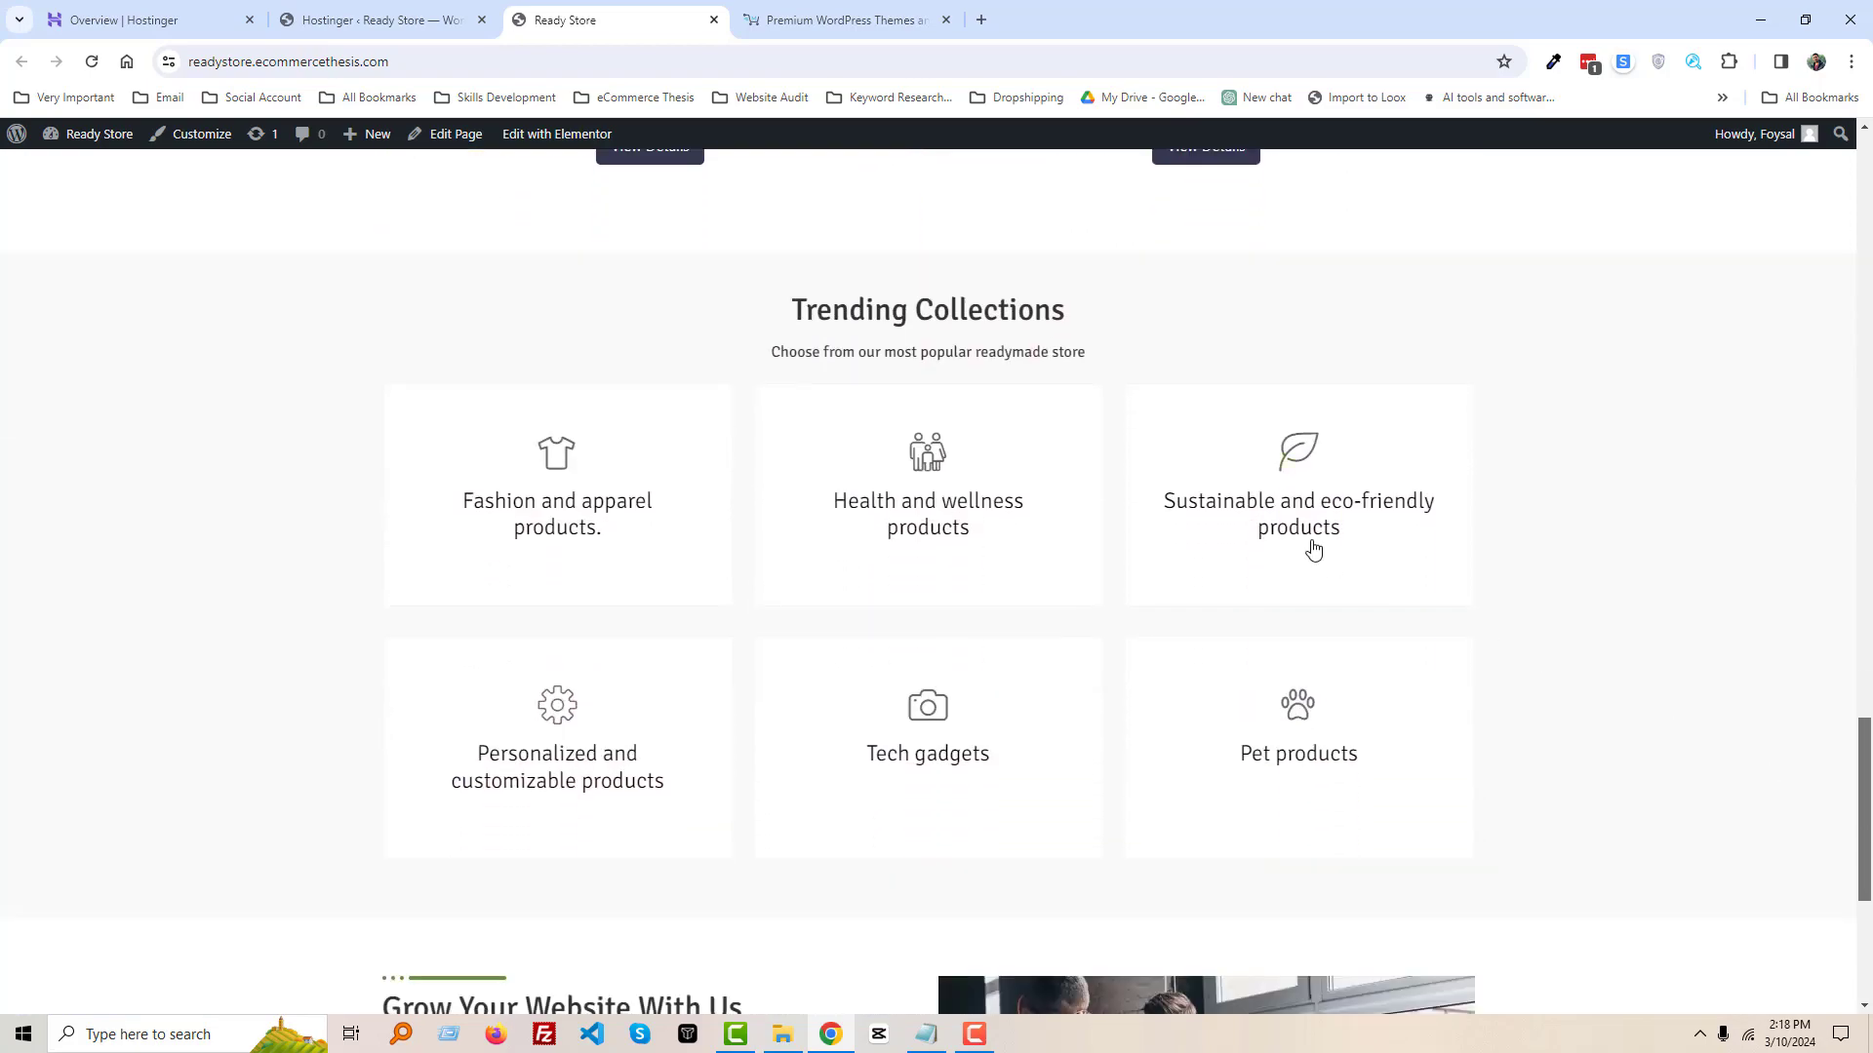
pyautogui.scroll(-2, 655, 558)
pyautogui.scroll(-2, 862, 590)
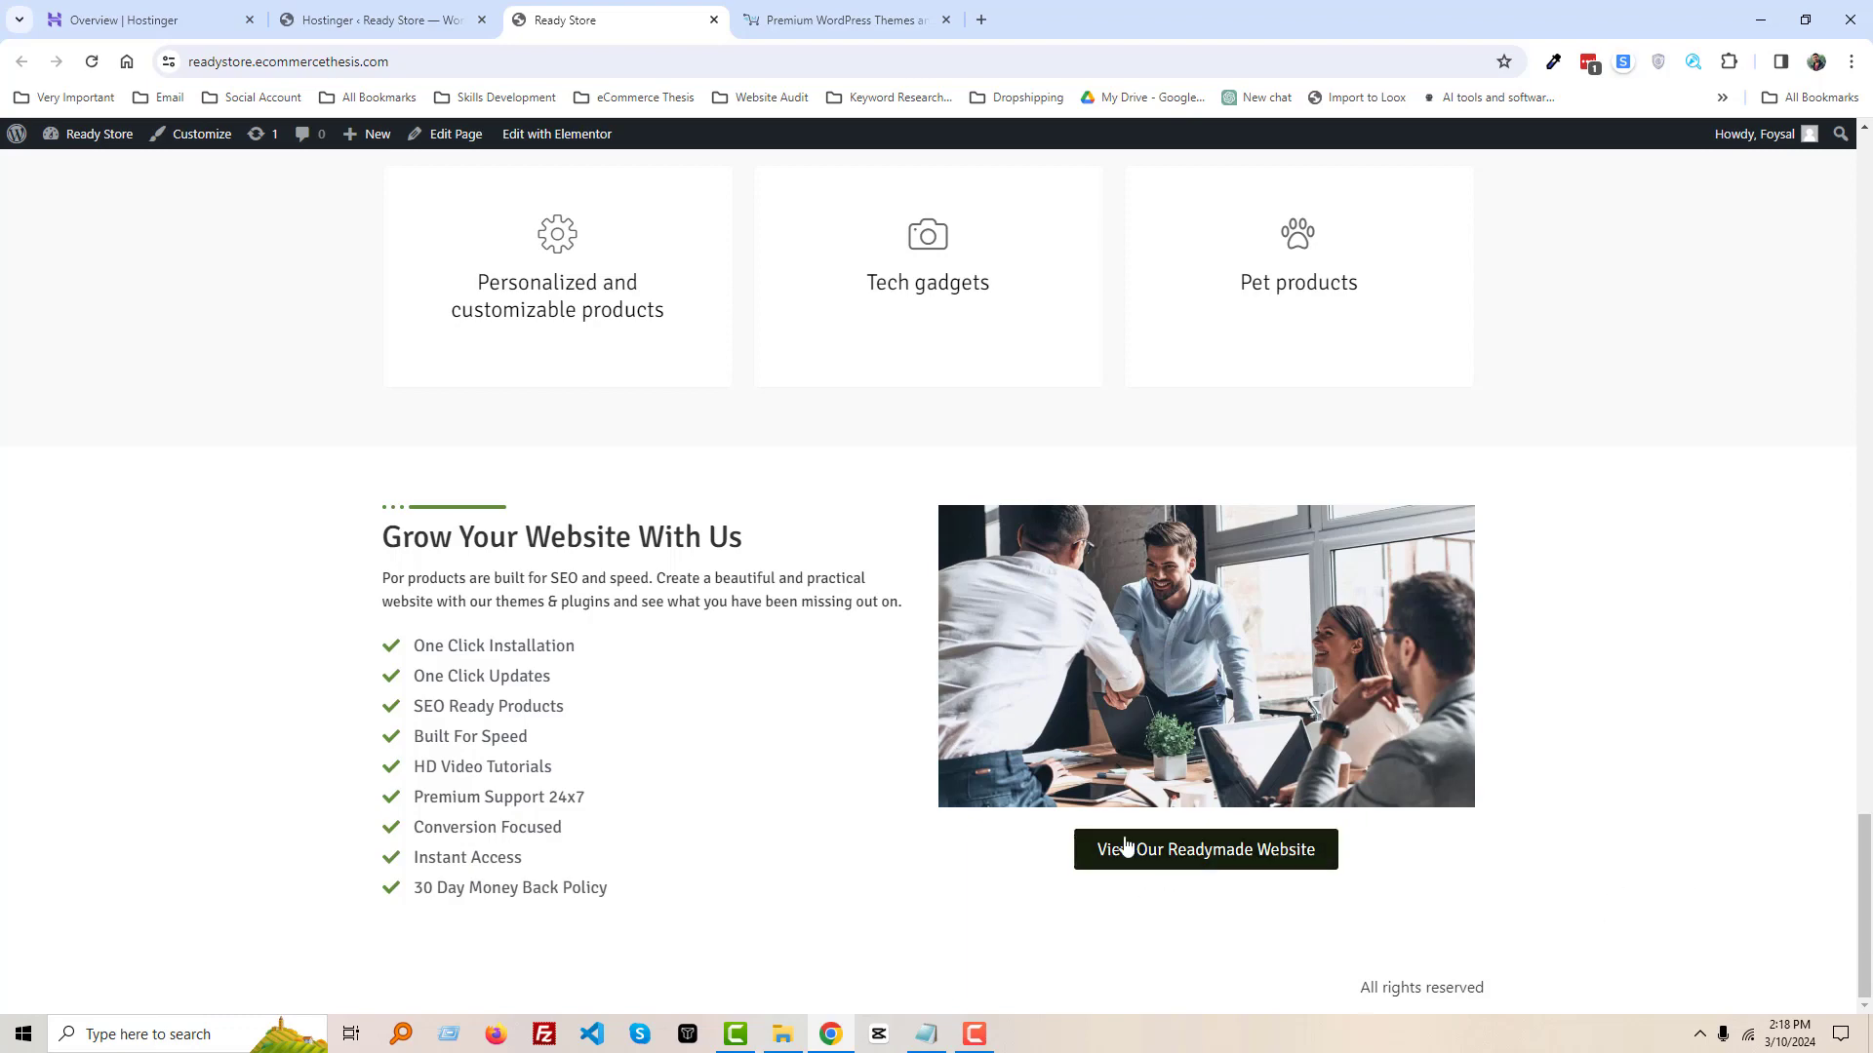
# Compare the MyThemeShop footer, then open the Ready Store homepage editor in a new tab
pyautogui.click(825, 10)
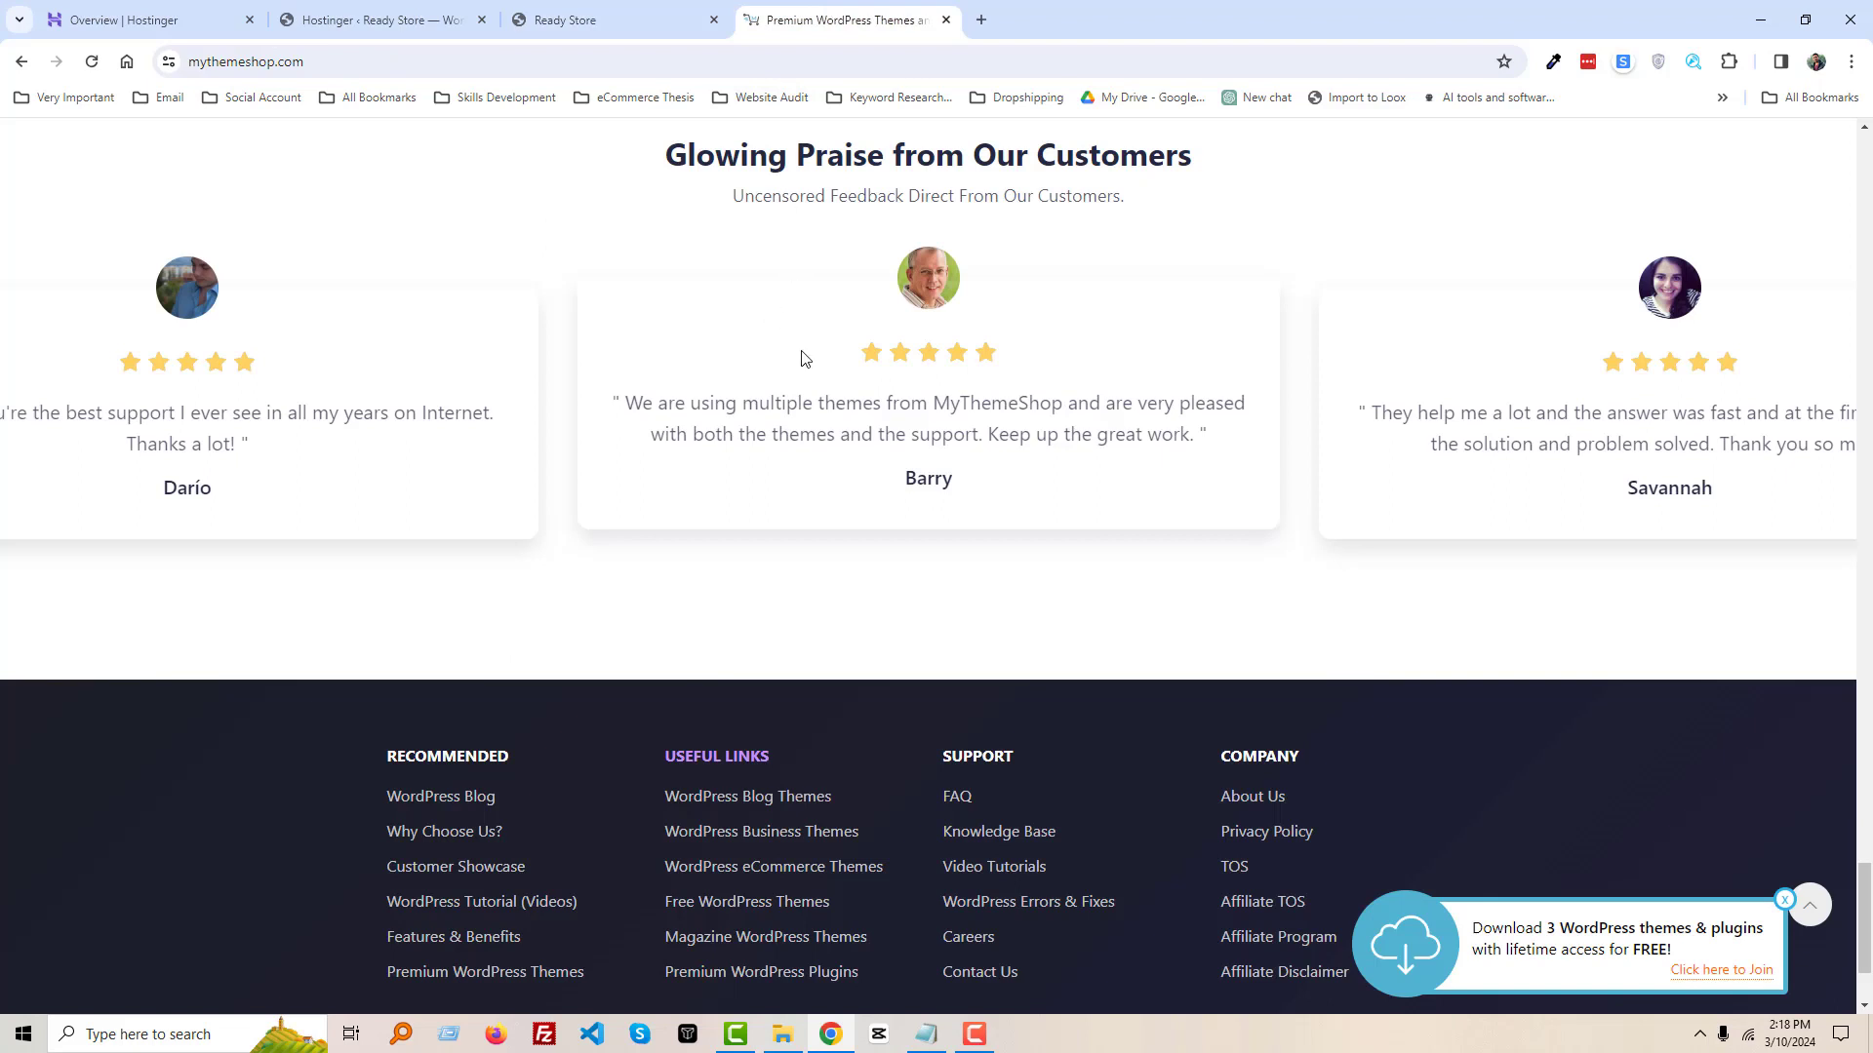
pyautogui.scroll(1, 800, 359)
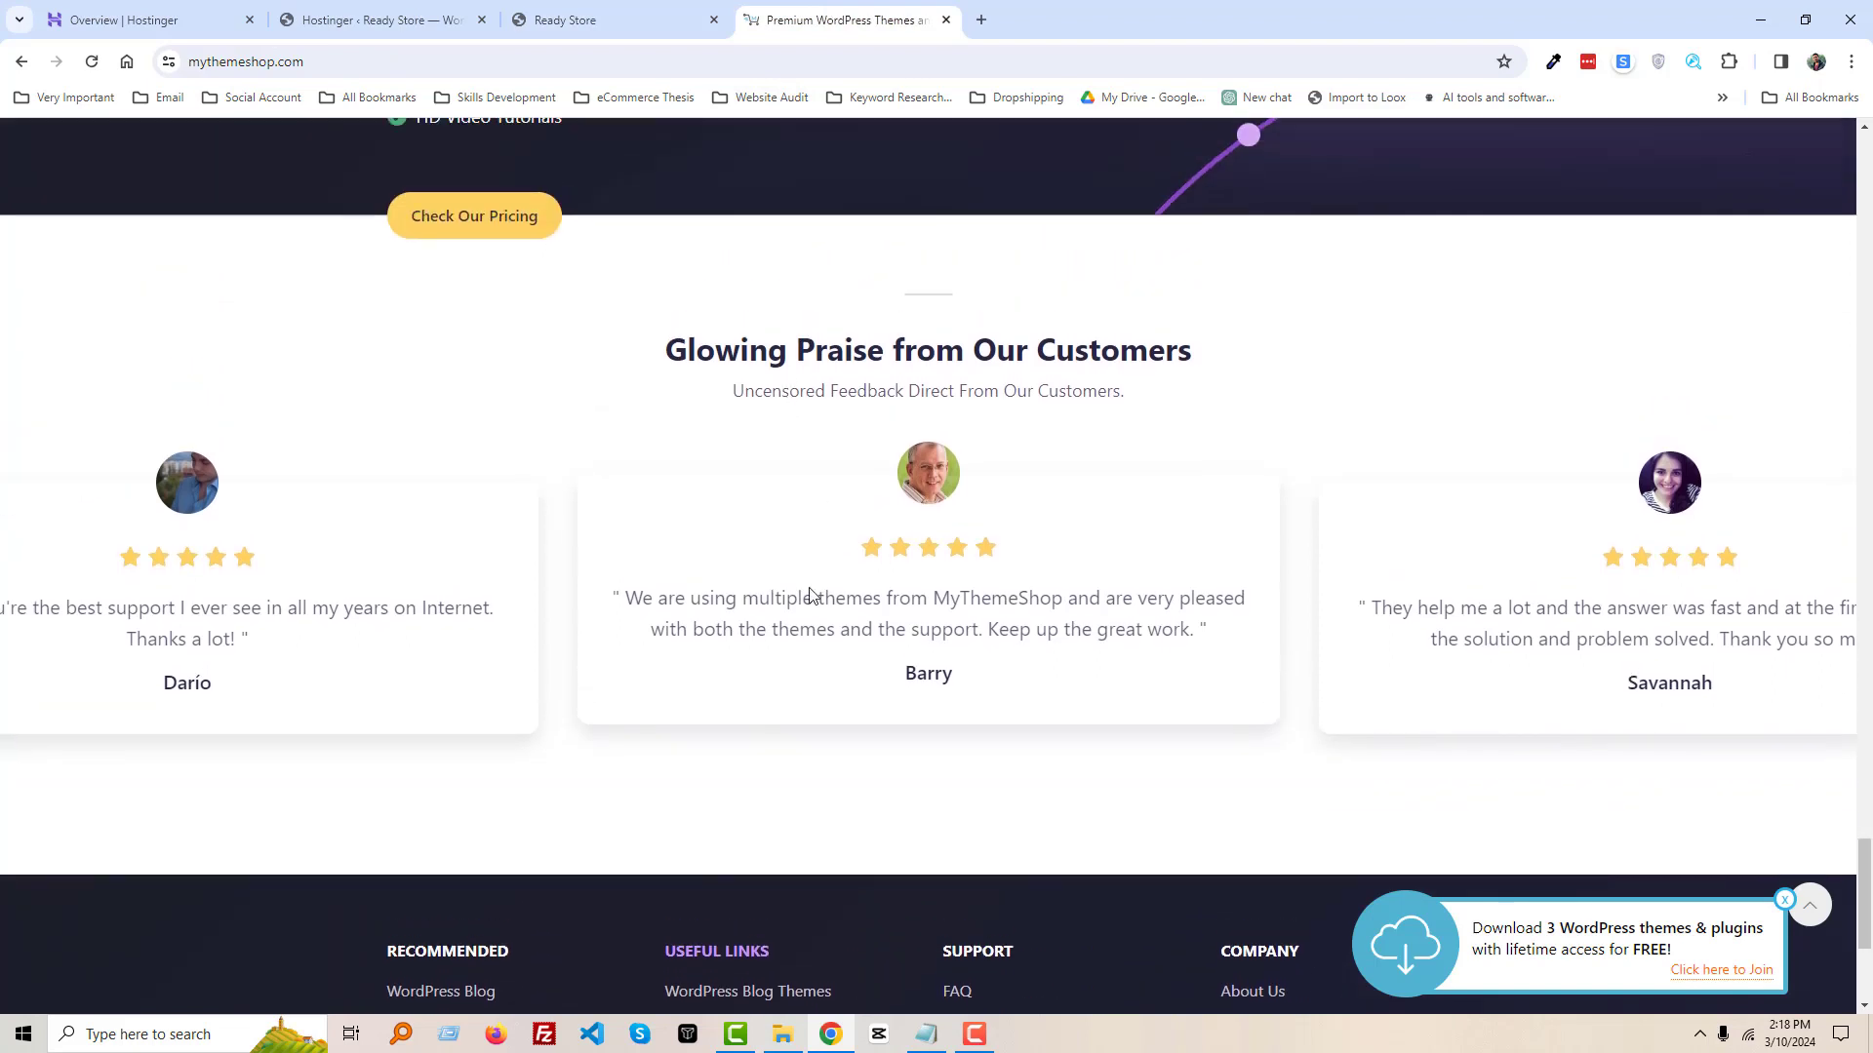
pyautogui.click(634, 11)
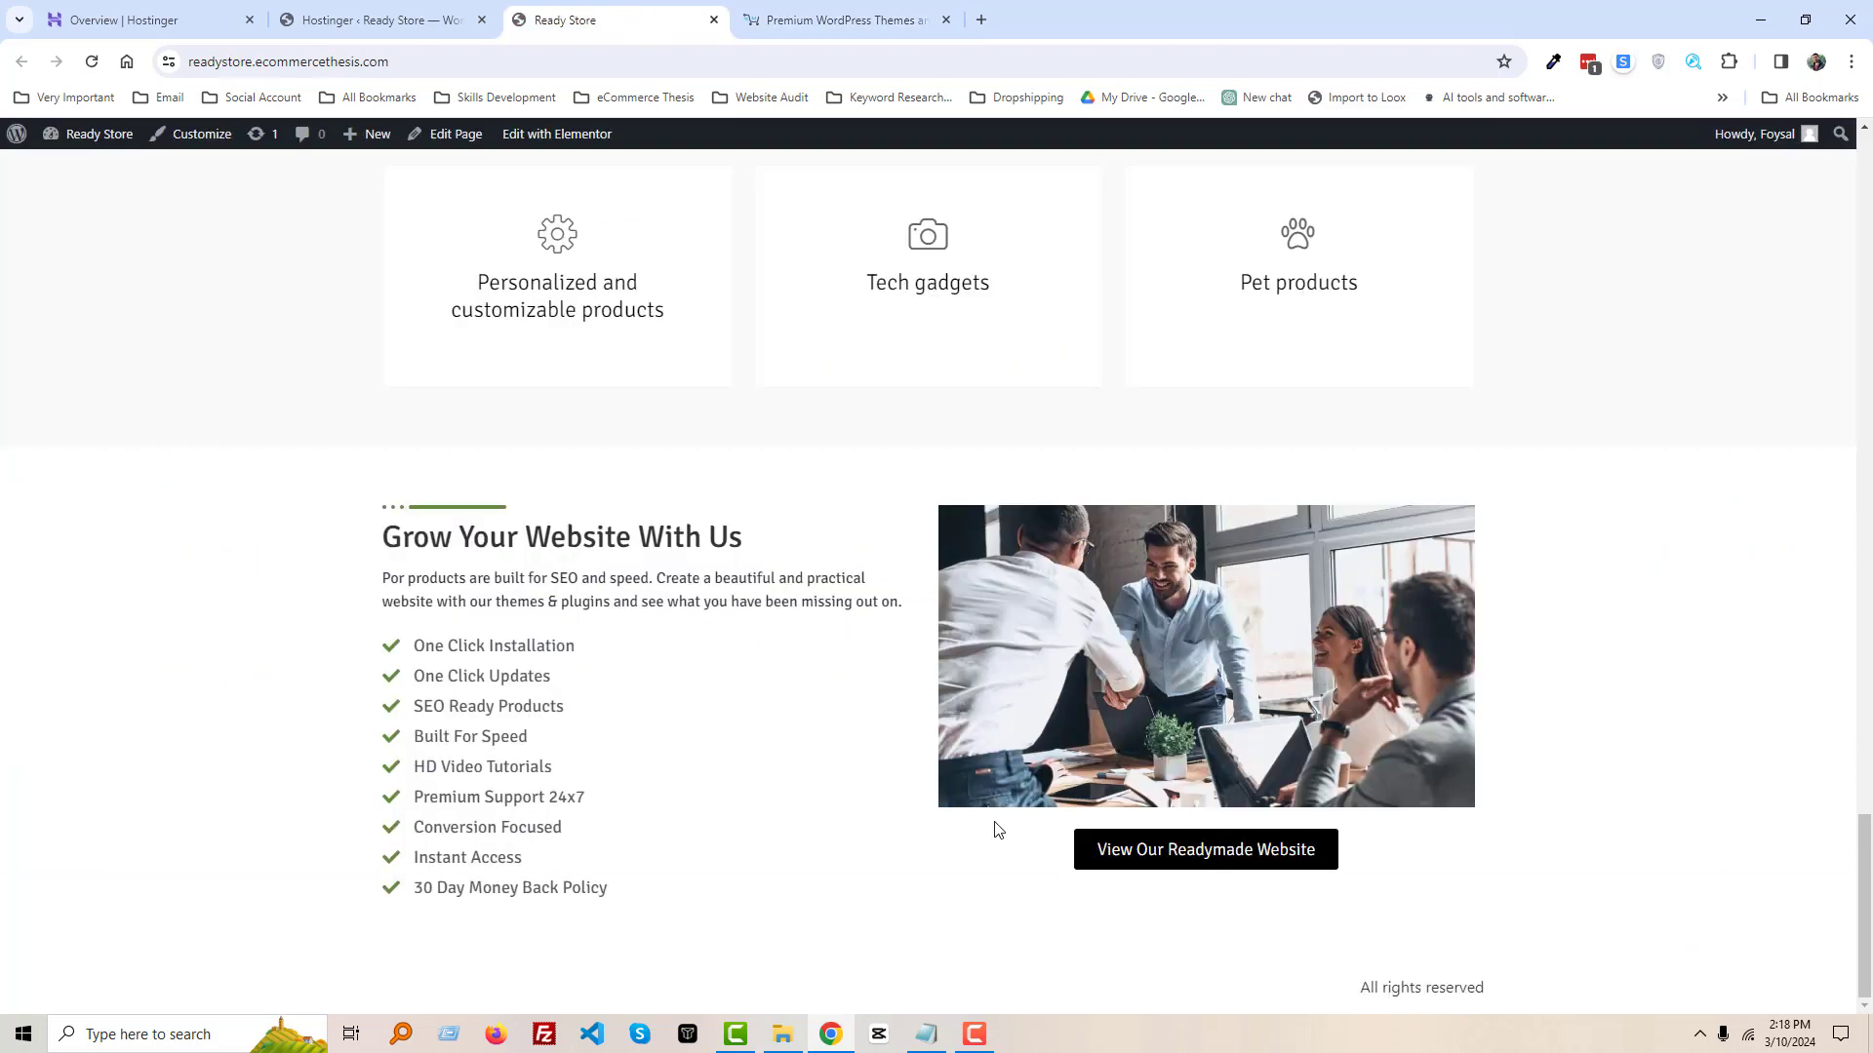
pyautogui.rightClick(546, 135)
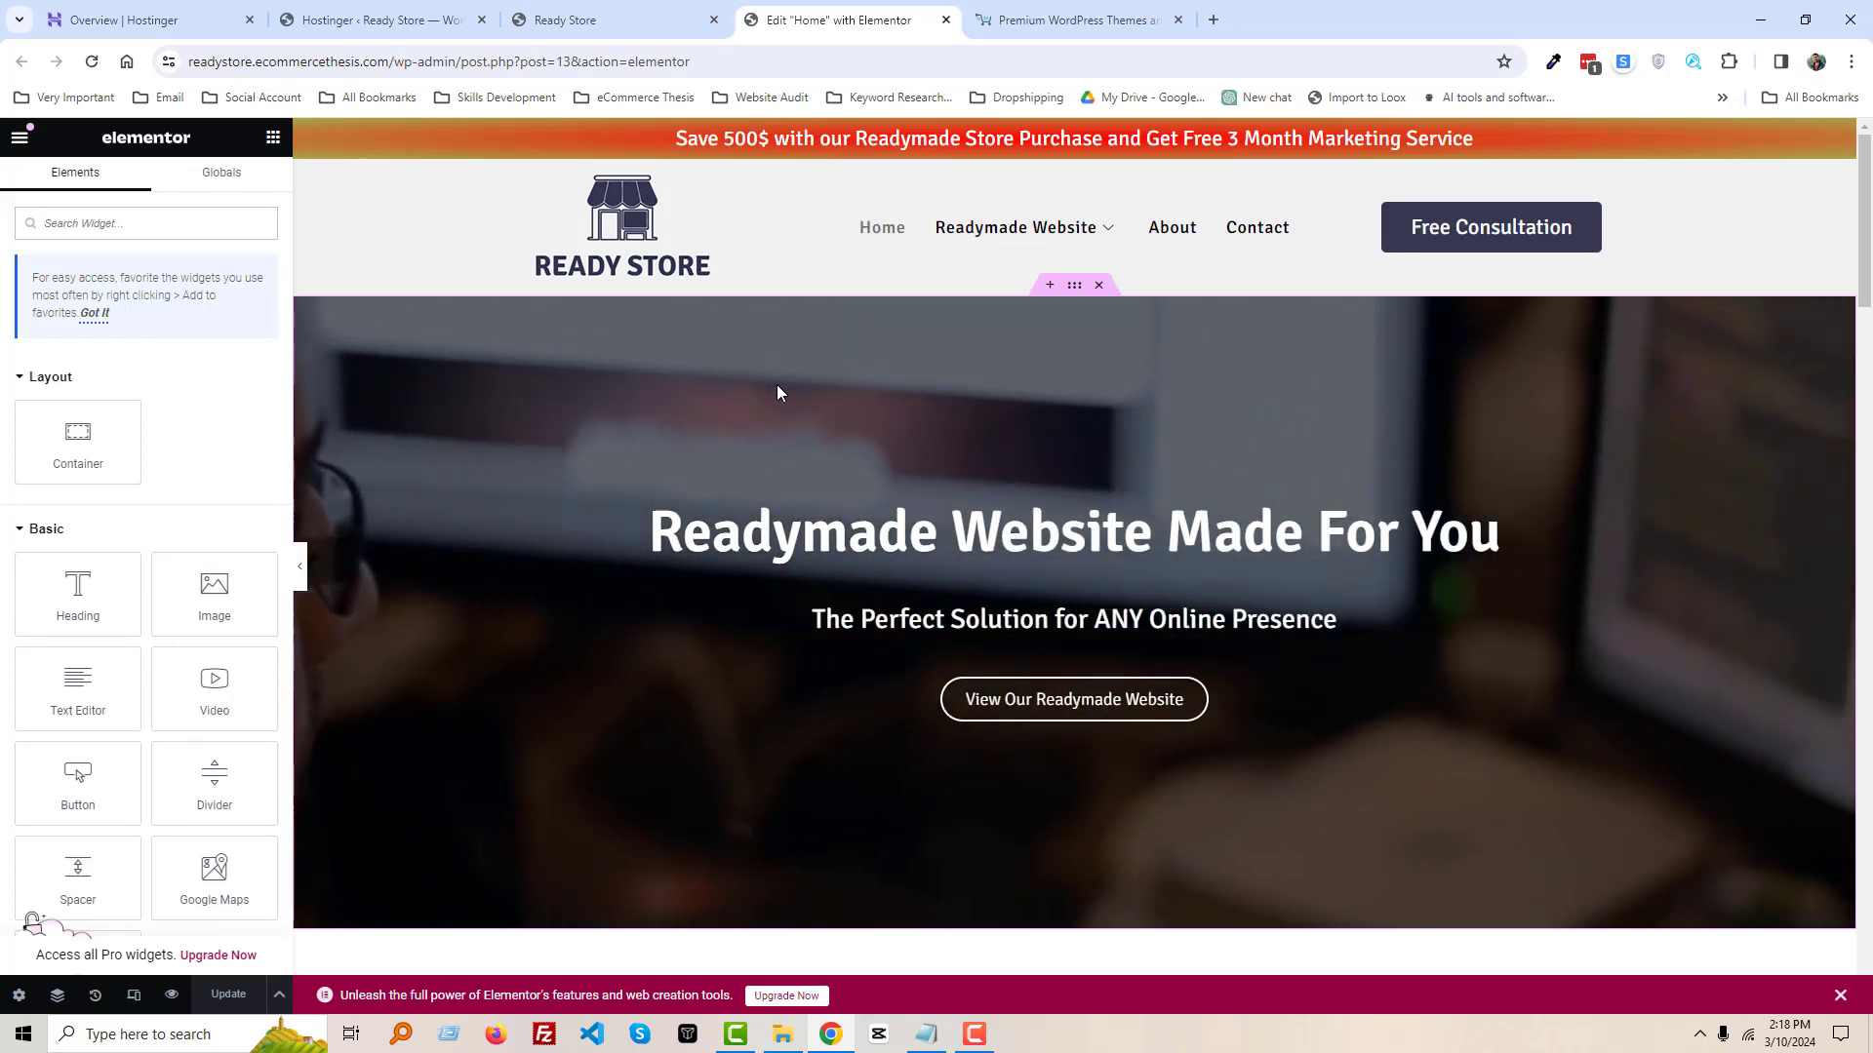
pyautogui.scroll(-2, 926, 483)
pyautogui.scroll(-4, 937, 490)
pyautogui.scroll(-4, 959, 498)
pyautogui.scroll(-4, 958, 498)
pyautogui.scroll(-4, 958, 508)
pyautogui.scroll(-2, 962, 518)
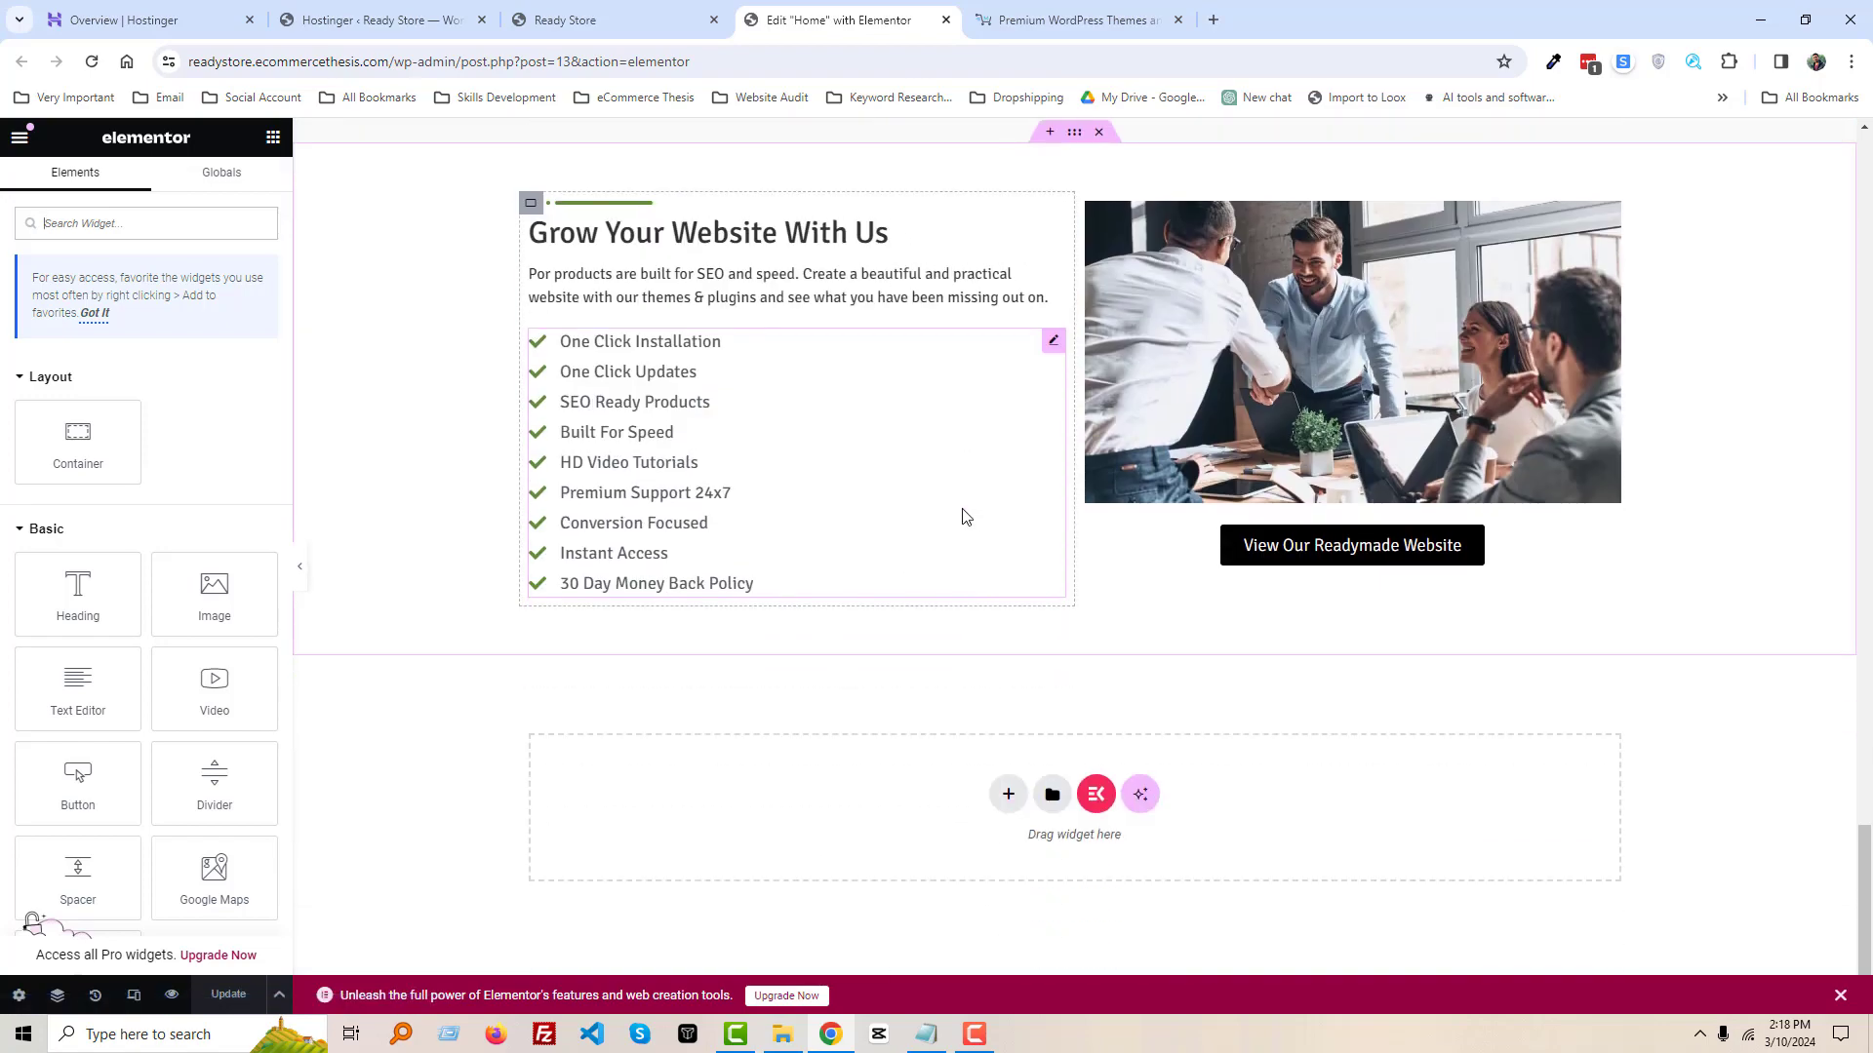
pyautogui.scroll(1, 1201, 722)
pyautogui.scroll(-1, 1201, 723)
pyautogui.scroll(2, 1058, 586)
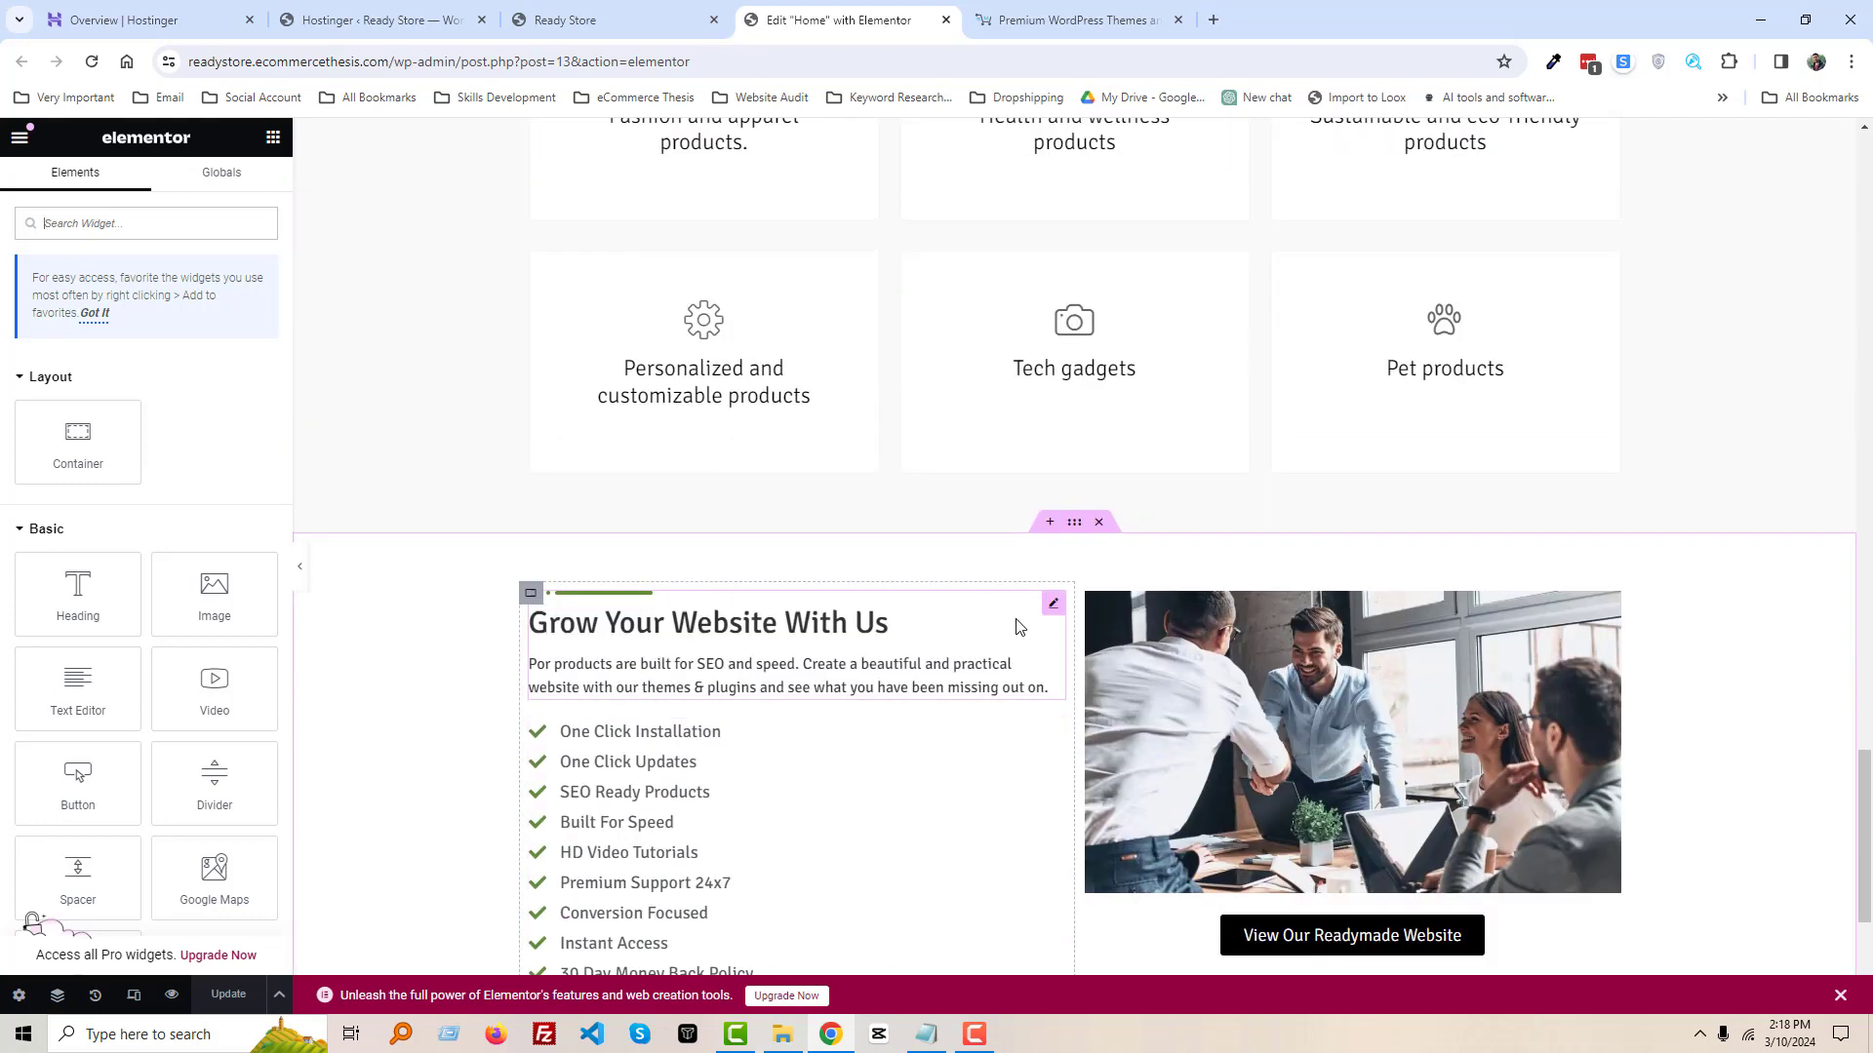
pyautogui.scroll(-2, 1009, 661)
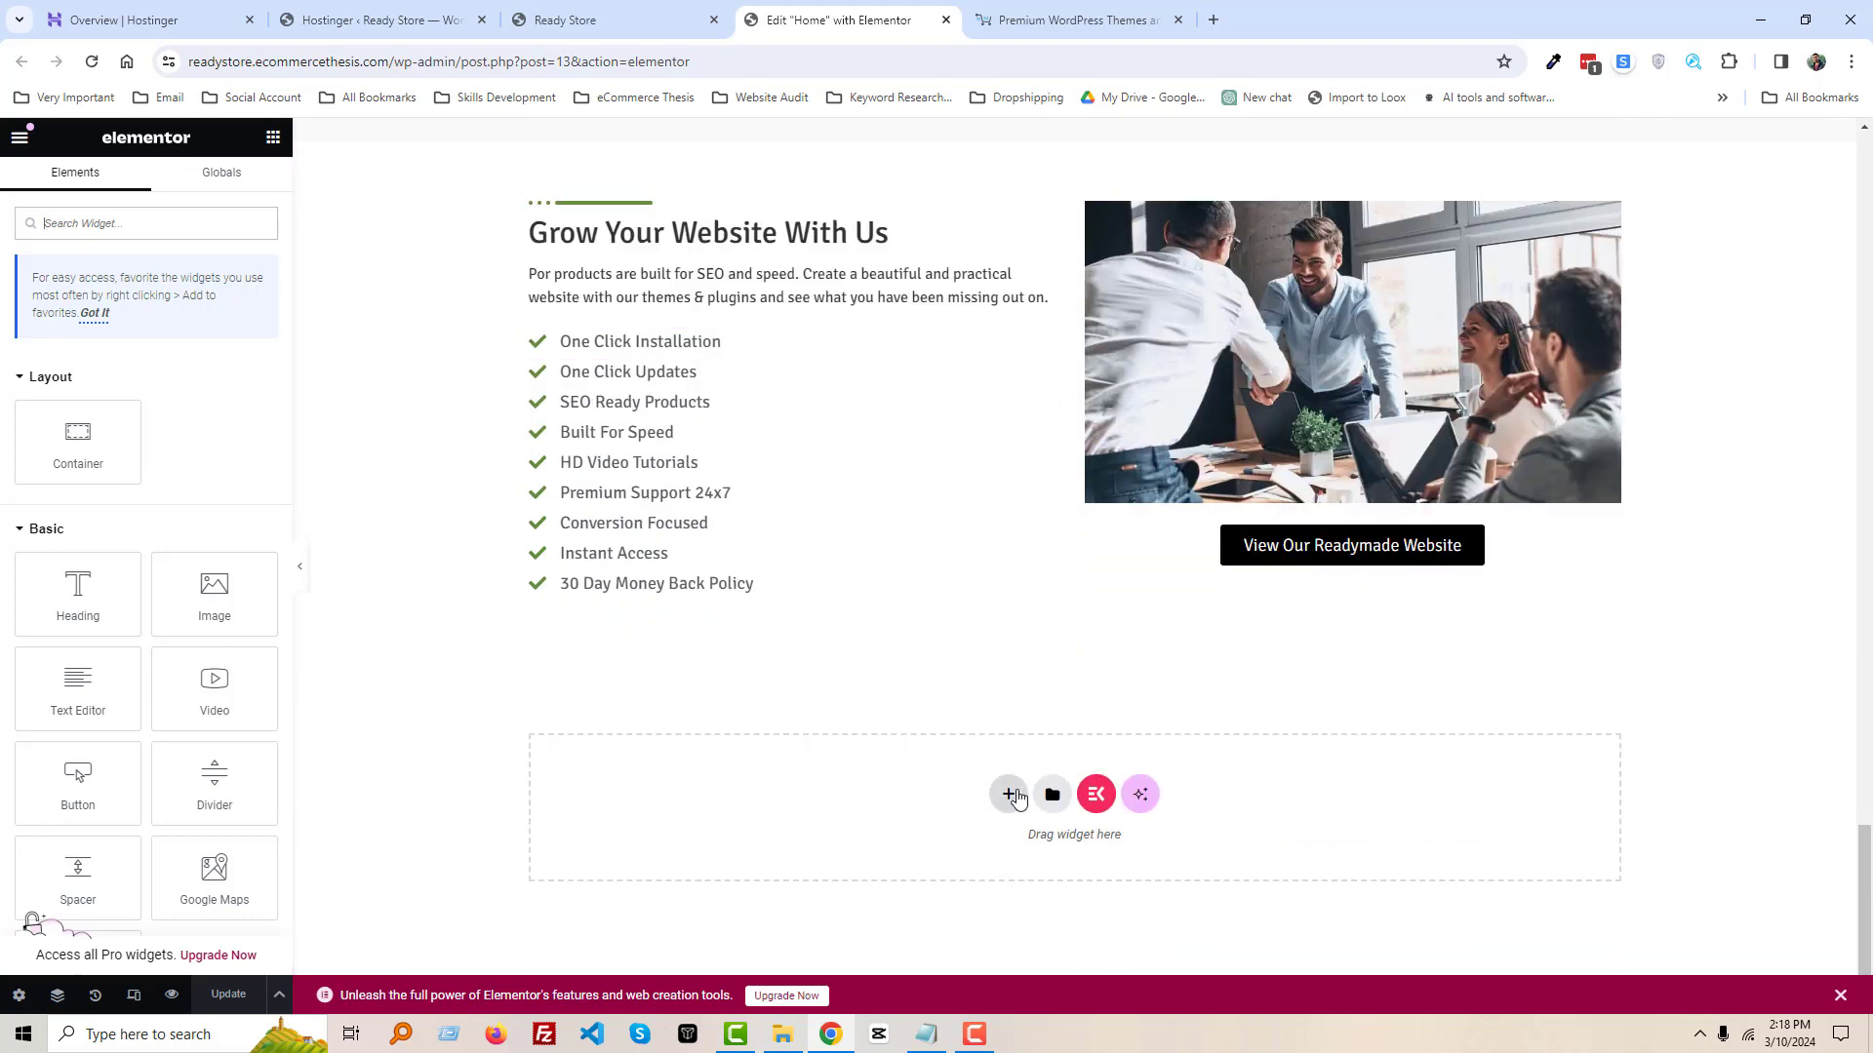
# Add a three-column row below Grow Your Website with each column at 33.33% width
pyautogui.click(1011, 797)
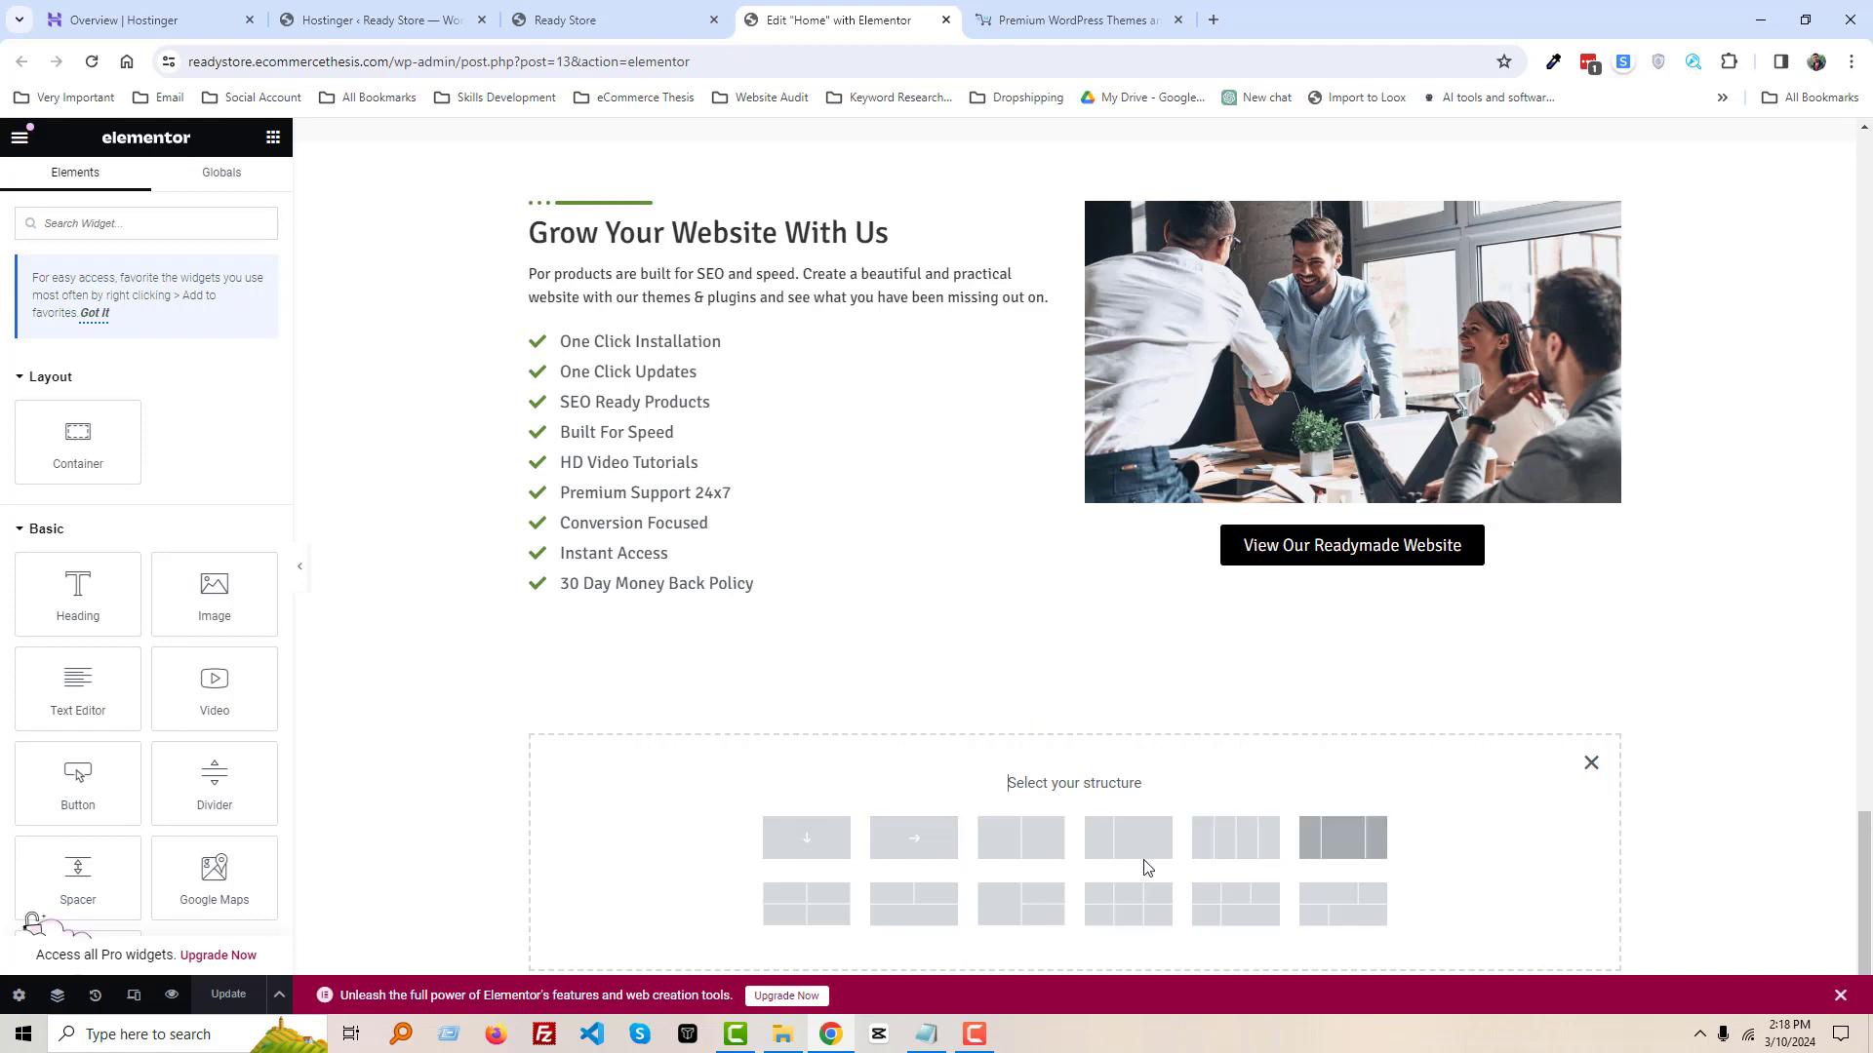
pyautogui.scroll(-1, 1259, 820)
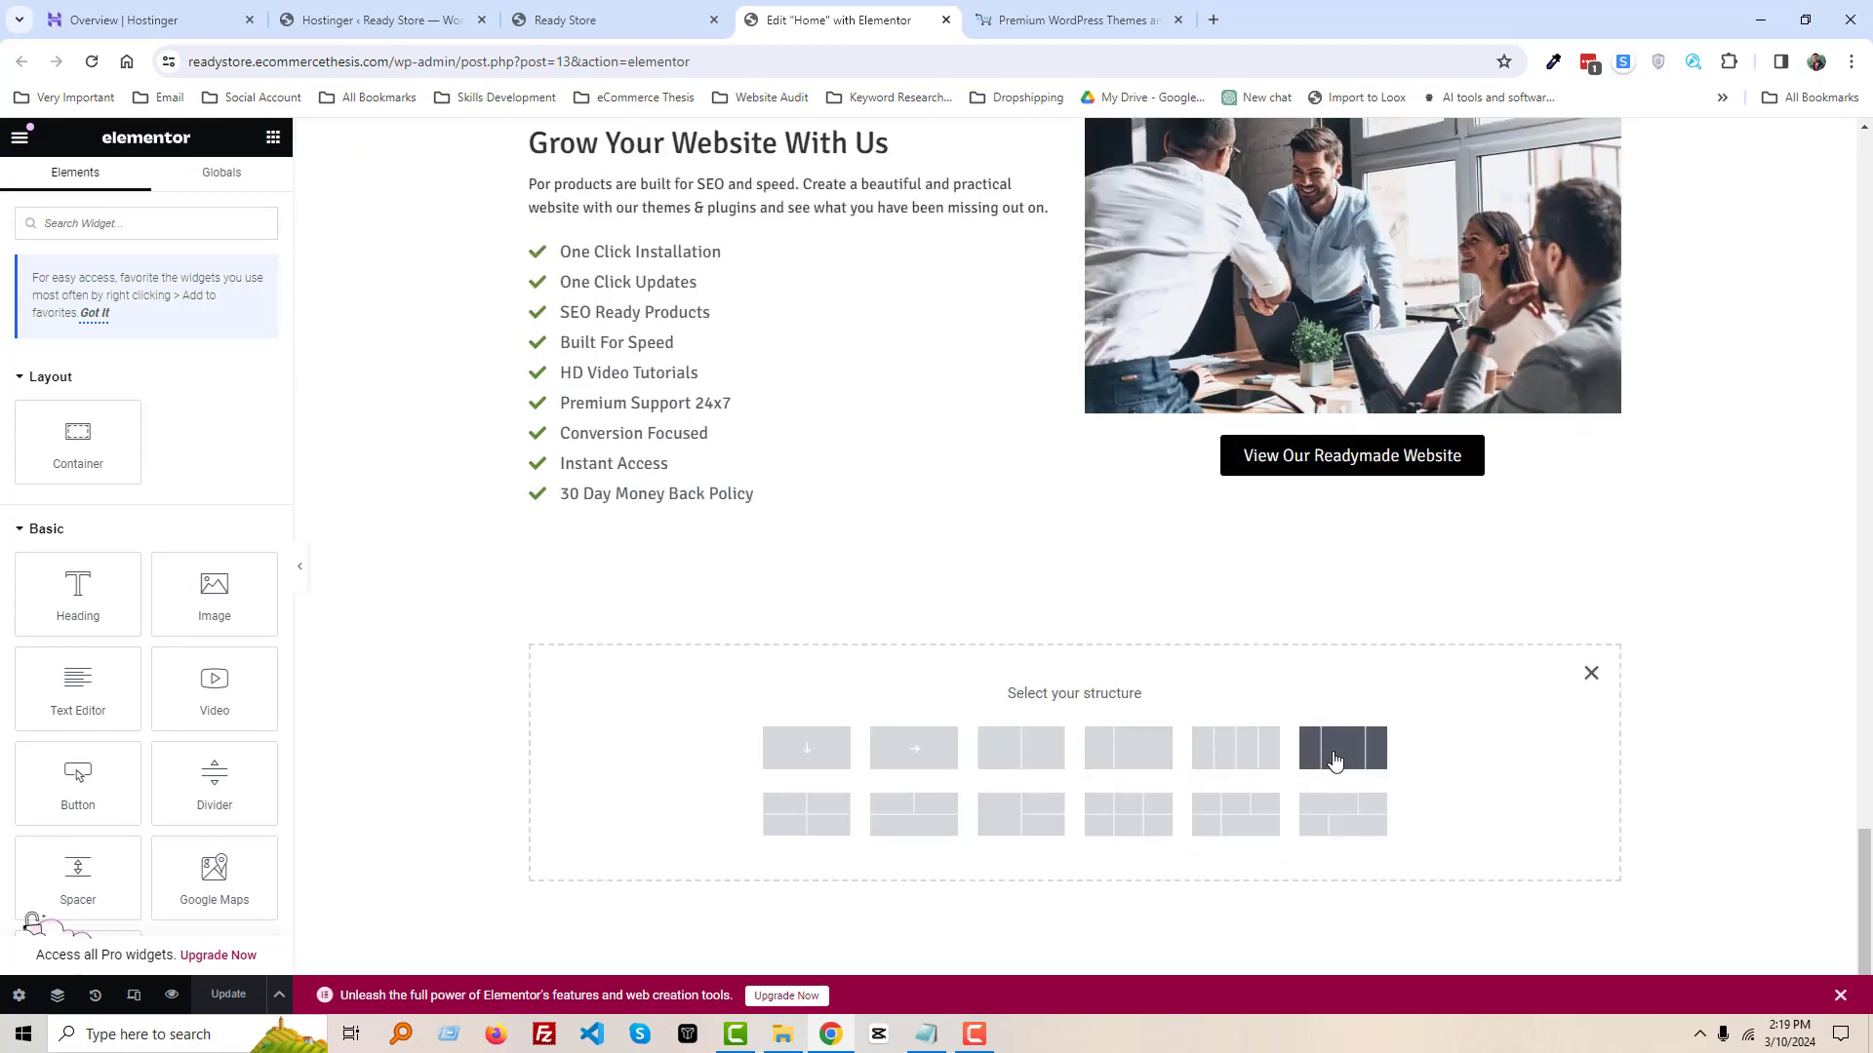
pyautogui.click(1334, 760)
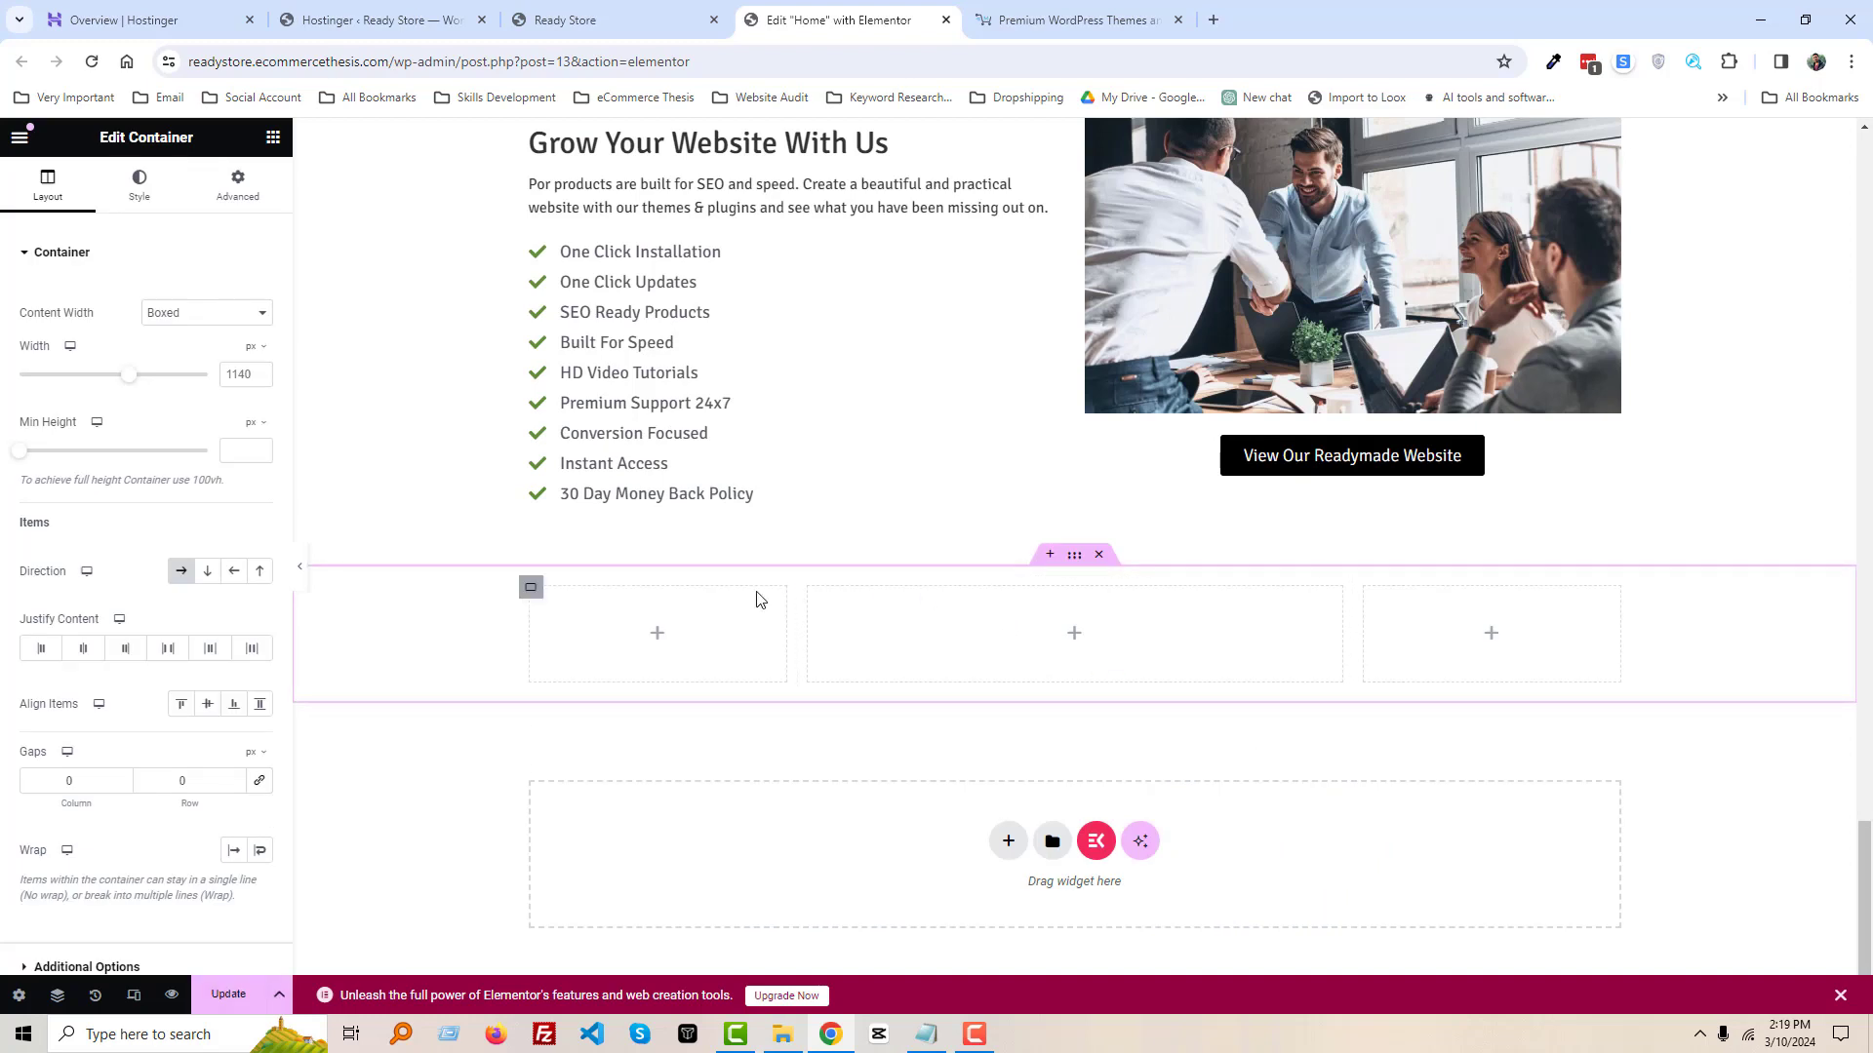
pyautogui.click(531, 588)
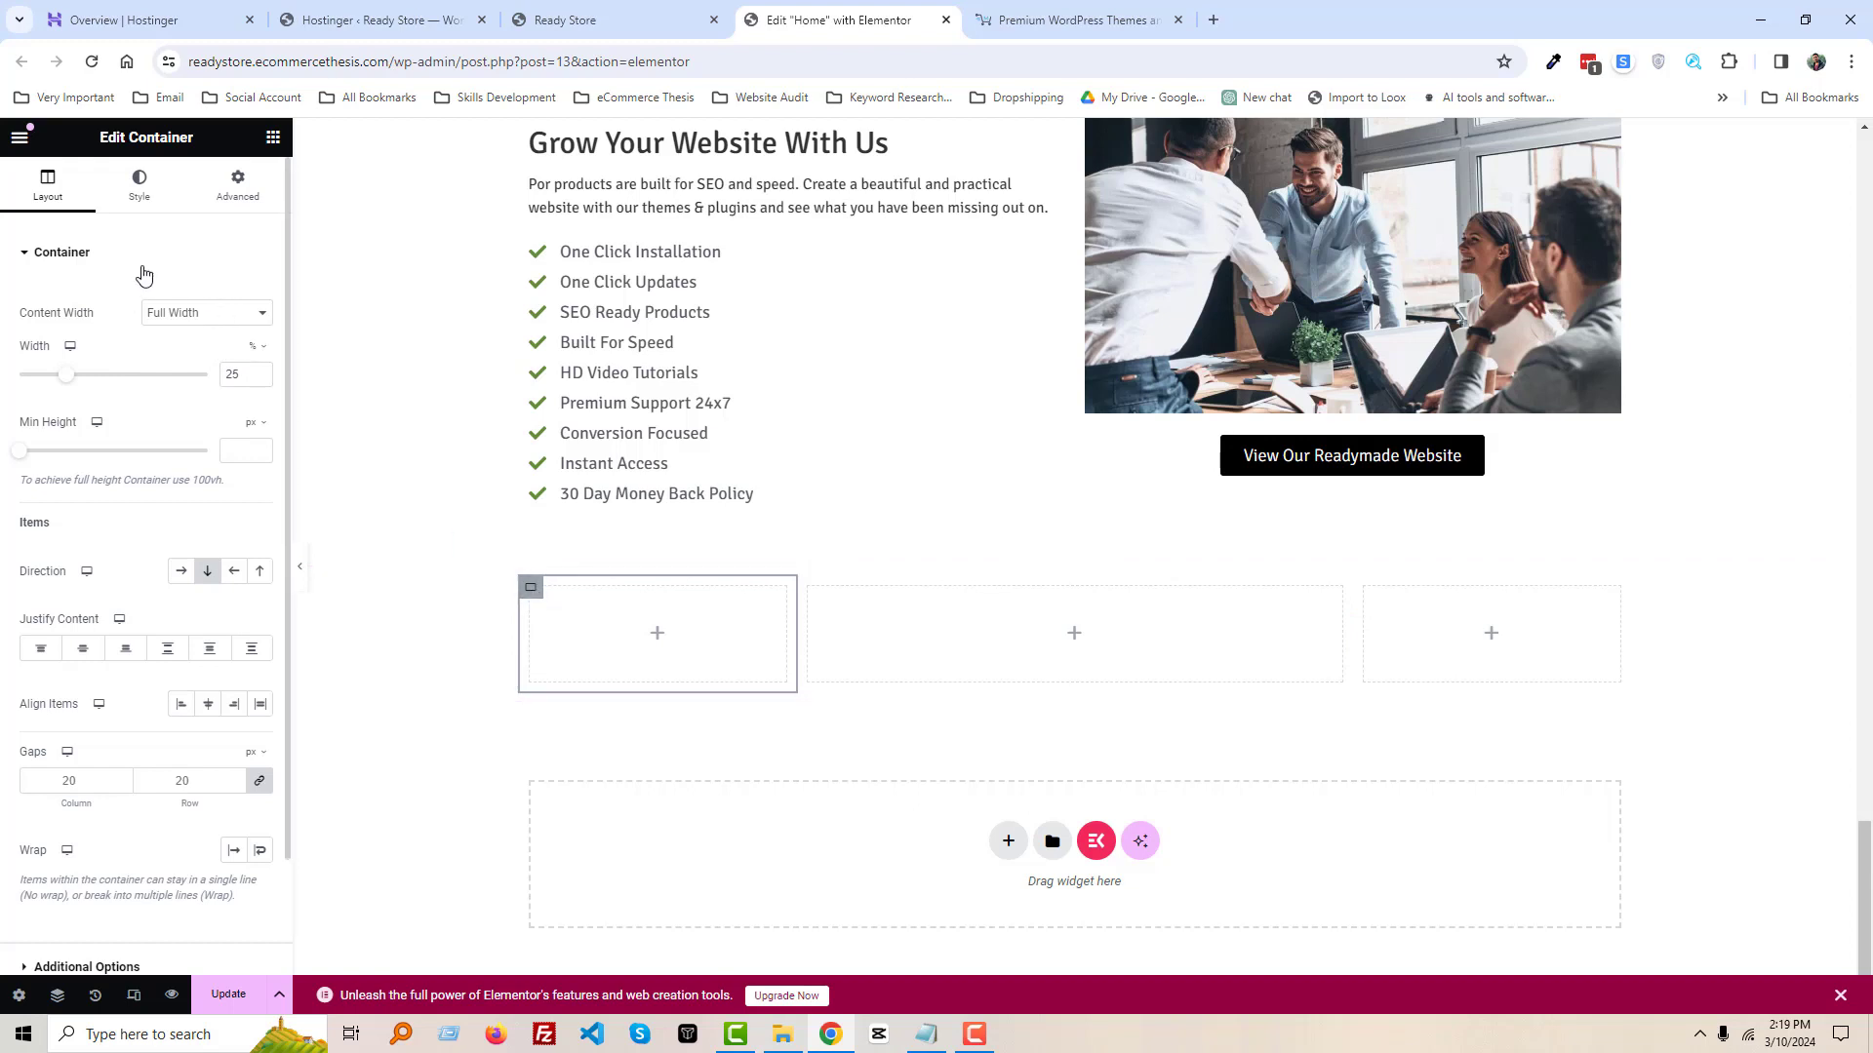
pyautogui.write('33.33')
pyautogui.click(1025, 644)
pyautogui.doubleClick(239, 376)
pyautogui.write('33.33')
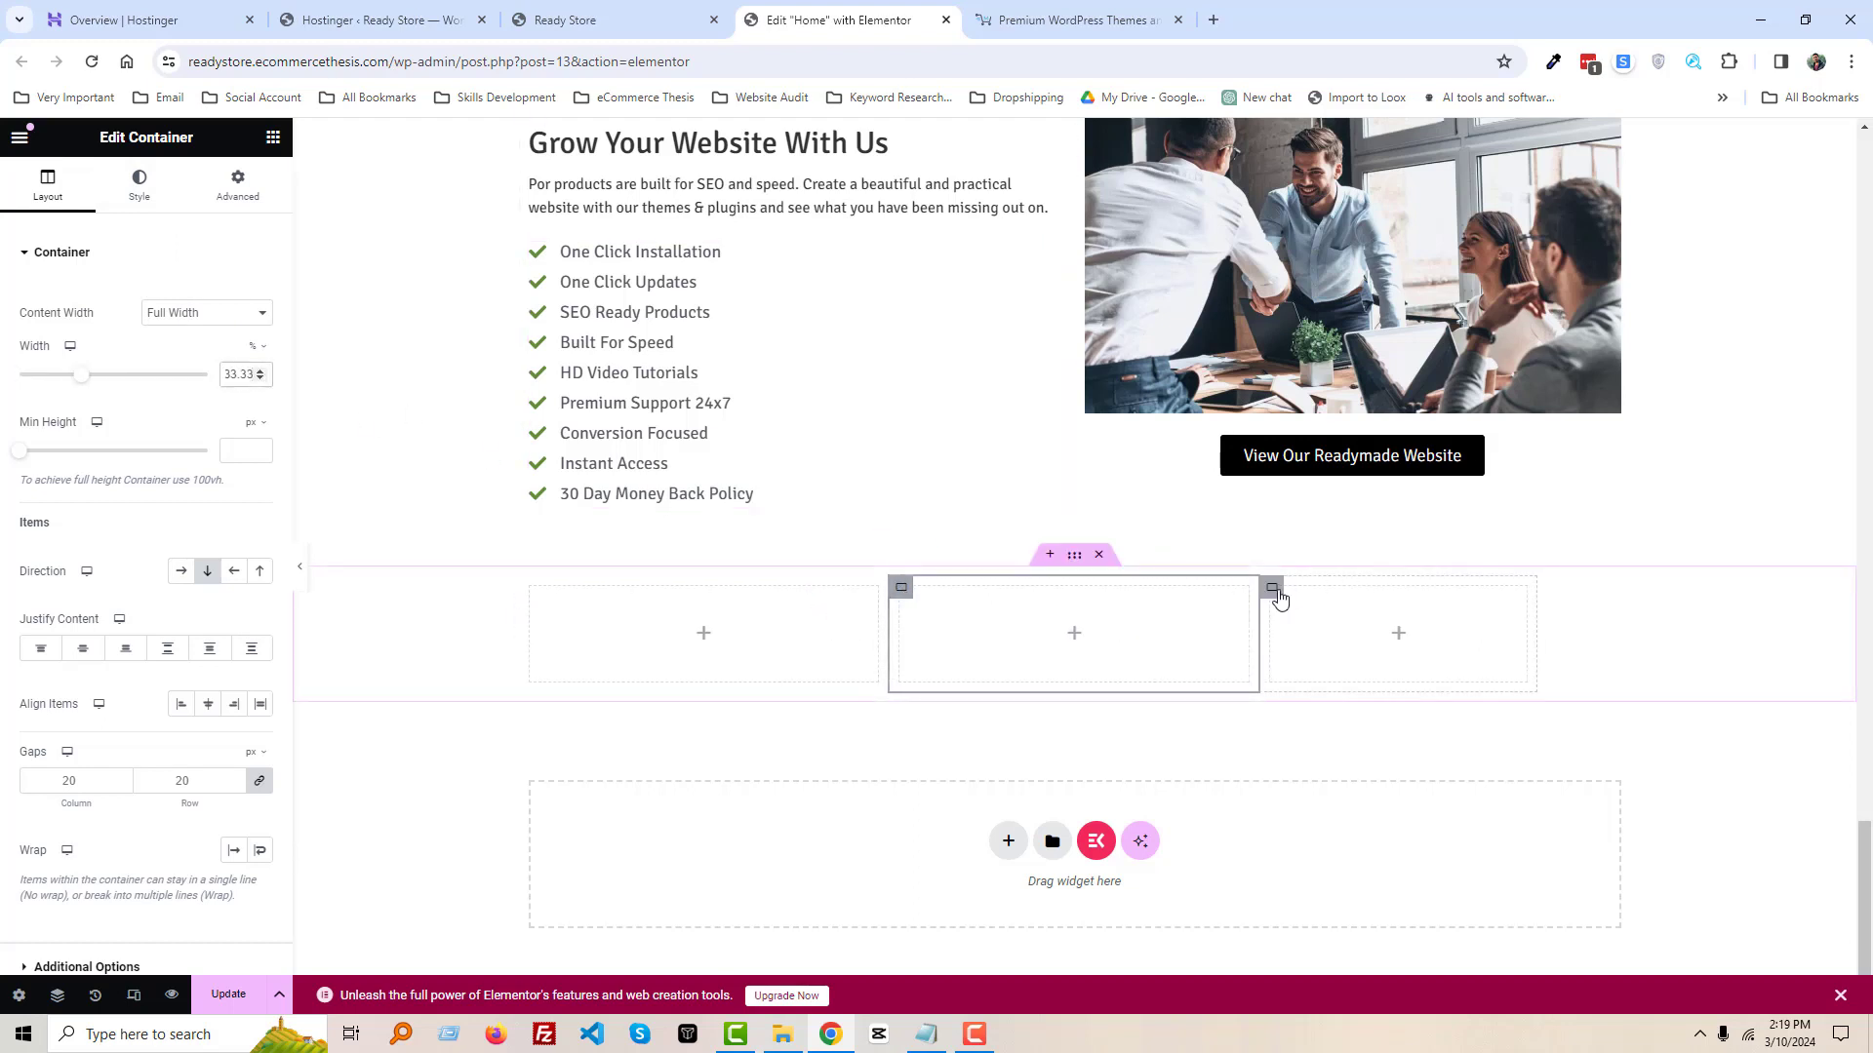
pyautogui.click(1272, 590)
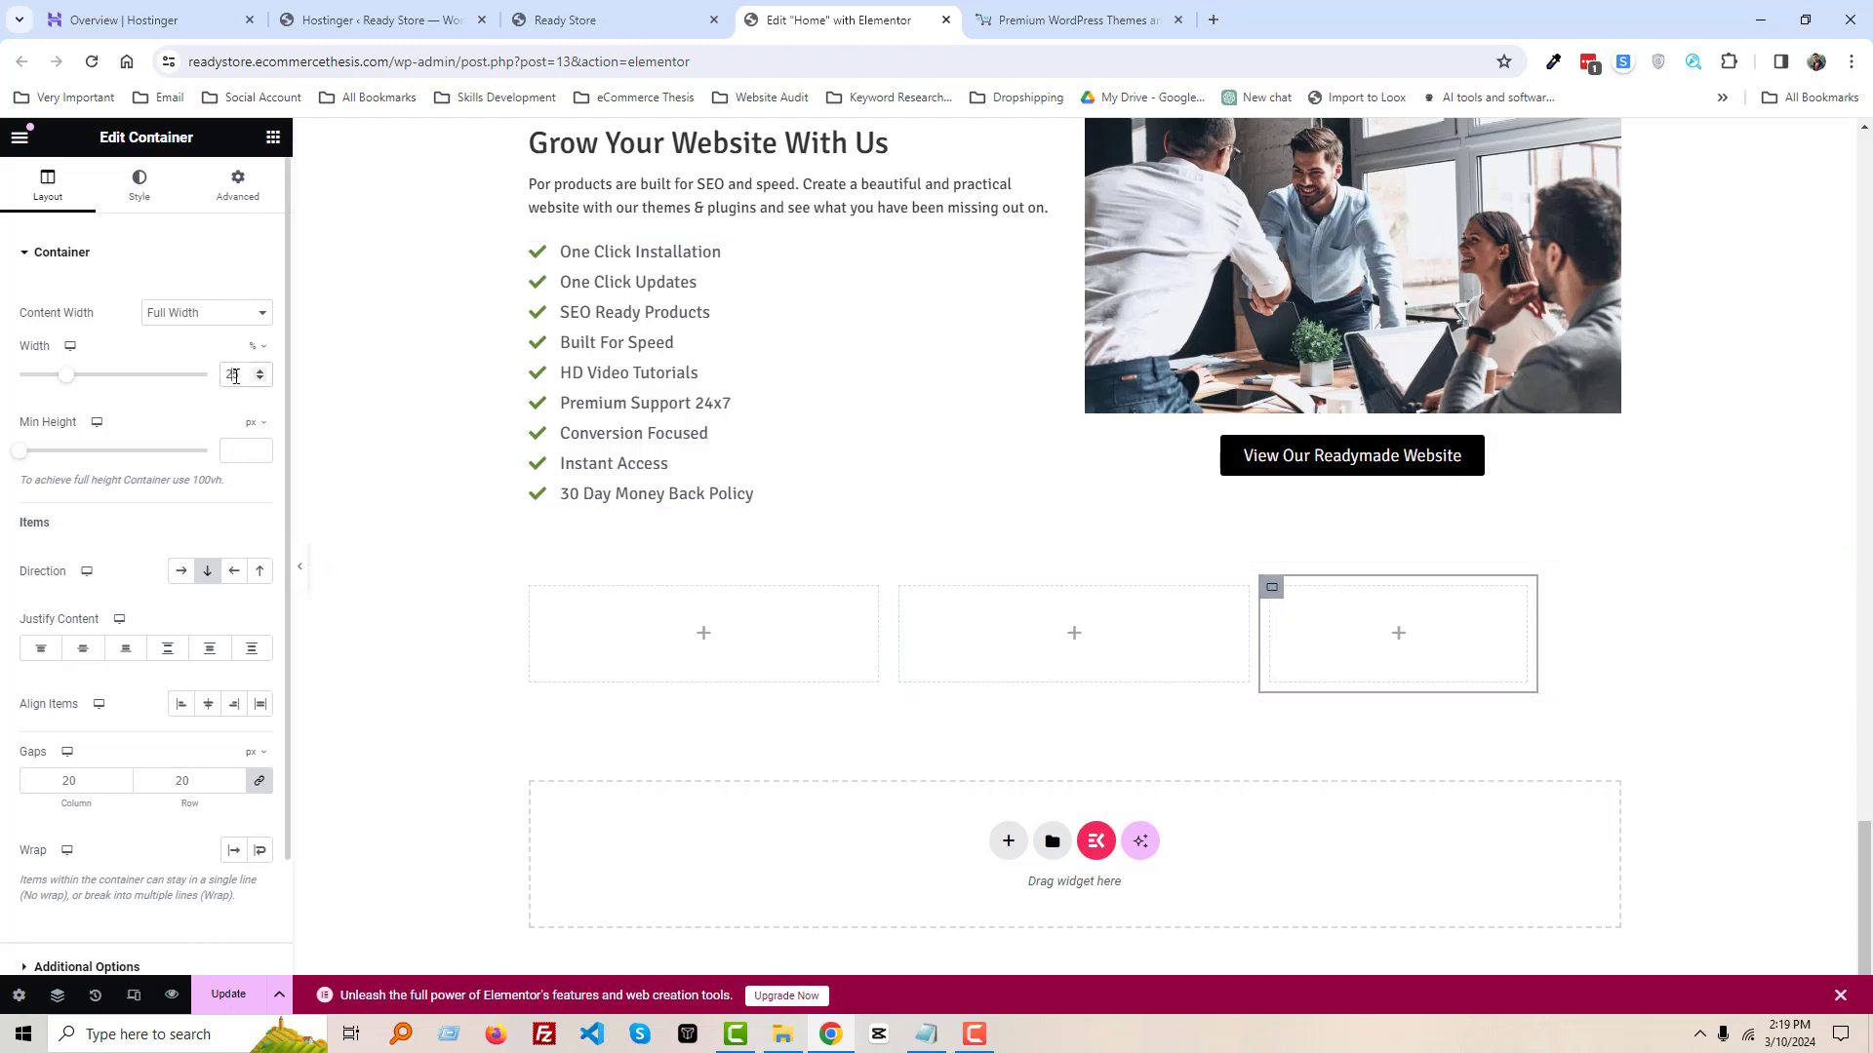
pyautogui.write('33.33')
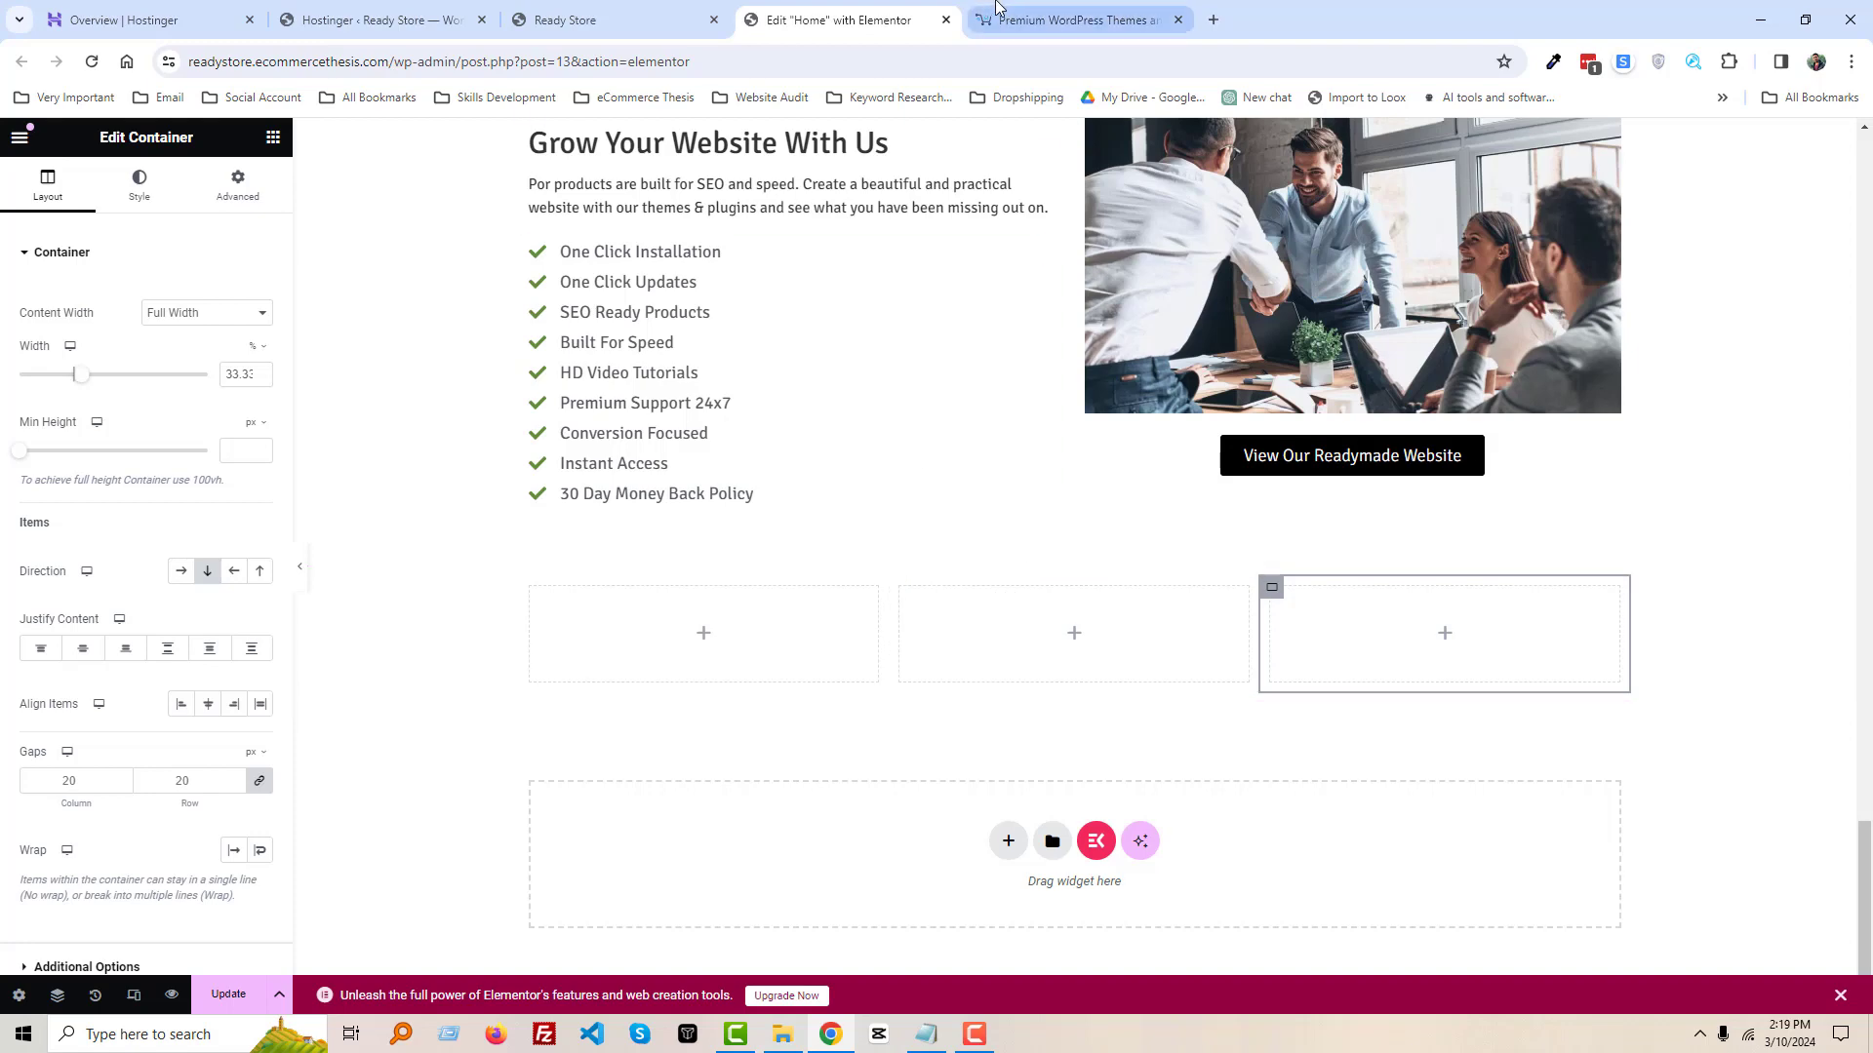
# Recheck the MyThemeShop footer, then add a new container above the three-column row
pyautogui.click(1065, 19)
pyautogui.click(794, 20)
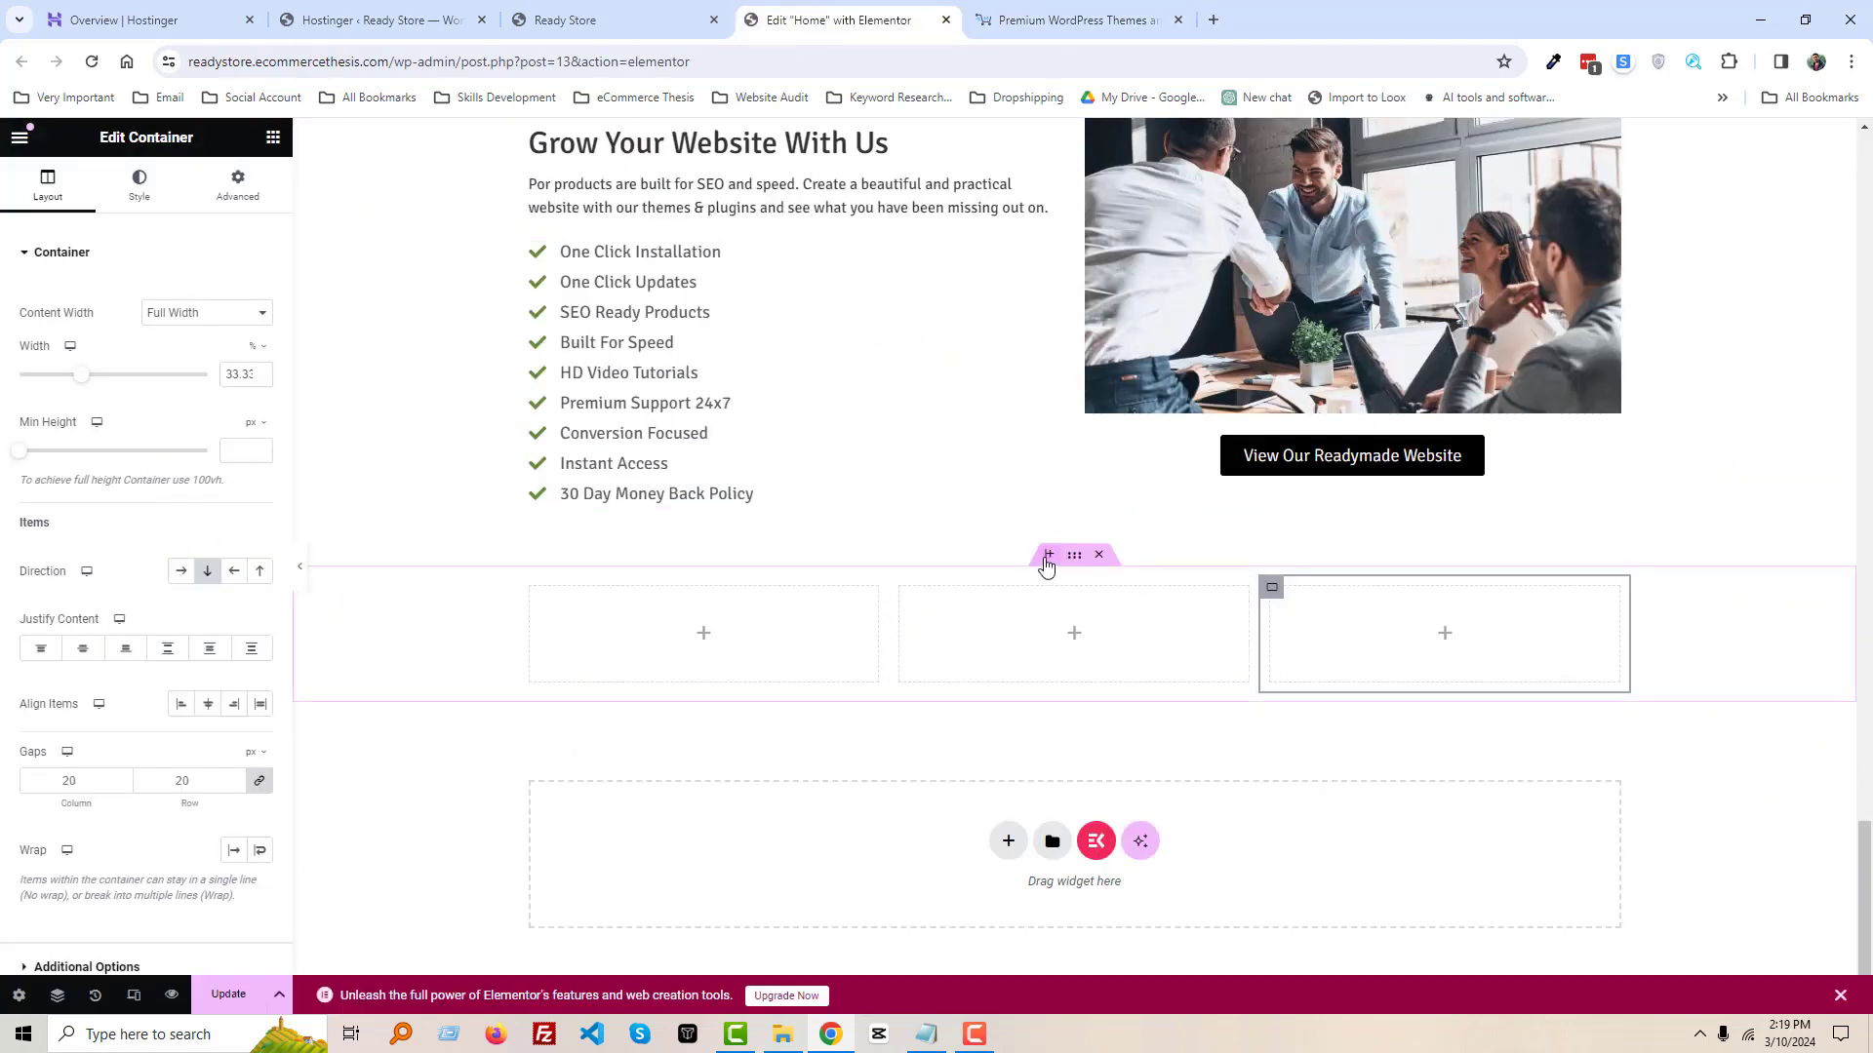
pyautogui.click(1047, 554)
pyautogui.click(1026, 659)
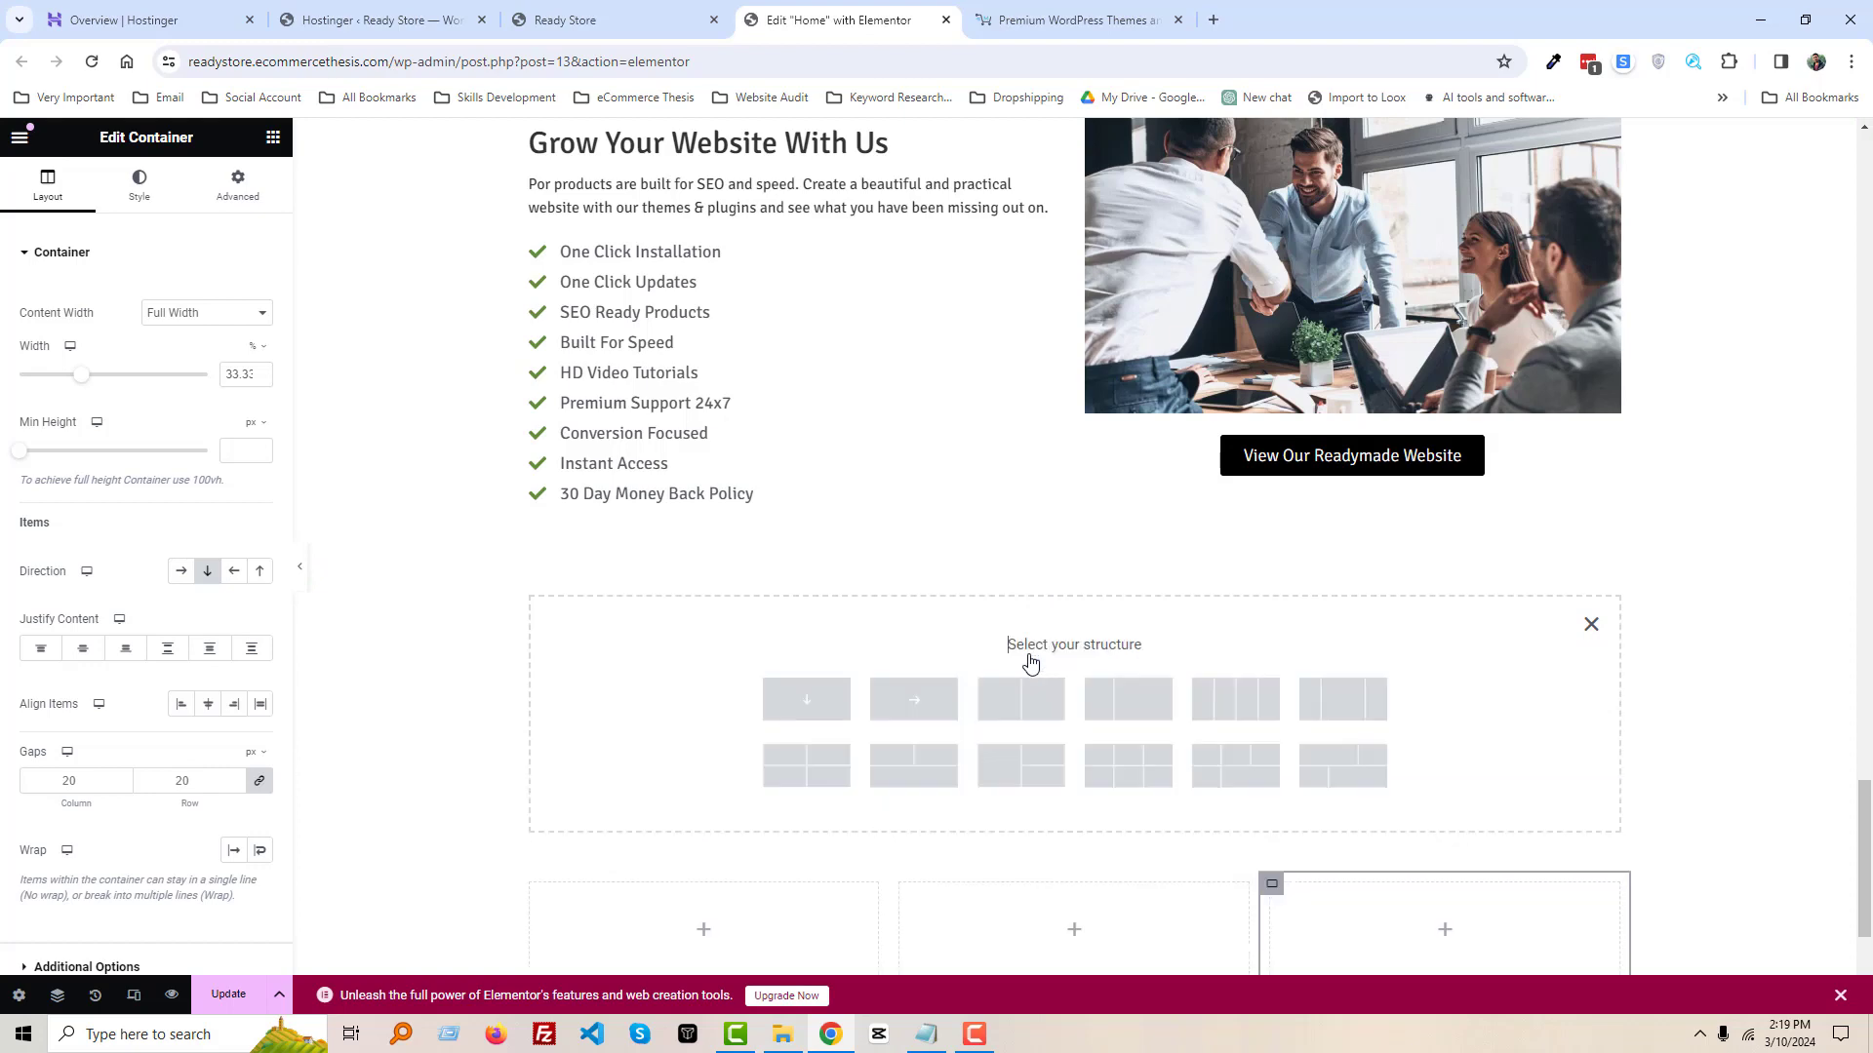
# Make the new container single-column and paste a copy of the Trending Collections heading into it
pyautogui.click(820, 715)
pyautogui.scroll(5, 924, 623)
pyautogui.scroll(3, 893, 608)
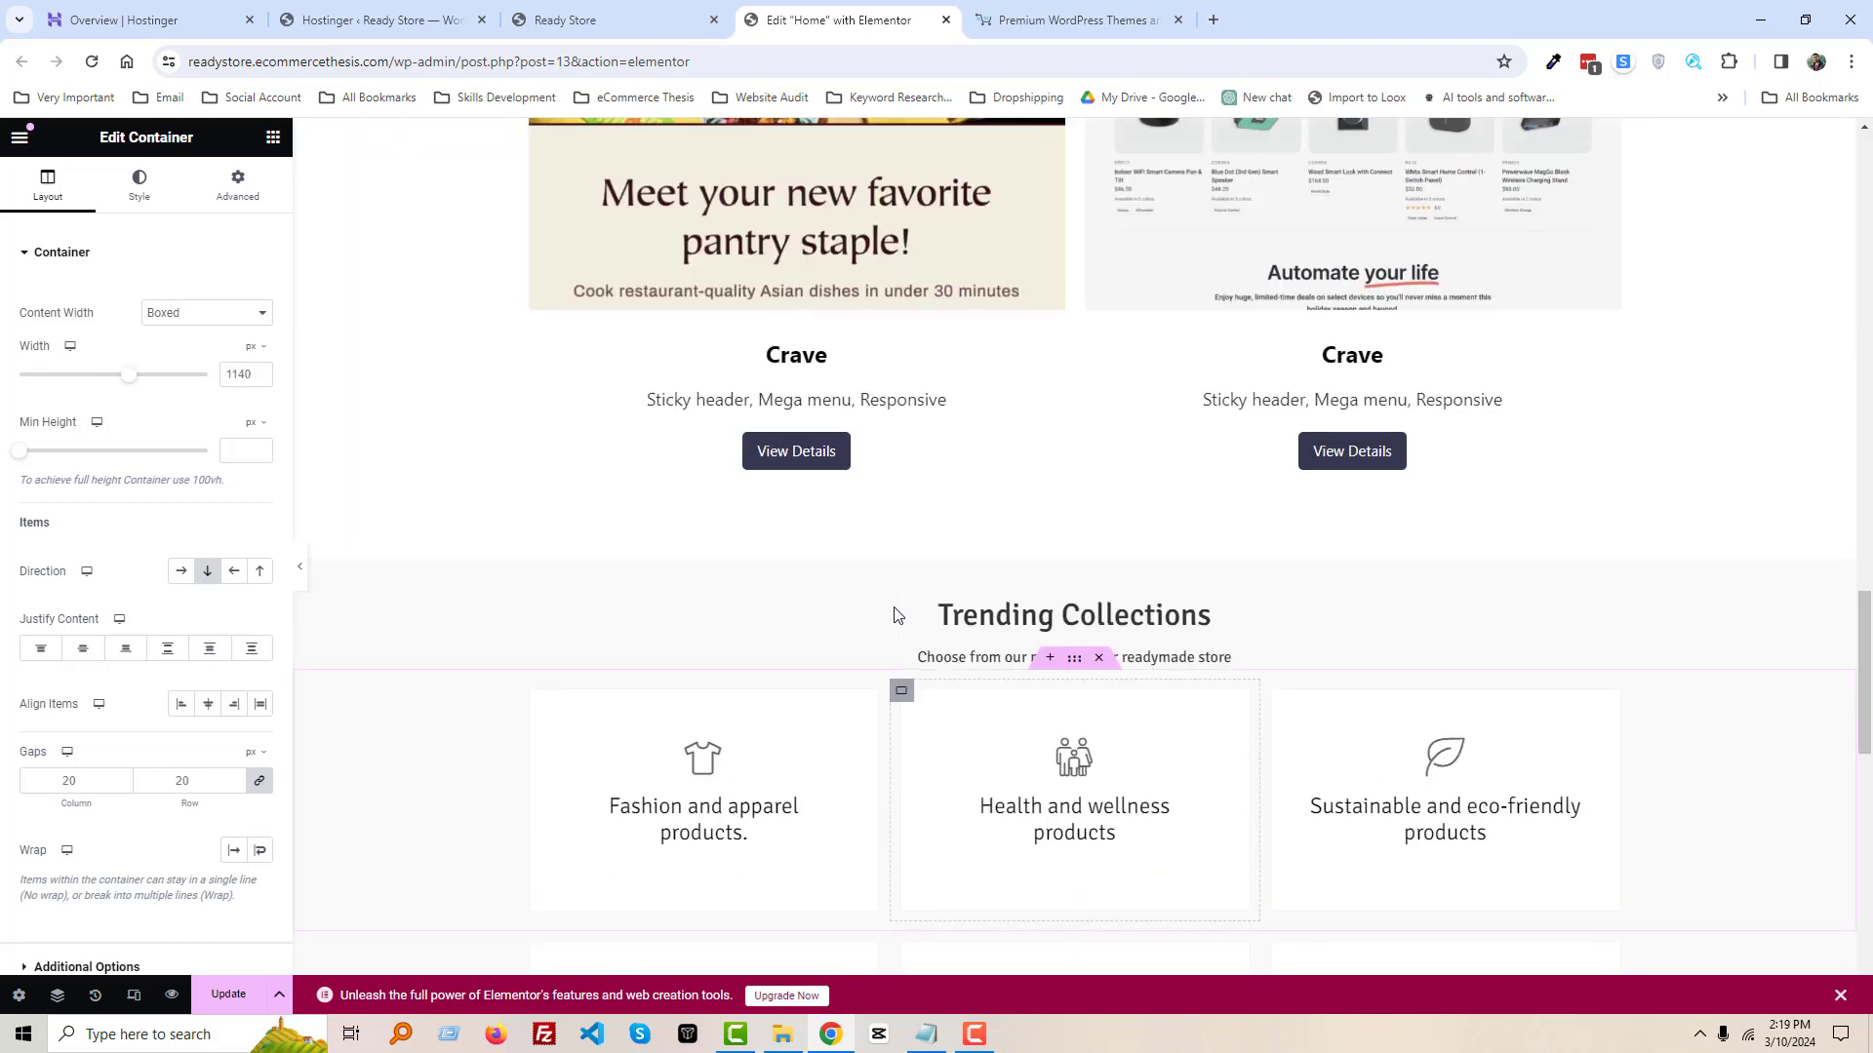
pyautogui.scroll(-1, 951, 629)
pyautogui.rightClick(1004, 639)
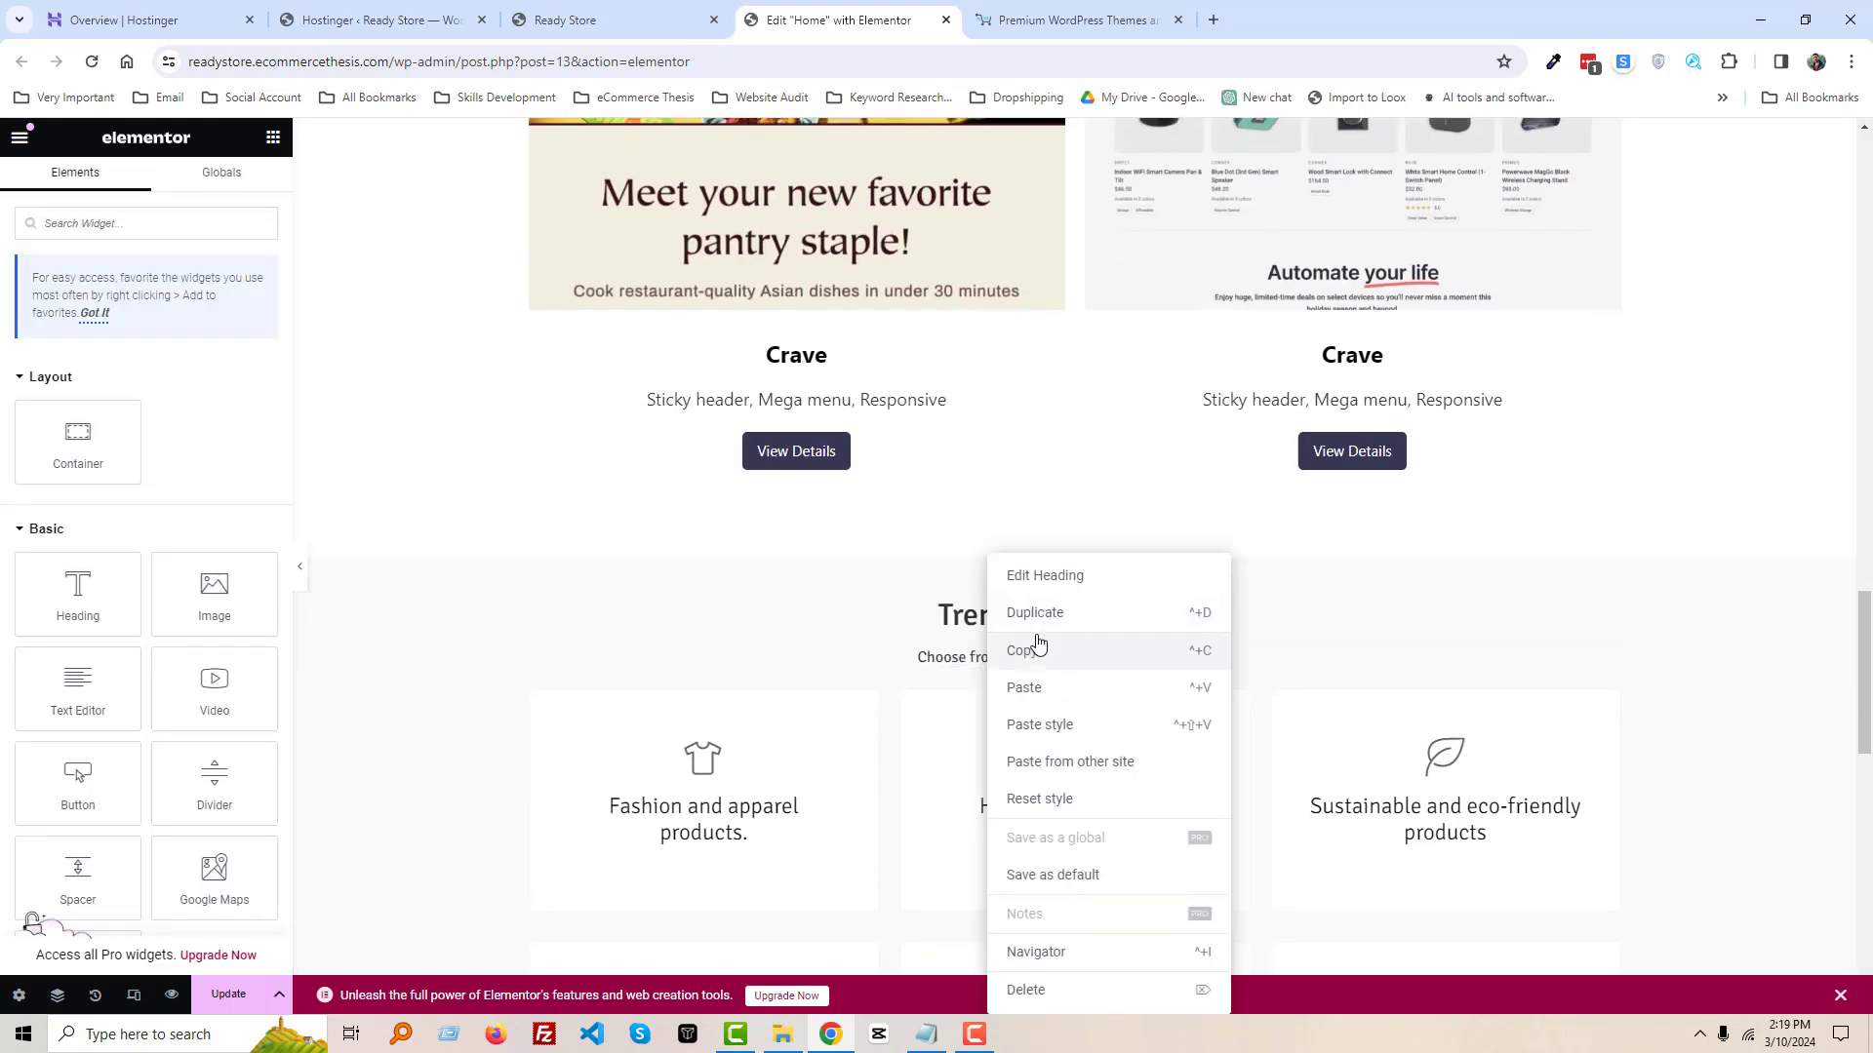
pyautogui.click(1041, 657)
pyautogui.scroll(-3, 877, 668)
pyautogui.scroll(-4, 879, 669)
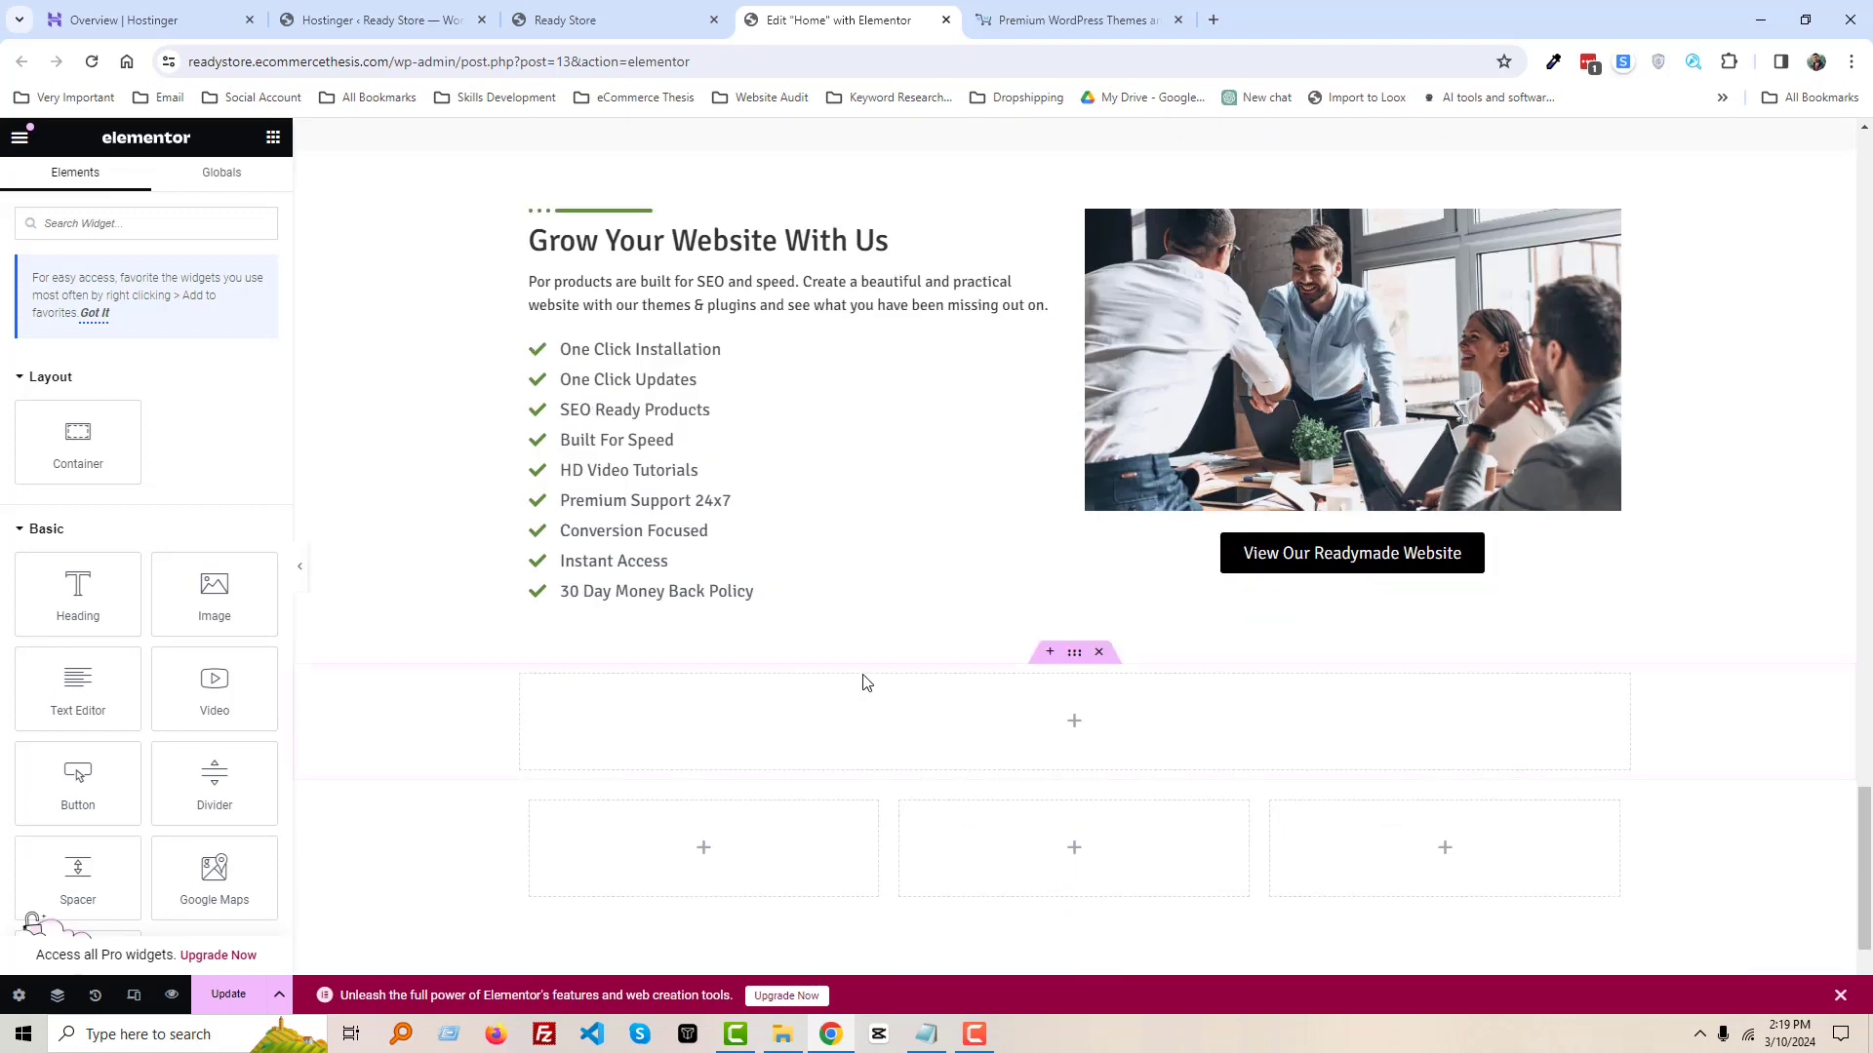
pyautogui.scroll(-1, 864, 682)
pyautogui.rightClick(955, 551)
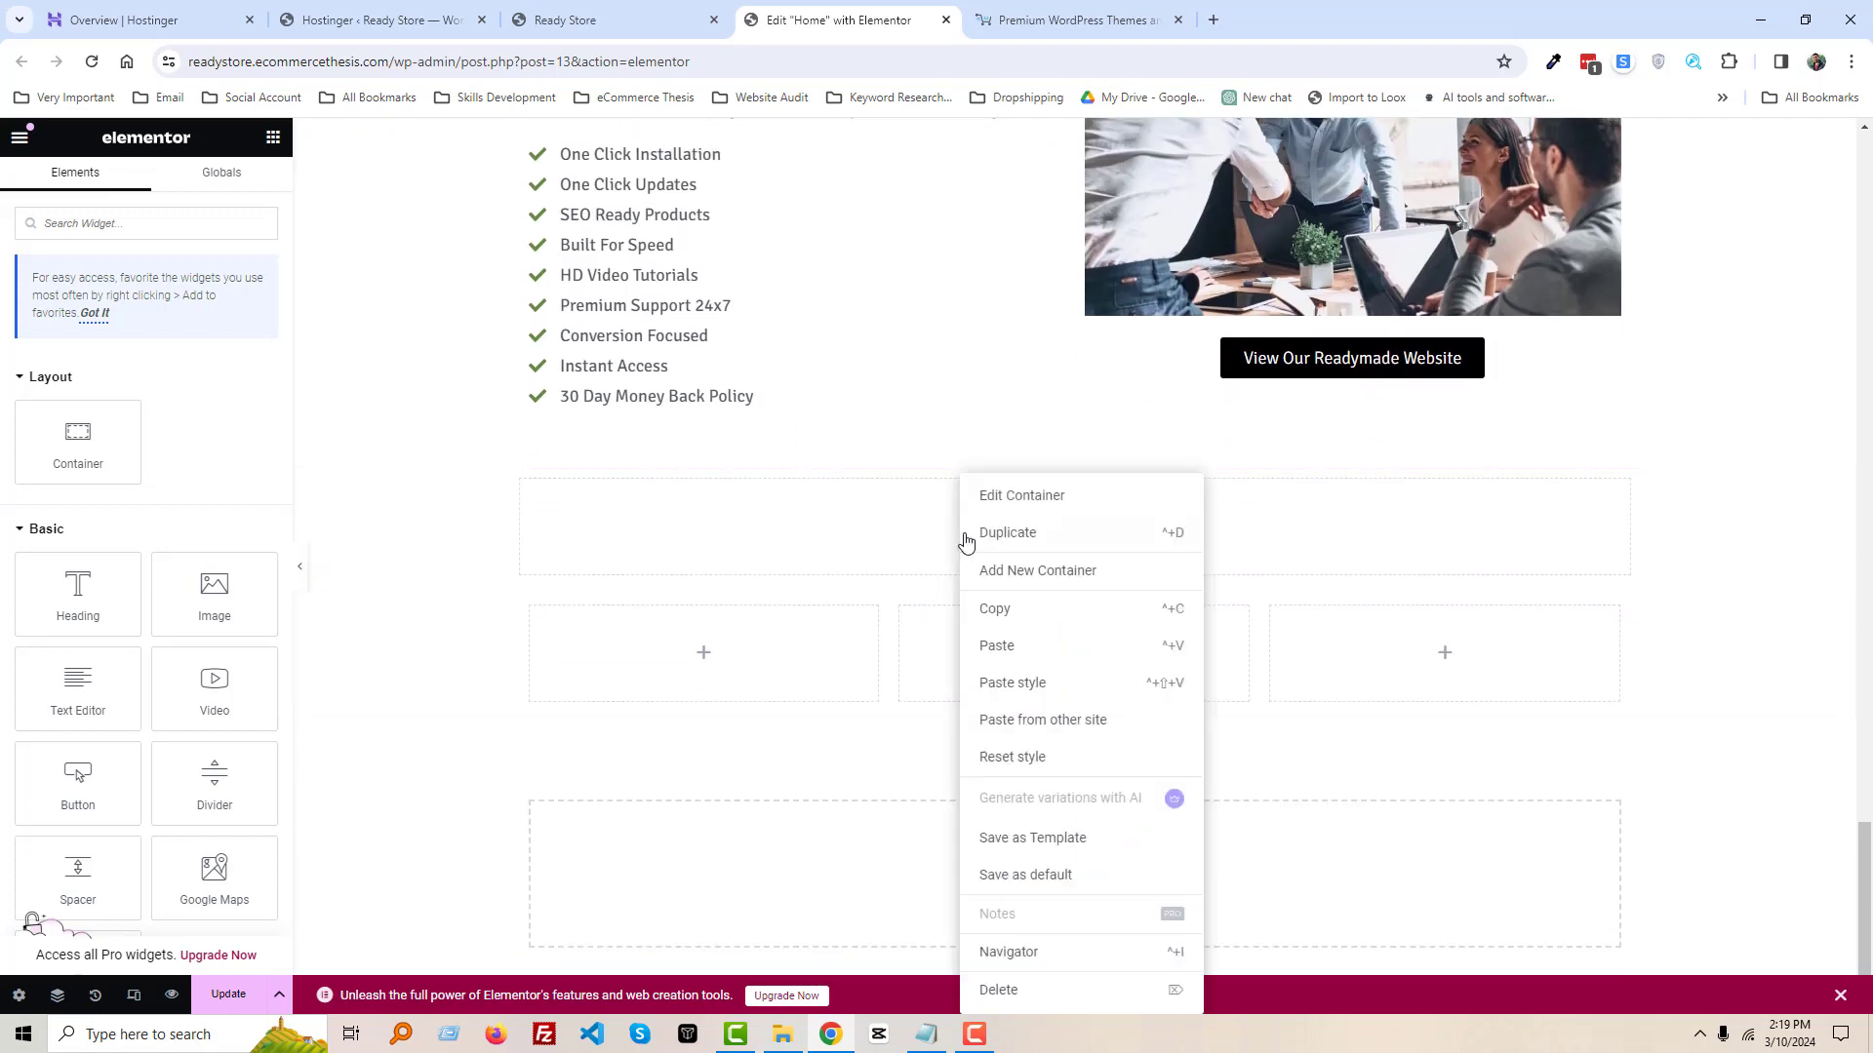
pyautogui.click(996, 646)
# Retitle the pasted heading 'Glowing Praise from Our Customers' and copy the reference subtitle
pyautogui.click(1075, 20)
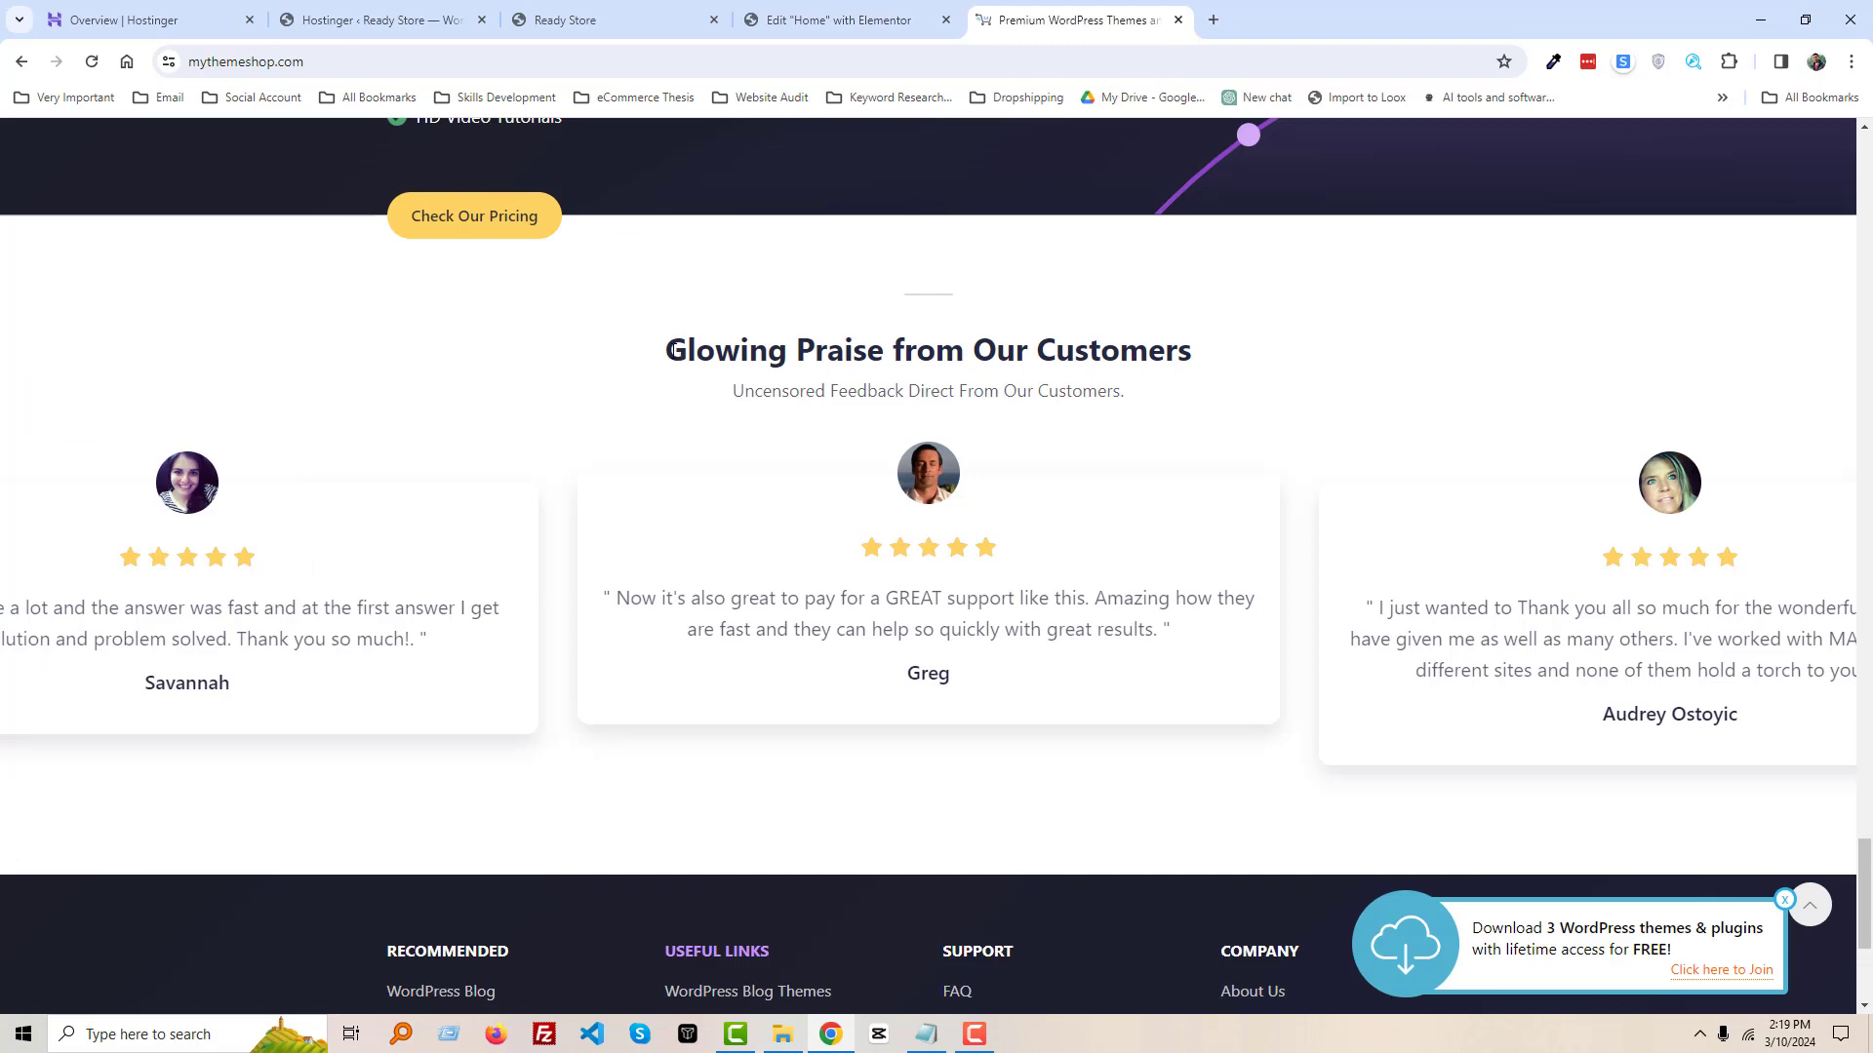
pyautogui.moveTo(664, 351); pyautogui.dragTo(1200, 364)
pyautogui.hotkey('ctrl', 'c')
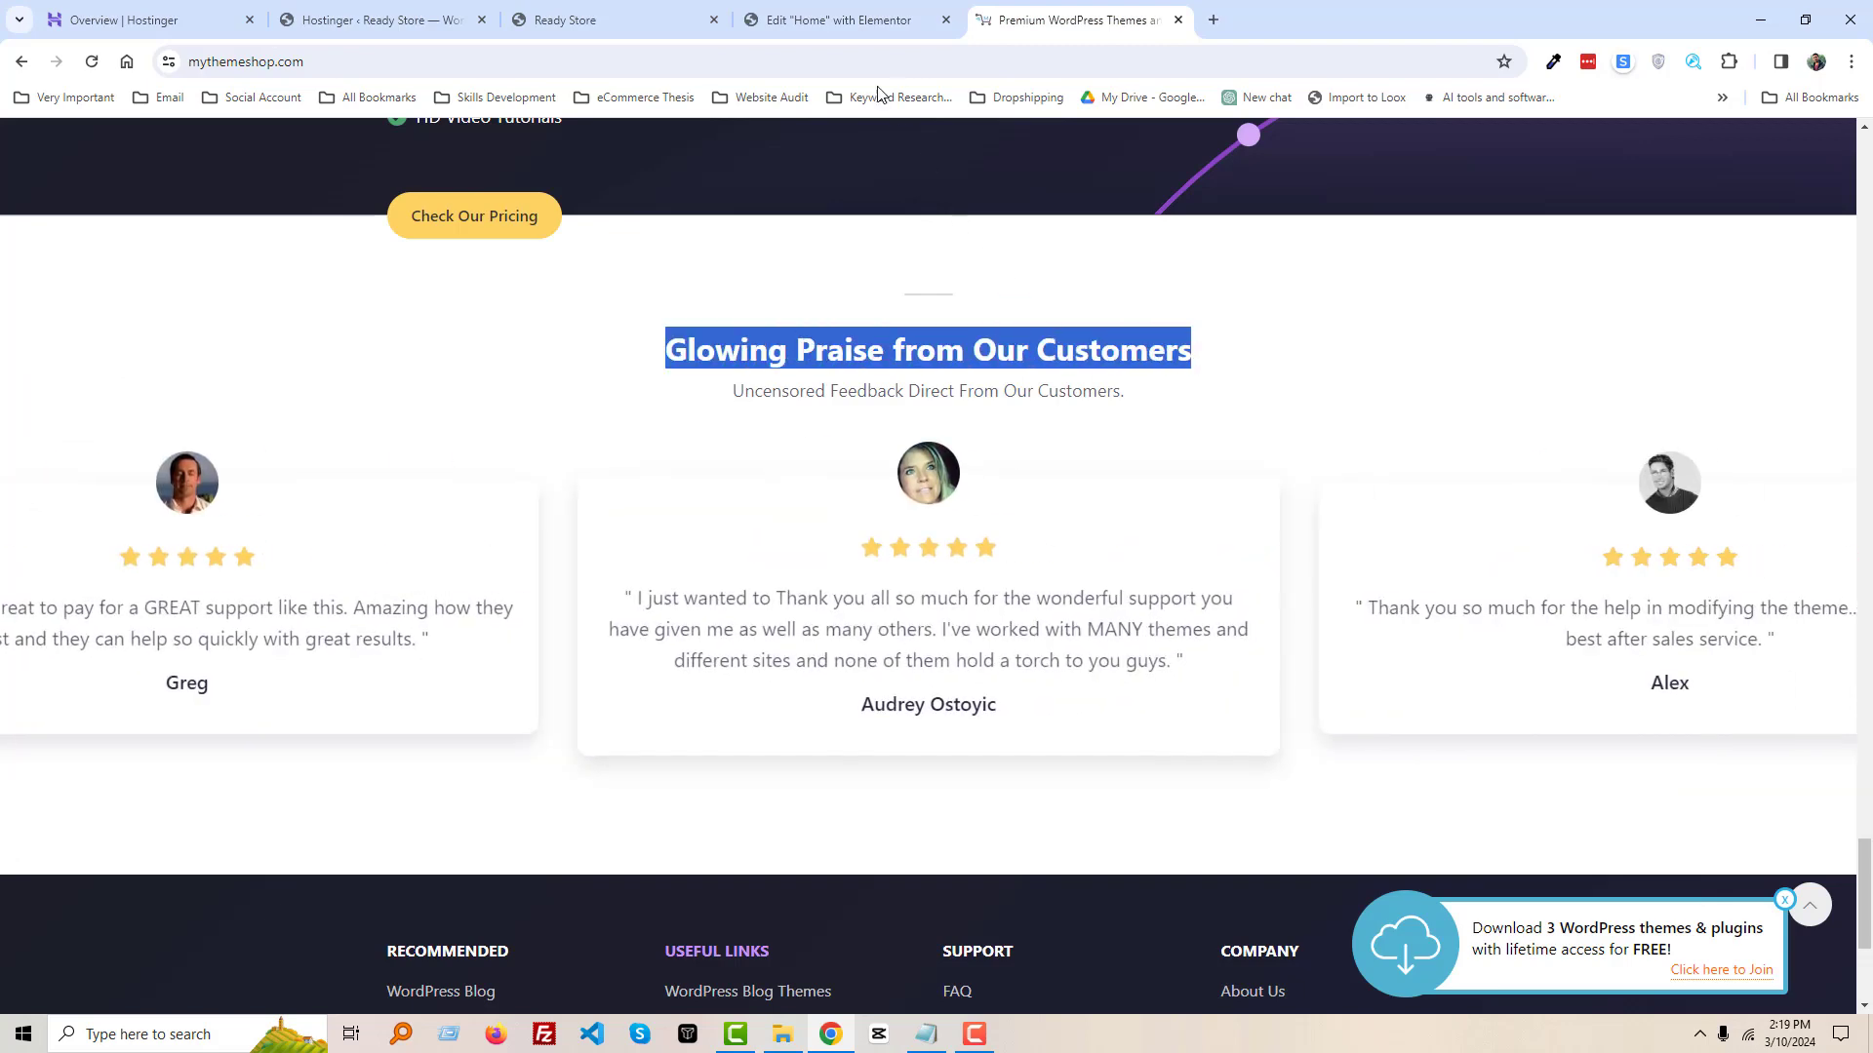
pyautogui.click(841, 18)
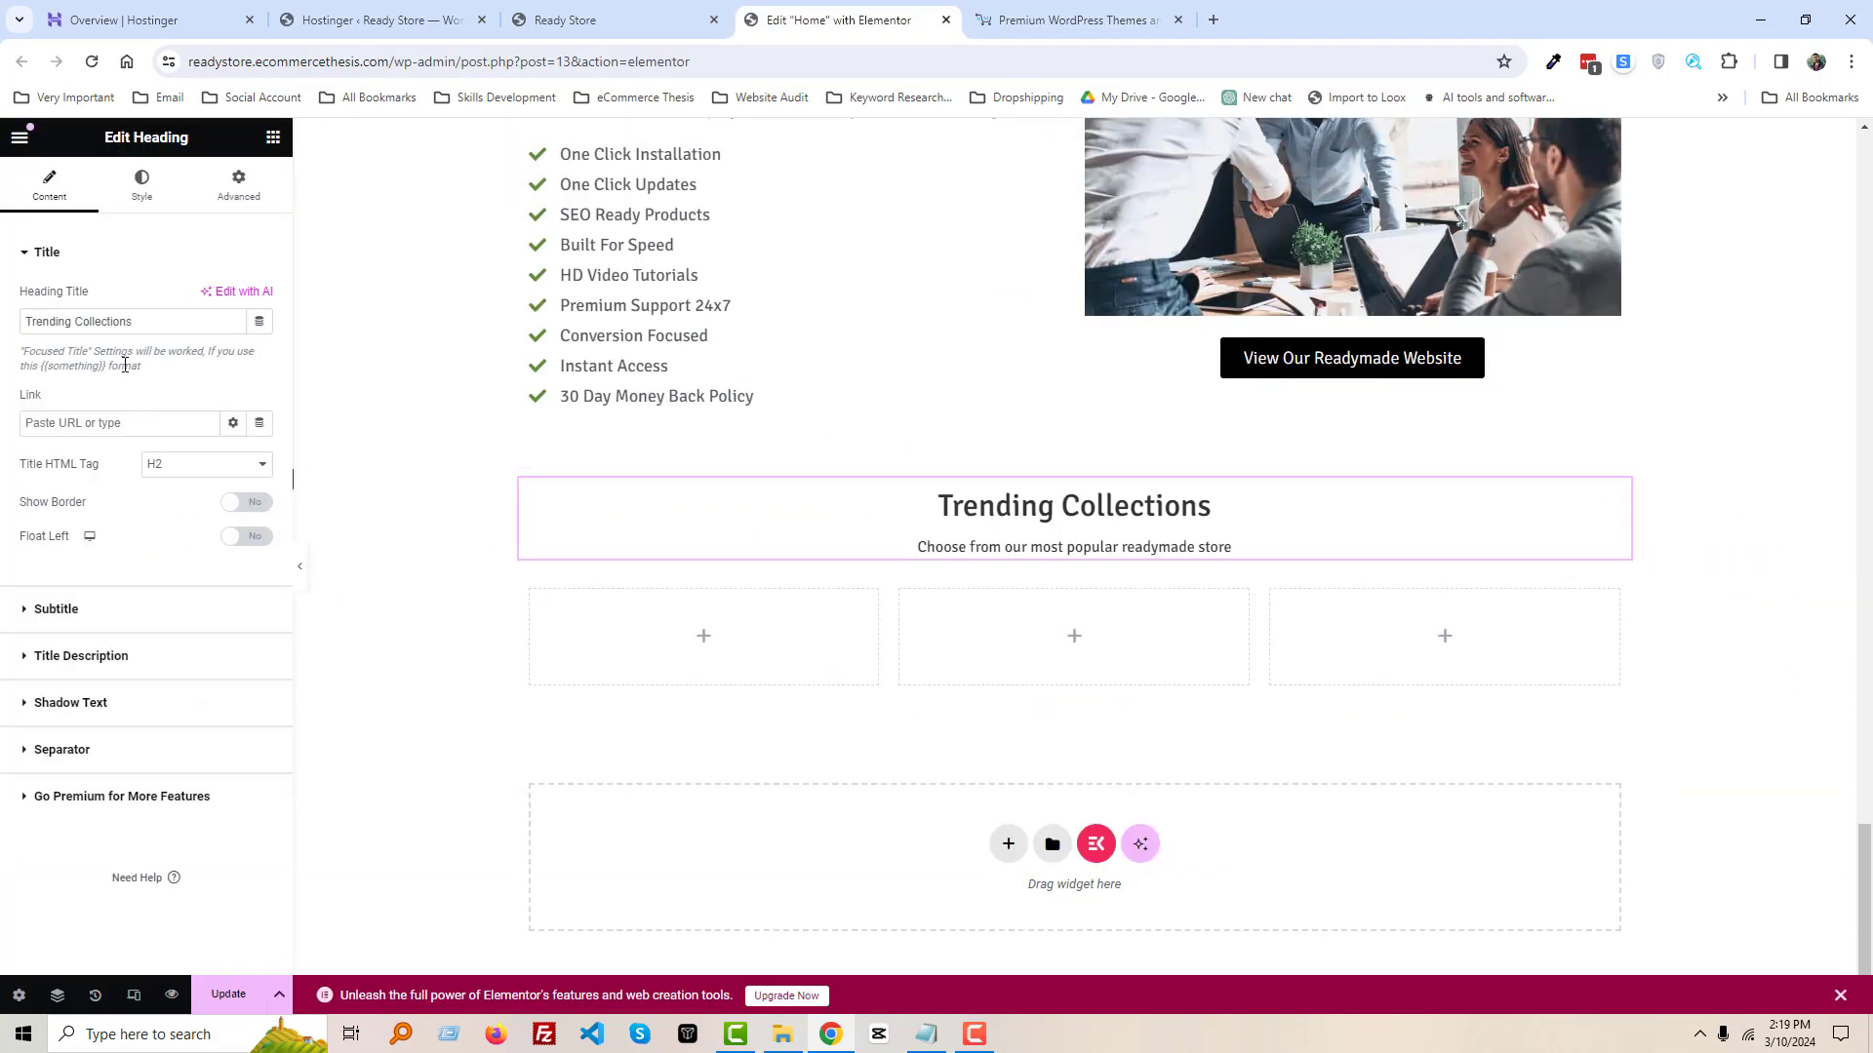
pyautogui.hotkey('ctrl', 'a')
pyautogui.hotkey('ctrl', 'v')
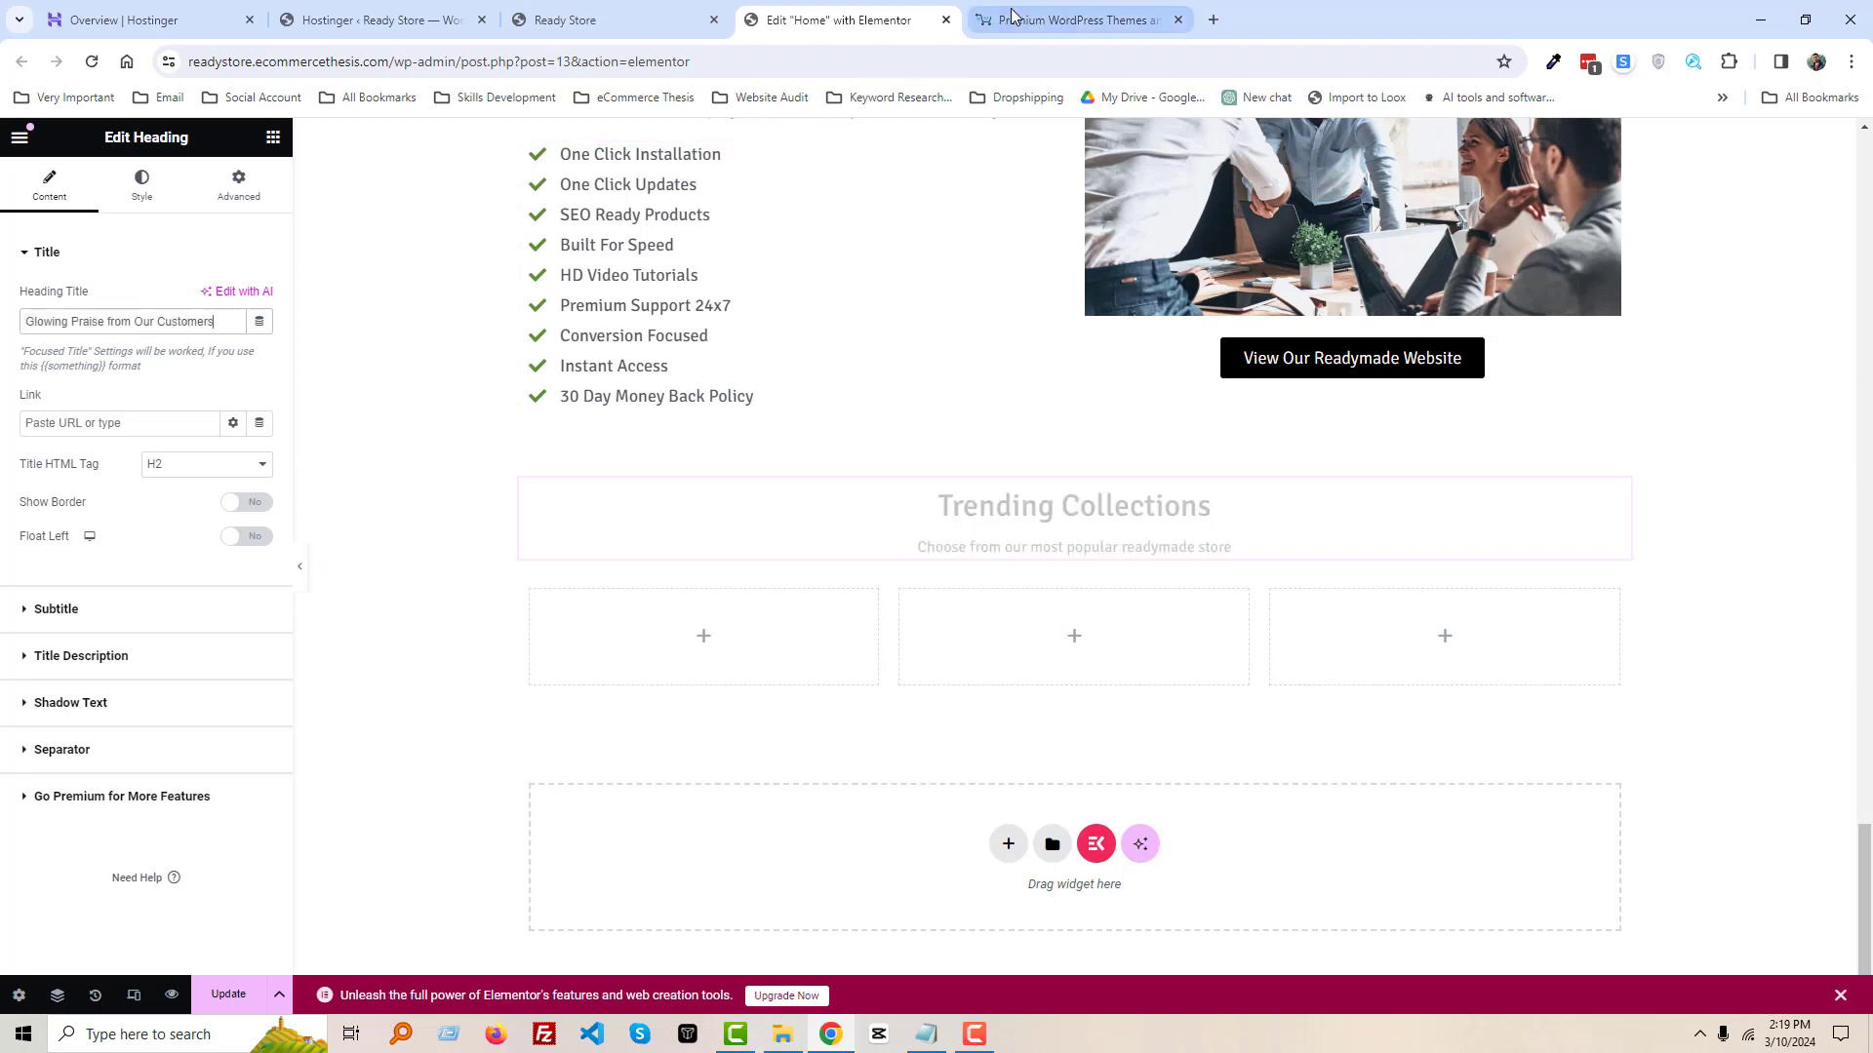
pyautogui.click(1014, 18)
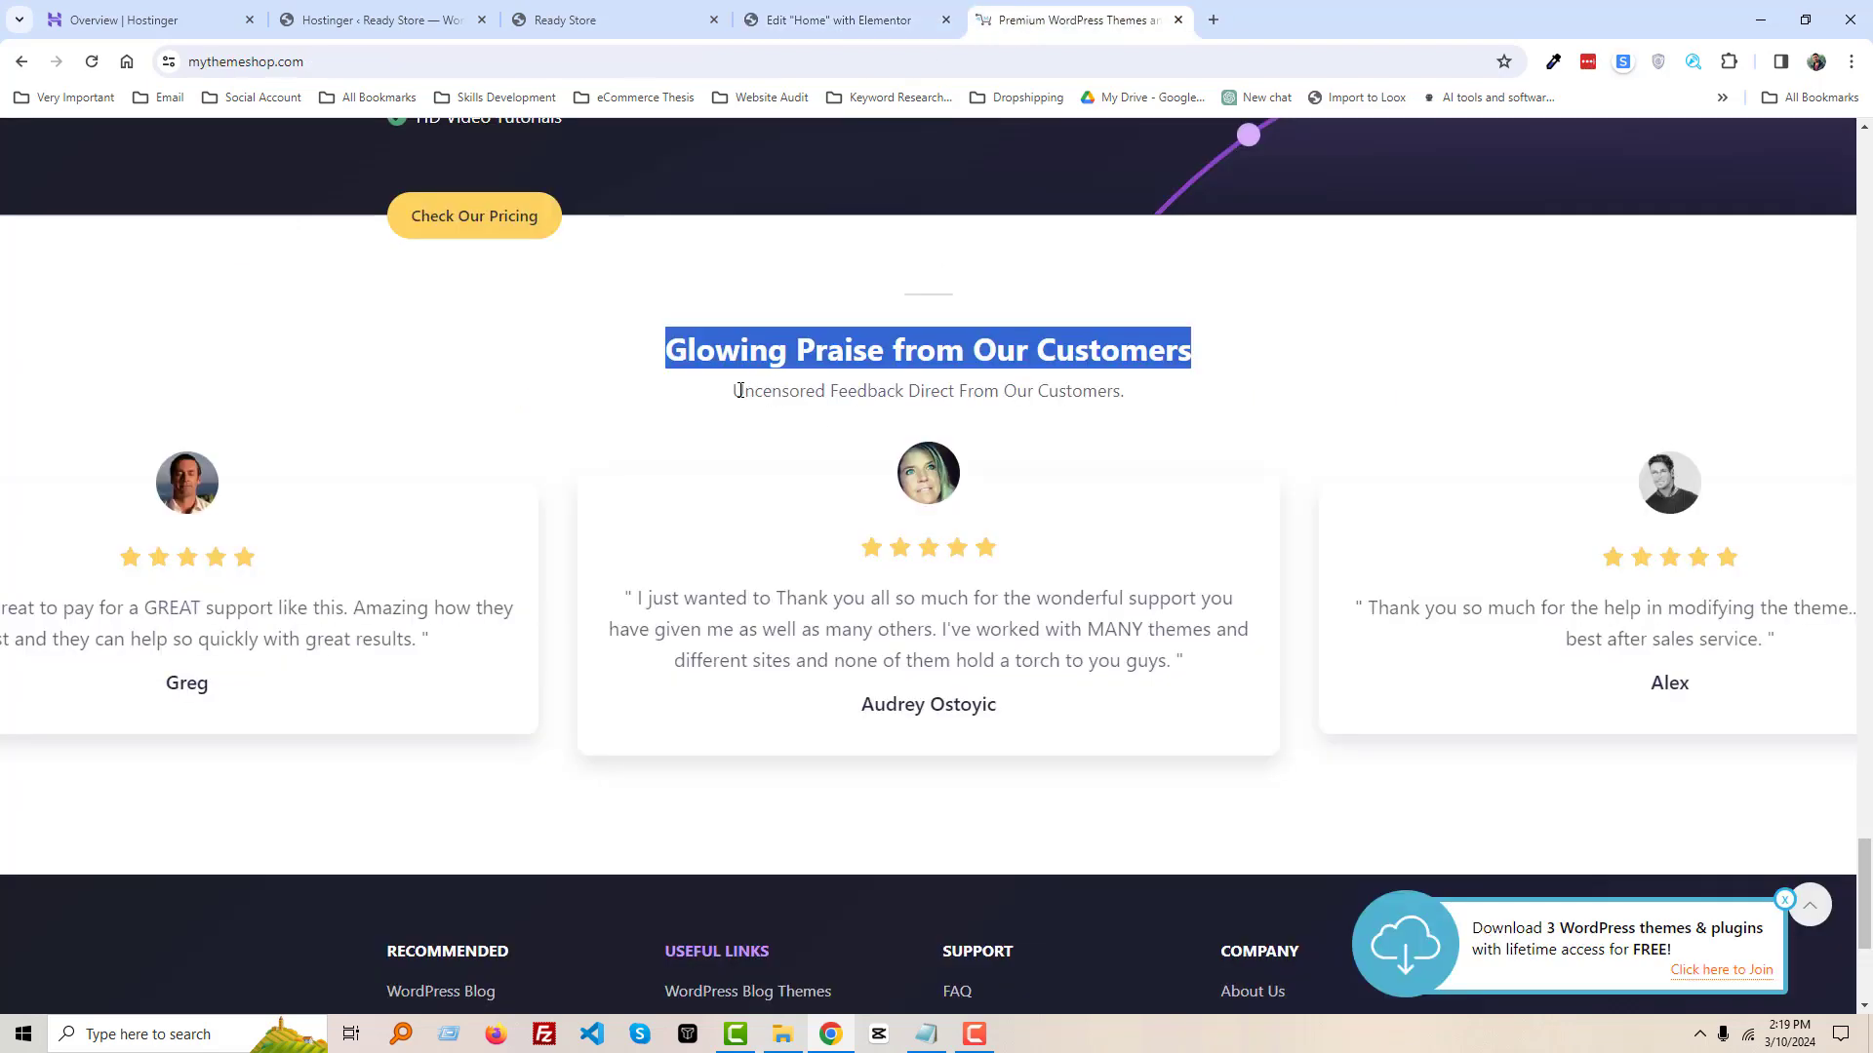
pyautogui.moveTo(734, 390); pyautogui.dragTo(1178, 404)
pyautogui.hotkey('ctrl', 'c')
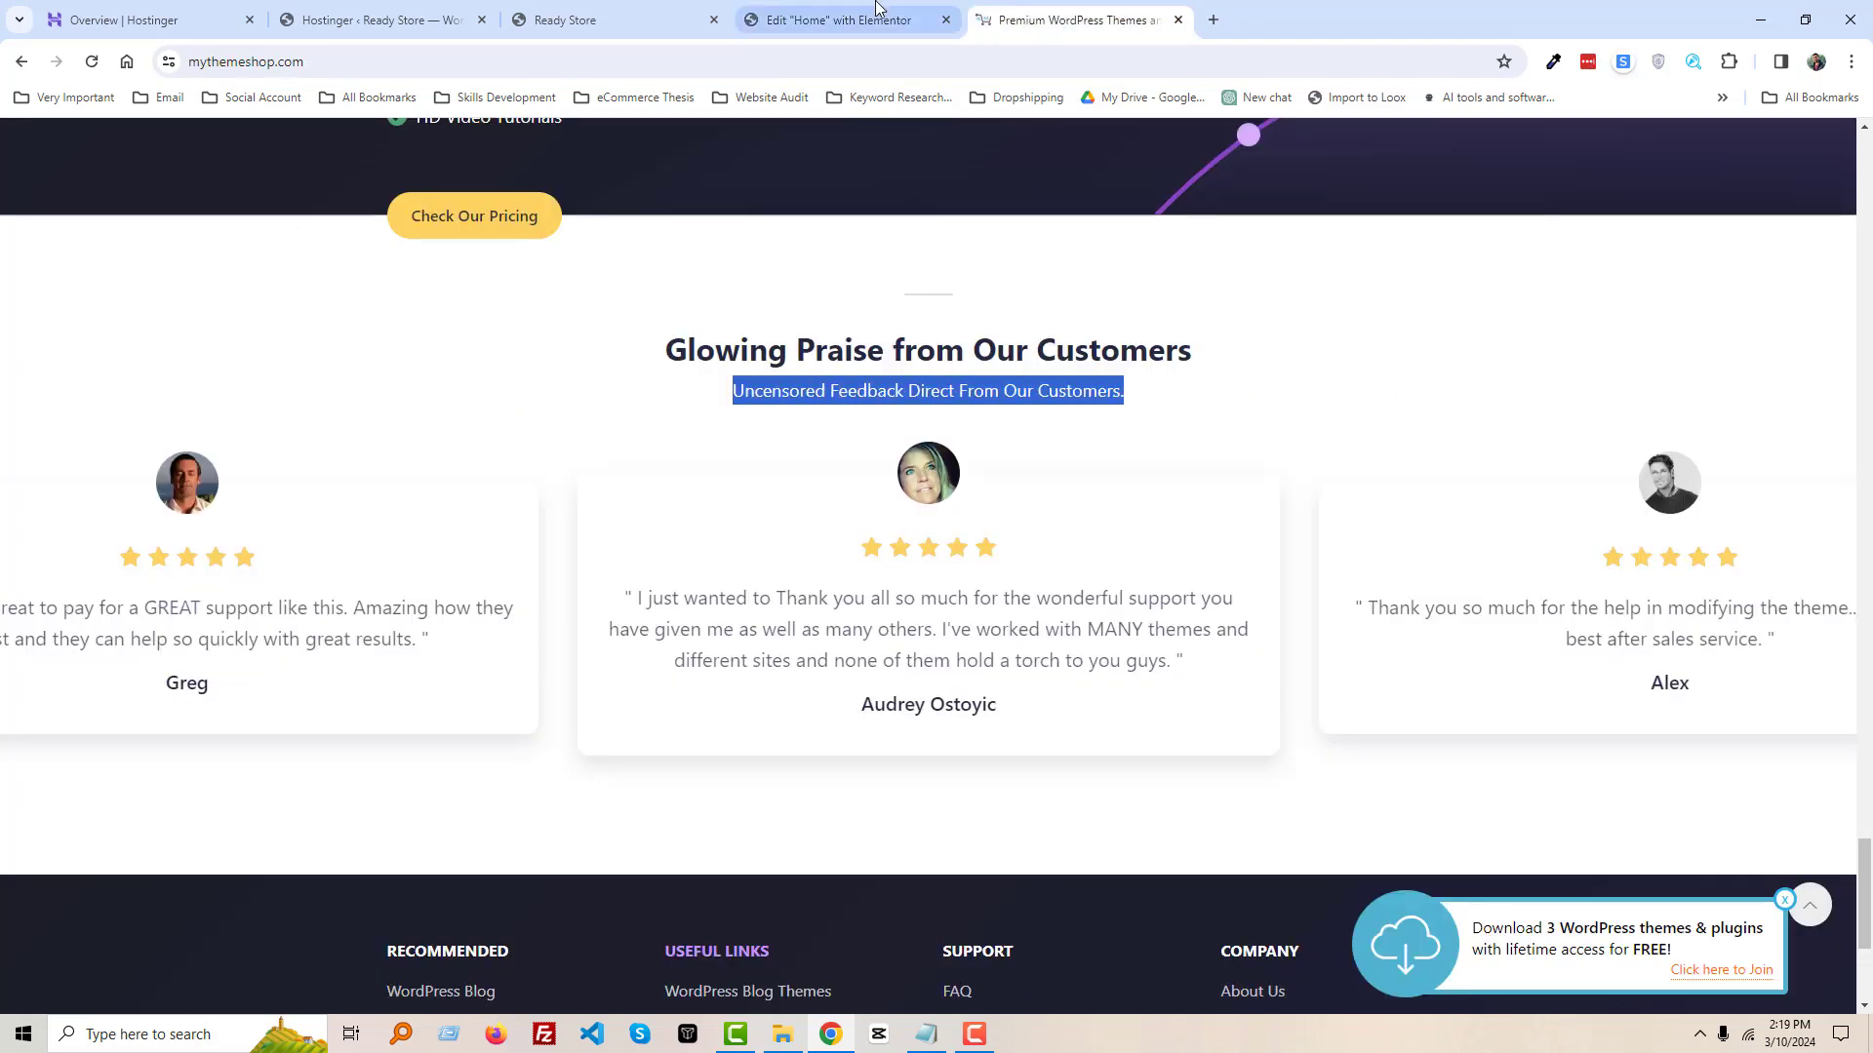
pyautogui.click(842, 19)
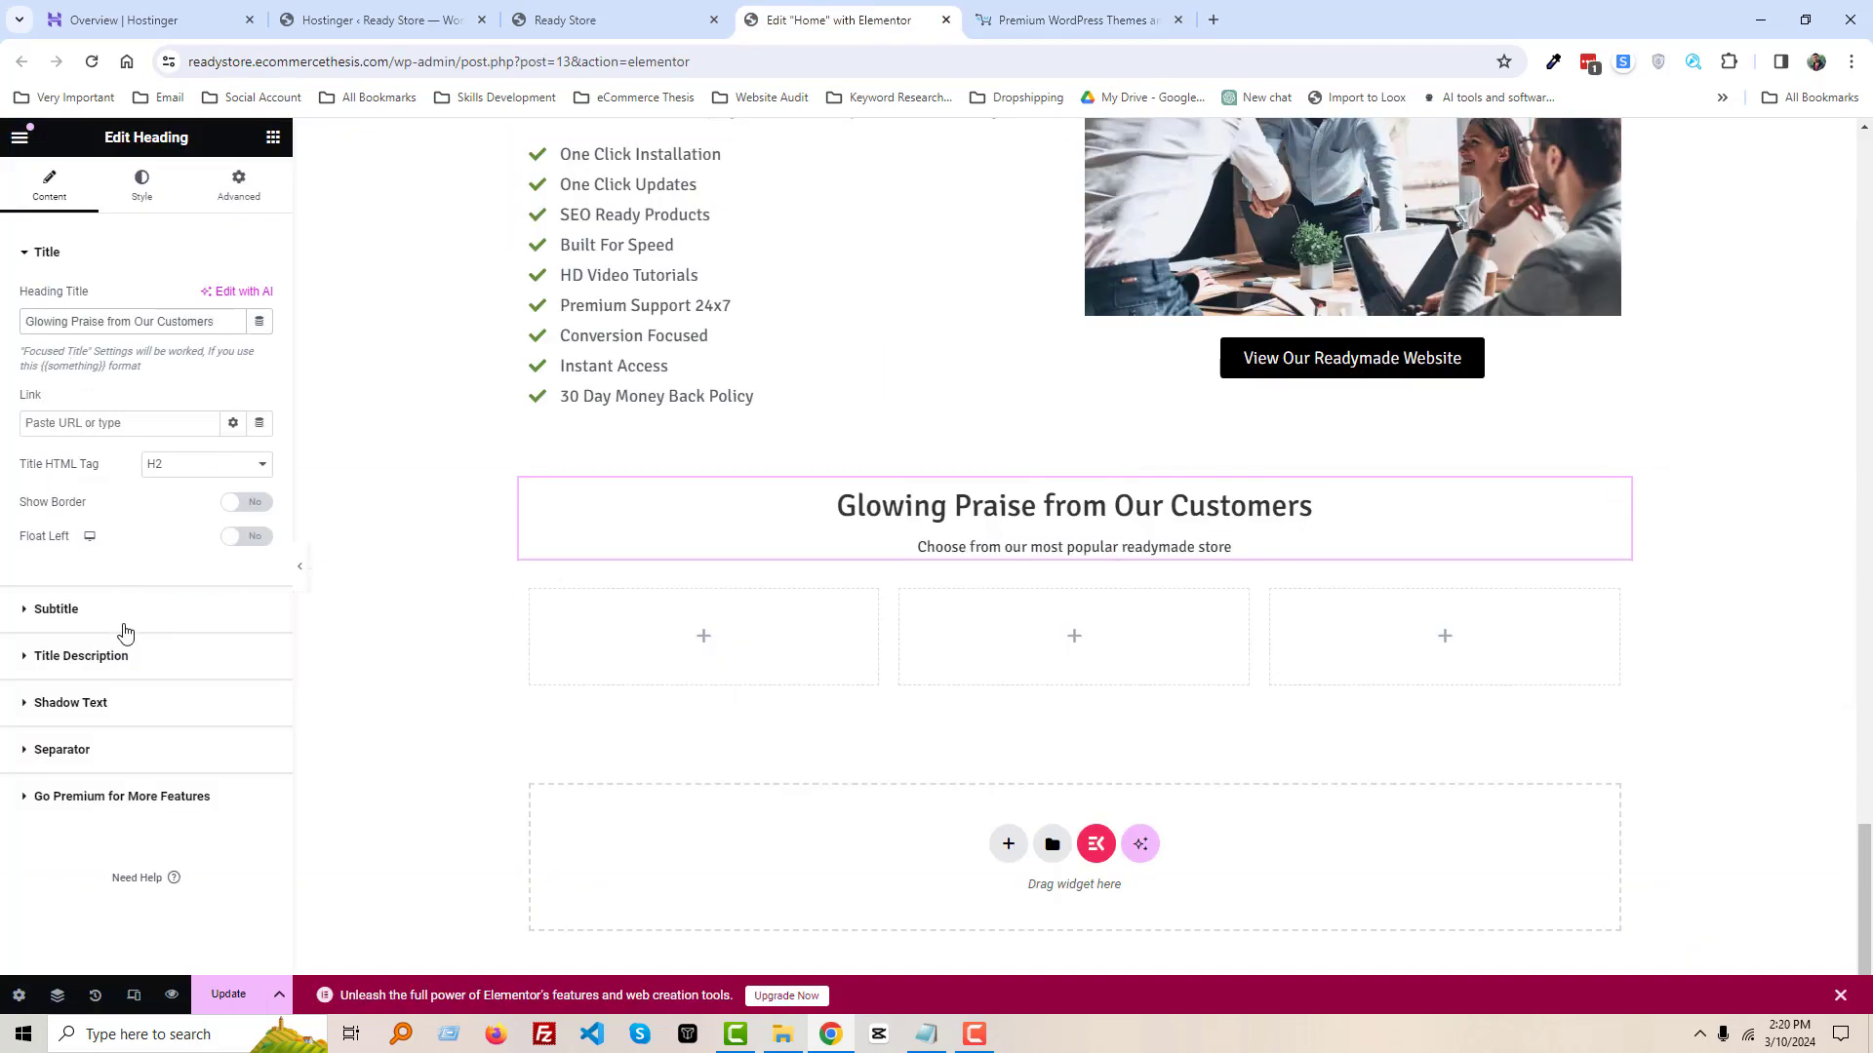
# Replace the heading's description with 'Uncensored Feedback Direct From Our Customers.'
pyautogui.click(129, 663)
pyautogui.click(161, 561)
pyautogui.hotkey('ctrl', 'a')
pyautogui.hotkey('ctrl', 'v')
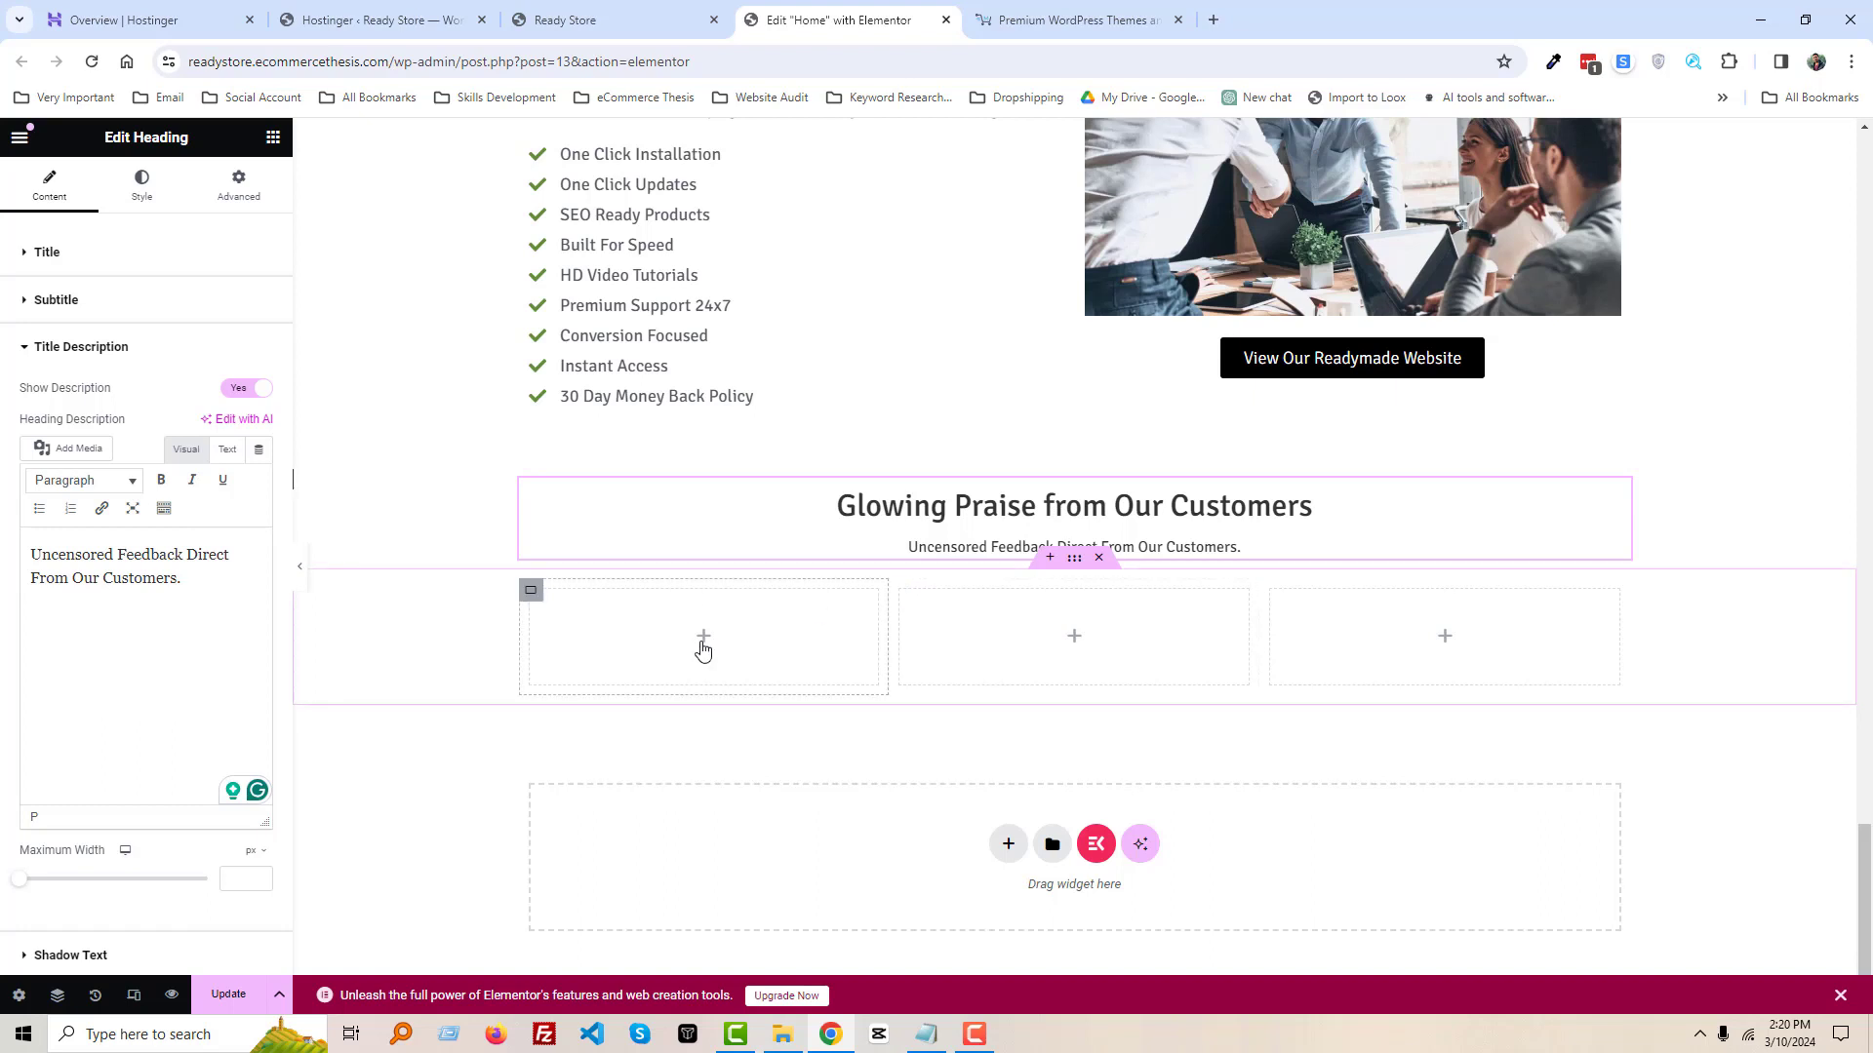
pyautogui.click(702, 637)
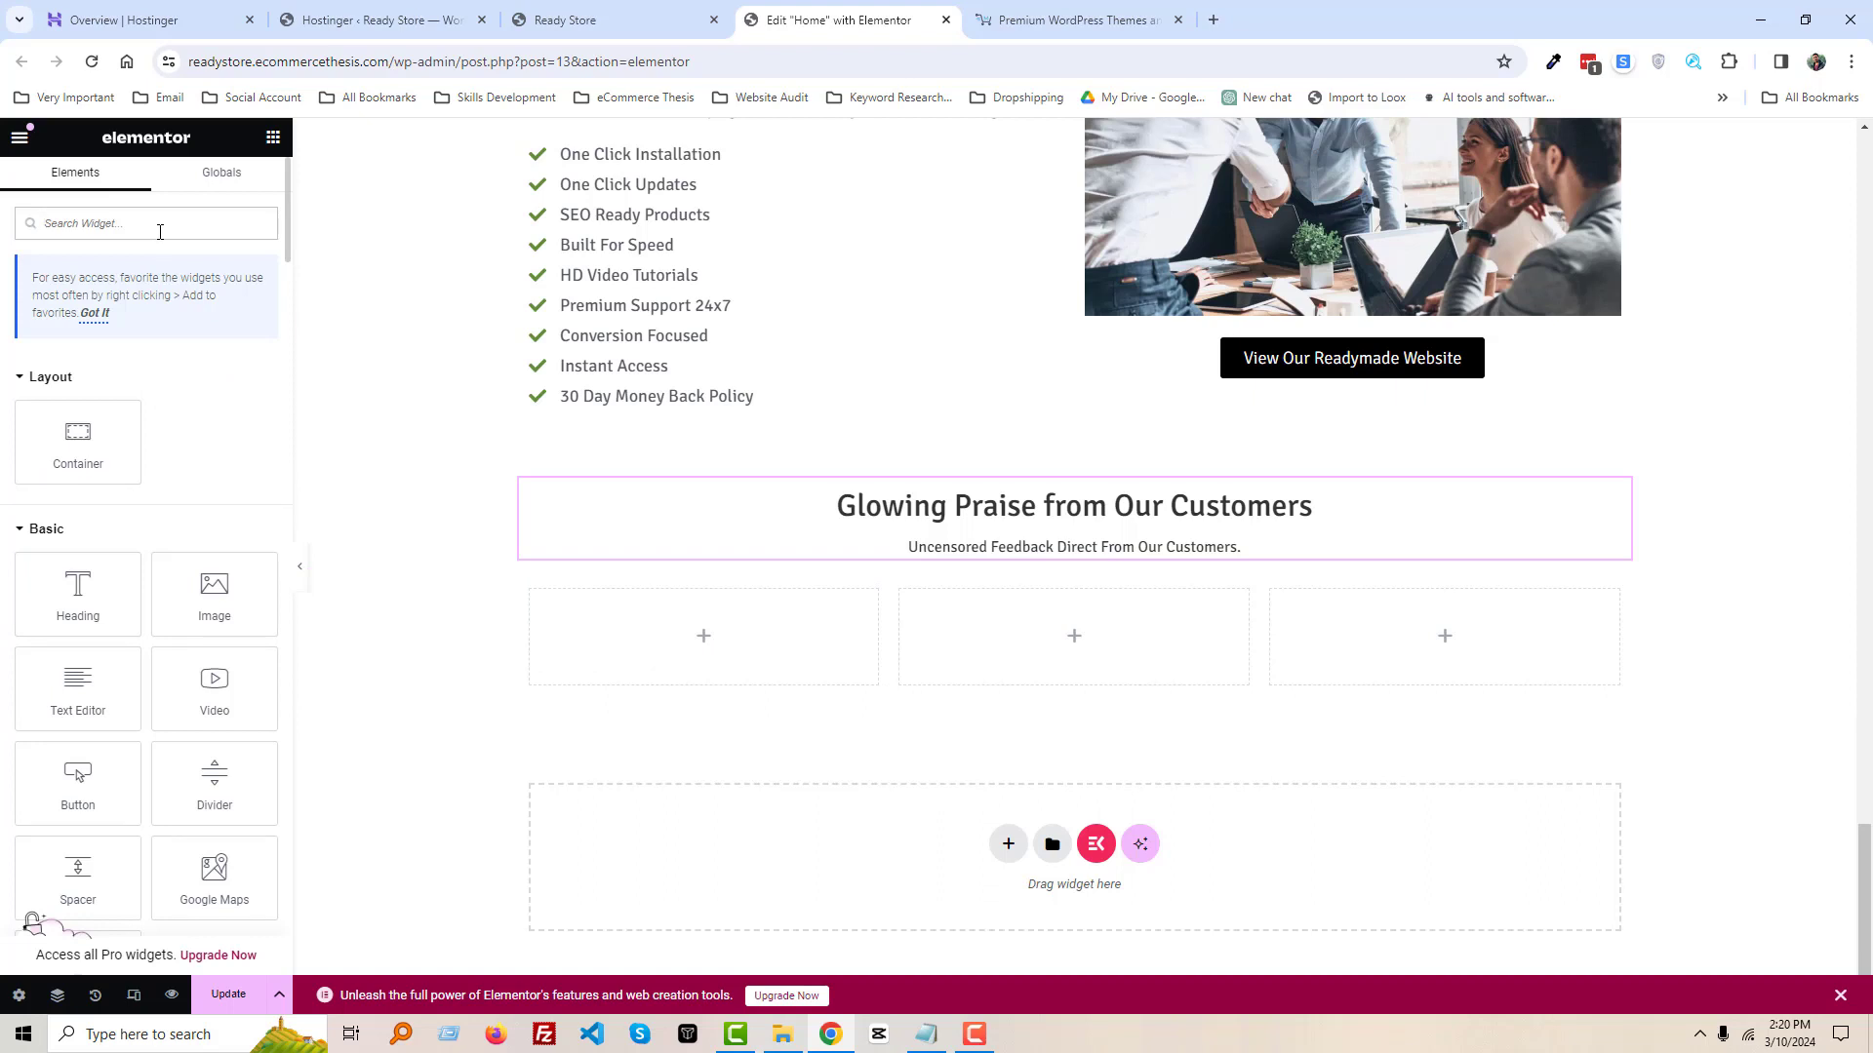
pyautogui.write('video')
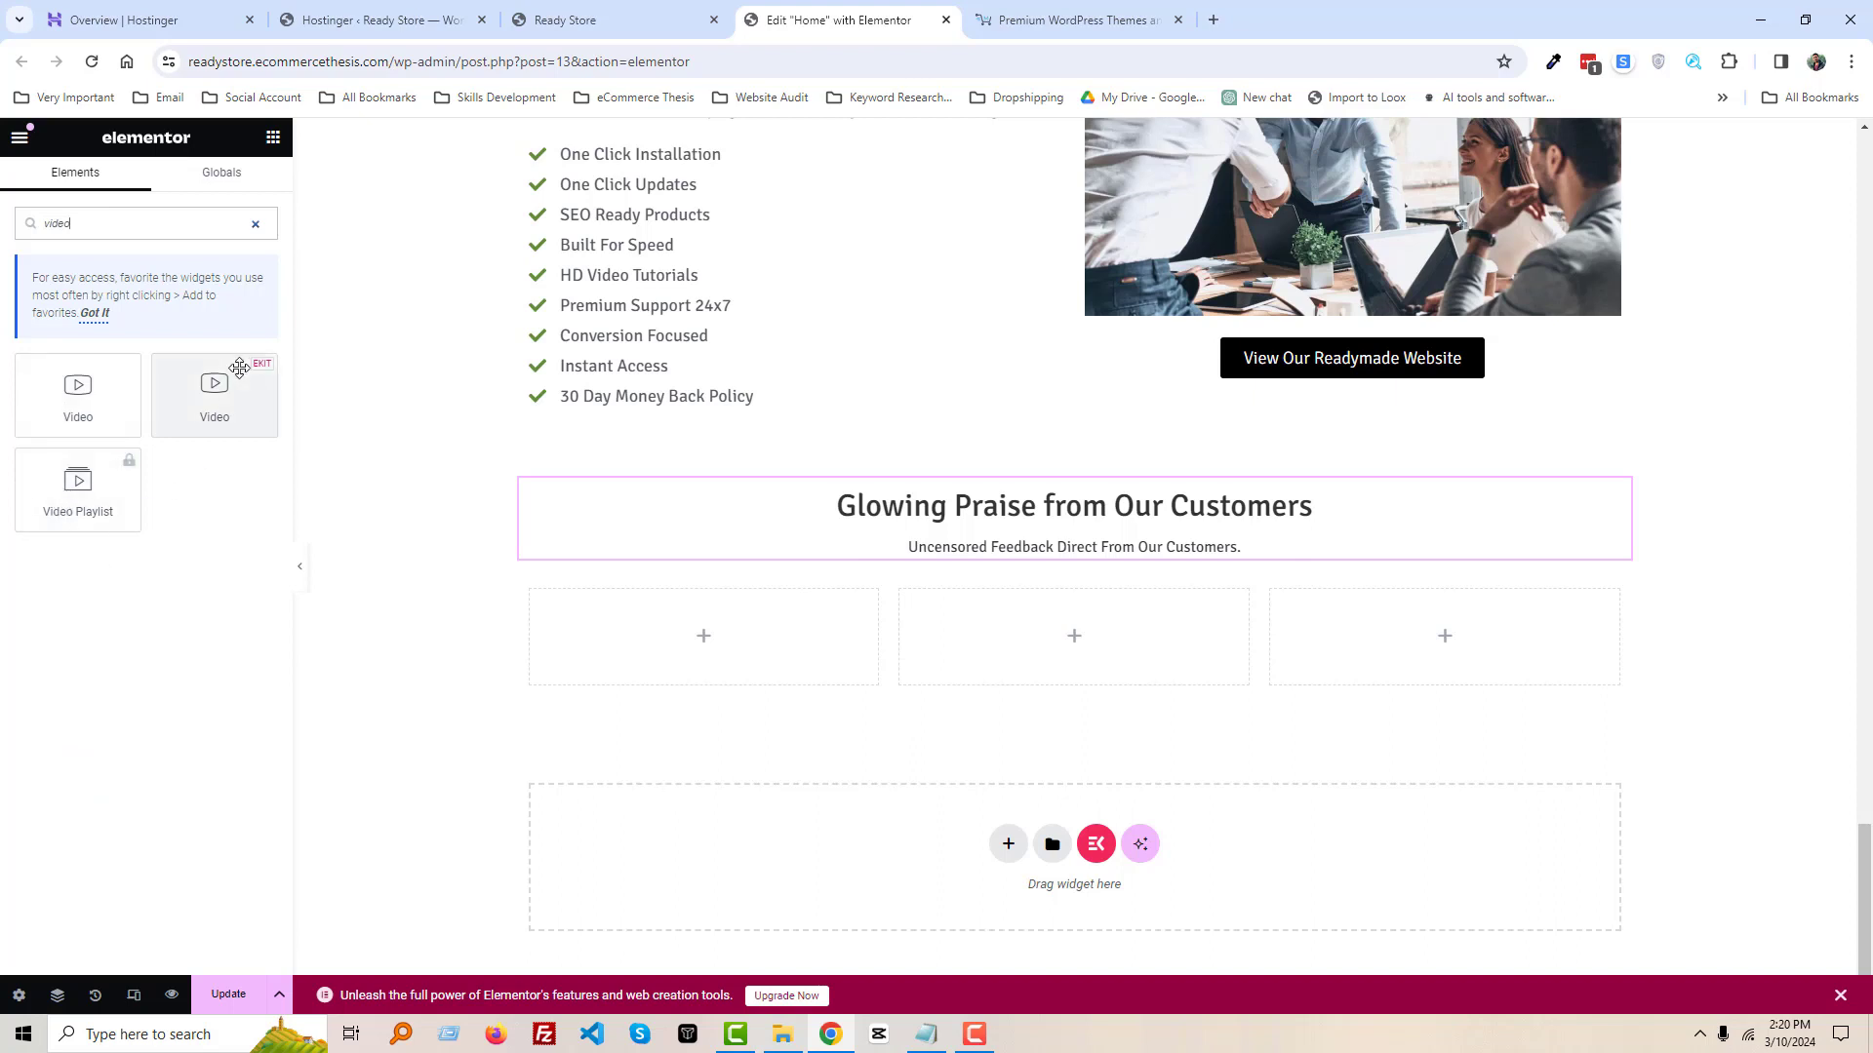
# Place a standard Video widget in the first testimonial column, replacing the first attempt
pyautogui.moveTo(217, 393); pyautogui.dragTo(671, 651)
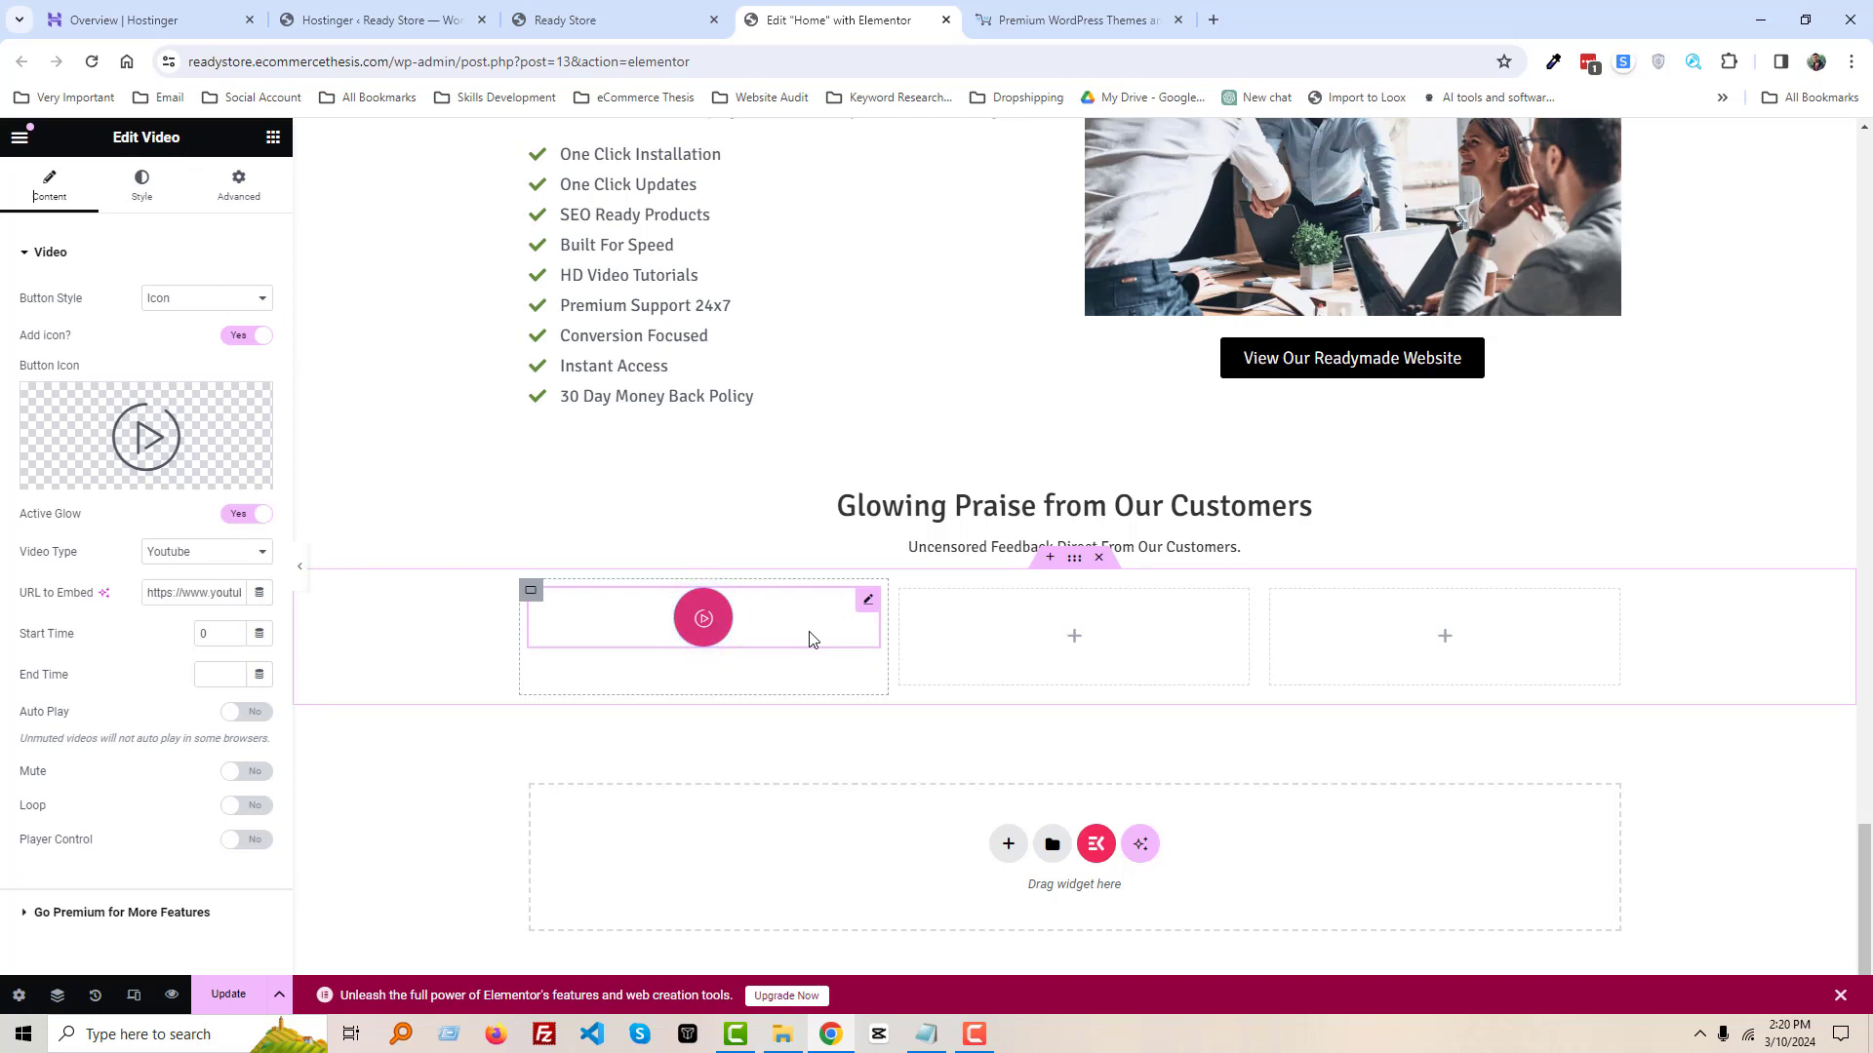
pyautogui.press('Delete')
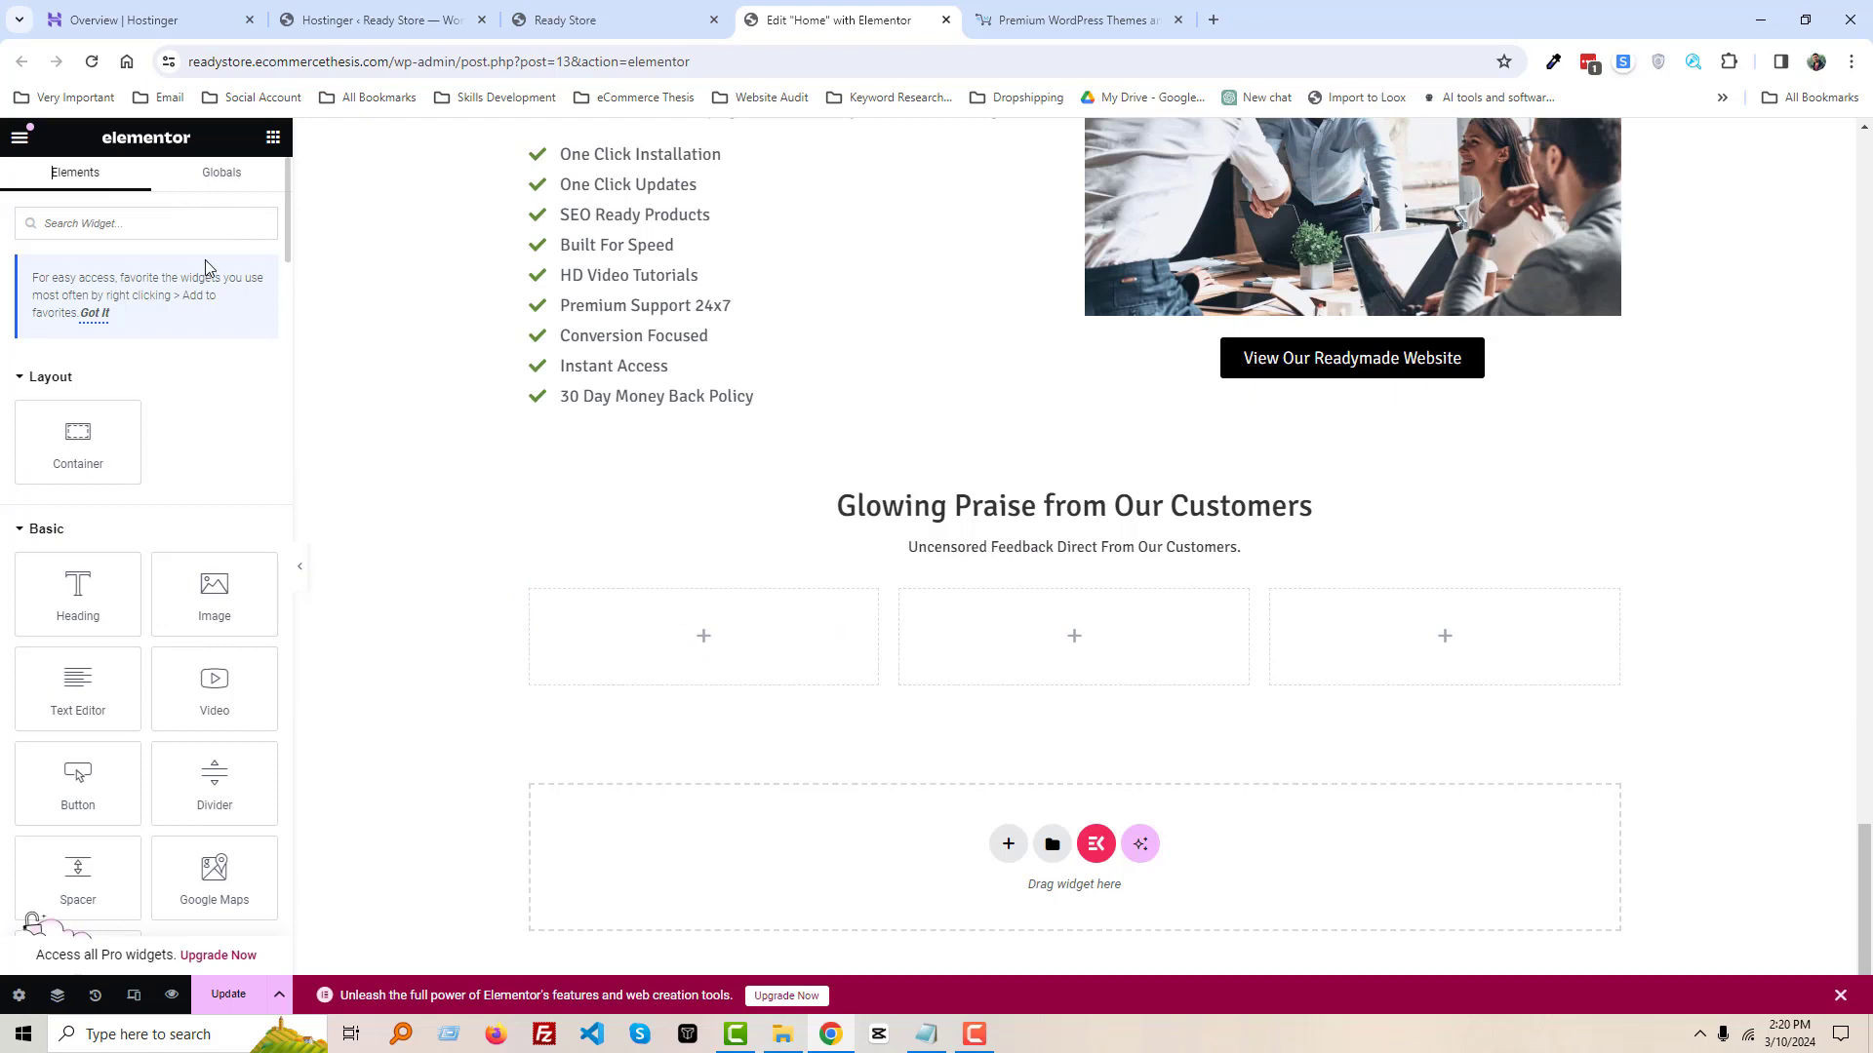
pyautogui.moveTo(222, 700); pyautogui.dragTo(702, 658)
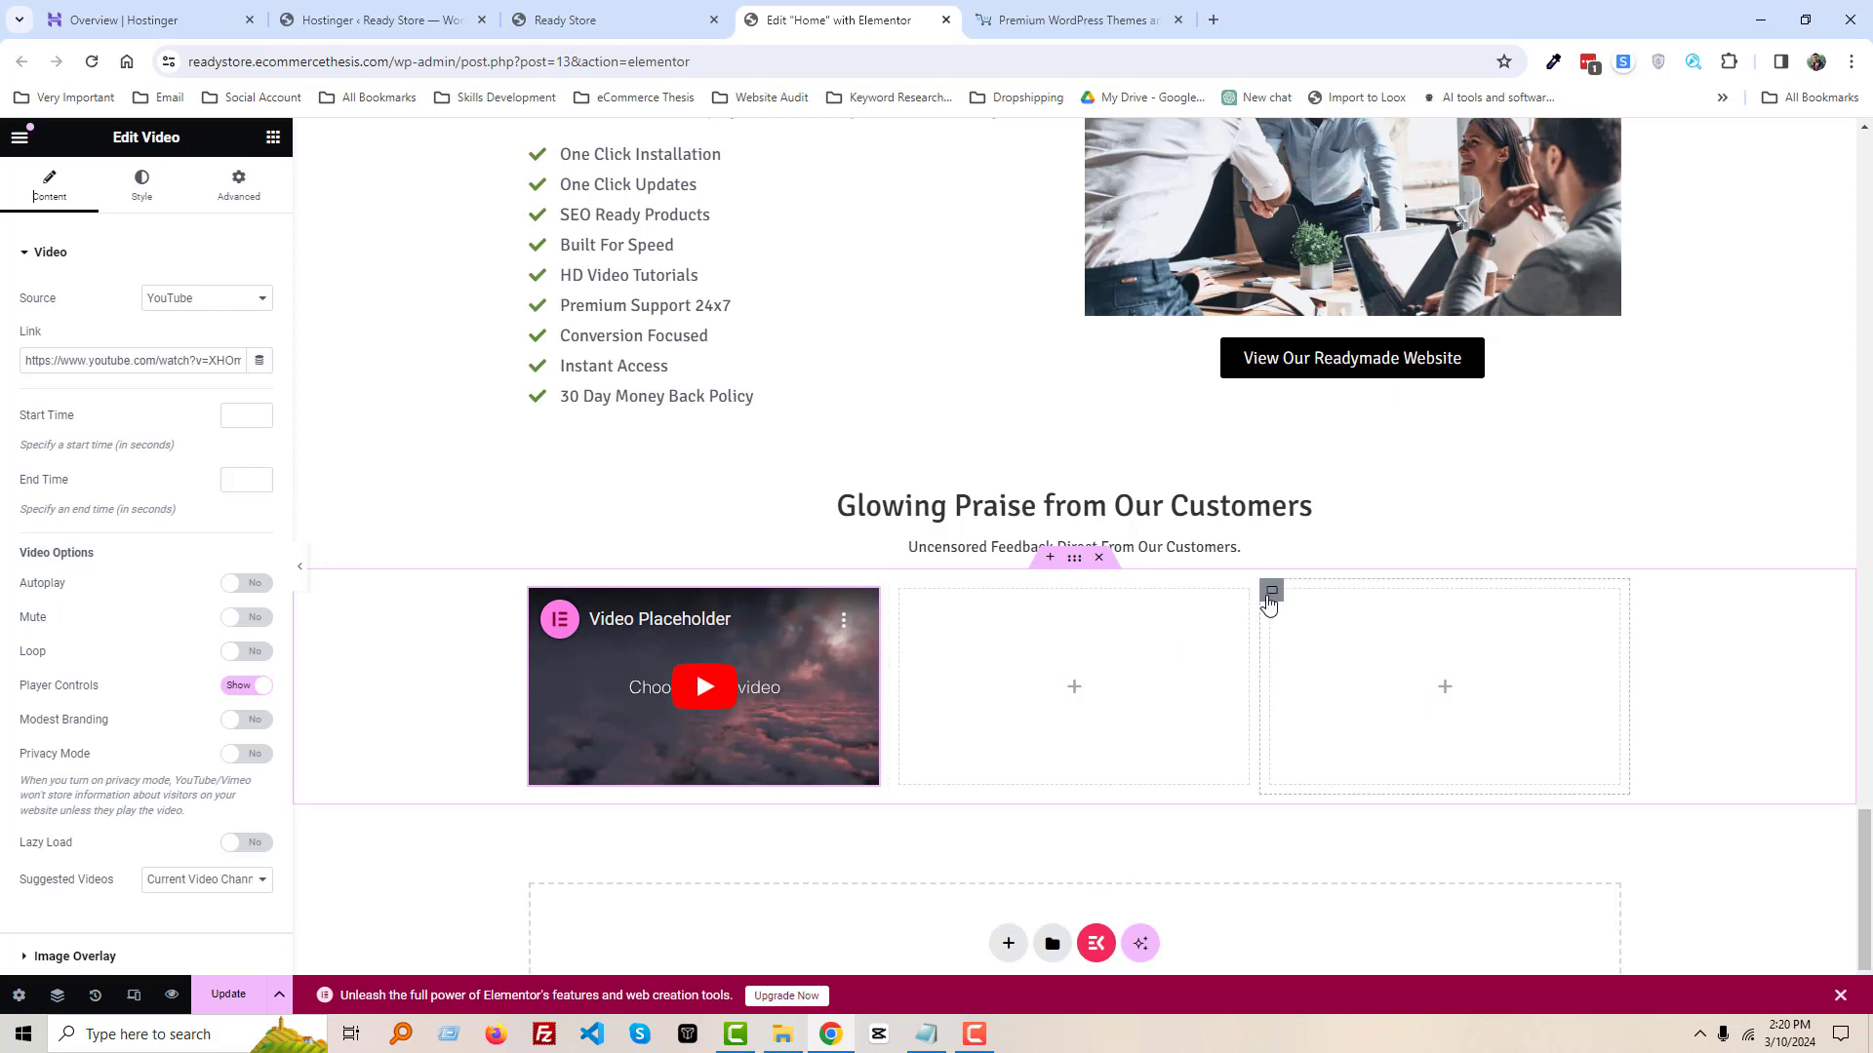
pyautogui.rightClick(1265, 597)
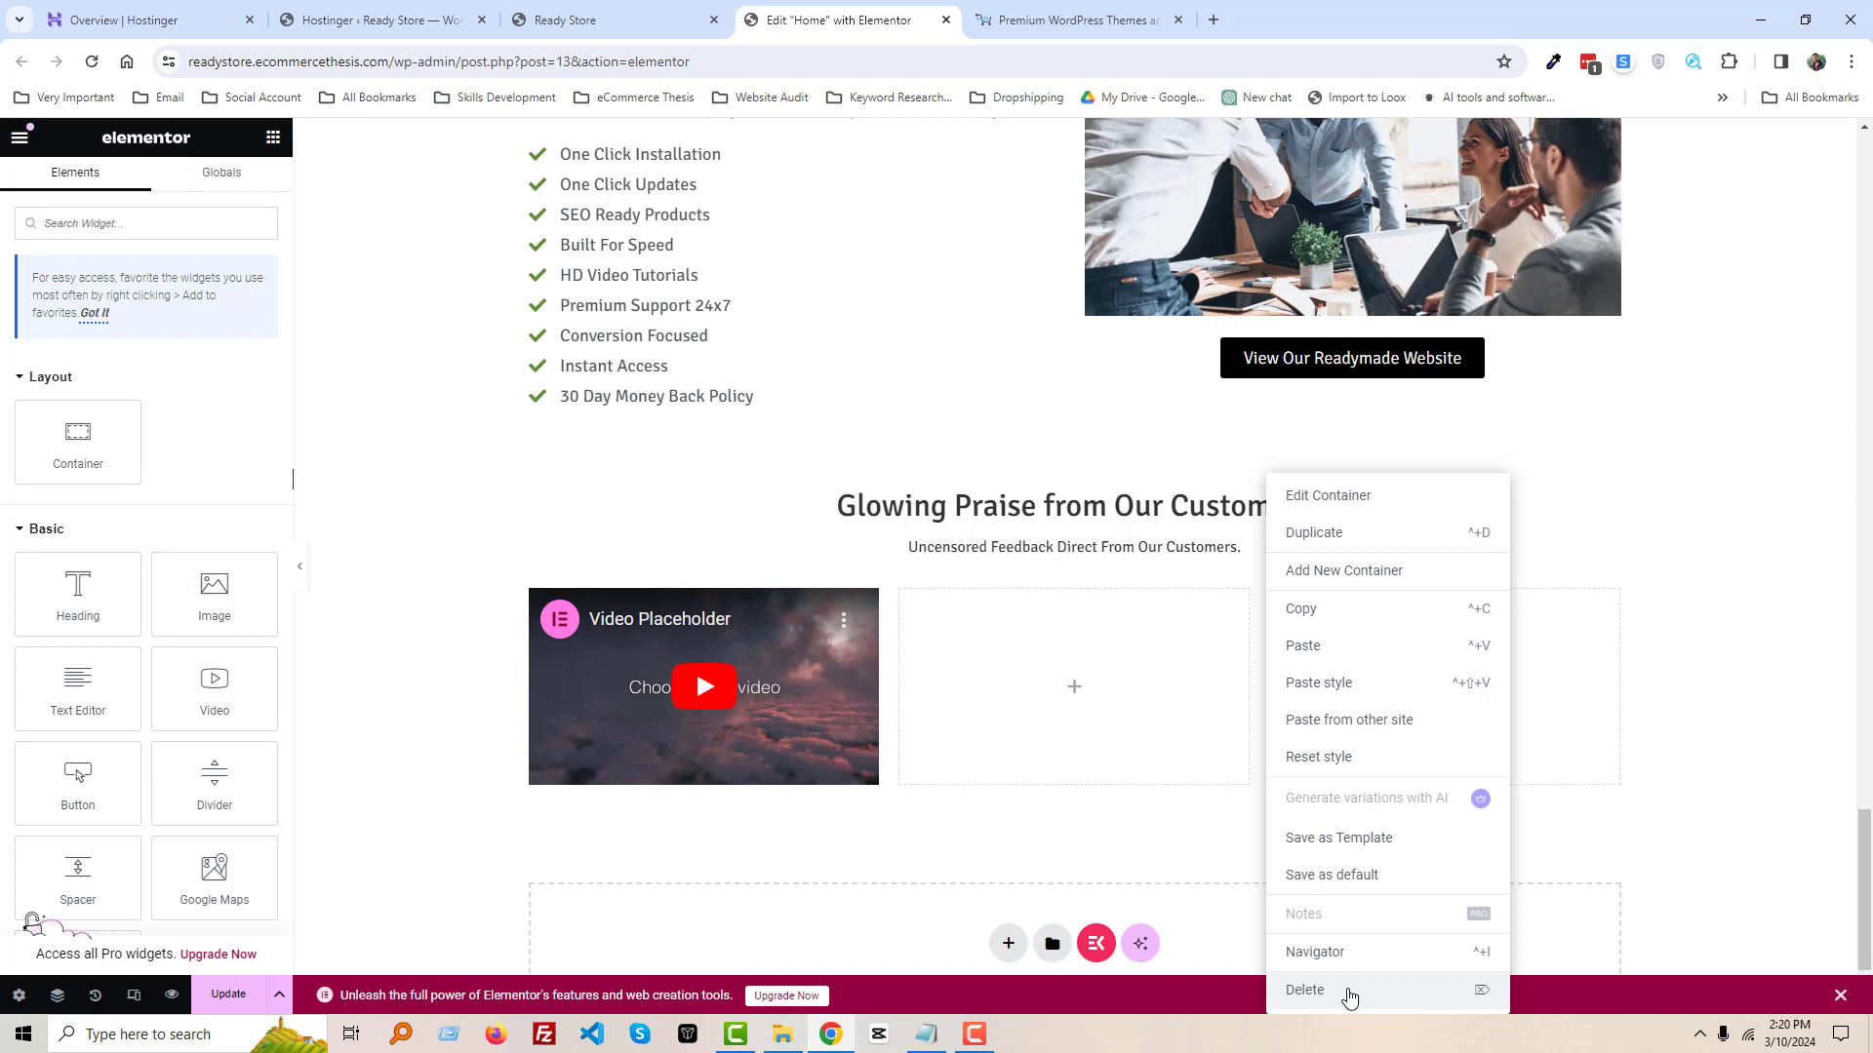
pyautogui.click(410, 713)
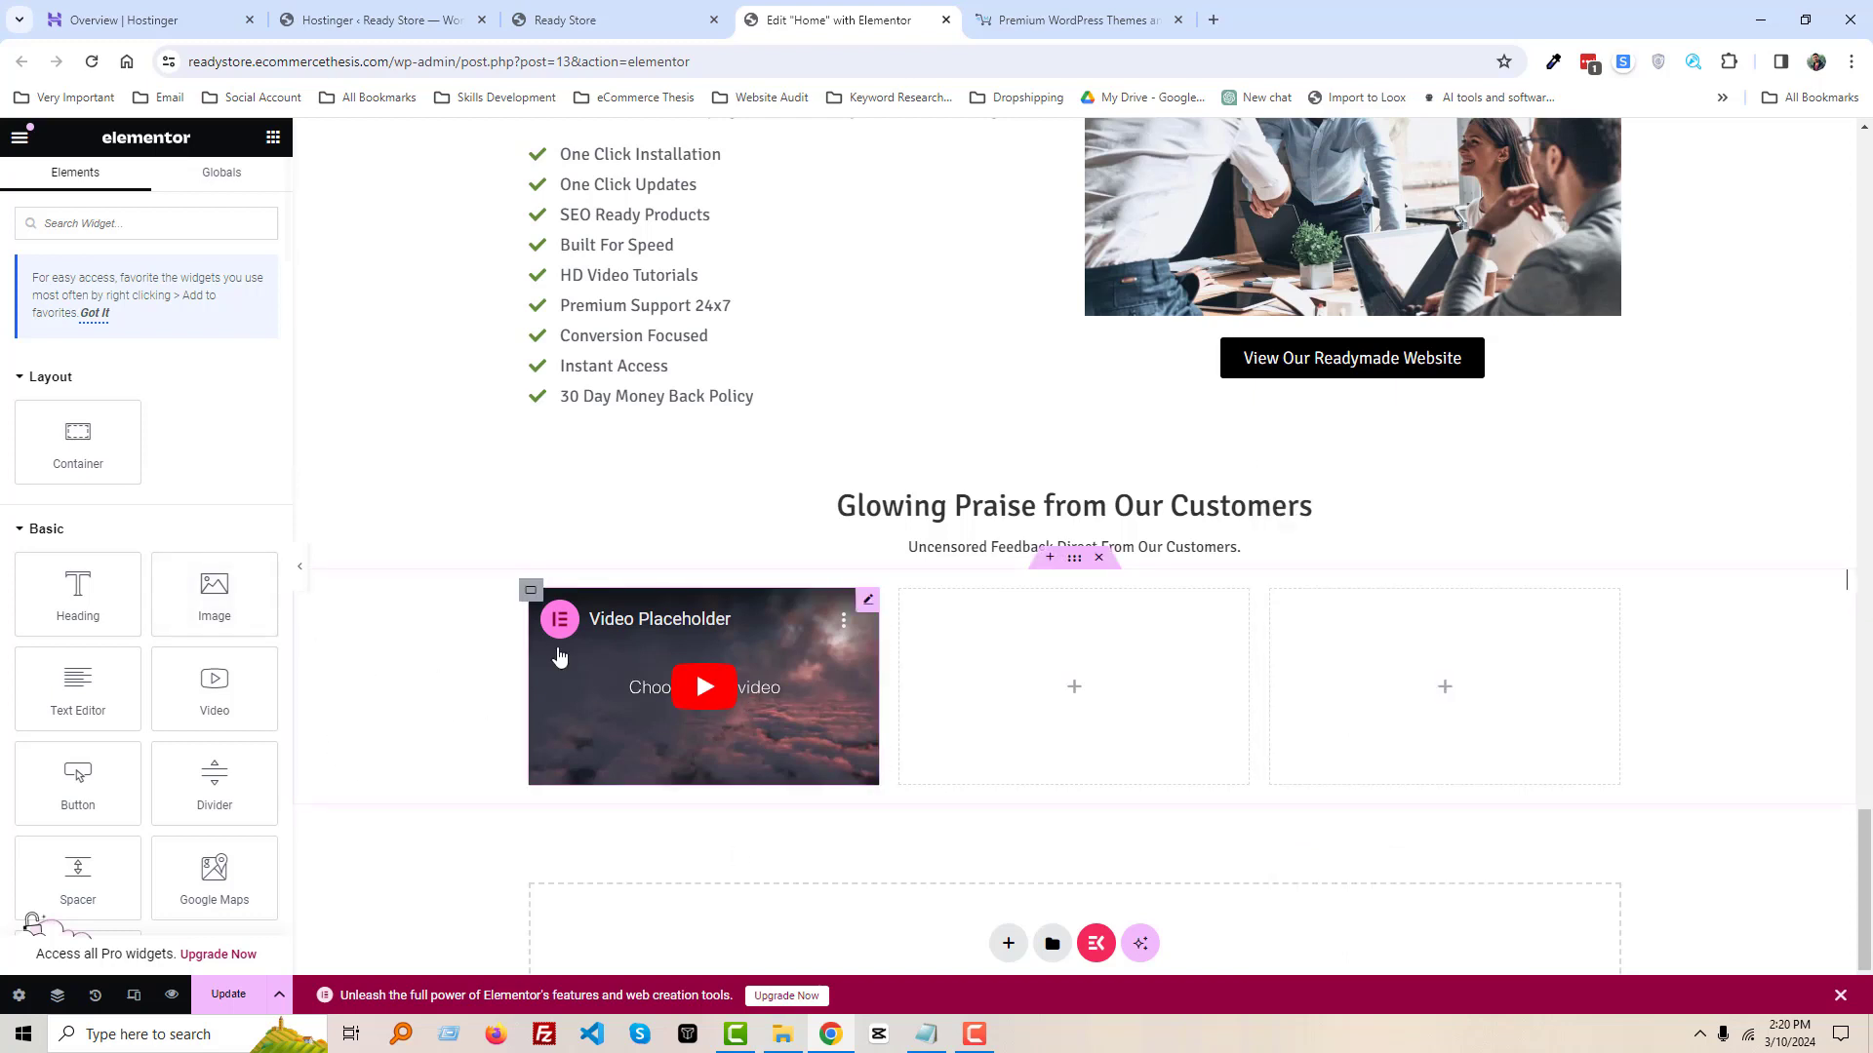
pyautogui.click(868, 602)
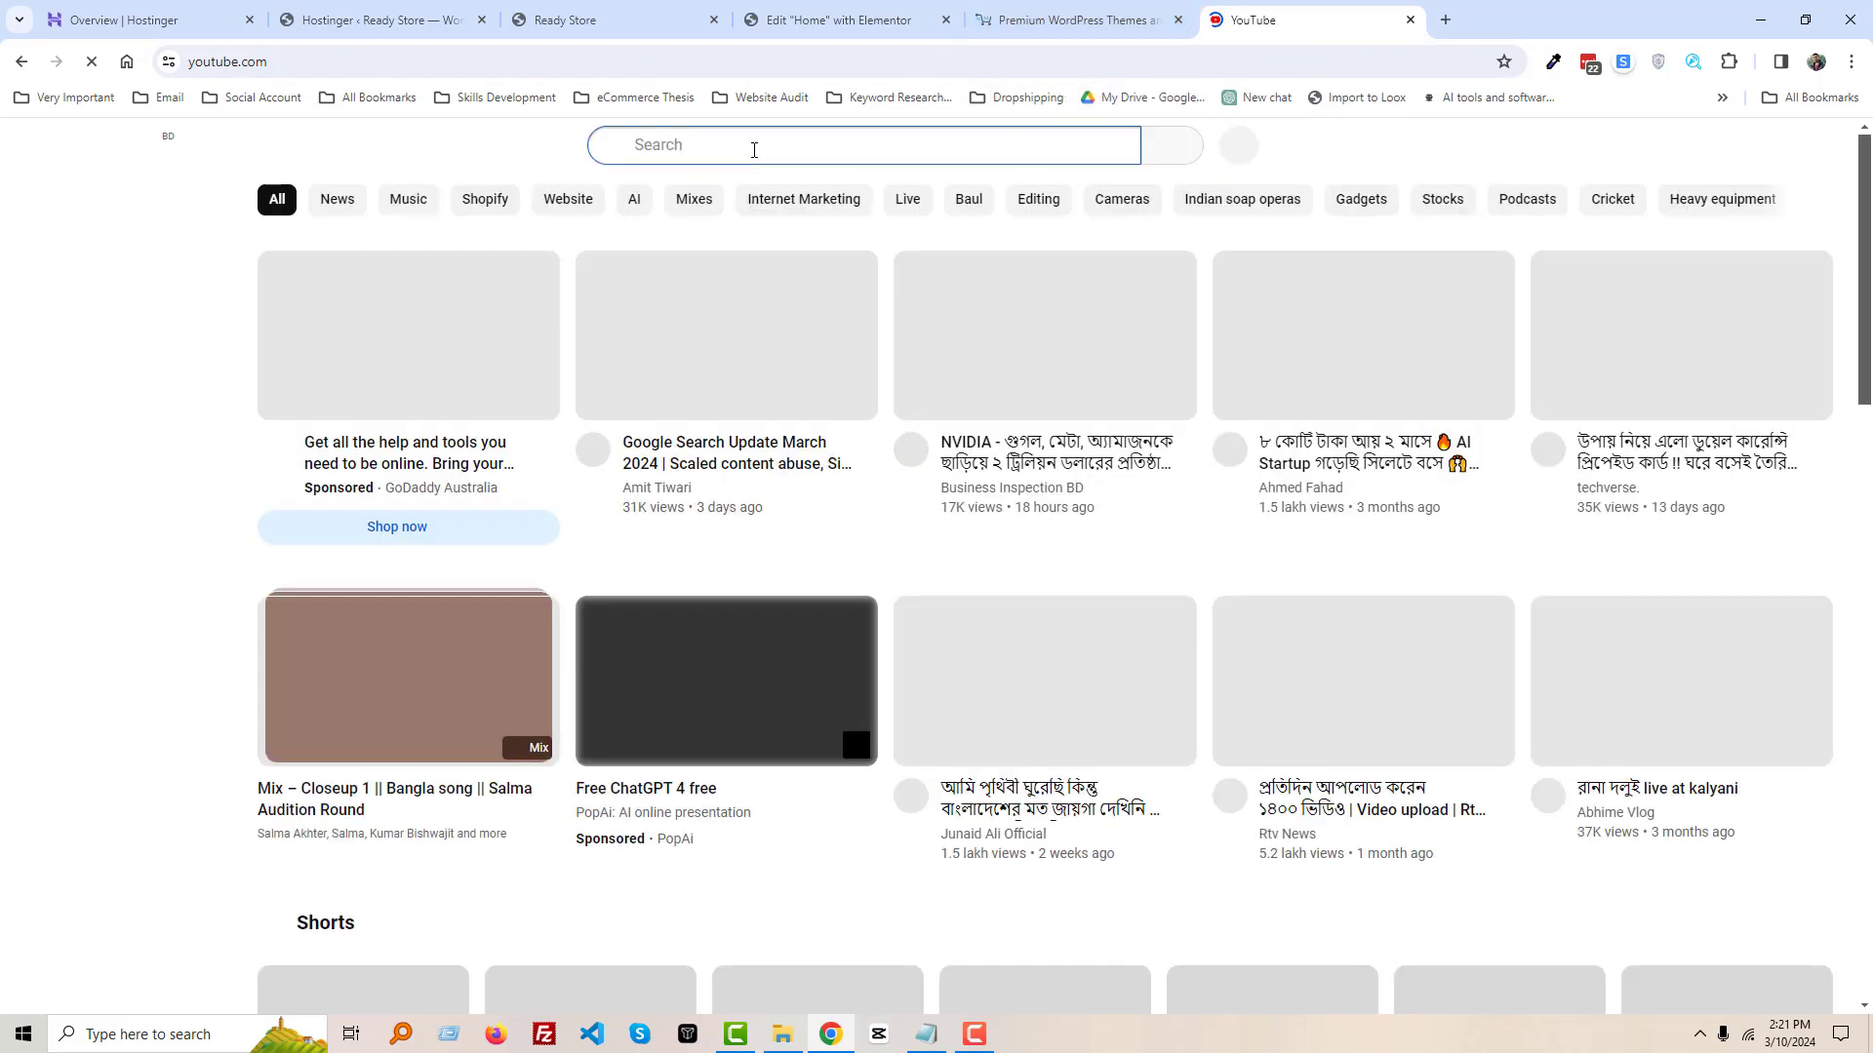
# Search YouTube for 'client testimonial small size video' and copy the Client Testimonial Video link
pyautogui.click(754, 147)
pyautogui.write('clie')
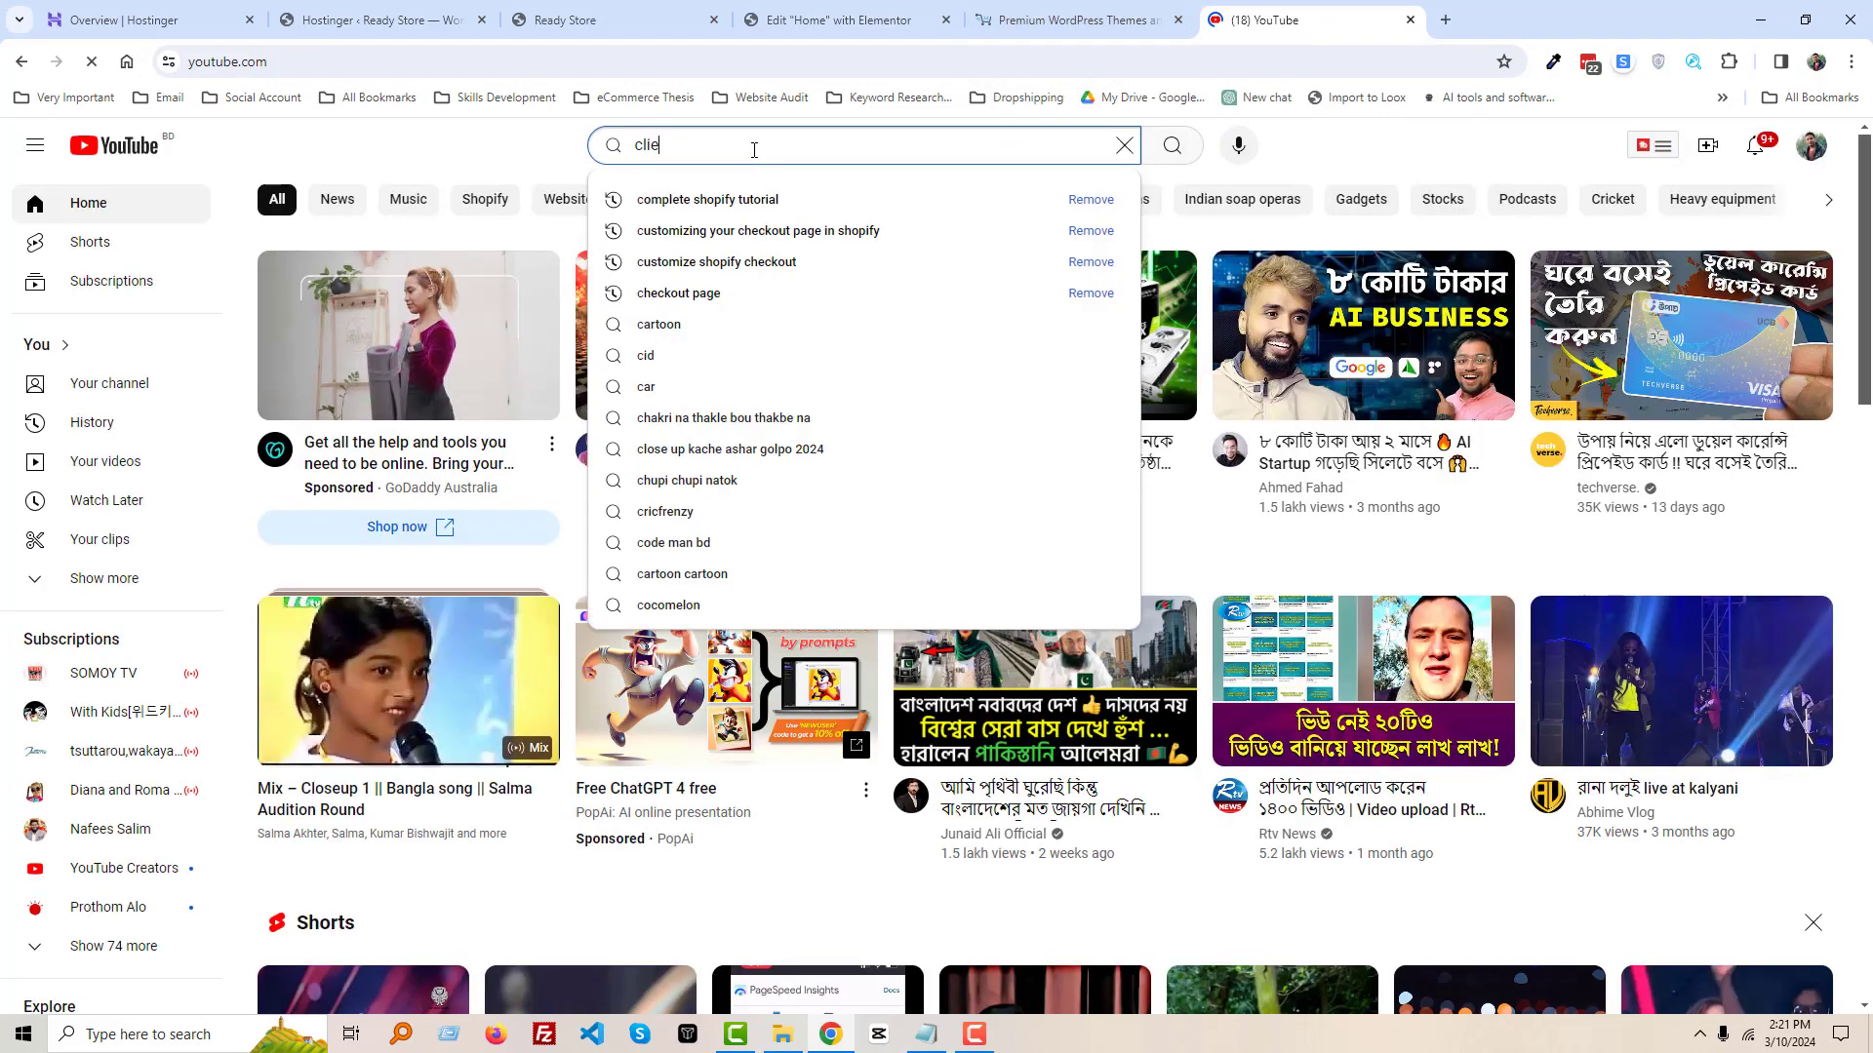
pyautogui.write('nt testimoni')
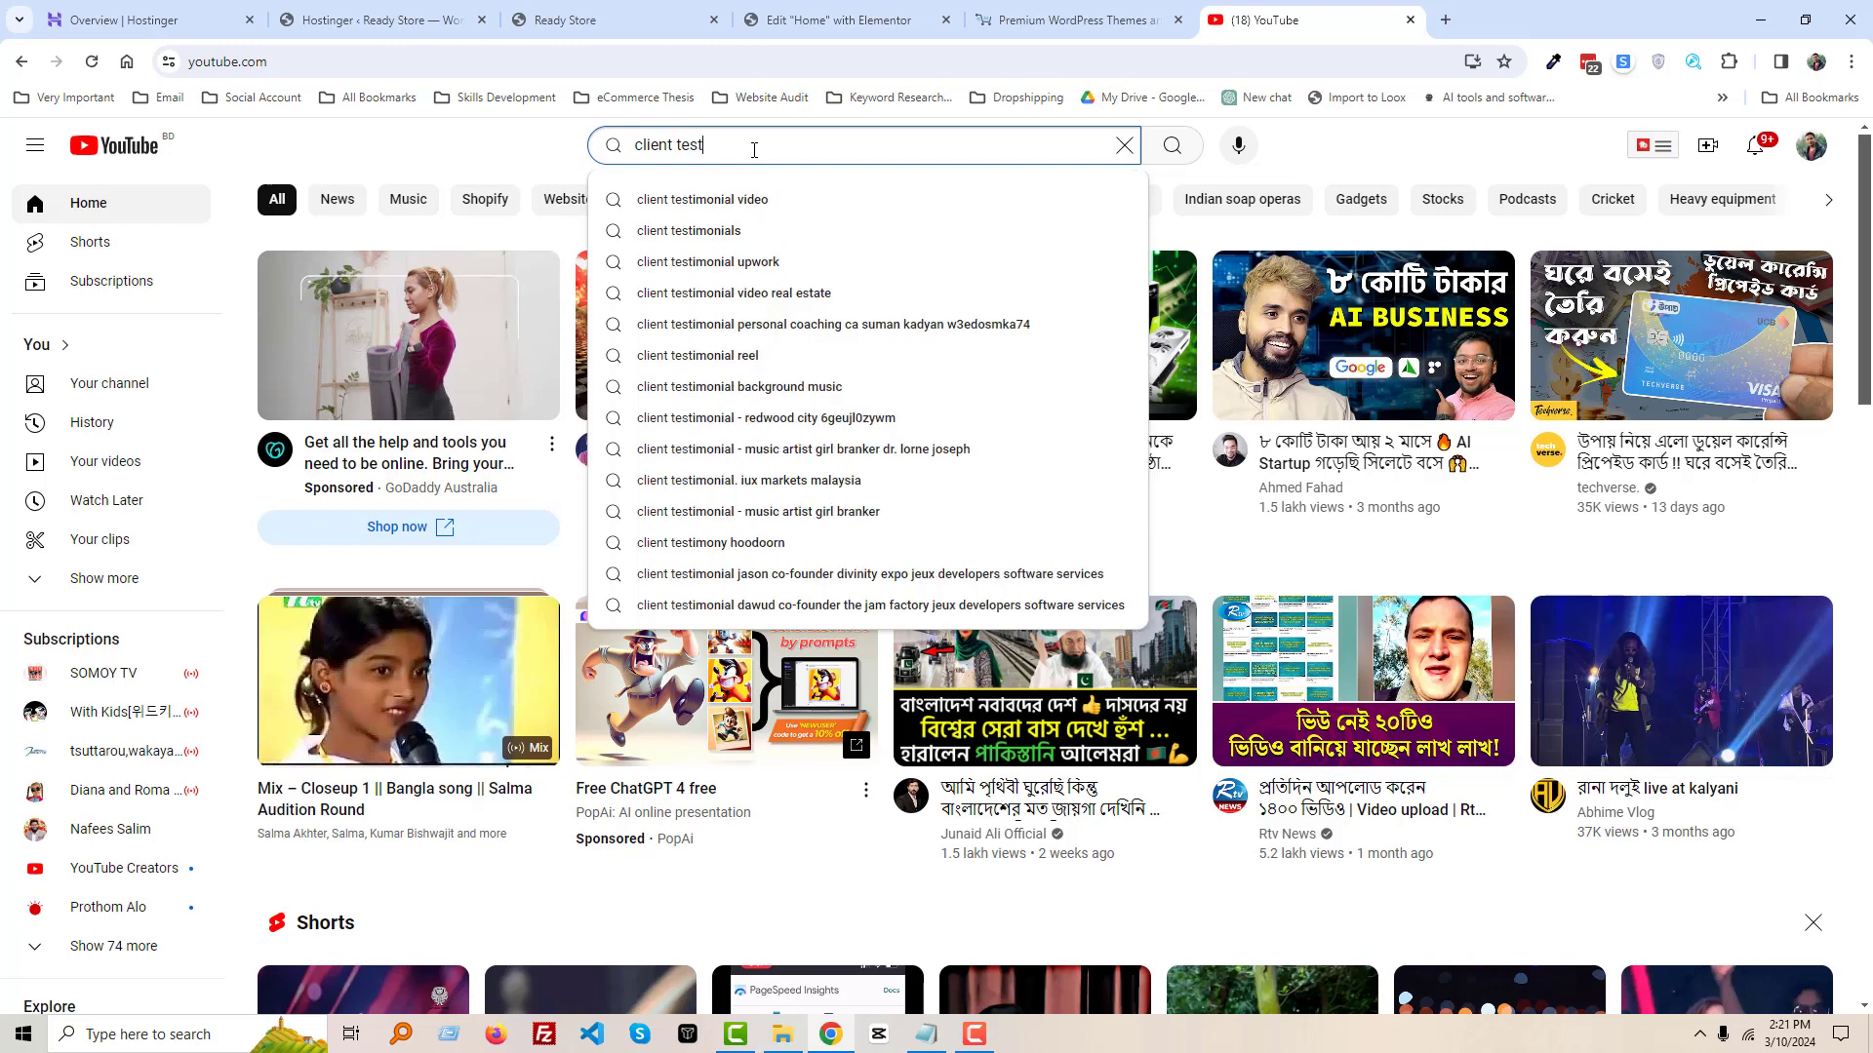
pyautogui.write('alsma')
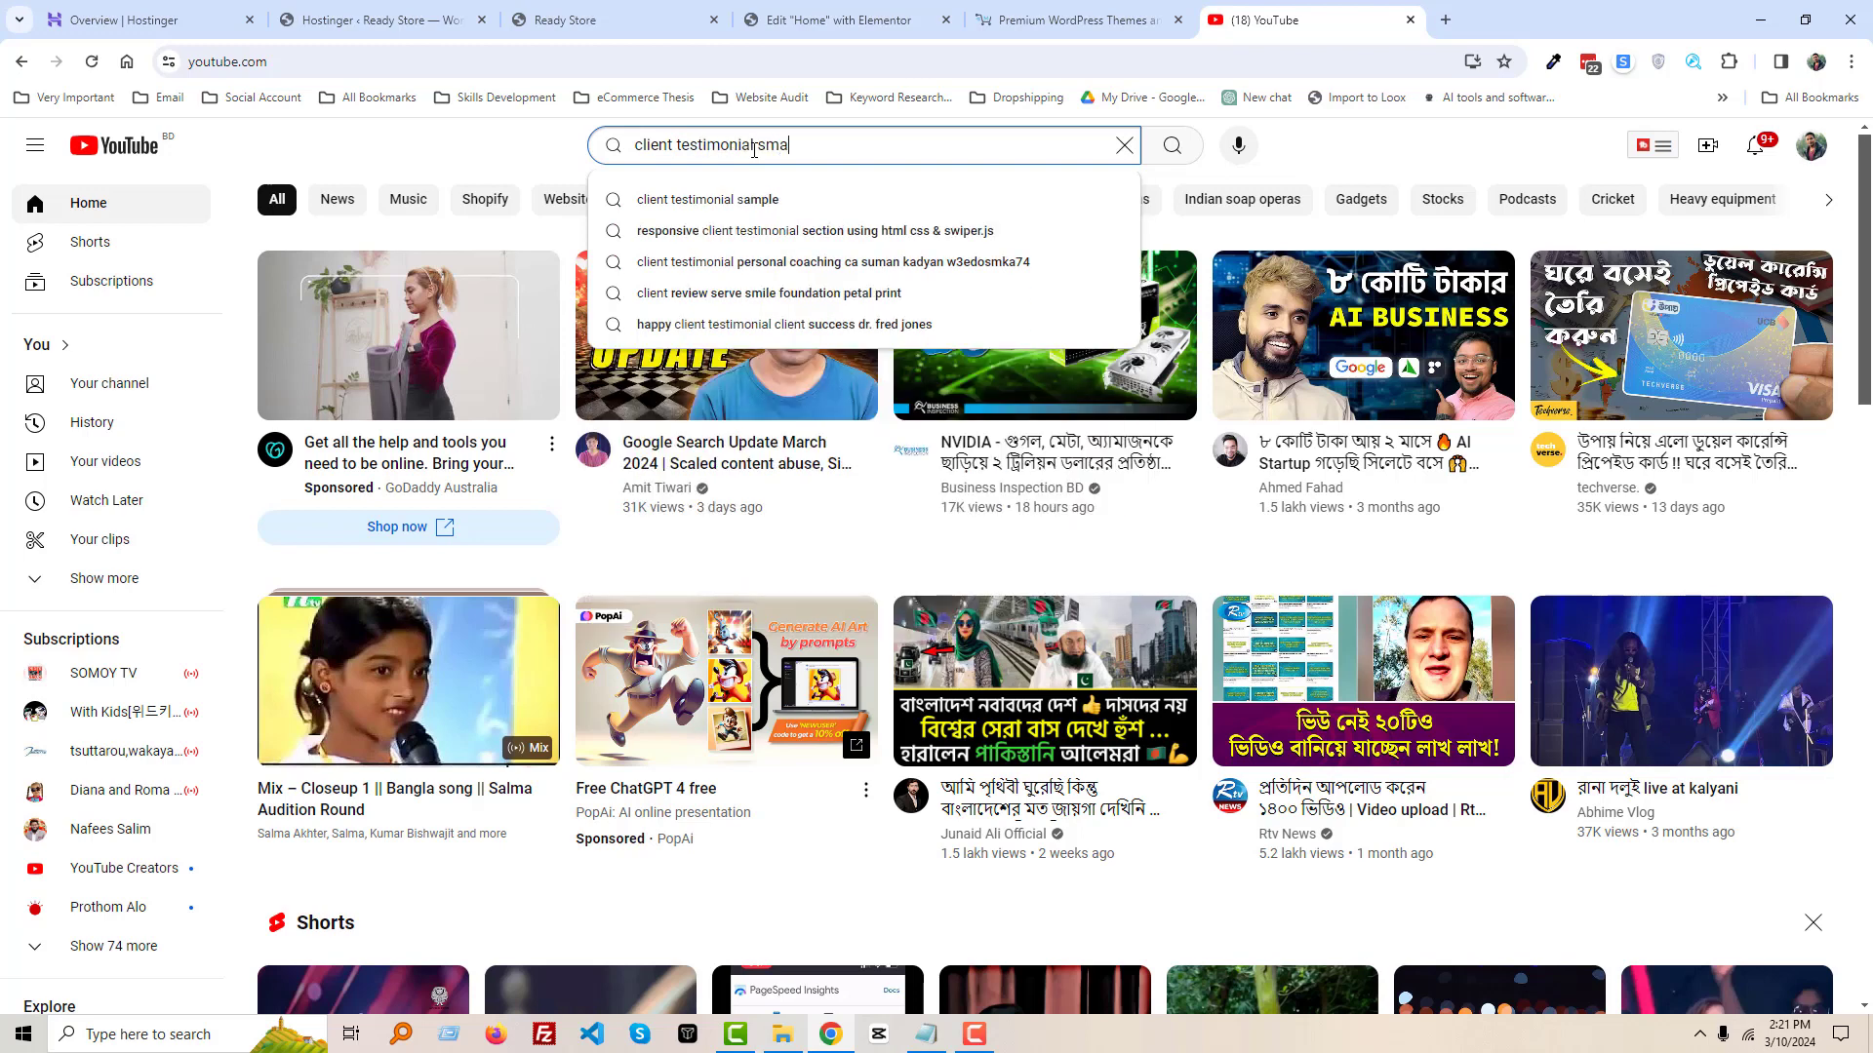
pyautogui.write('ll sze ')
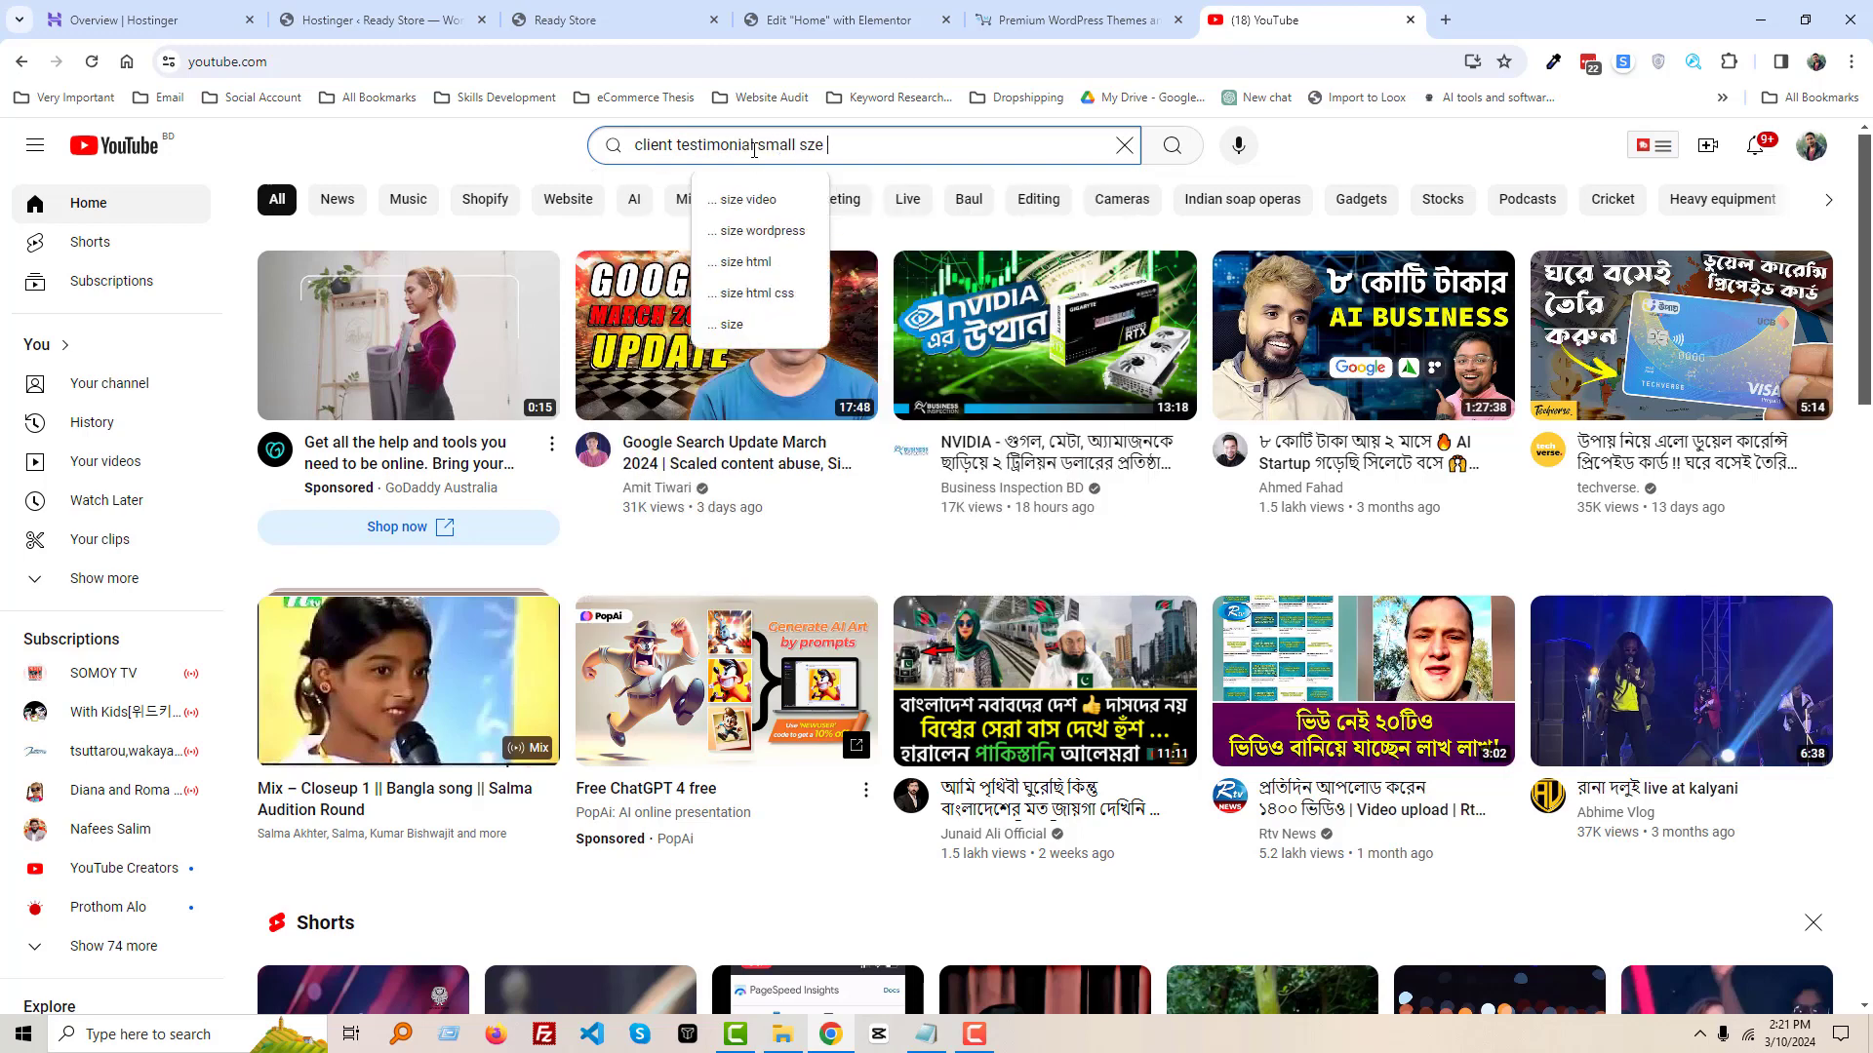
pyautogui.write('video')
pyautogui.press('Return')
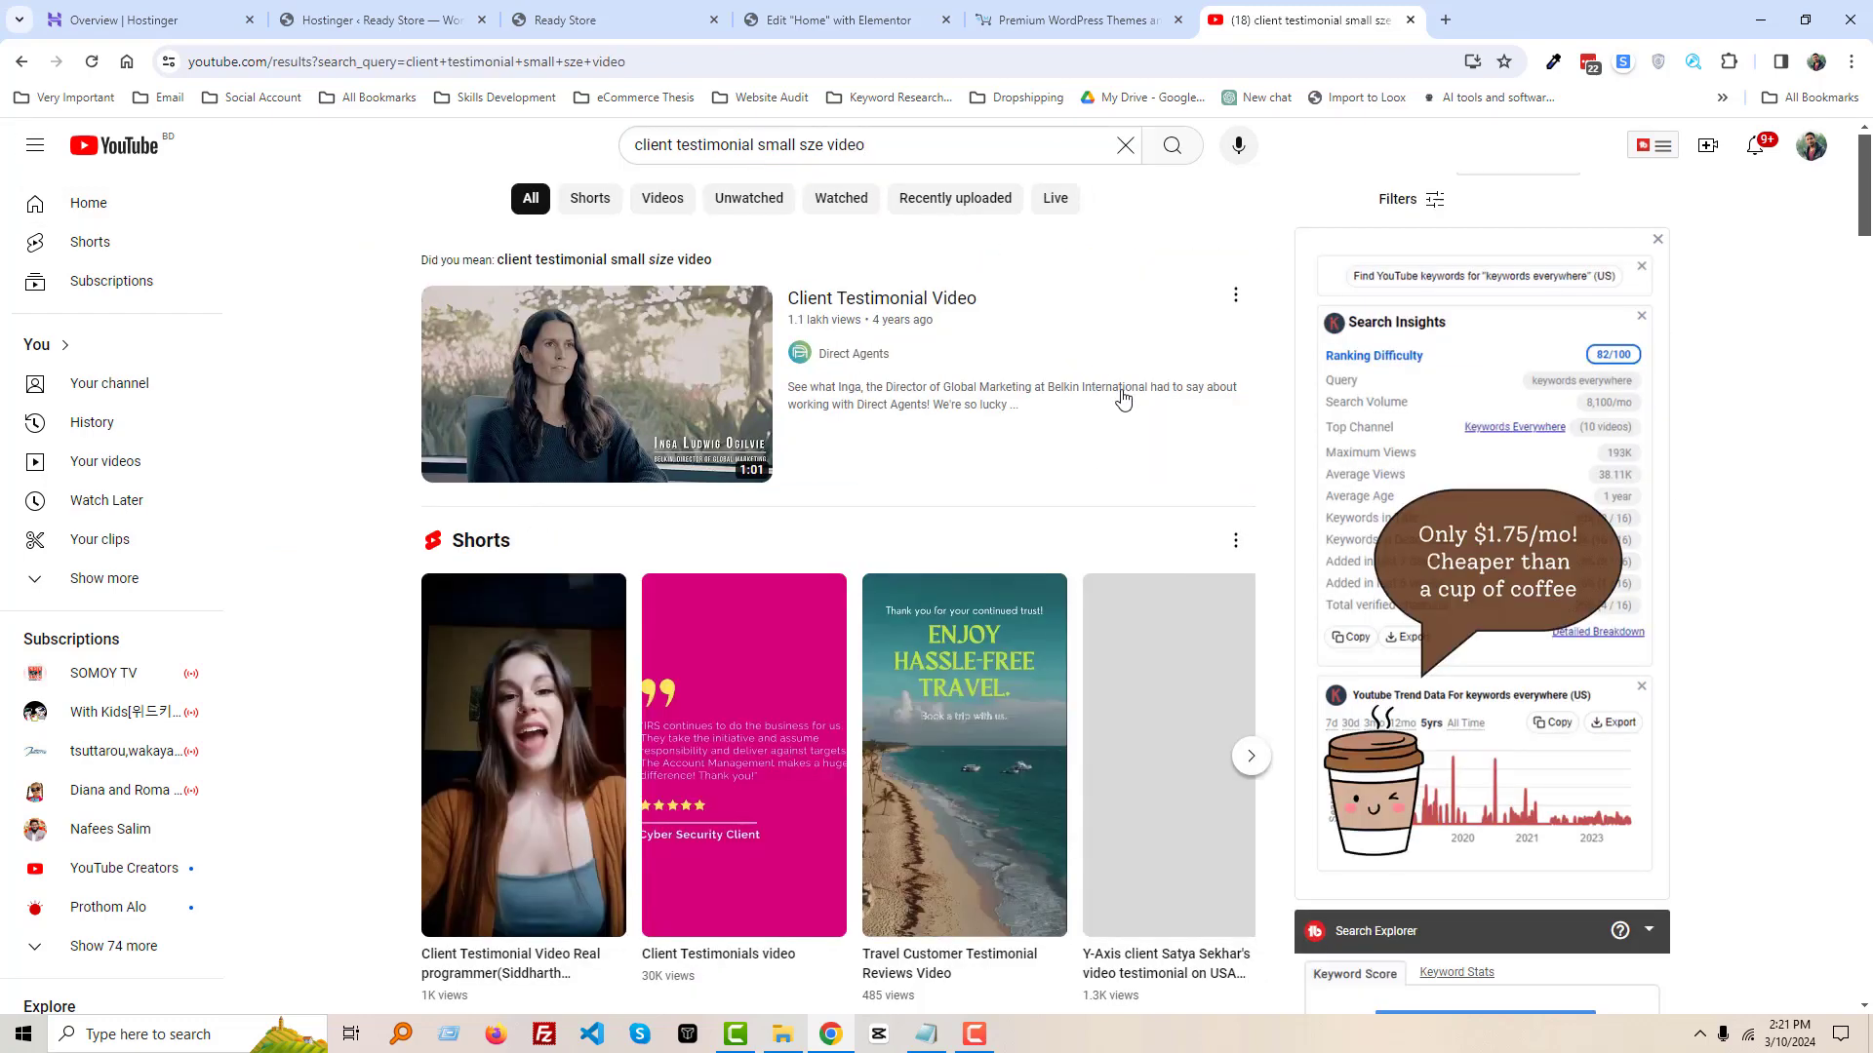
pyautogui.scroll(-4, 1110, 361)
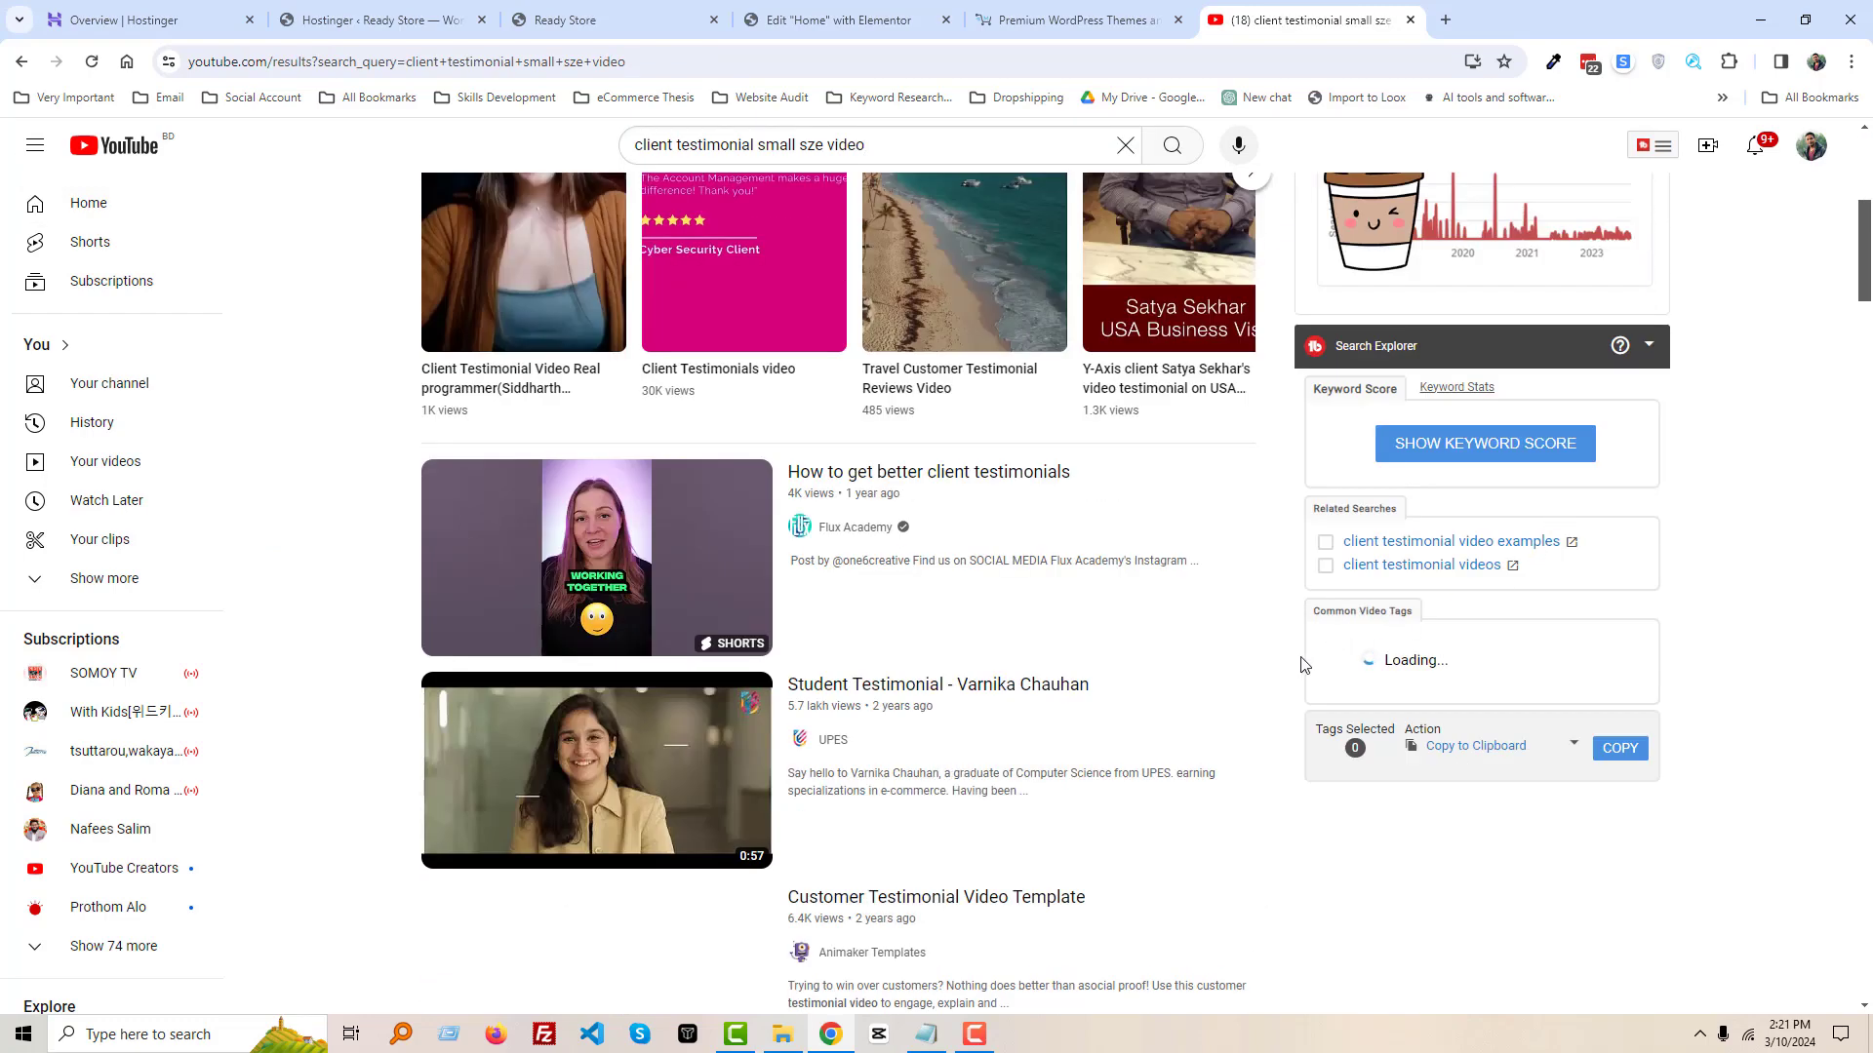
pyautogui.scroll(-4, 1299, 667)
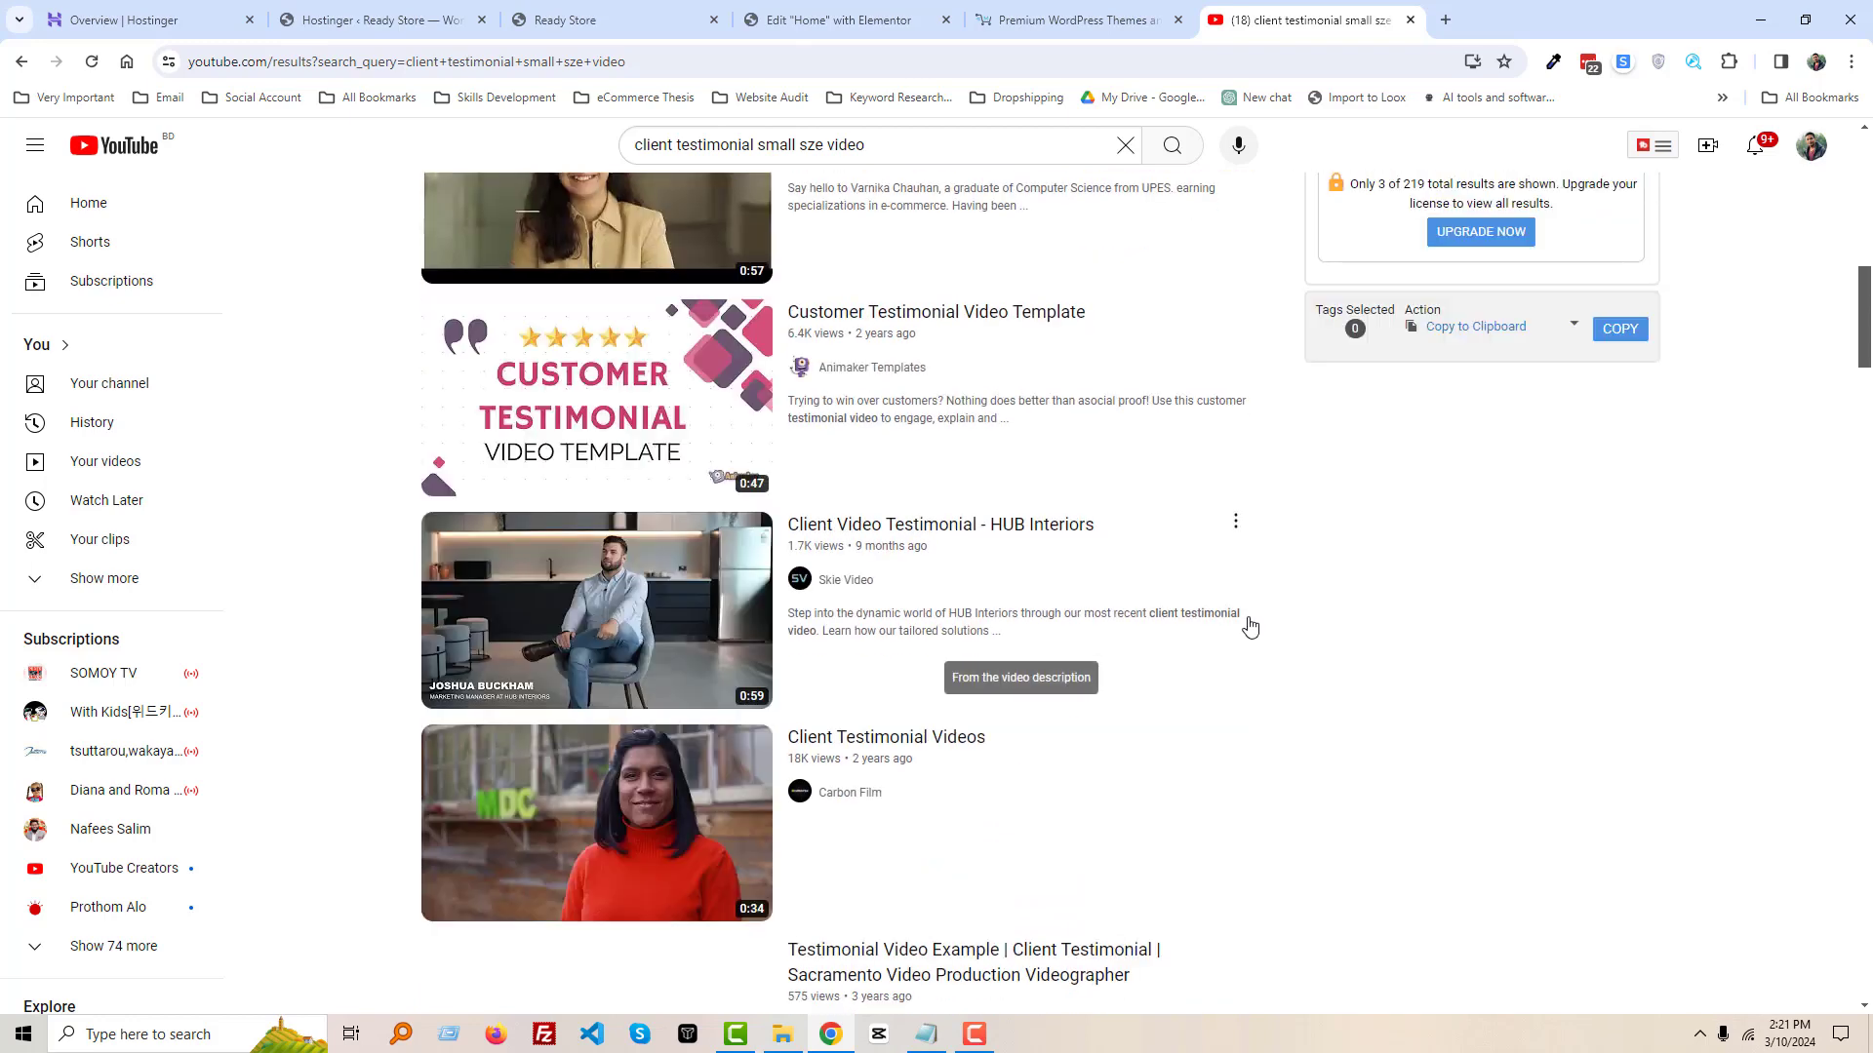
pyautogui.scroll(-1, 1252, 621)
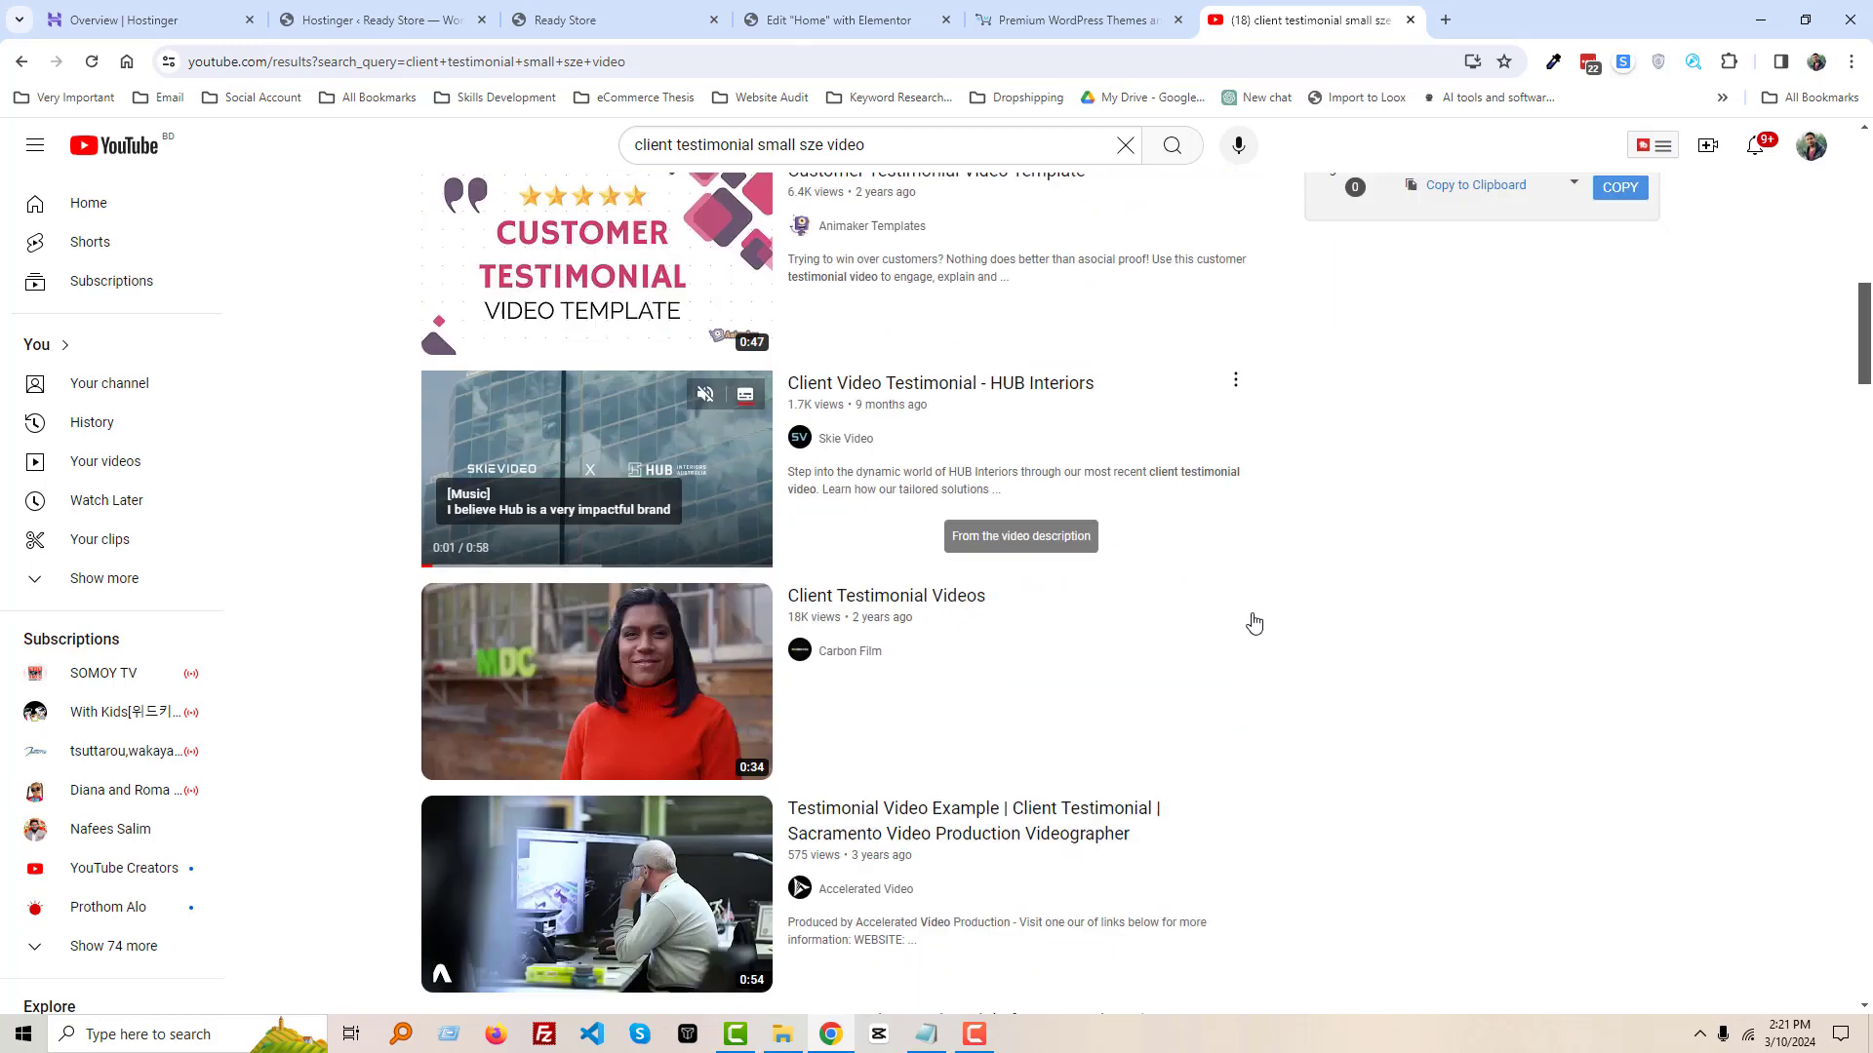
pyautogui.scroll(-1, 1252, 623)
pyautogui.scroll(-3, 1253, 621)
pyautogui.scroll(4, 1254, 618)
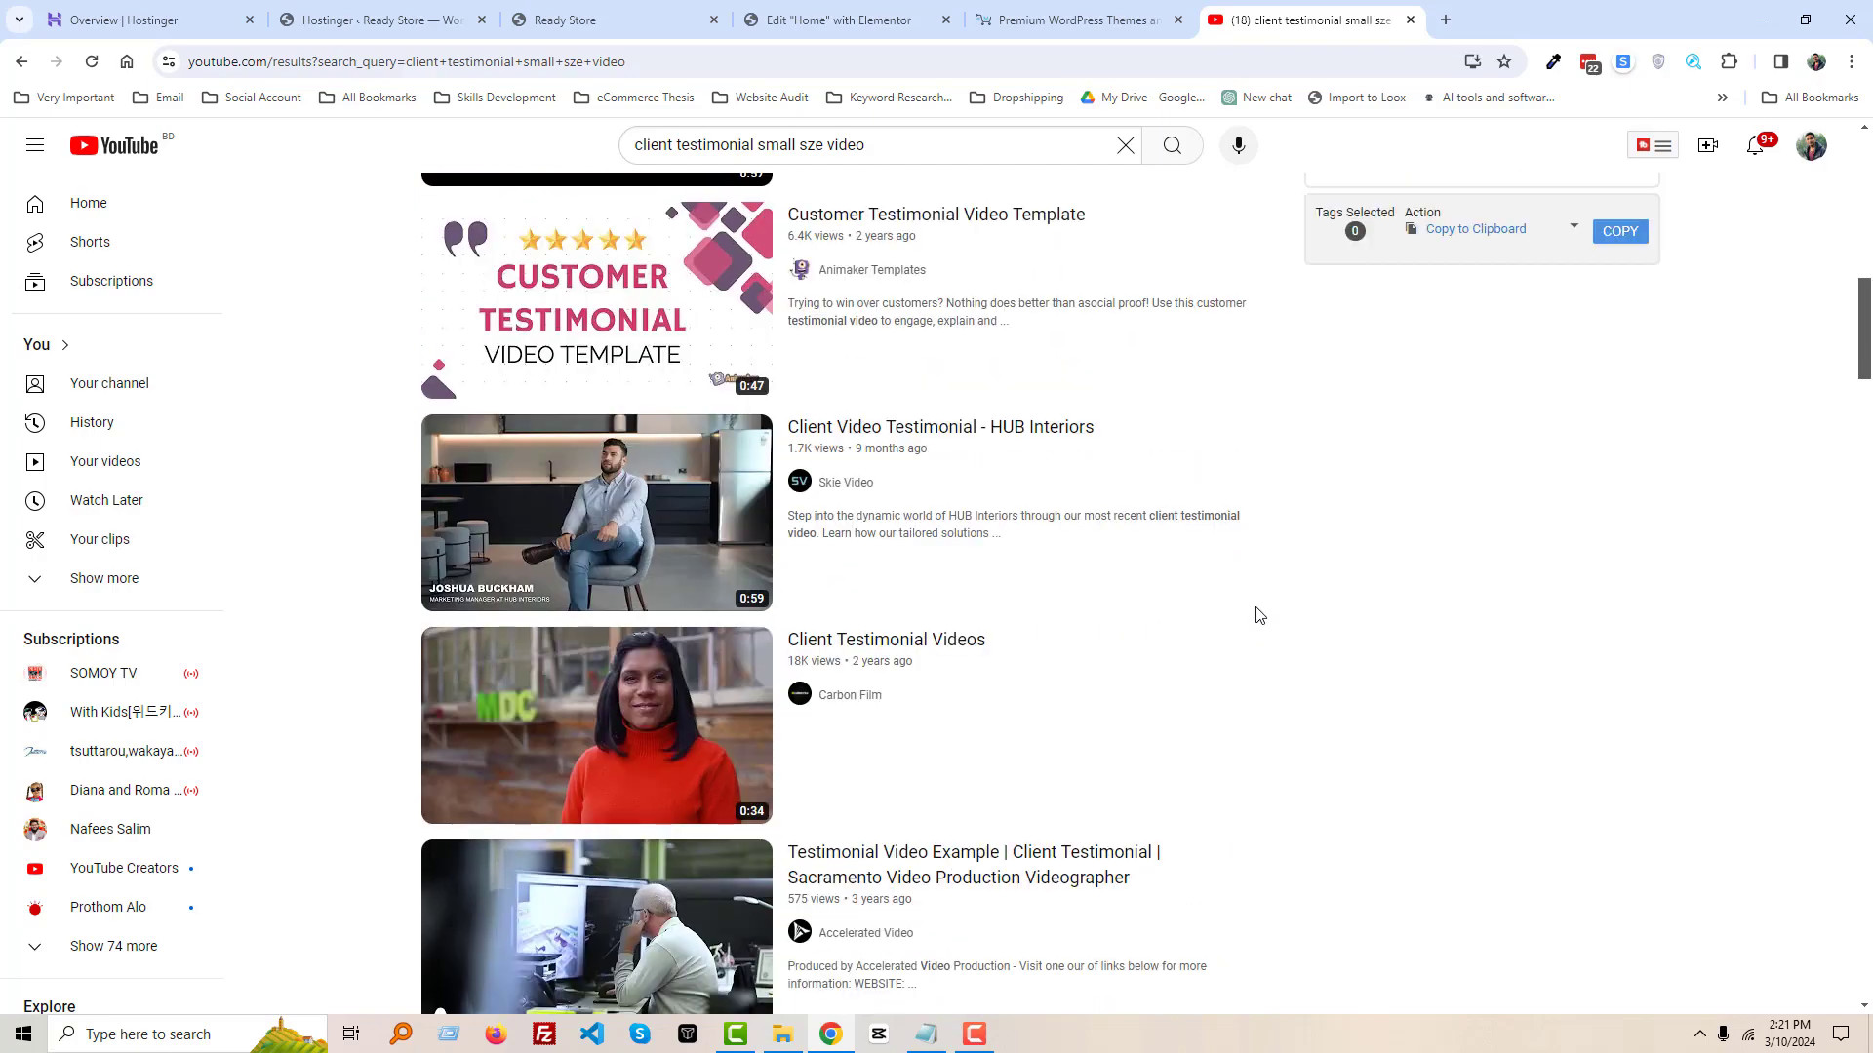
pyautogui.scroll(4, 1256, 616)
pyautogui.scroll(3, 981, 541)
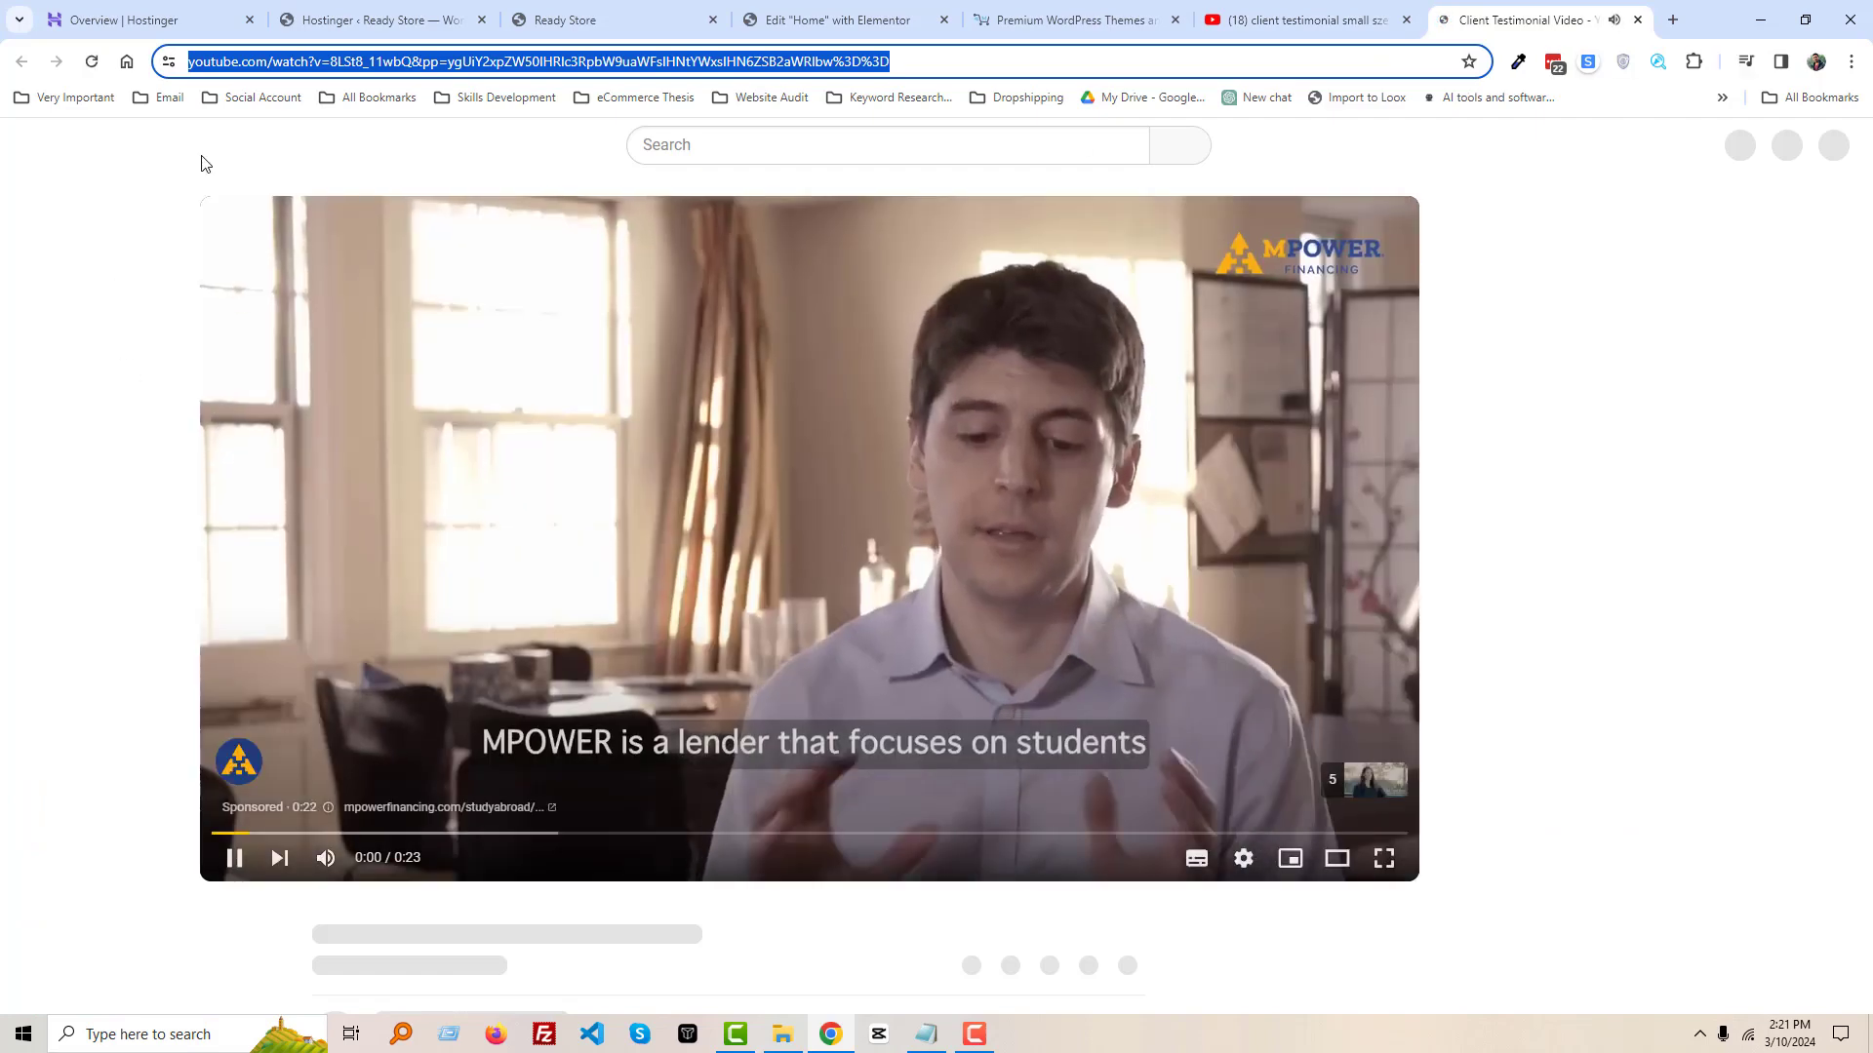
pyautogui.click(204, 163)
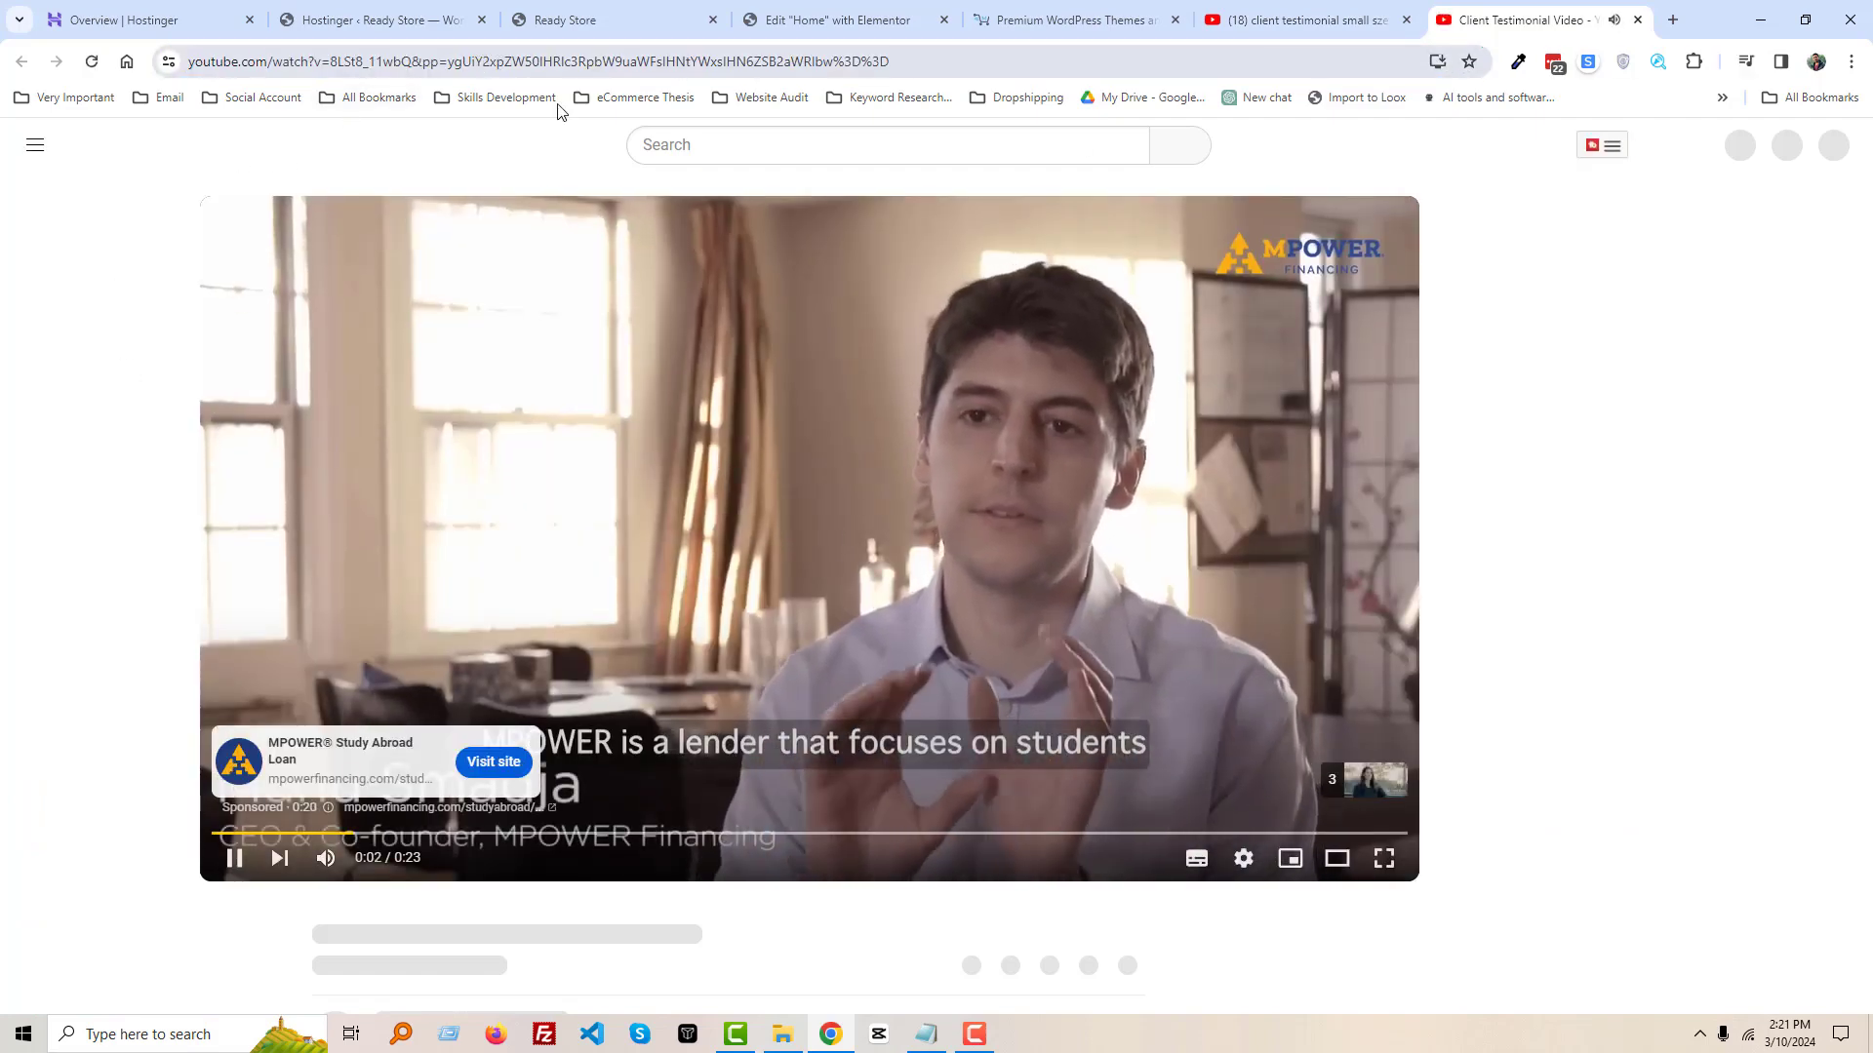
pyautogui.scroll(-2, 1156, 835)
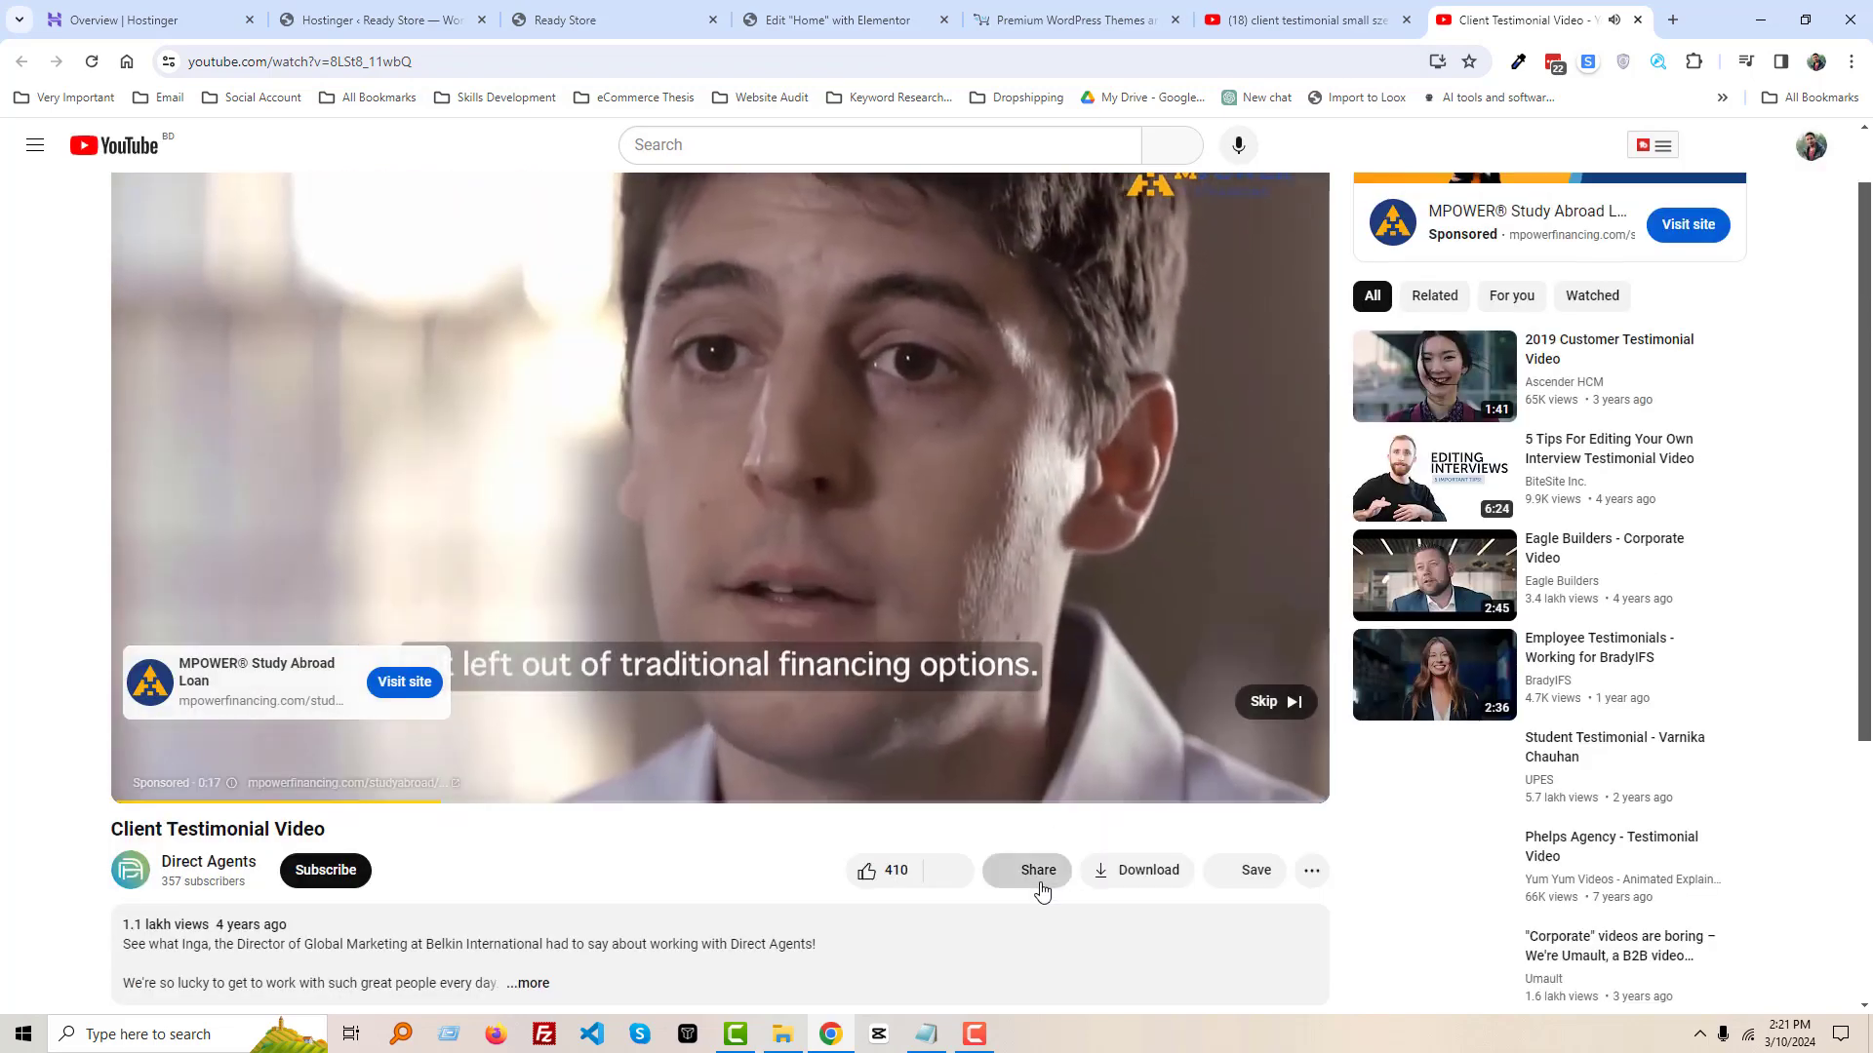
pyautogui.click(1040, 879)
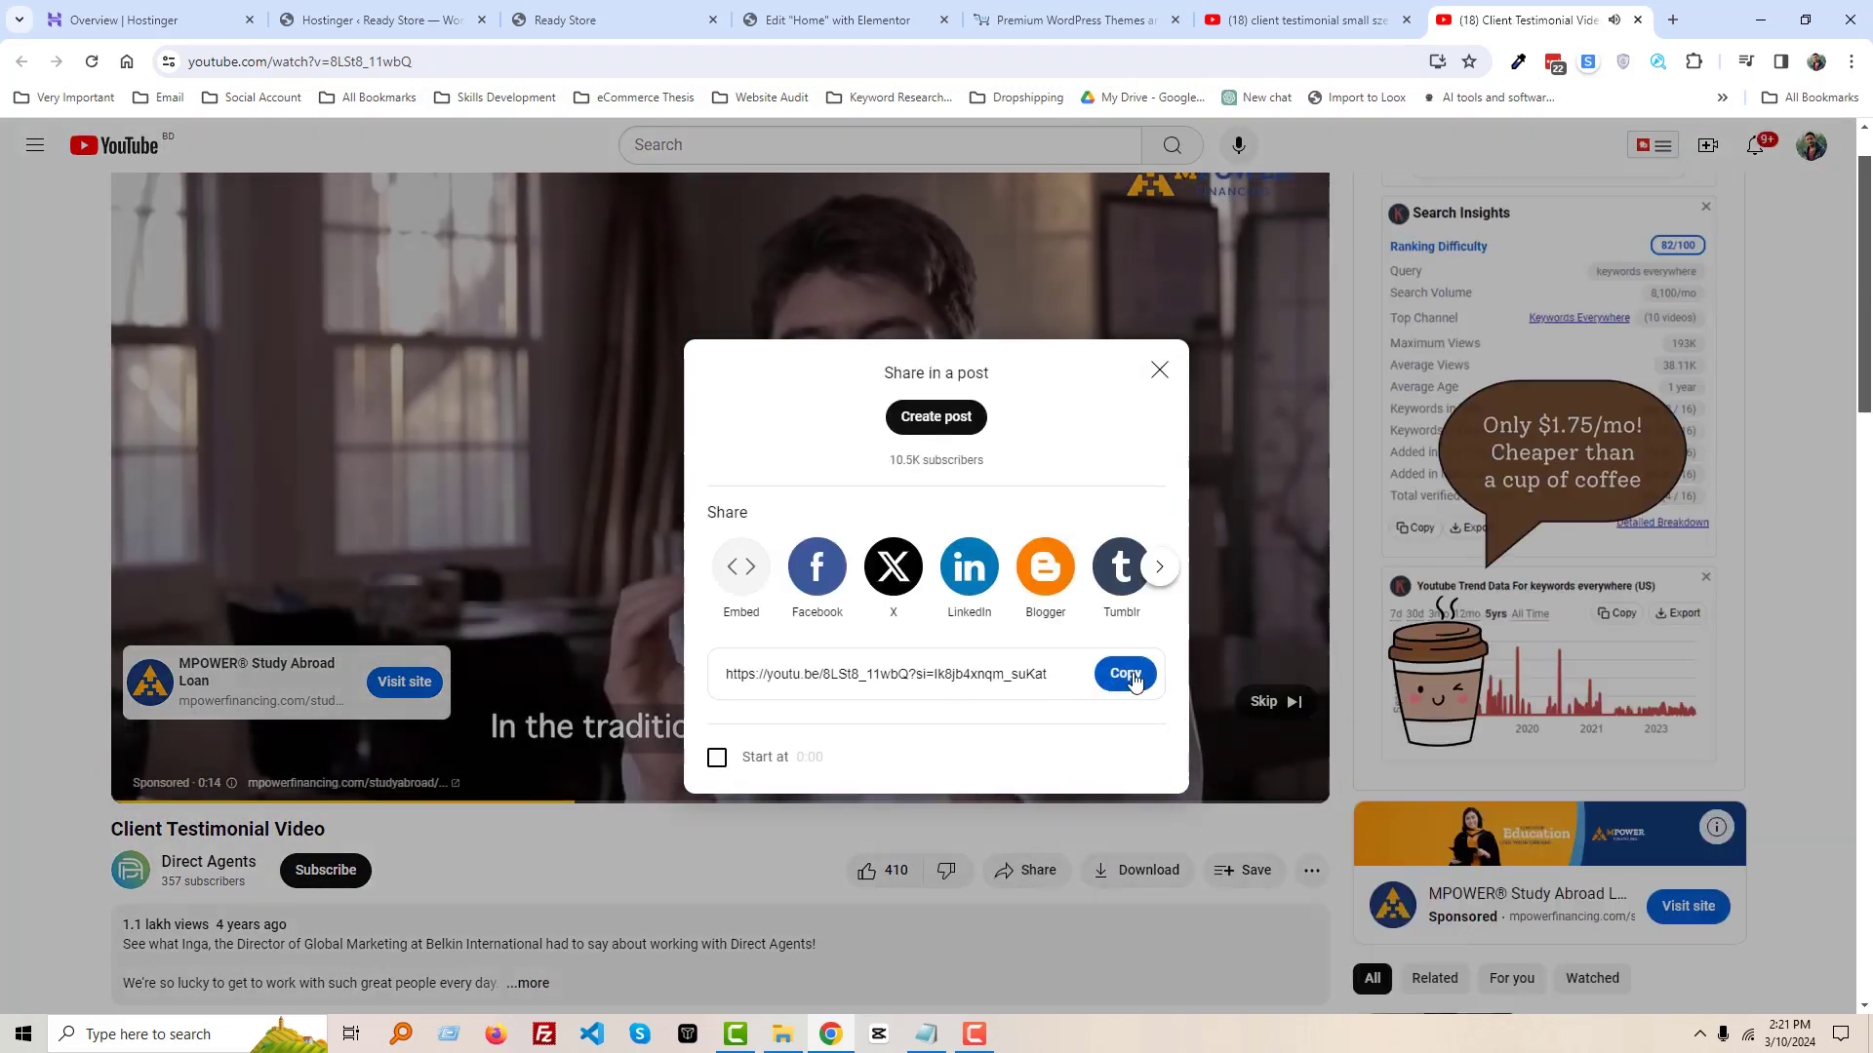
pyautogui.click(1128, 677)
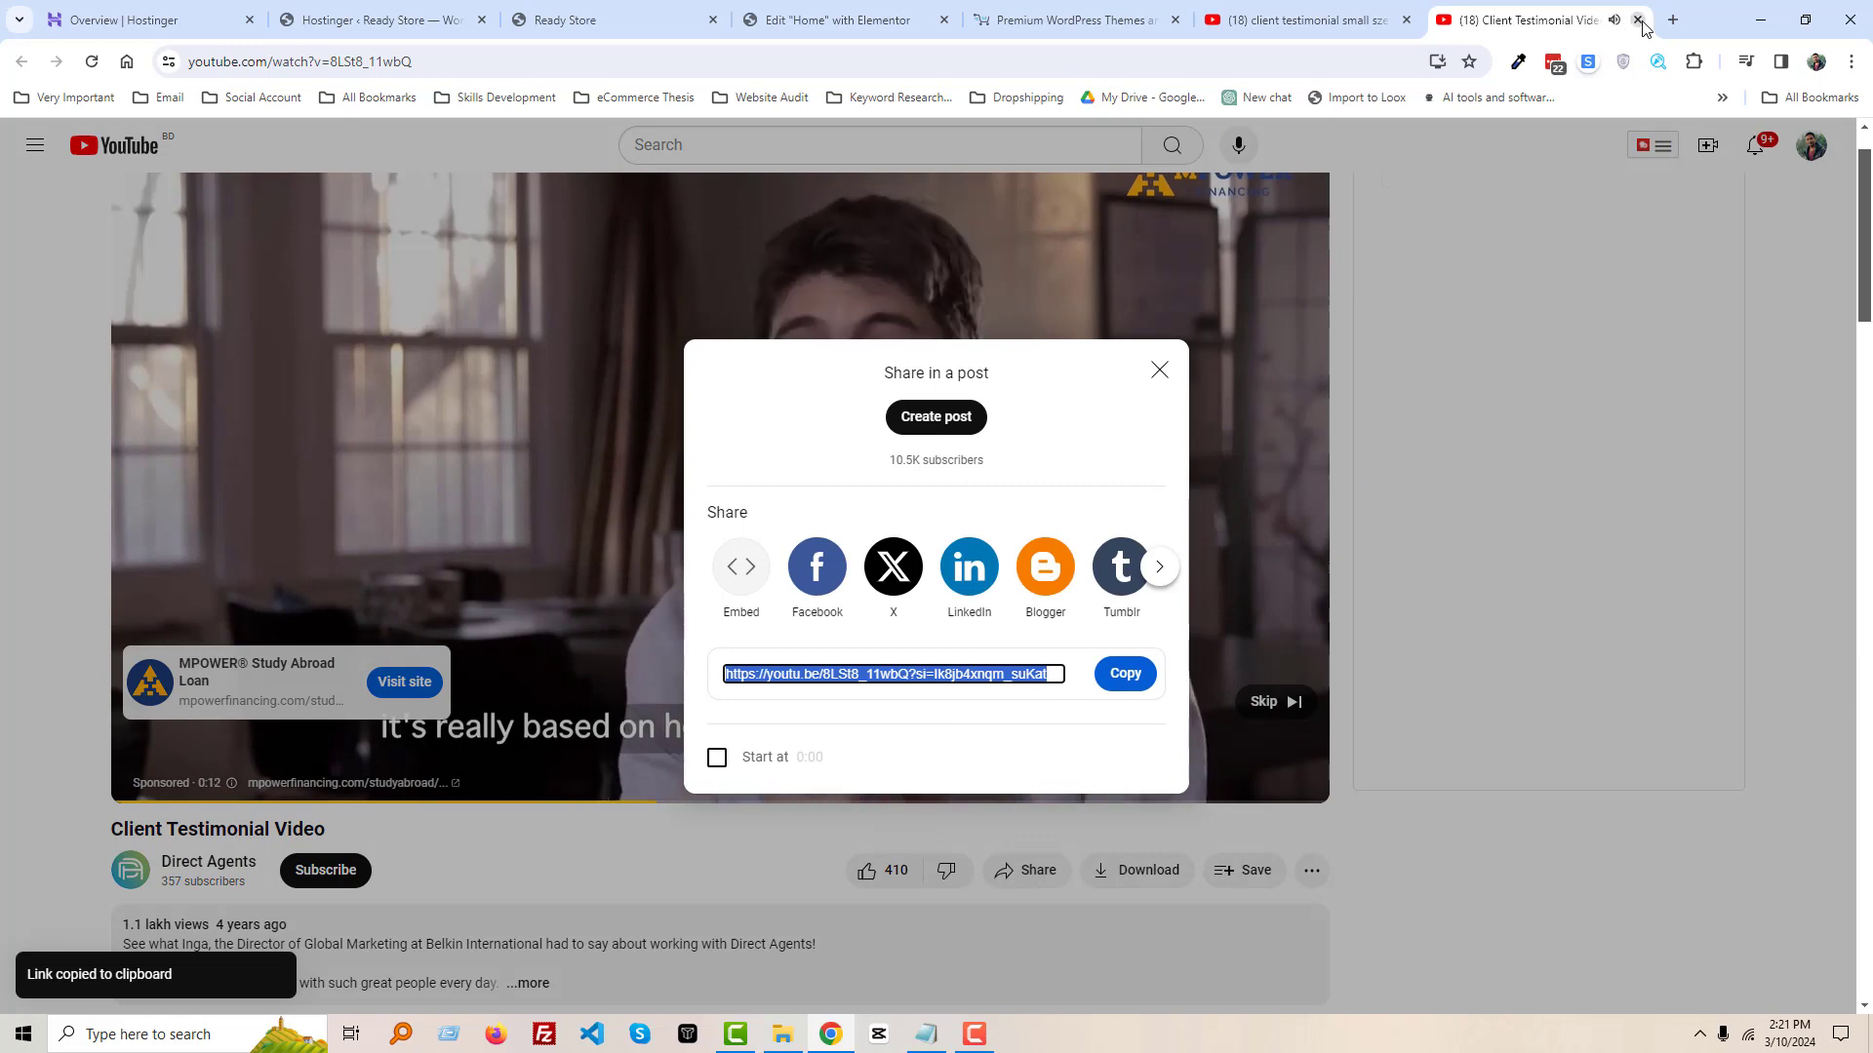
# Set the copied YouTube link as the first column's video, then return to the search results
pyautogui.hotkey('ctrl', 'w')
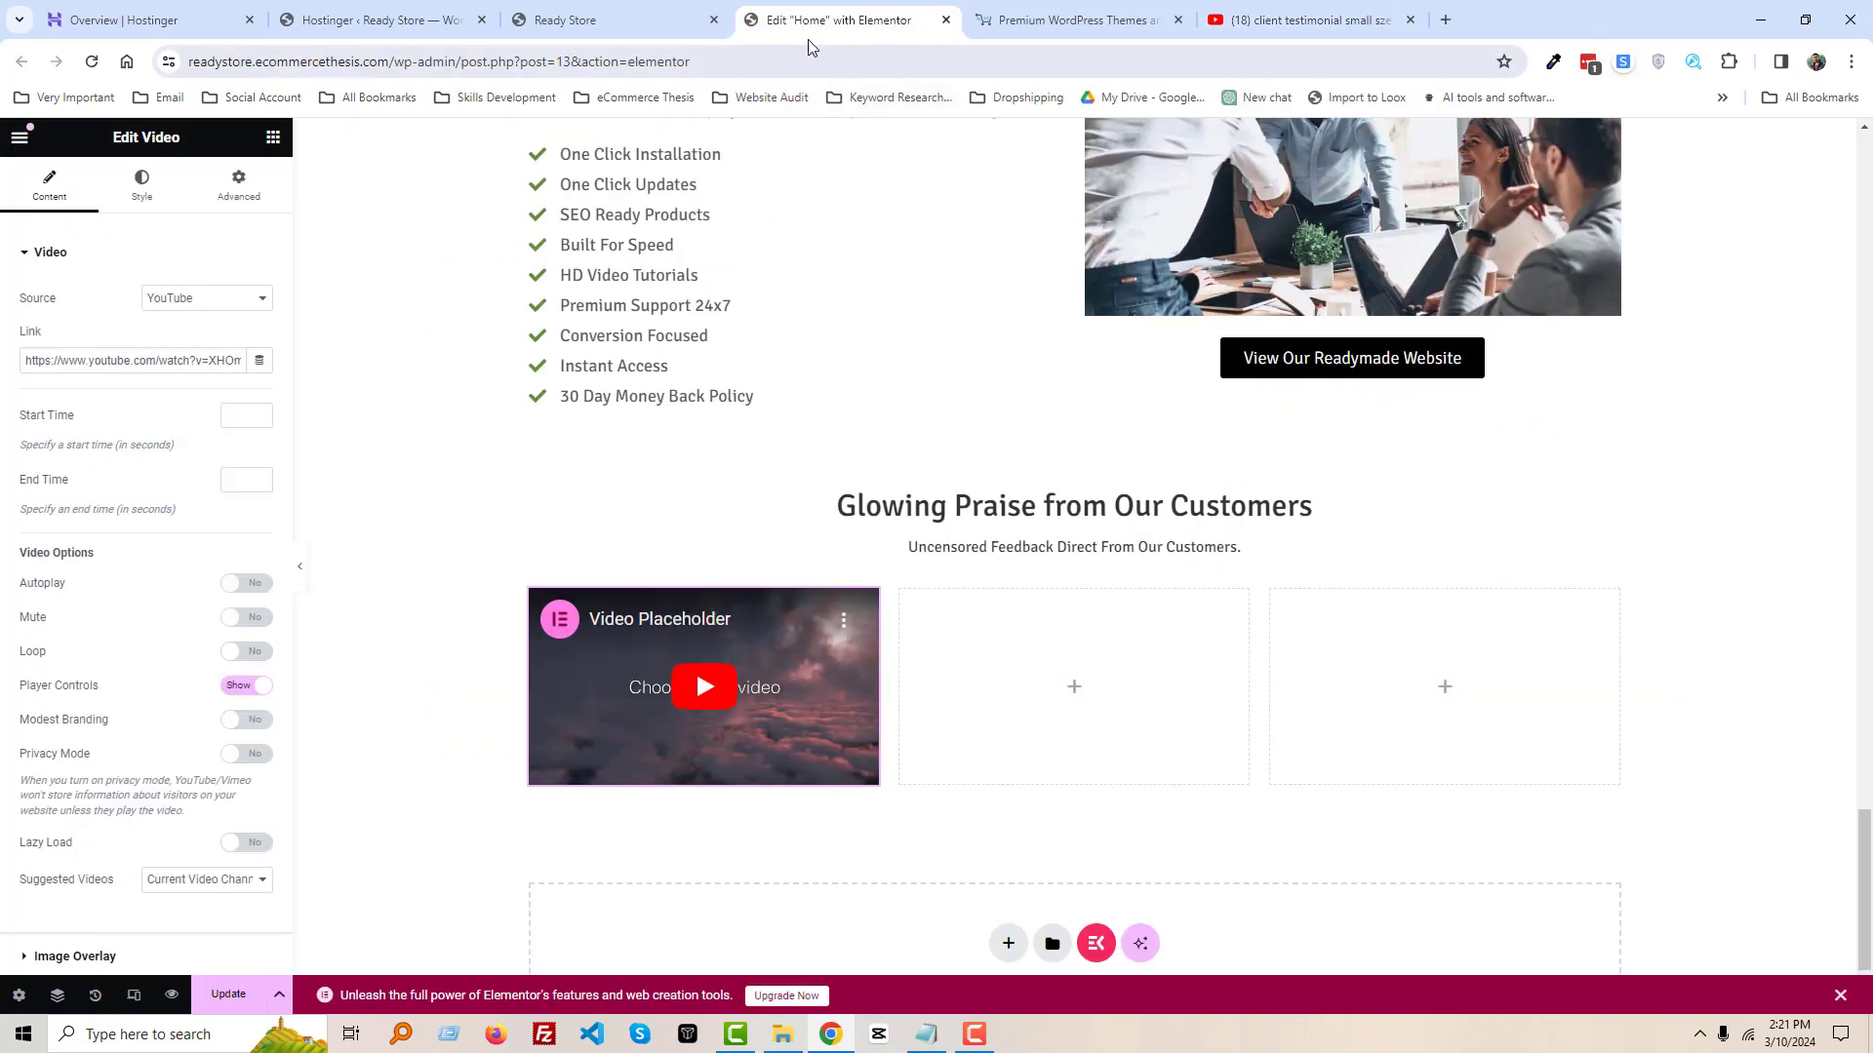
pyautogui.hotkey('ctrl', 'v')
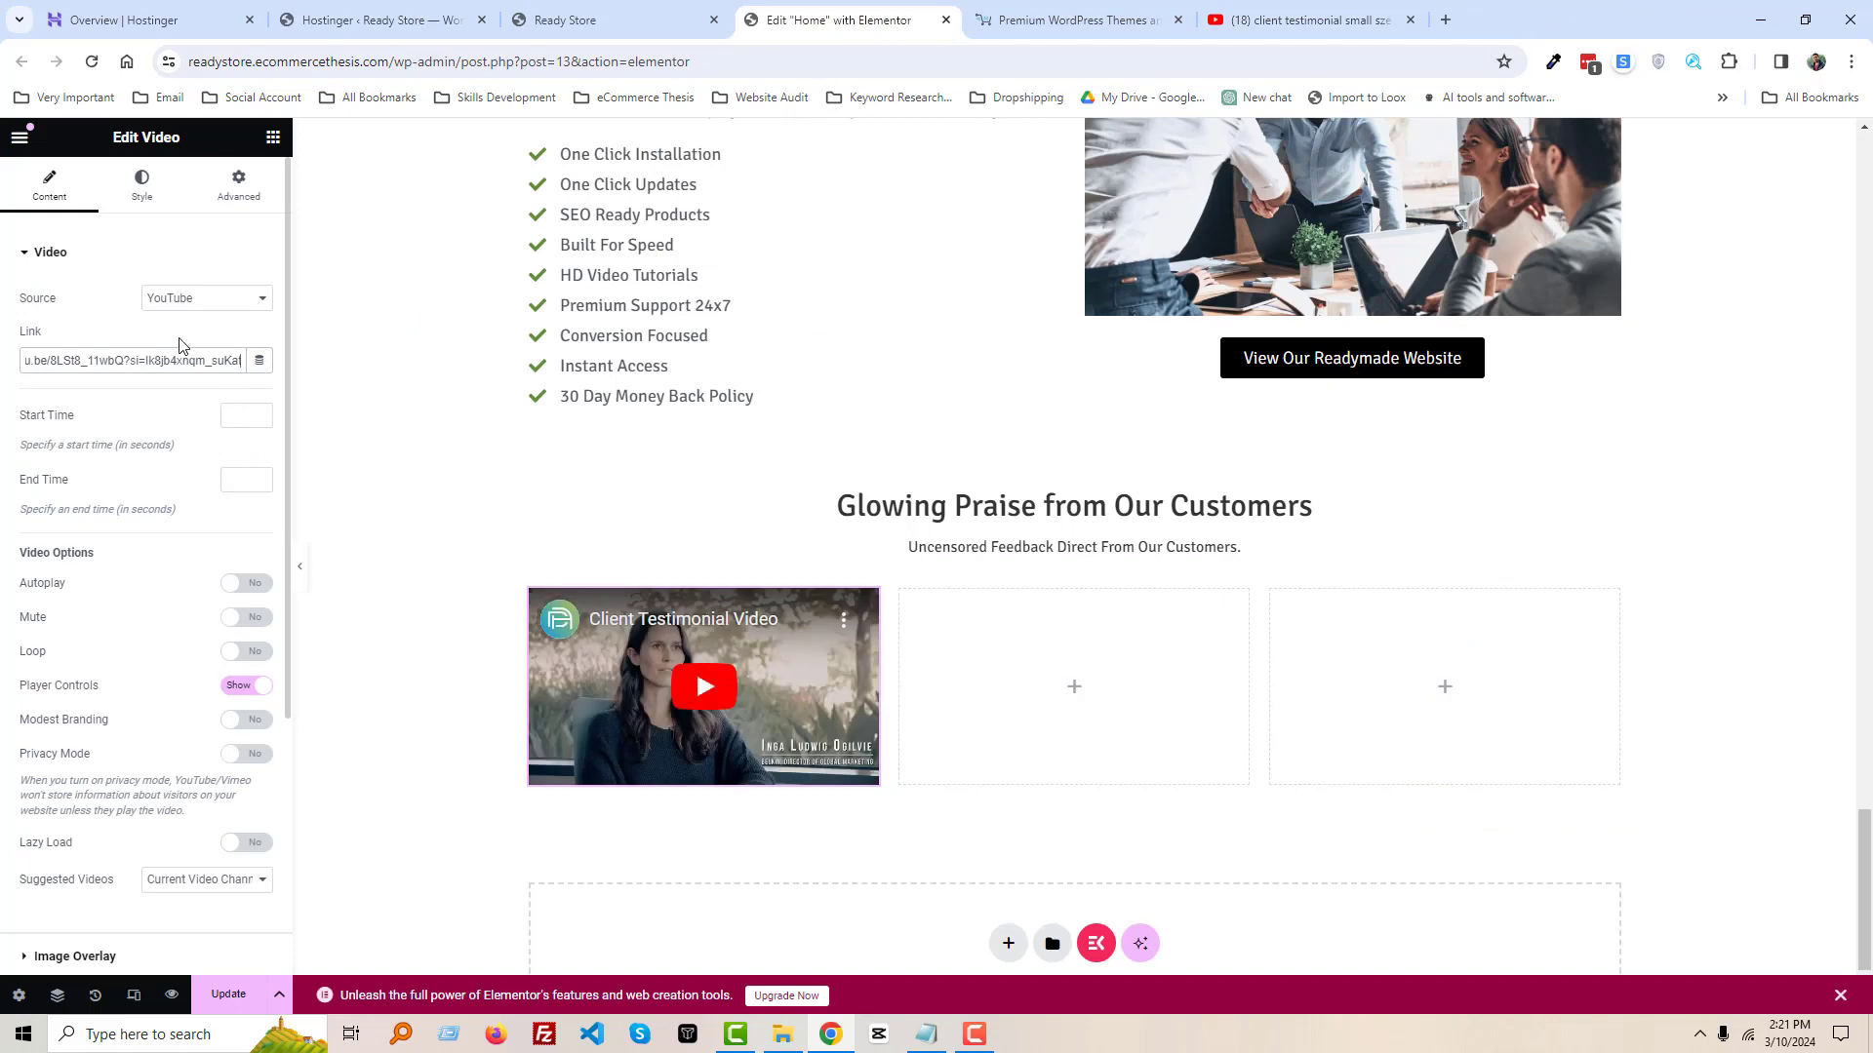
pyautogui.click(1273, 18)
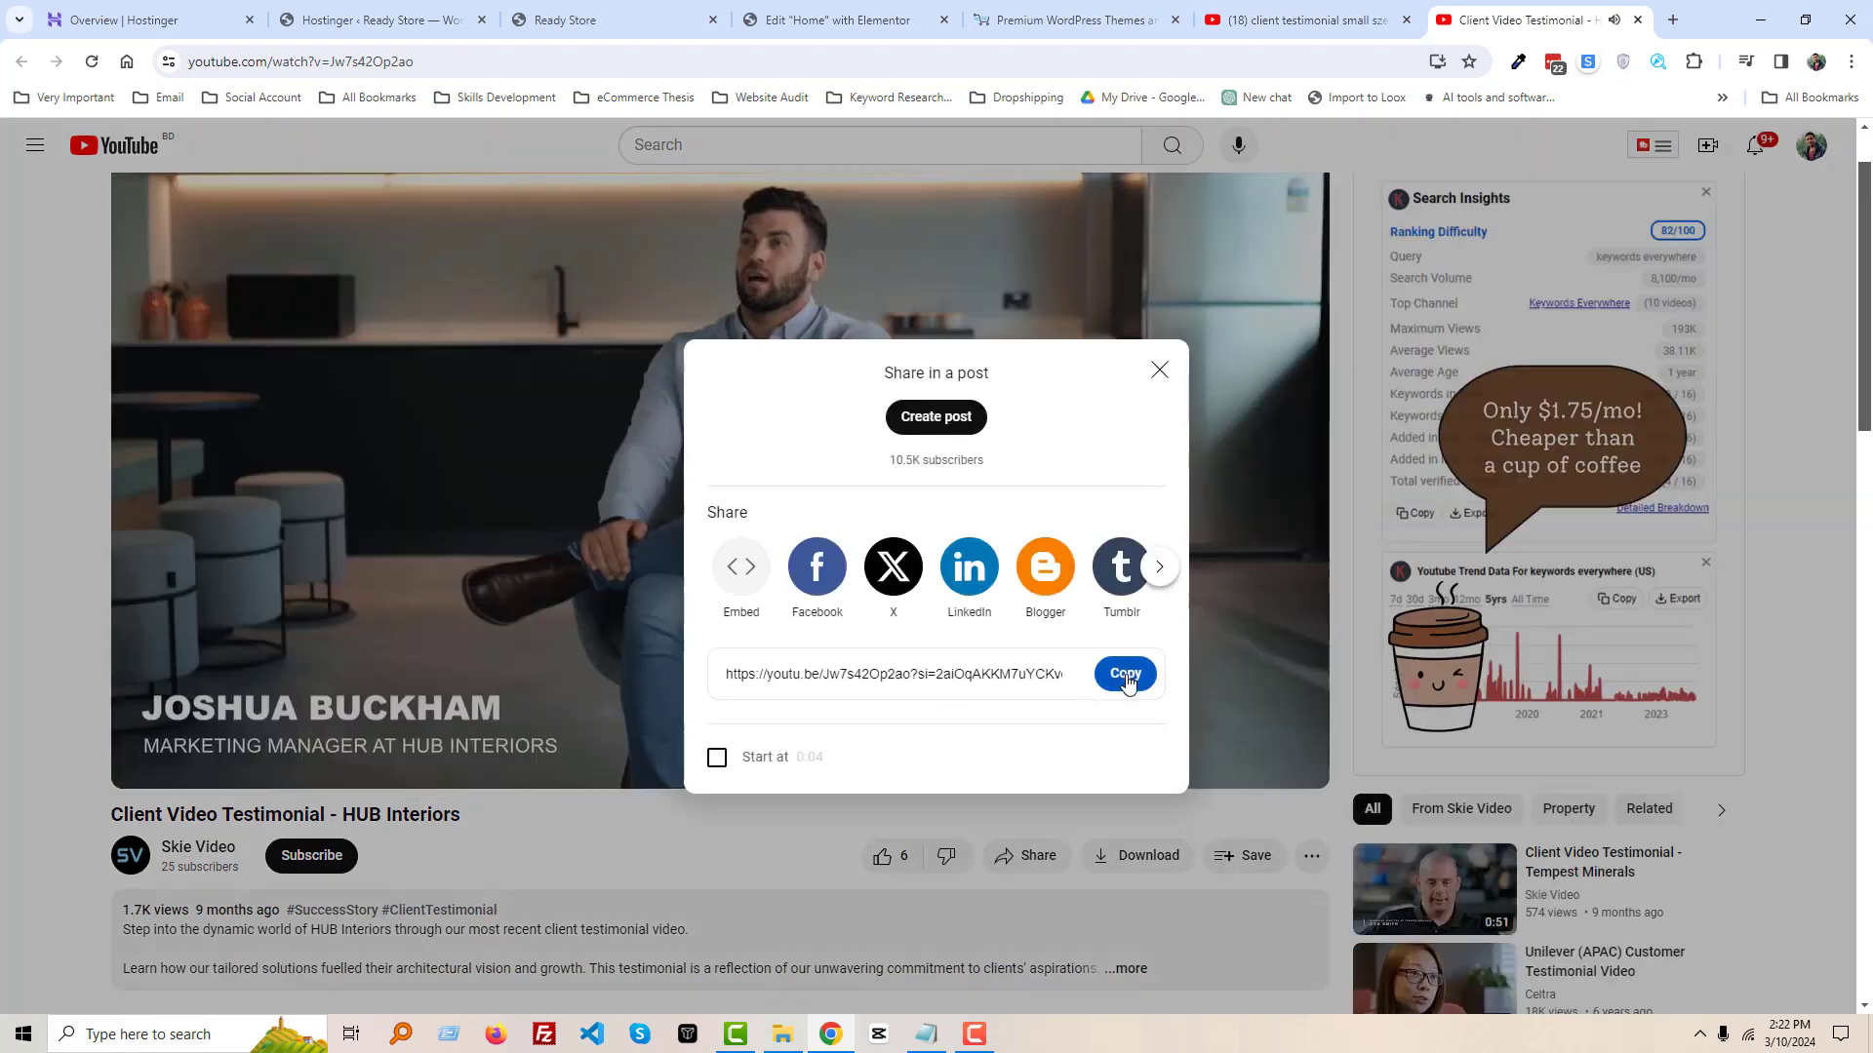
# Copy the HUB Interiors testimonial's share link and close its video page
pyautogui.click(1126, 677)
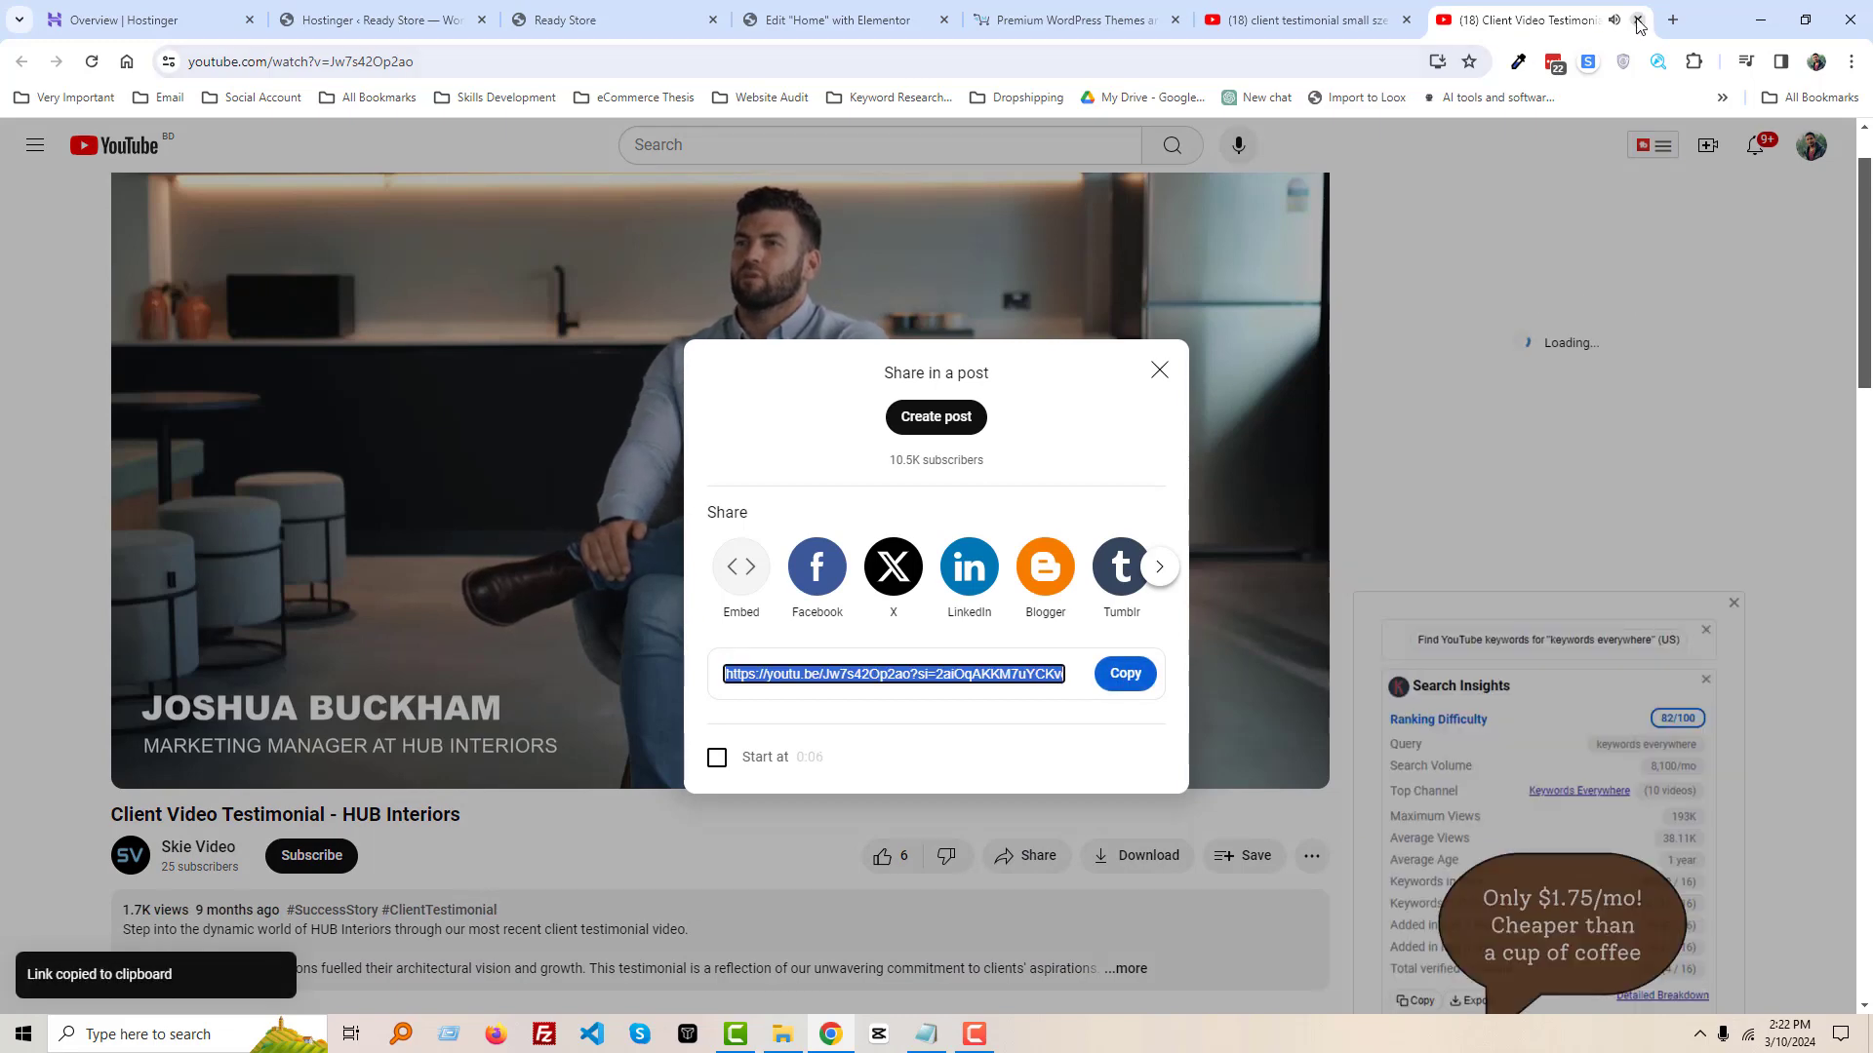
pyautogui.hotkey('ctrl', 'w')
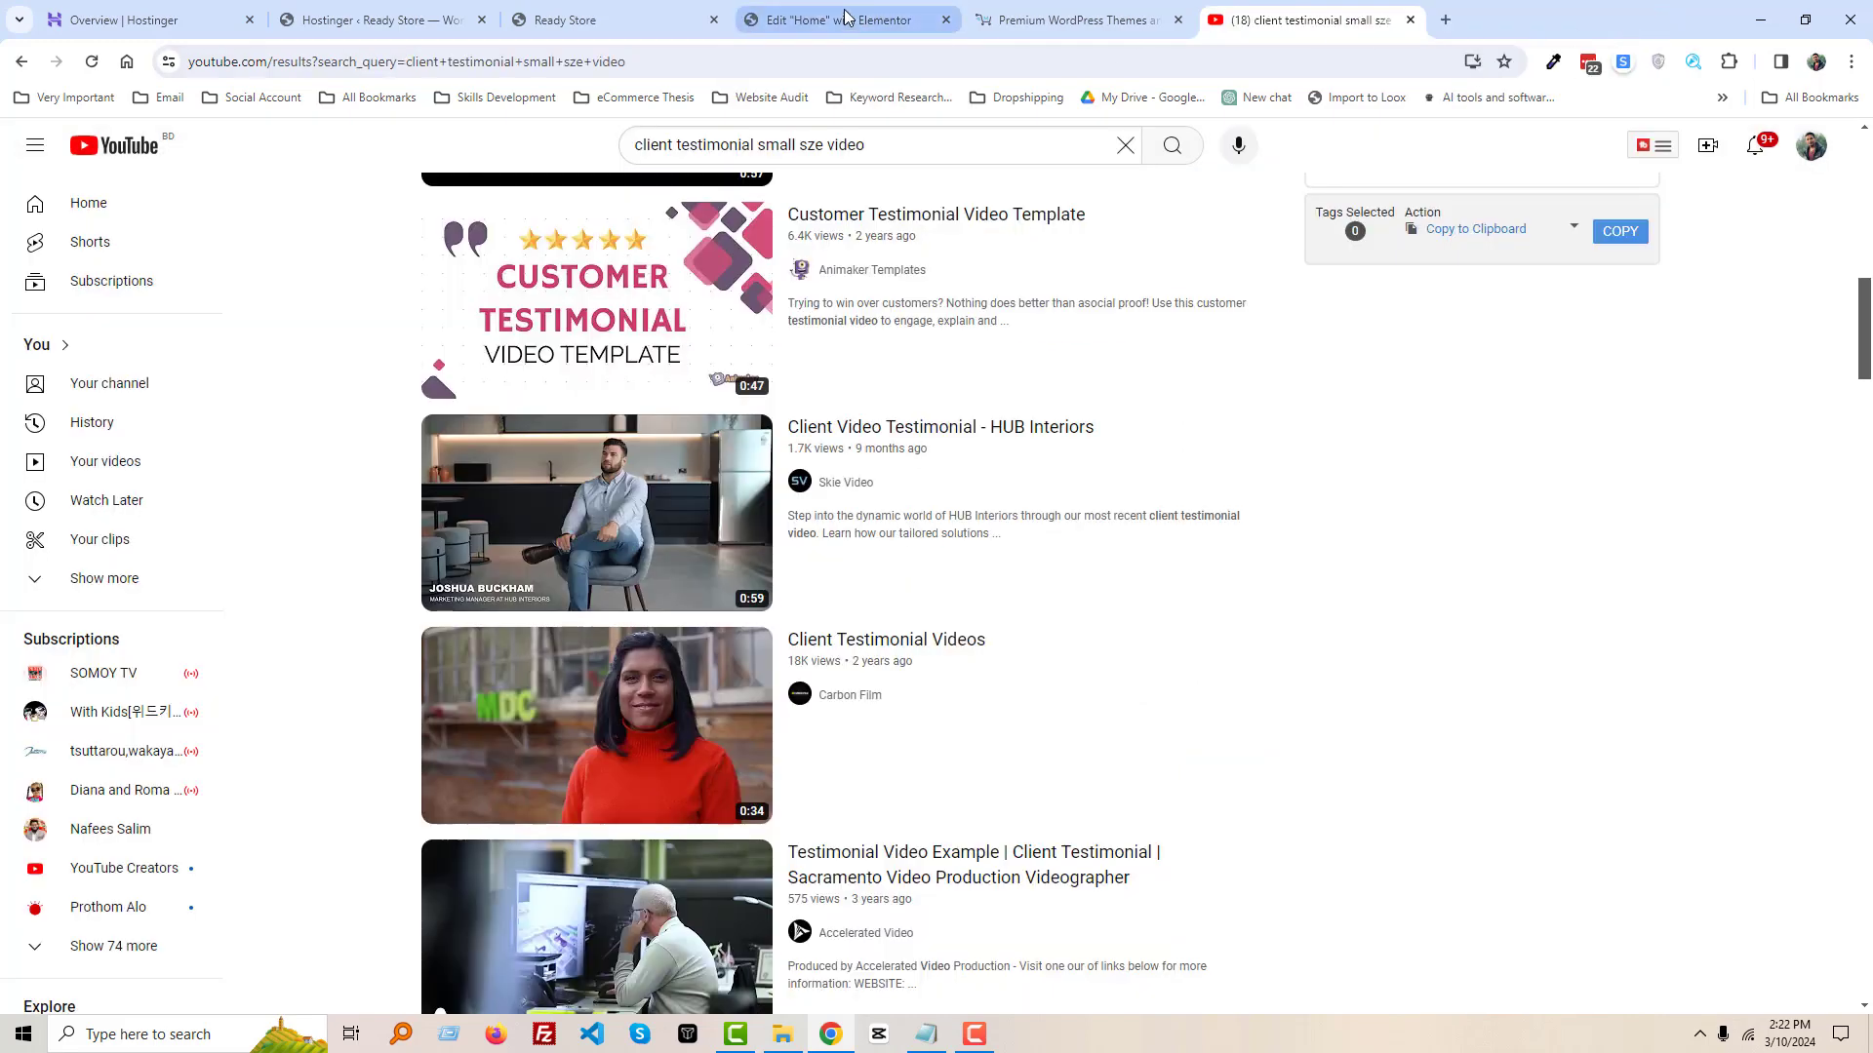
# Put a HUB Interiors Video widget in column two and an empty Video widget in column three
pyautogui.click(846, 18)
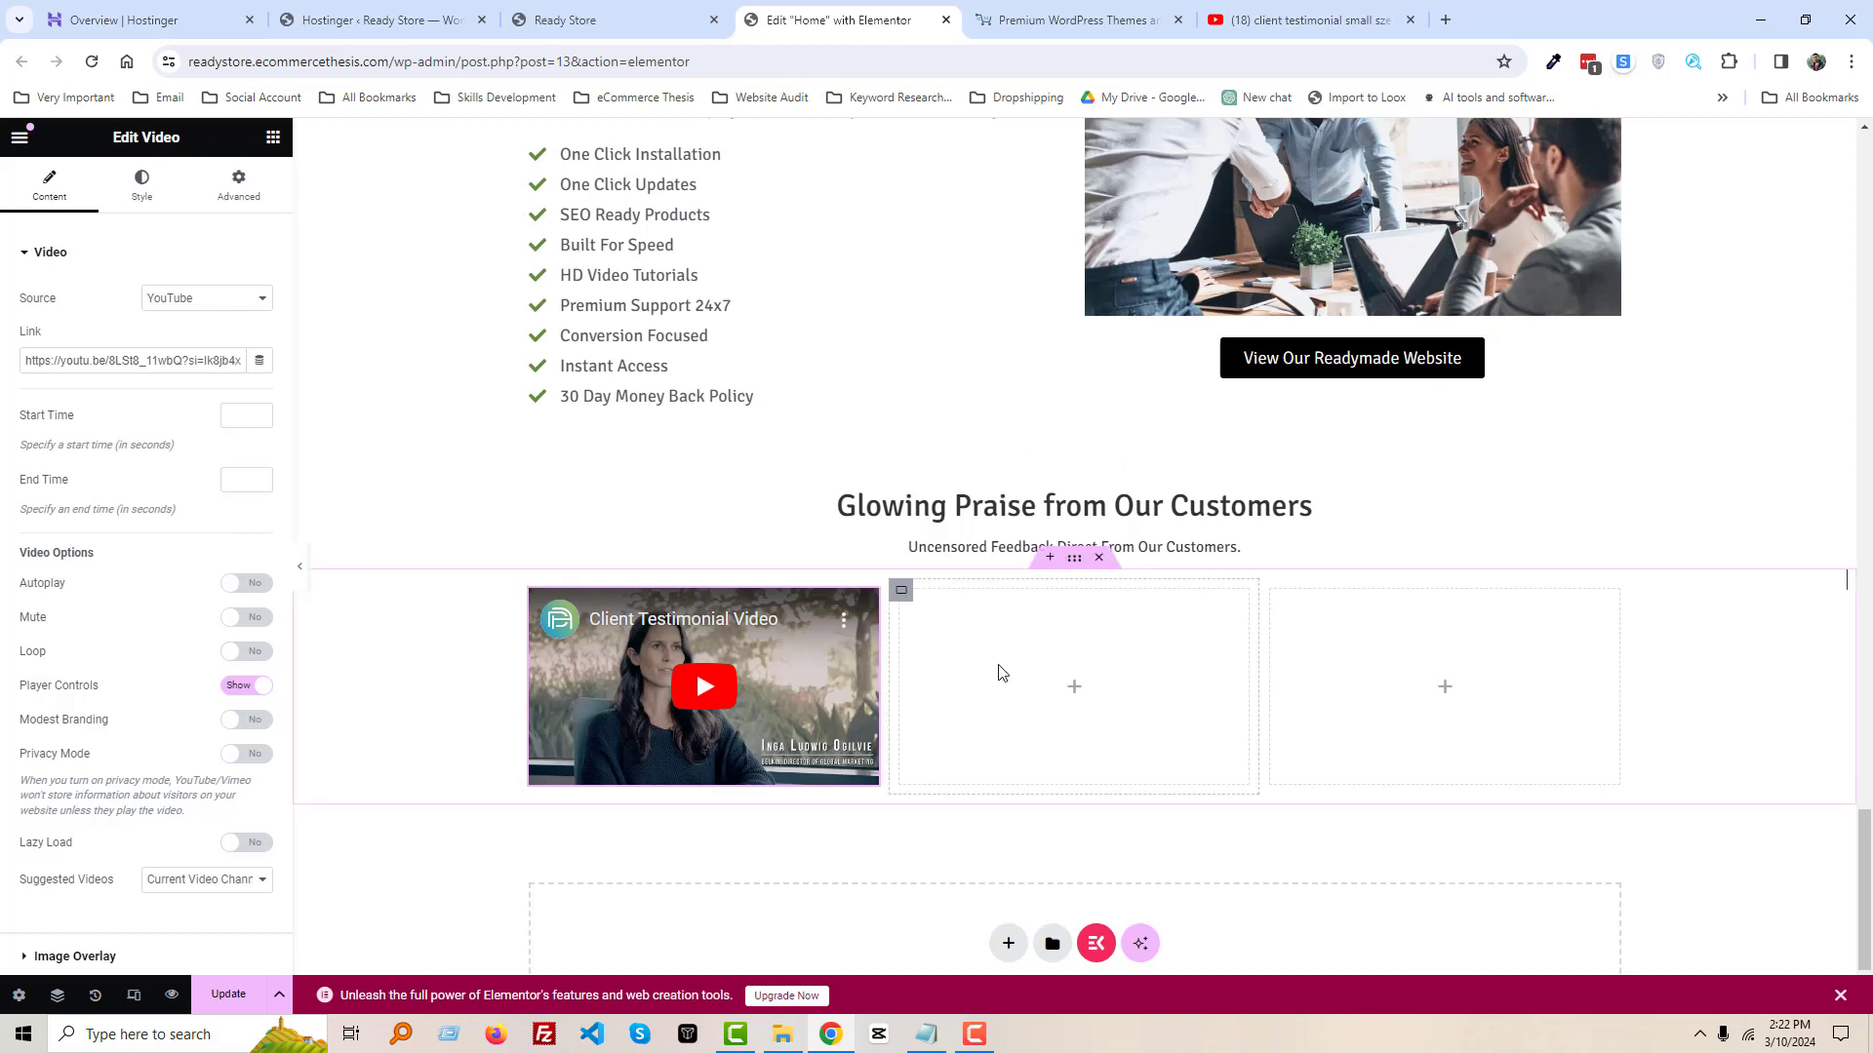
pyautogui.click(1072, 691)
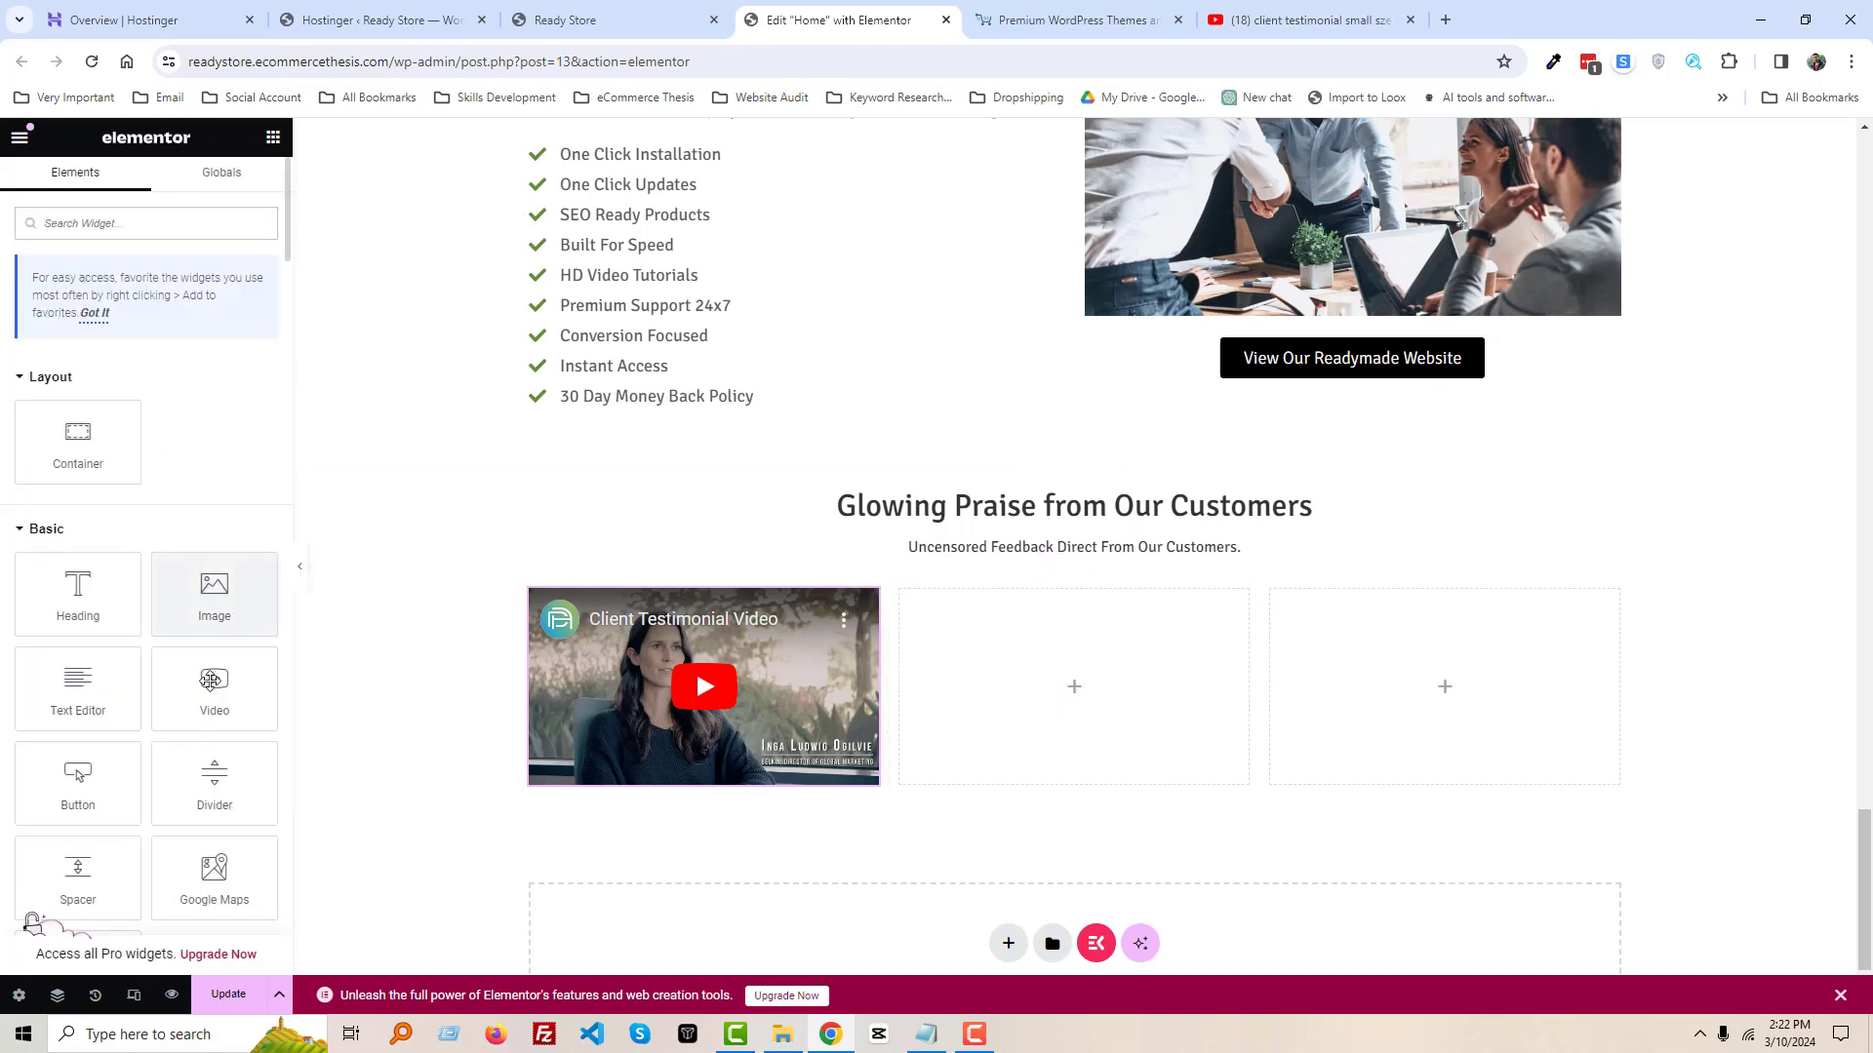
pyautogui.moveTo(214, 688); pyautogui.dragTo(995, 689)
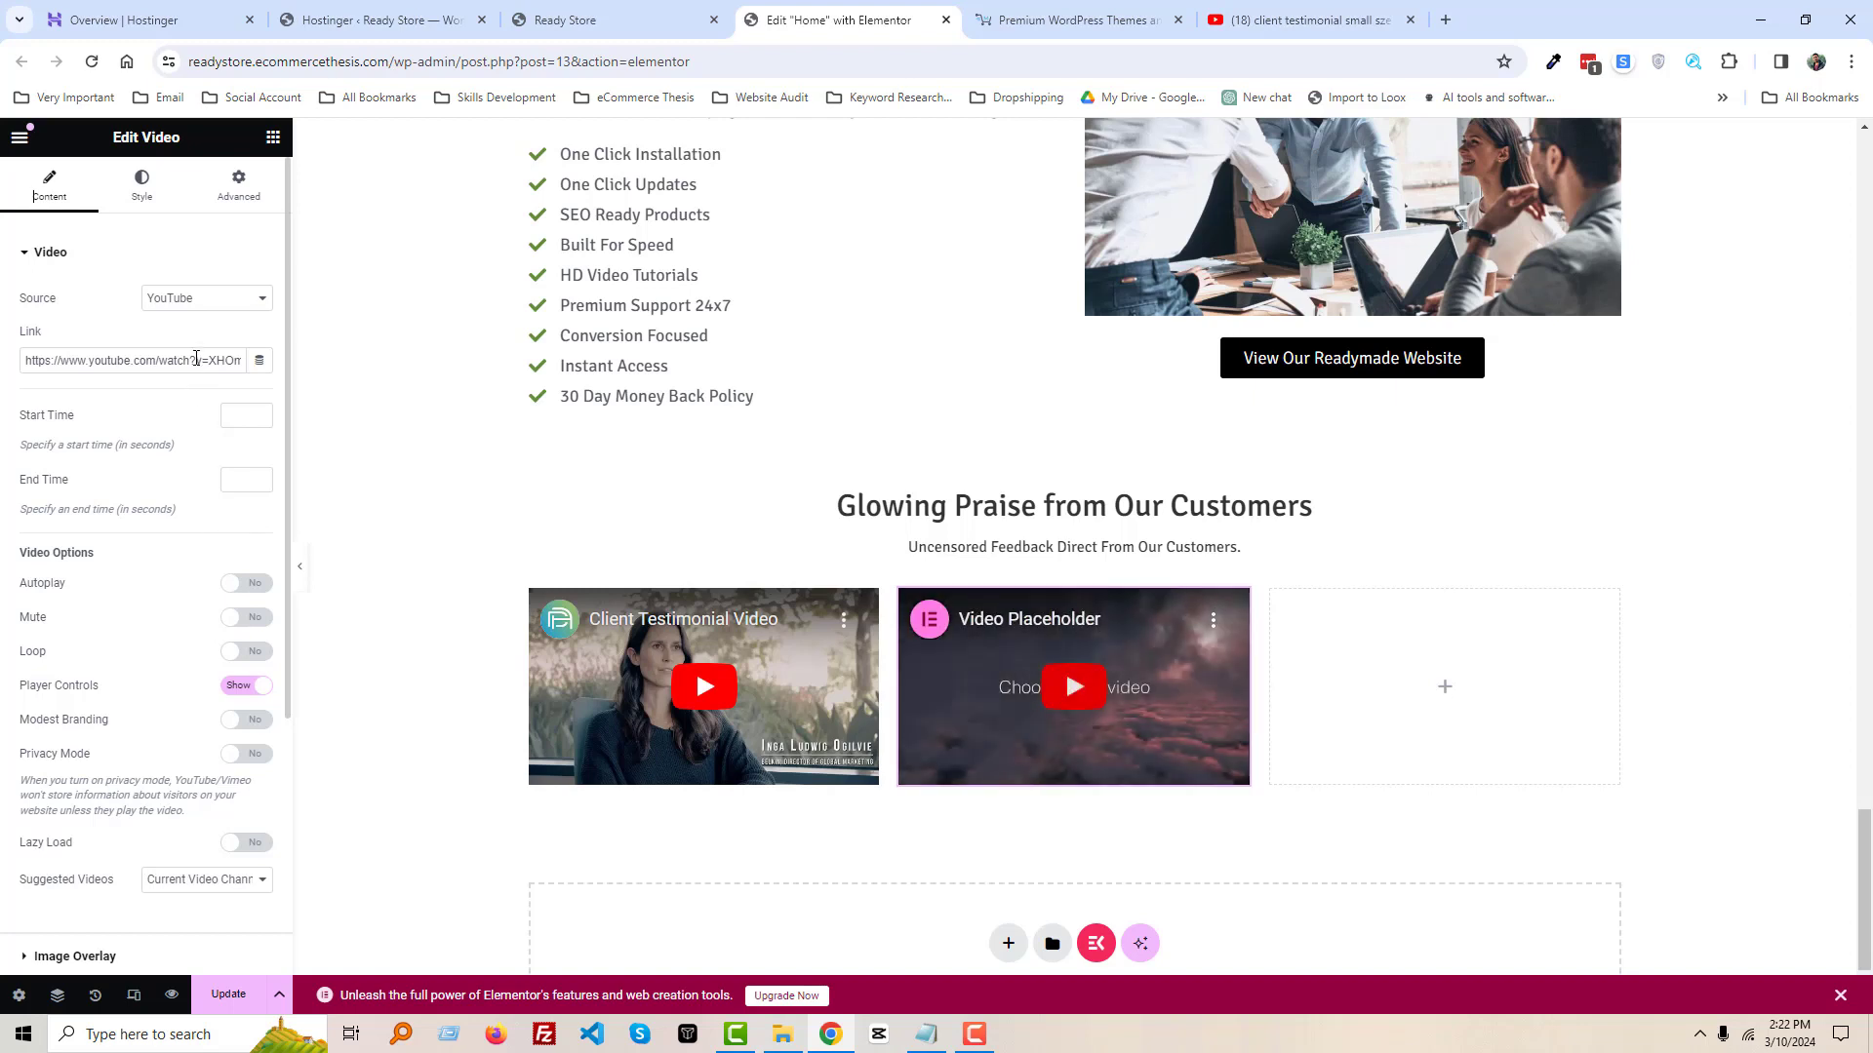
pyautogui.hotkey('ctrl', 'v')
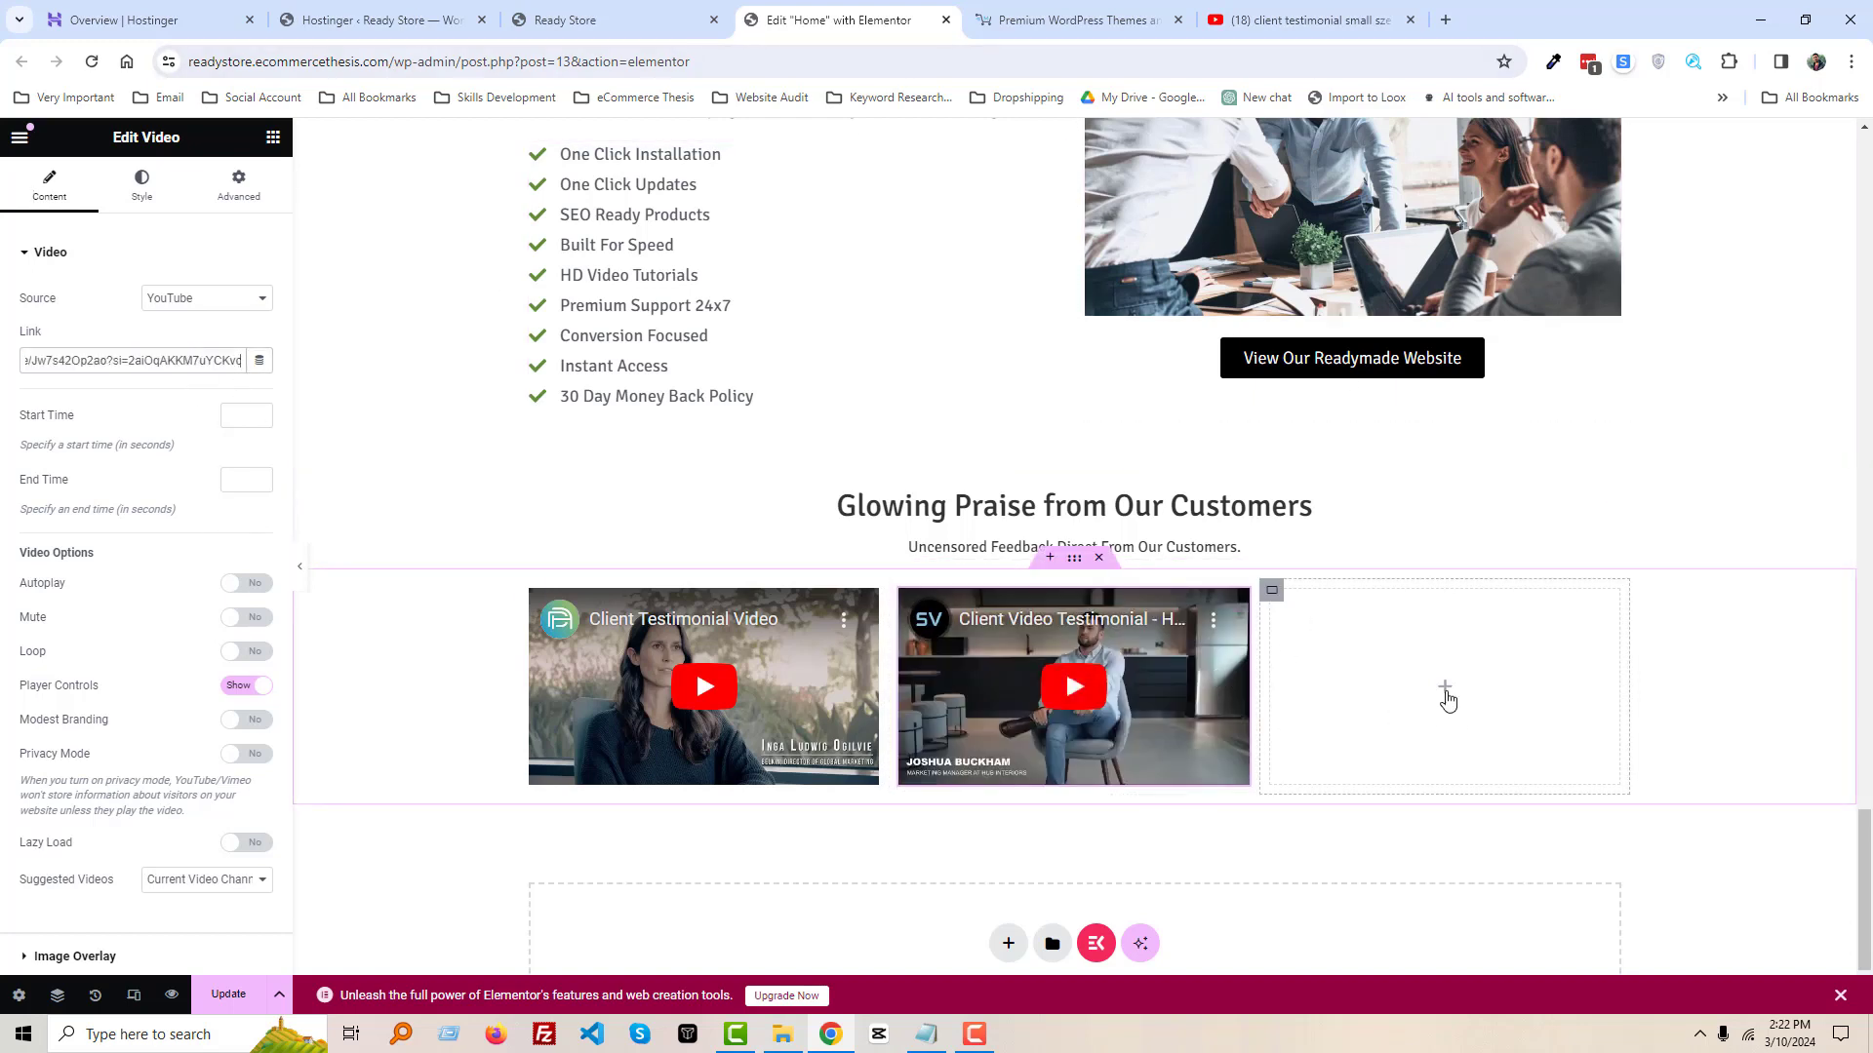
pyautogui.click(1447, 699)
pyautogui.moveTo(214, 688); pyautogui.dragTo(1355, 703)
# Open the Customer Testimonial Video Examples video, pause it, and select its URL
pyautogui.click(1309, 19)
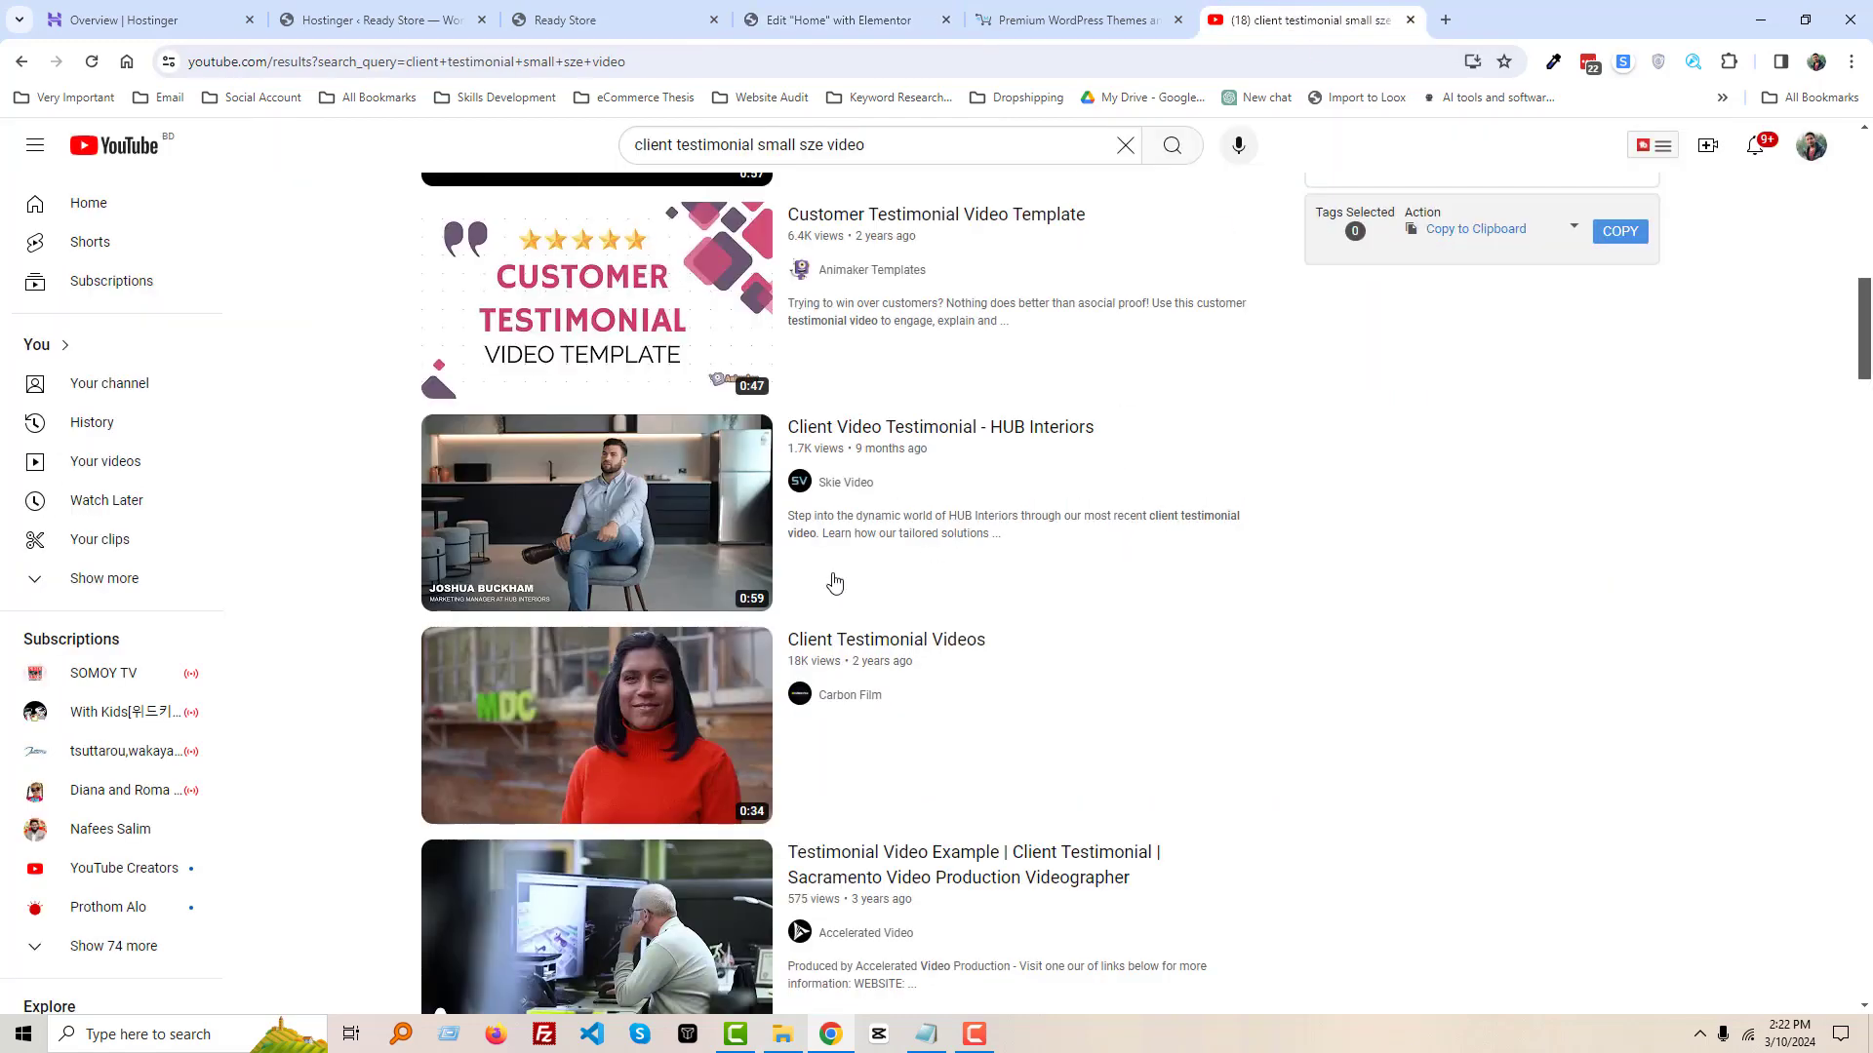
pyautogui.scroll(-2, 836, 703)
pyautogui.scroll(-3, 1188, 699)
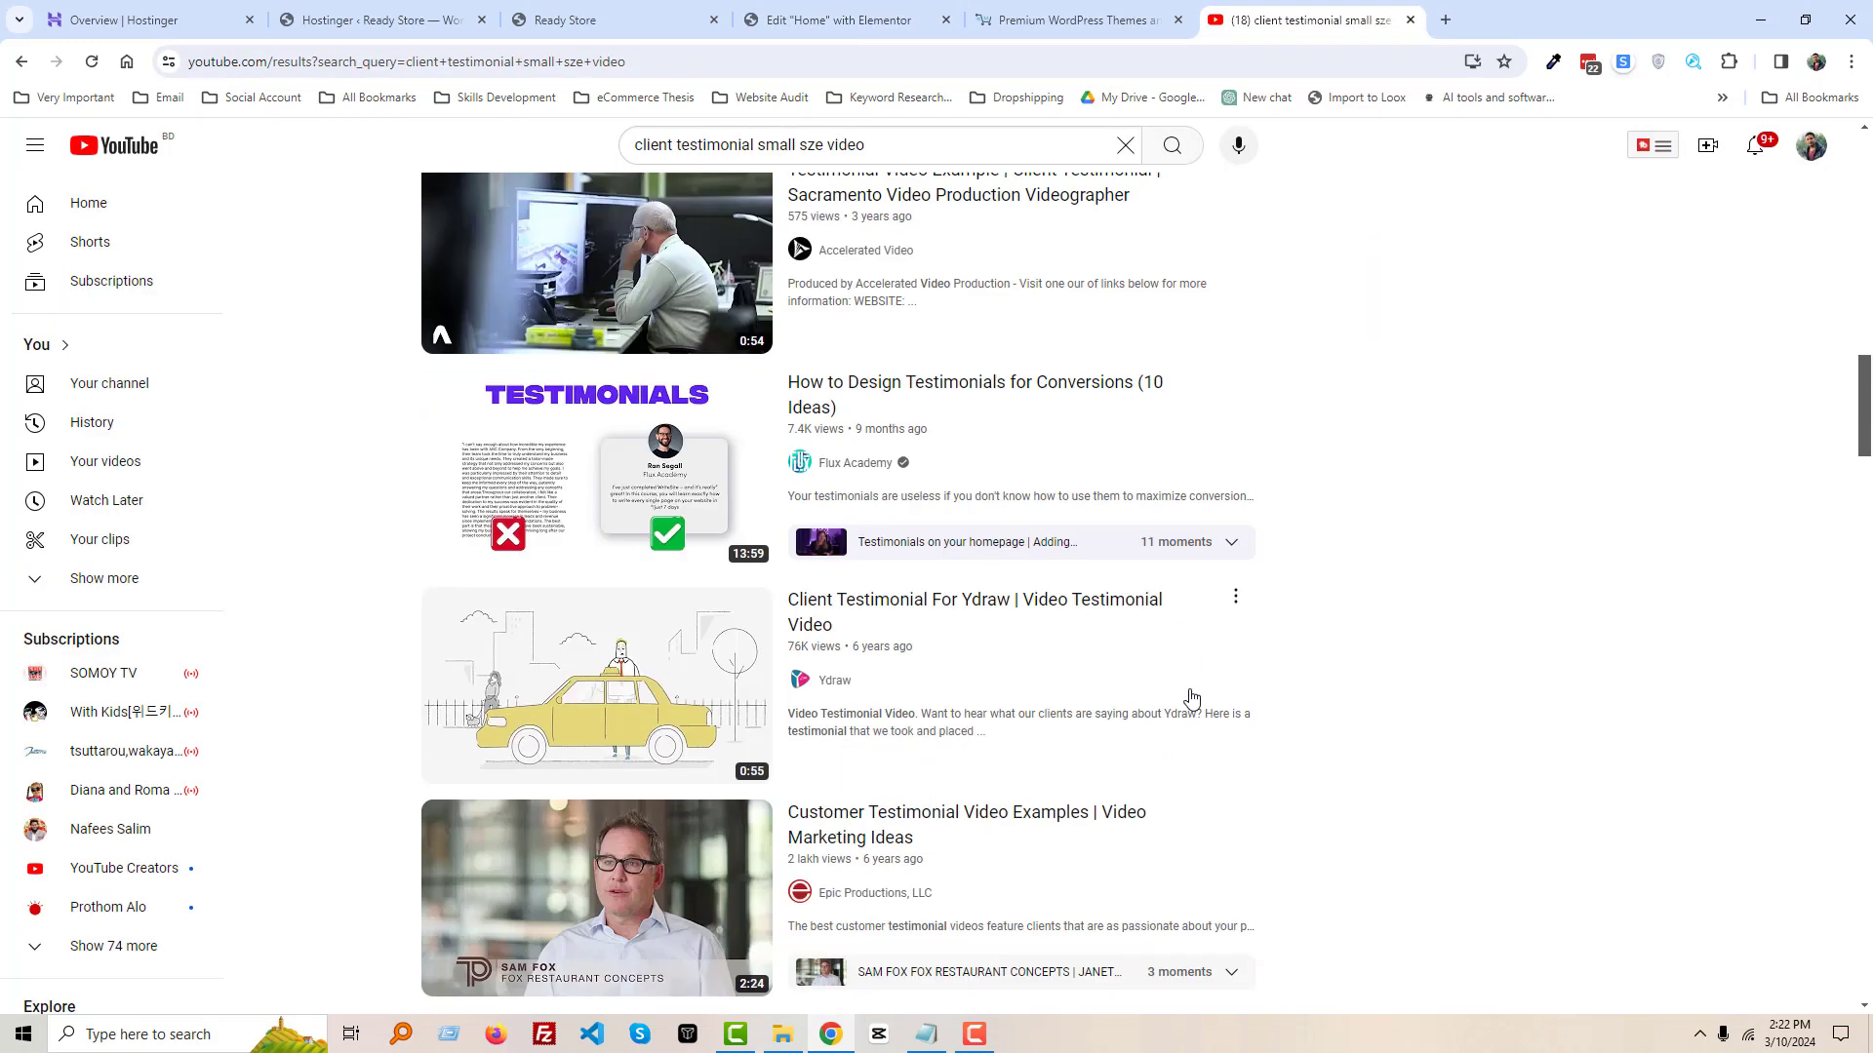
pyautogui.scroll(-3, 1187, 698)
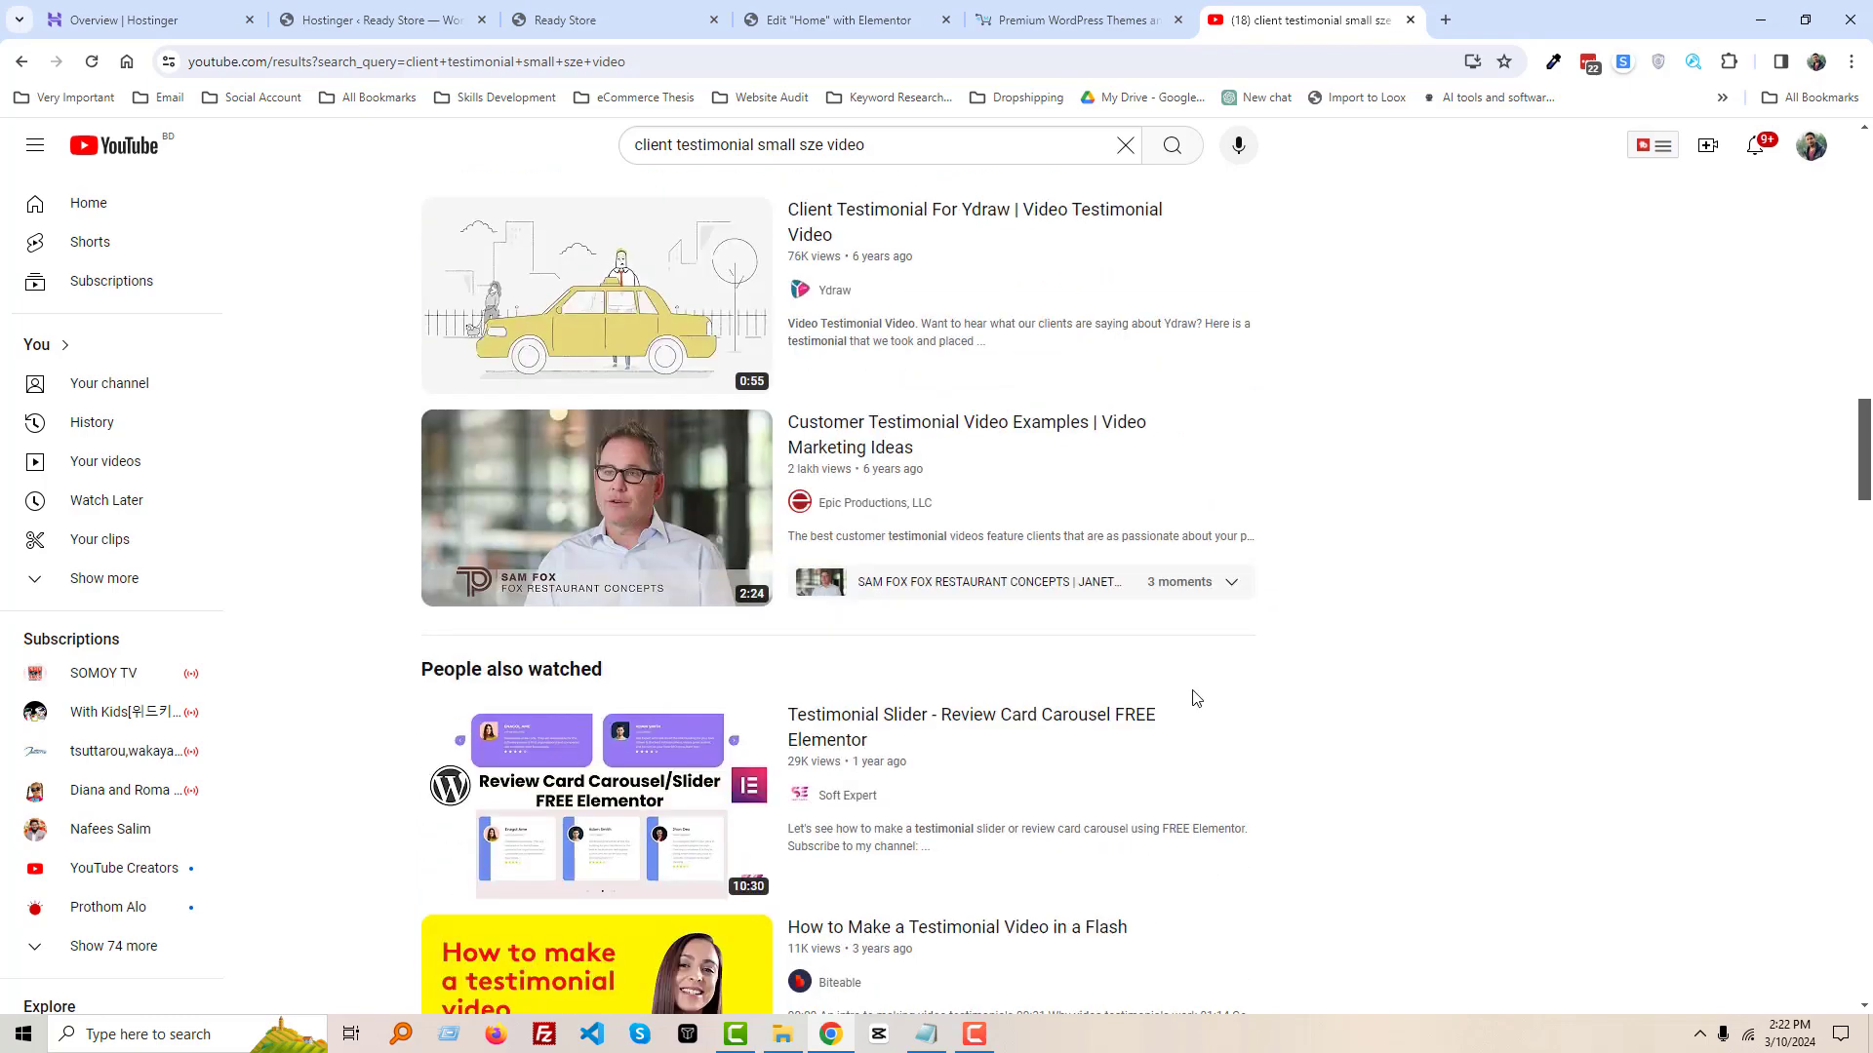
pyautogui.scroll(-3, 1193, 699)
pyautogui.scroll(5, 1195, 700)
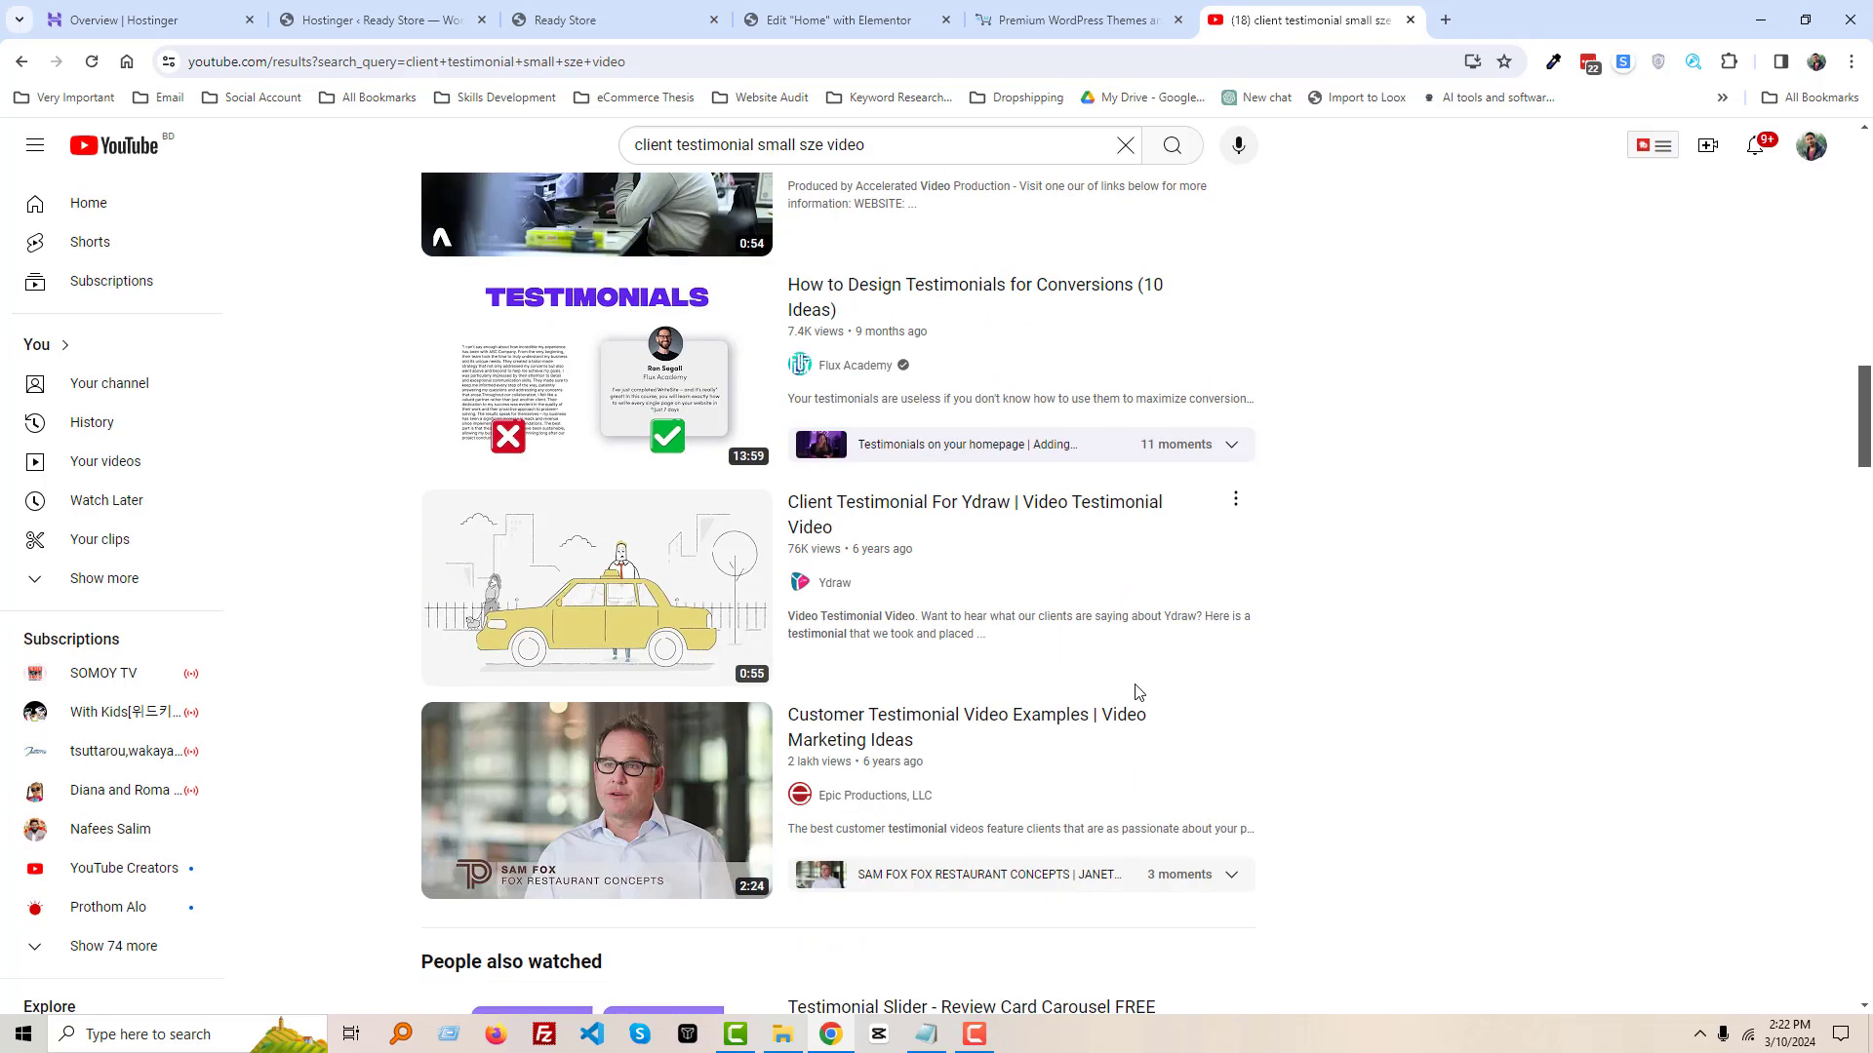
pyautogui.scroll(5, 1132, 689)
pyautogui.scroll(-5, 1132, 689)
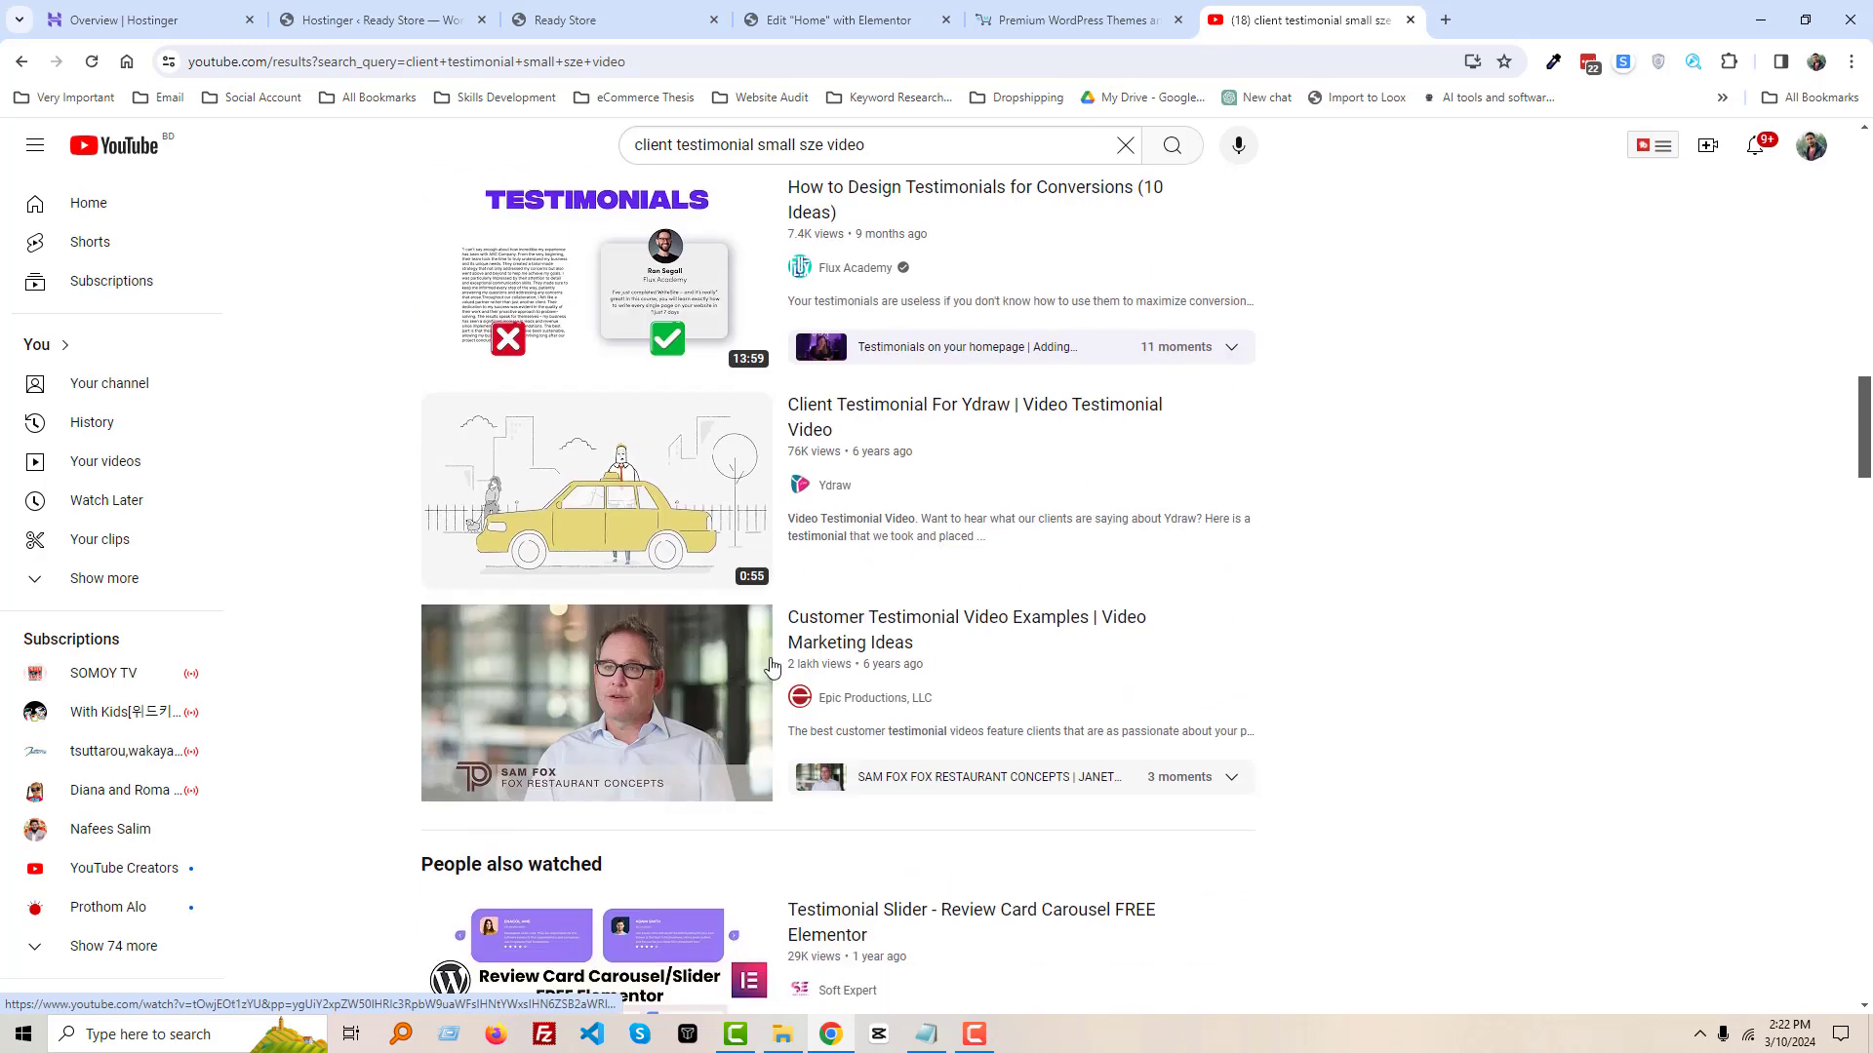
pyautogui.middleClick(1035, 459)
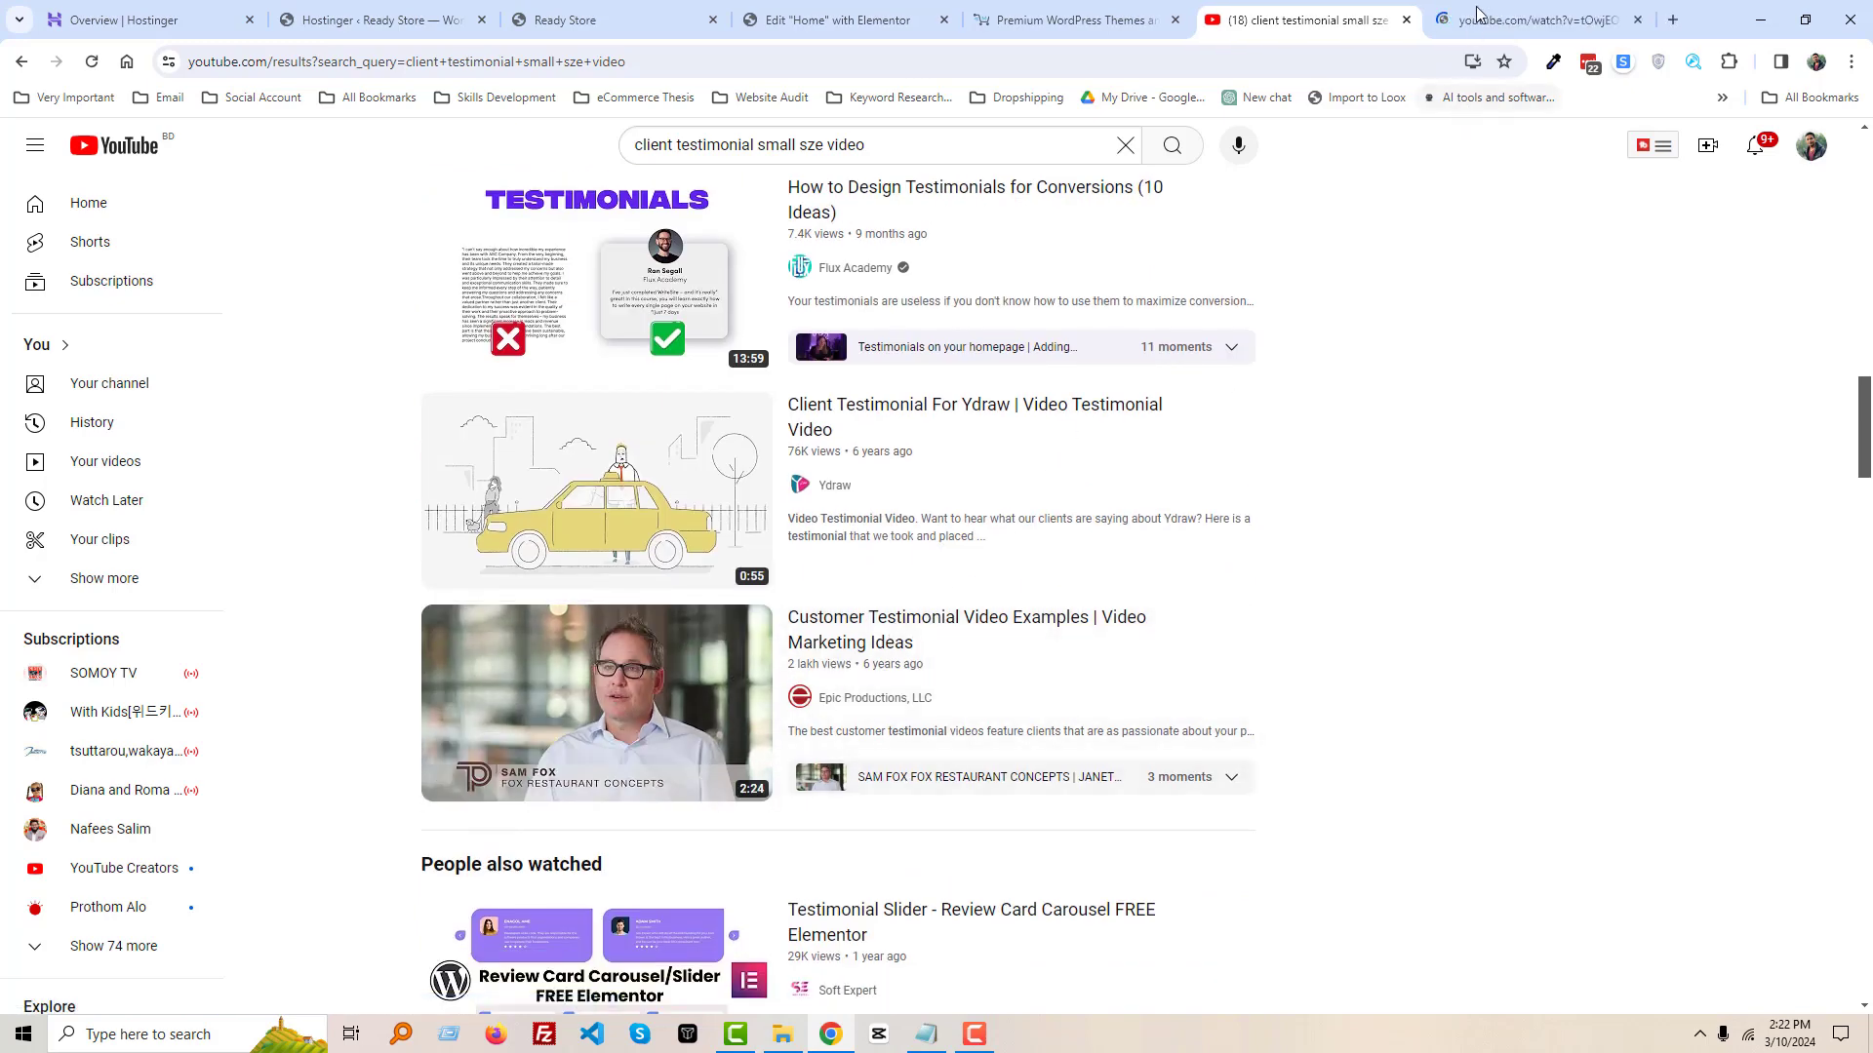
pyautogui.hotkey('ctrl', 'Tab')
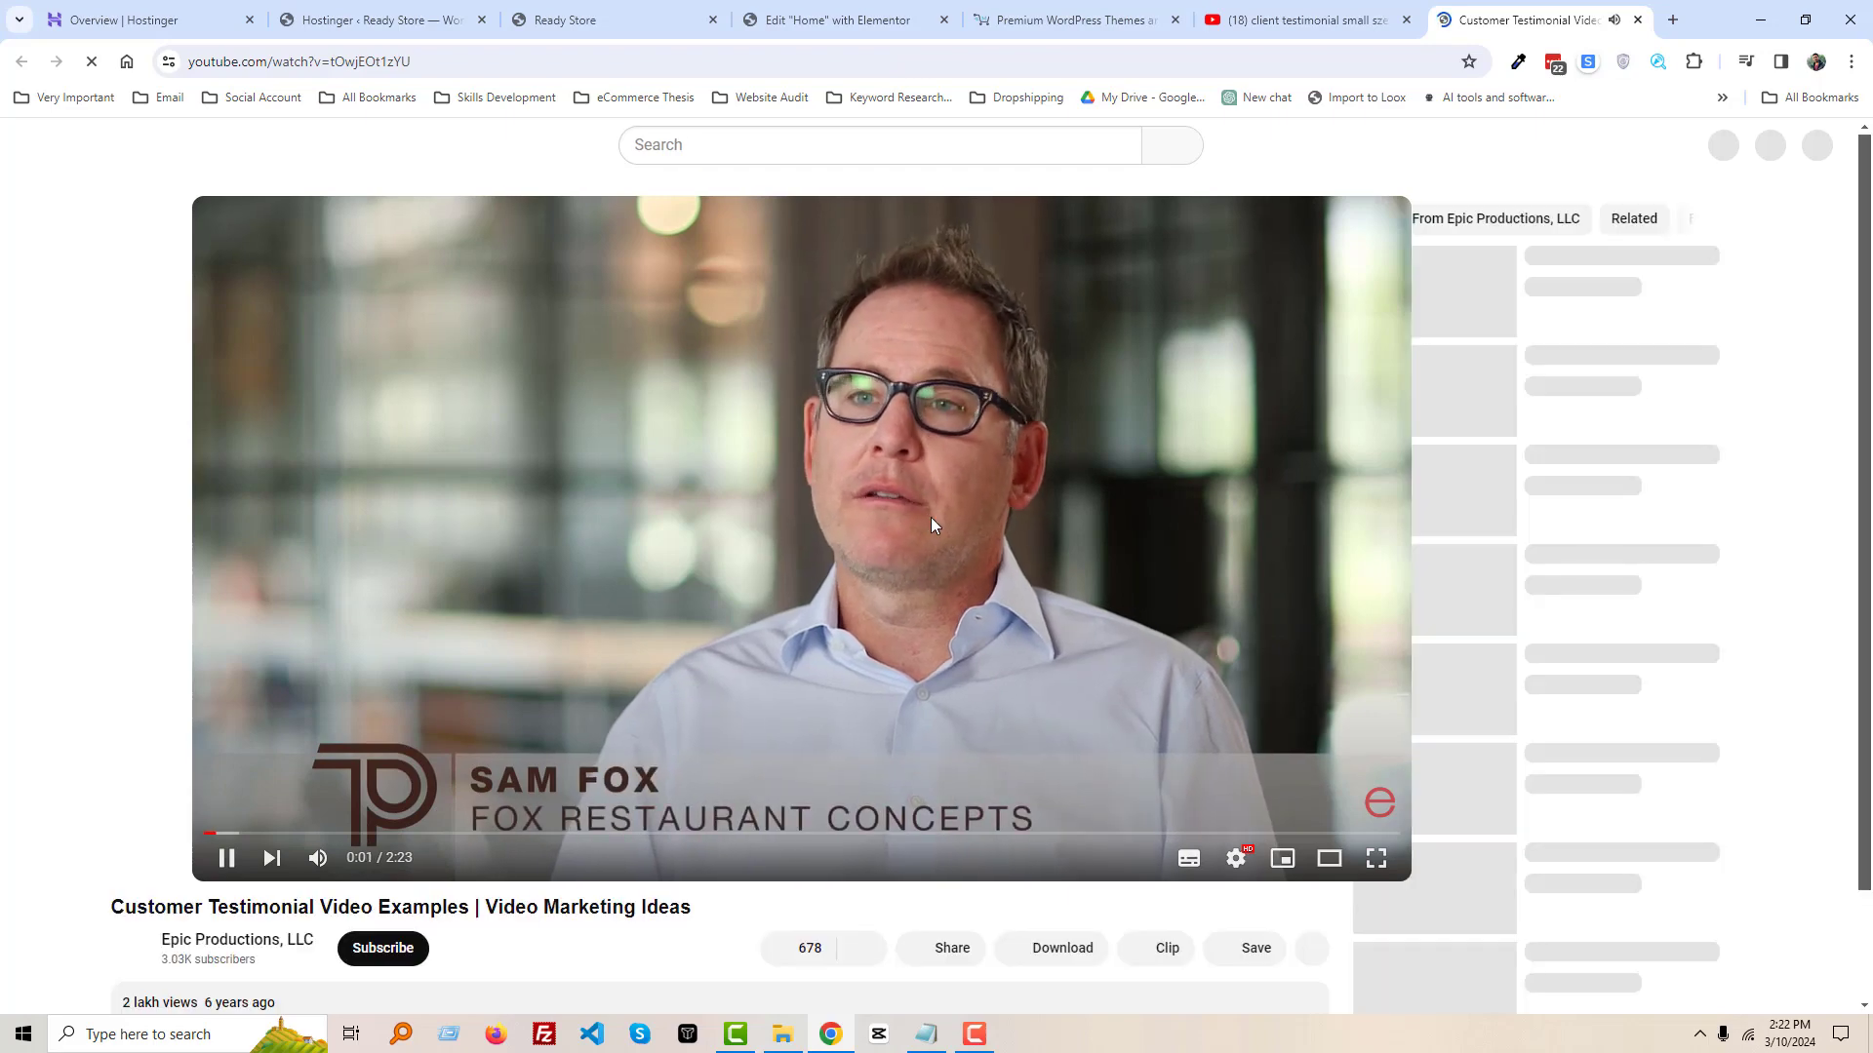
pyautogui.click(931, 515)
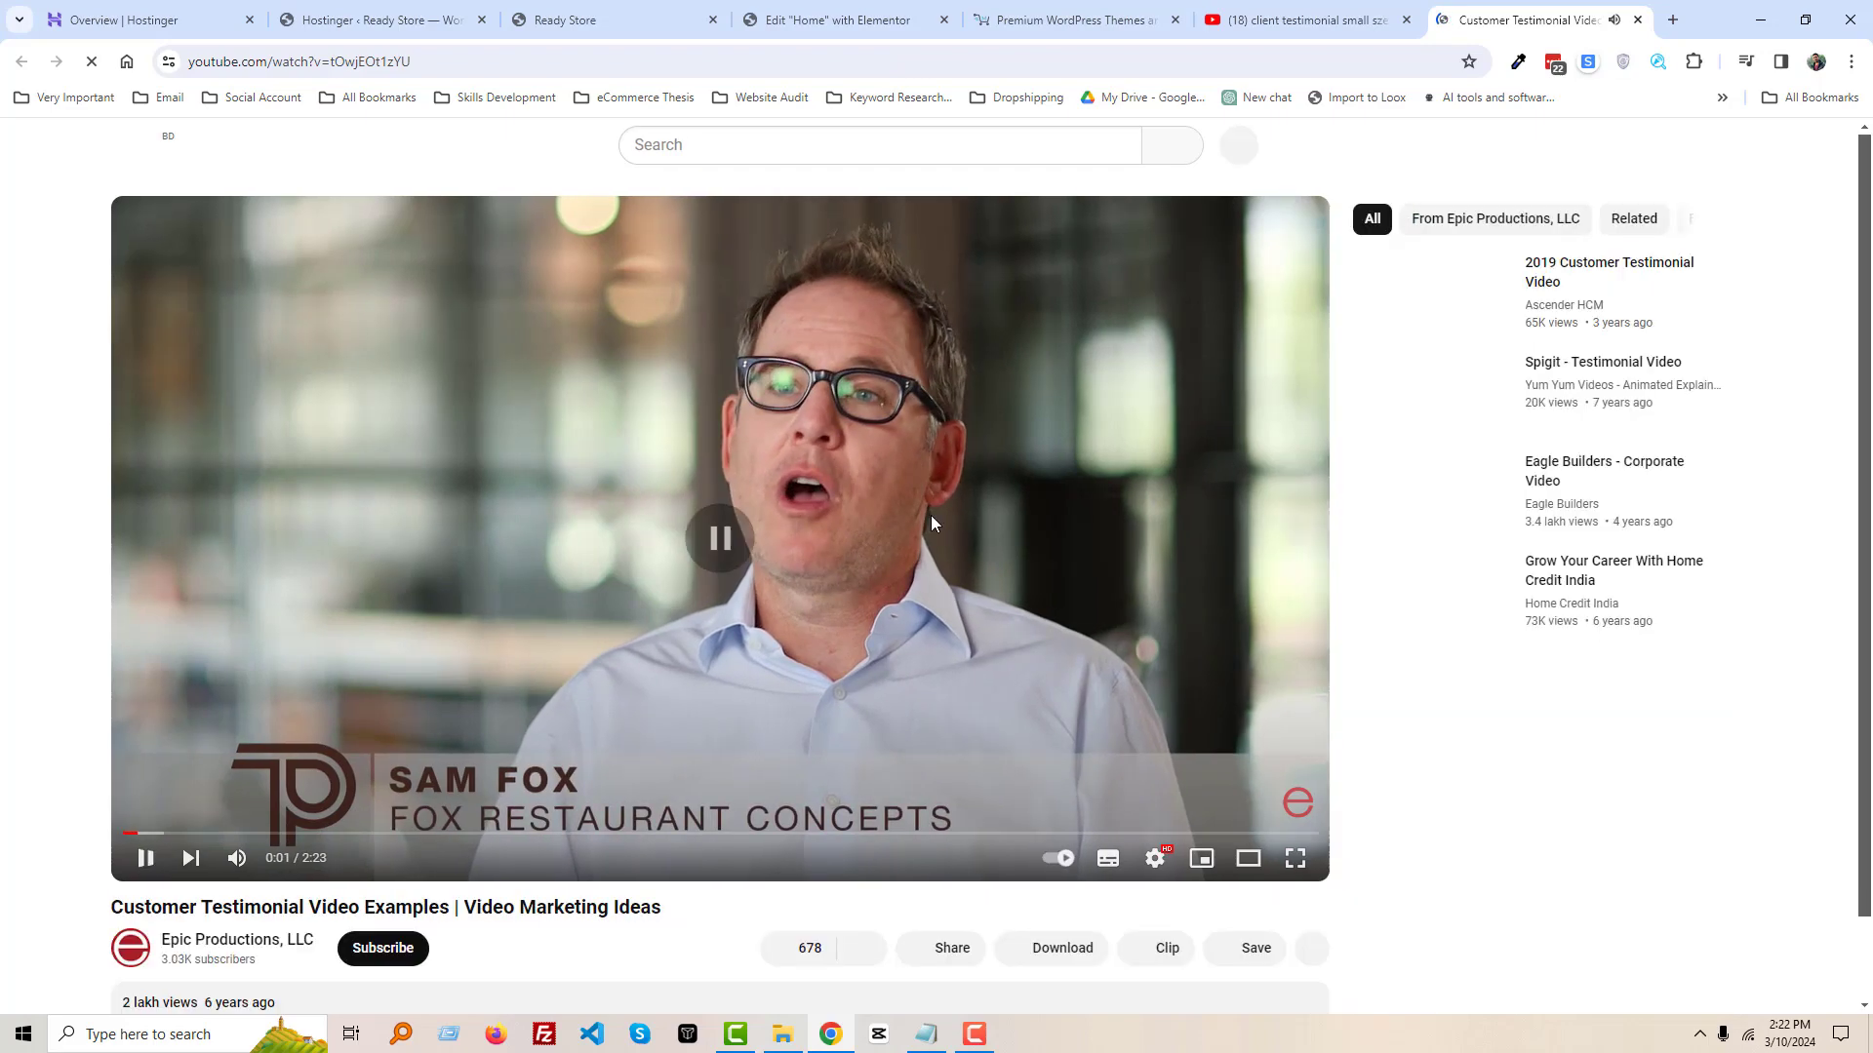
pyautogui.click(520, 65)
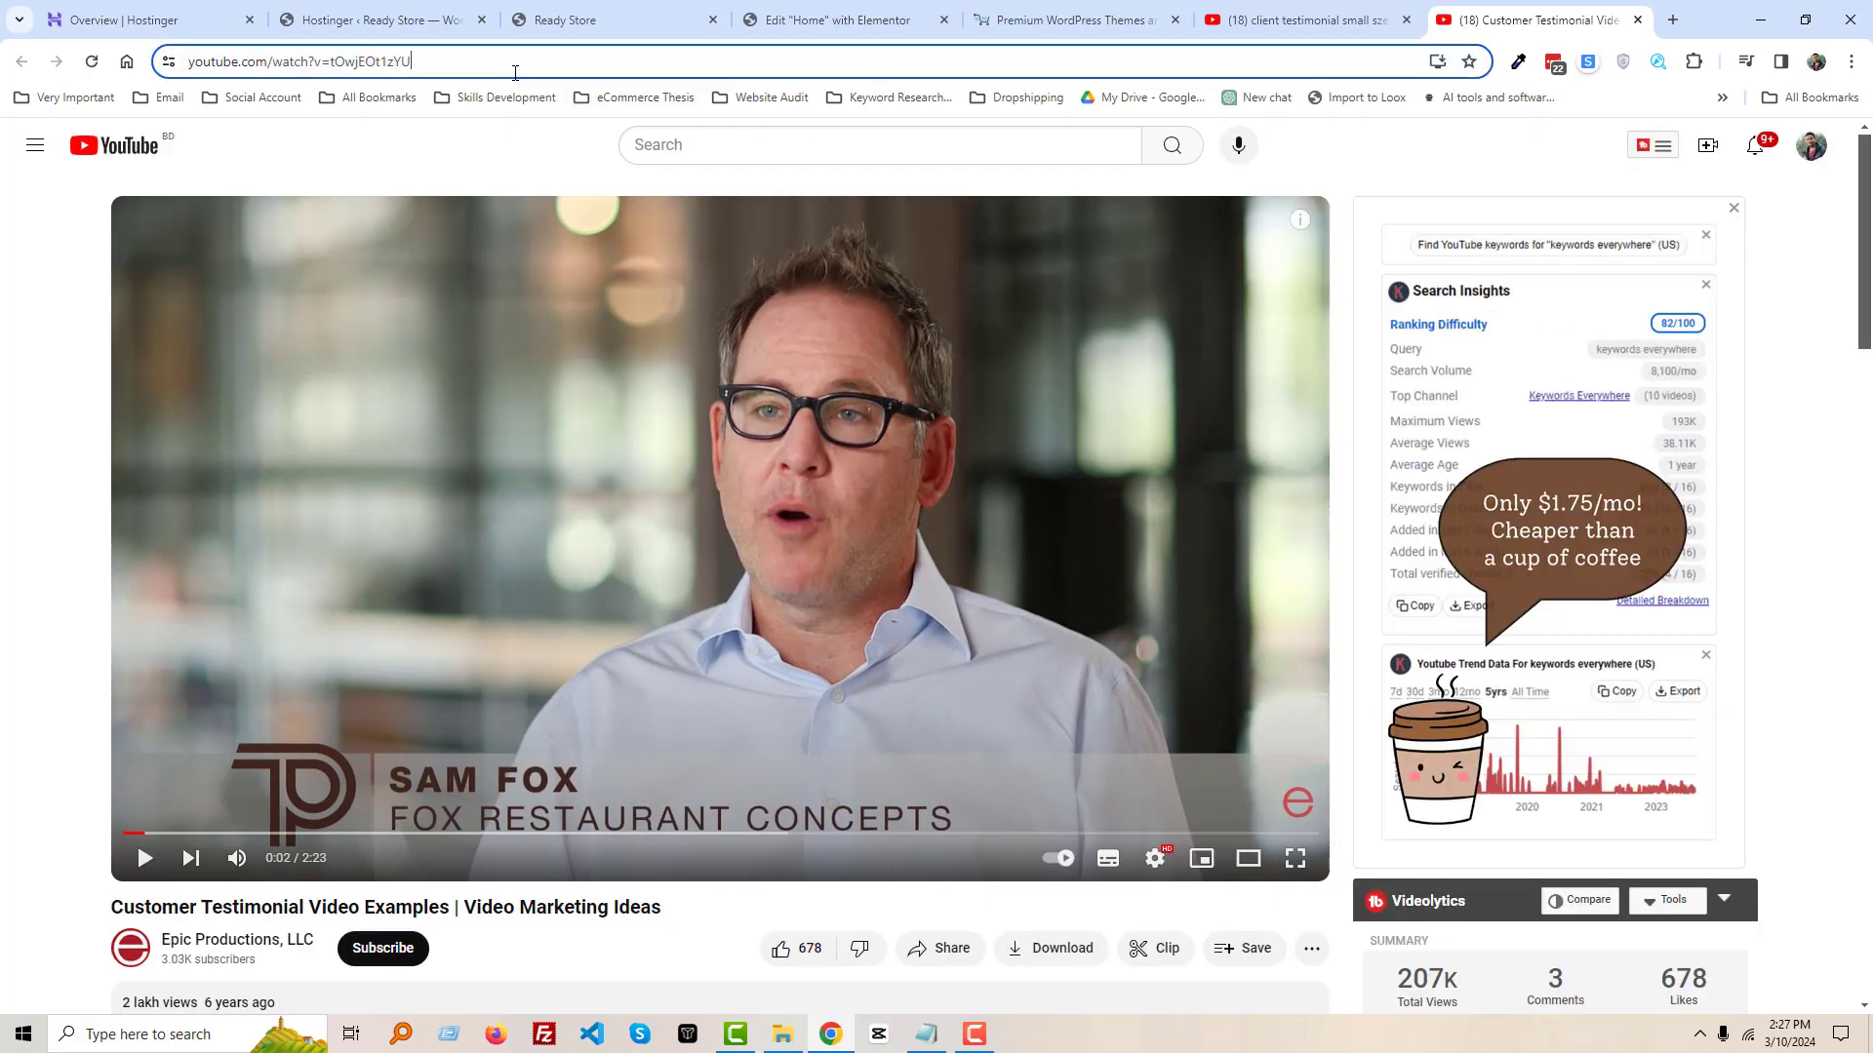
pyautogui.click(841, 17)
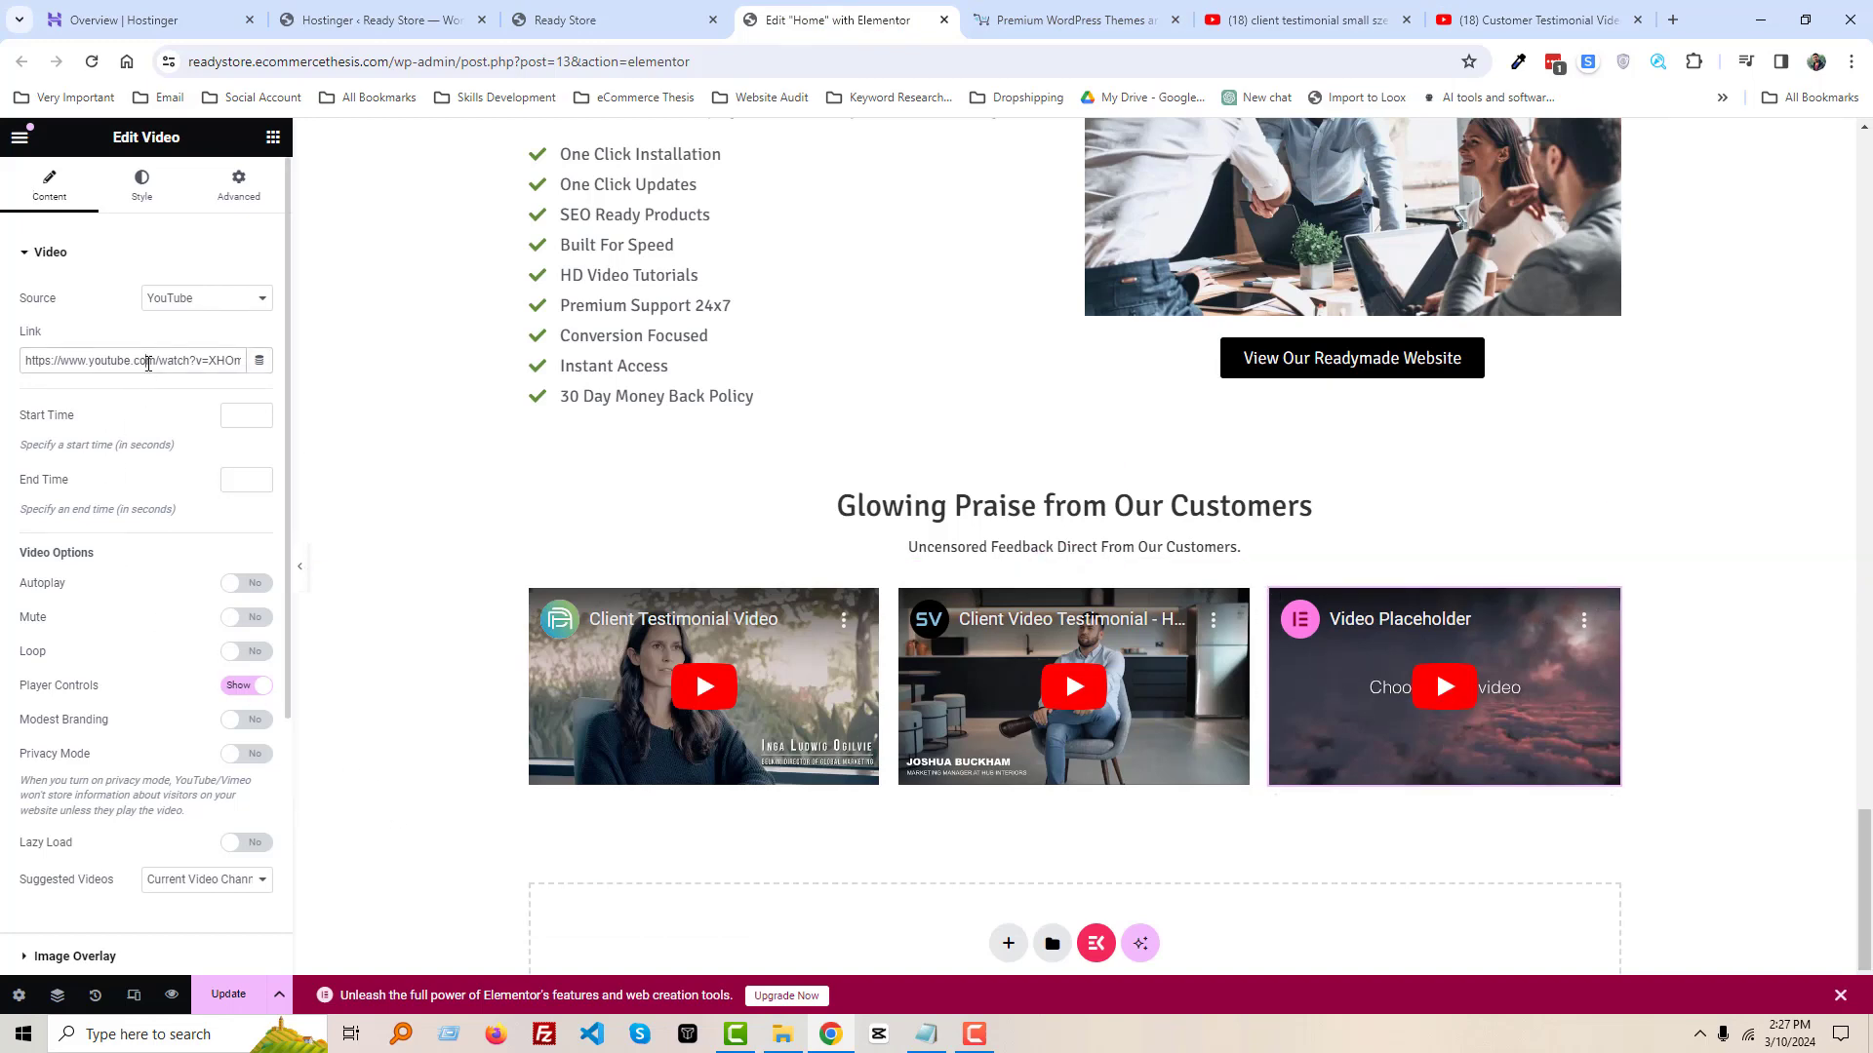
# Paste the Sam Fox video link into the third video and duplicate the three-video row
pyautogui.hotkey('ctrl', 'v')
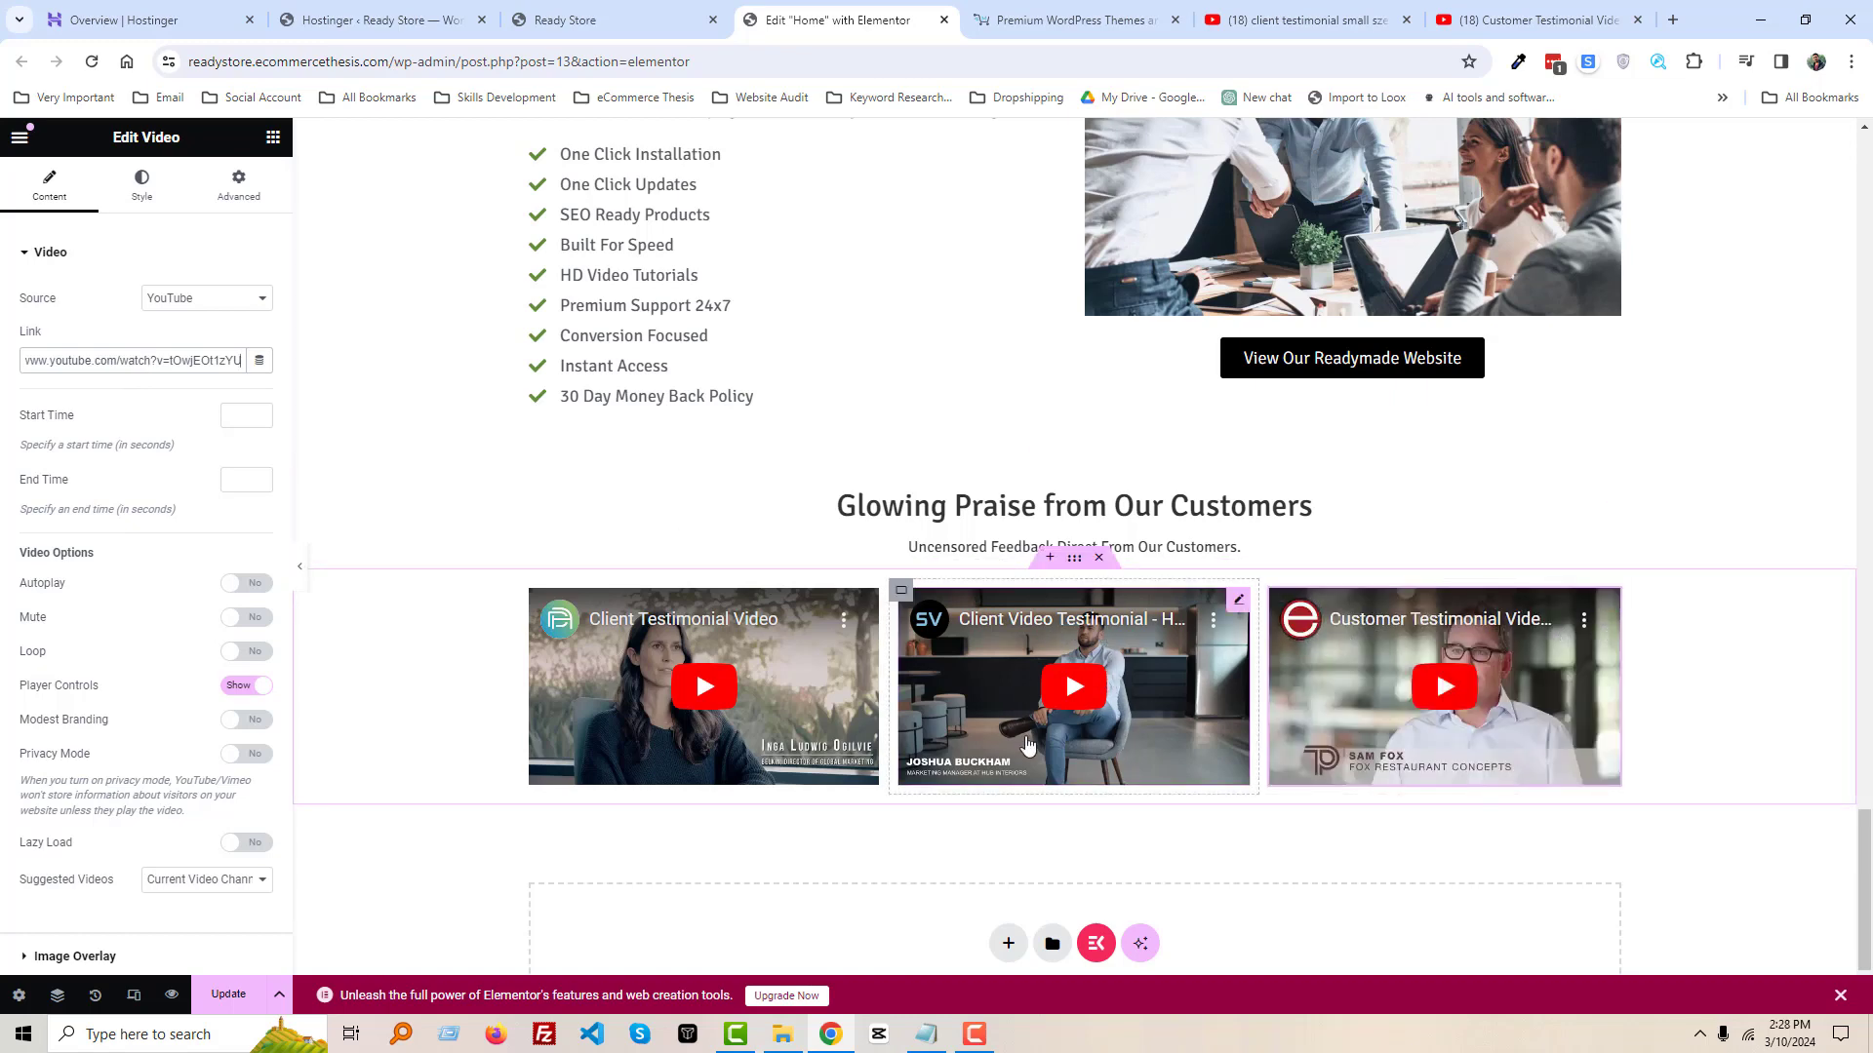
pyautogui.scroll(-1, 1240, 675)
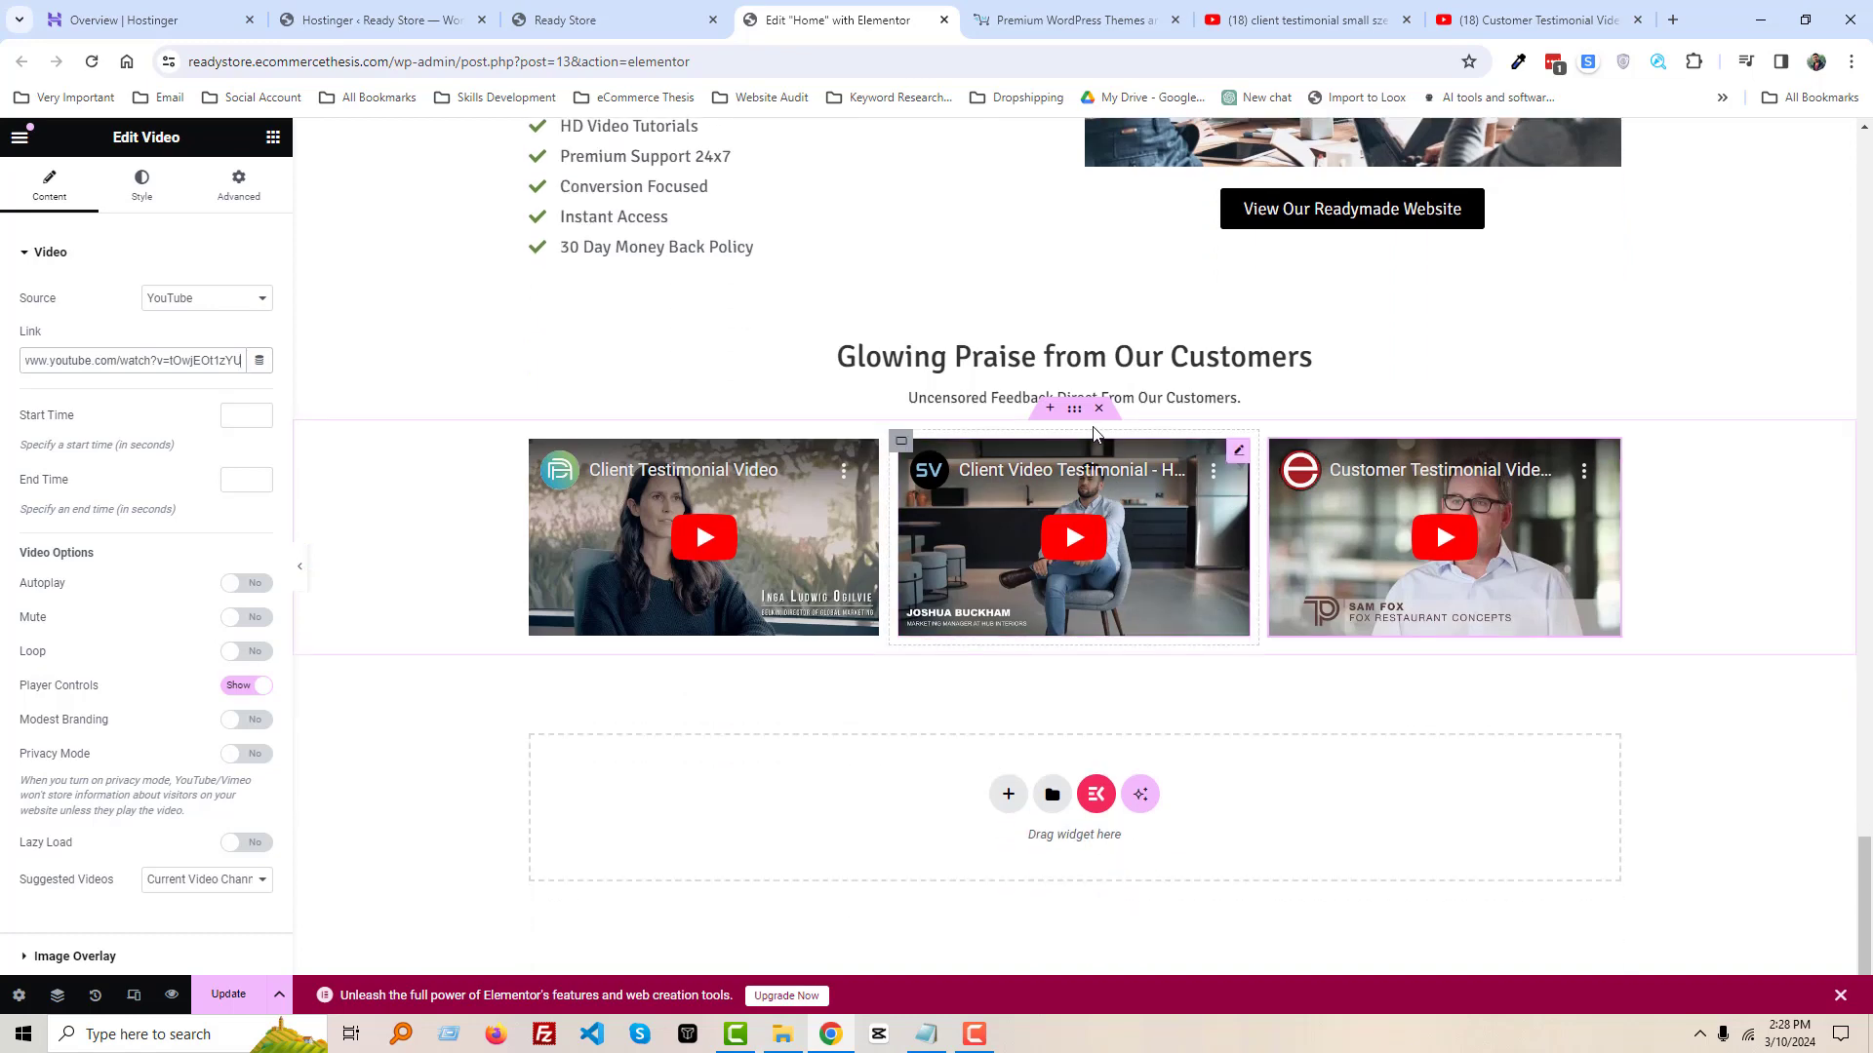
pyautogui.rightClick(1071, 420)
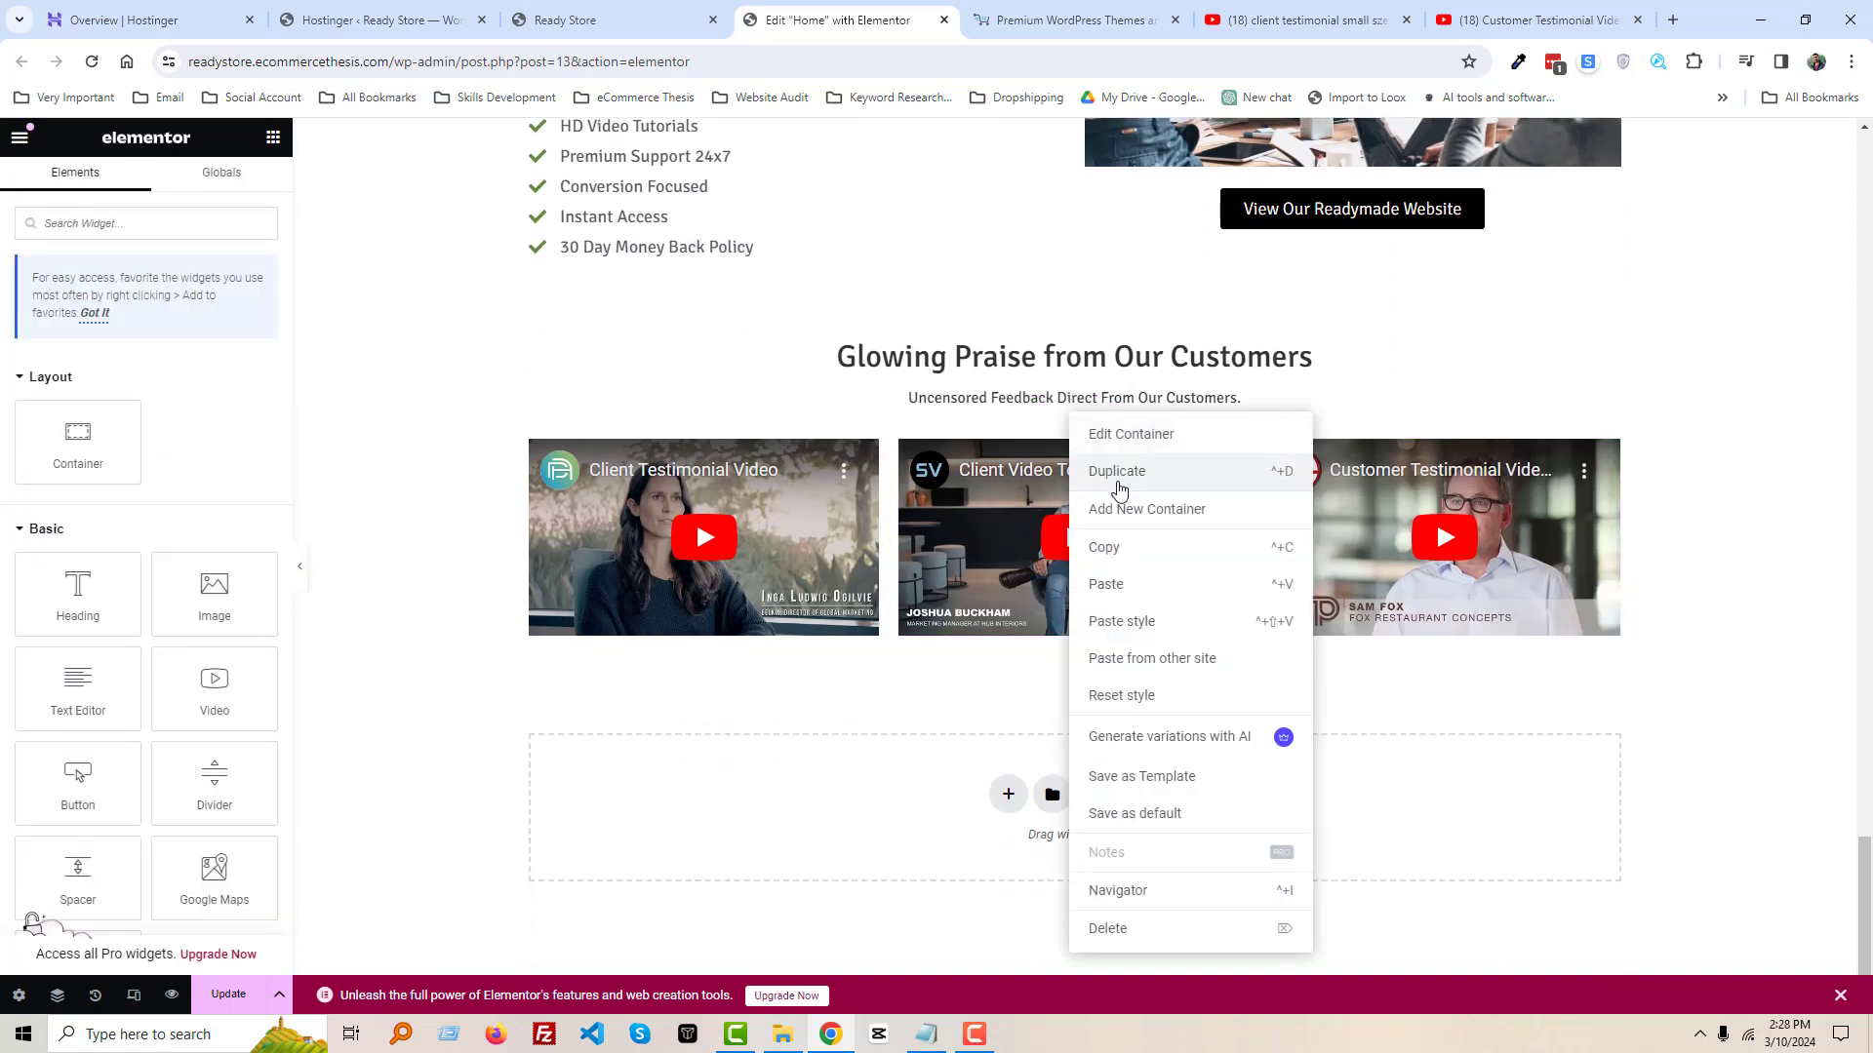
pyautogui.click(1116, 472)
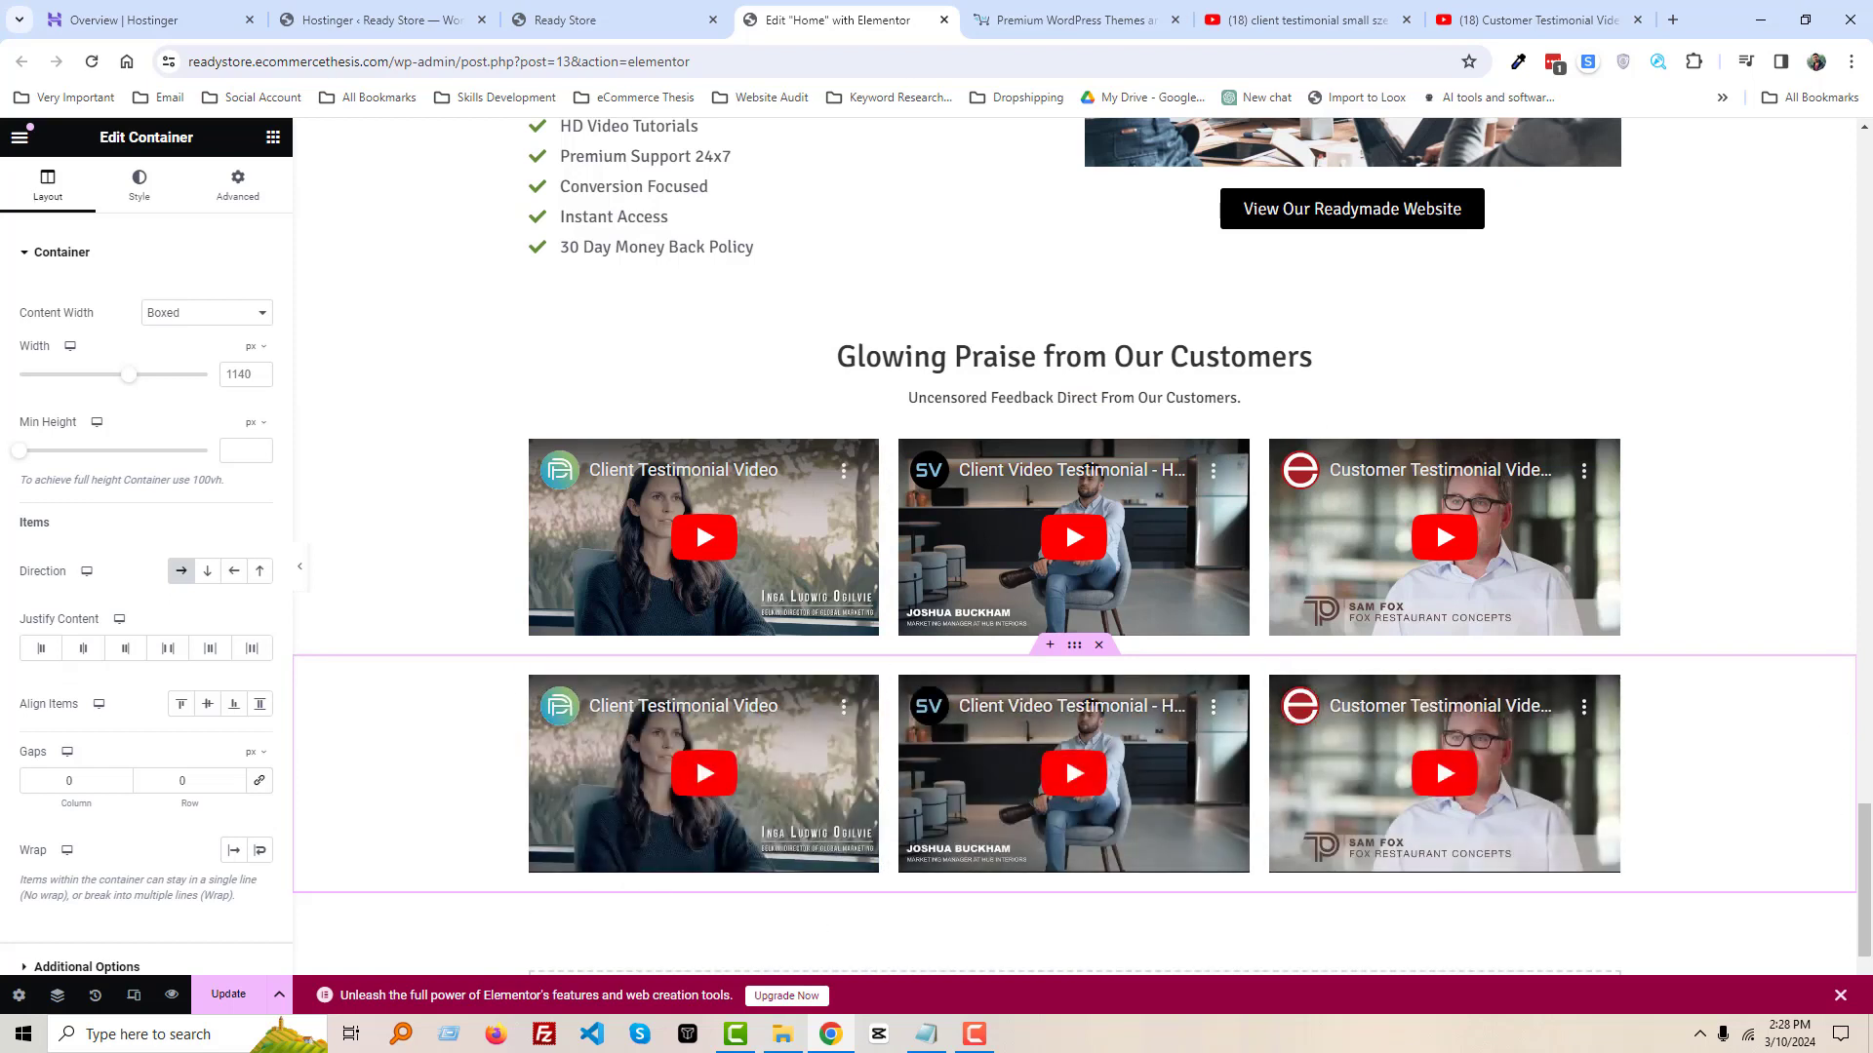
pyautogui.scroll(-1, 1727, 813)
pyautogui.scroll(1, 984, 784)
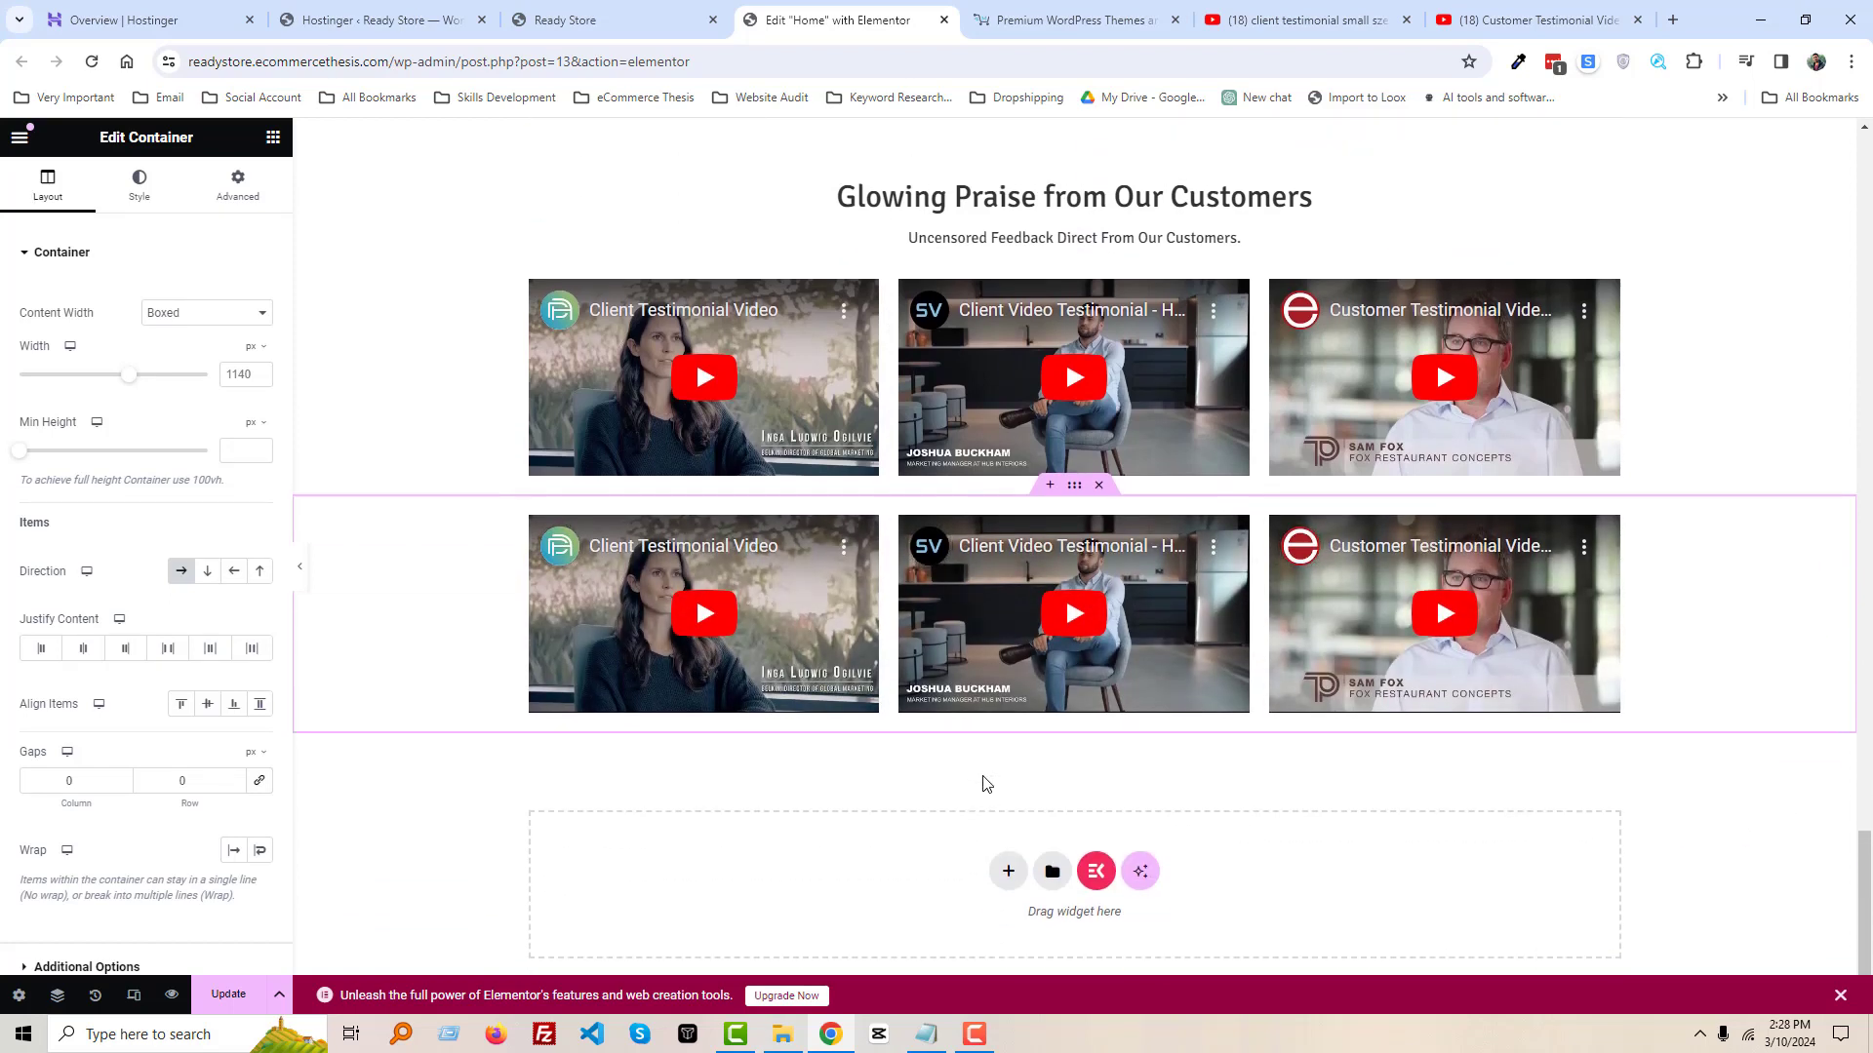
pyautogui.scroll(-1, 985, 784)
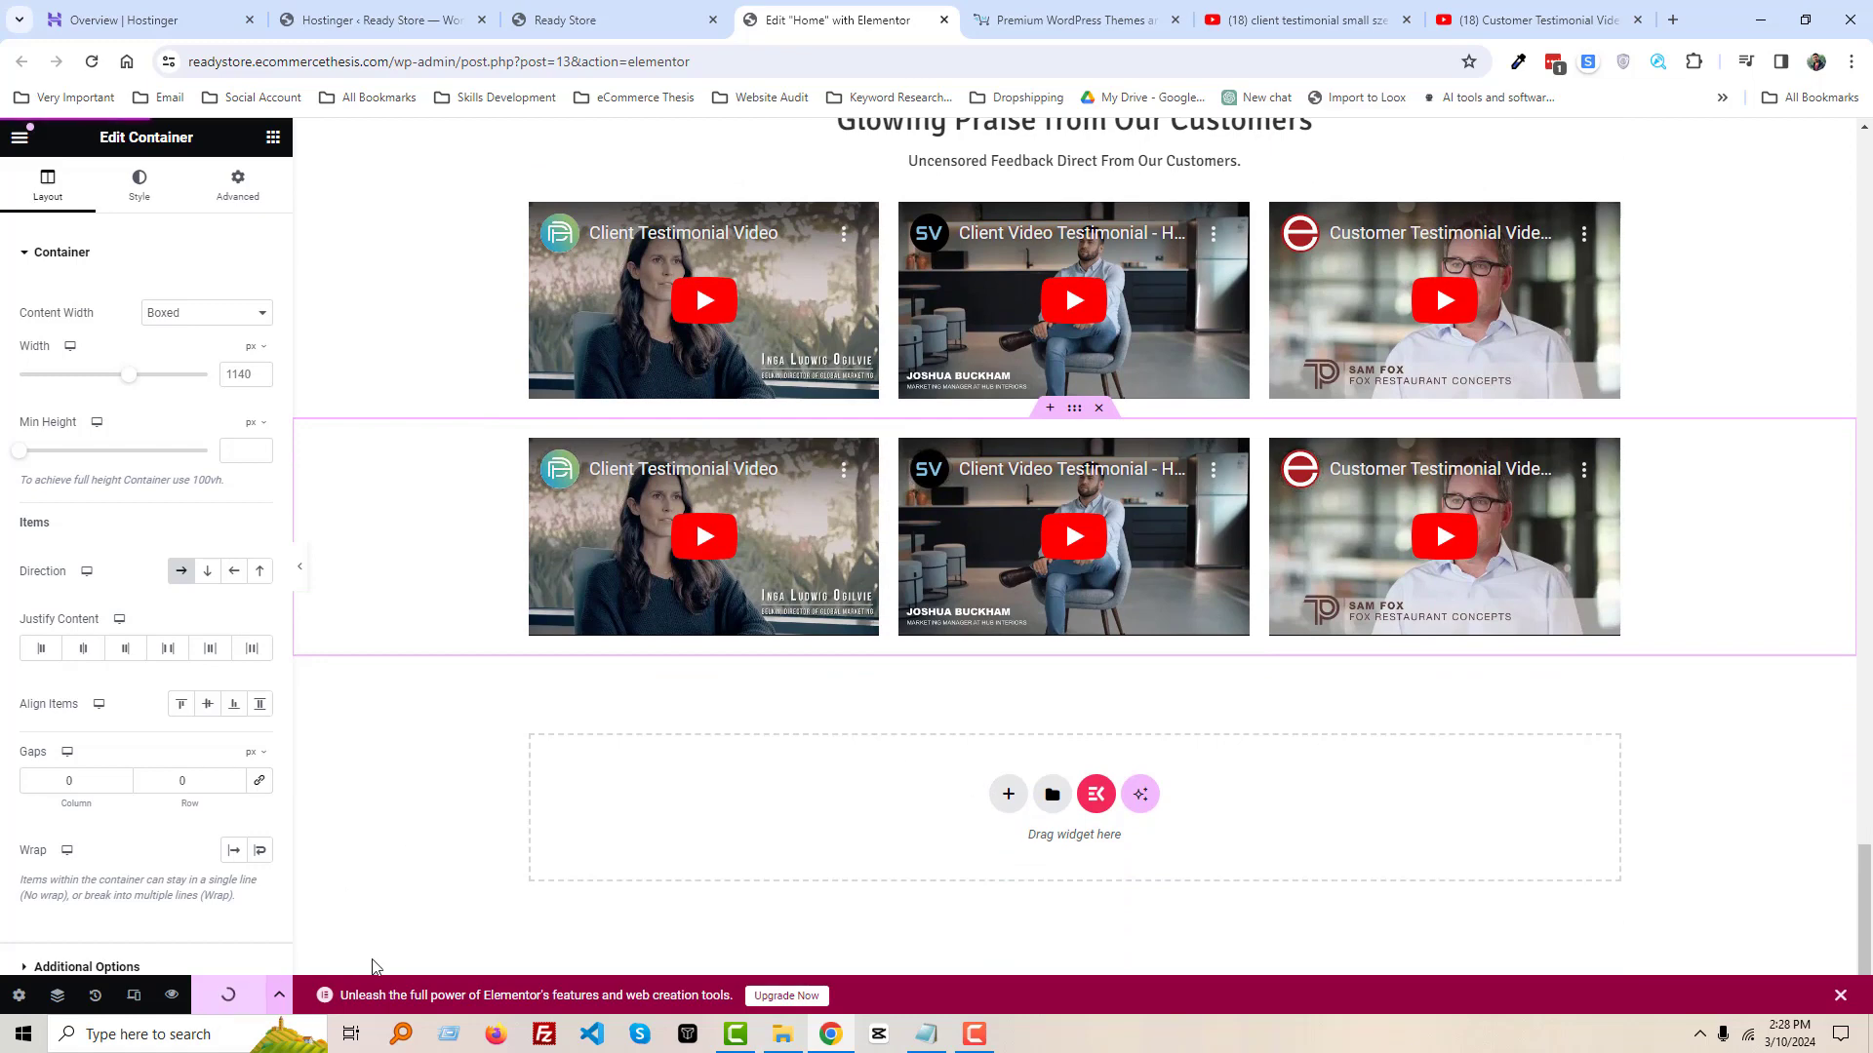
# Reload the live Ready Store home page to check for two rows of testimonial videos
pyautogui.click(614, 19)
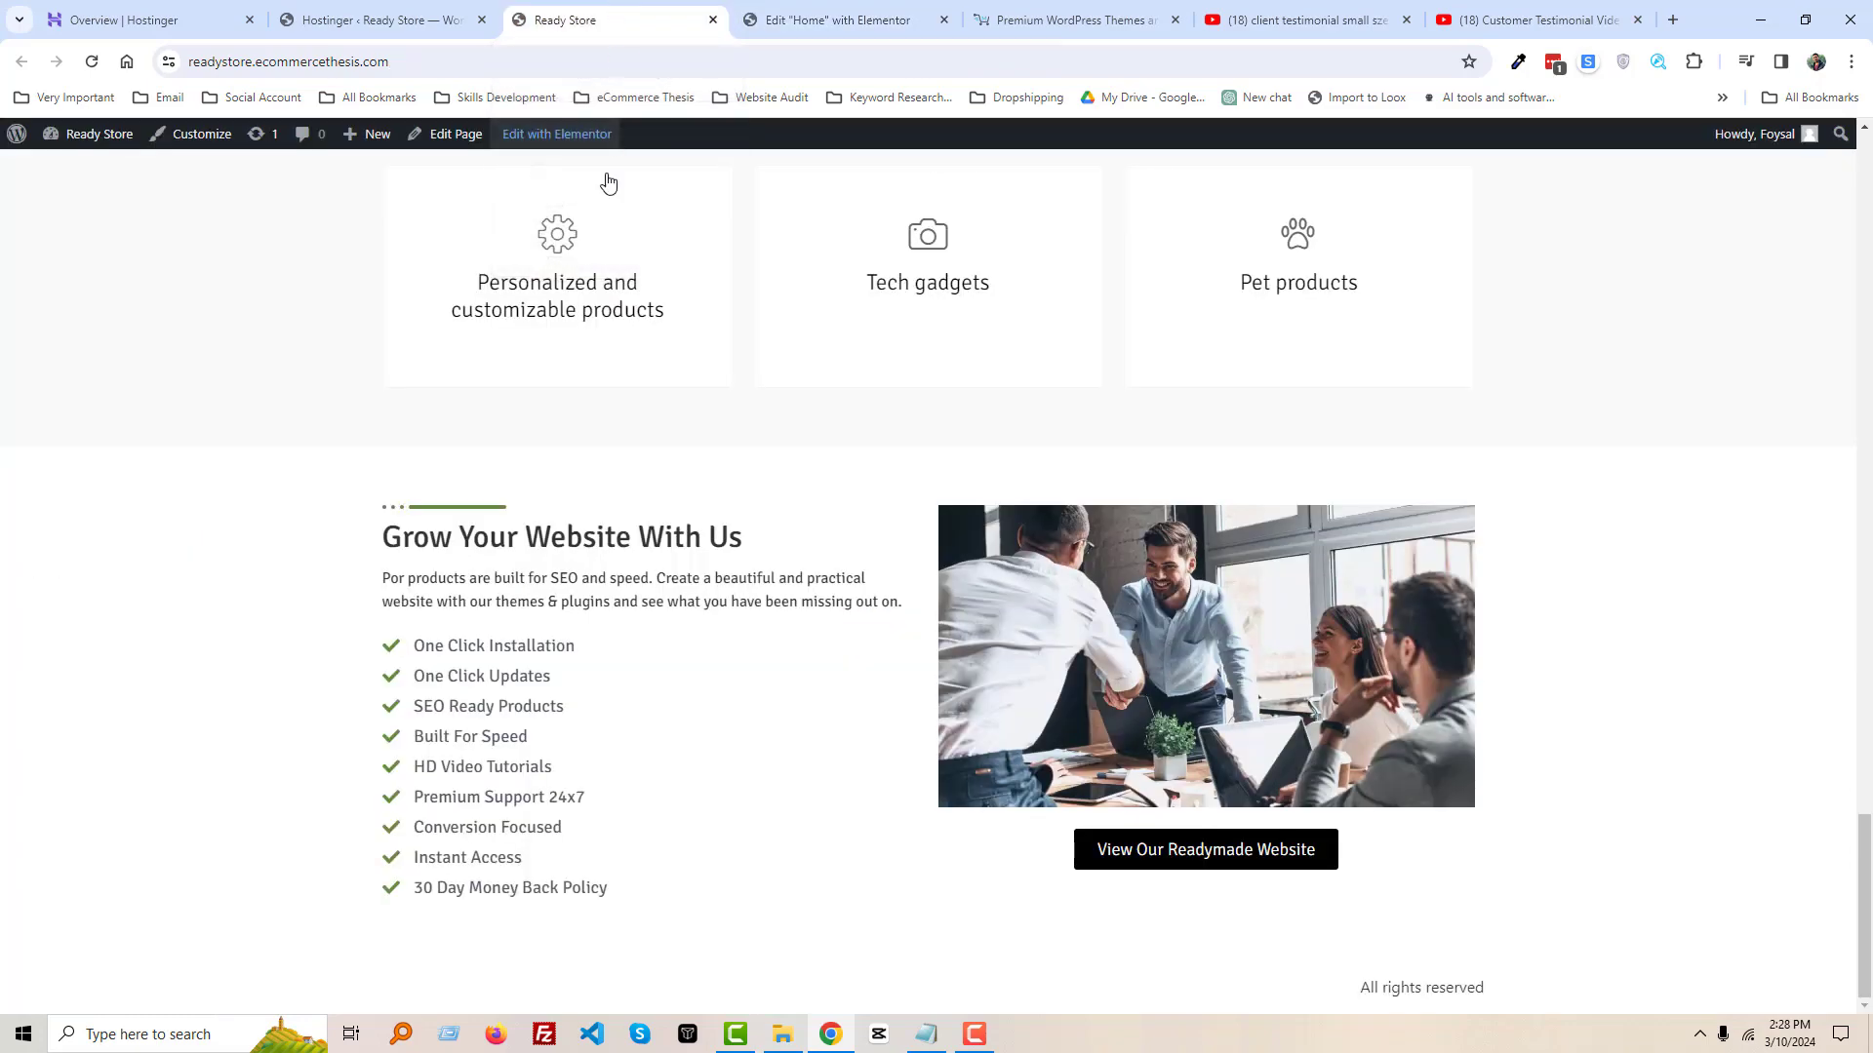
pyautogui.scroll(4, 306, 255)
pyautogui.scroll(5, 366, 264)
pyautogui.scroll(10, 412, 274)
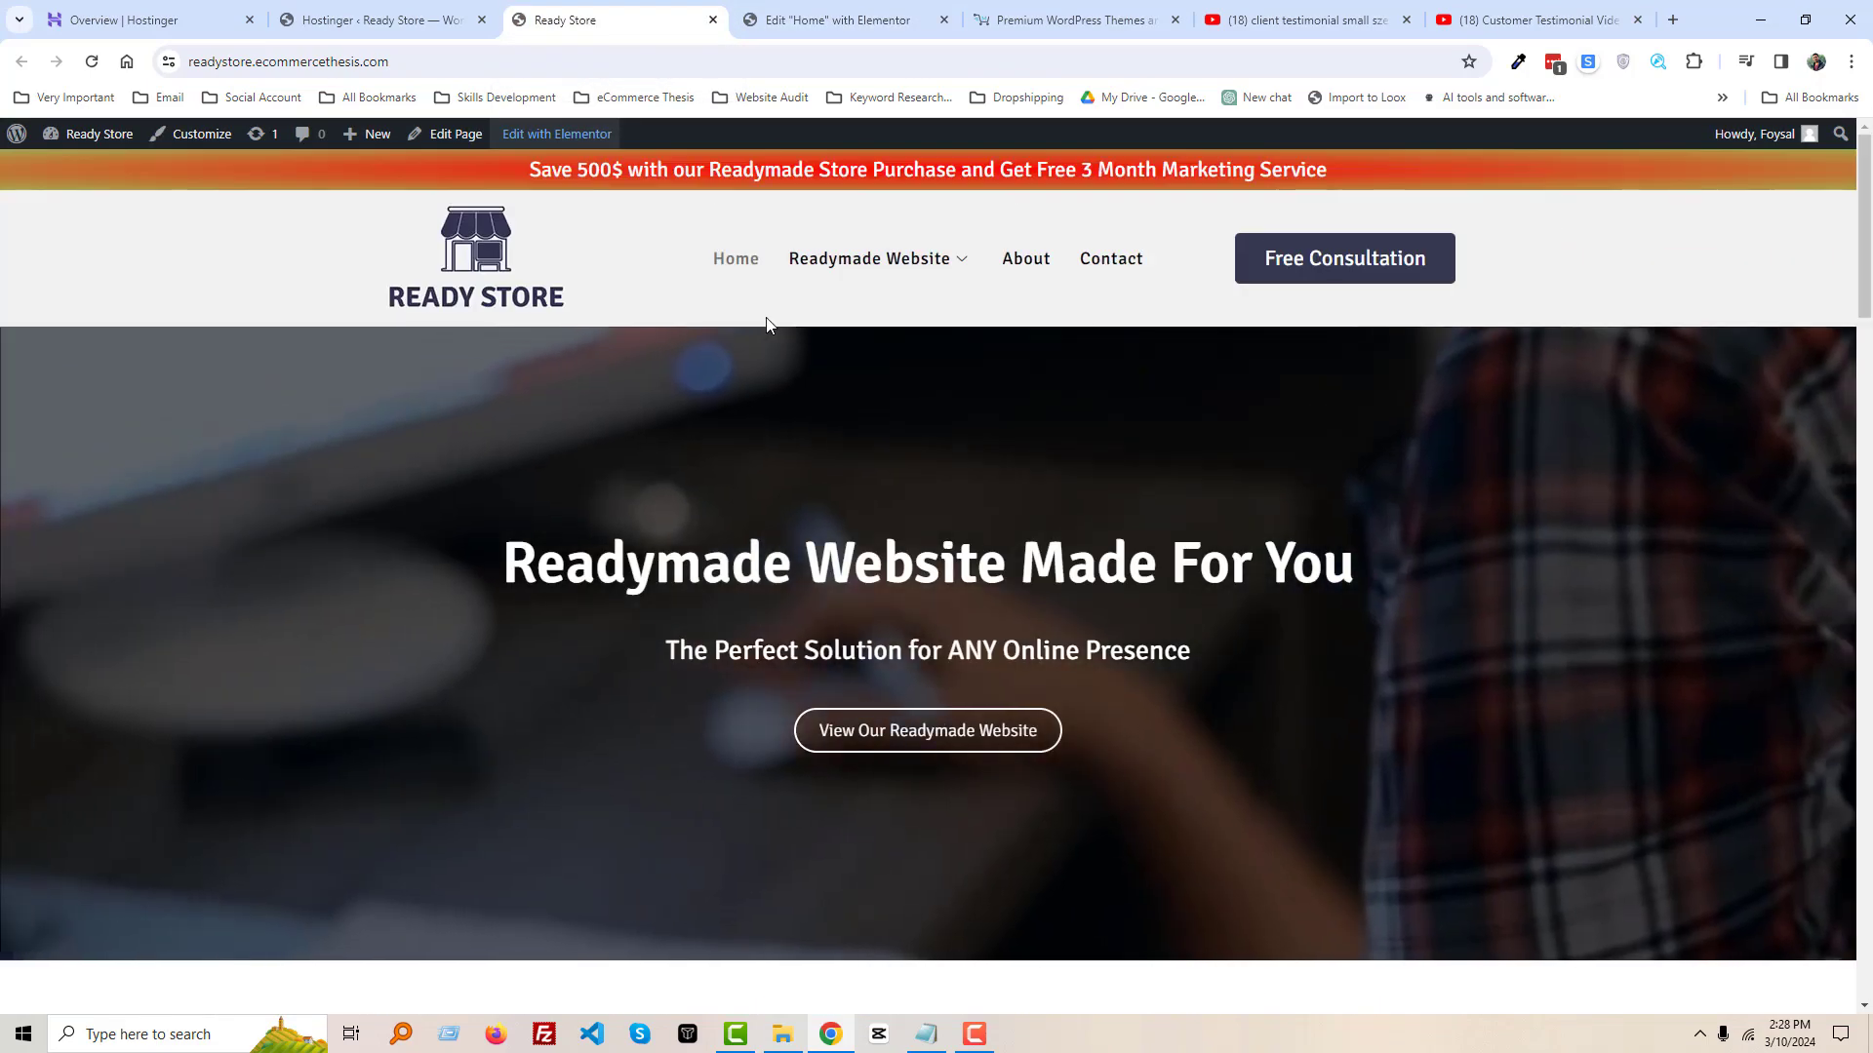
pyautogui.rightClick(65, 255)
pyautogui.click(134, 335)
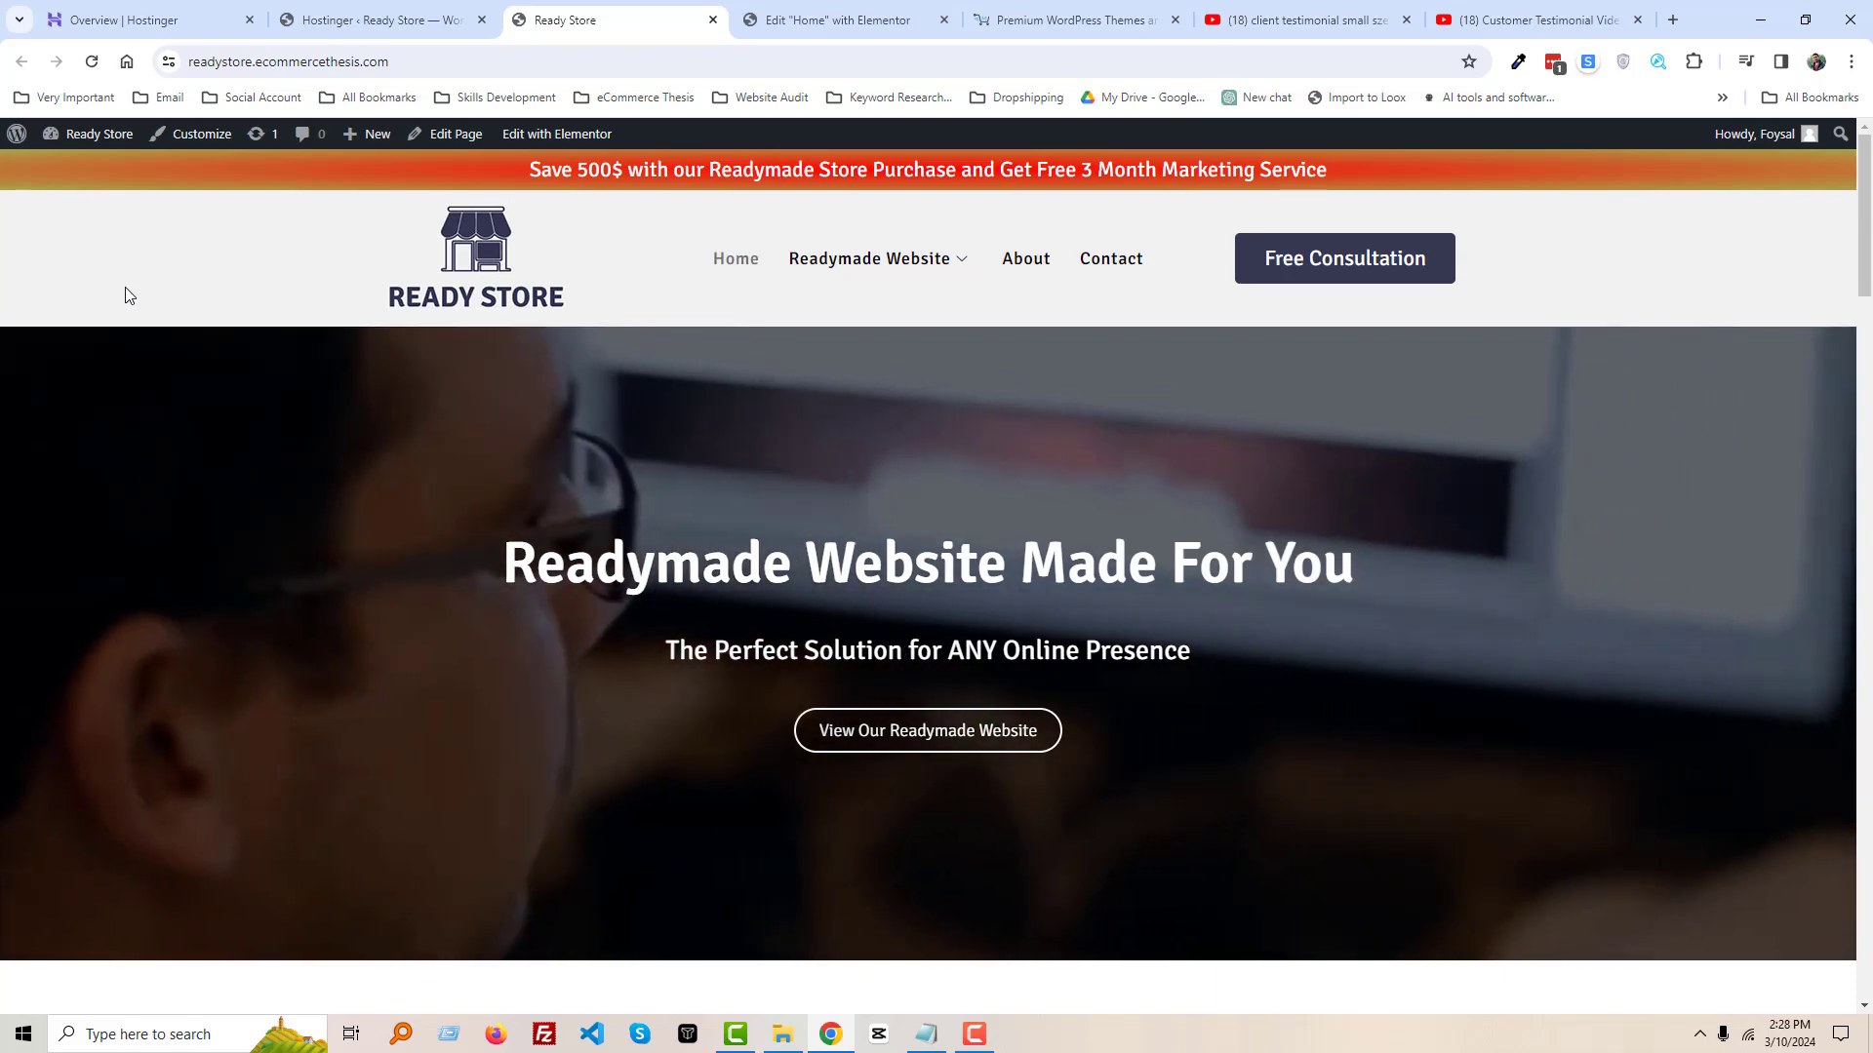
pyautogui.scroll(-3, 125, 297)
pyautogui.scroll(-2, 133, 331)
pyautogui.scroll(-3, 151, 390)
pyautogui.scroll(-2, 158, 401)
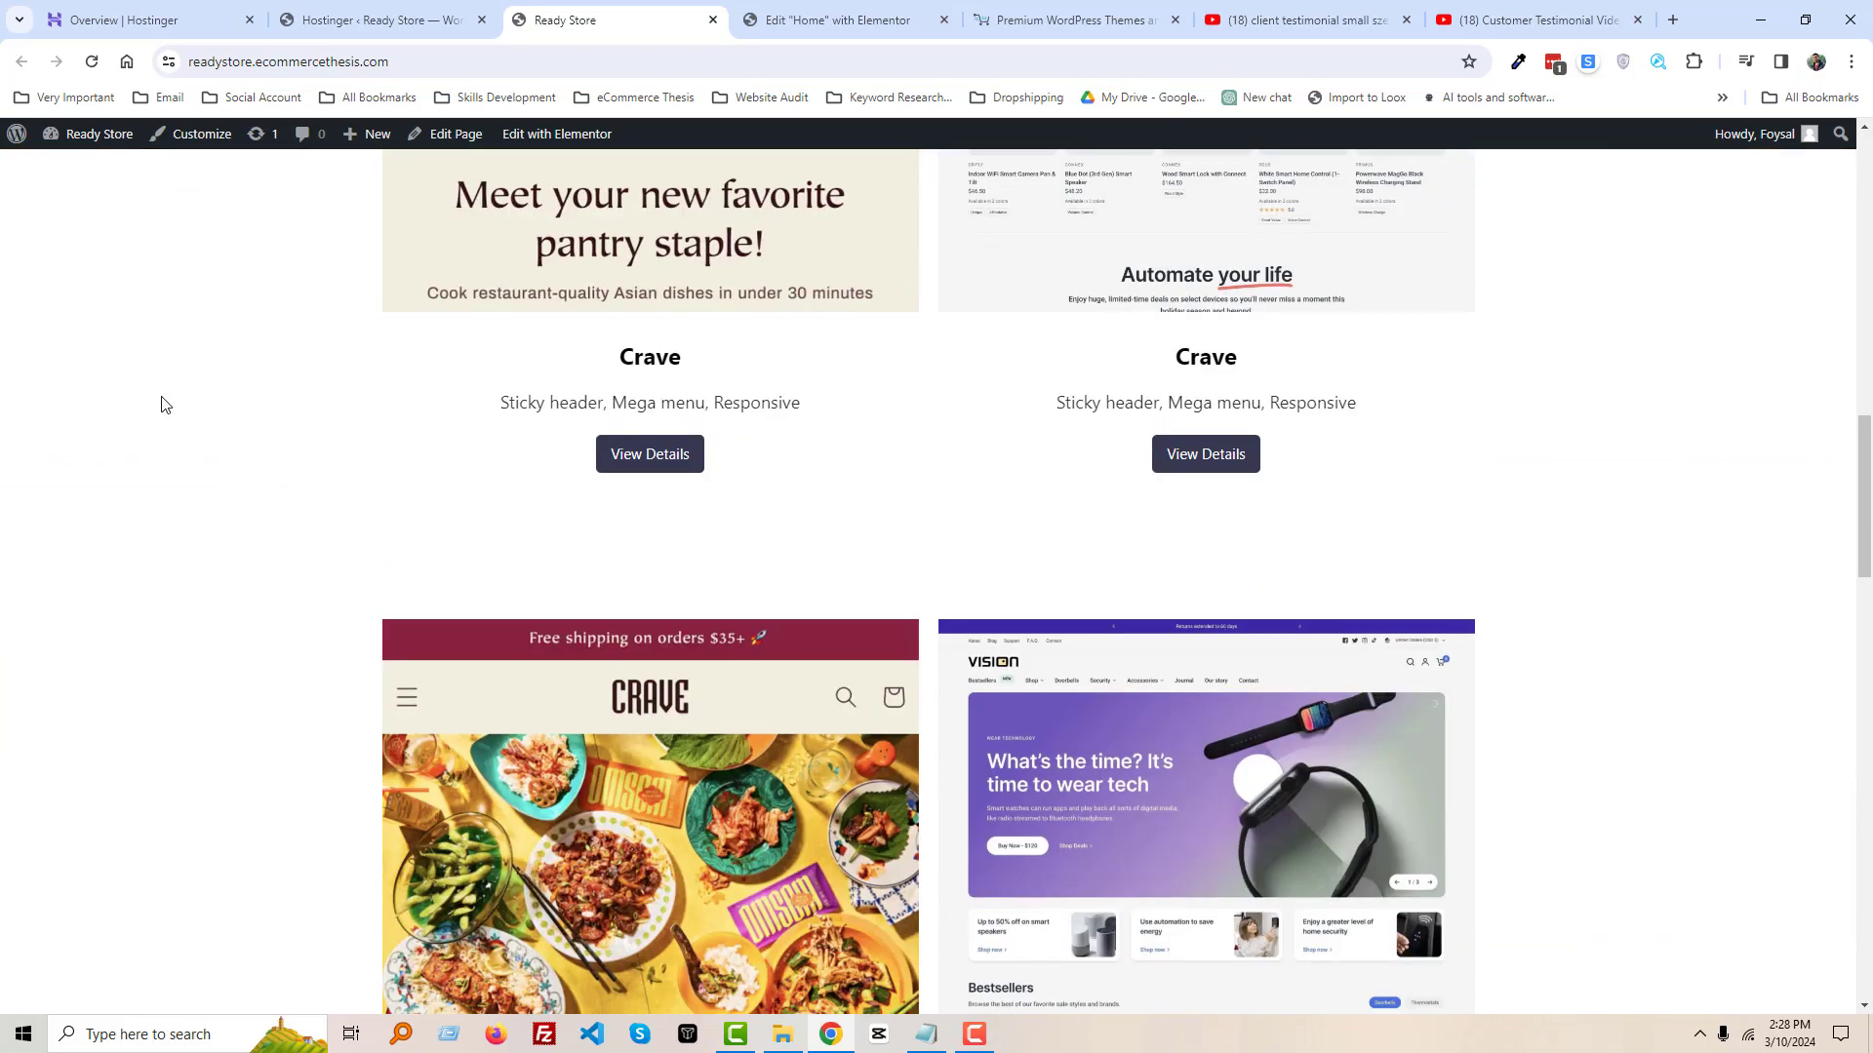
pyautogui.scroll(-3, 165, 406)
pyautogui.scroll(-2, 167, 406)
pyautogui.scroll(-3, 172, 406)
pyautogui.scroll(-3, 390, 399)
pyautogui.scroll(-2, 812, 484)
pyautogui.scroll(-2, 698, 531)
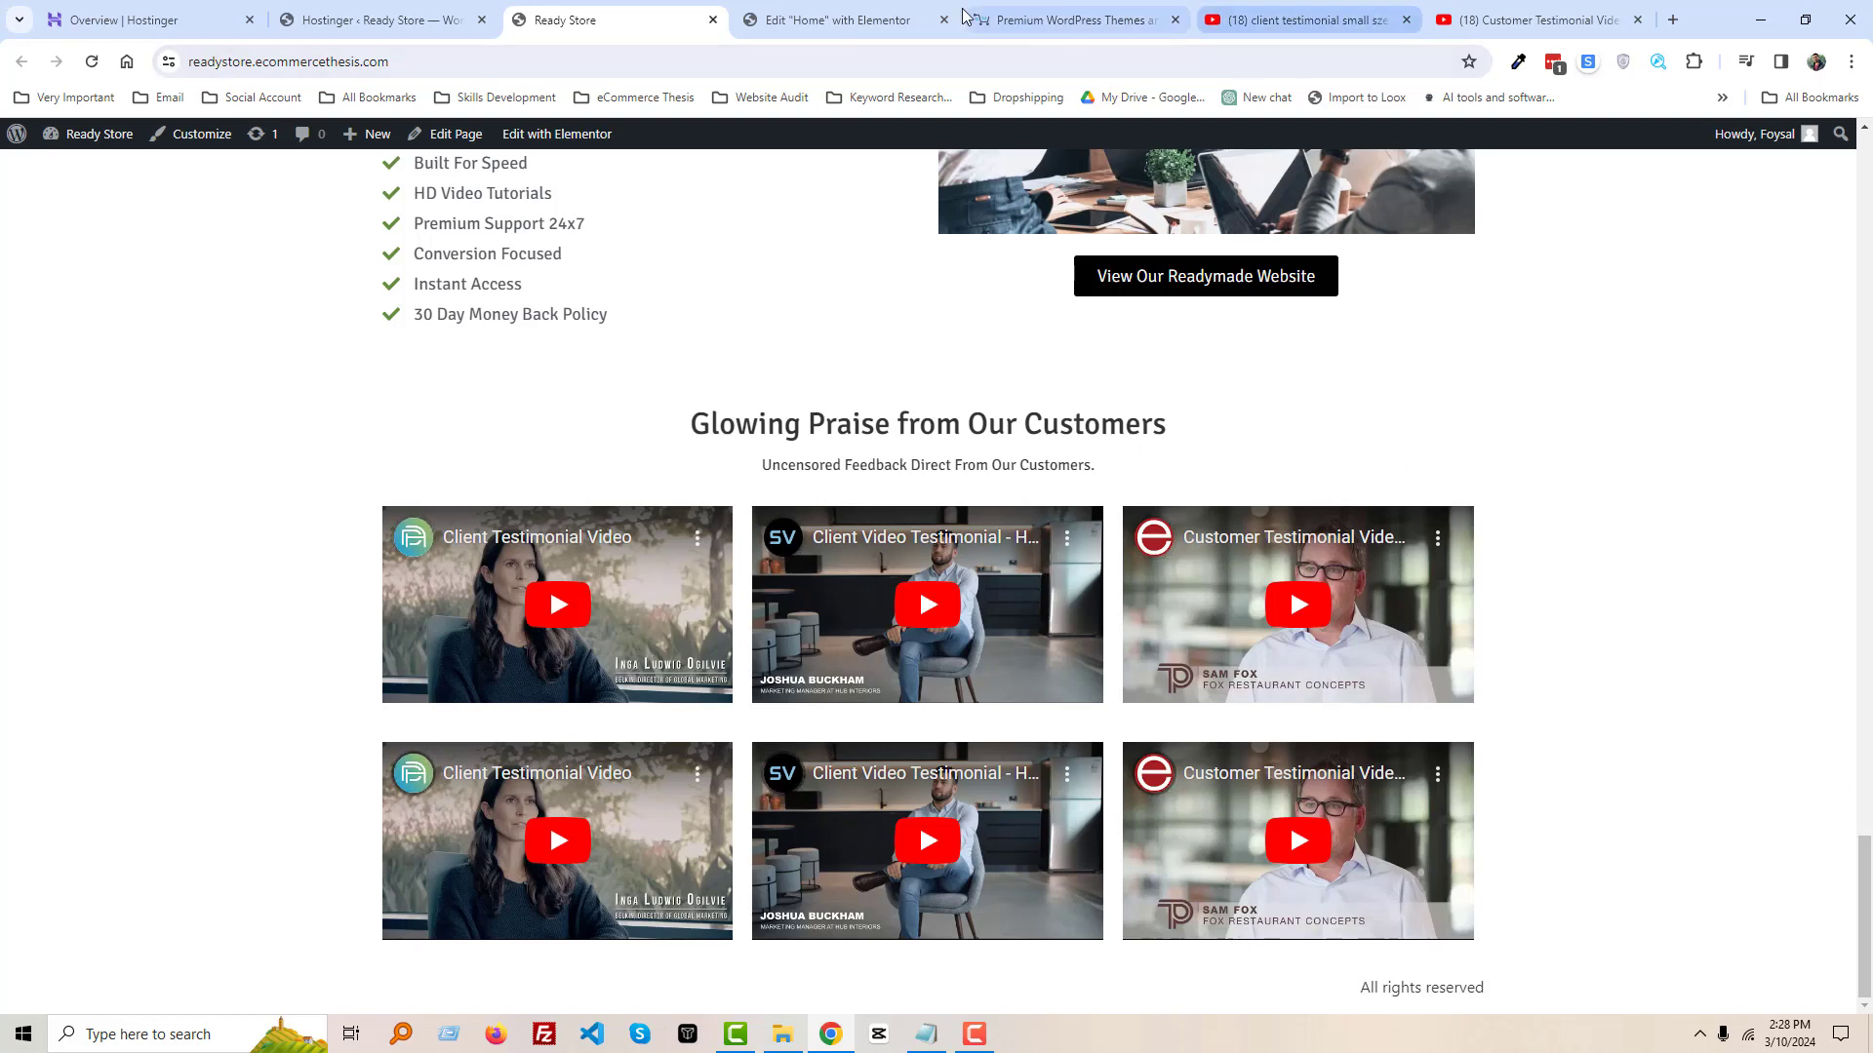
# Select the first testimonial video, toggle Image Overlay on and off, then show its YouTube link
pyautogui.click(804, 19)
pyautogui.moveTo(702, 300)
pyautogui.click(869, 221)
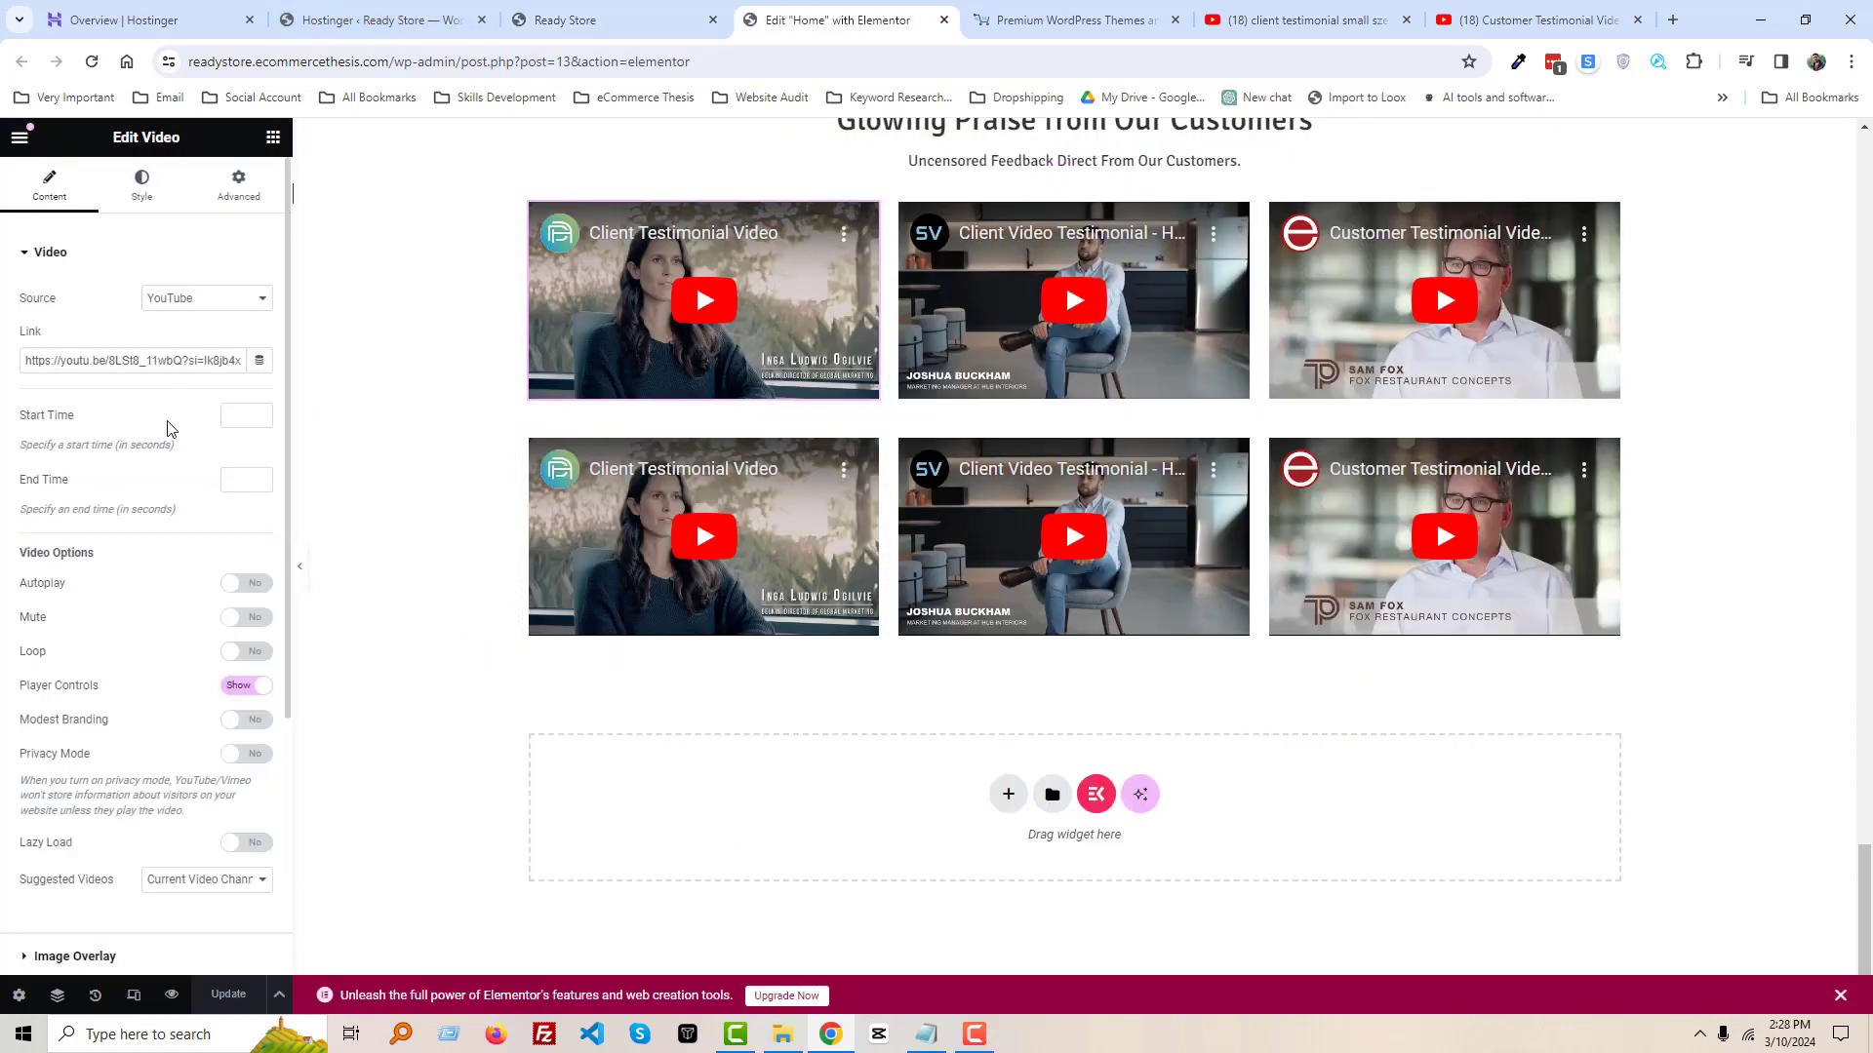
pyautogui.scroll(-1, 133, 660)
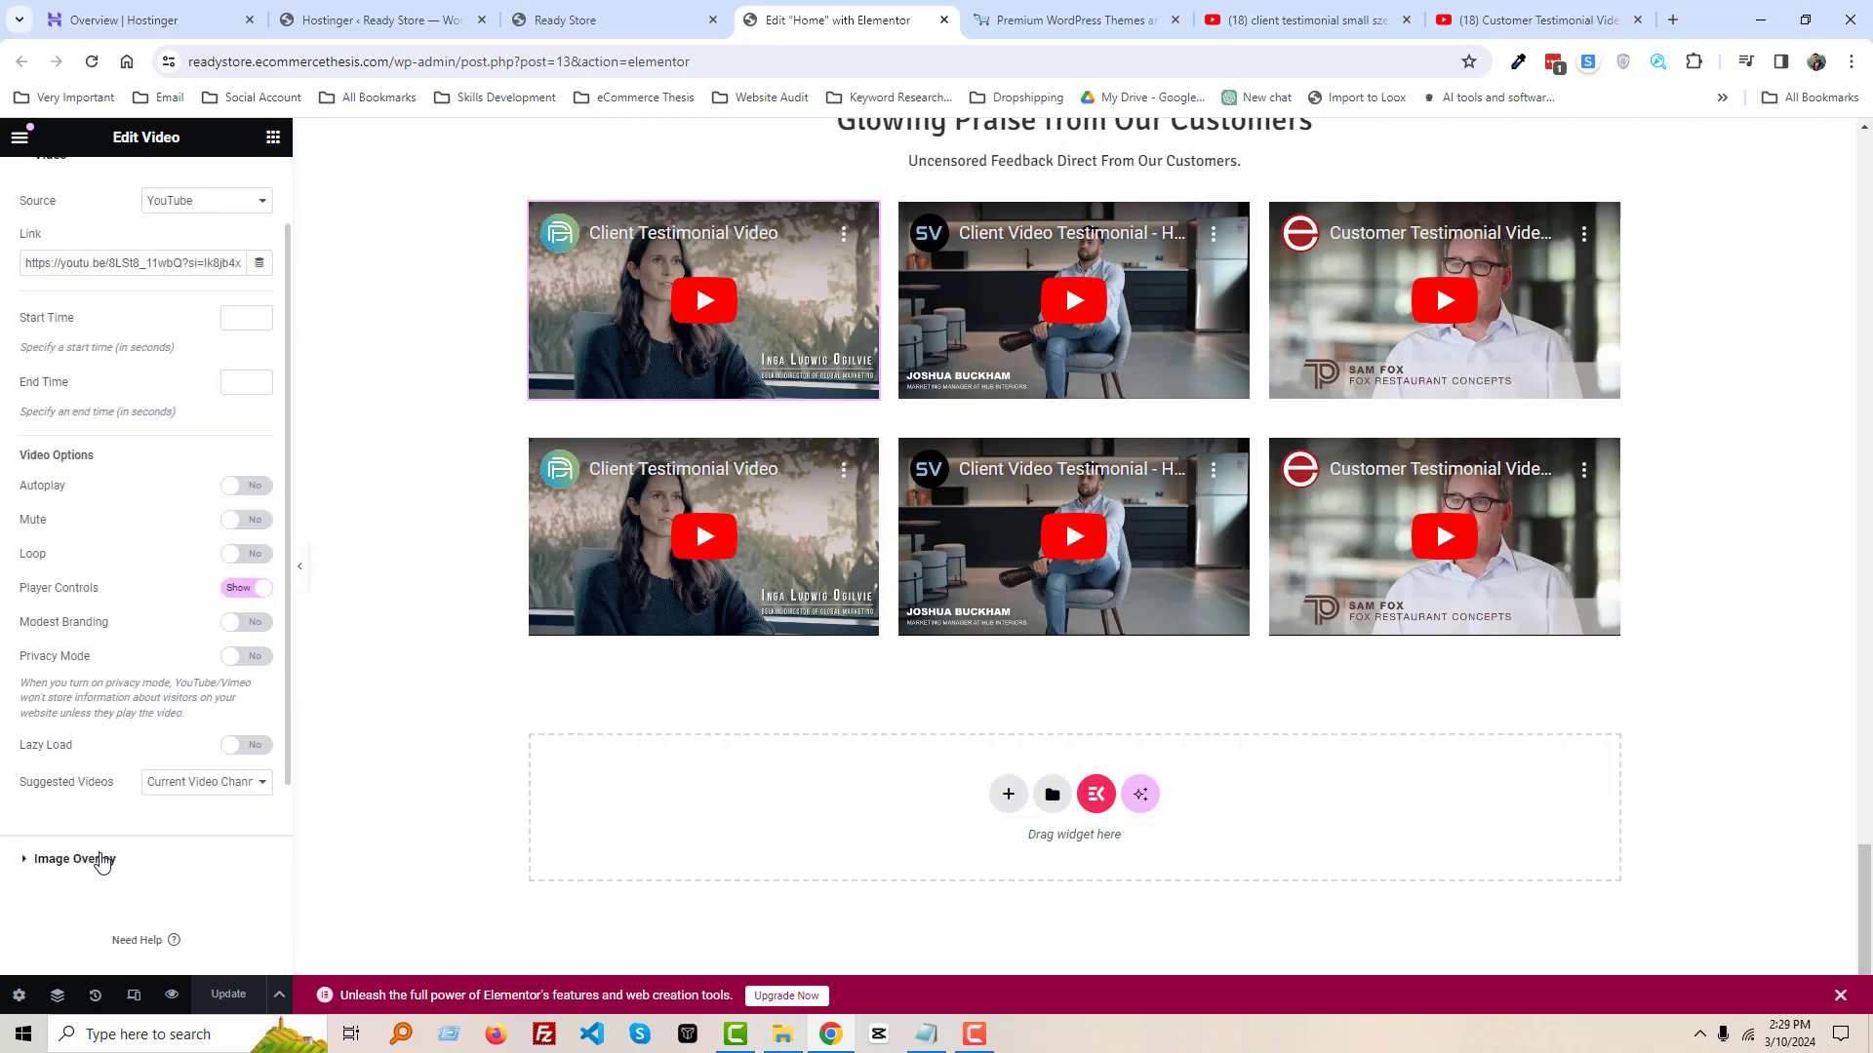
pyautogui.click(101, 863)
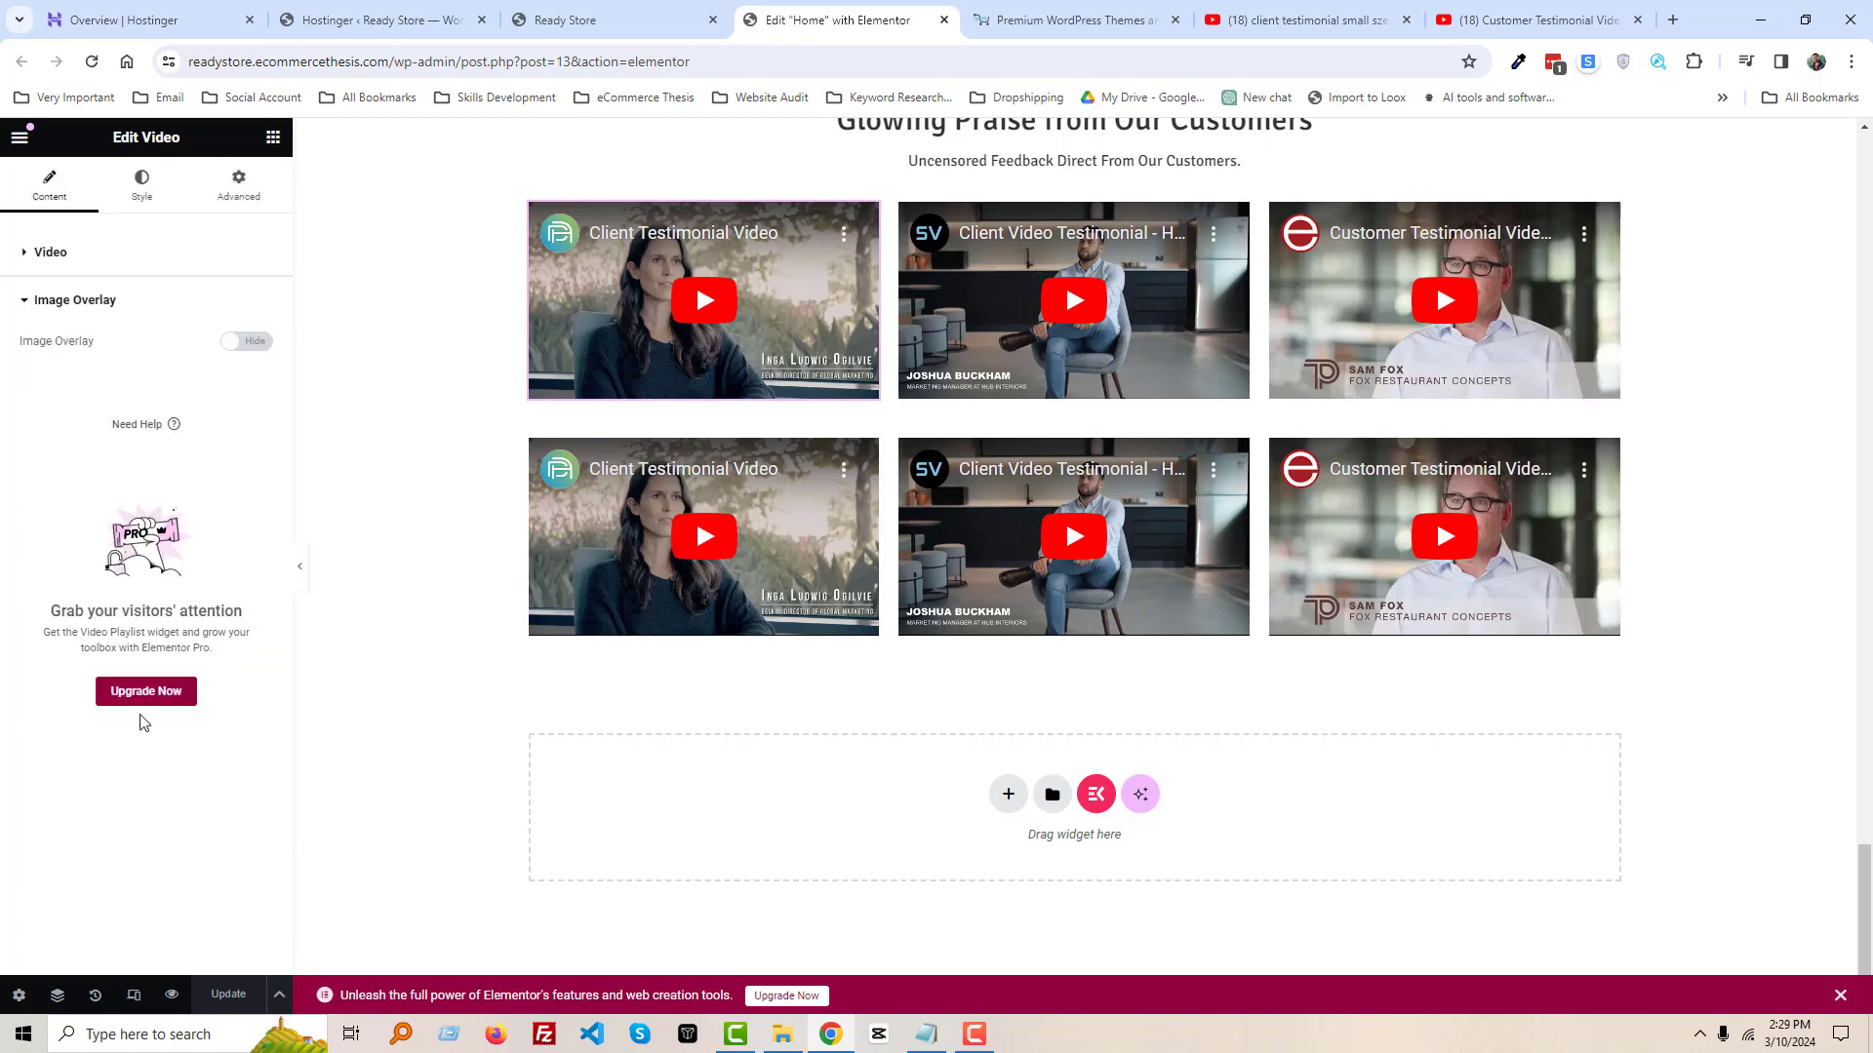
pyautogui.click(245, 341)
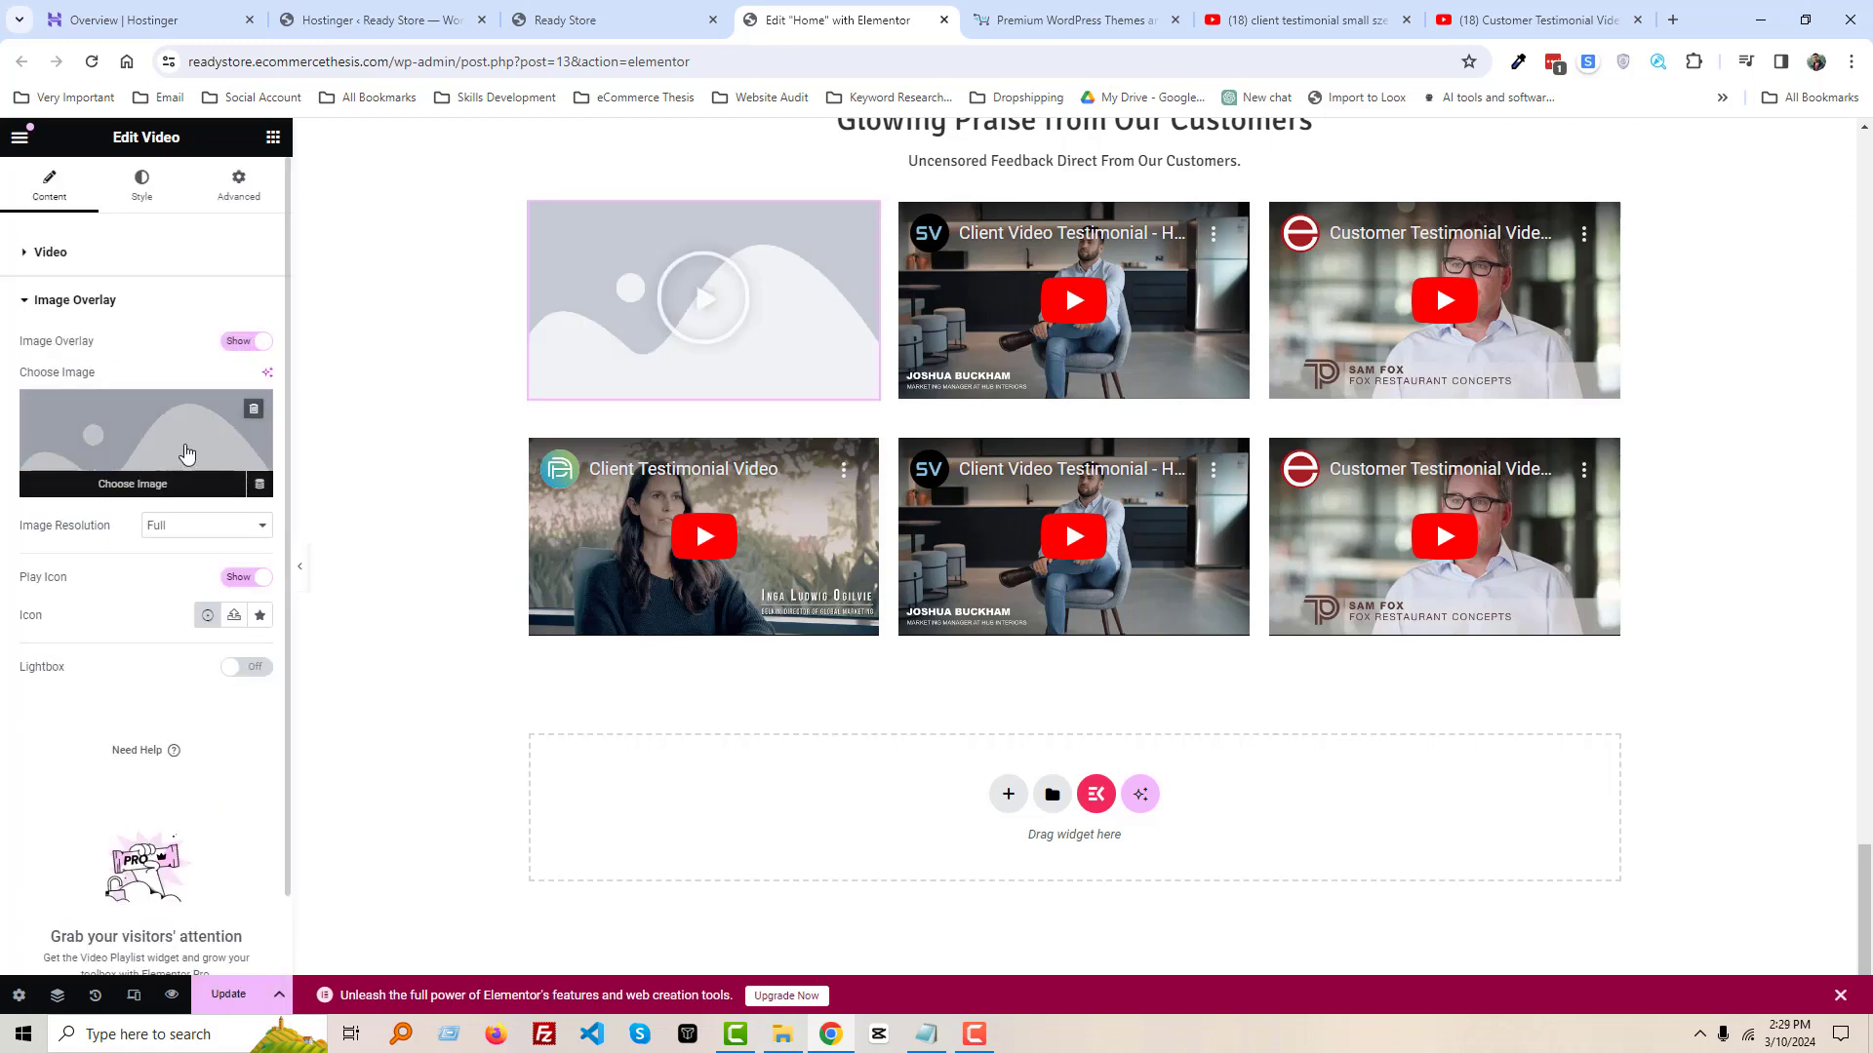
pyautogui.click(235, 342)
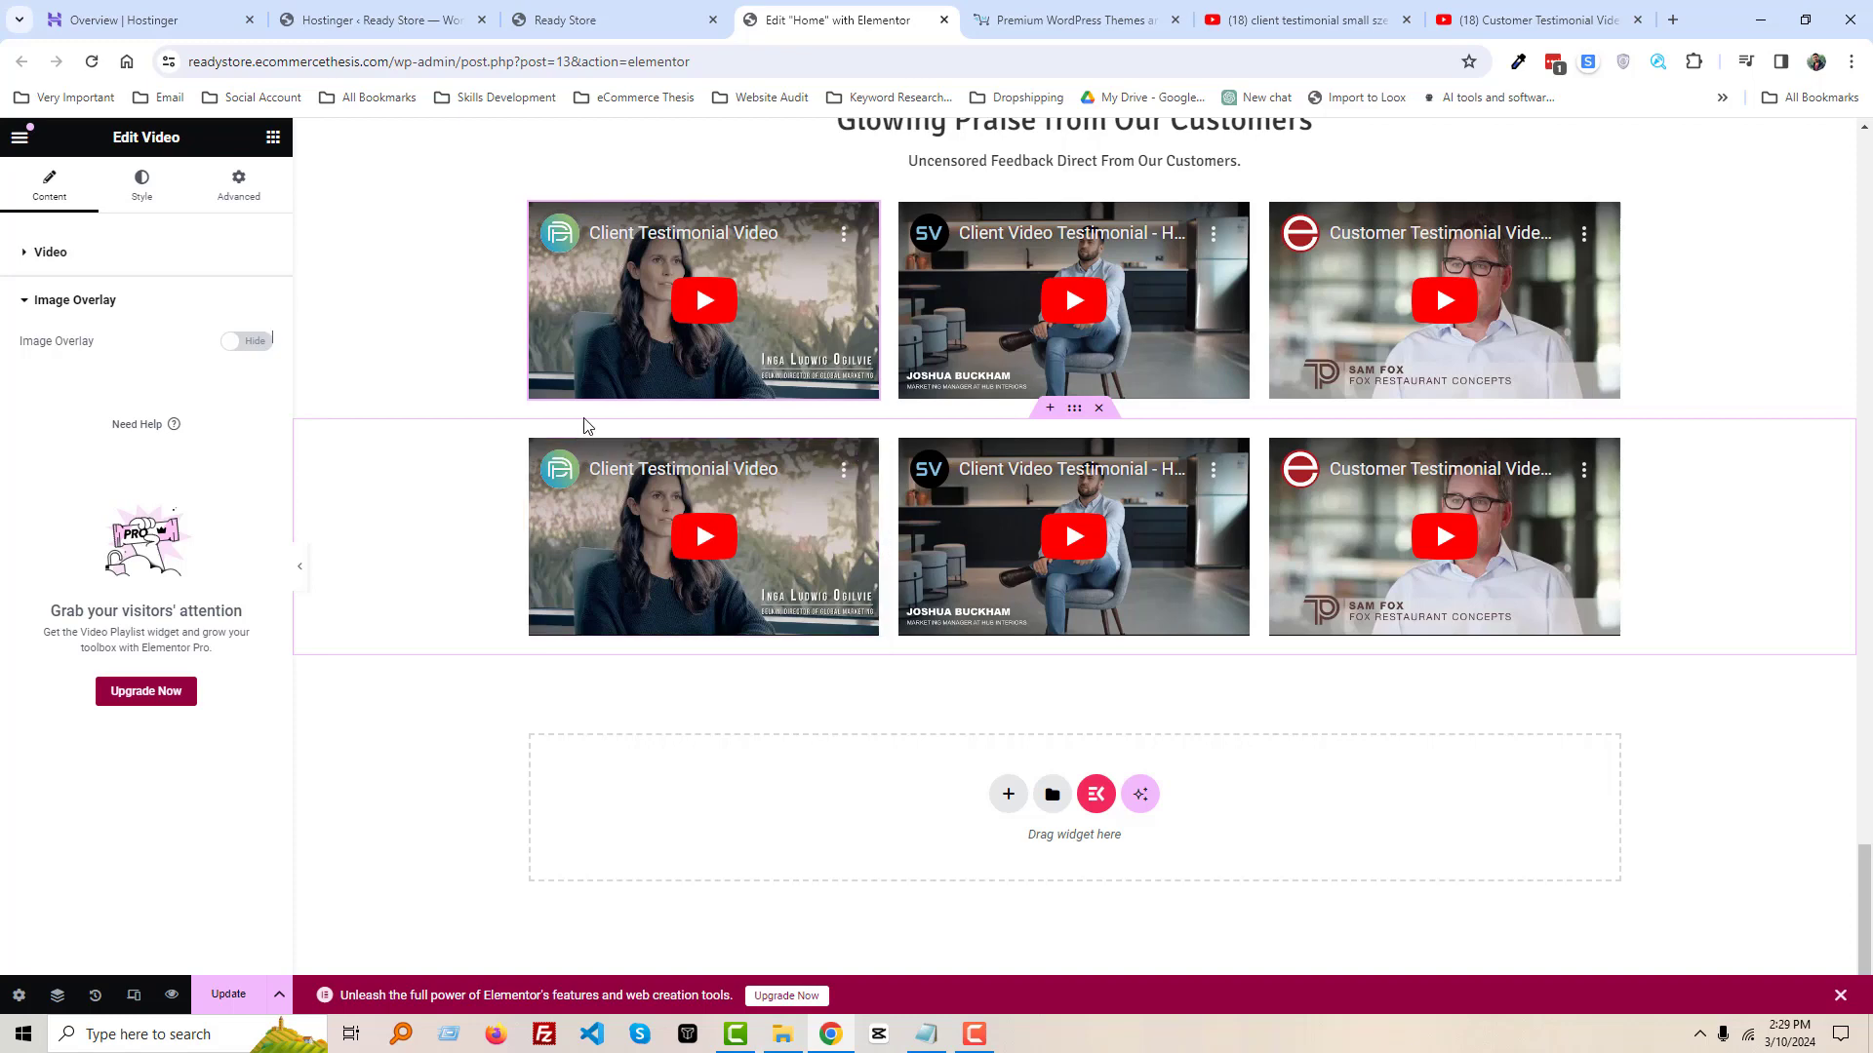
pyautogui.click(76, 255)
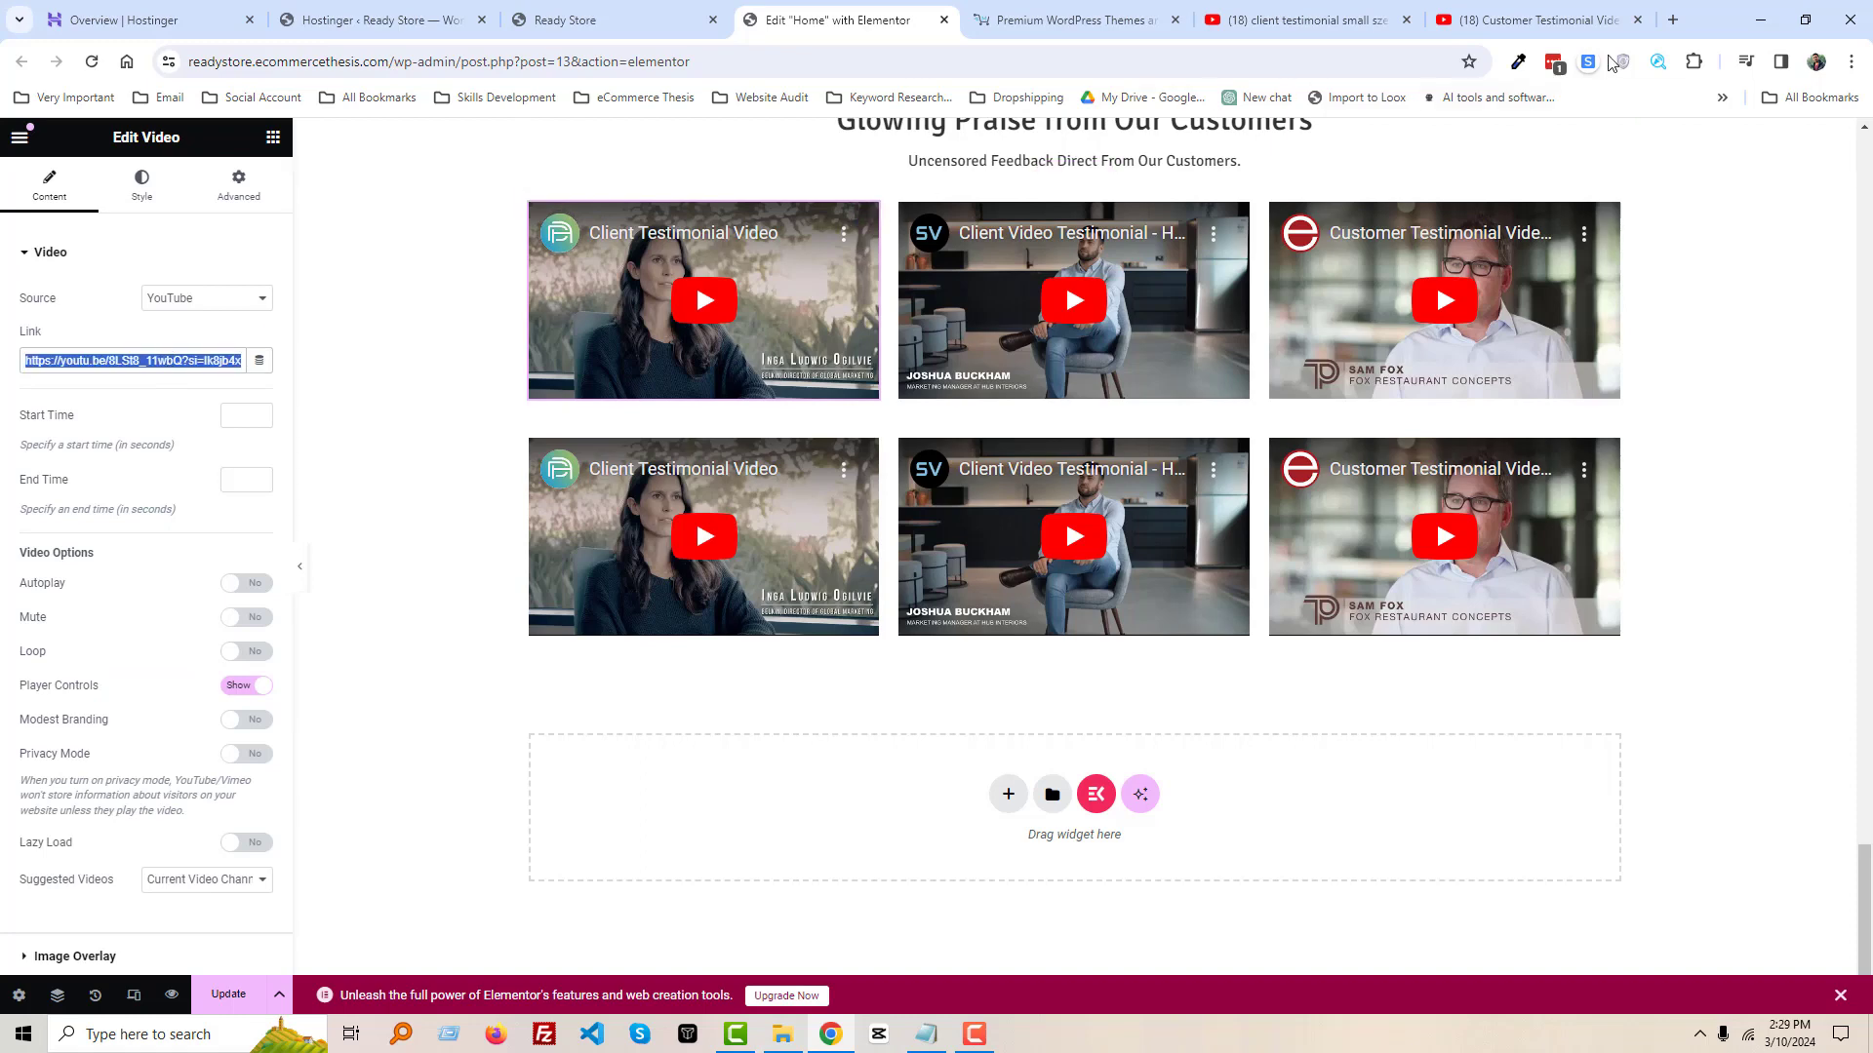
# Load youtubethumbnaildownloader.com in a new tab and paste the first video's YouTube link
pyautogui.click(1674, 19)
pyautogui.write('youtube.com')
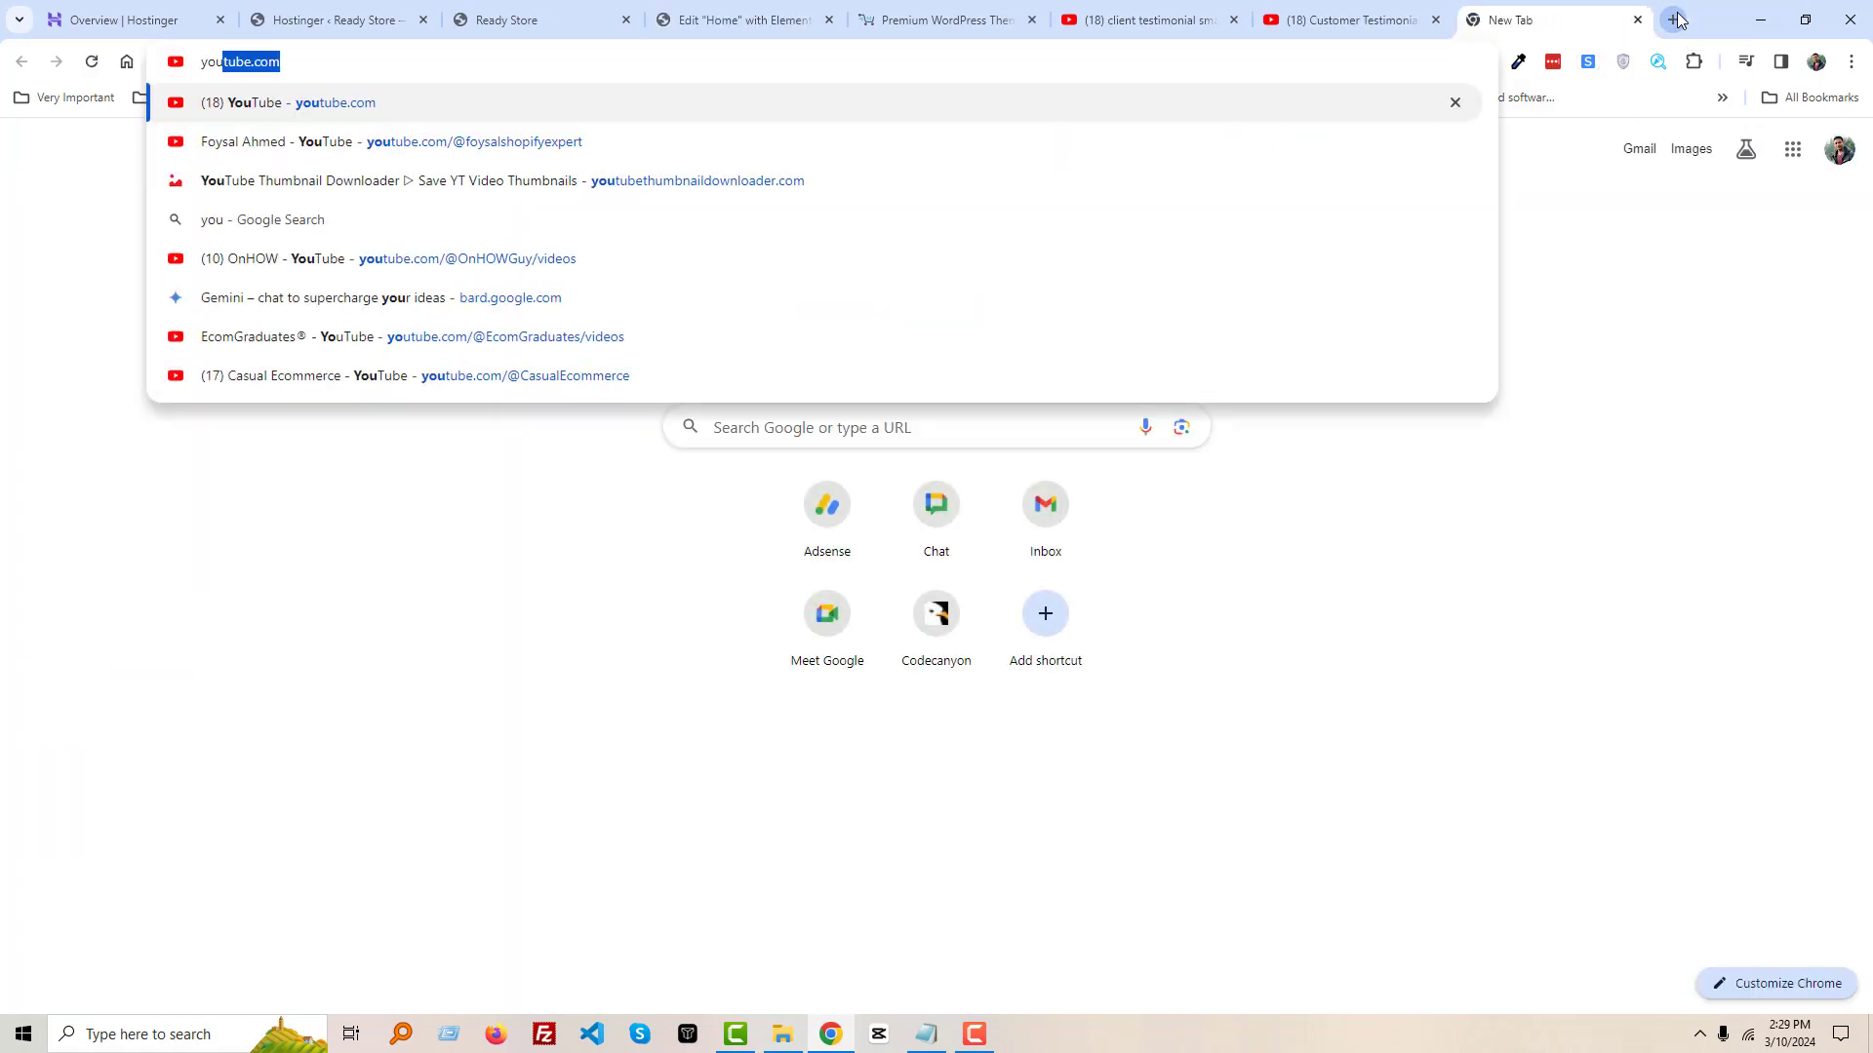
pyautogui.press('Down')
pyautogui.press('Down')
pyautogui.press('Return')
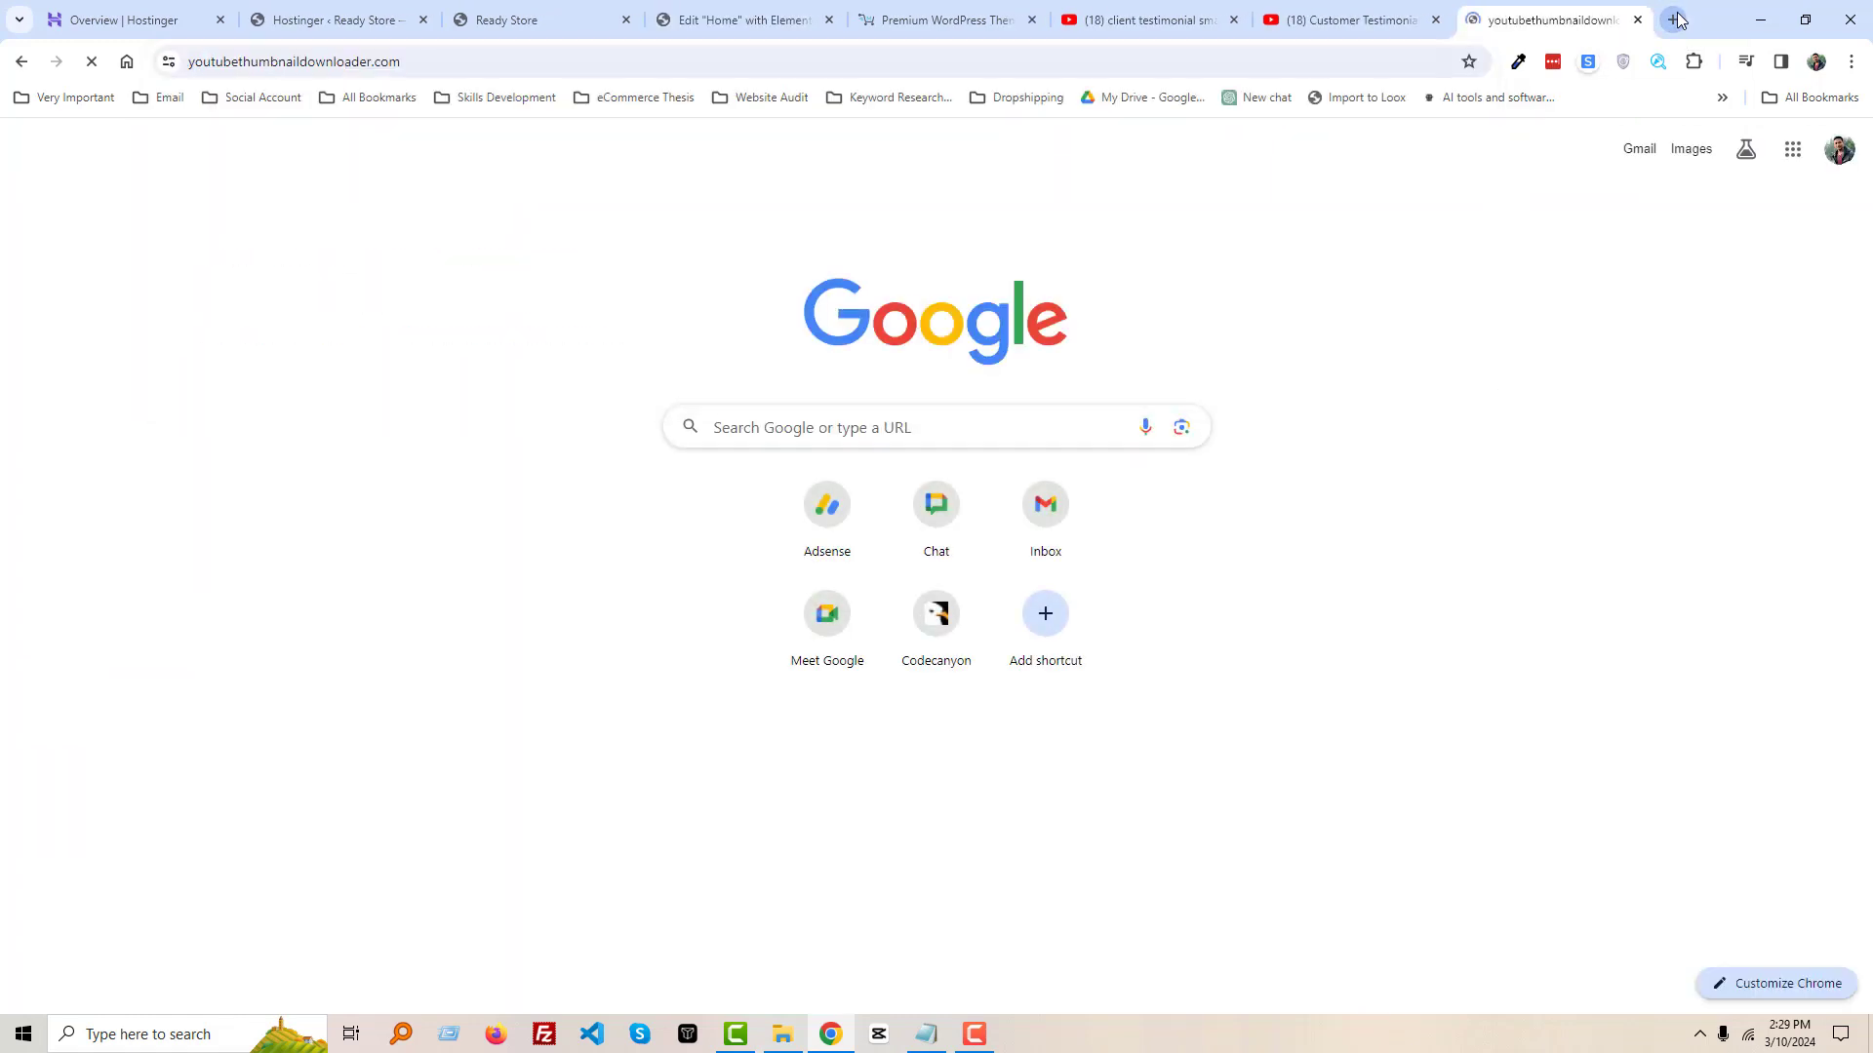
pyautogui.click(1018, 275)
pyautogui.hotkey('ctrl', 'v')
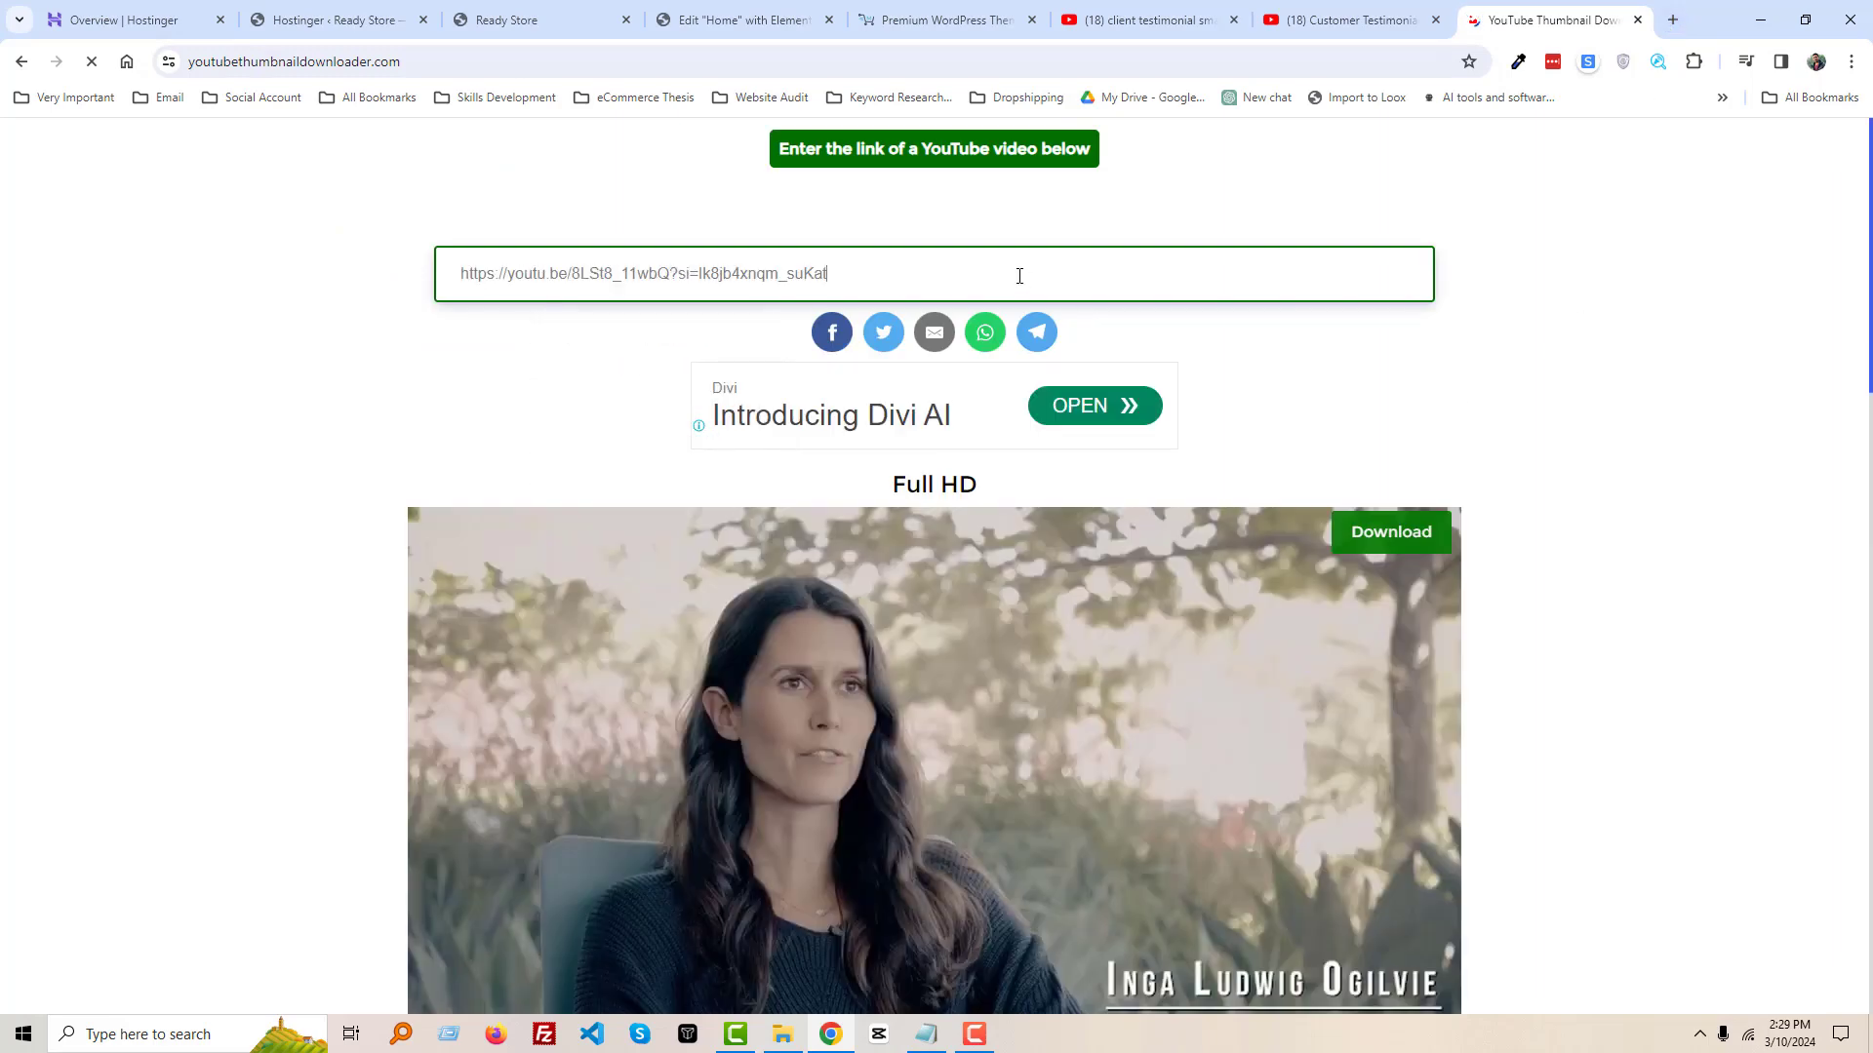
# Save the Full HD thumbnail image to the computer as a PNG file
pyautogui.rightClick(921, 594)
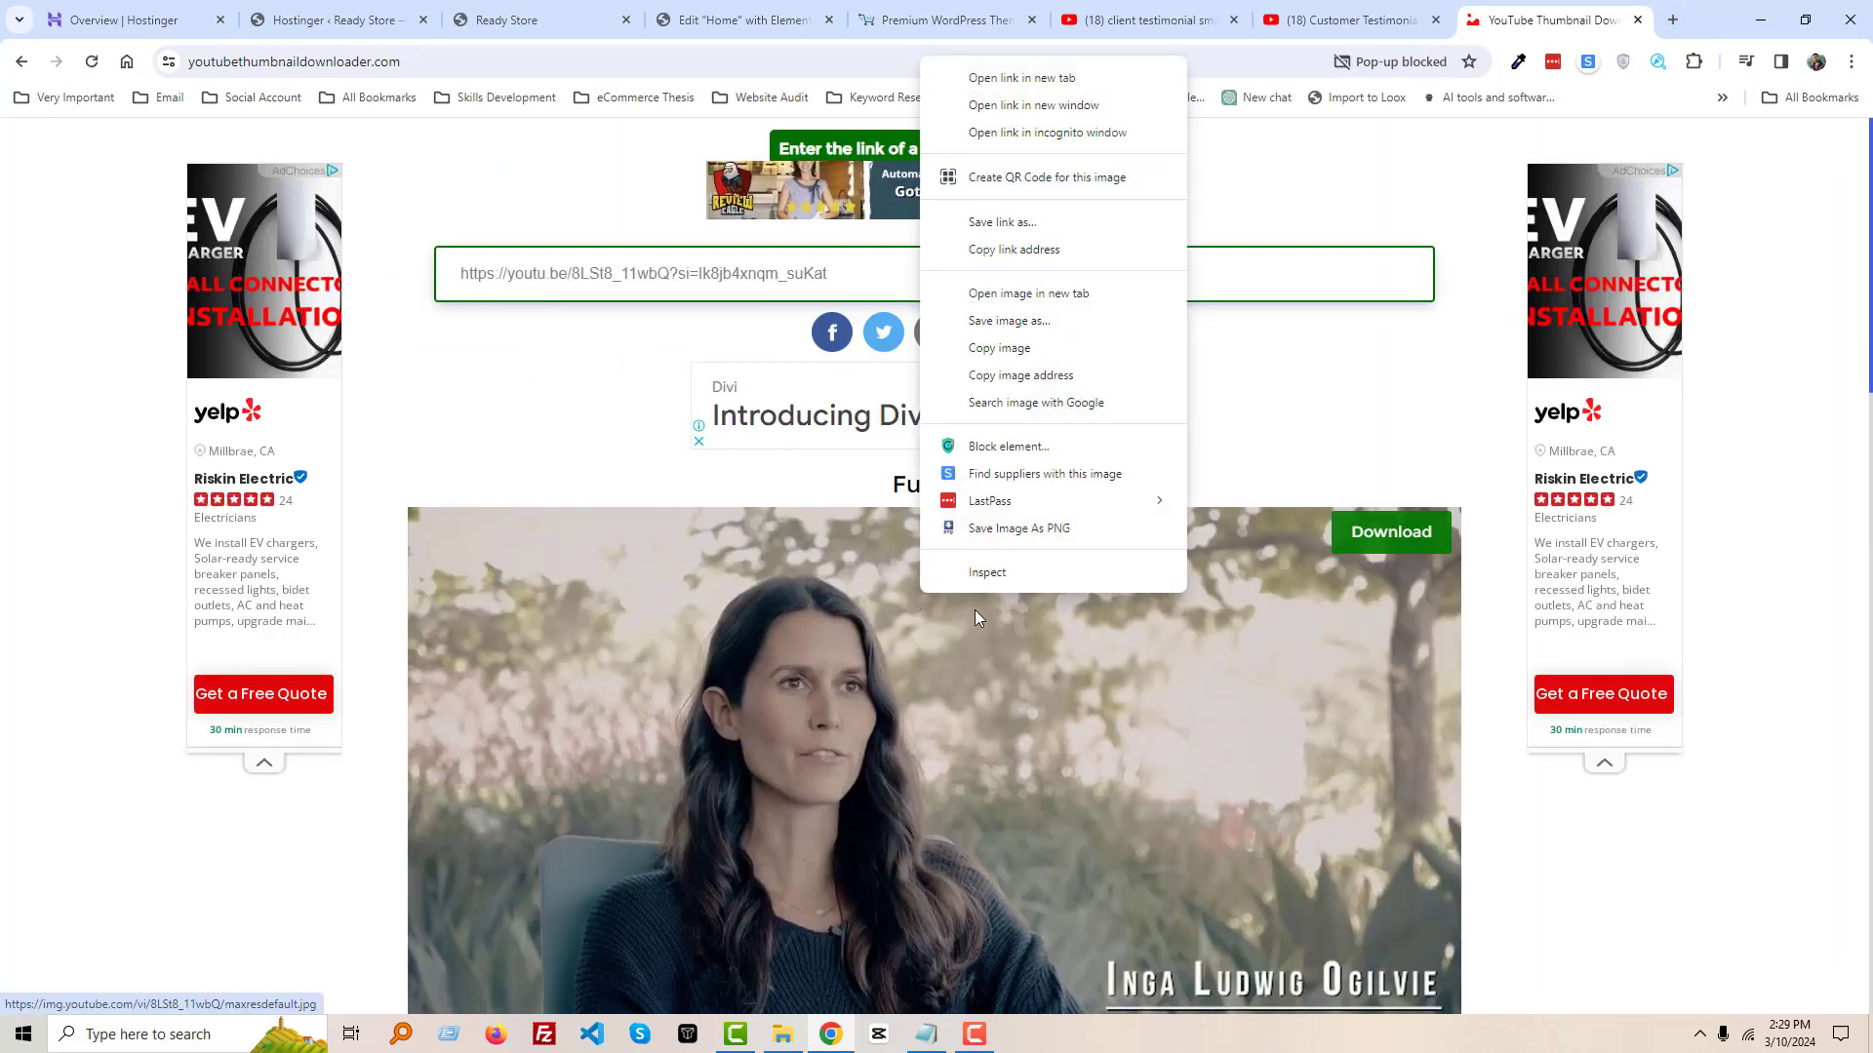
pyautogui.click(1010, 528)
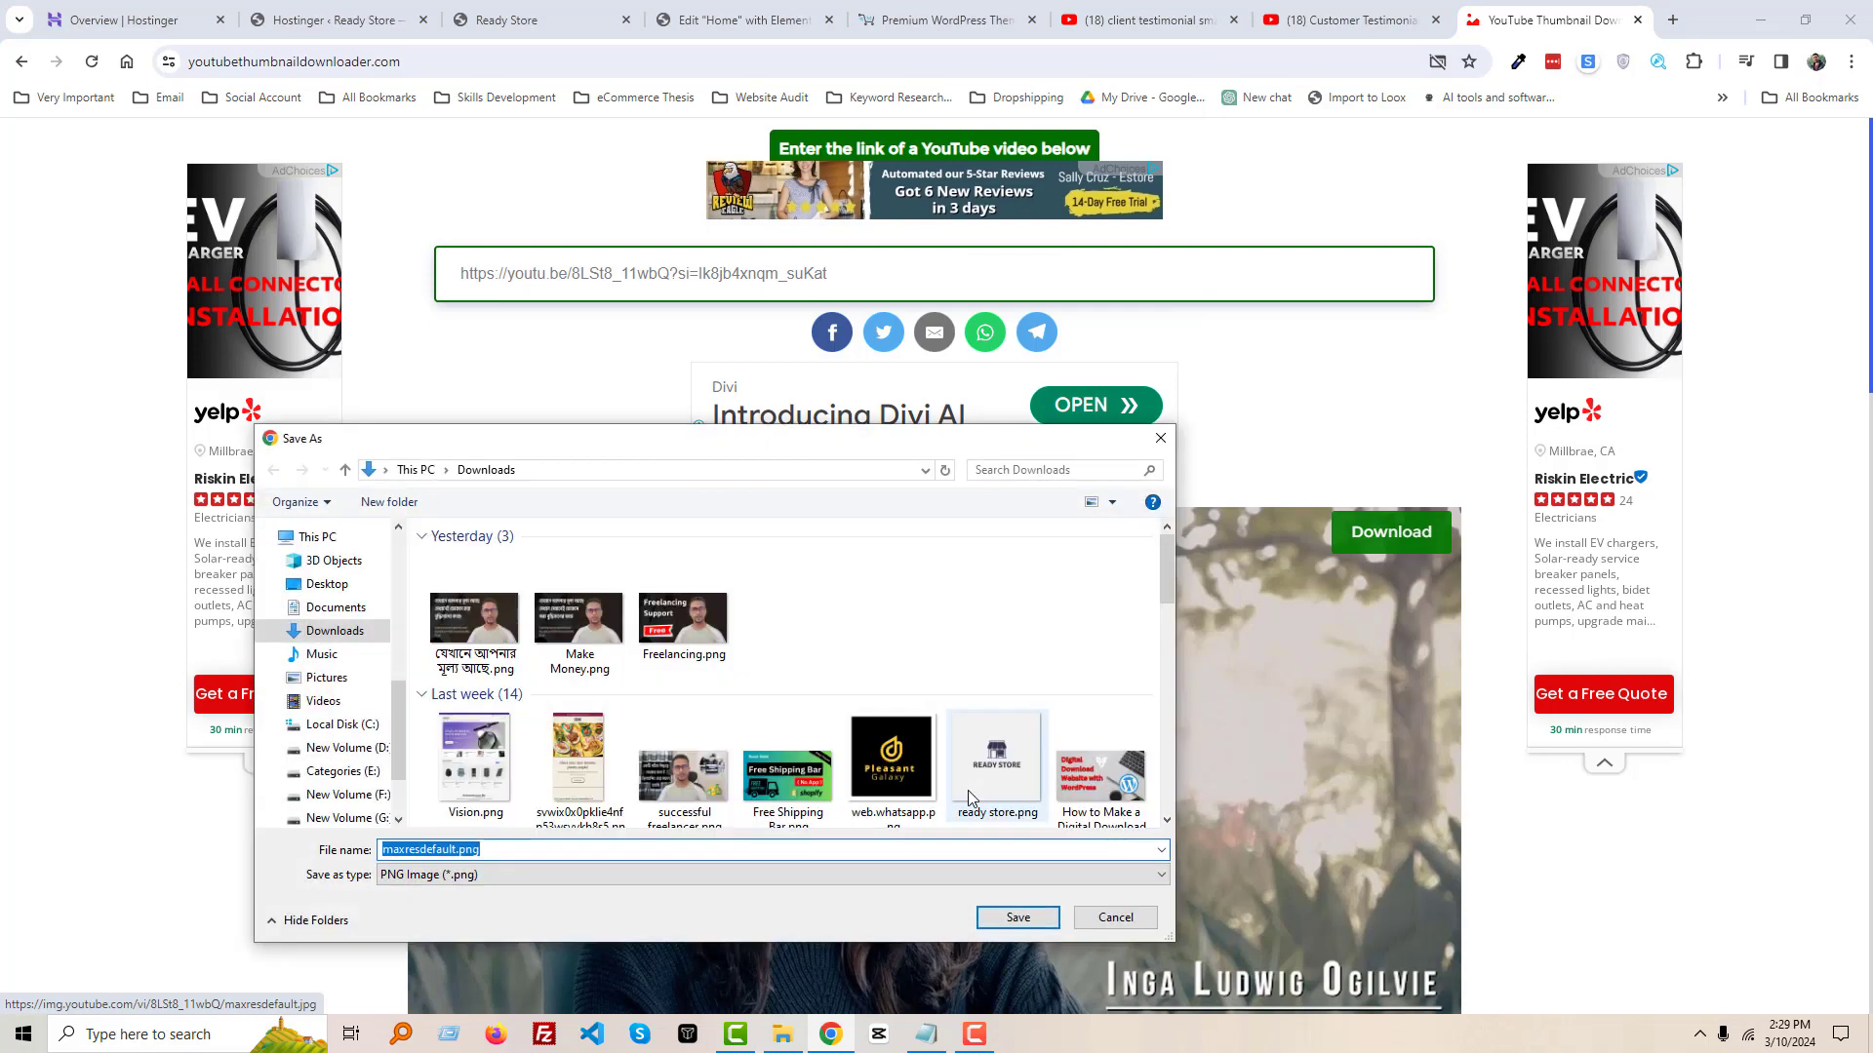
pyautogui.press('Return')
pyautogui.click(1087, 12)
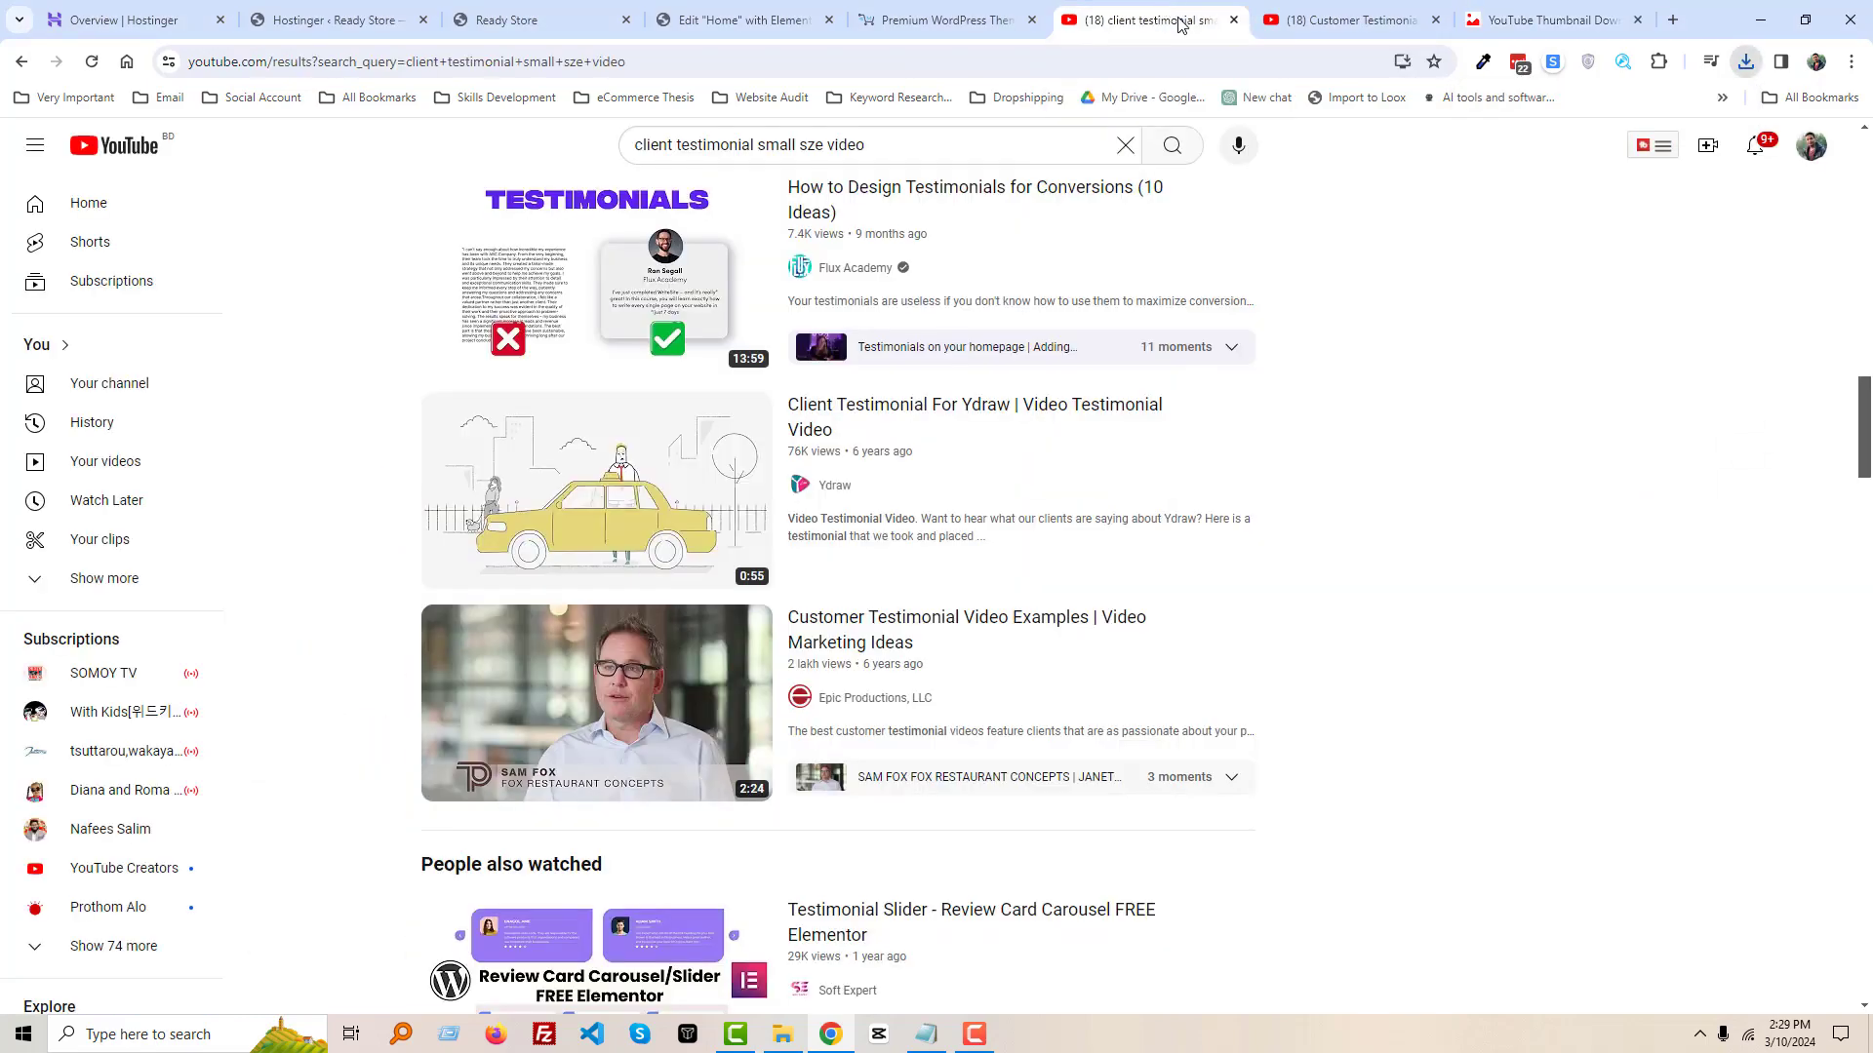
pyautogui.click(370, 11)
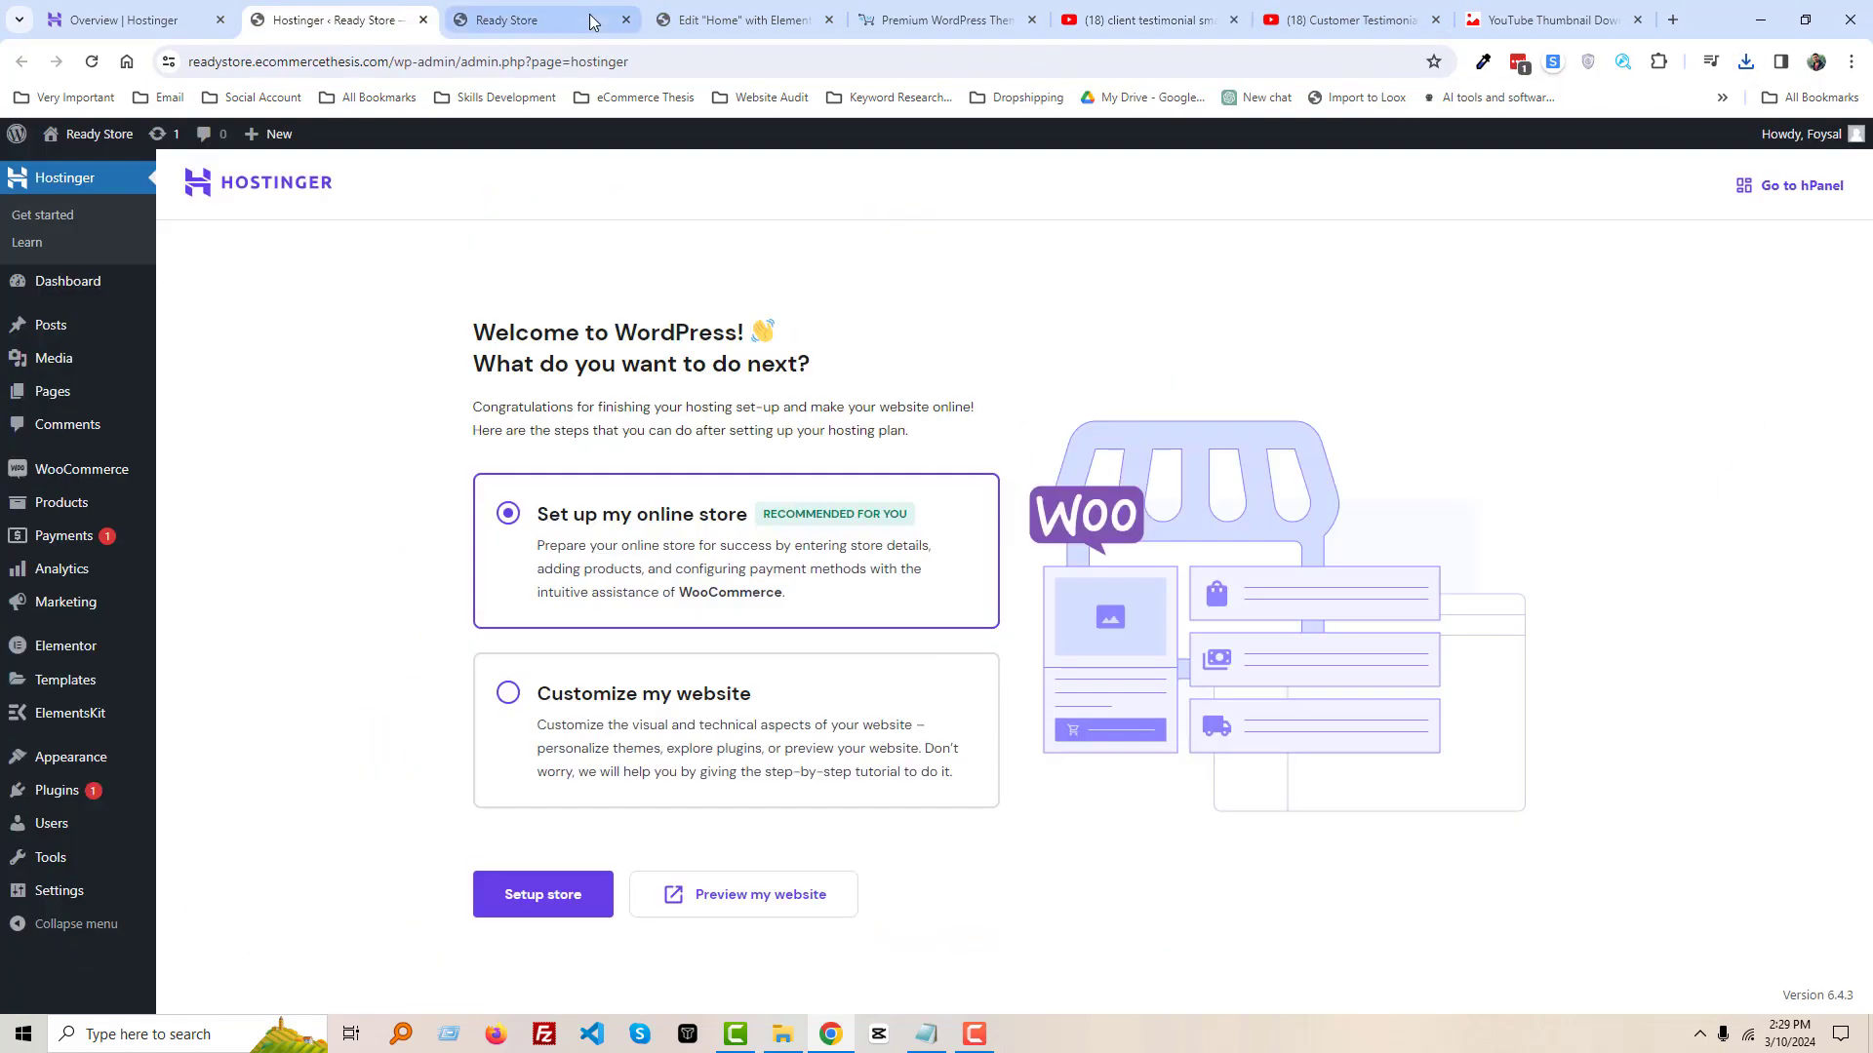
# Turn on Image Overlay and upload maxresdefault.png as the first video's cover image
pyautogui.click(724, 18)
pyautogui.scroll(-3, 201, 733)
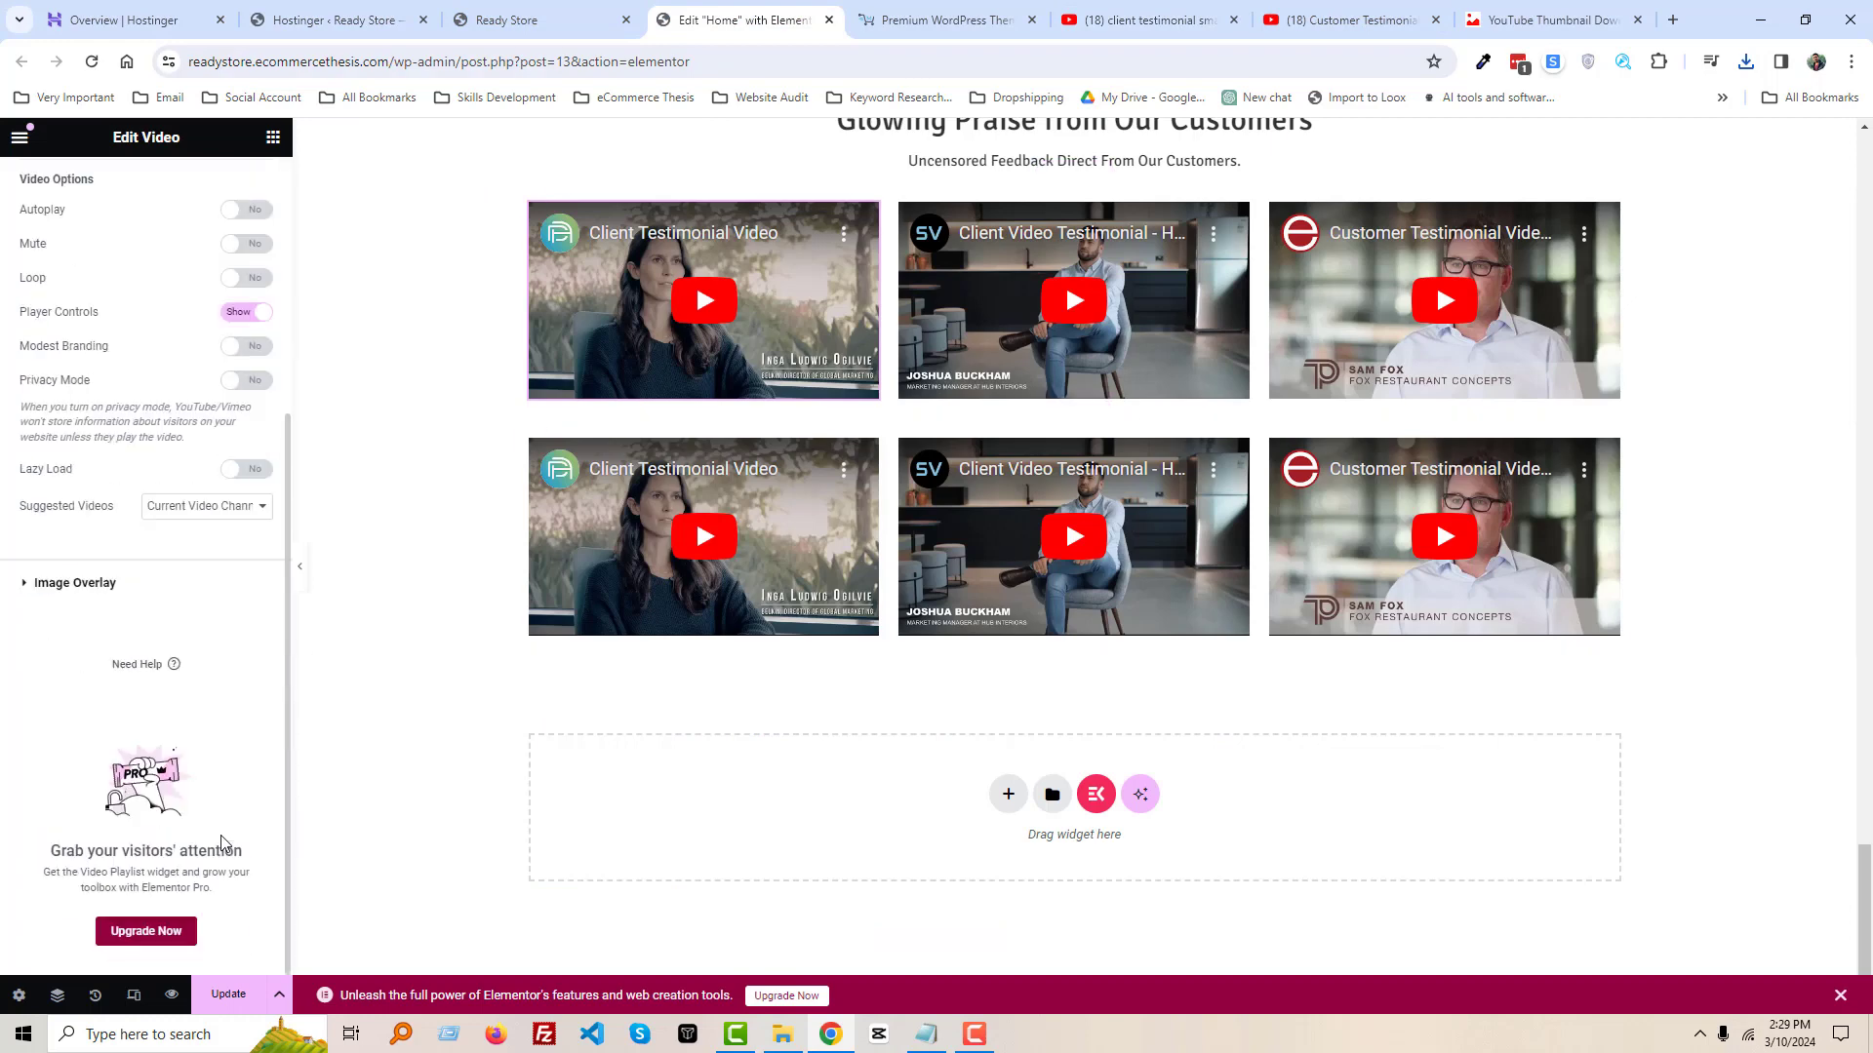
pyautogui.click(88, 583)
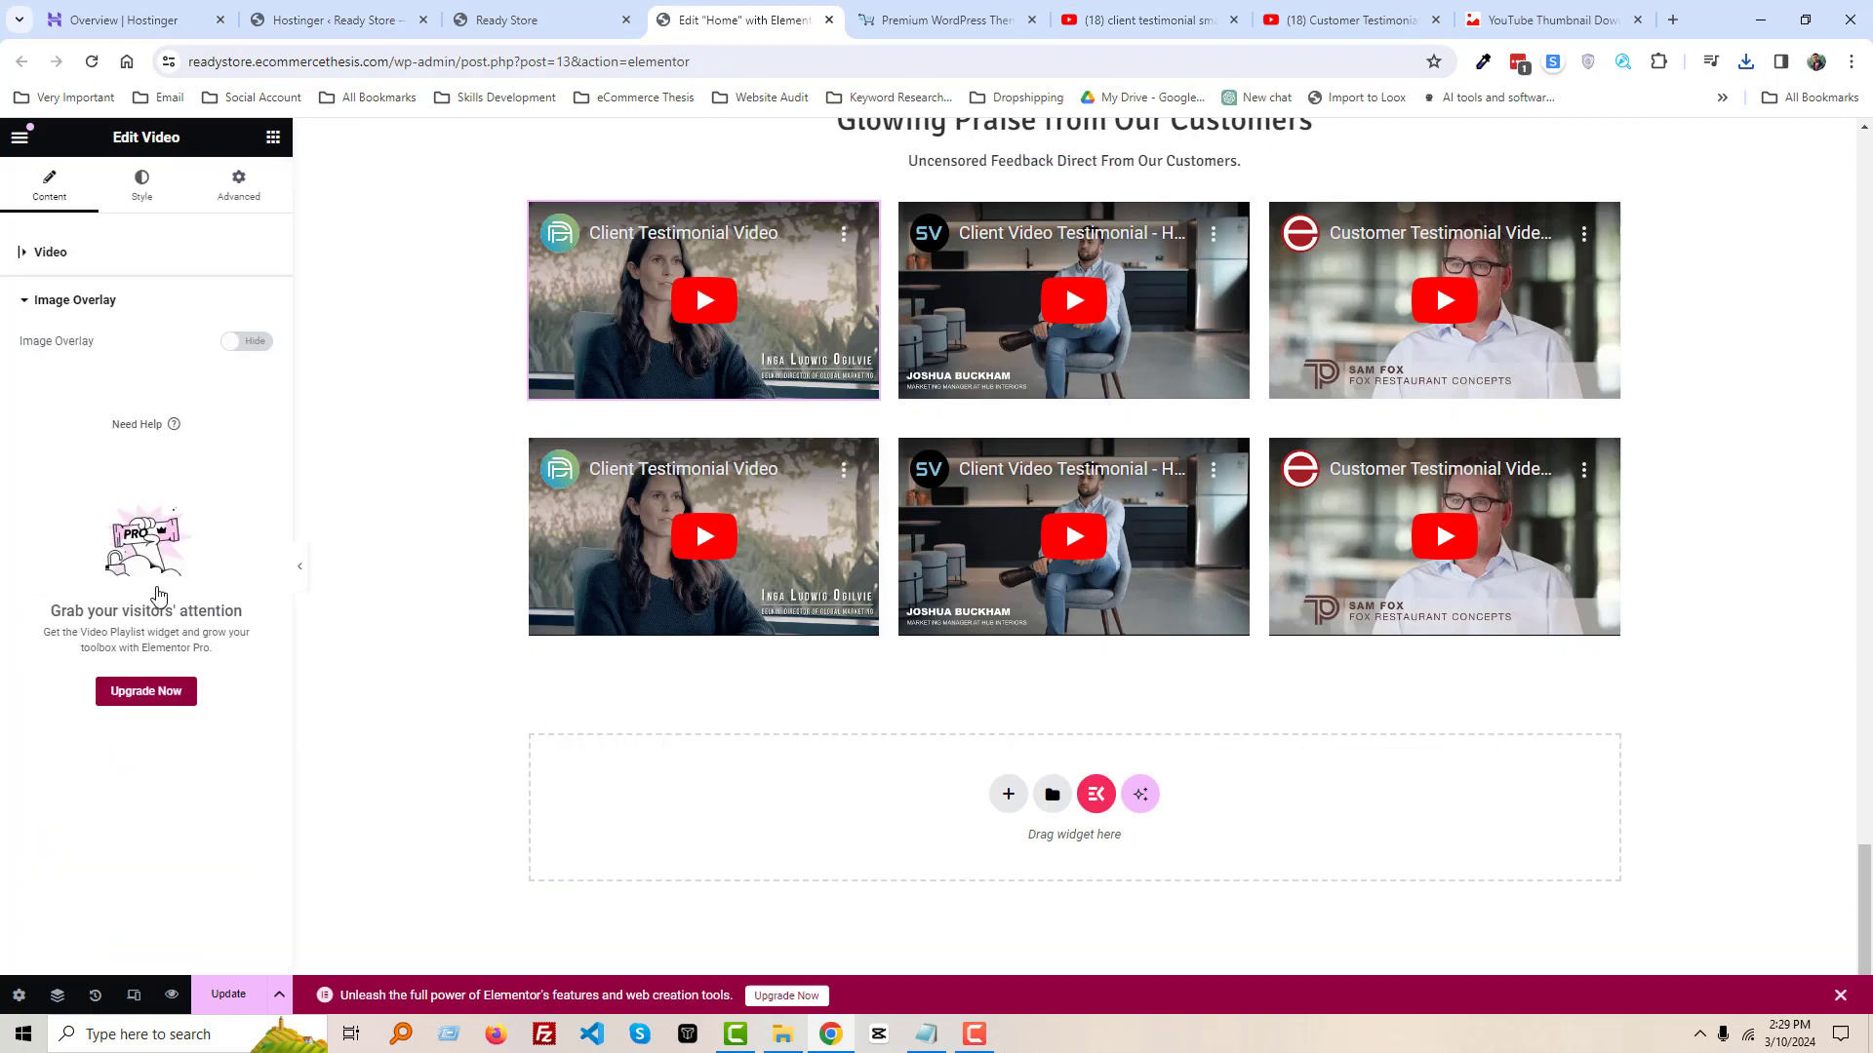
pyautogui.click(249, 342)
pyautogui.click(167, 450)
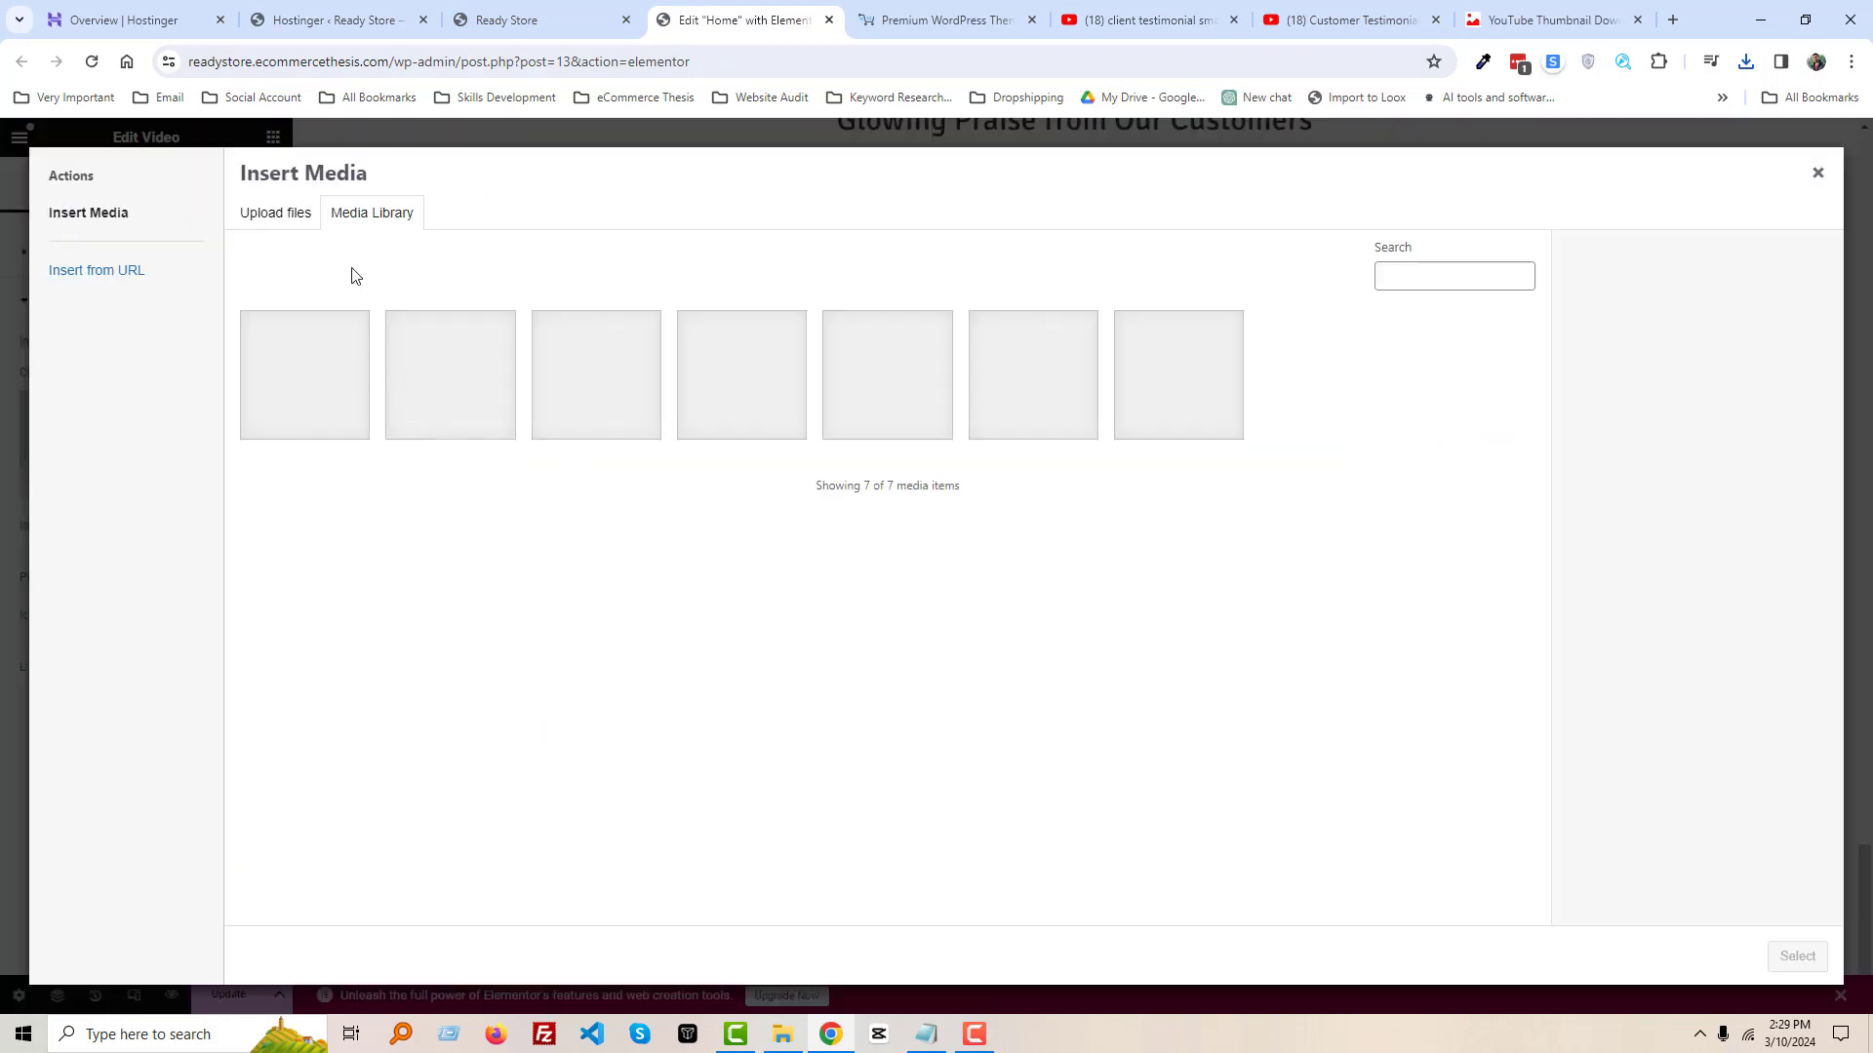
pyautogui.click(272, 214)
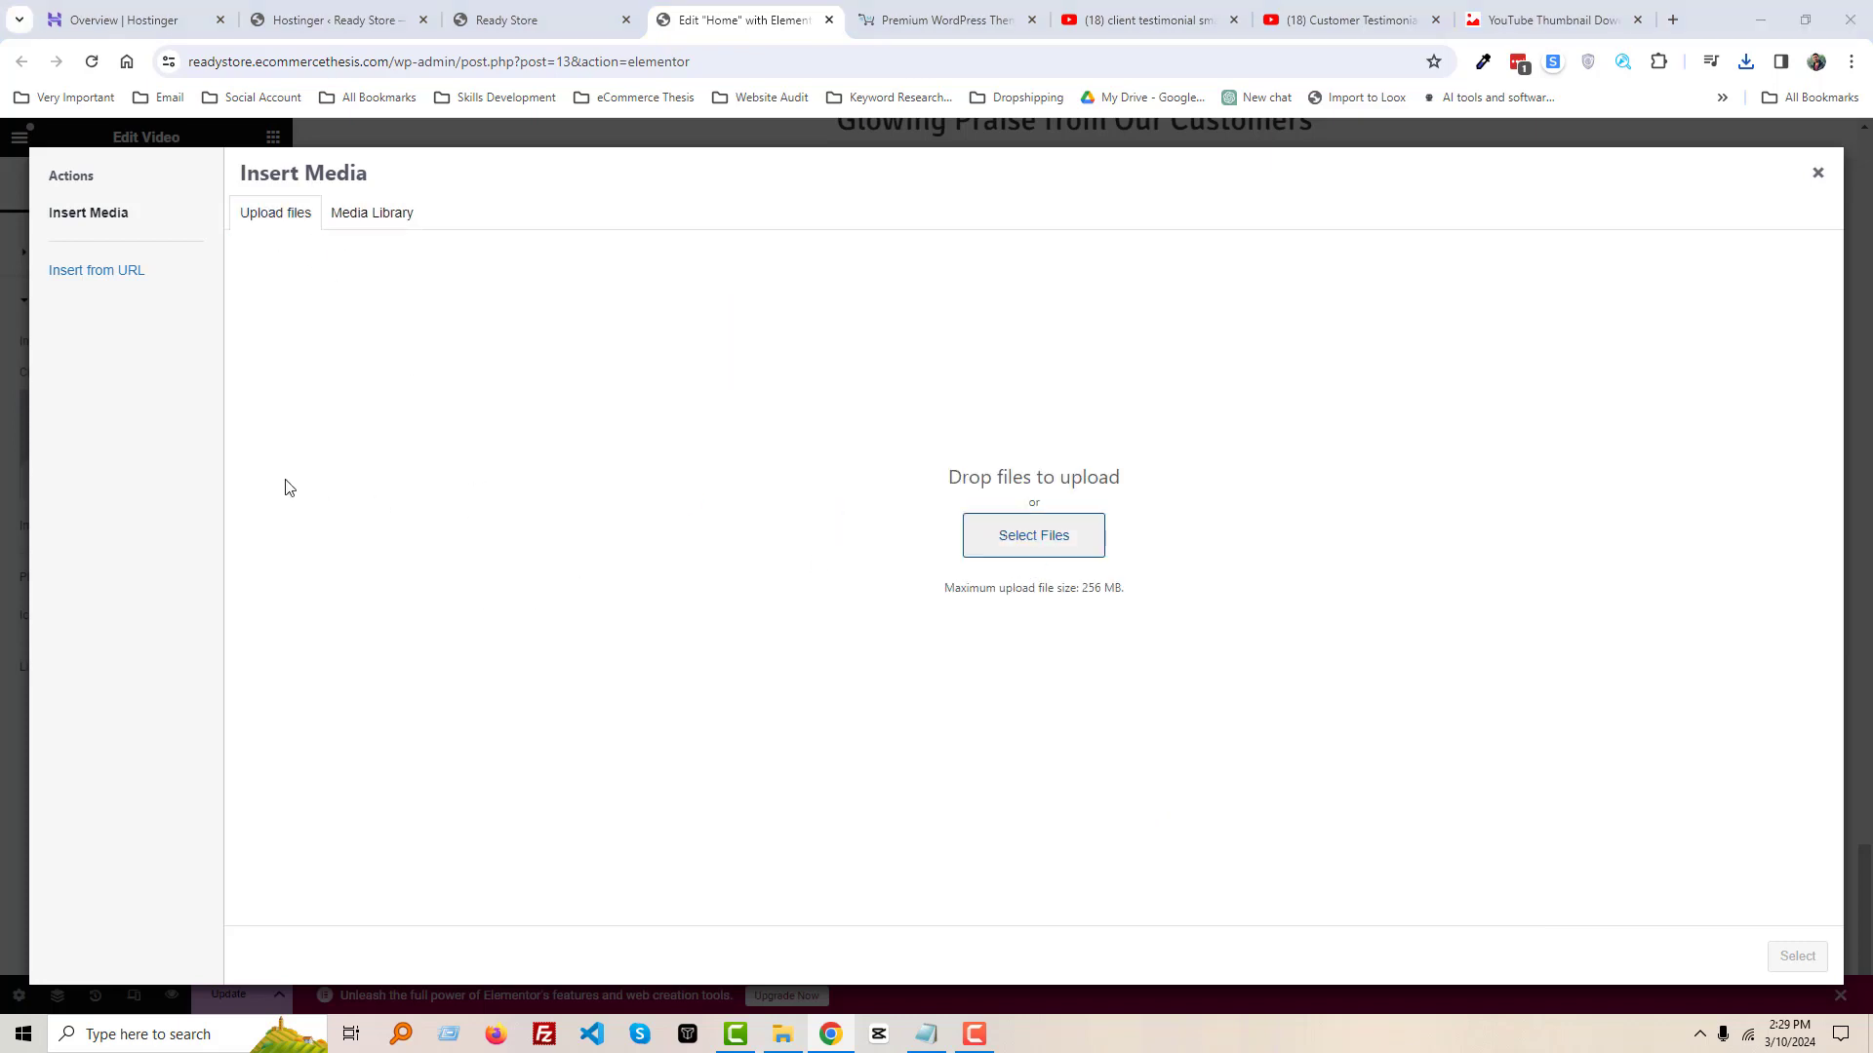
pyautogui.doubleClick(525, 614)
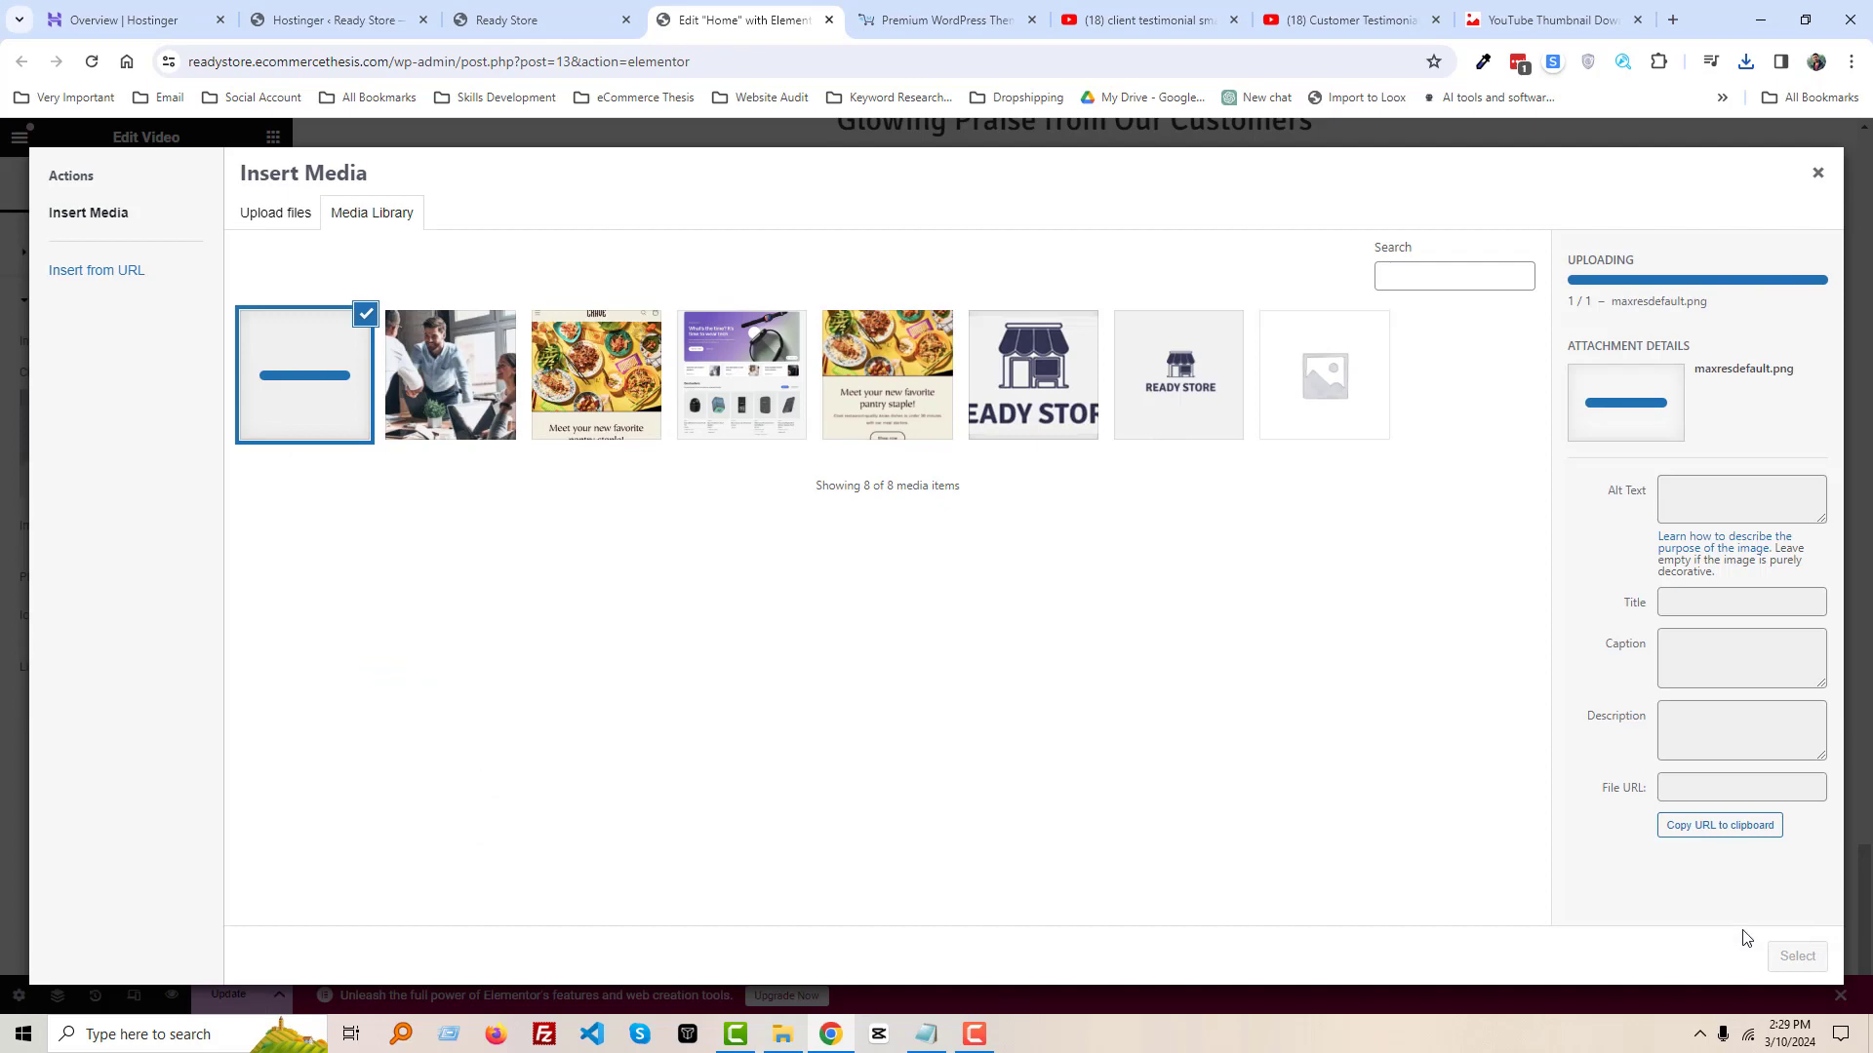
pyautogui.click(1796, 956)
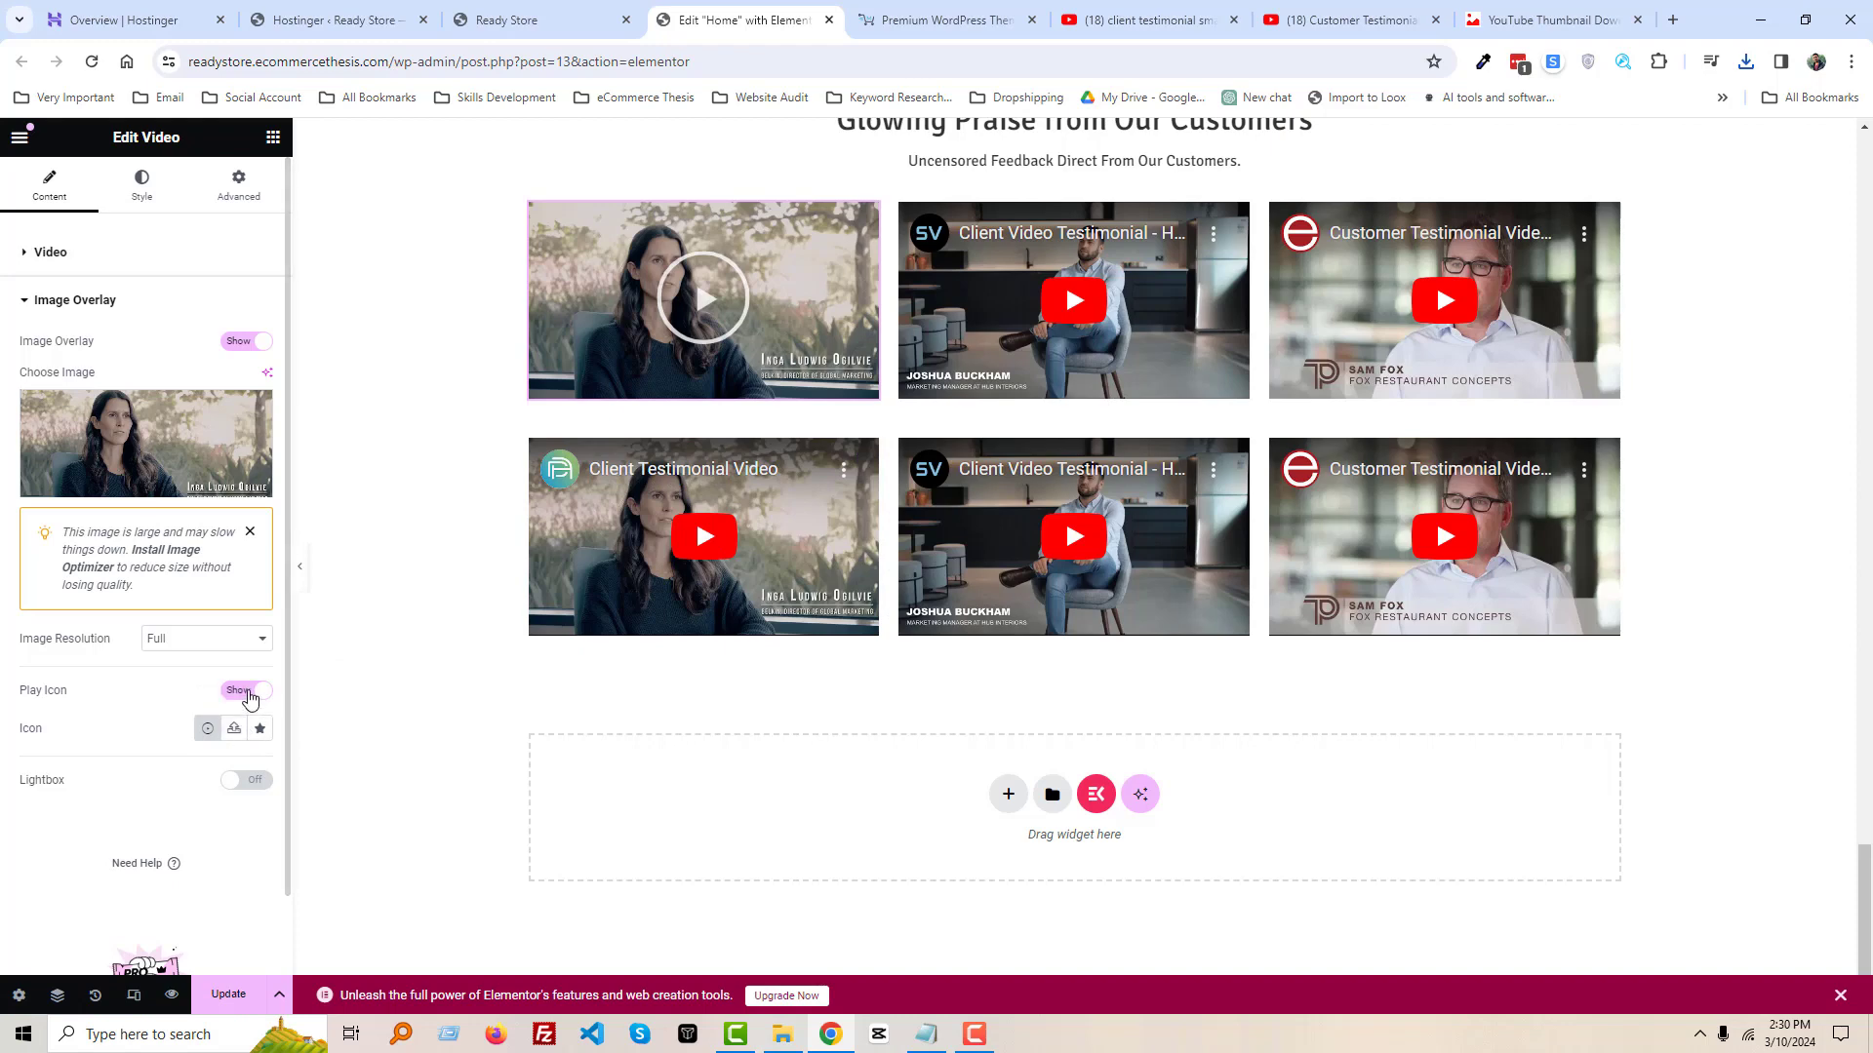
# Open the Style tab's Image Overlay settings to set the play icon size to 60 px
pyautogui.click(147, 188)
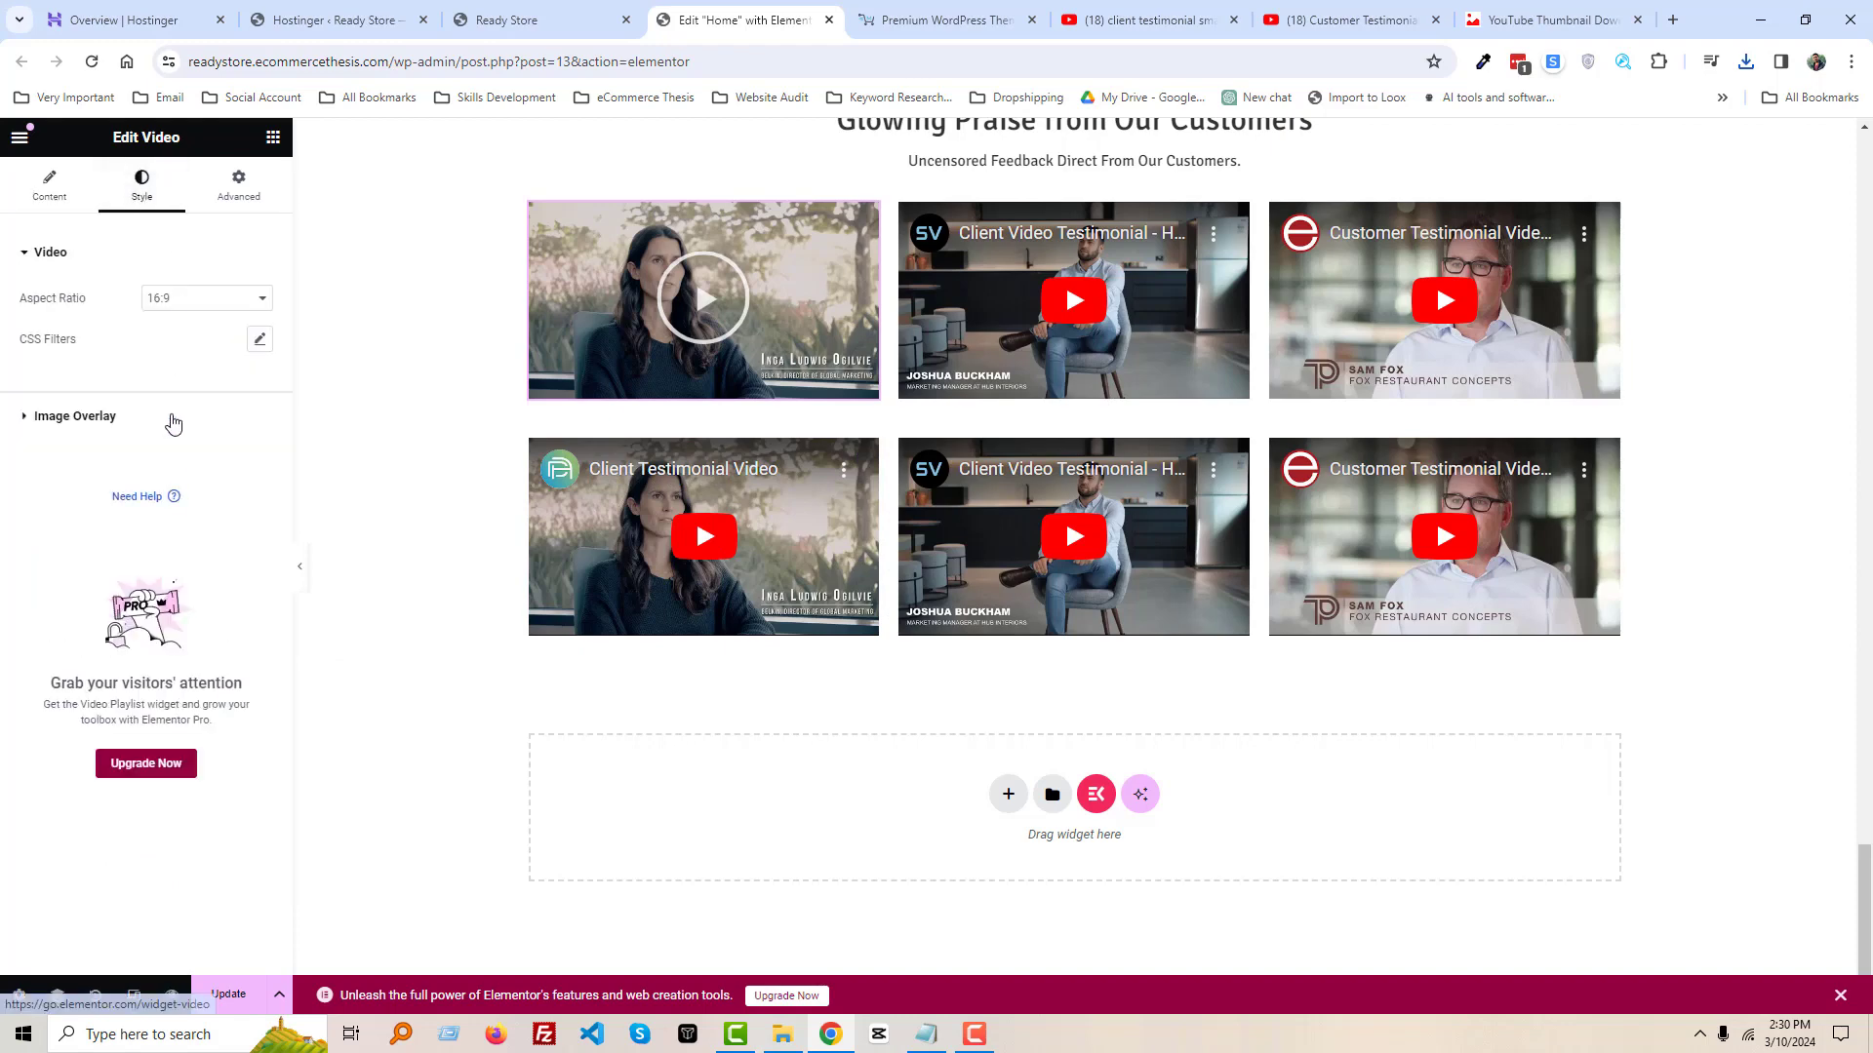
pyautogui.click(116, 424)
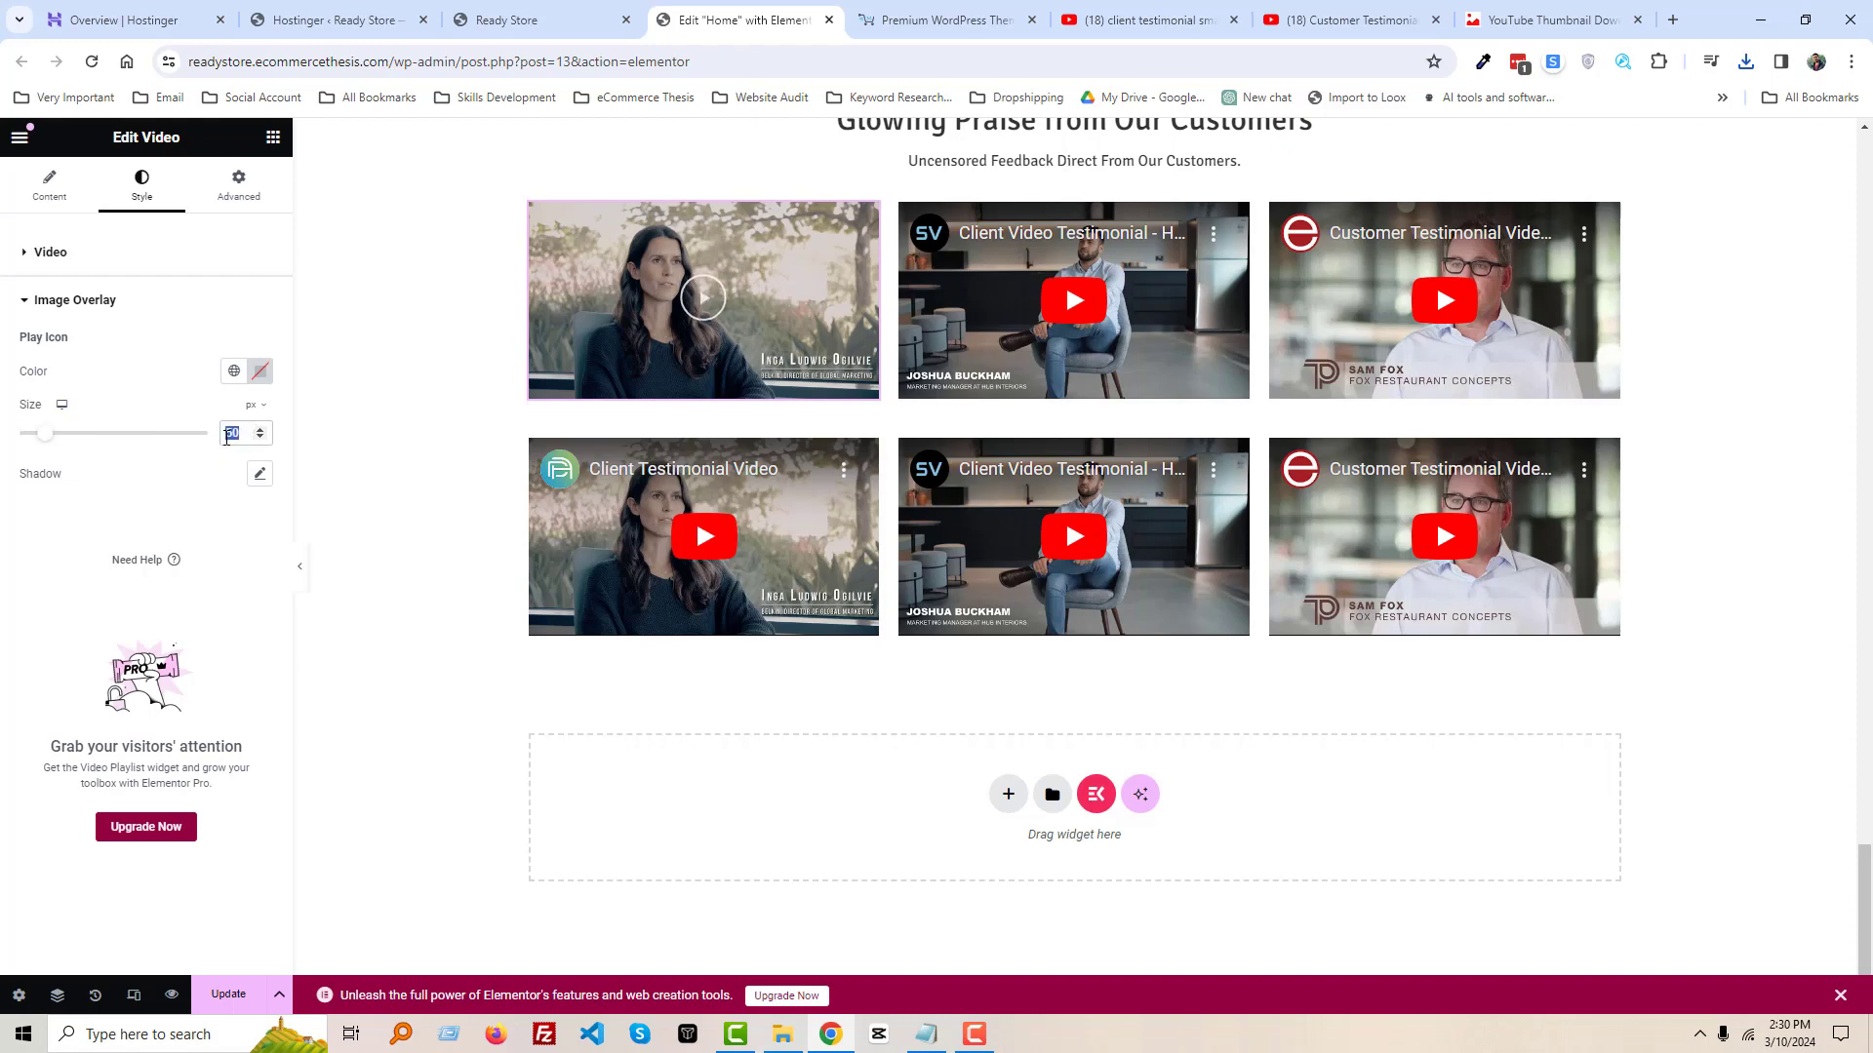
pyautogui.write('75')
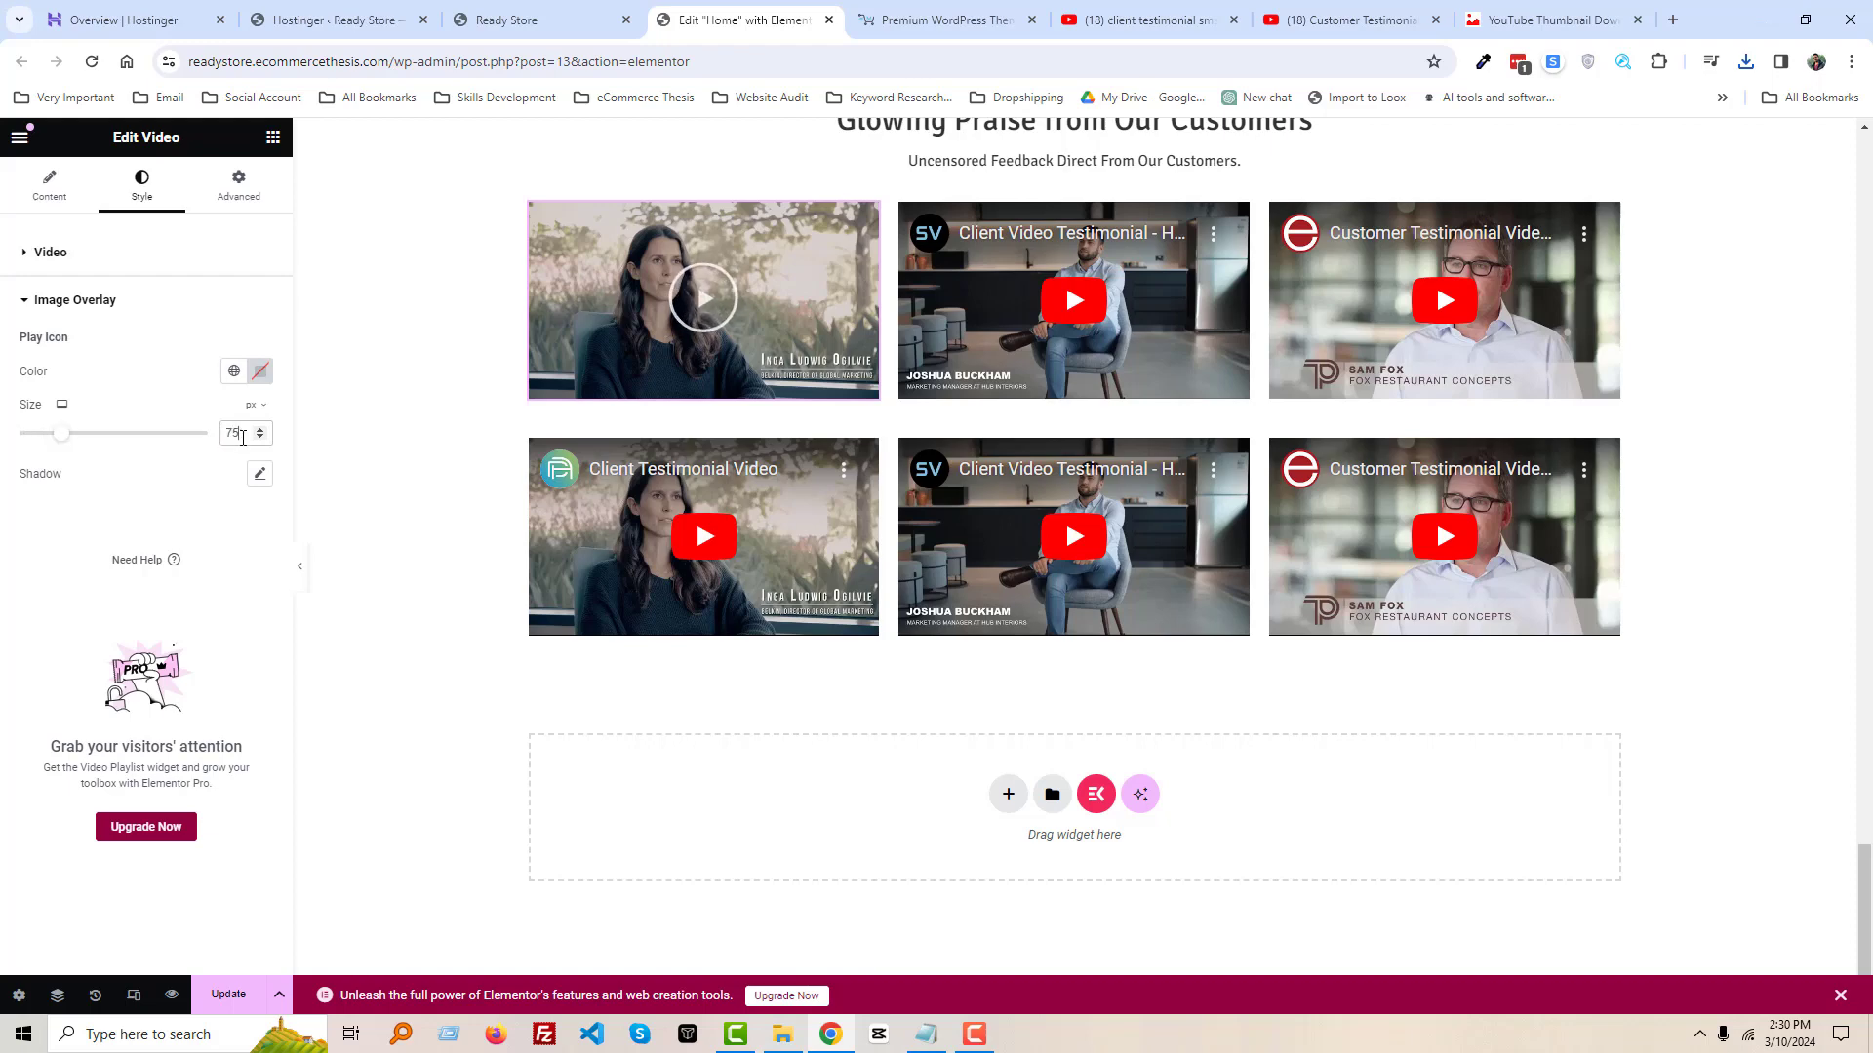
pyautogui.write('60')
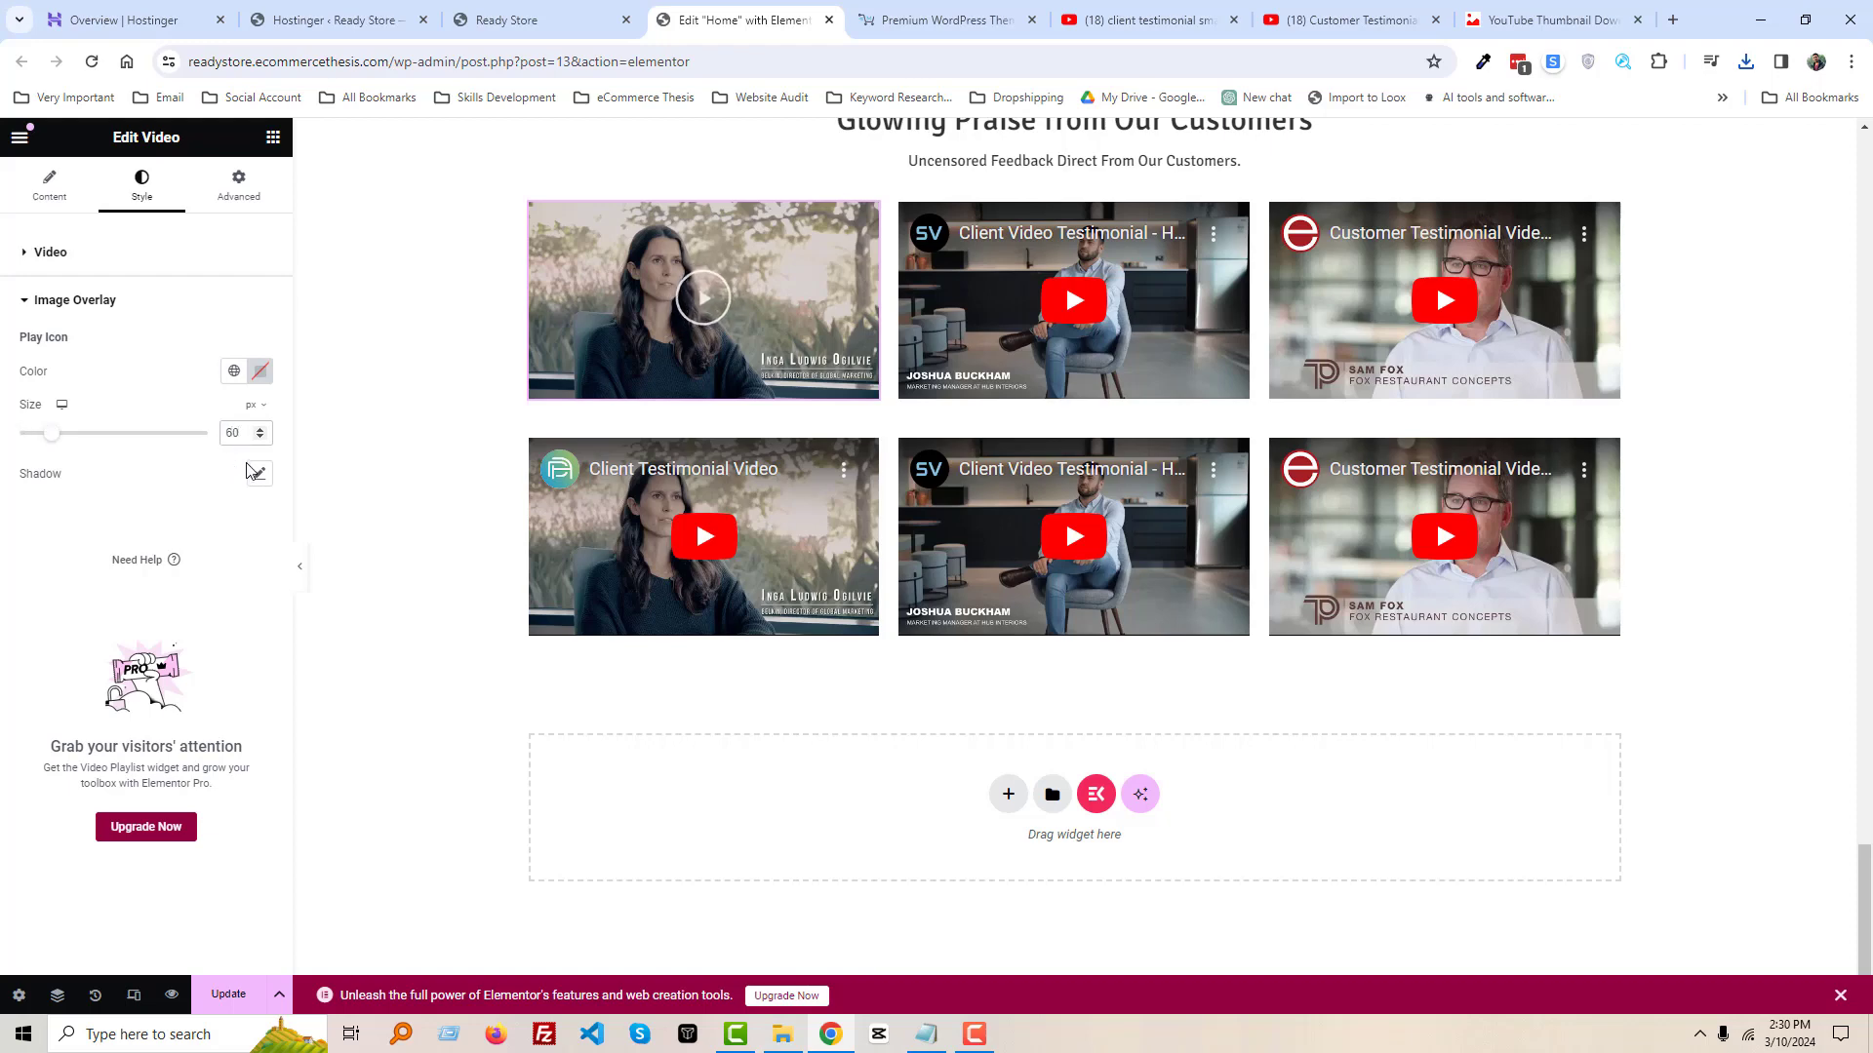
# Reload the live Ready Store page to see the new cover, then return to WordPress admin
pyautogui.click(229, 995)
pyautogui.click(505, 18)
pyautogui.rightClick(291, 339)
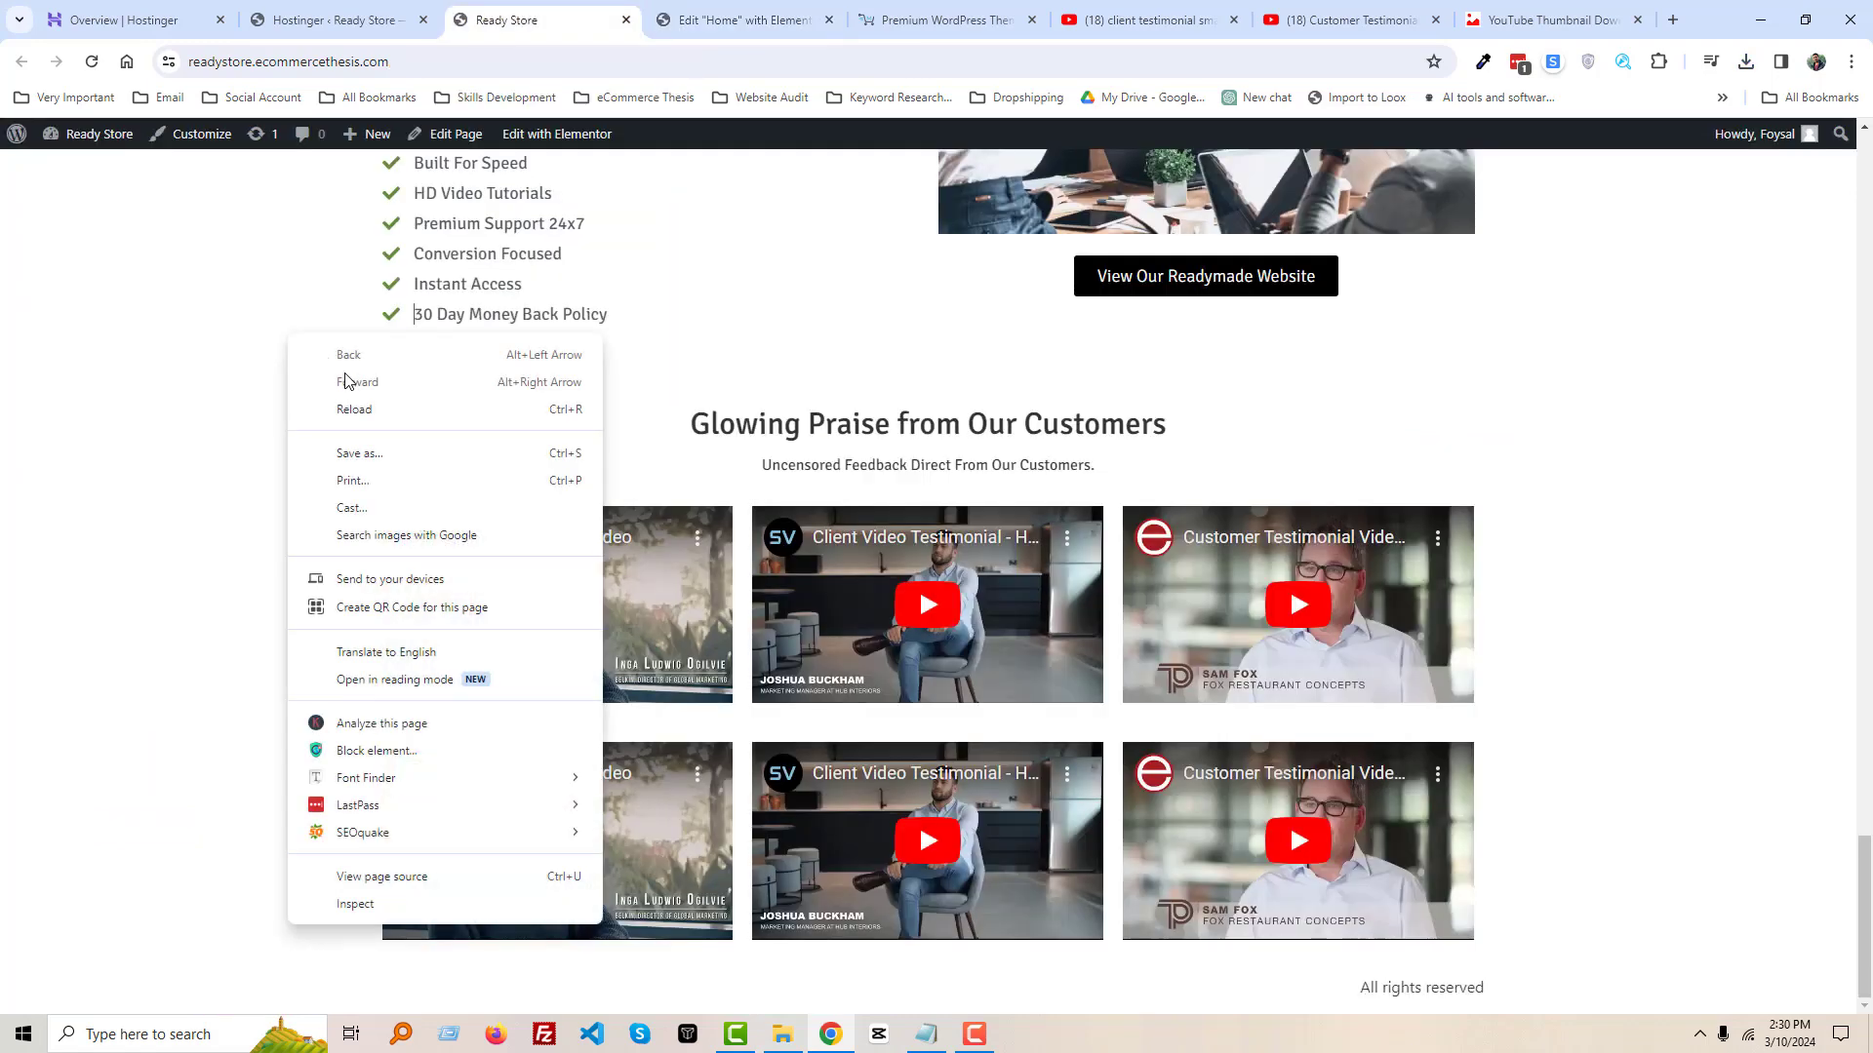
pyautogui.click(359, 412)
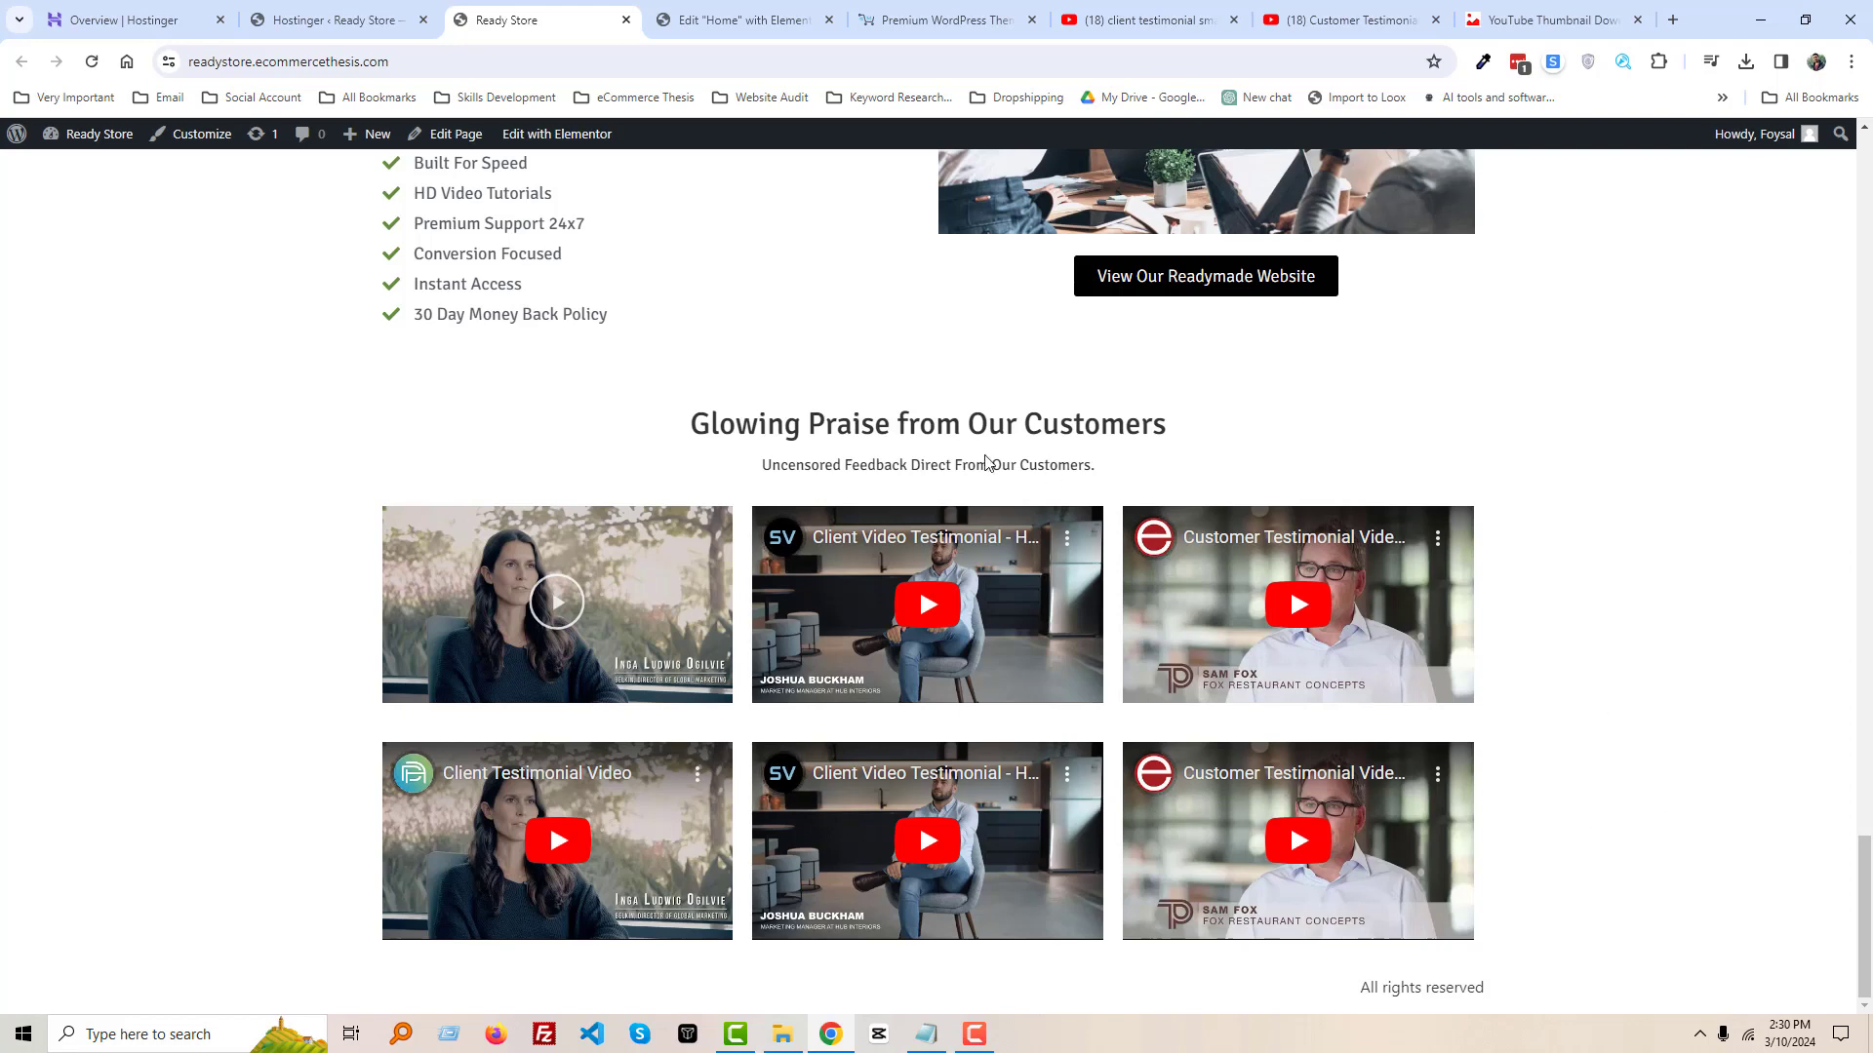
pyautogui.click(395, 11)
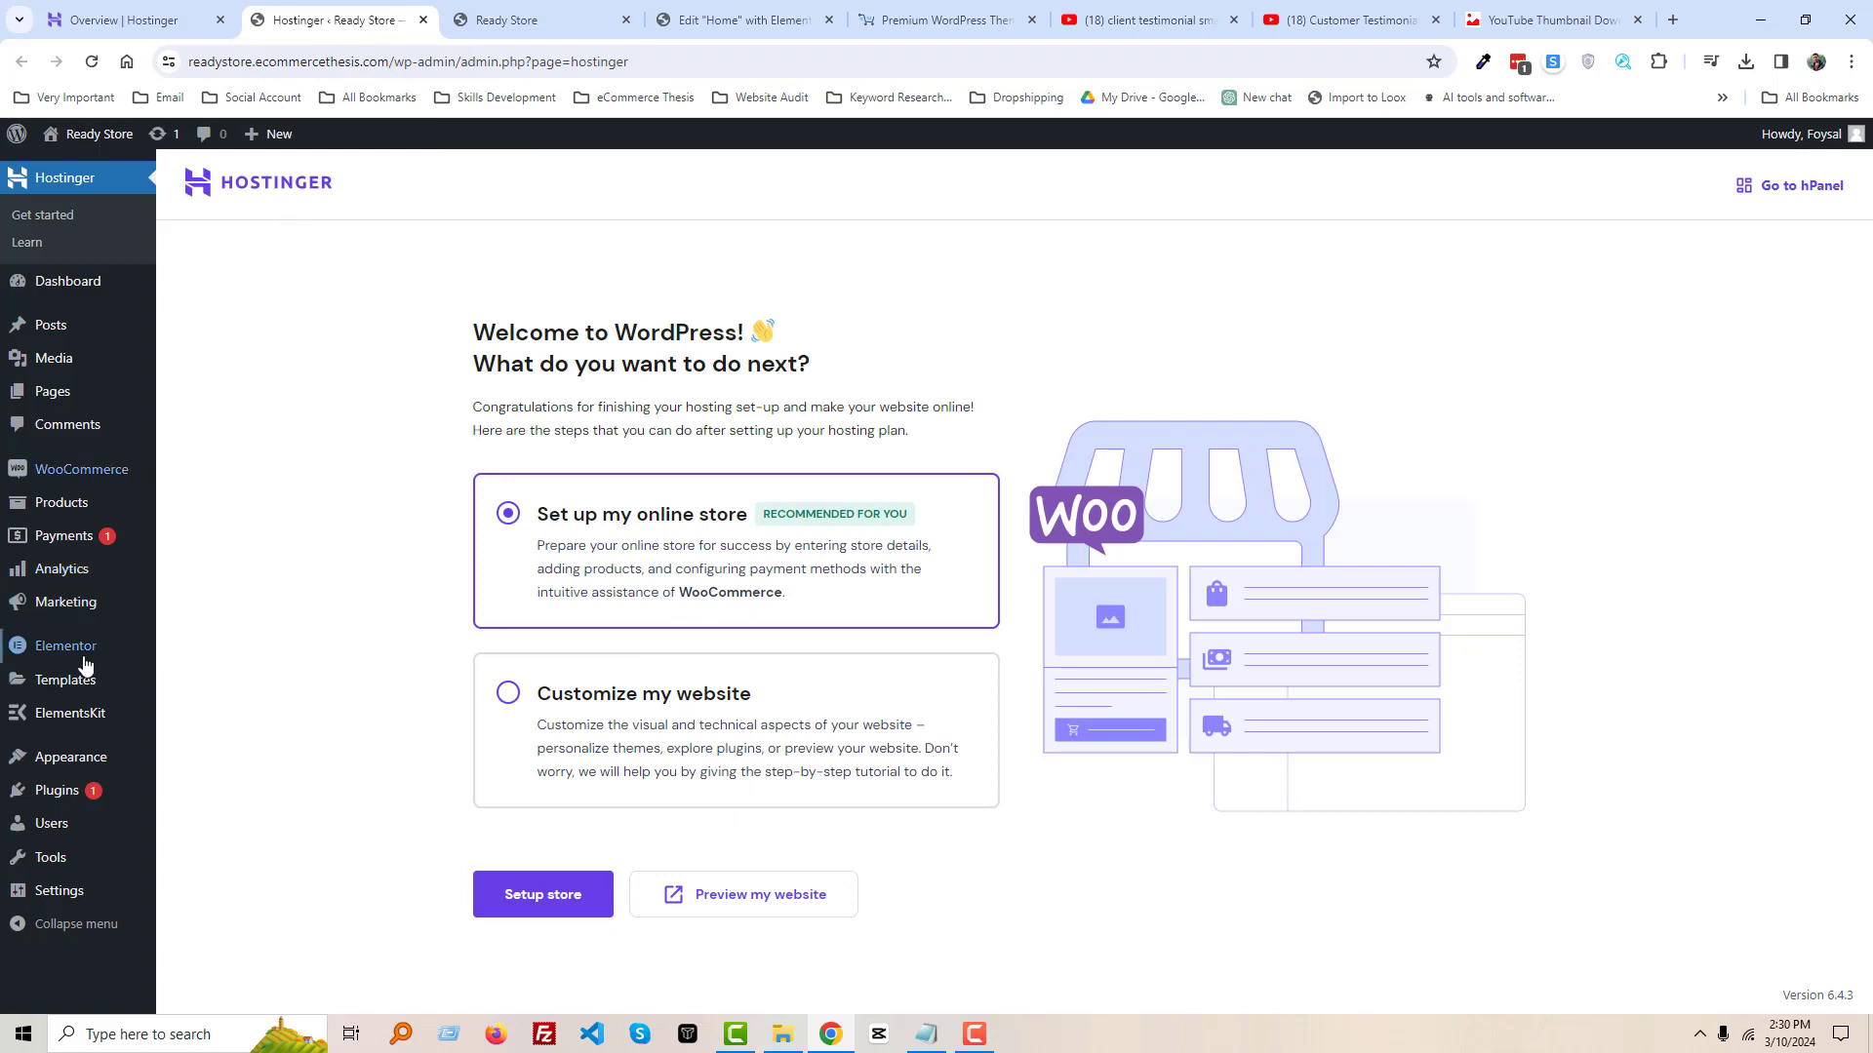
pyautogui.moveTo(71, 713)
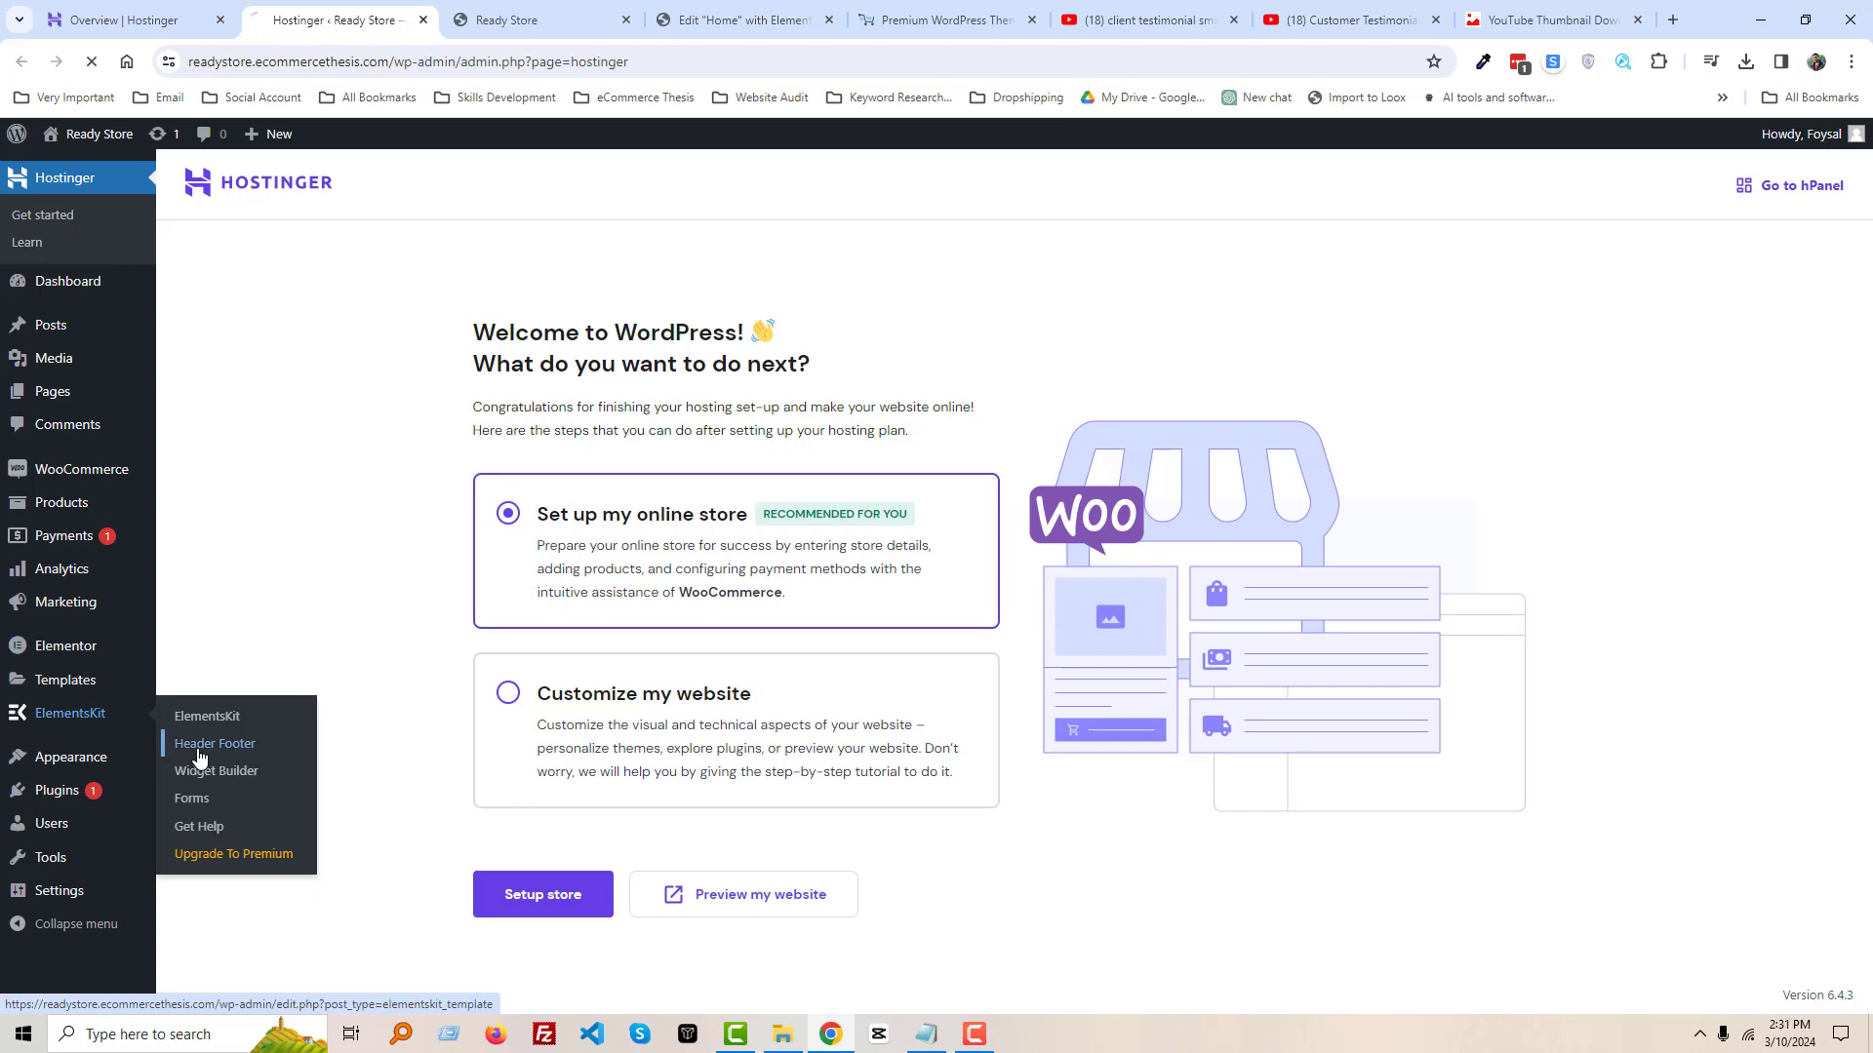
# Create an activated ElementsKit template titled 'Footer' of type Footer and save it
pyautogui.click(201, 746)
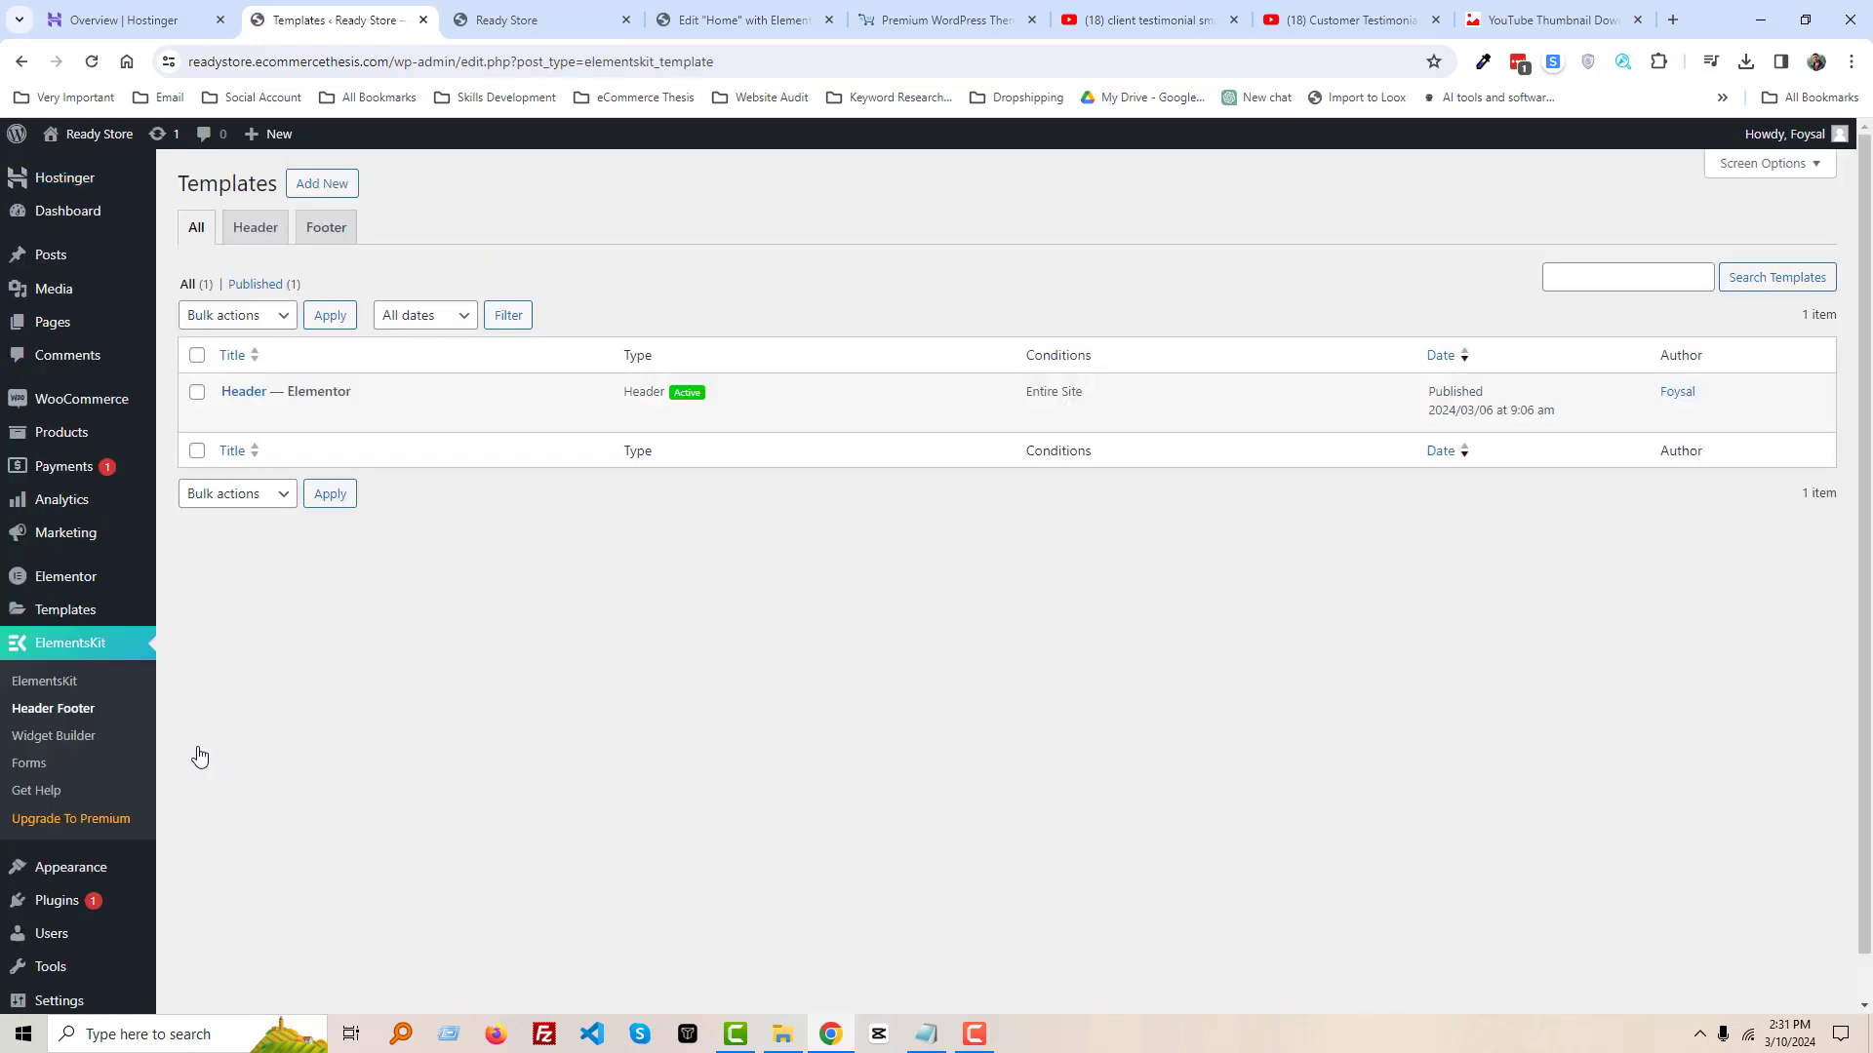
pyautogui.click(321, 187)
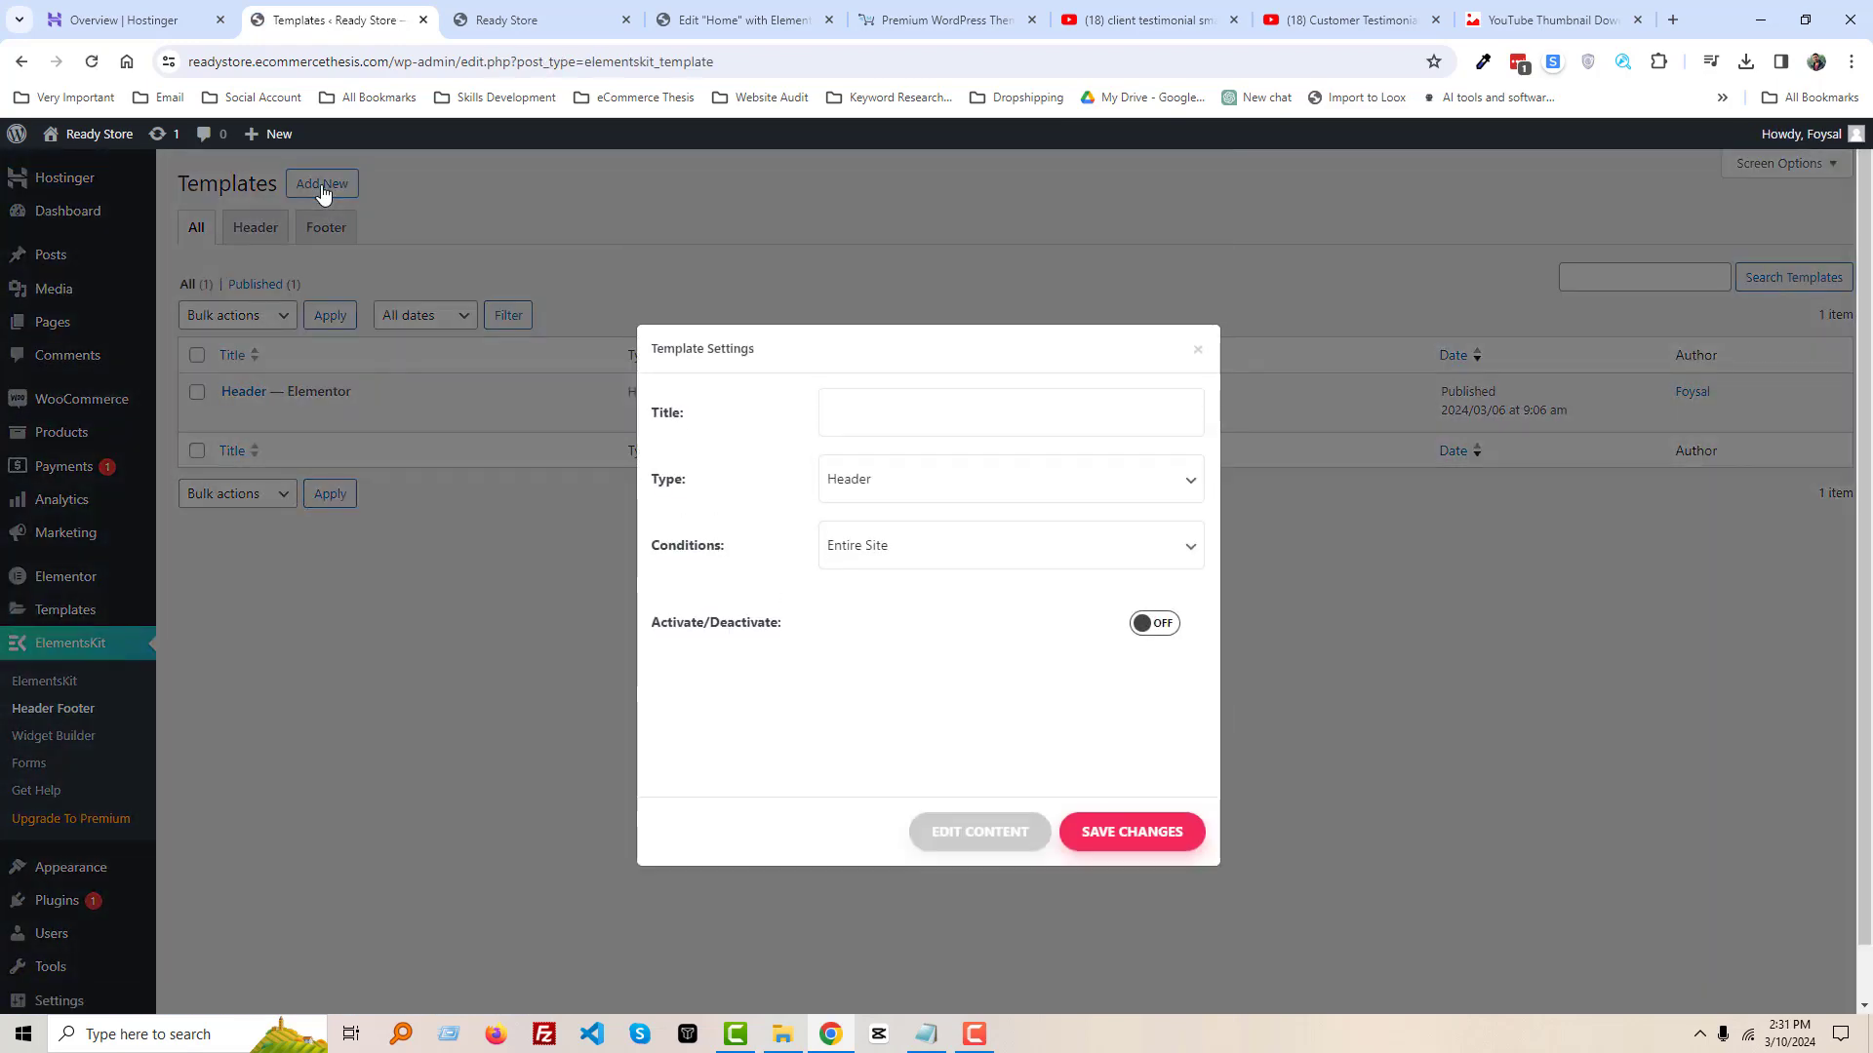
pyautogui.click(854, 420)
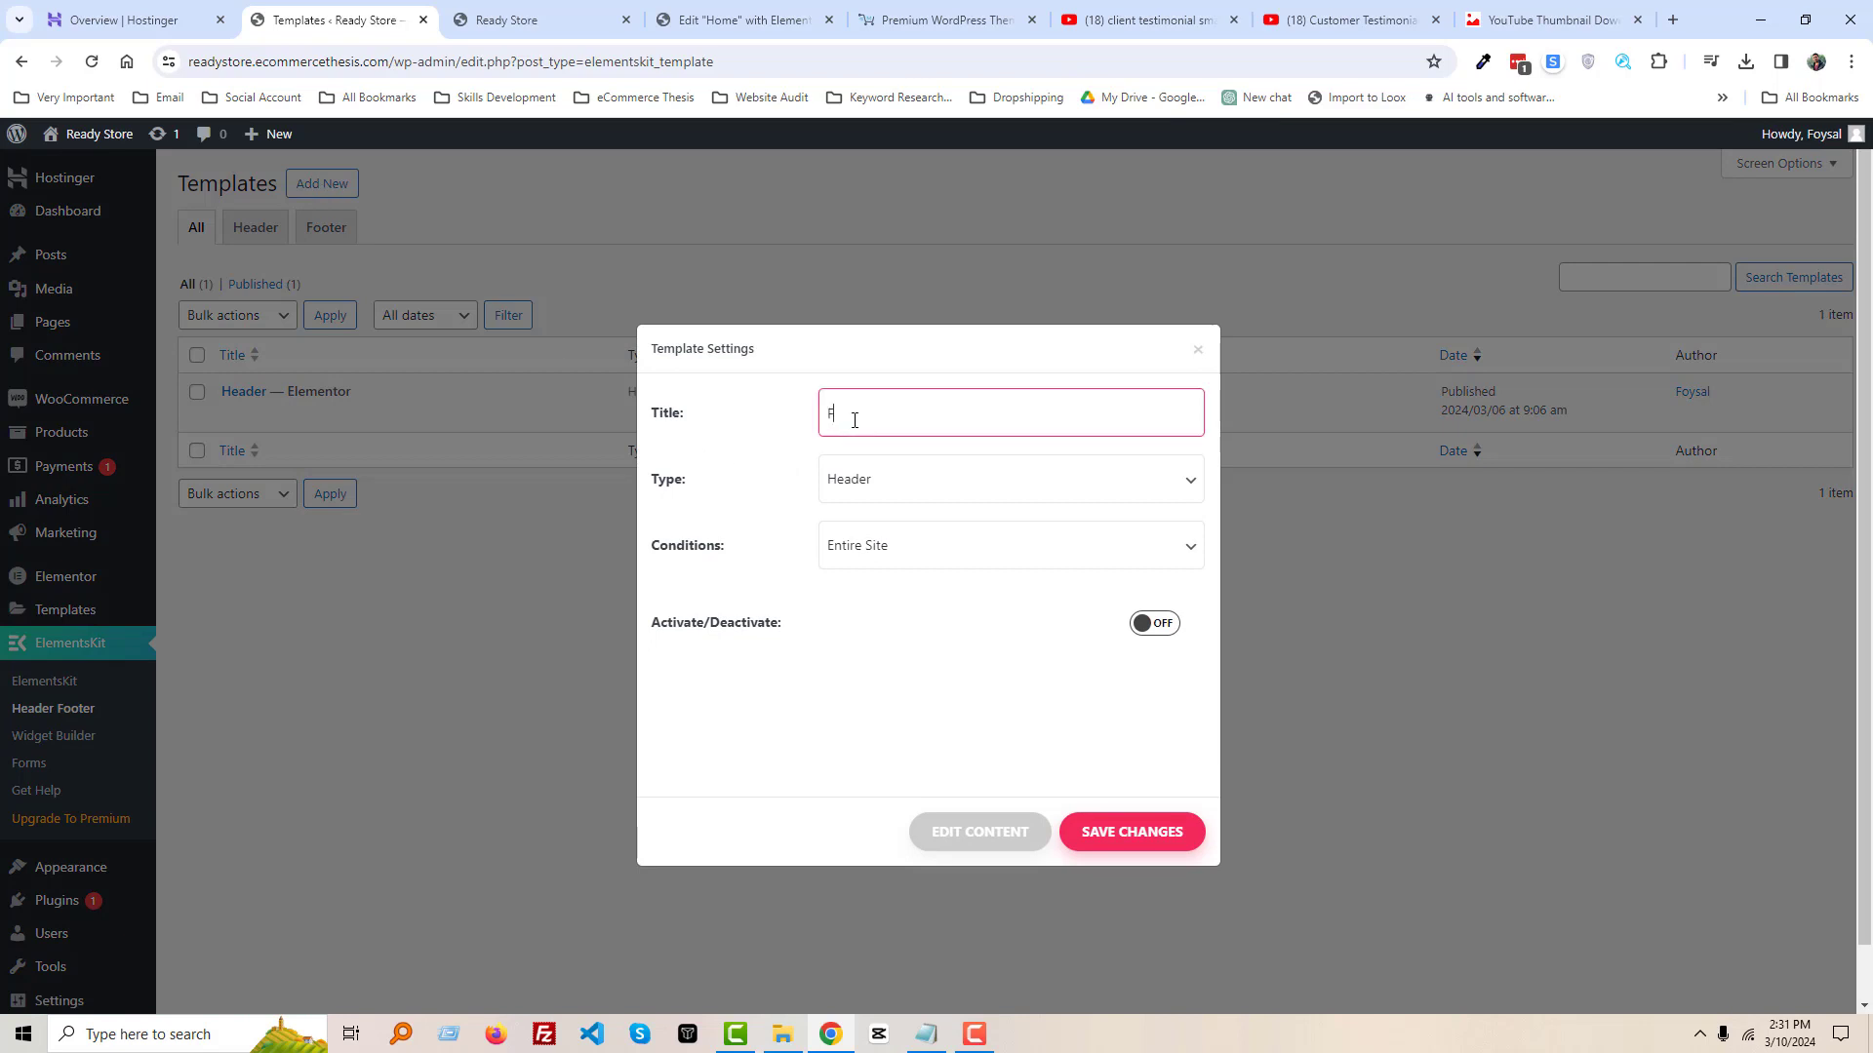
pyautogui.write('er')
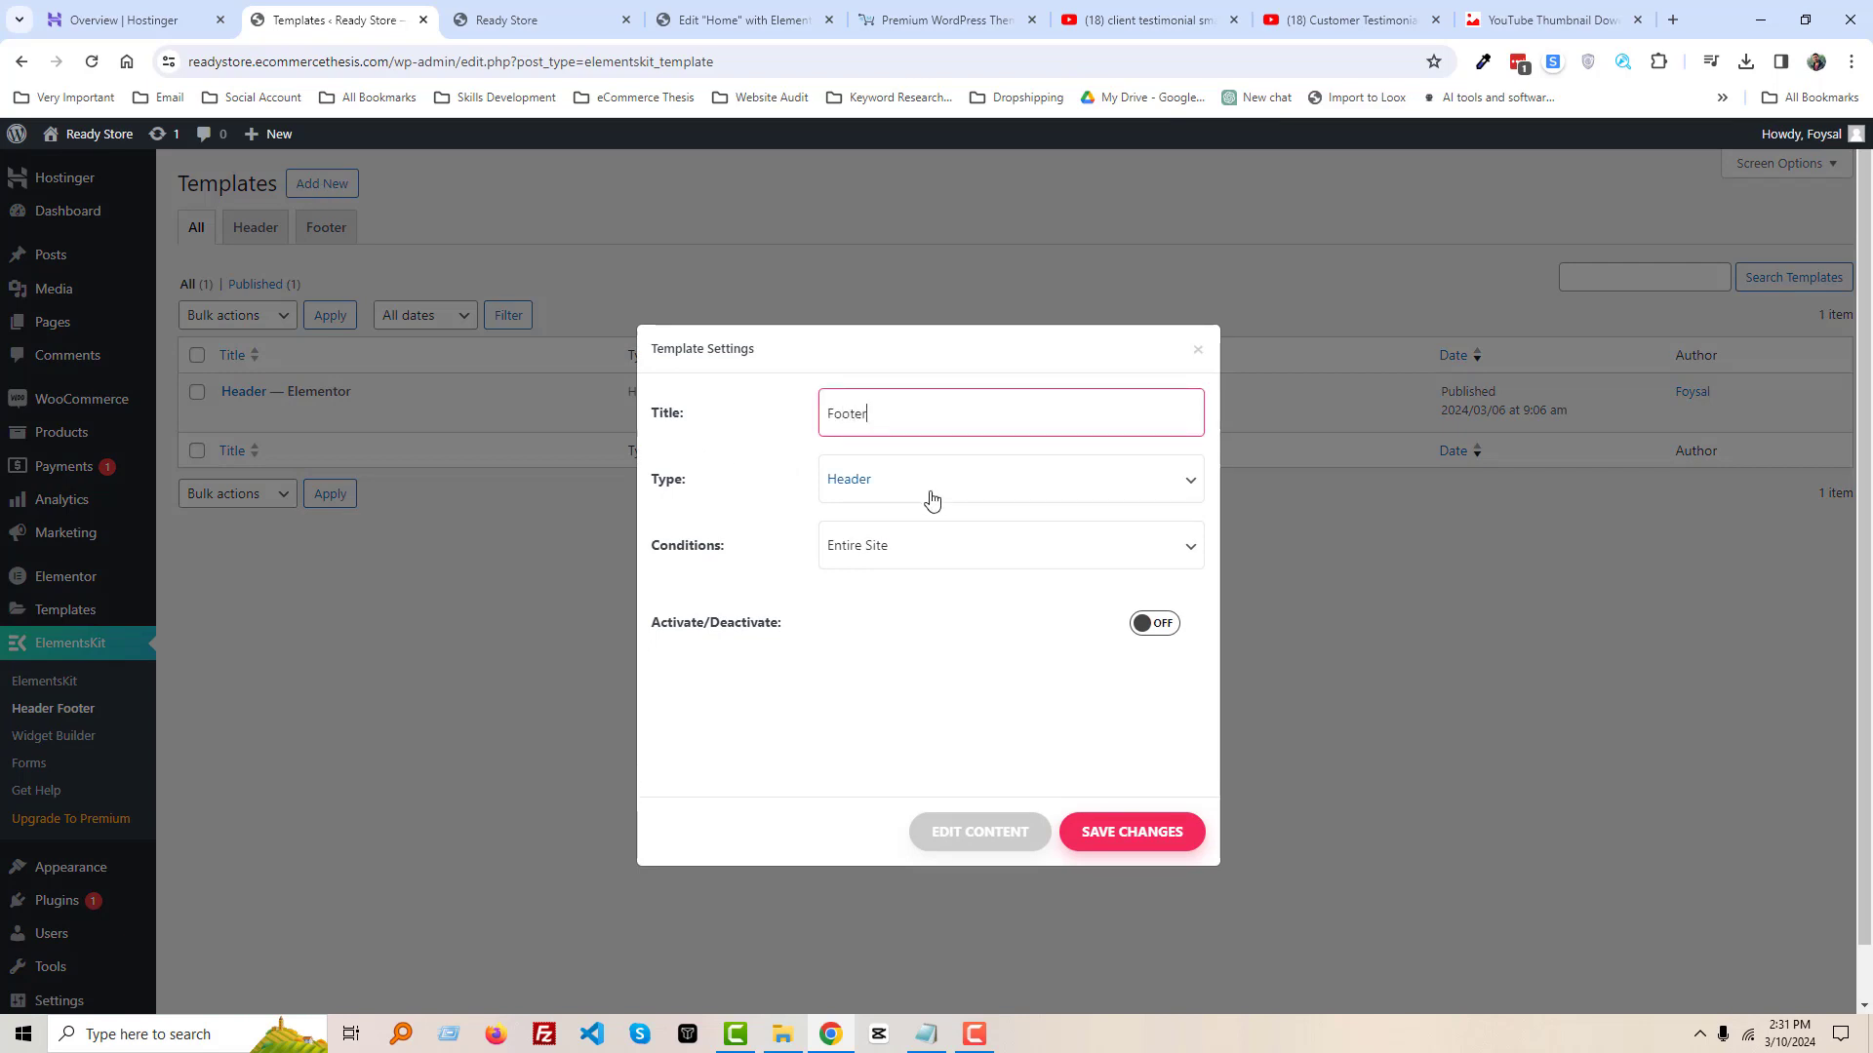
pyautogui.click(932, 502)
pyautogui.click(923, 527)
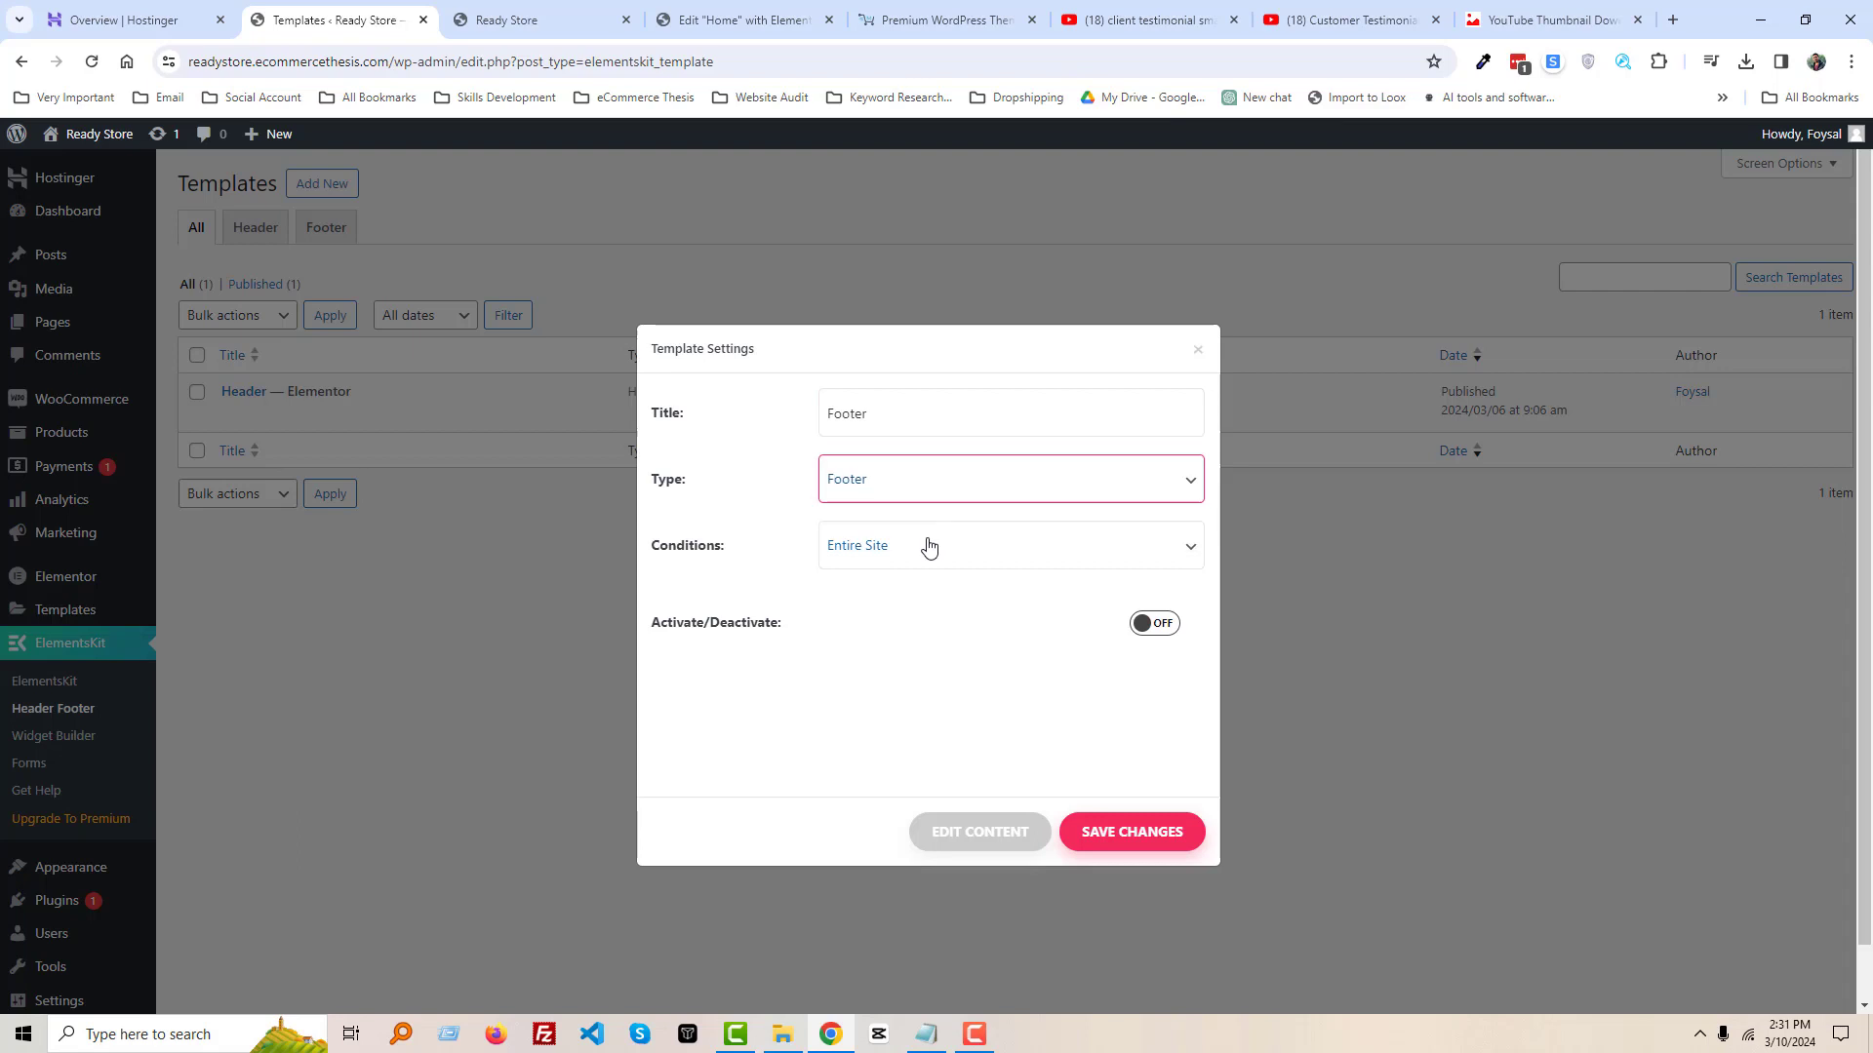
pyautogui.click(1154, 624)
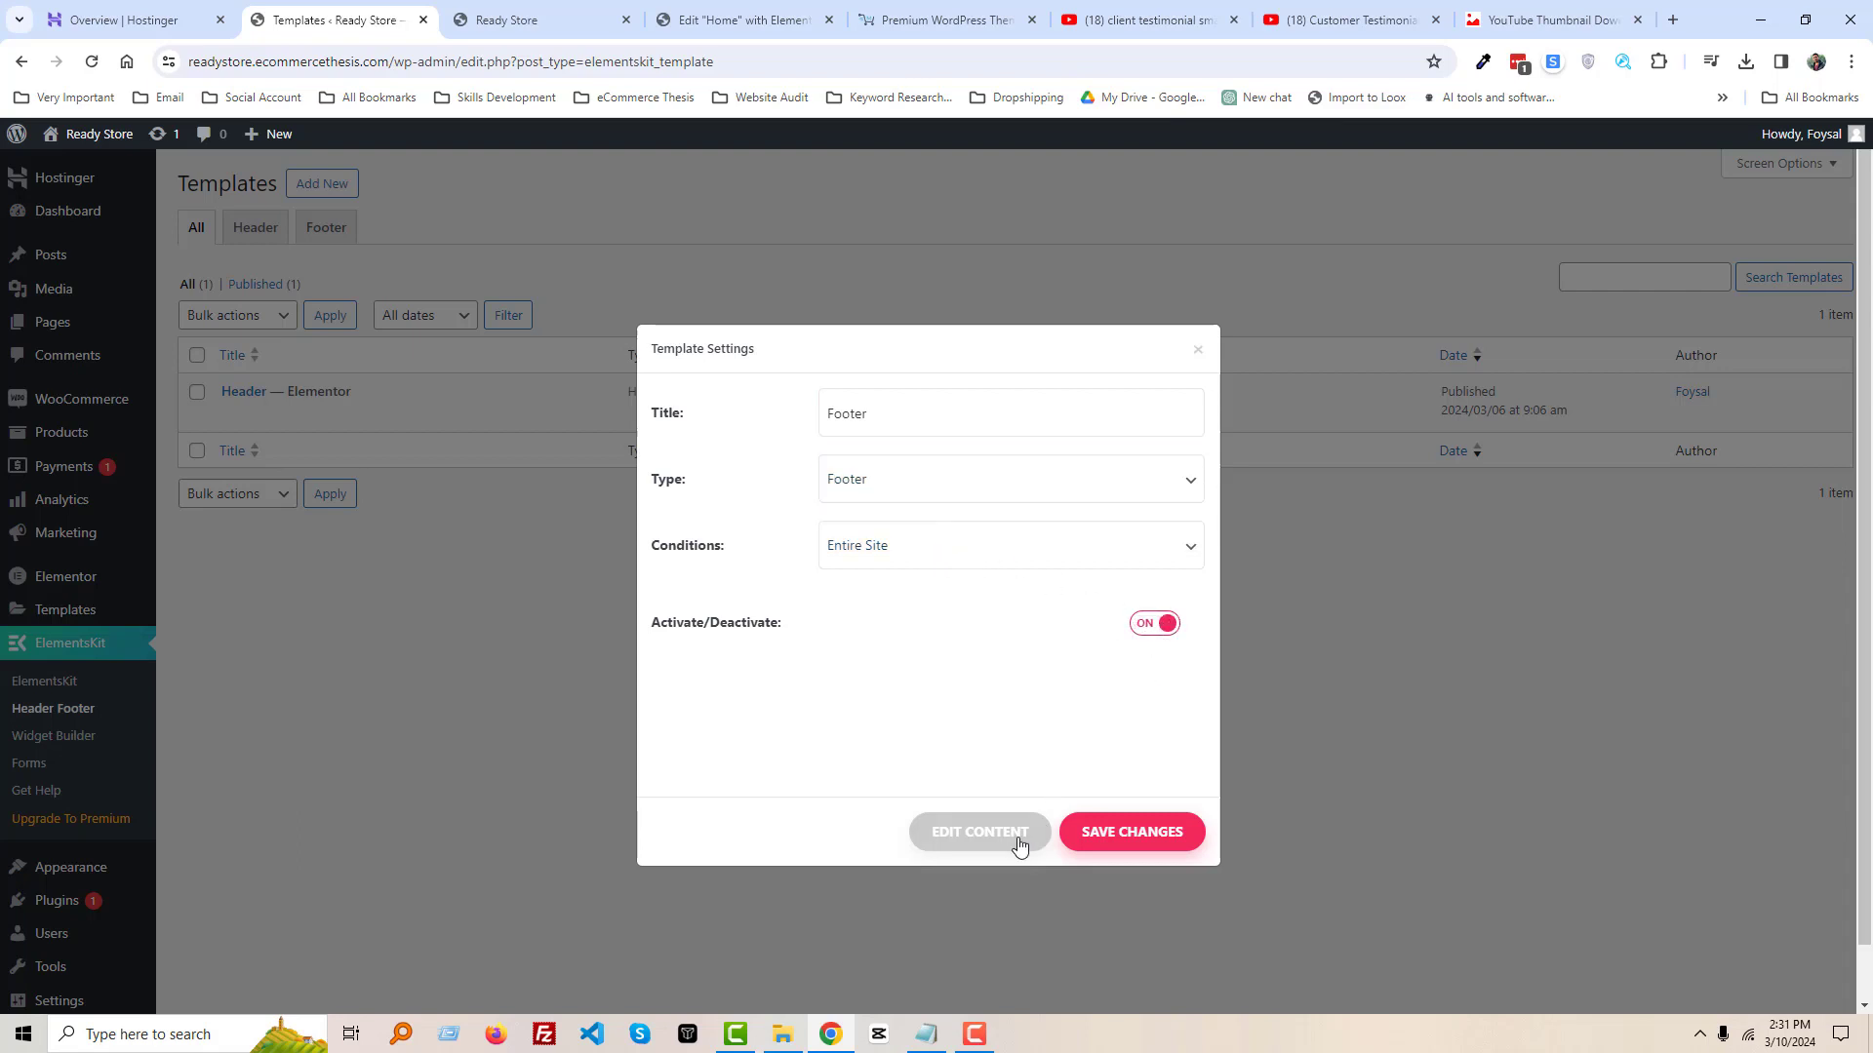
pyautogui.click(1115, 835)
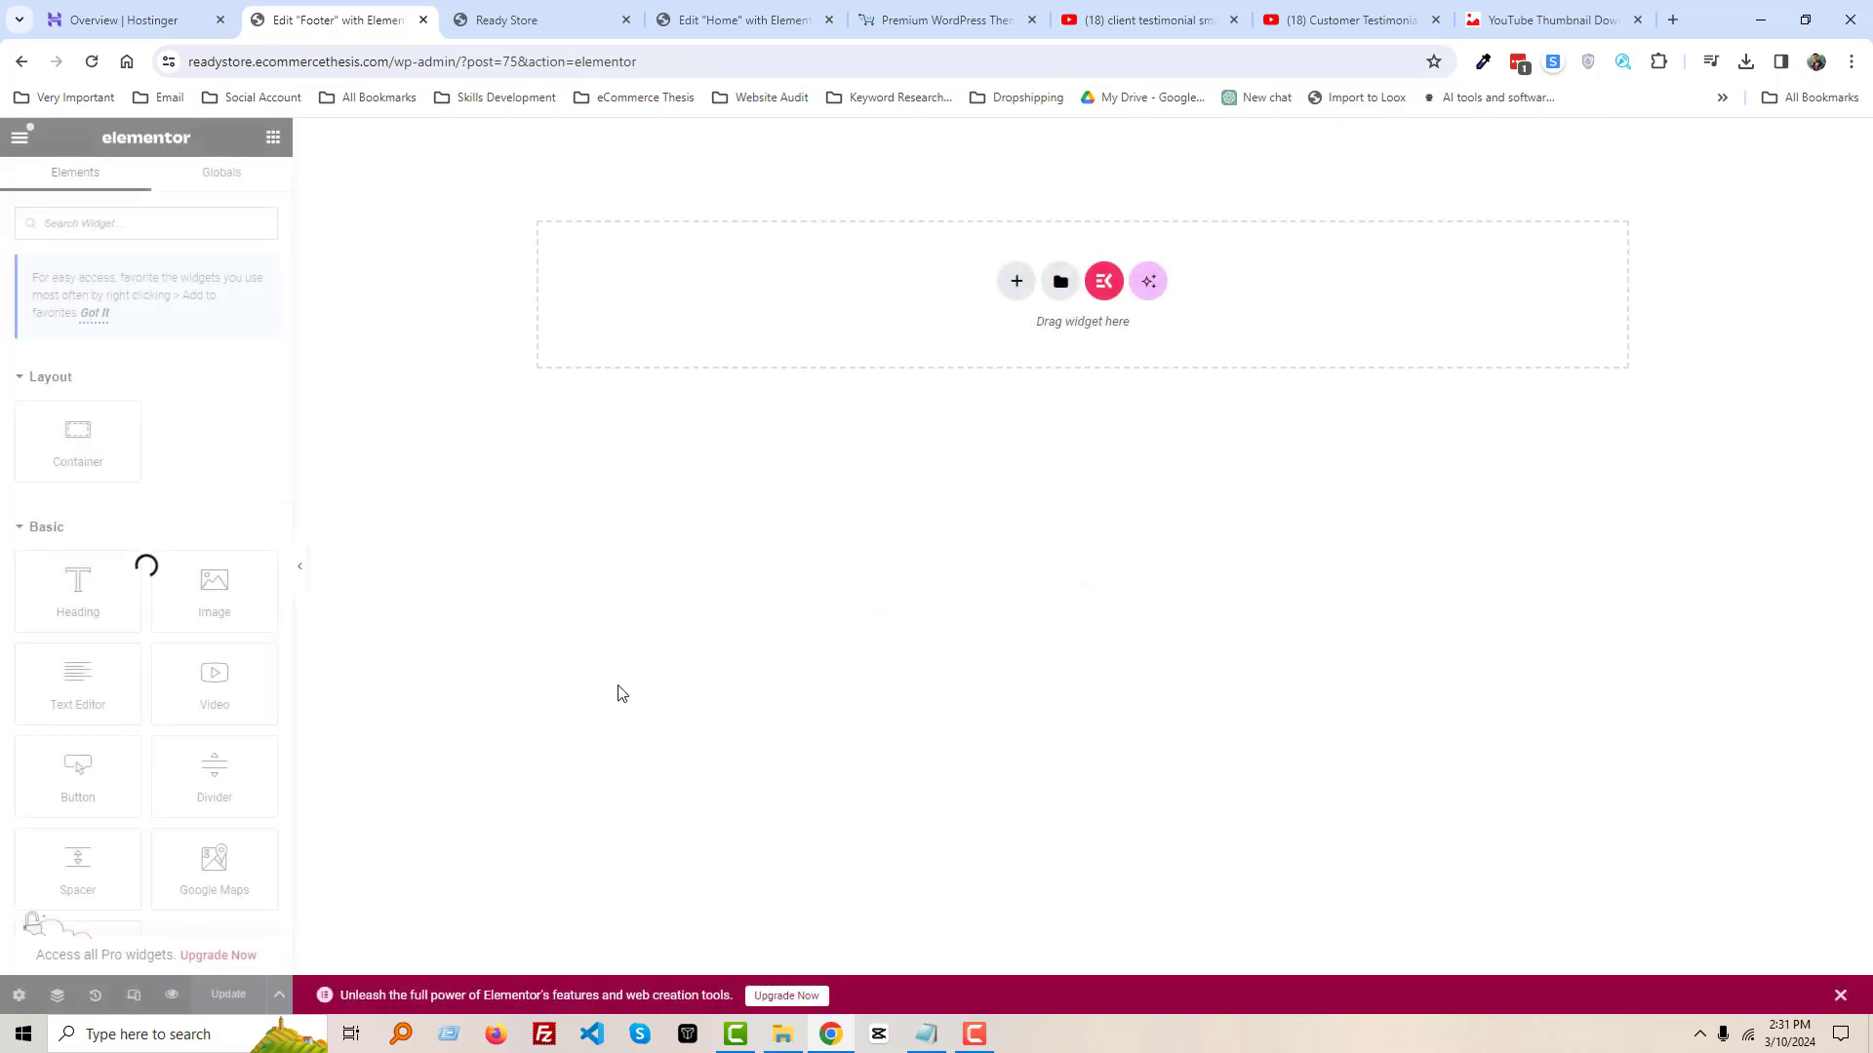
# Add a single-column section and eyedrop the dark #1F1F32 colour from MyThemeShop's footer
pyautogui.click(1017, 283)
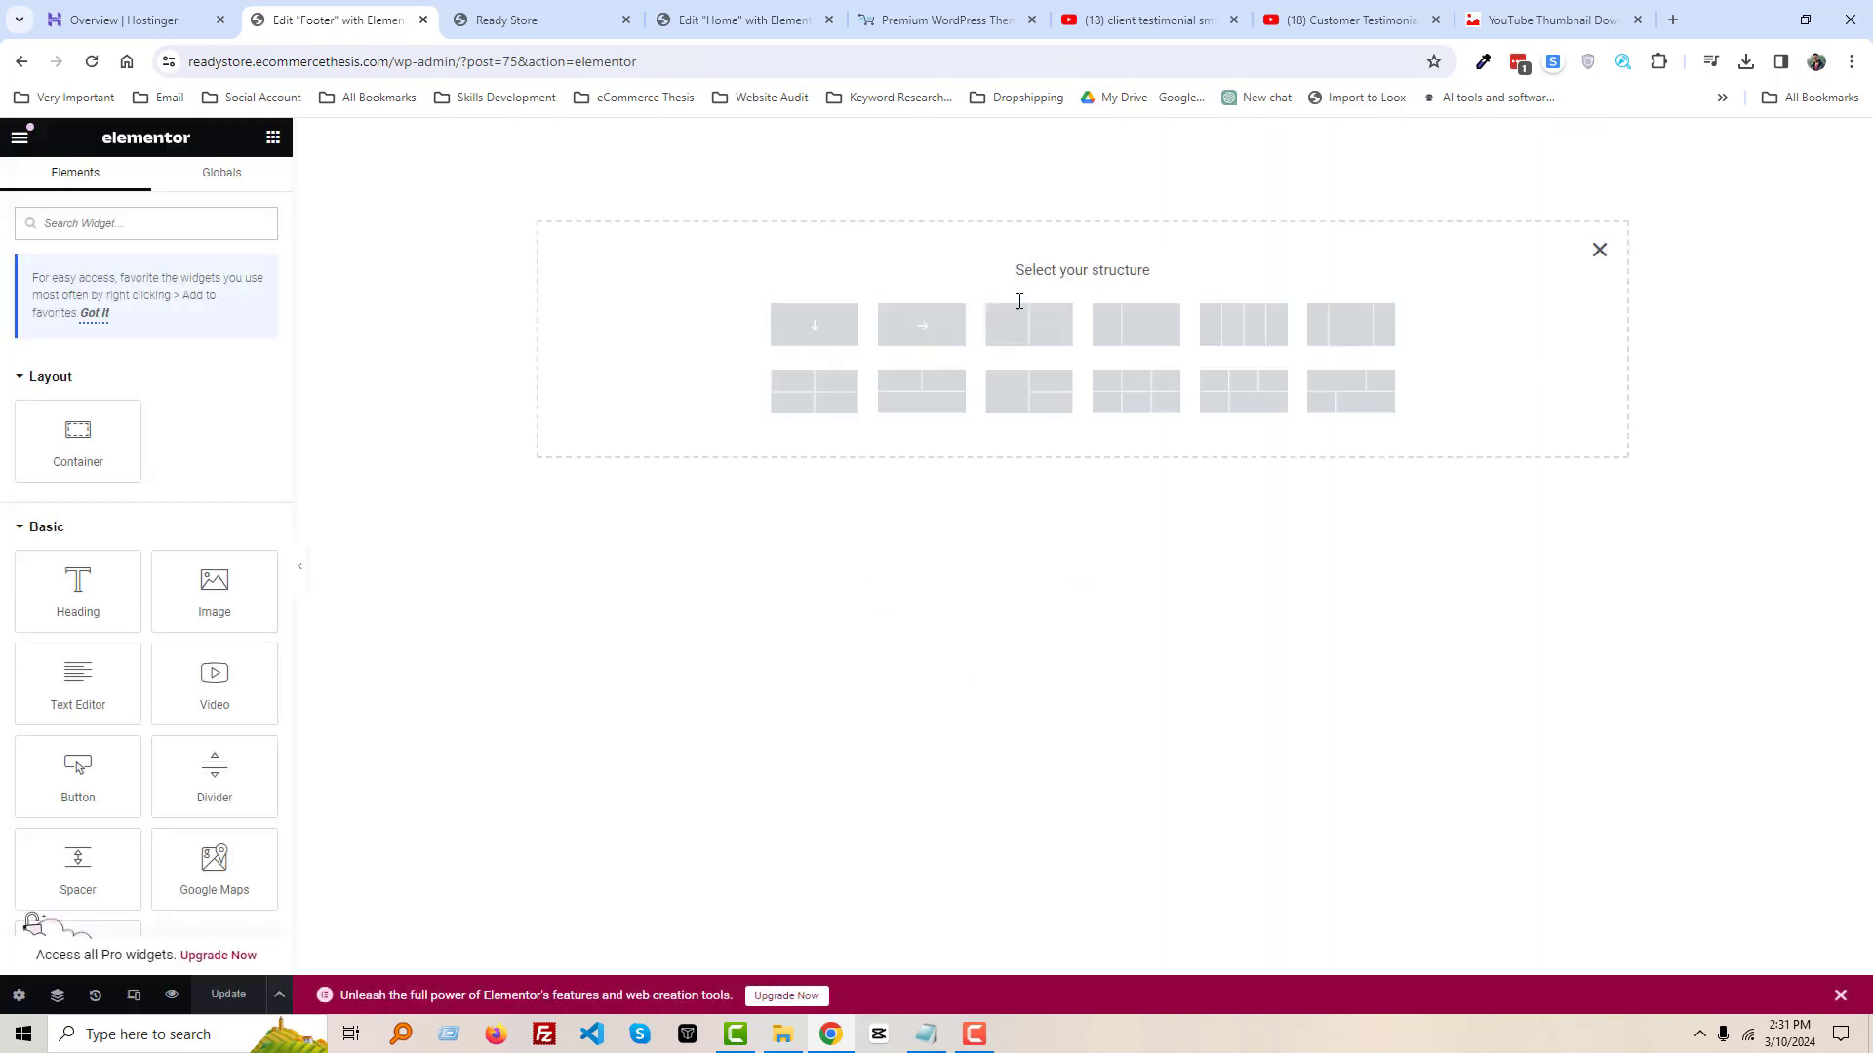
pyautogui.click(797, 335)
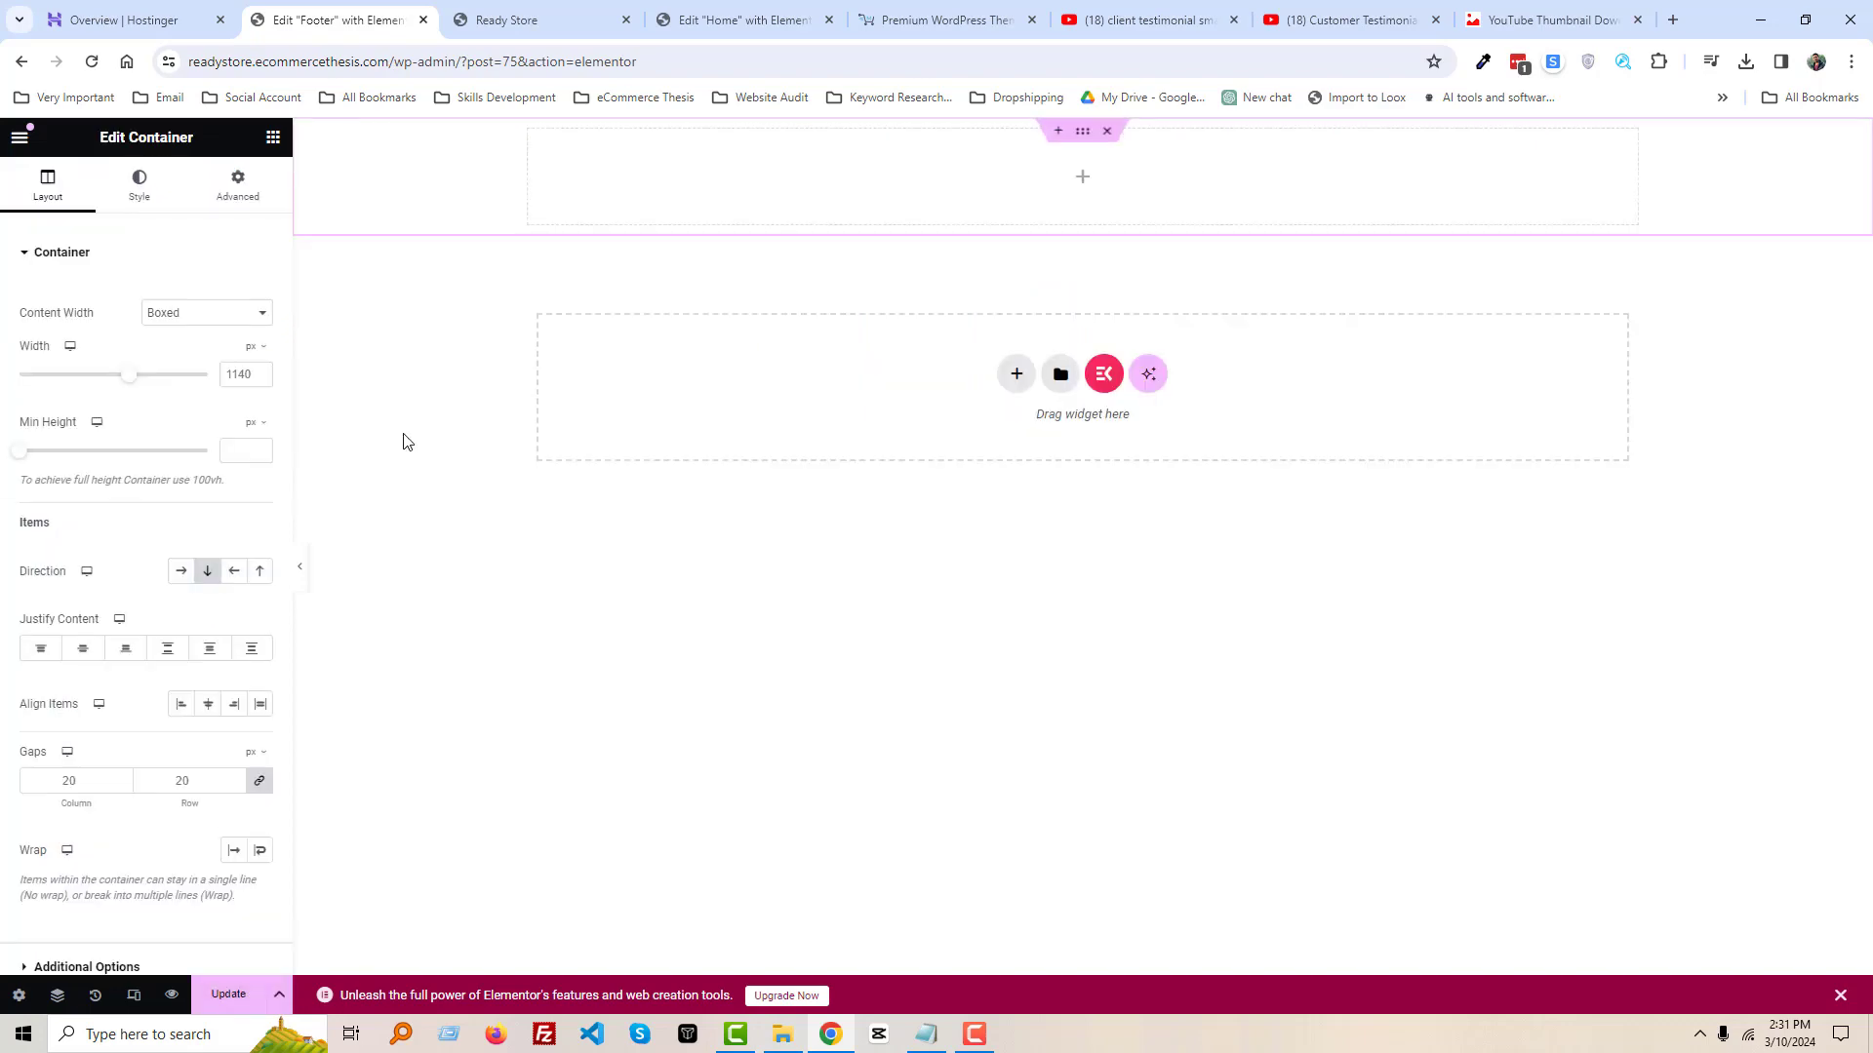
pyautogui.click(944, 20)
pyautogui.scroll(-1, 685, 753)
pyautogui.scroll(-2, 688, 756)
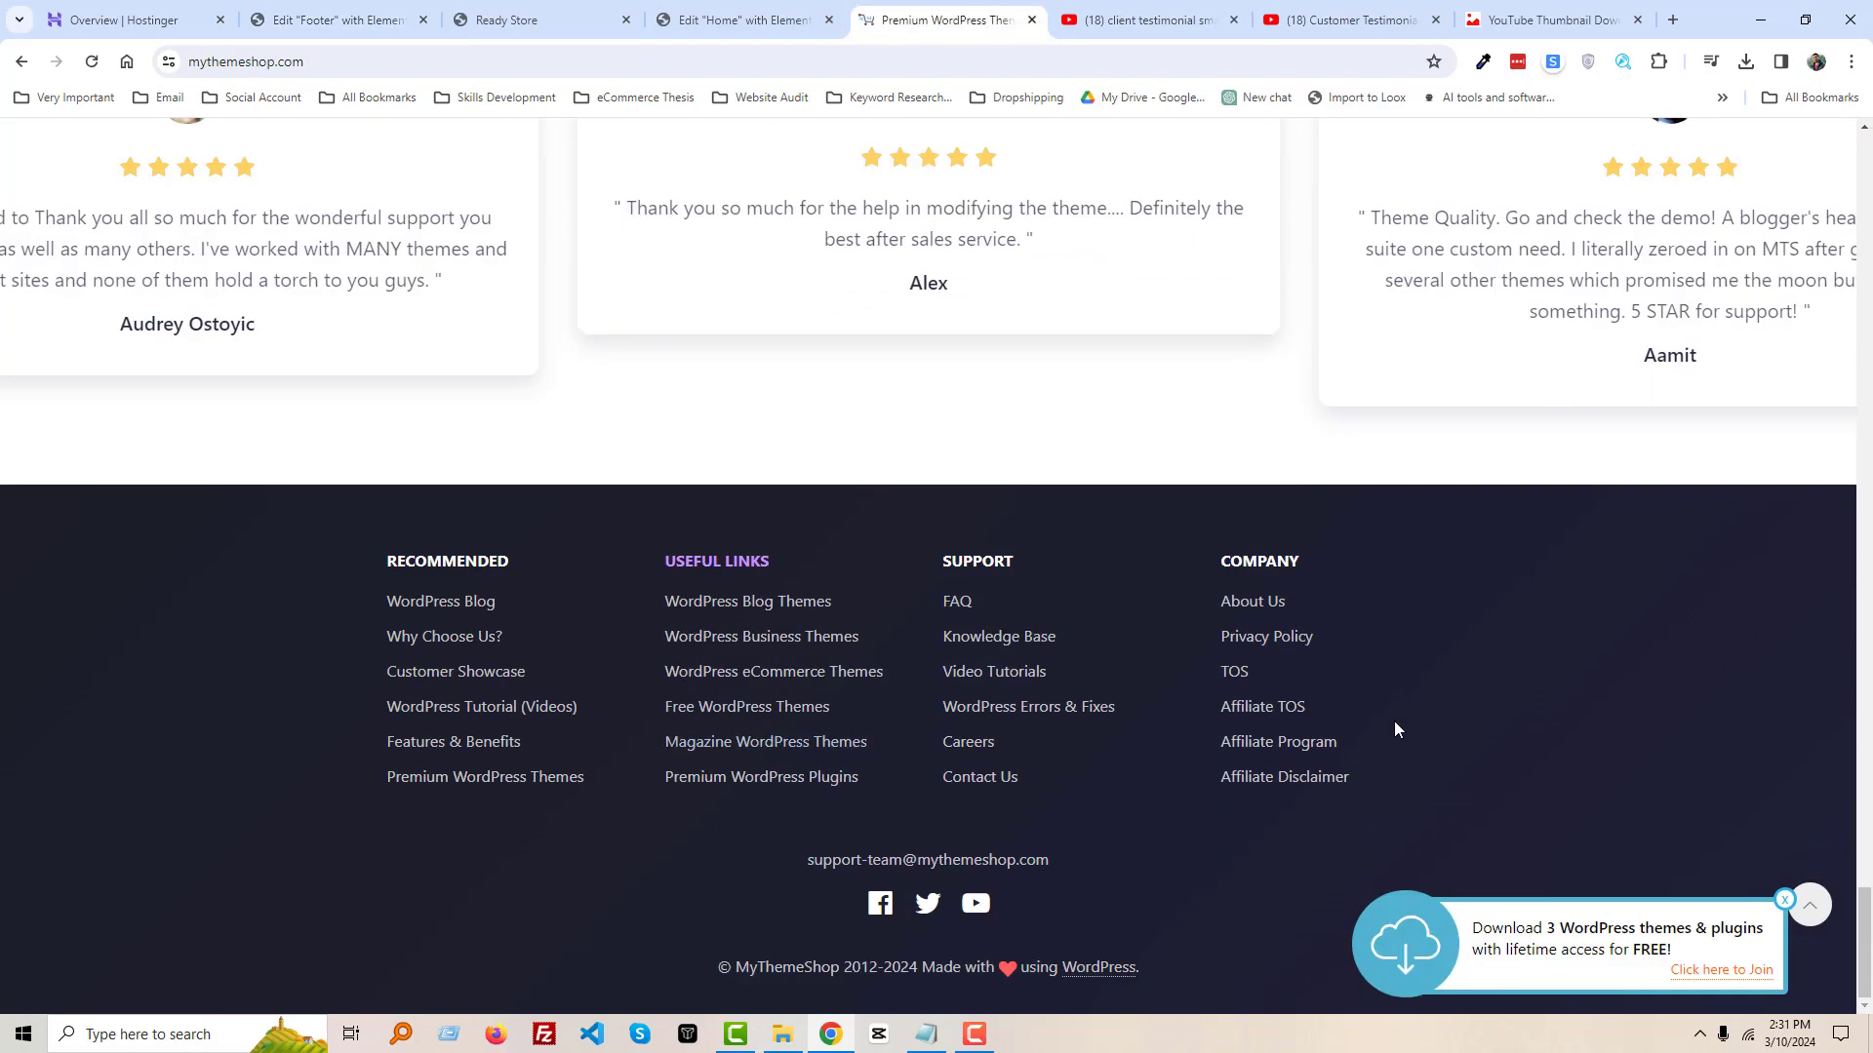
pyautogui.click(1494, 653)
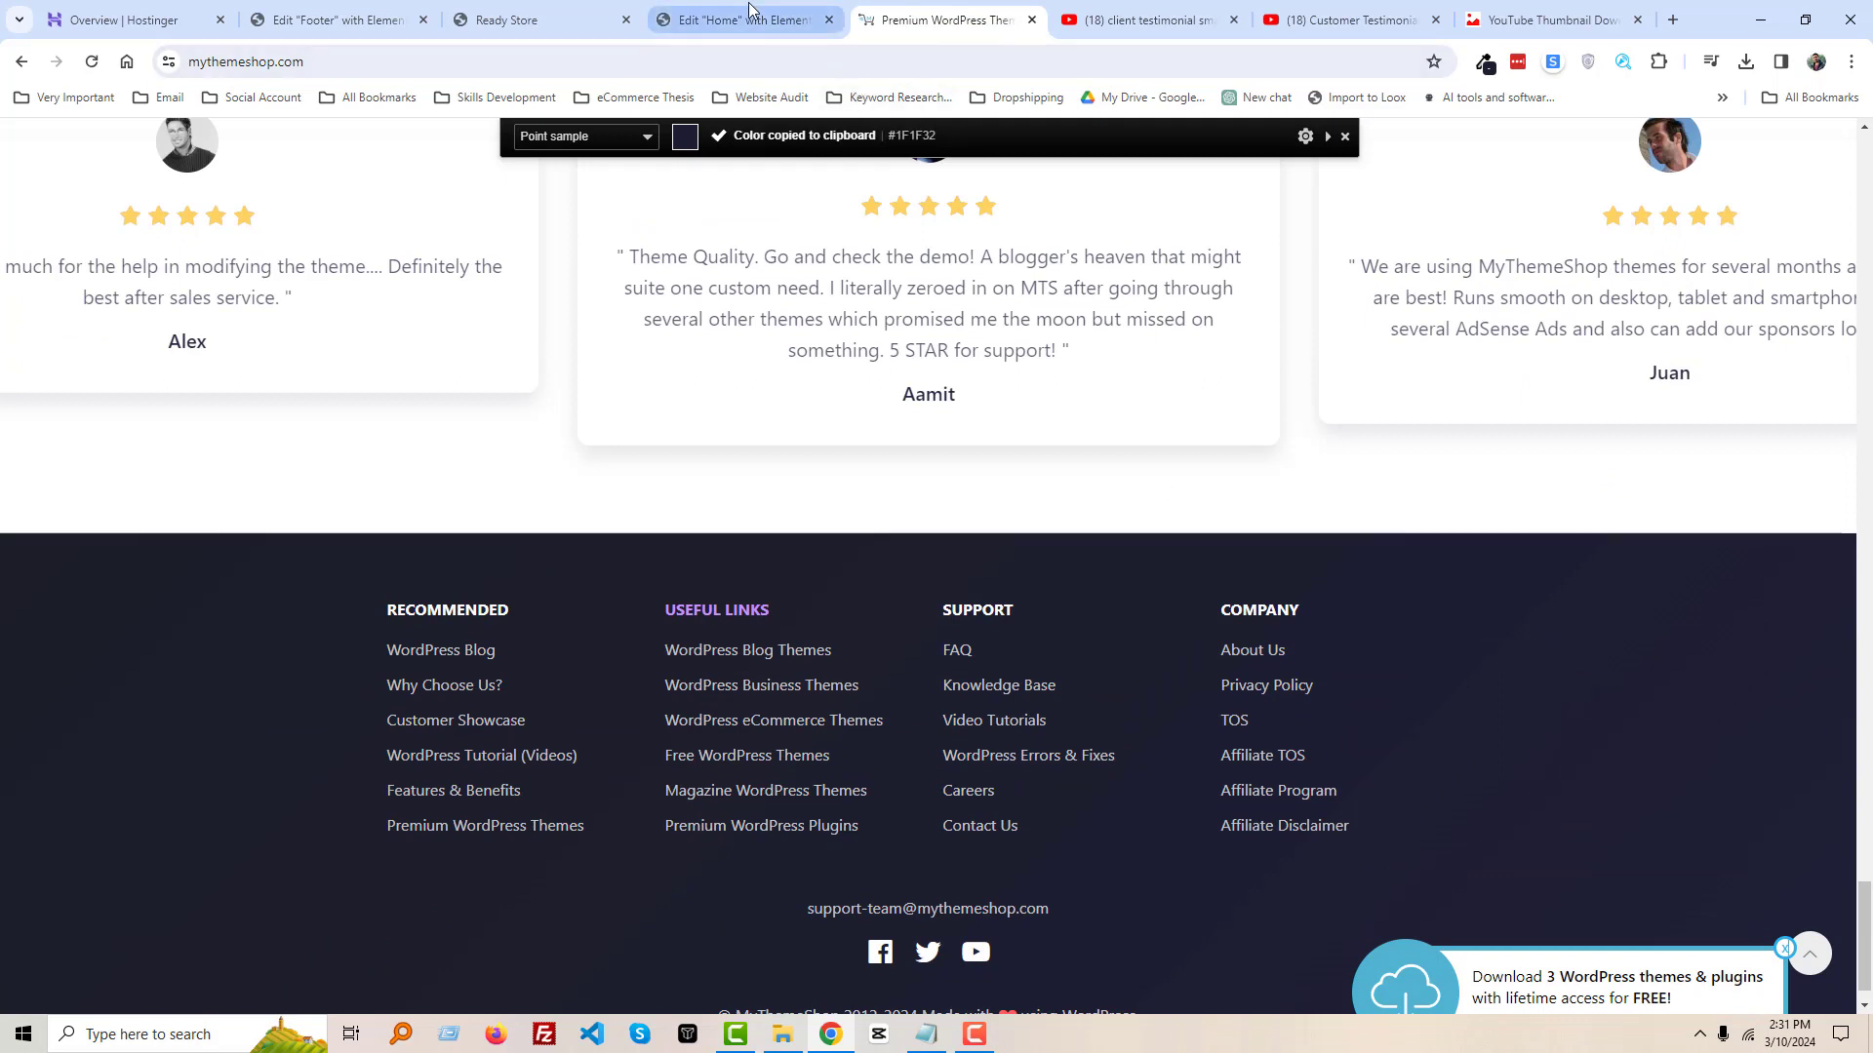
# Give the section a Classic background in the copied #1F1F32 navy
pyautogui.click(747, 19)
pyautogui.click(139, 185)
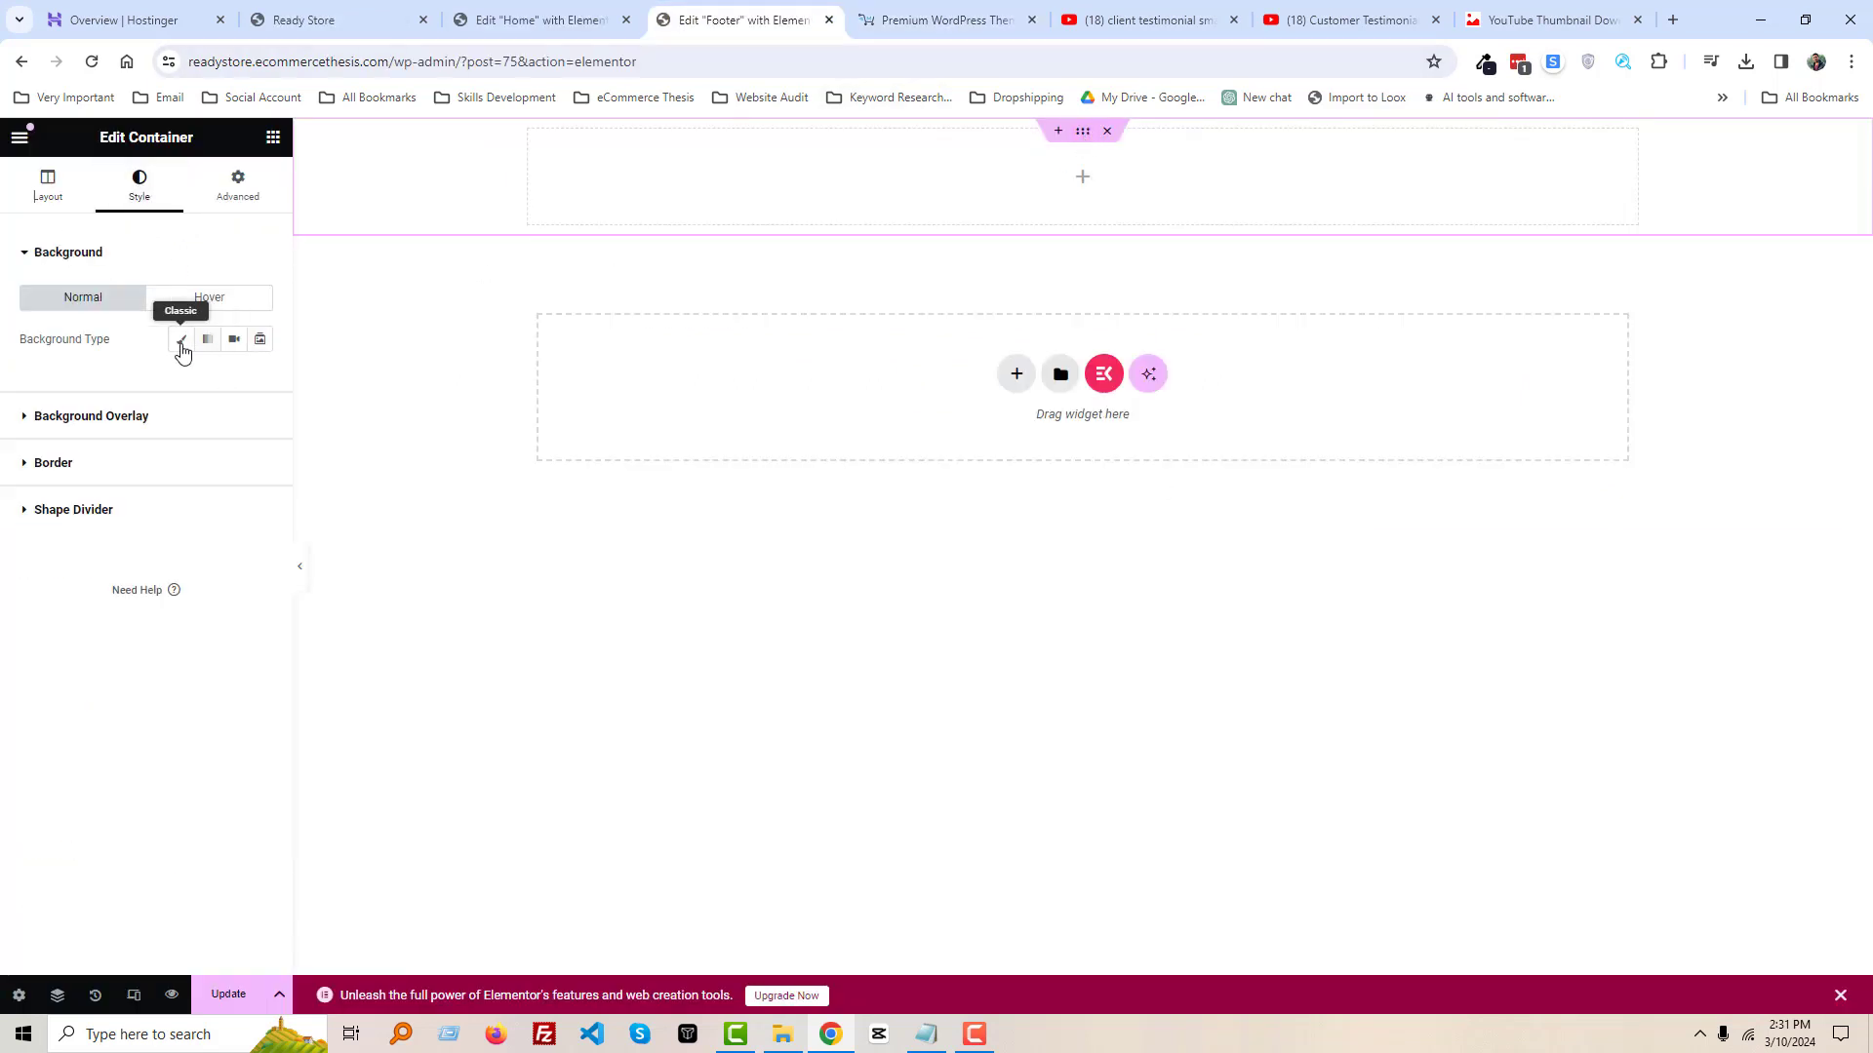
pyautogui.click(180, 339)
pyautogui.click(261, 381)
pyautogui.hotkey('ctrl', 'v')
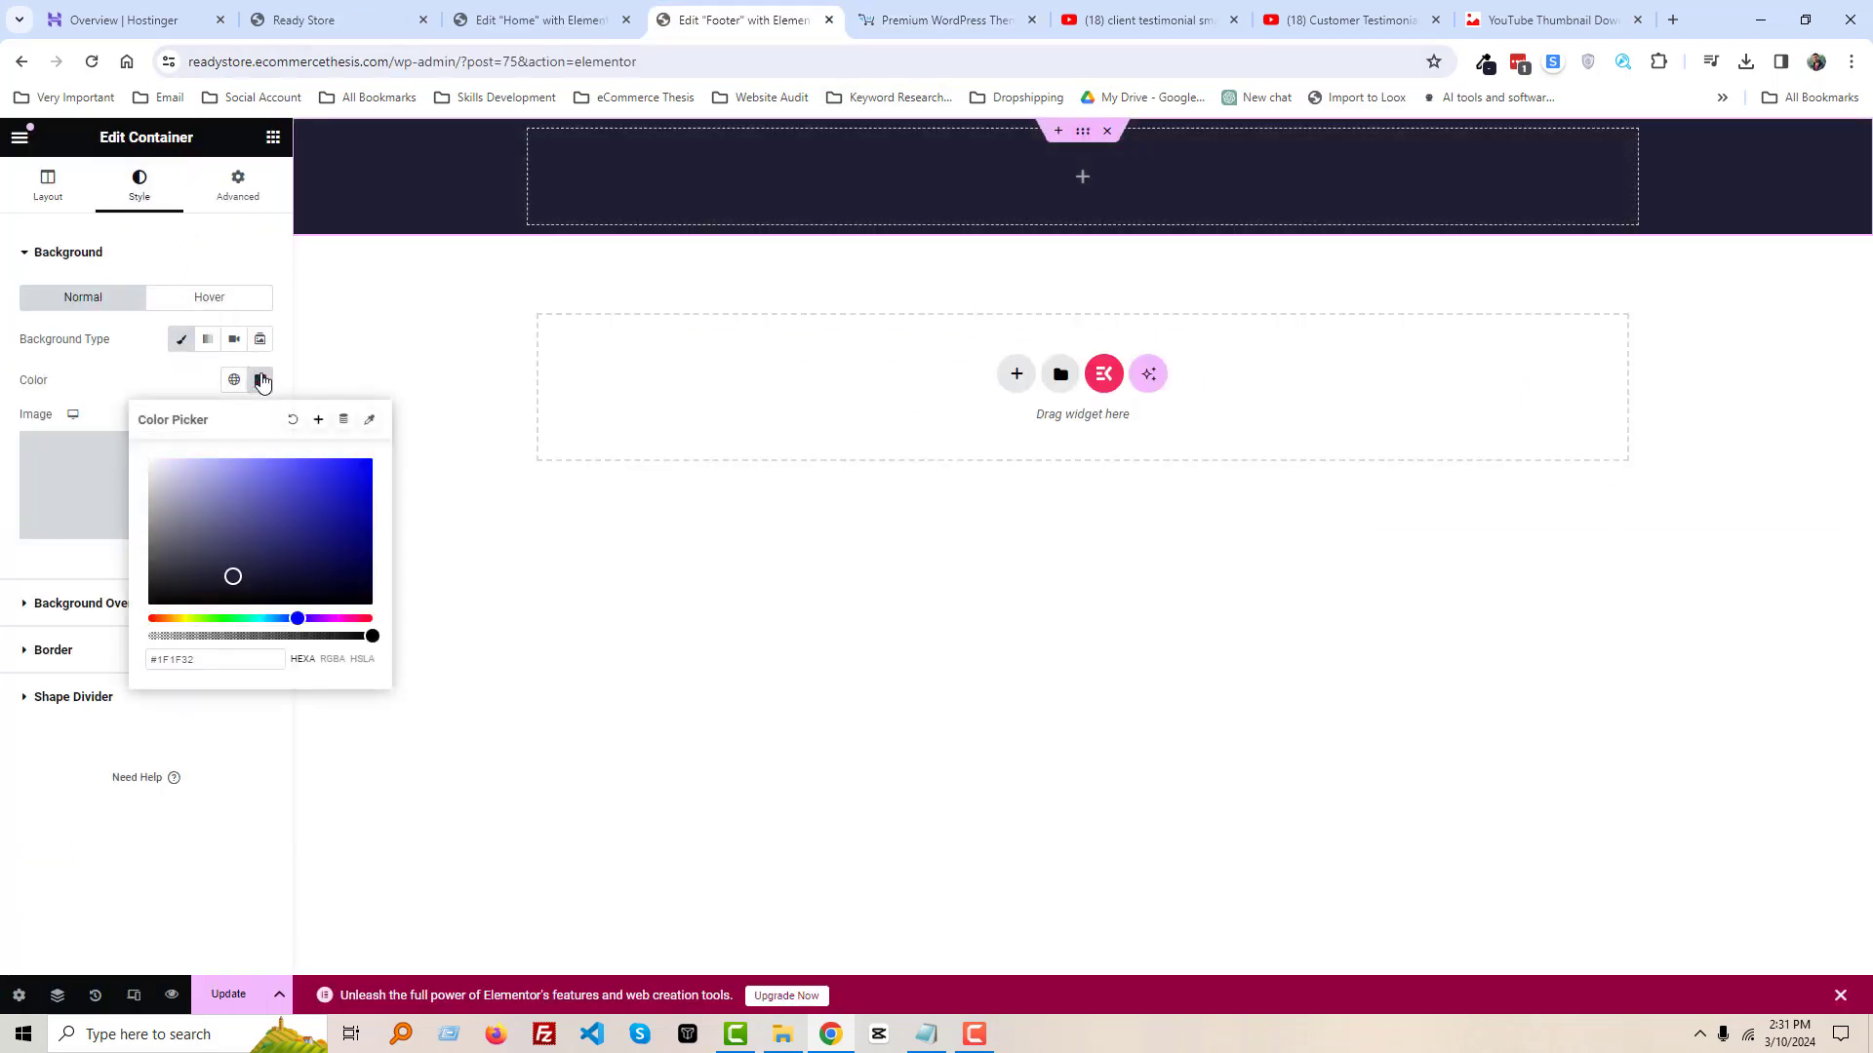
pyautogui.click(447, 325)
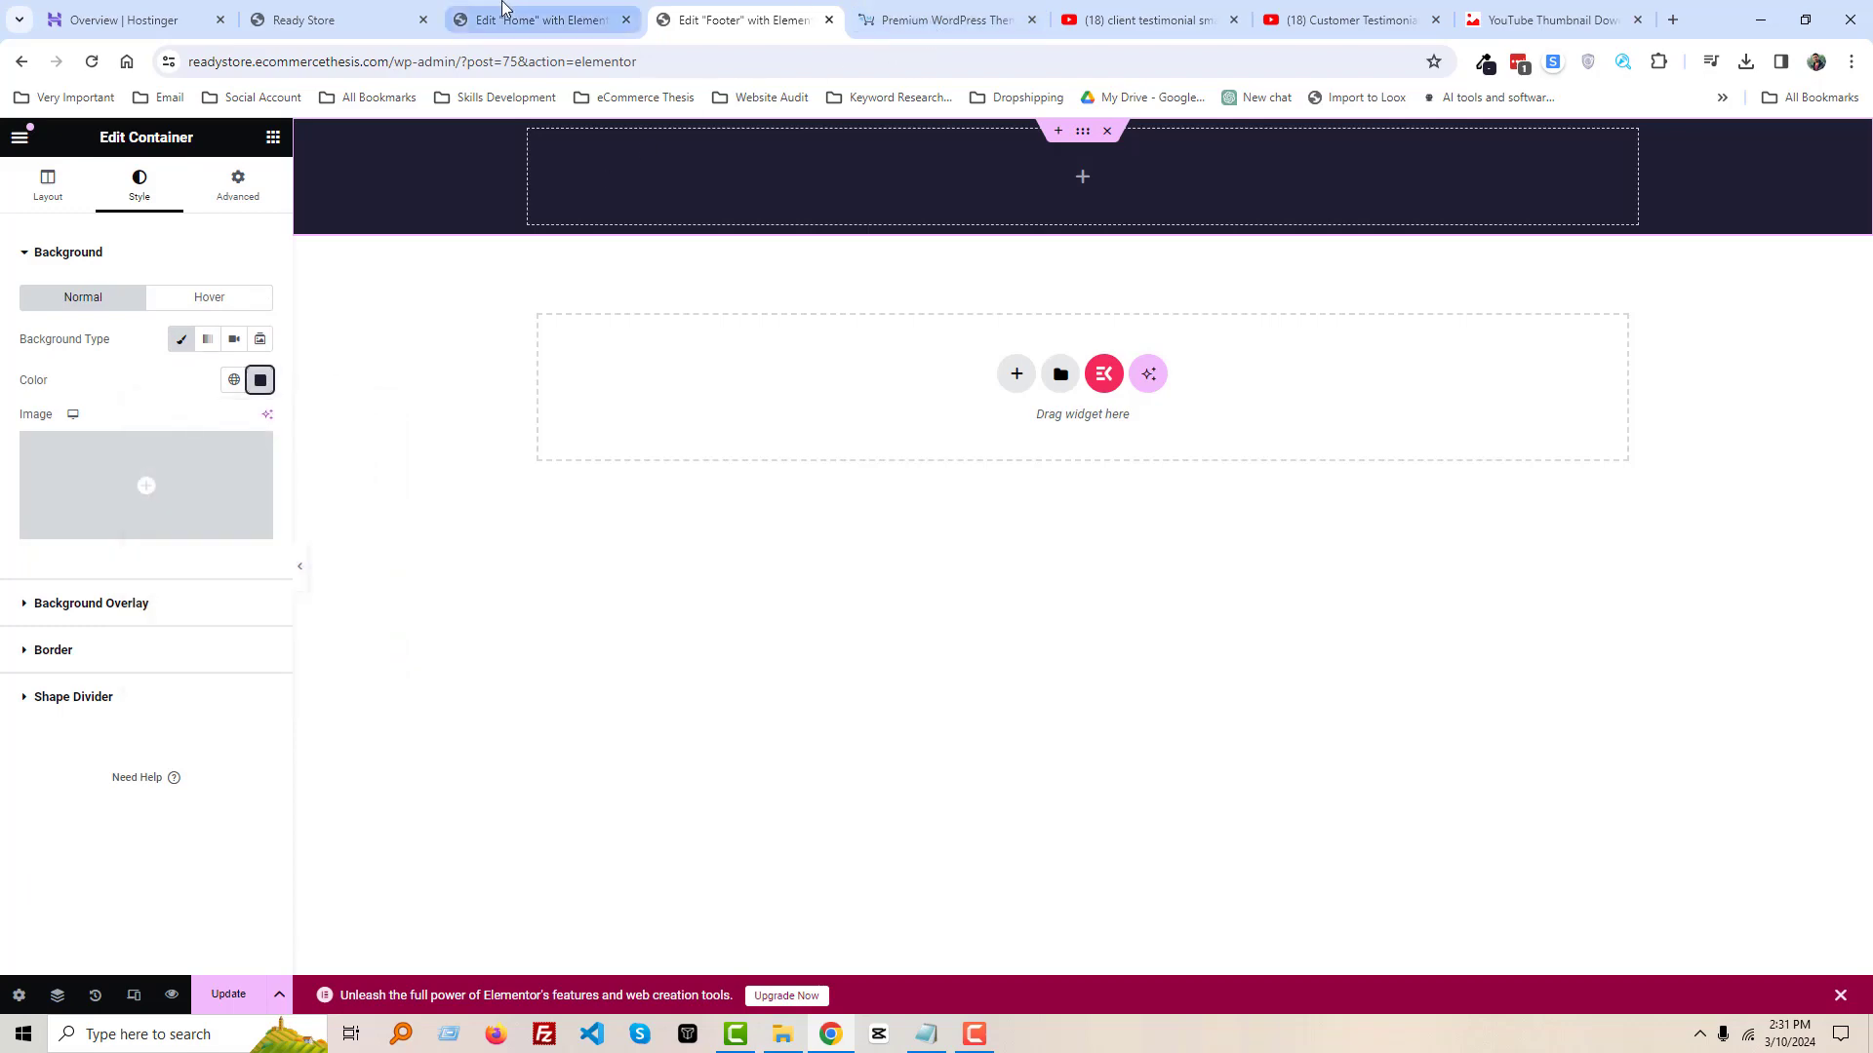
# Copy the Glowing Praise heading from the Home page and paste it into the footer section
pyautogui.click(527, 18)
pyautogui.scroll(3, 1034, 509)
pyautogui.rightClick(1029, 520)
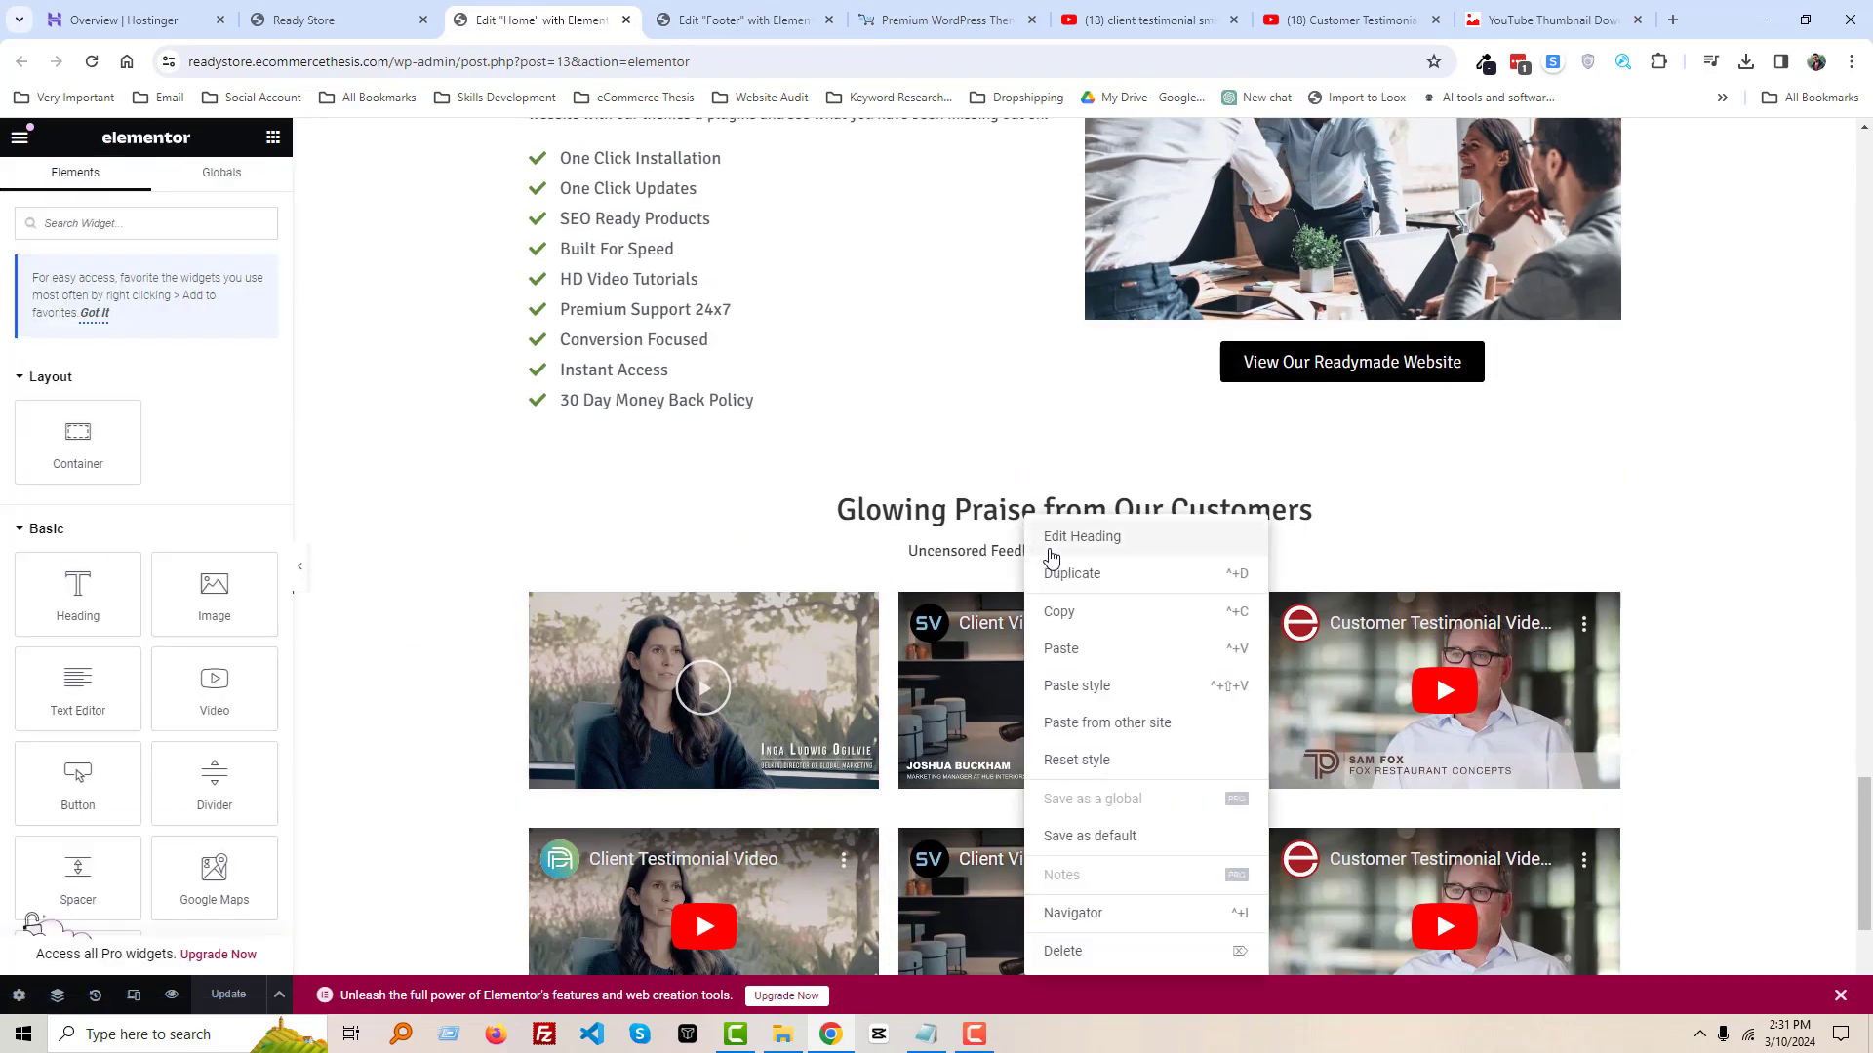
pyautogui.click(1073, 617)
pyautogui.click(772, 20)
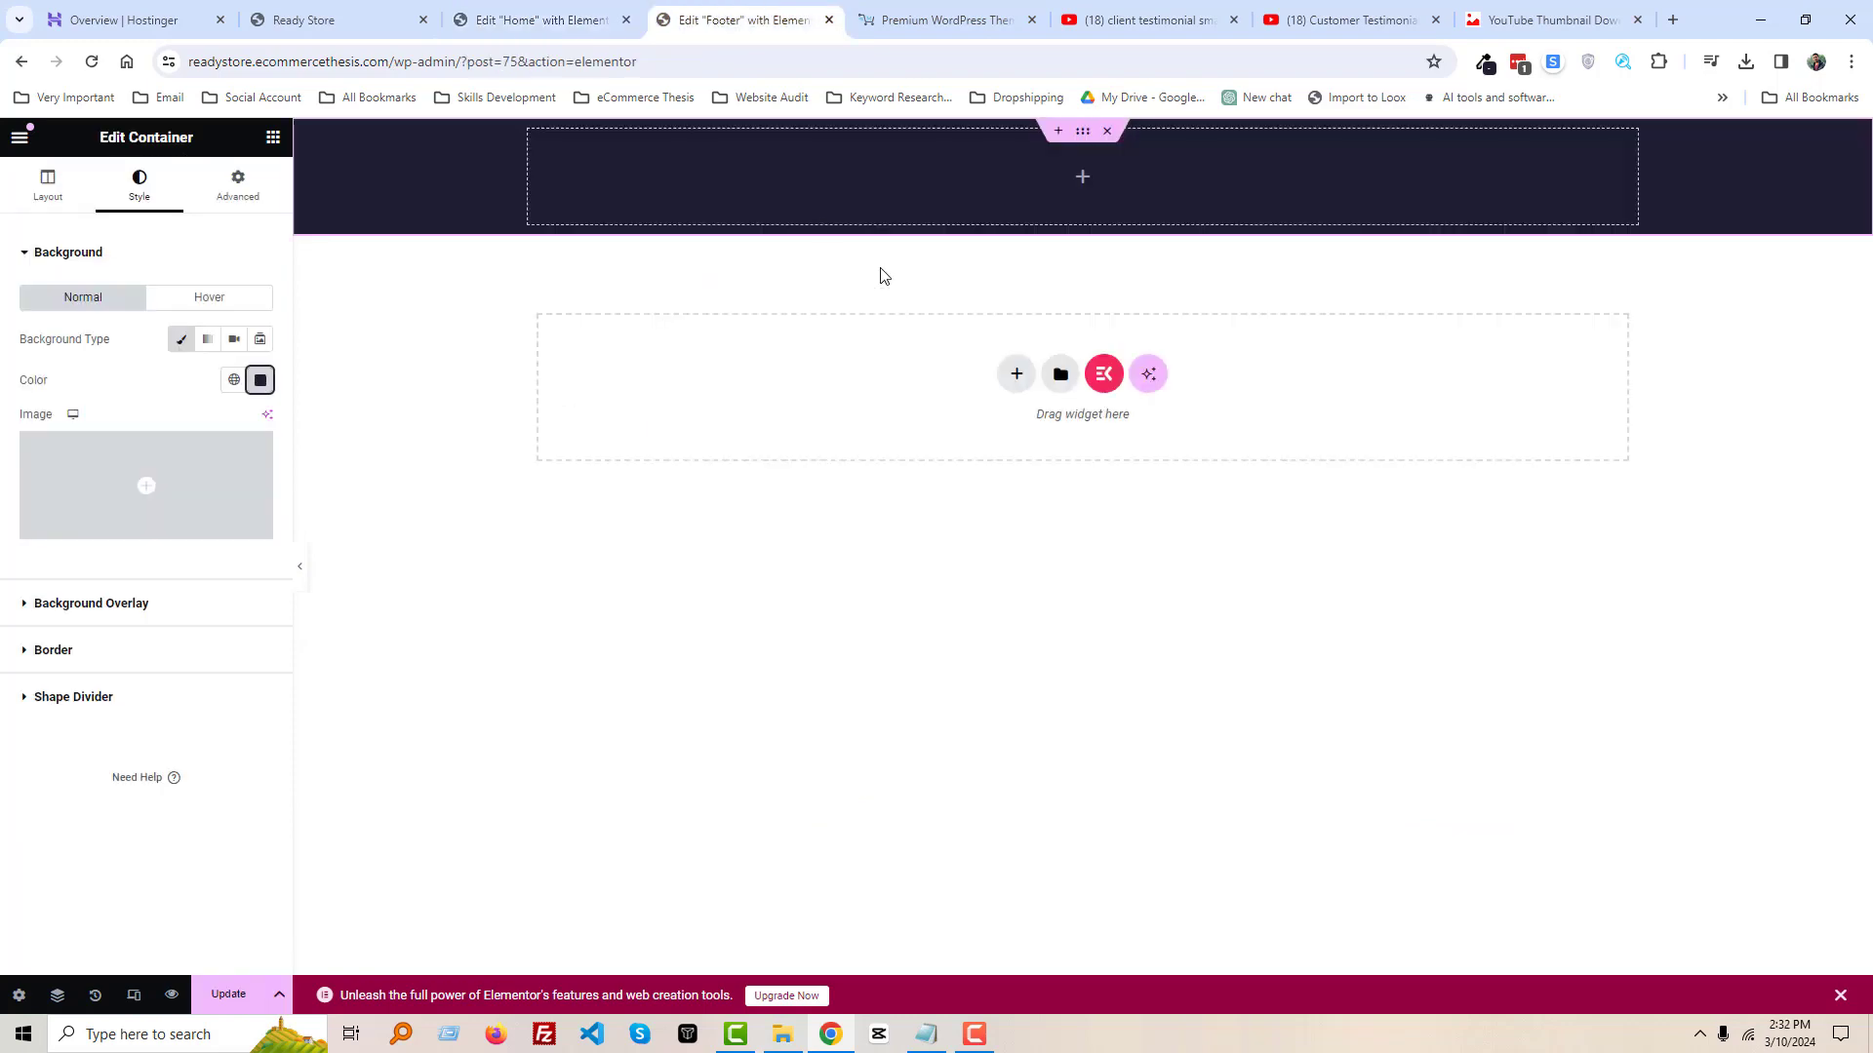
pyautogui.rightClick(900, 187)
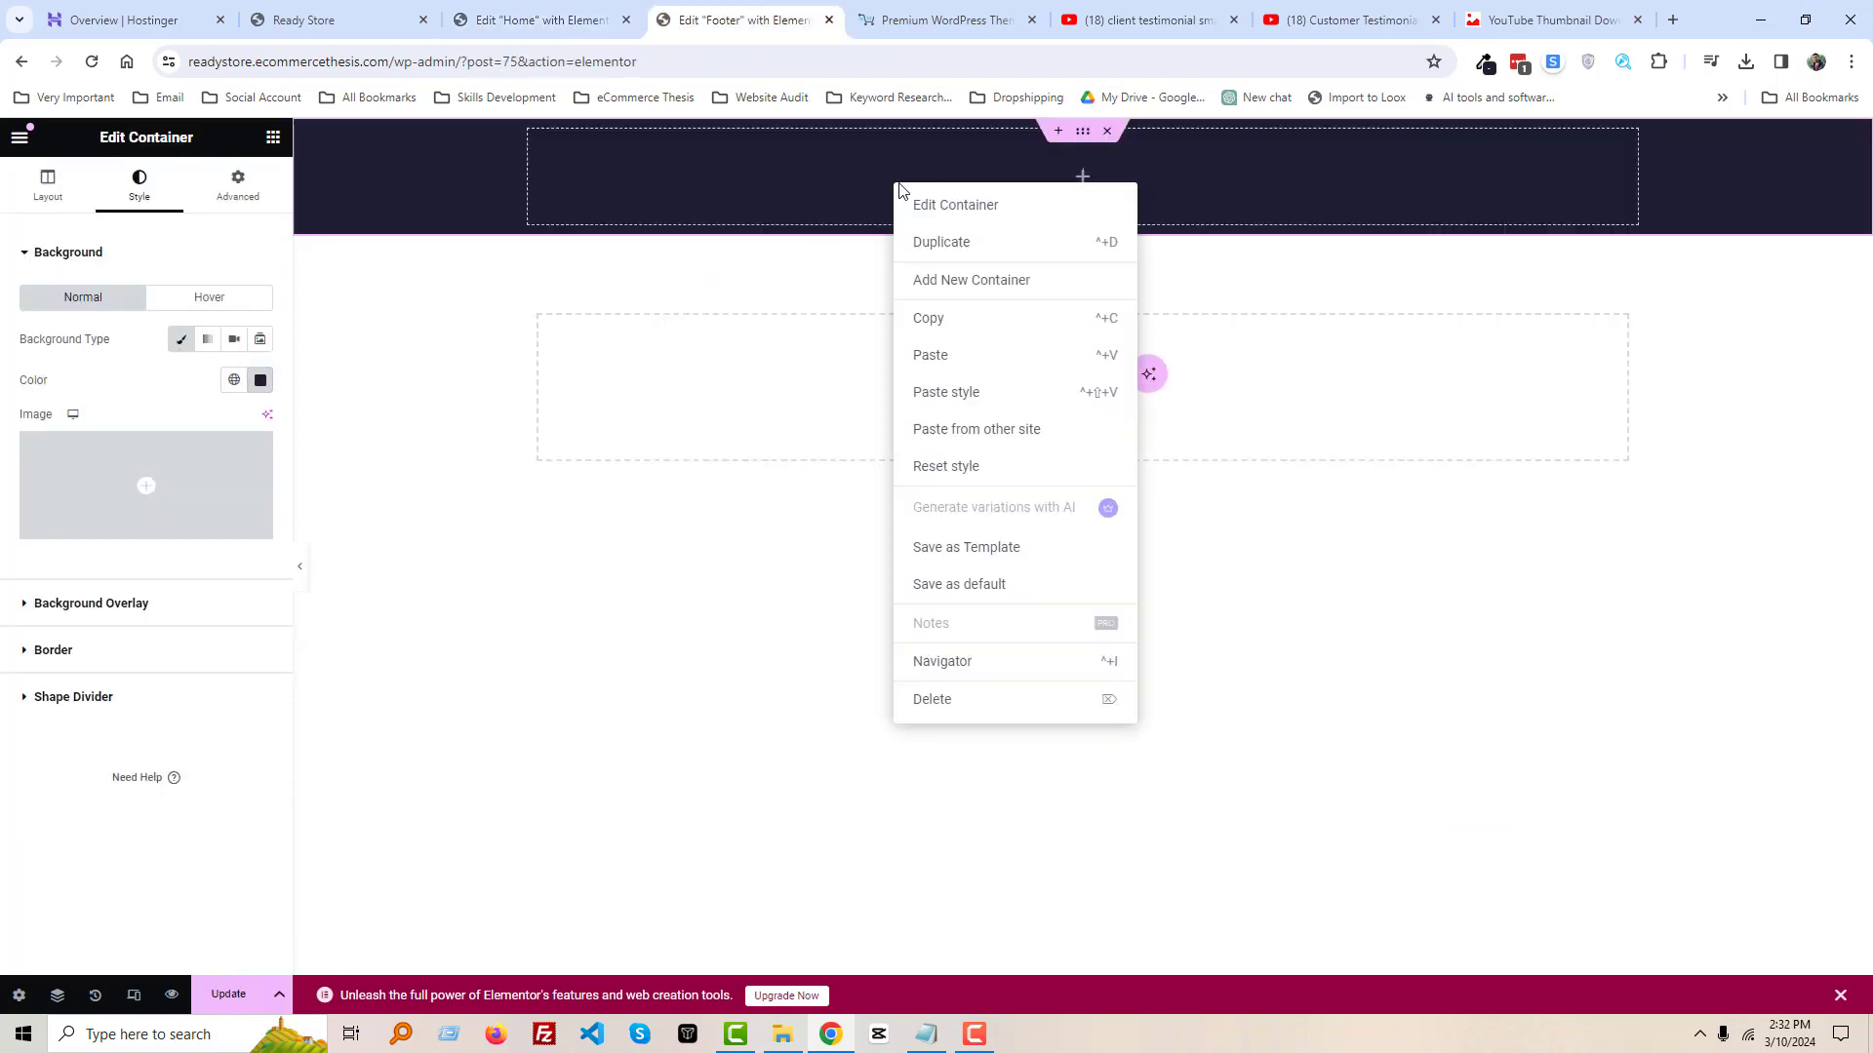
pyautogui.click(955, 355)
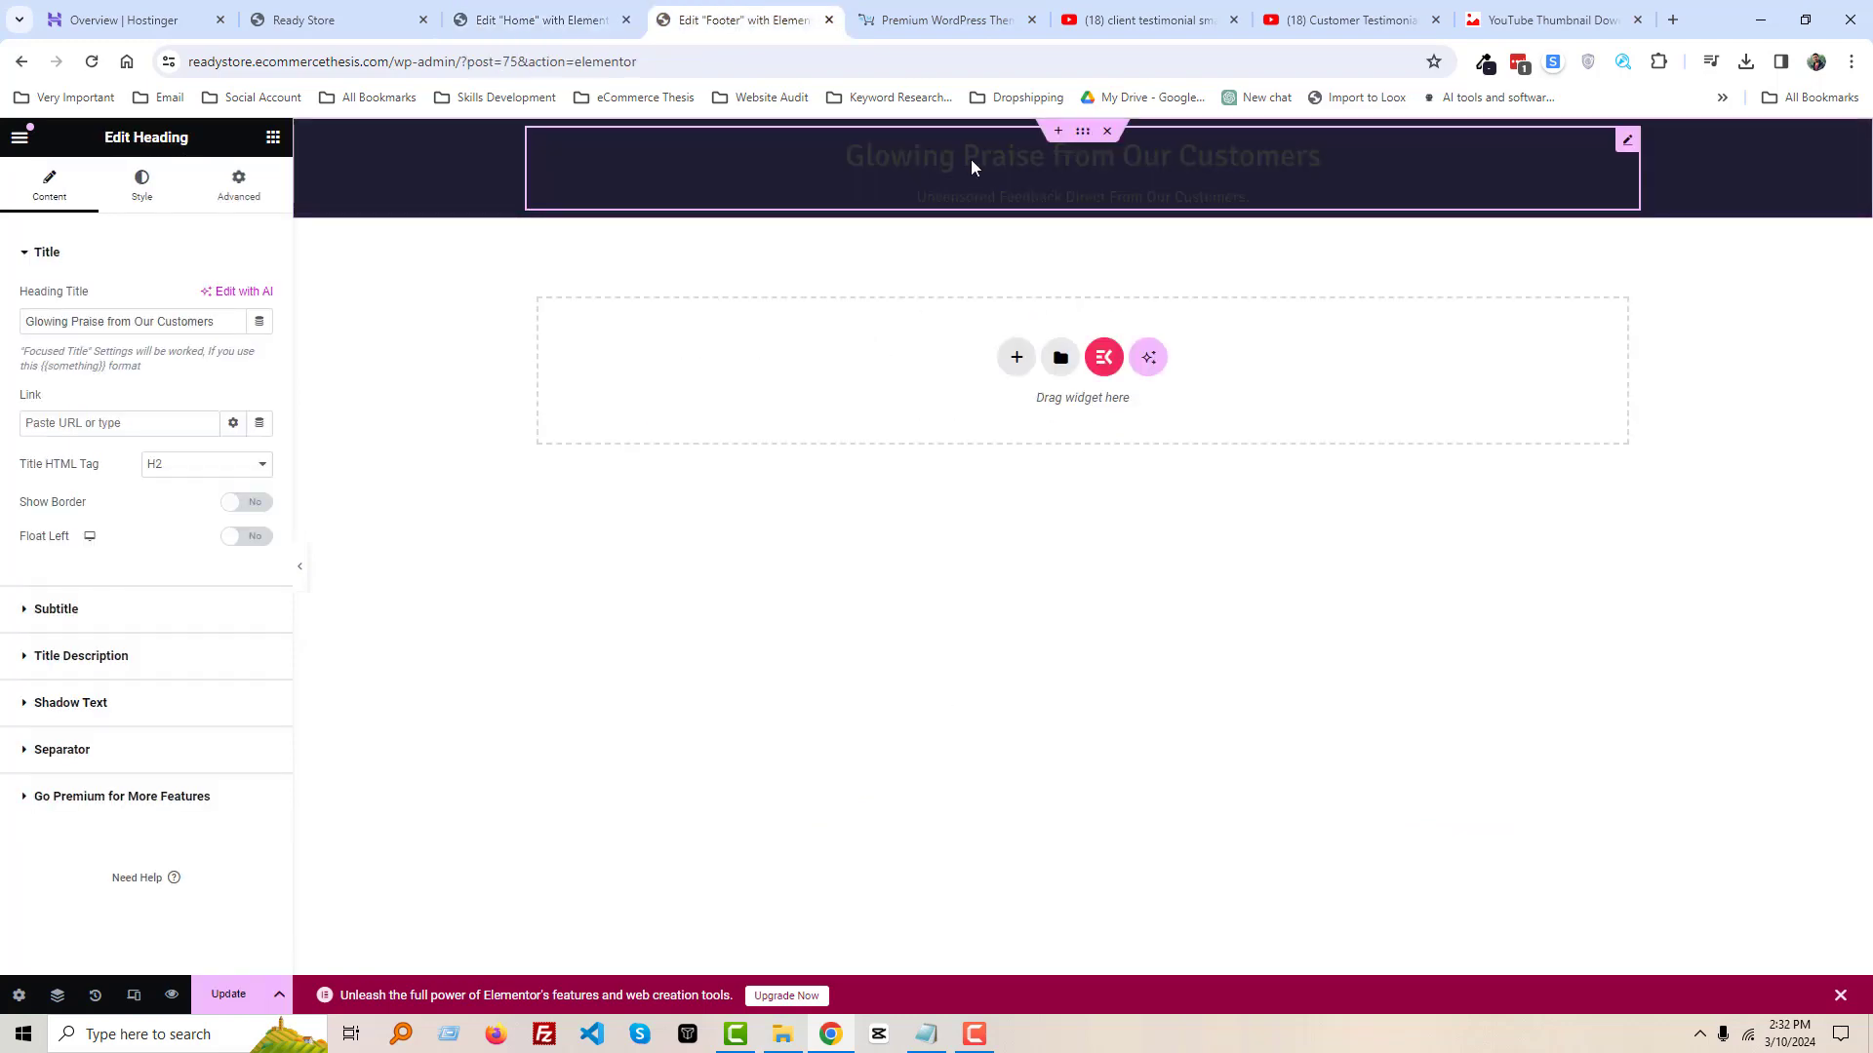
# Make the pasted heading's title white (#FFFFFF)
pyautogui.click(152, 193)
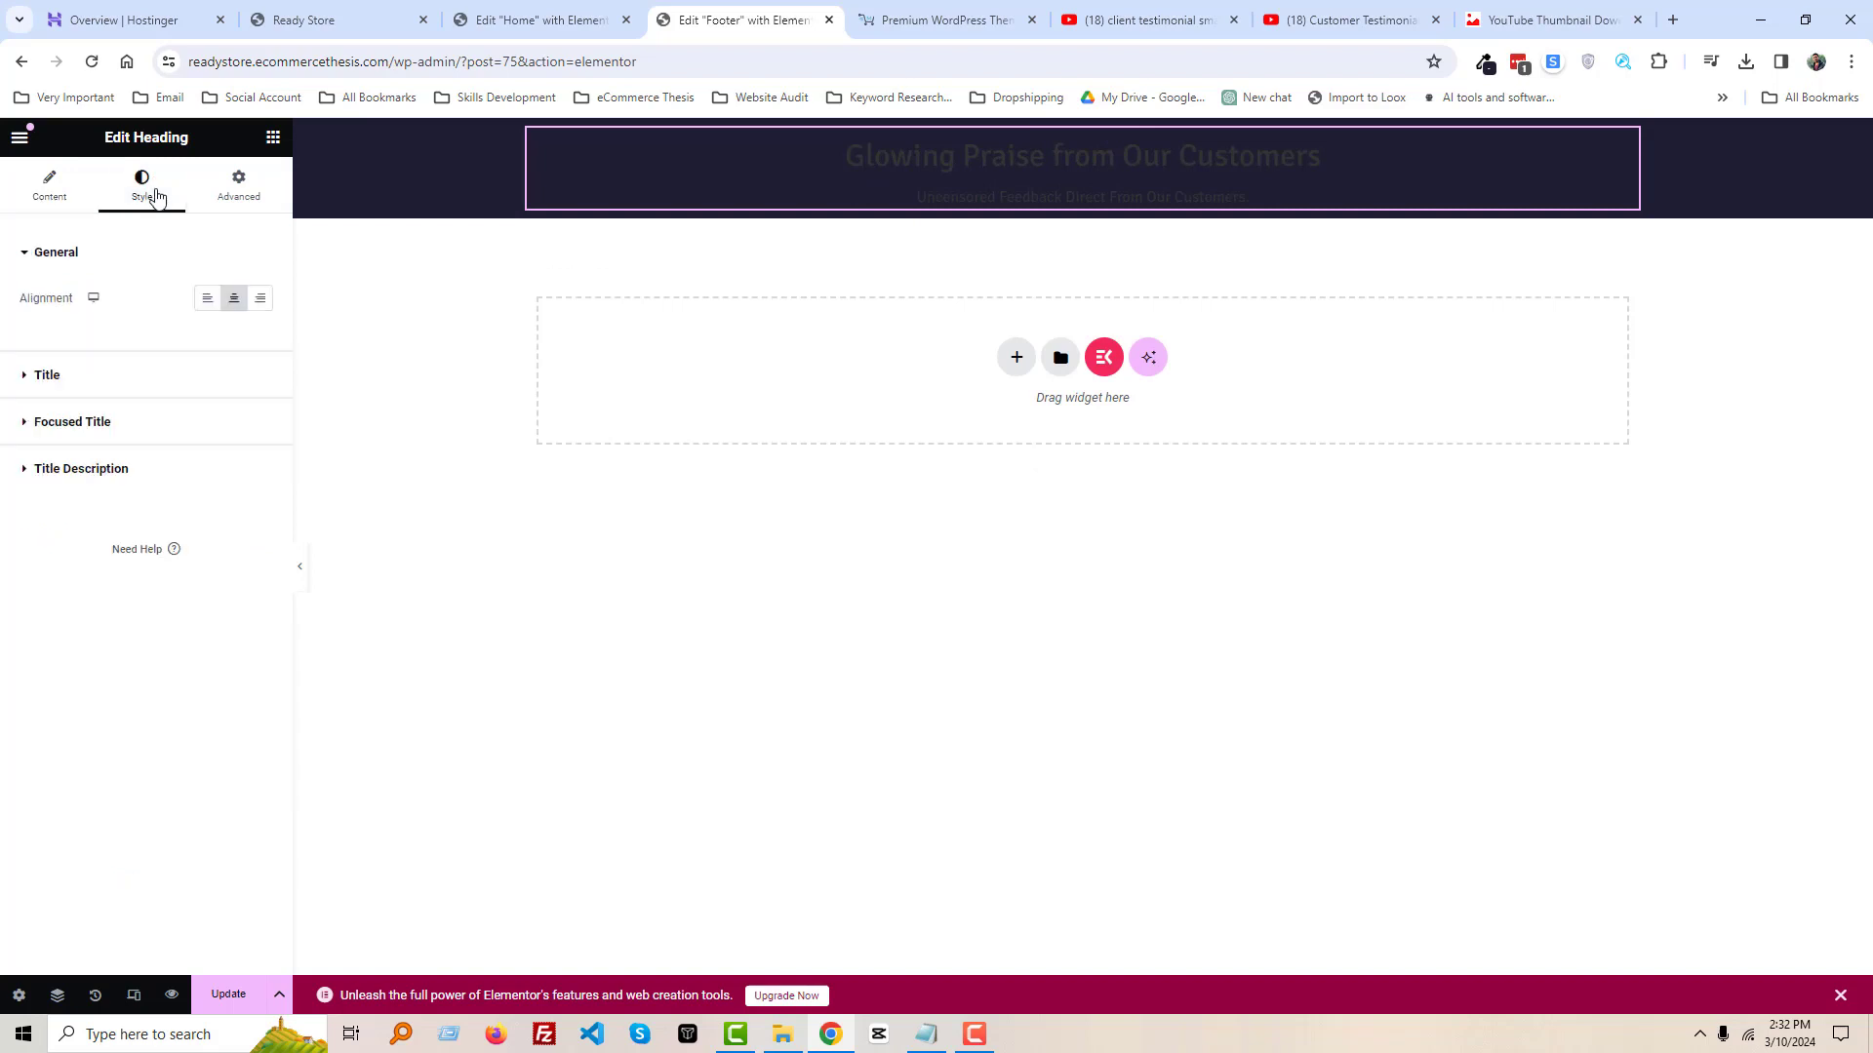
pyautogui.click(152, 418)
pyautogui.click(260, 390)
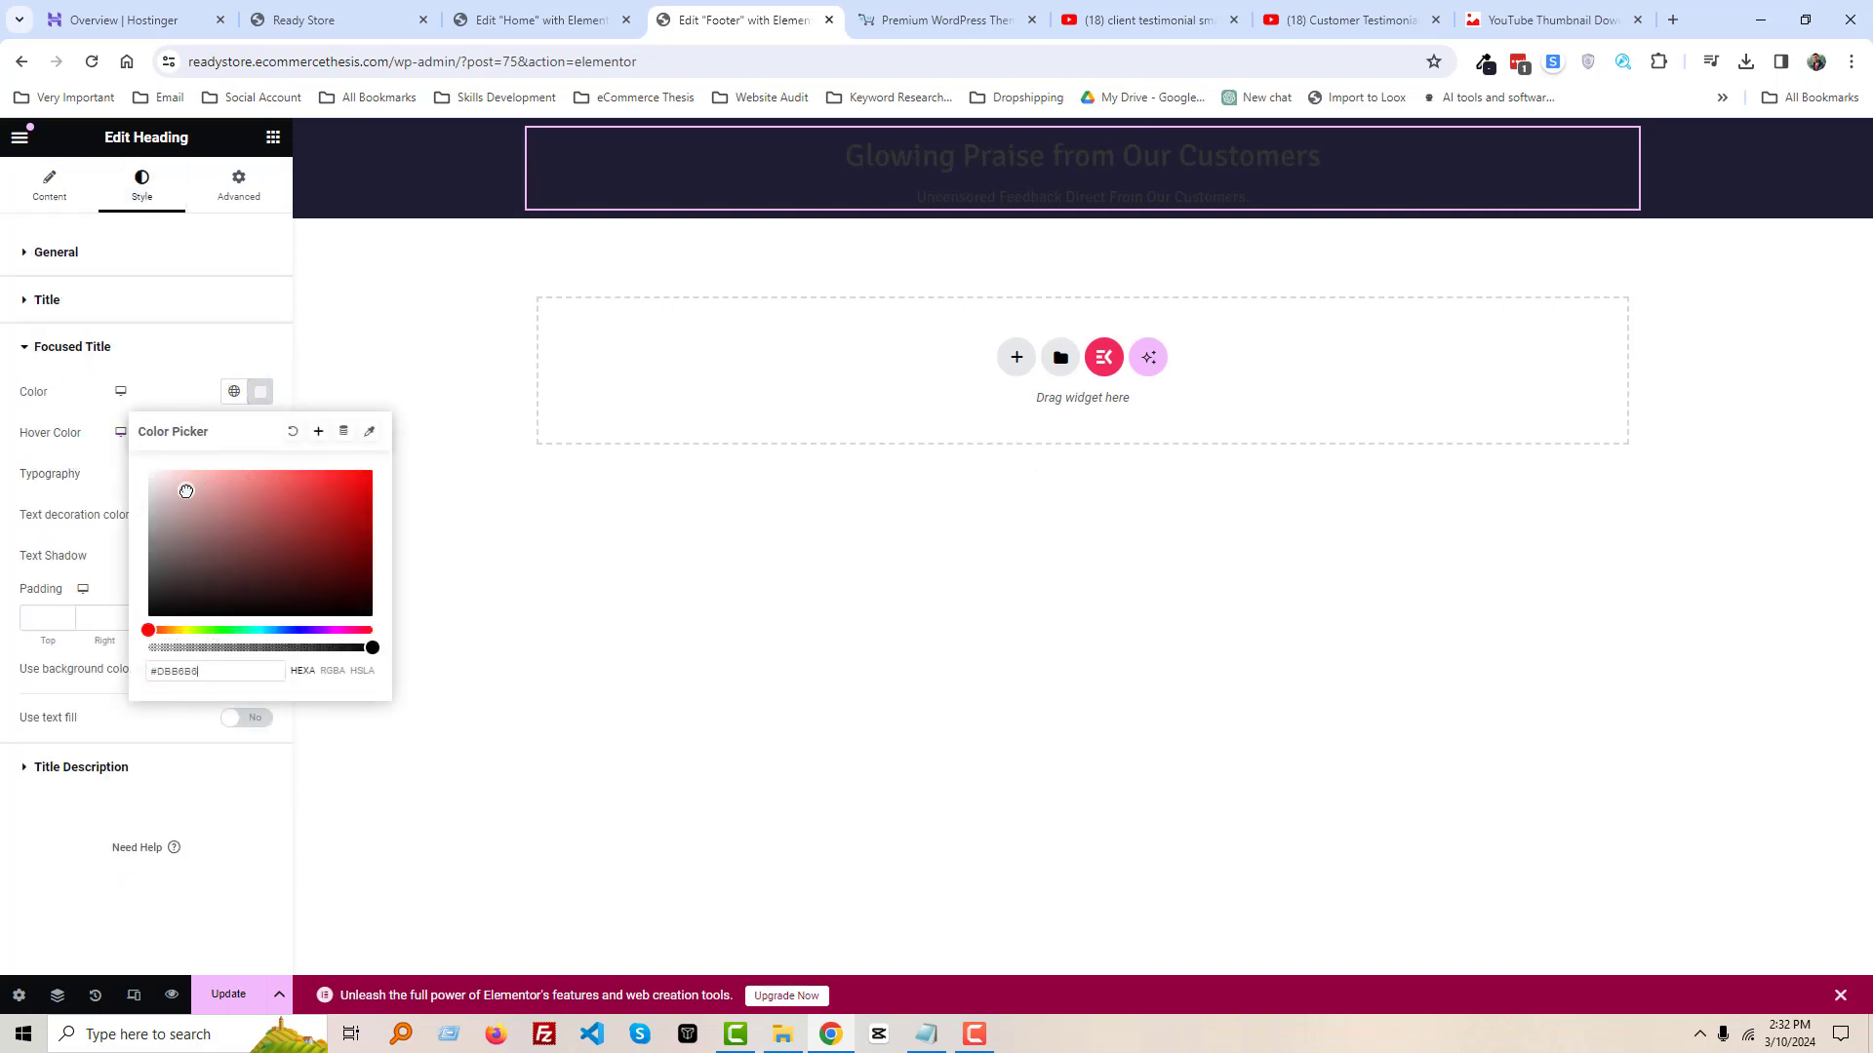
pyautogui.click(131, 303)
pyautogui.click(262, 347)
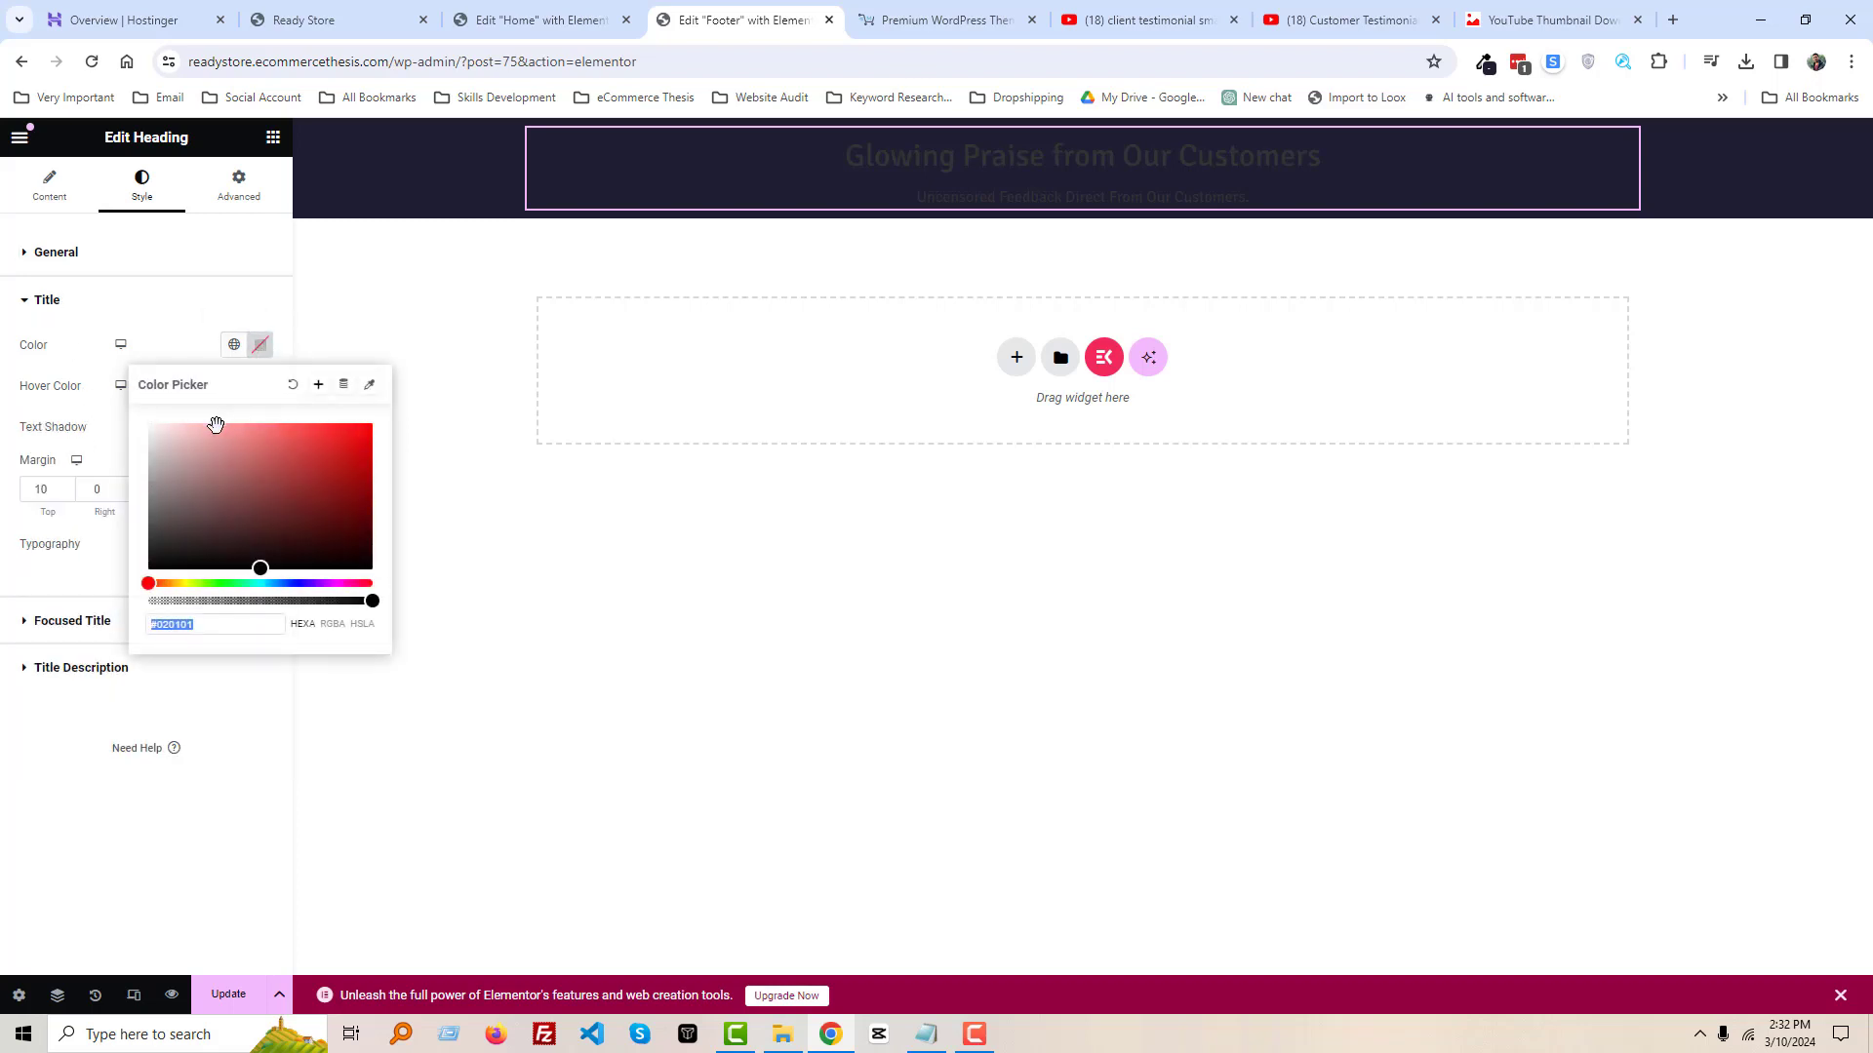
pyautogui.click(162, 447)
pyautogui.click(113, 301)
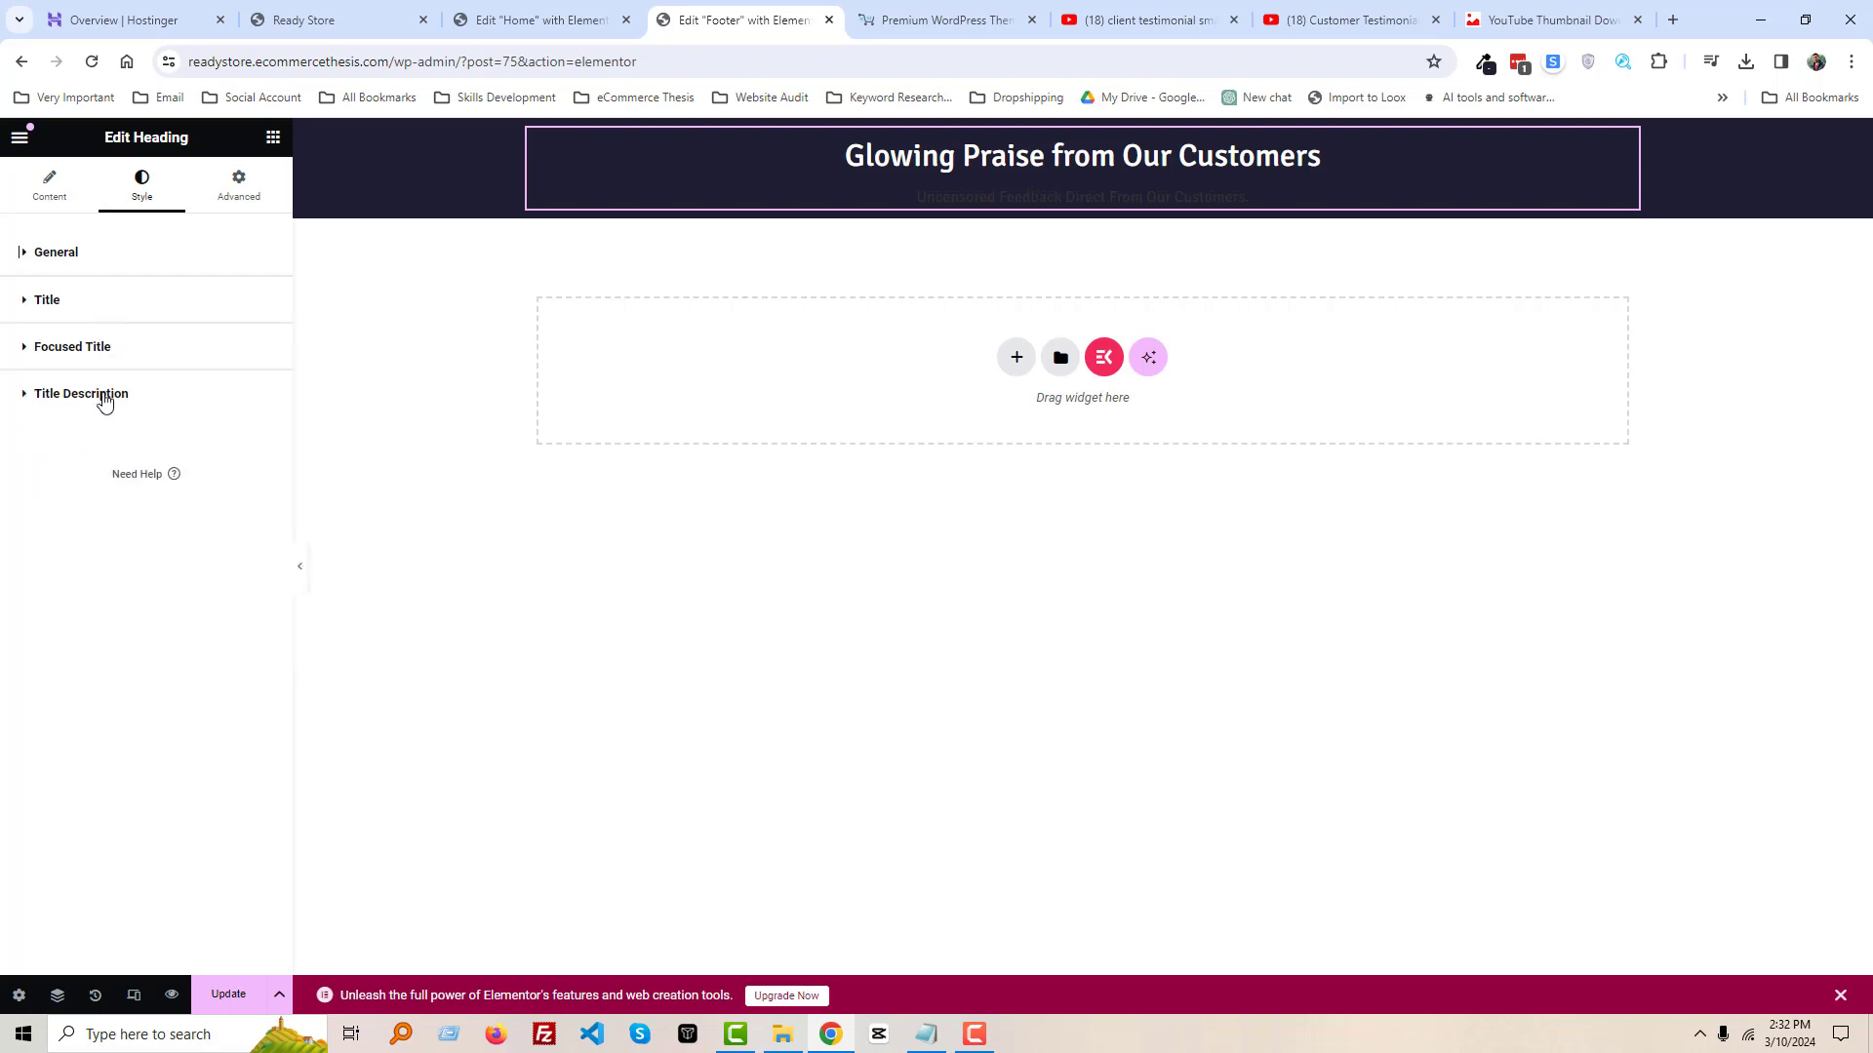
# Make the title description white too, then reselect the dark footer section
pyautogui.click(105, 398)
pyautogui.click(256, 441)
pyautogui.click(158, 531)
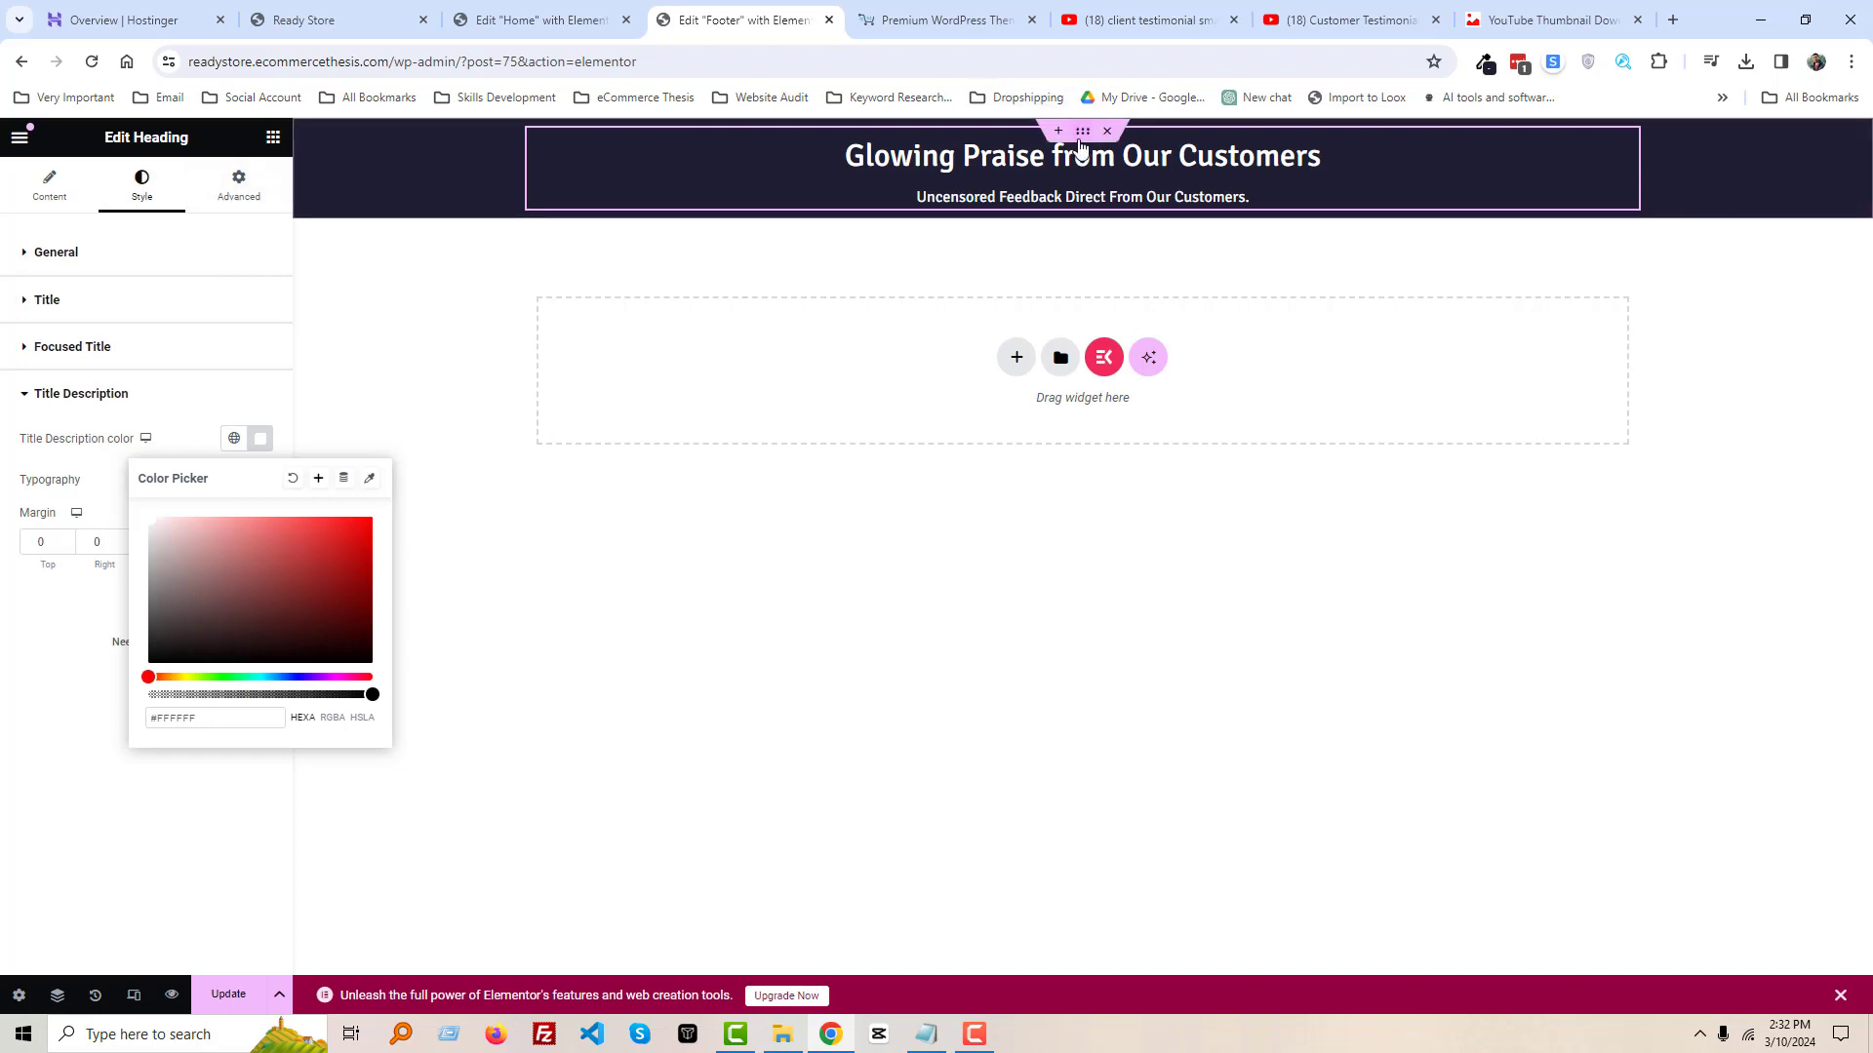
pyautogui.click(1083, 131)
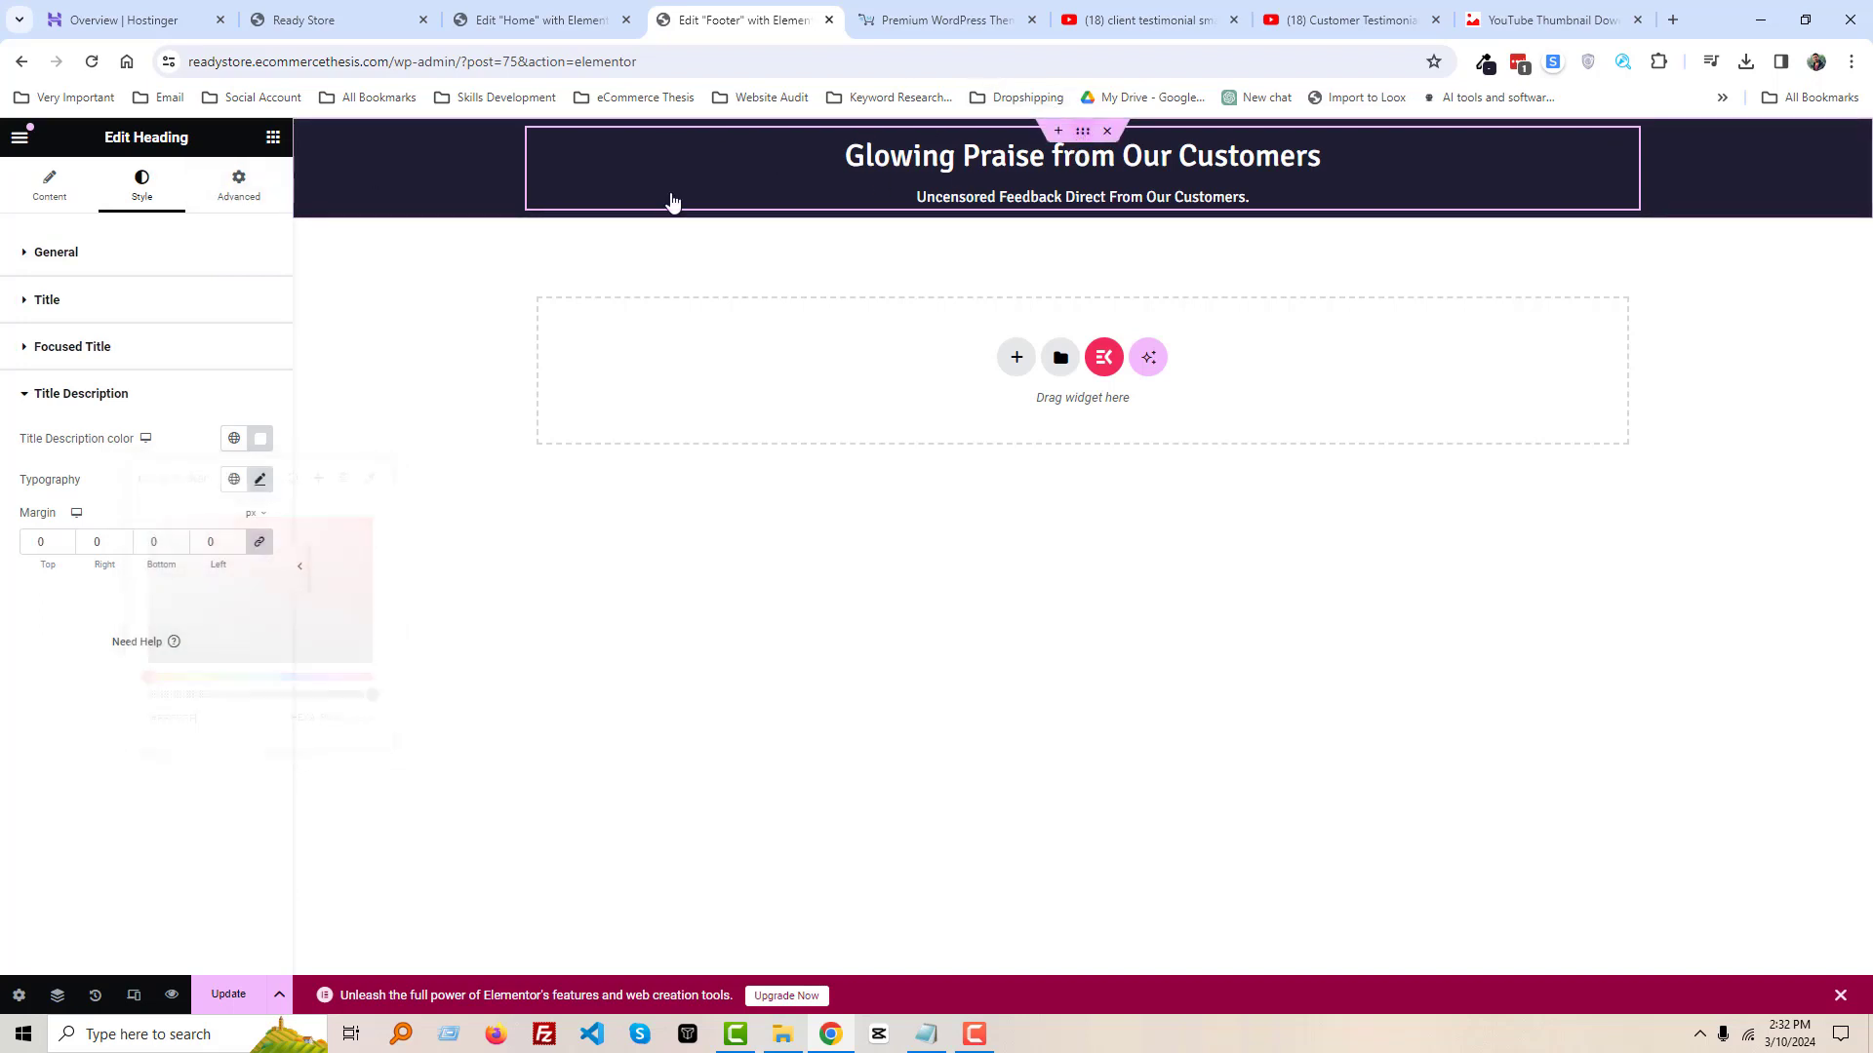
pyautogui.click(274, 139)
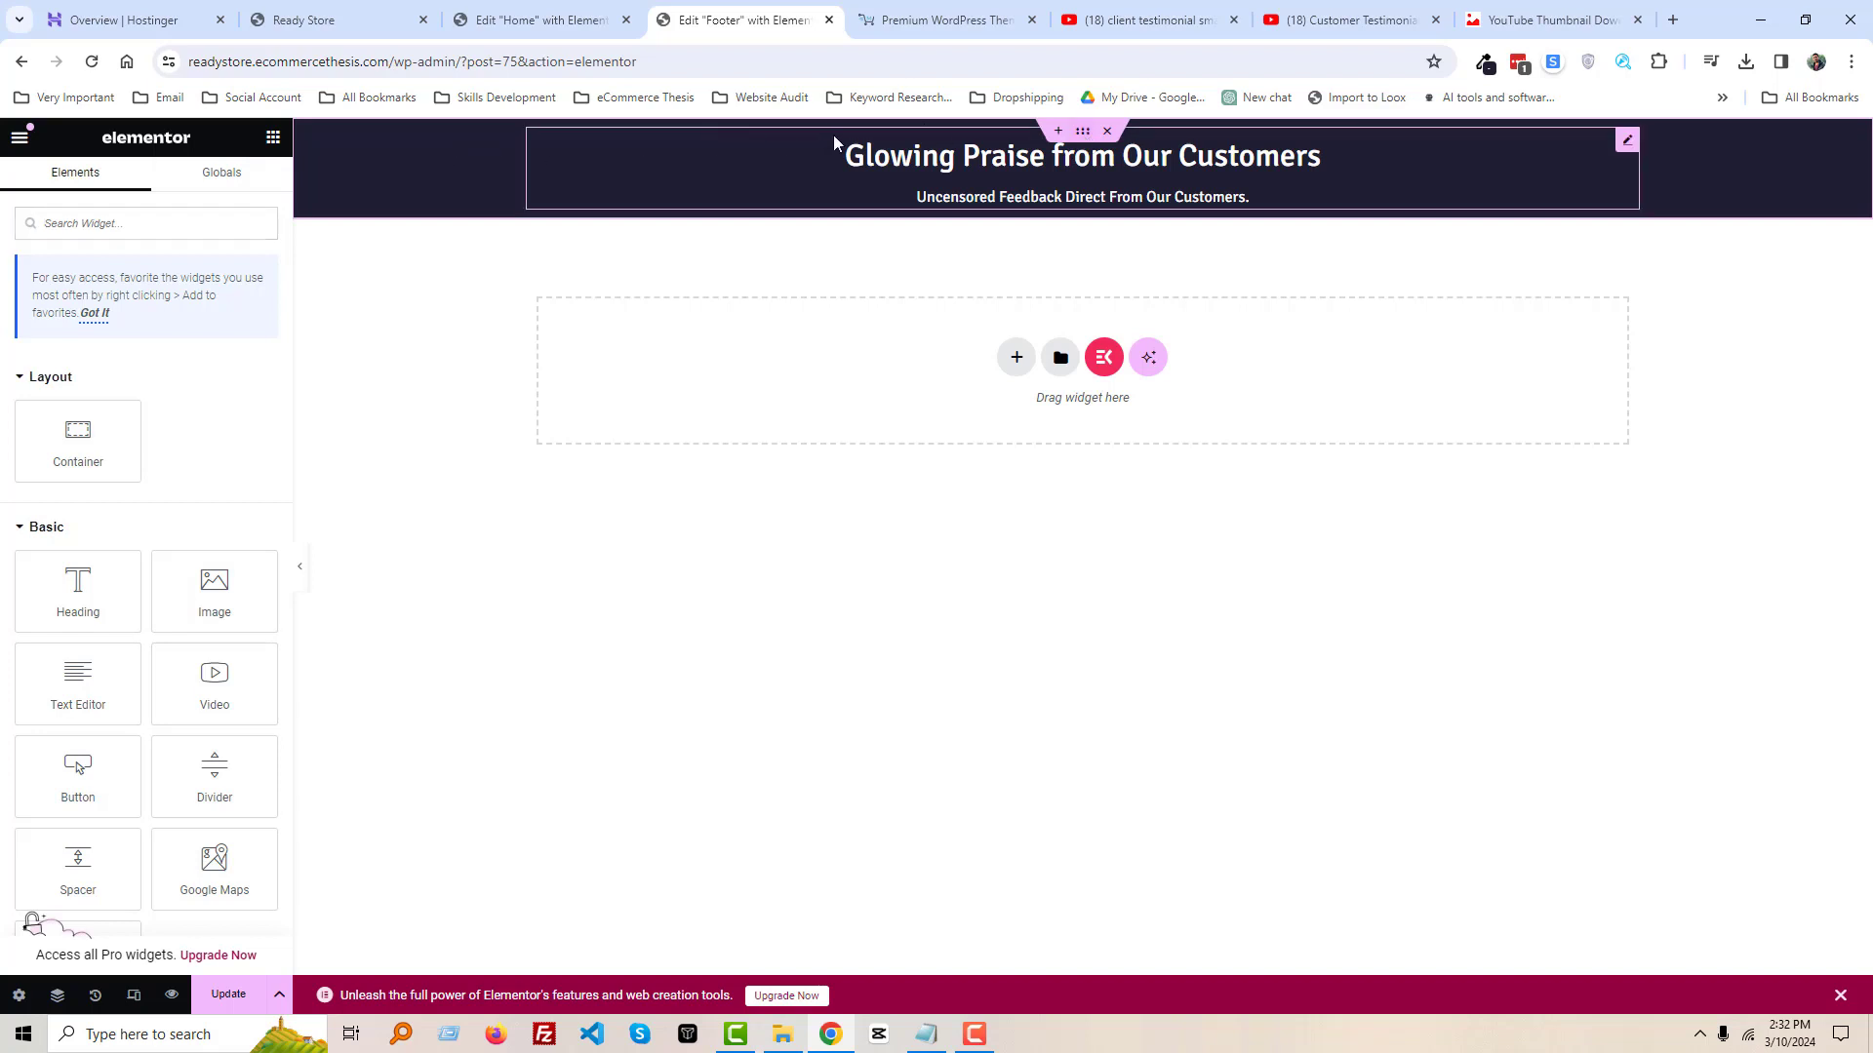
# Unlink the dark footer section's padding and set 50 px top and 50 px bottom
pyautogui.rightClick(405, 147)
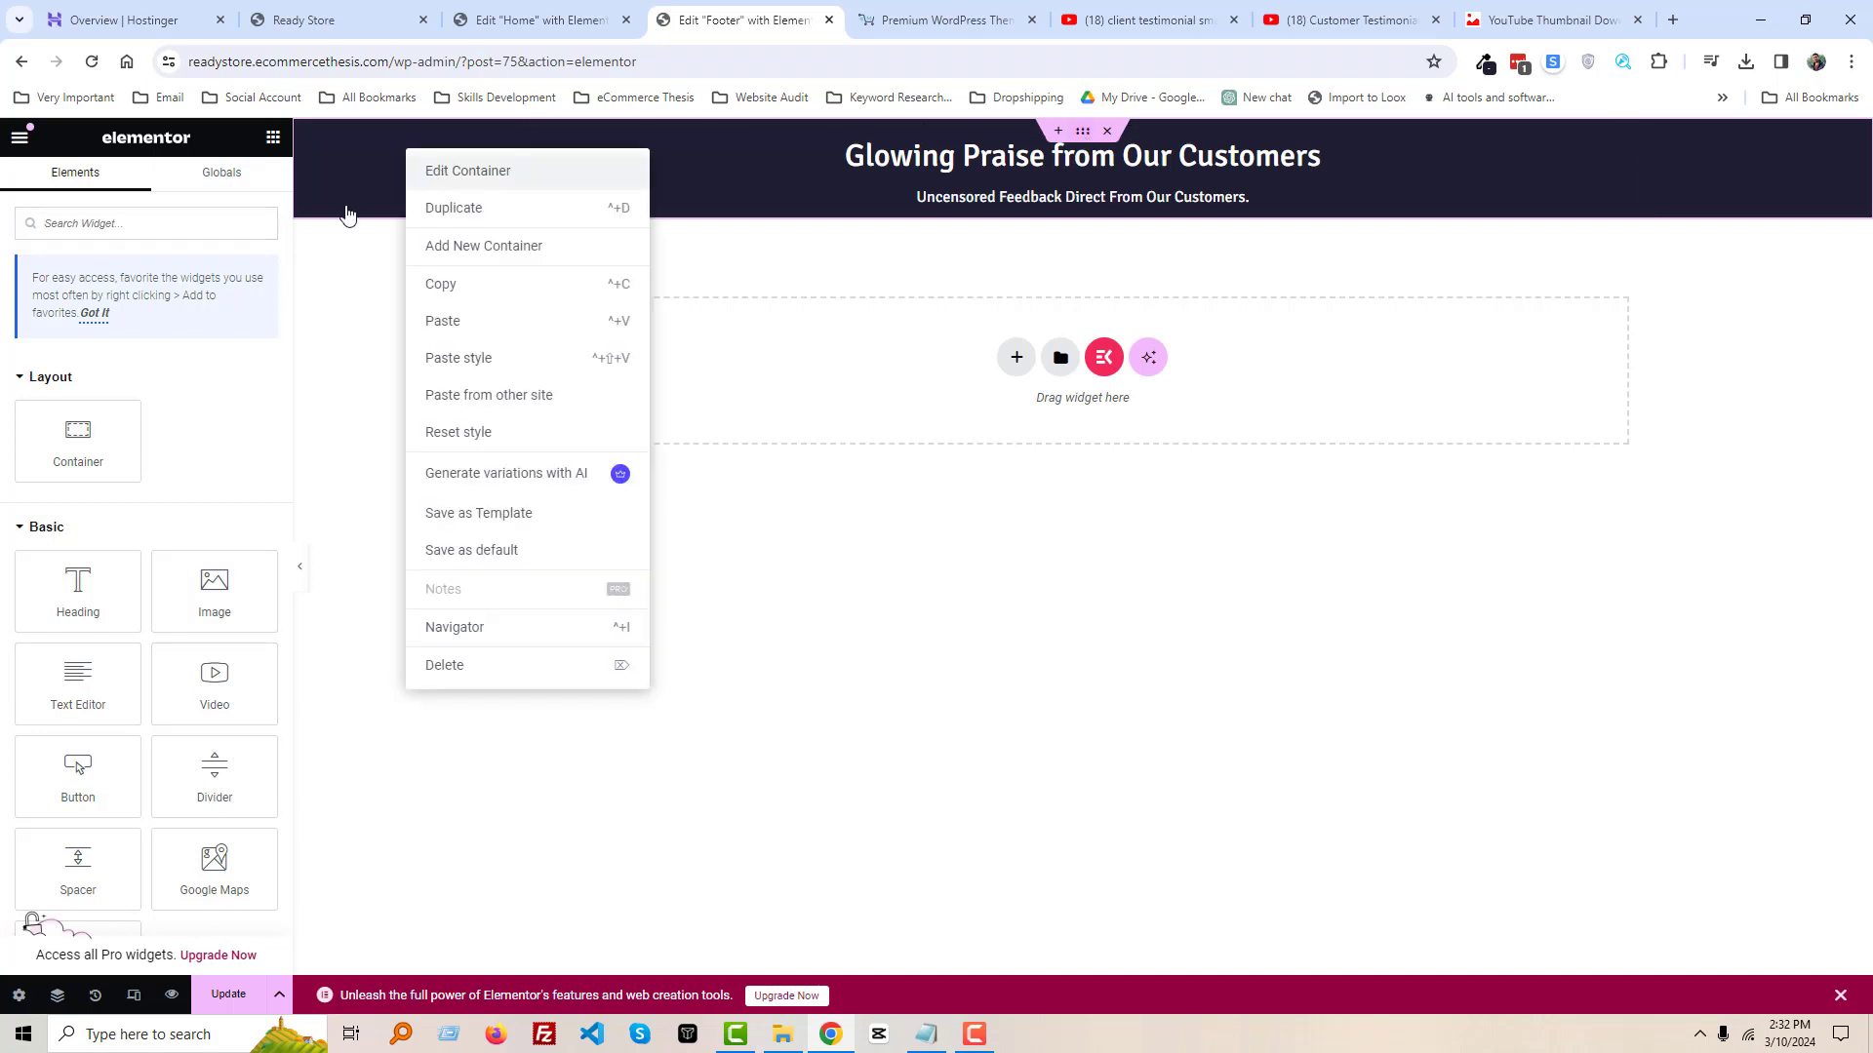
pyautogui.click(468, 169)
pyautogui.click(238, 184)
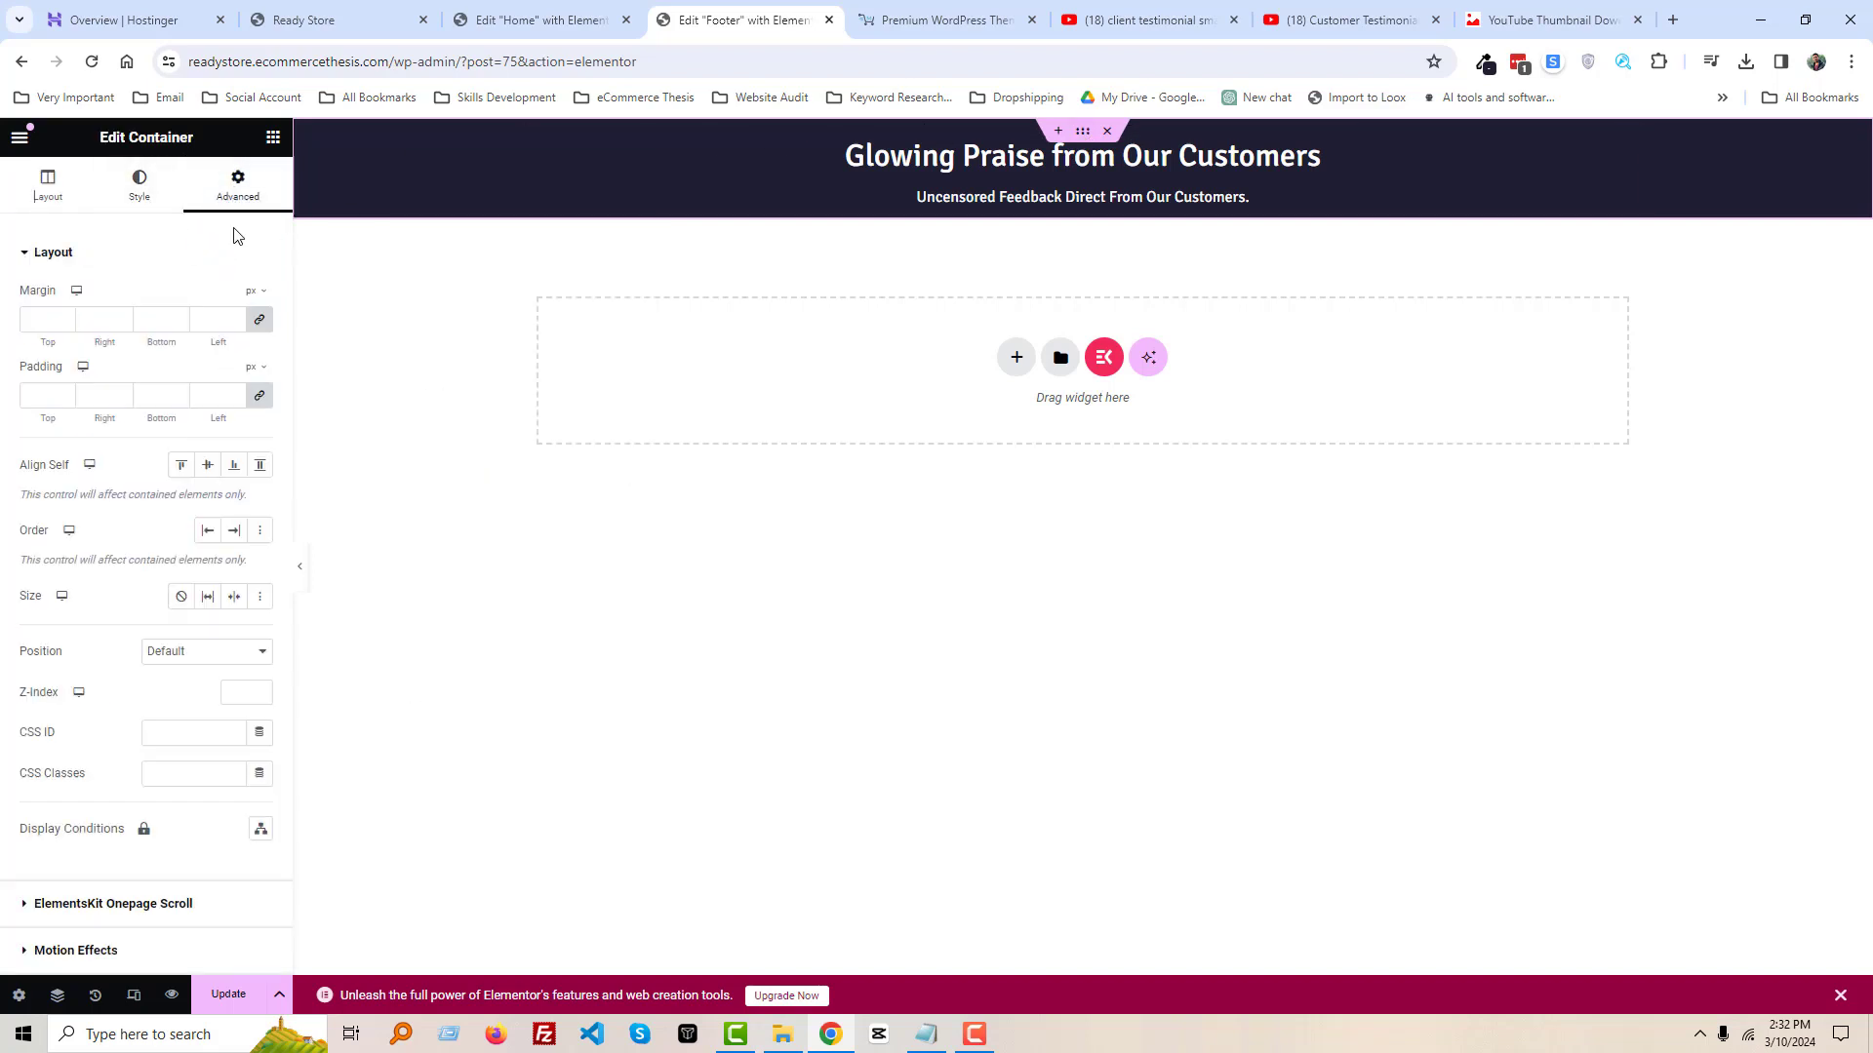
pyautogui.click(262, 398)
pyautogui.write('30')
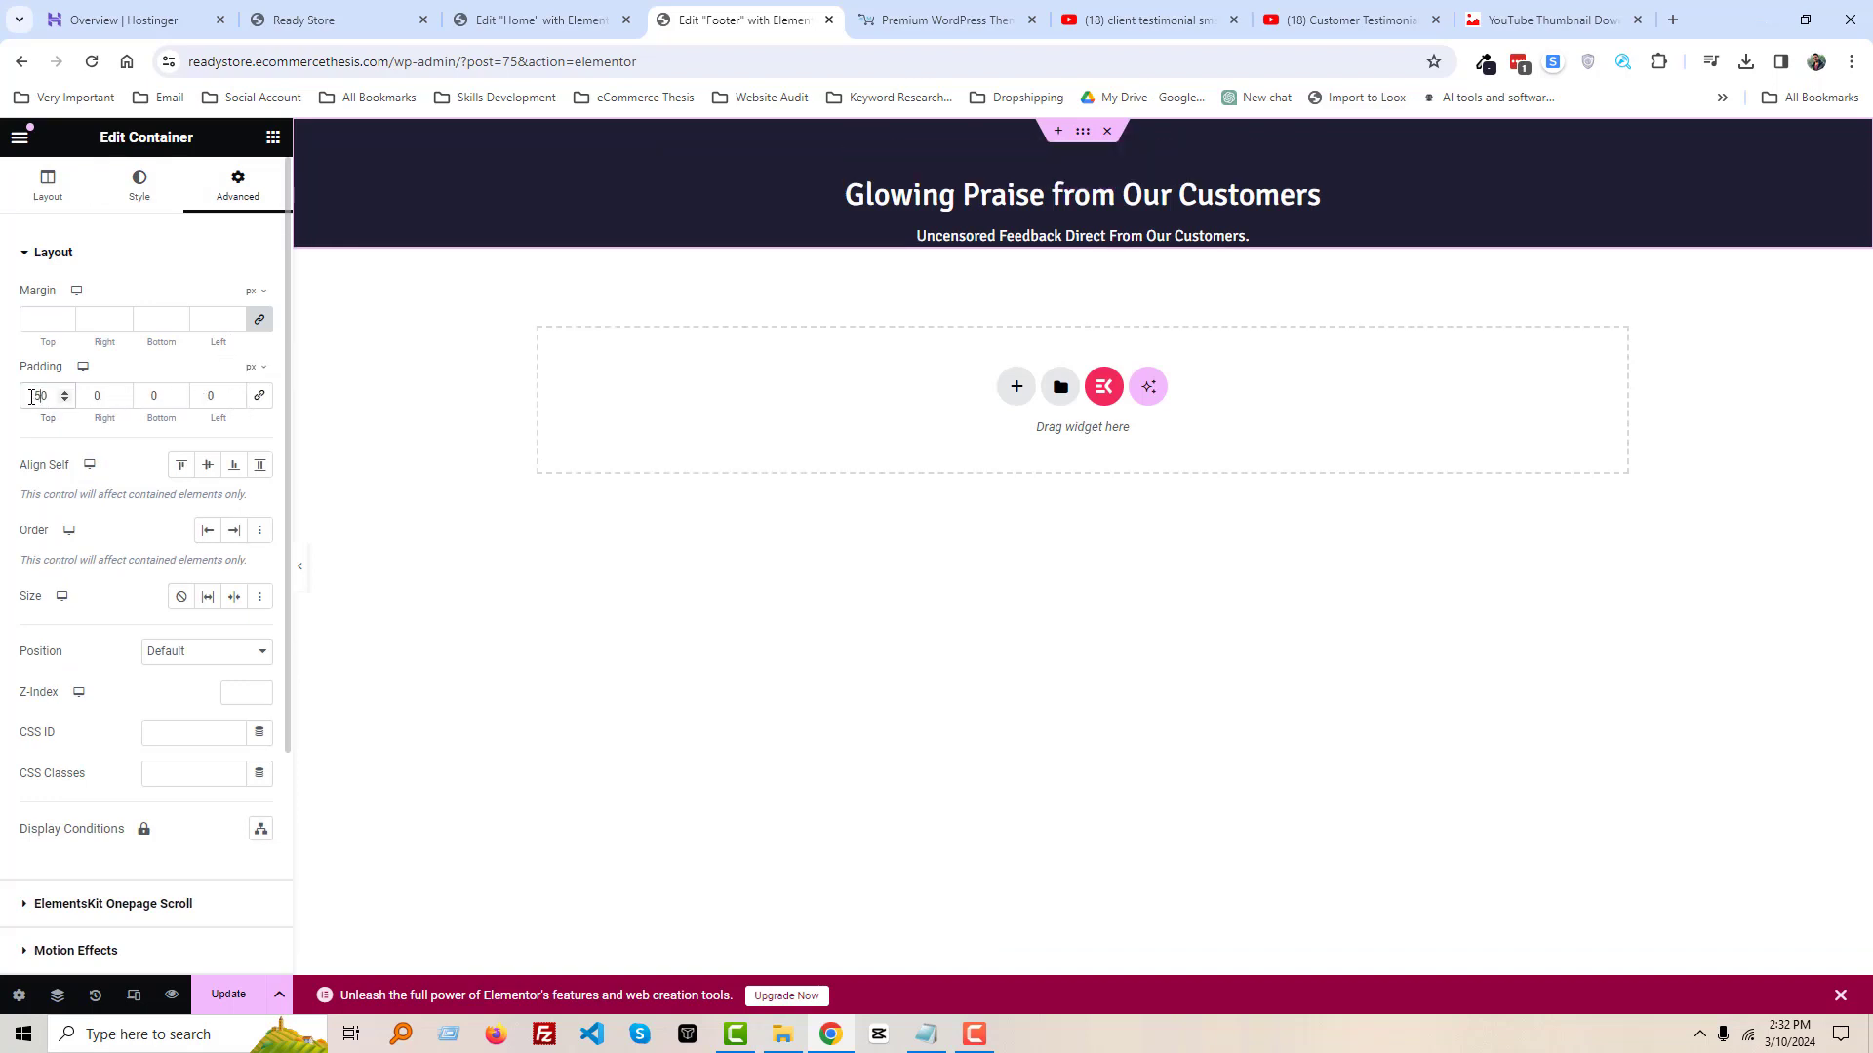
pyautogui.click(134, 398)
pyautogui.write('50')
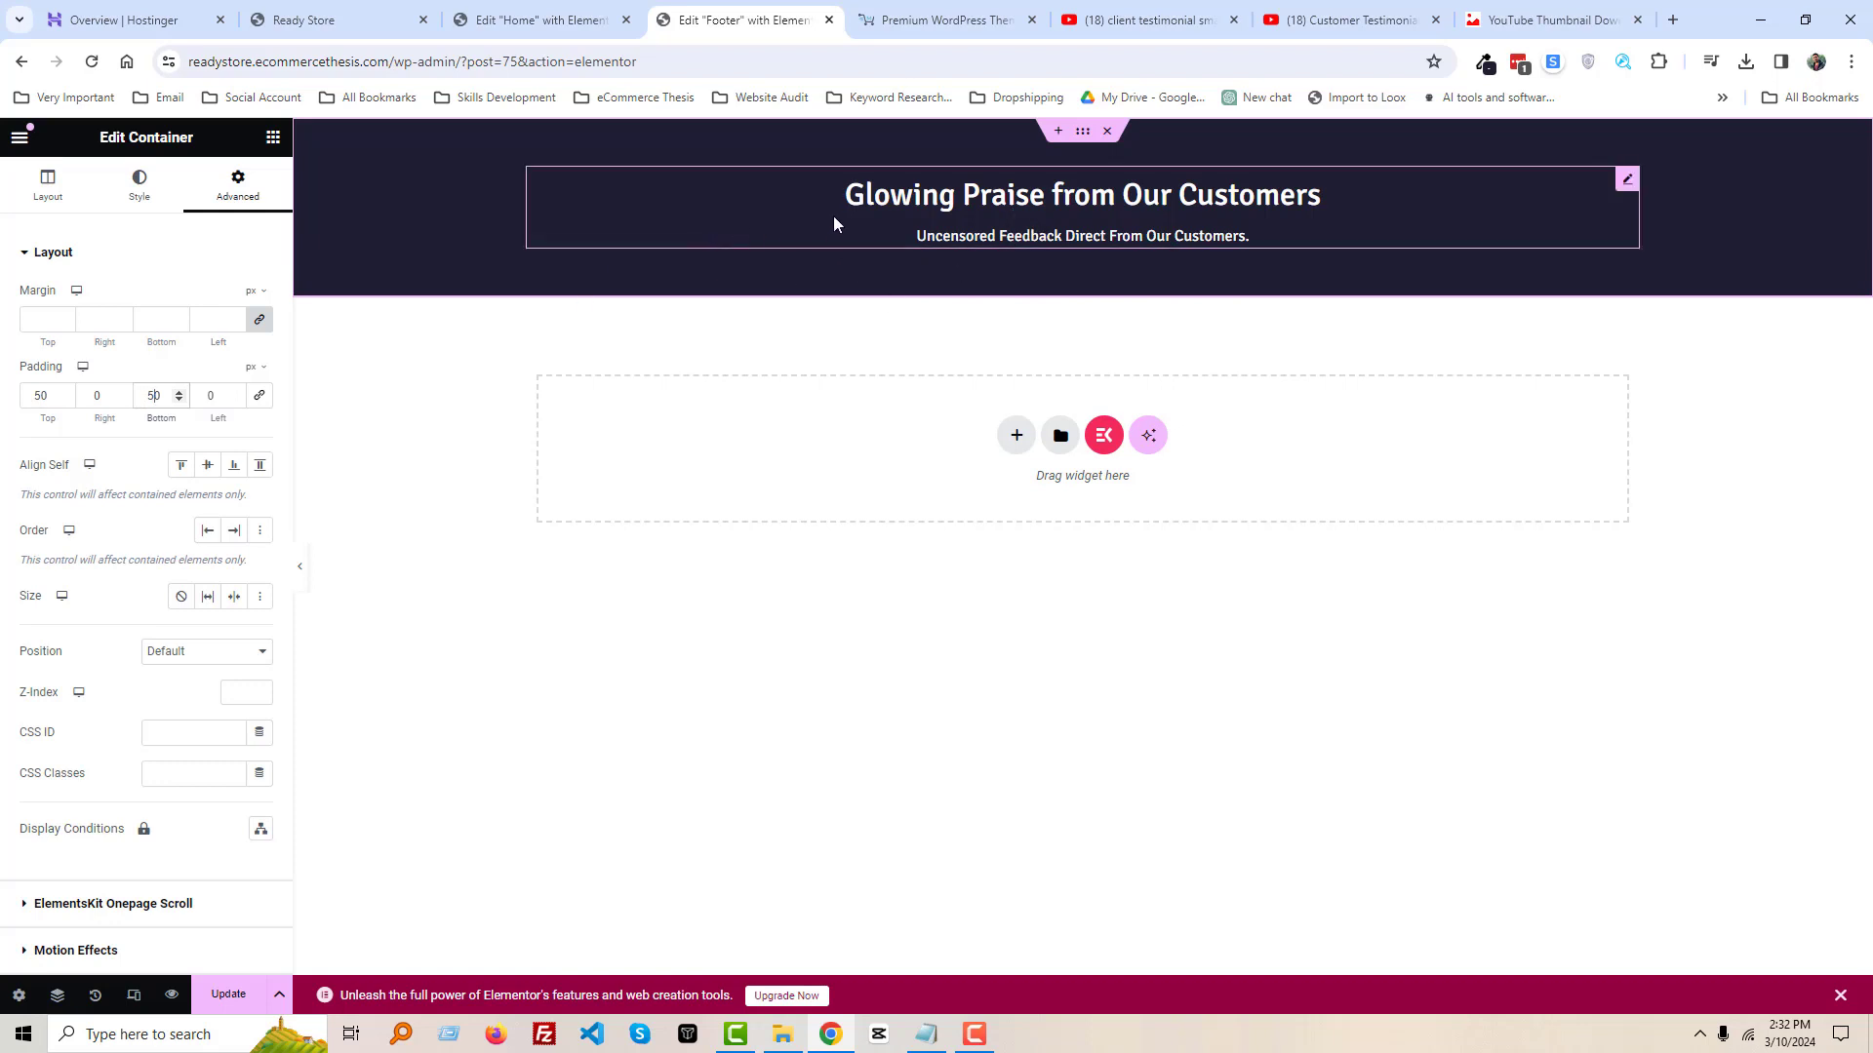
# Select the reference site's copyright line and drop a Text Editor widget below the subheading
pyautogui.click(937, 20)
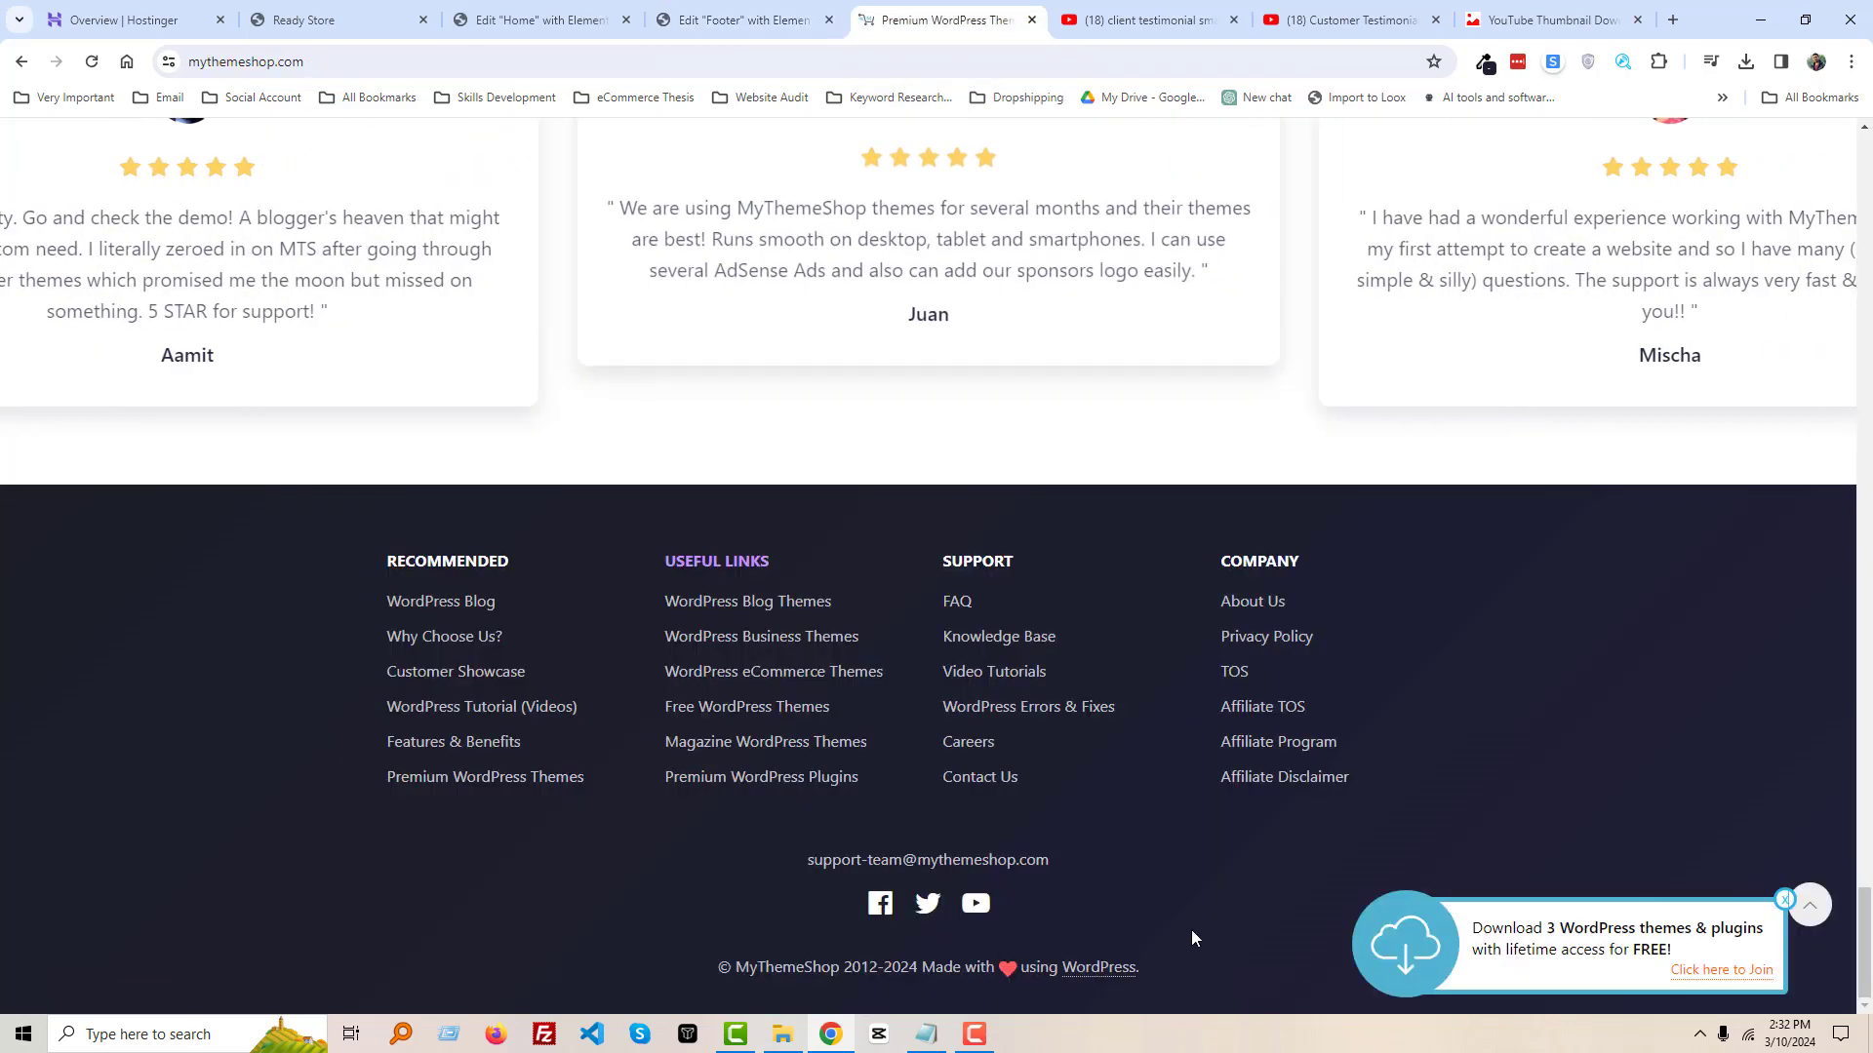
pyautogui.moveTo(715, 968); pyautogui.dragTo(1168, 978)
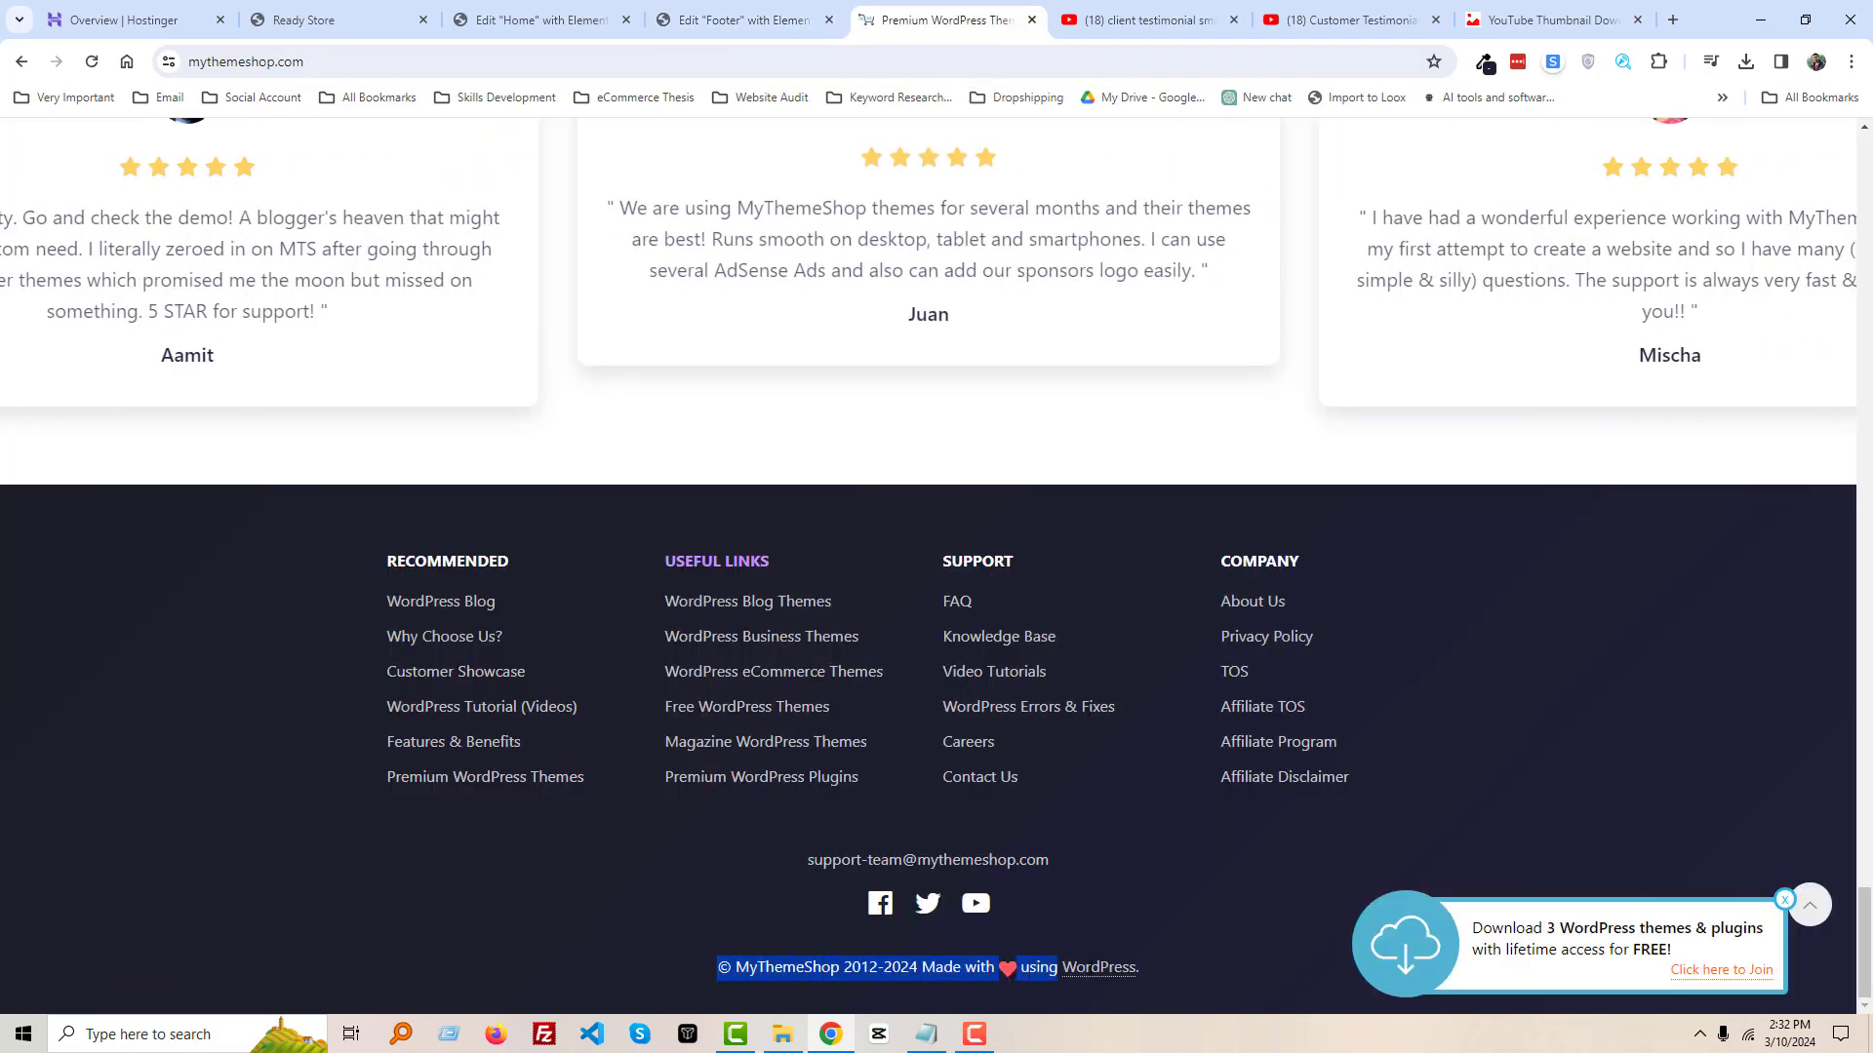
pyautogui.click(748, 11)
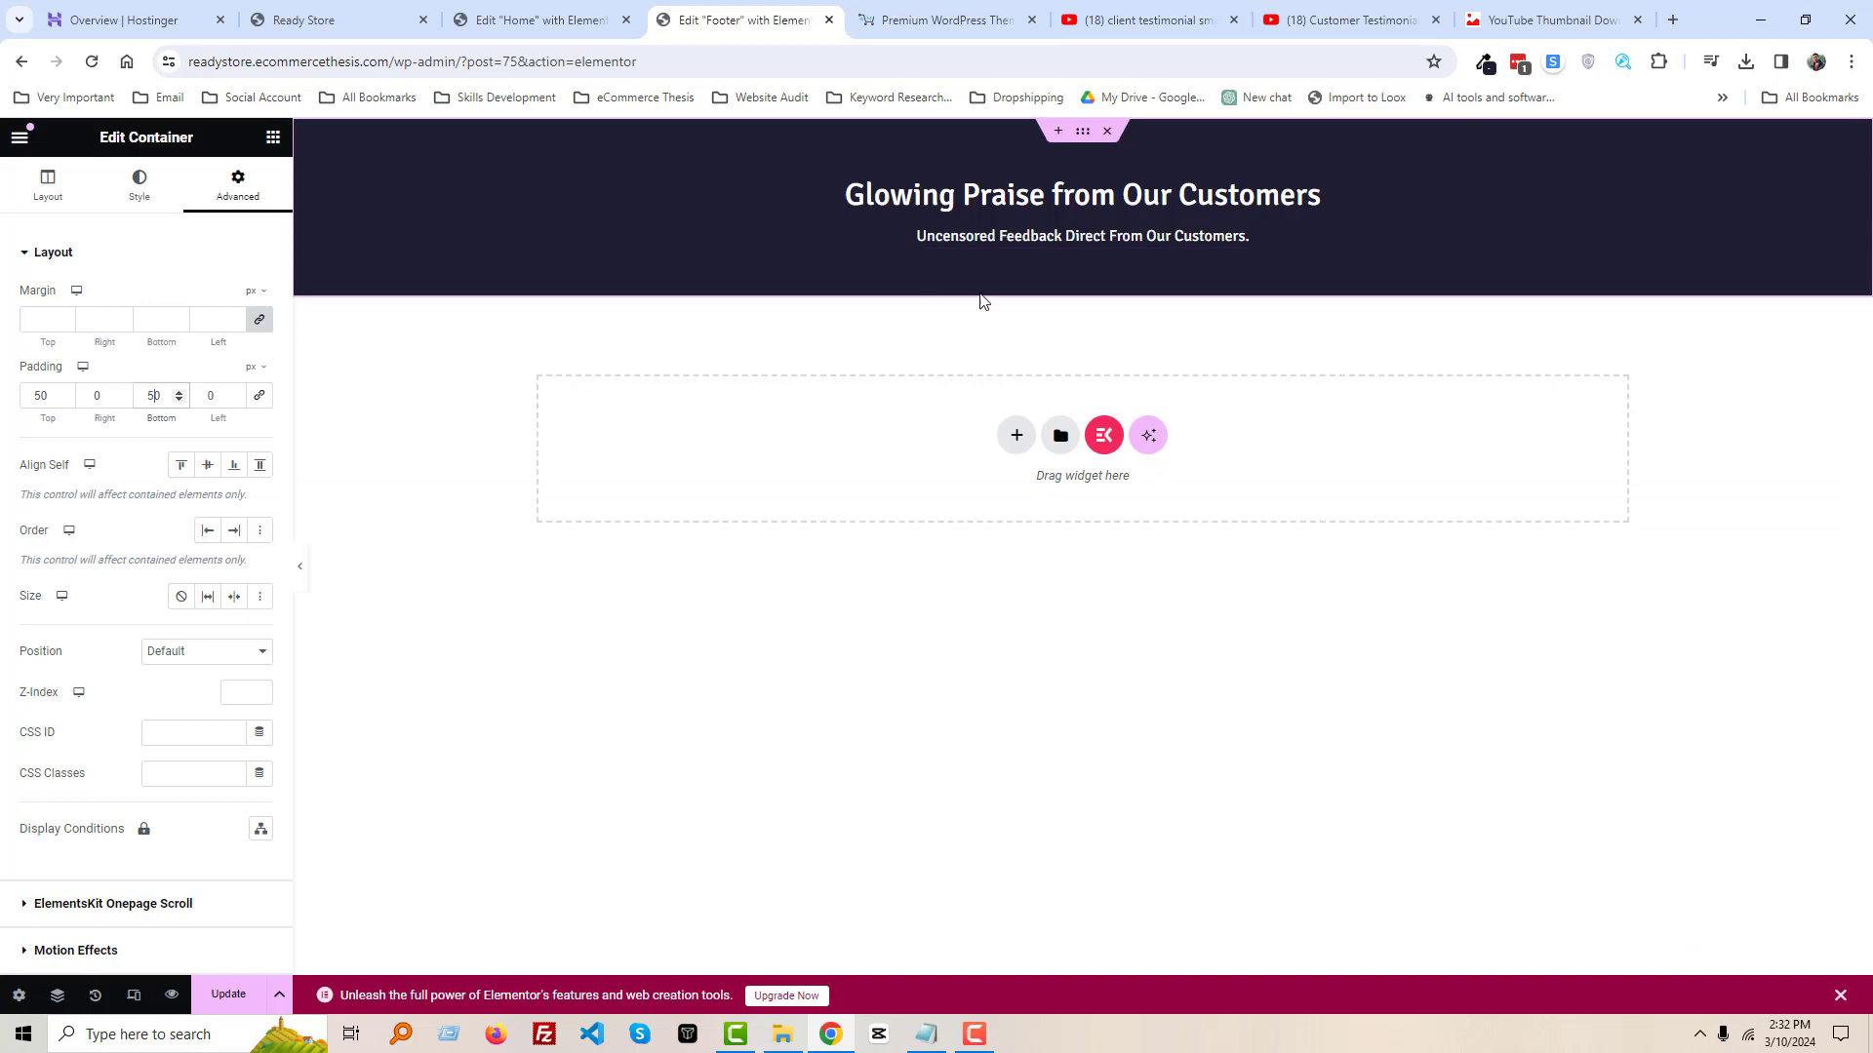
pyautogui.rightClick(1010, 241)
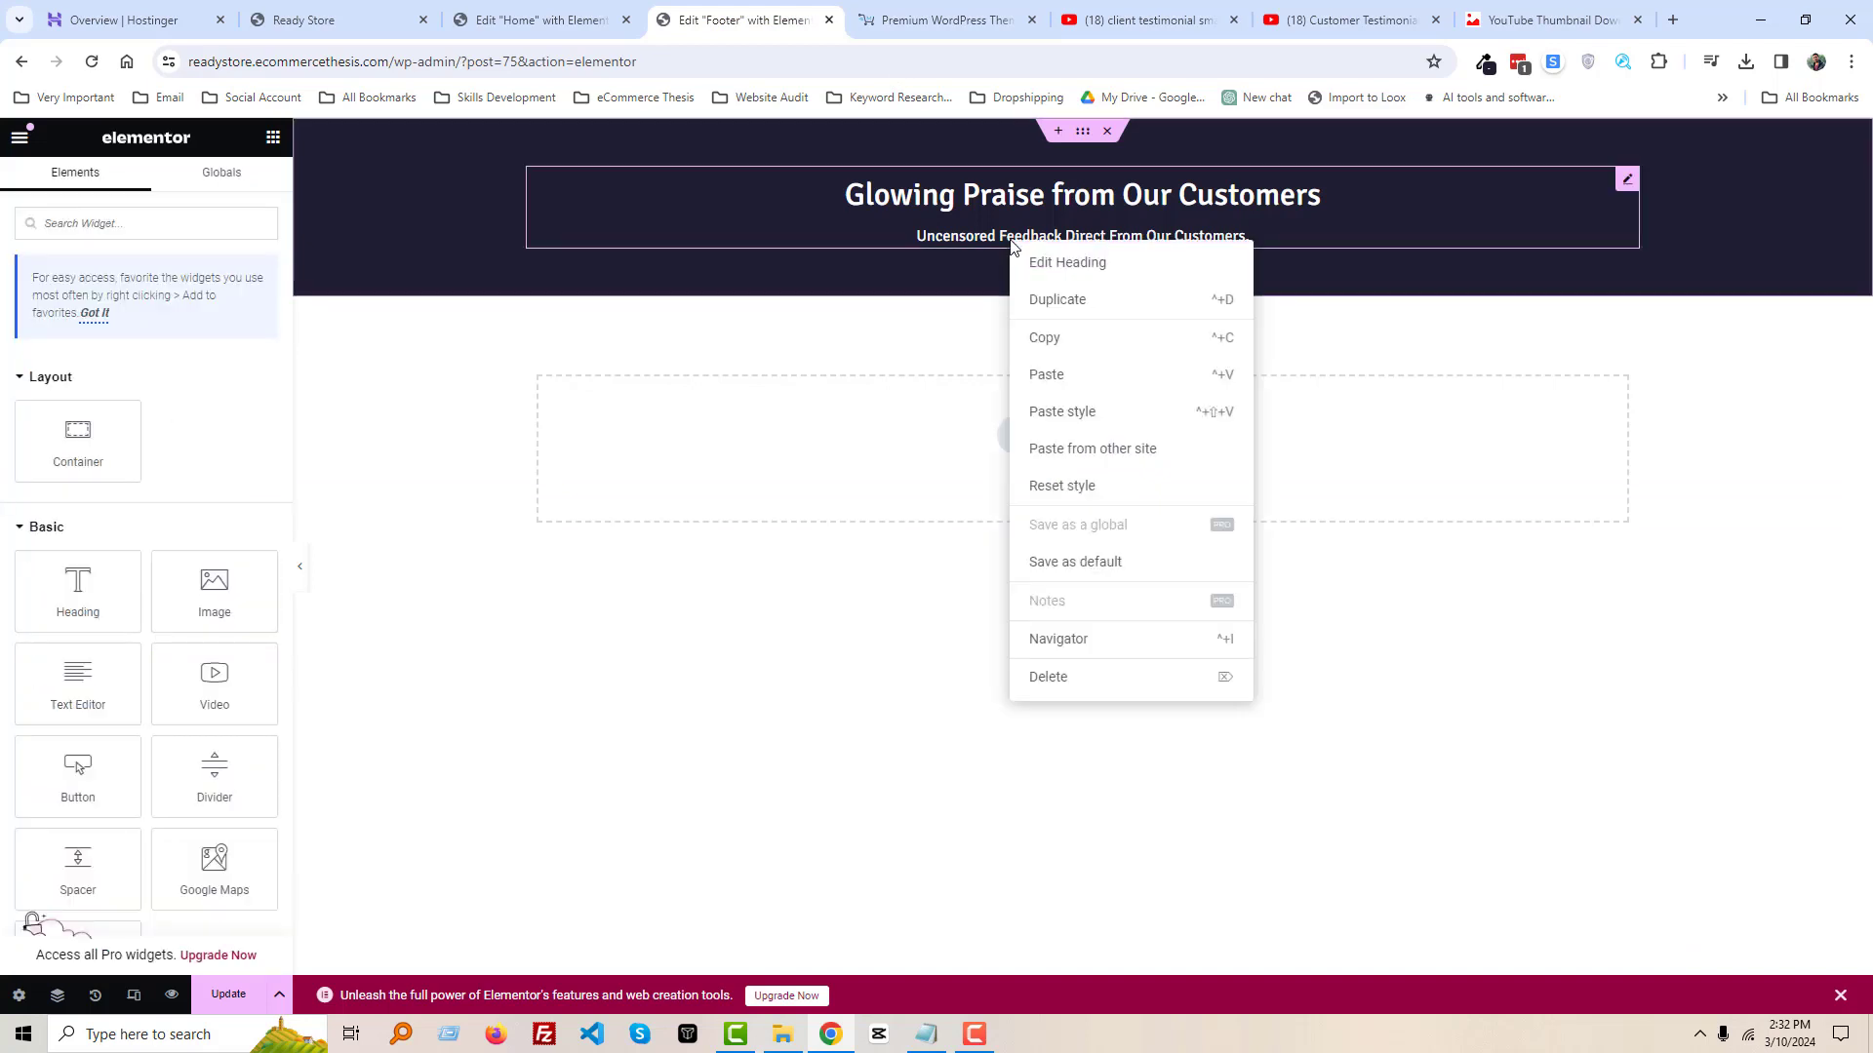
pyautogui.click(509, 236)
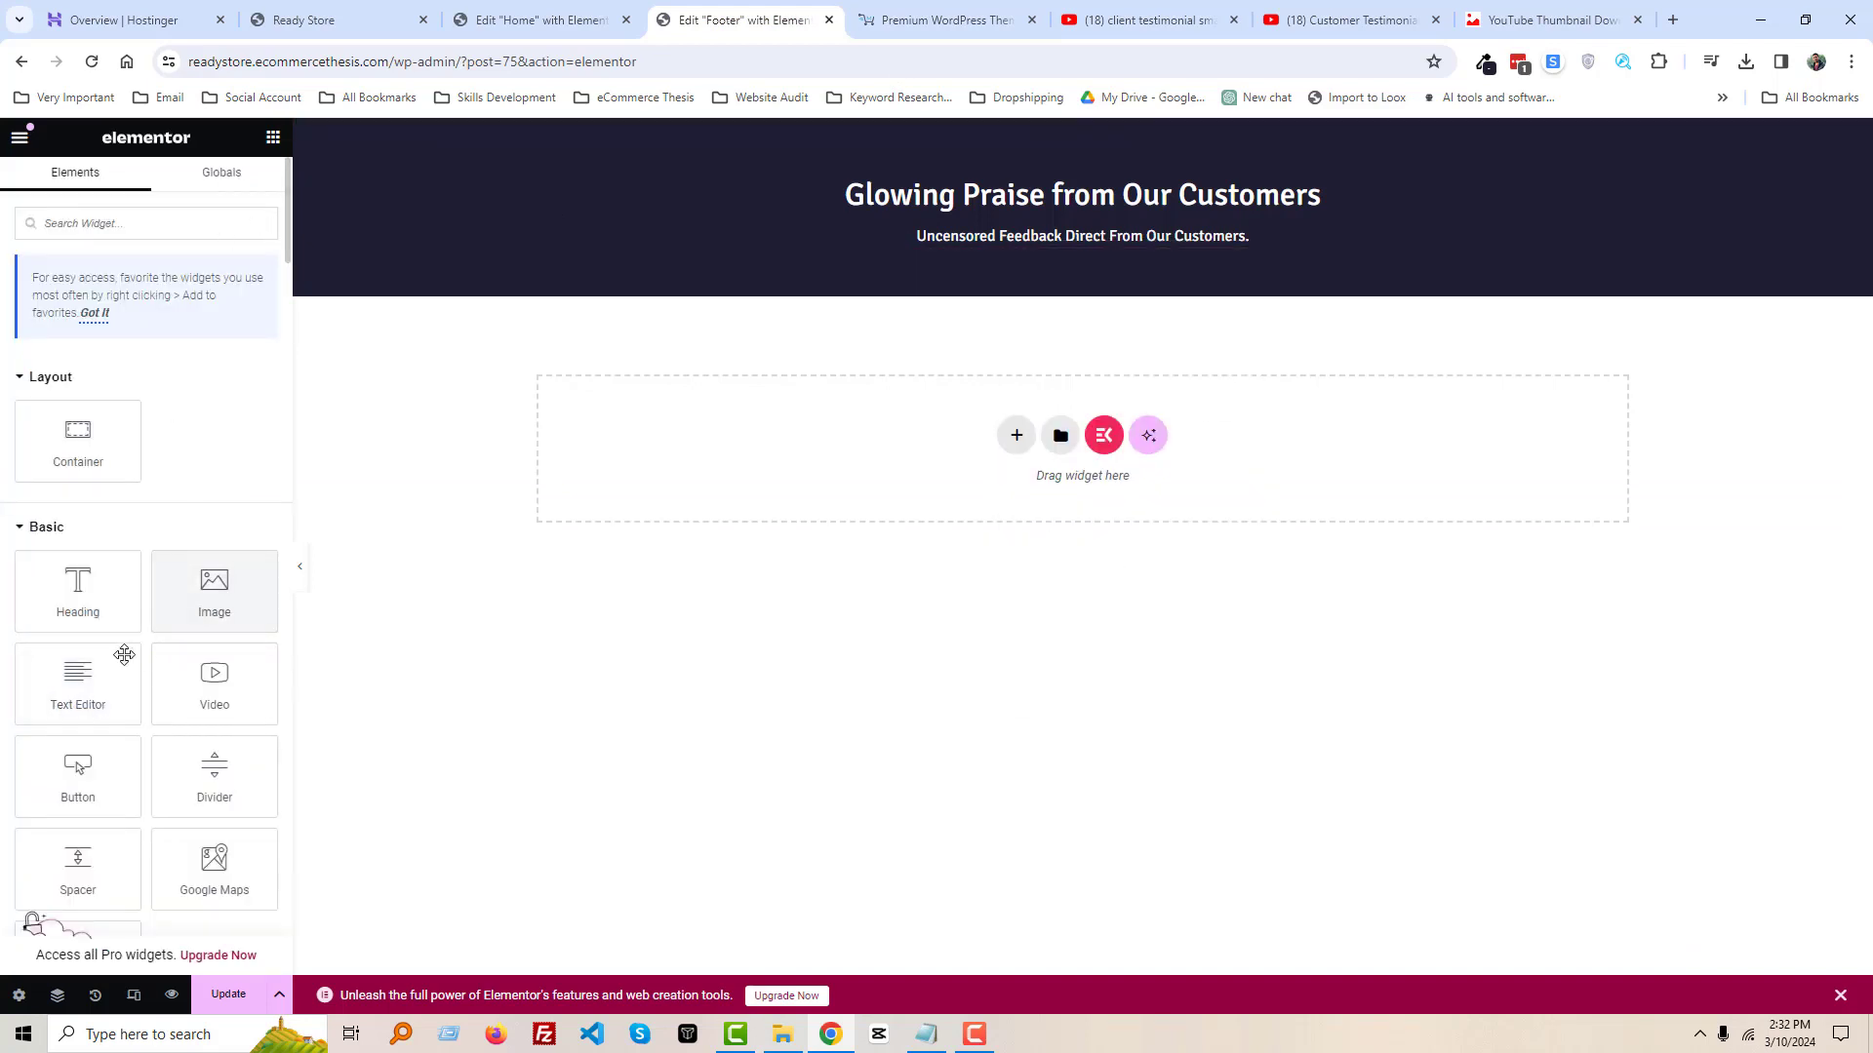
pyautogui.moveTo(100, 689); pyautogui.dragTo(952, 294)
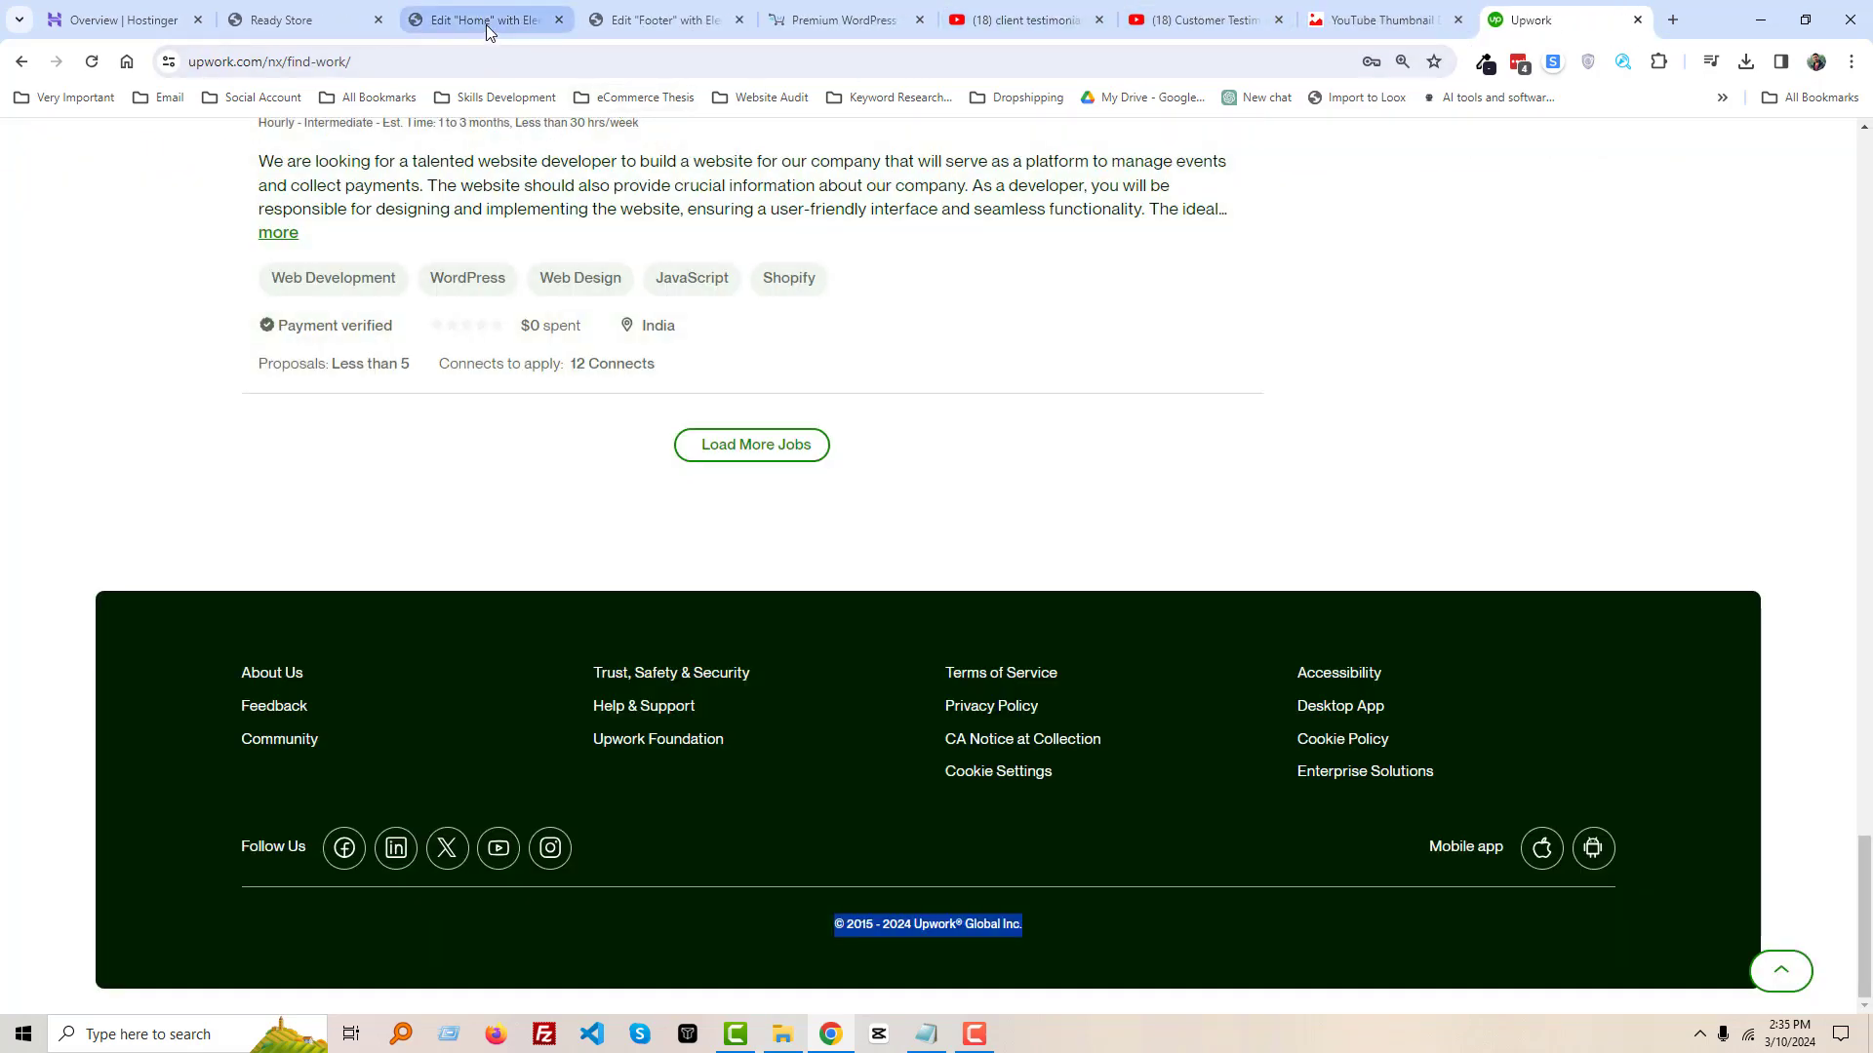
# Paste the reference copyright text into the footer Text Editor
pyautogui.click(486, 25)
pyautogui.click(658, 21)
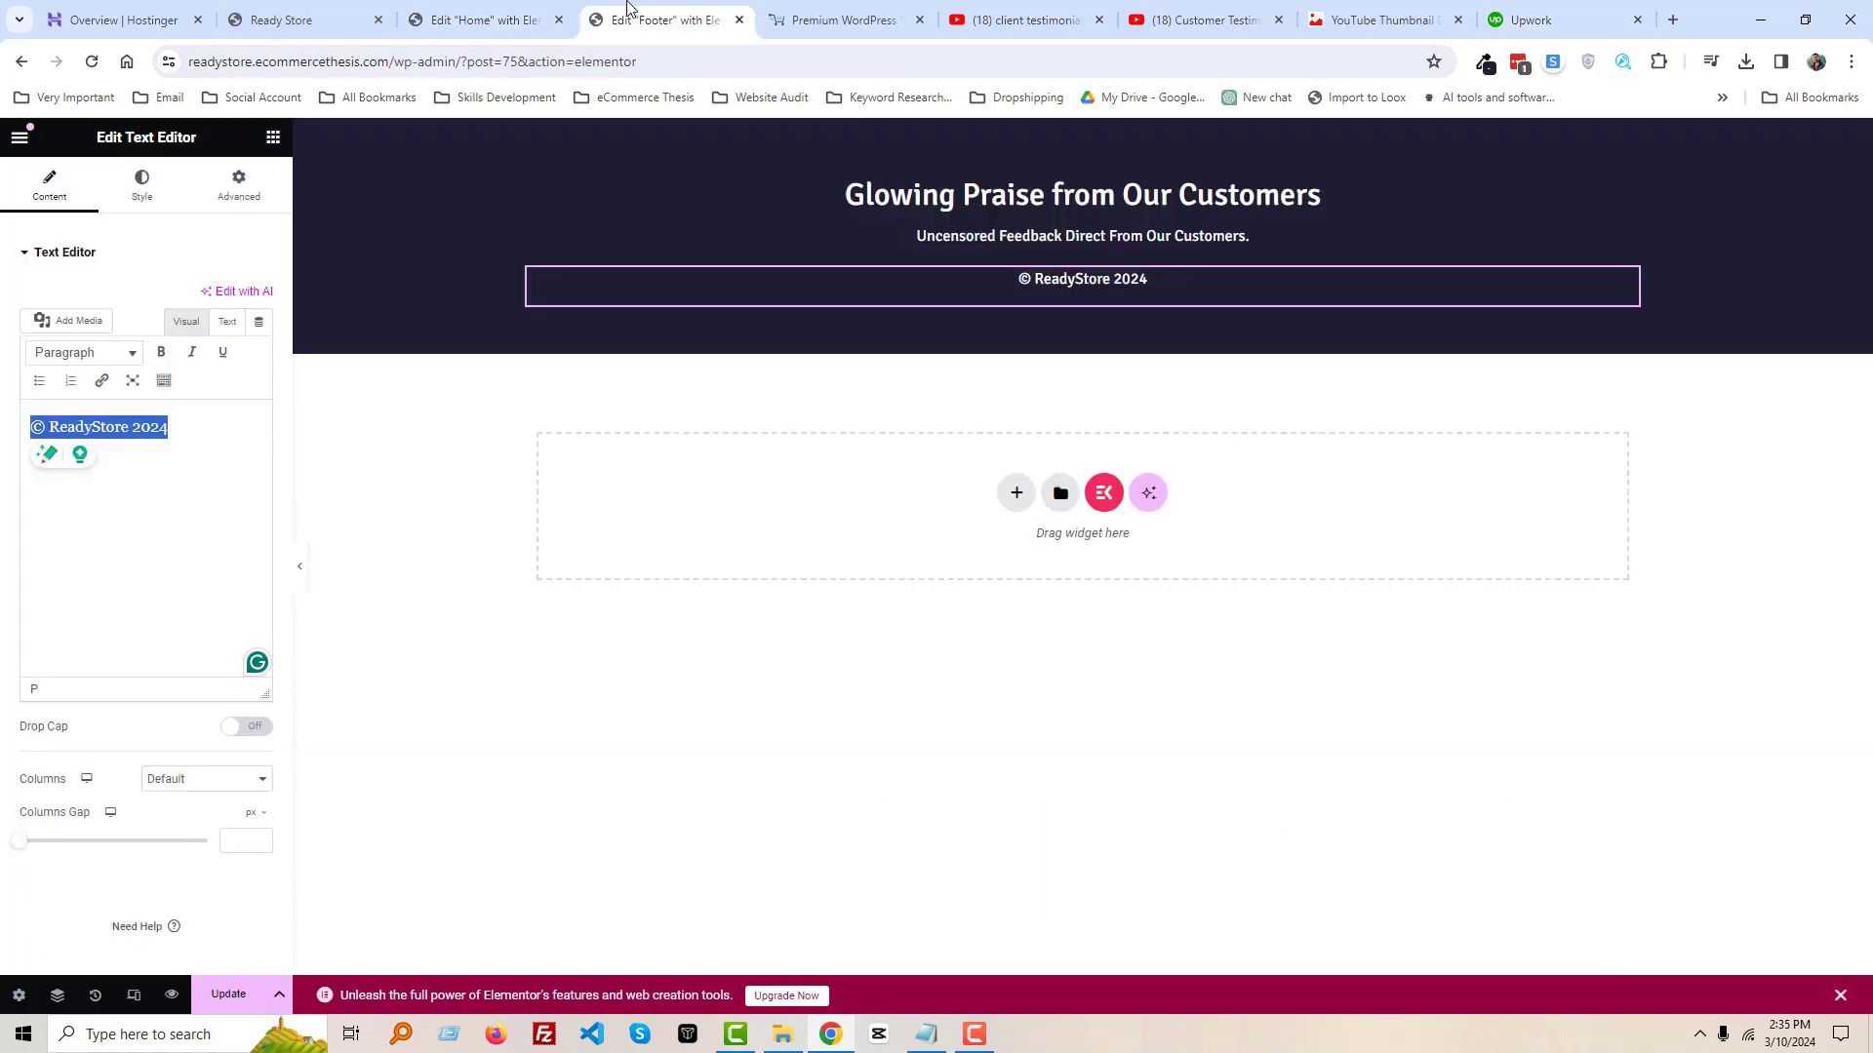
pyautogui.click(172, 426)
pyautogui.hotkey('ctrl', 'a')
pyautogui.write('Copyright 1999-2024 by Refsnes Data. All Rights Reserved. W3Schools is Powered by W3.CSS.')
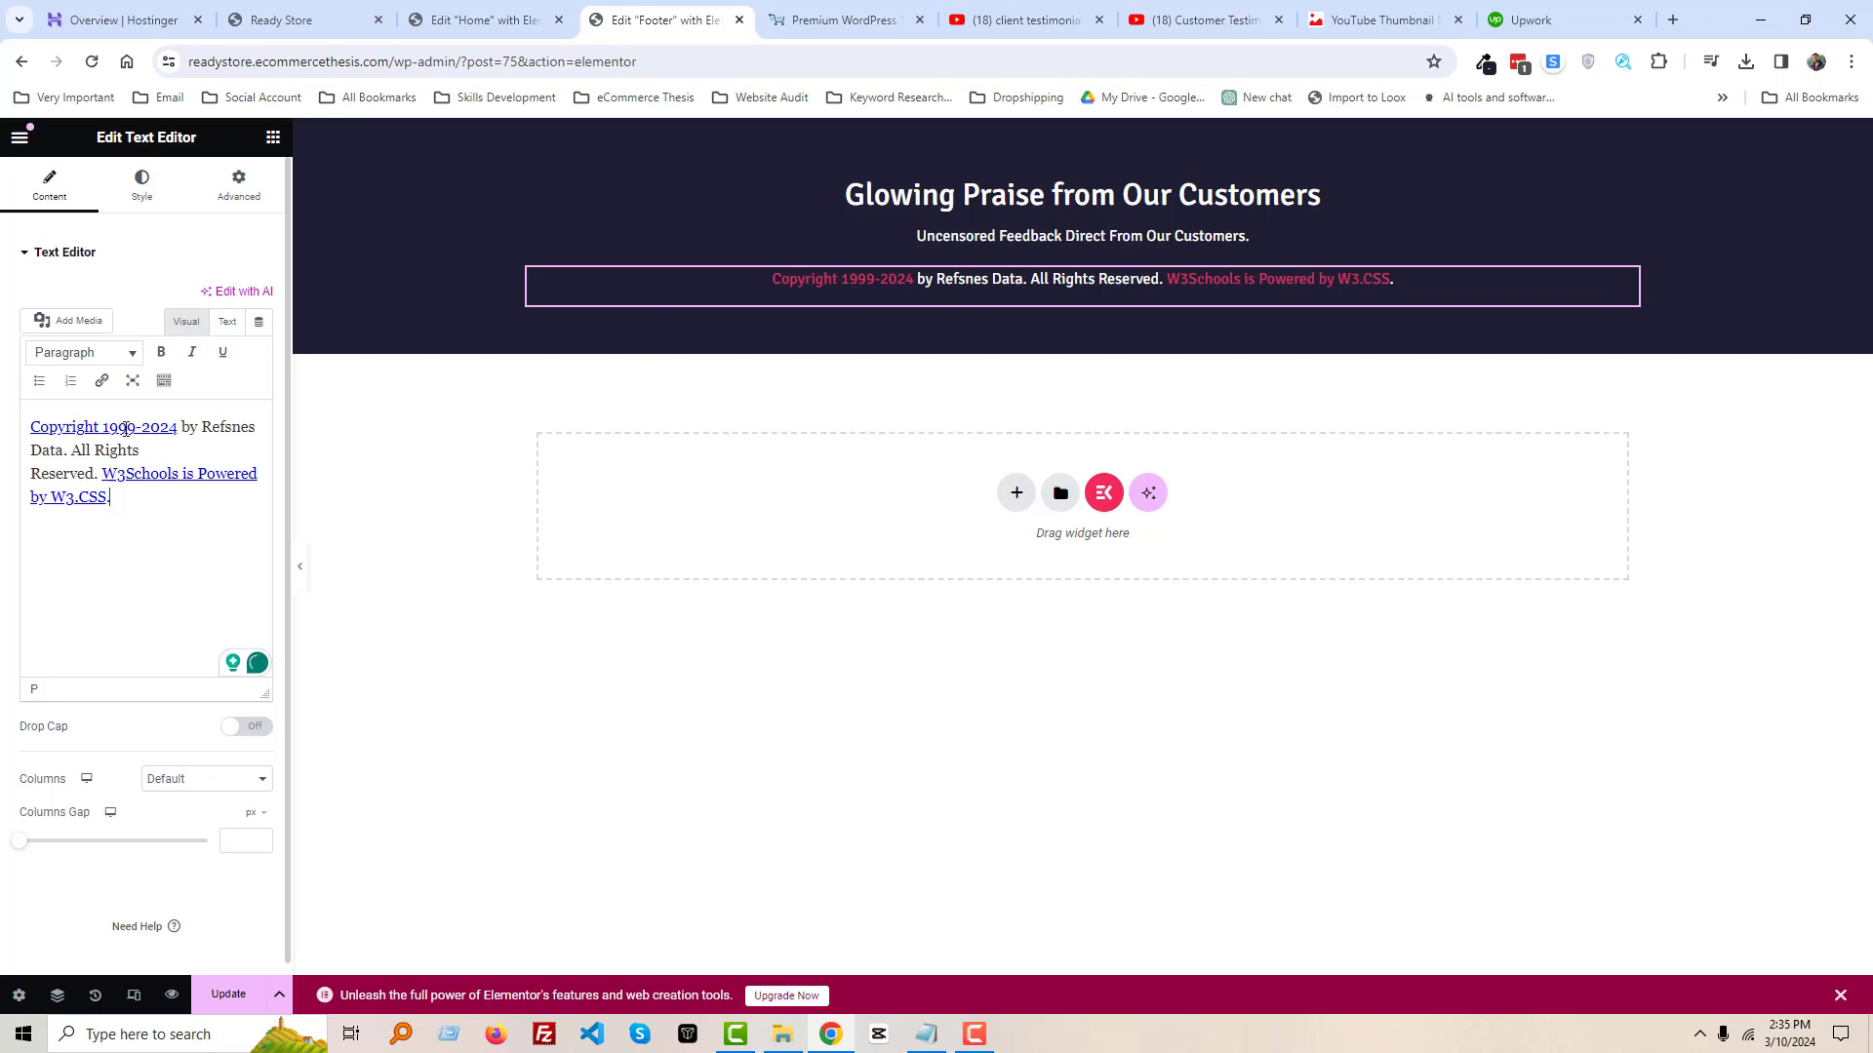
# Edit the copyright year range to read 2019-2024
pyautogui.click(139, 435)
pyautogui.hotkey('ctrl', 'End')
pyautogui.click(137, 426)
pyautogui.press('BackSpace')
pyautogui.press('BackSpace')
pyautogui.press('BackSpace')
pyautogui.press('BackSpace')
pyautogui.write('2019')
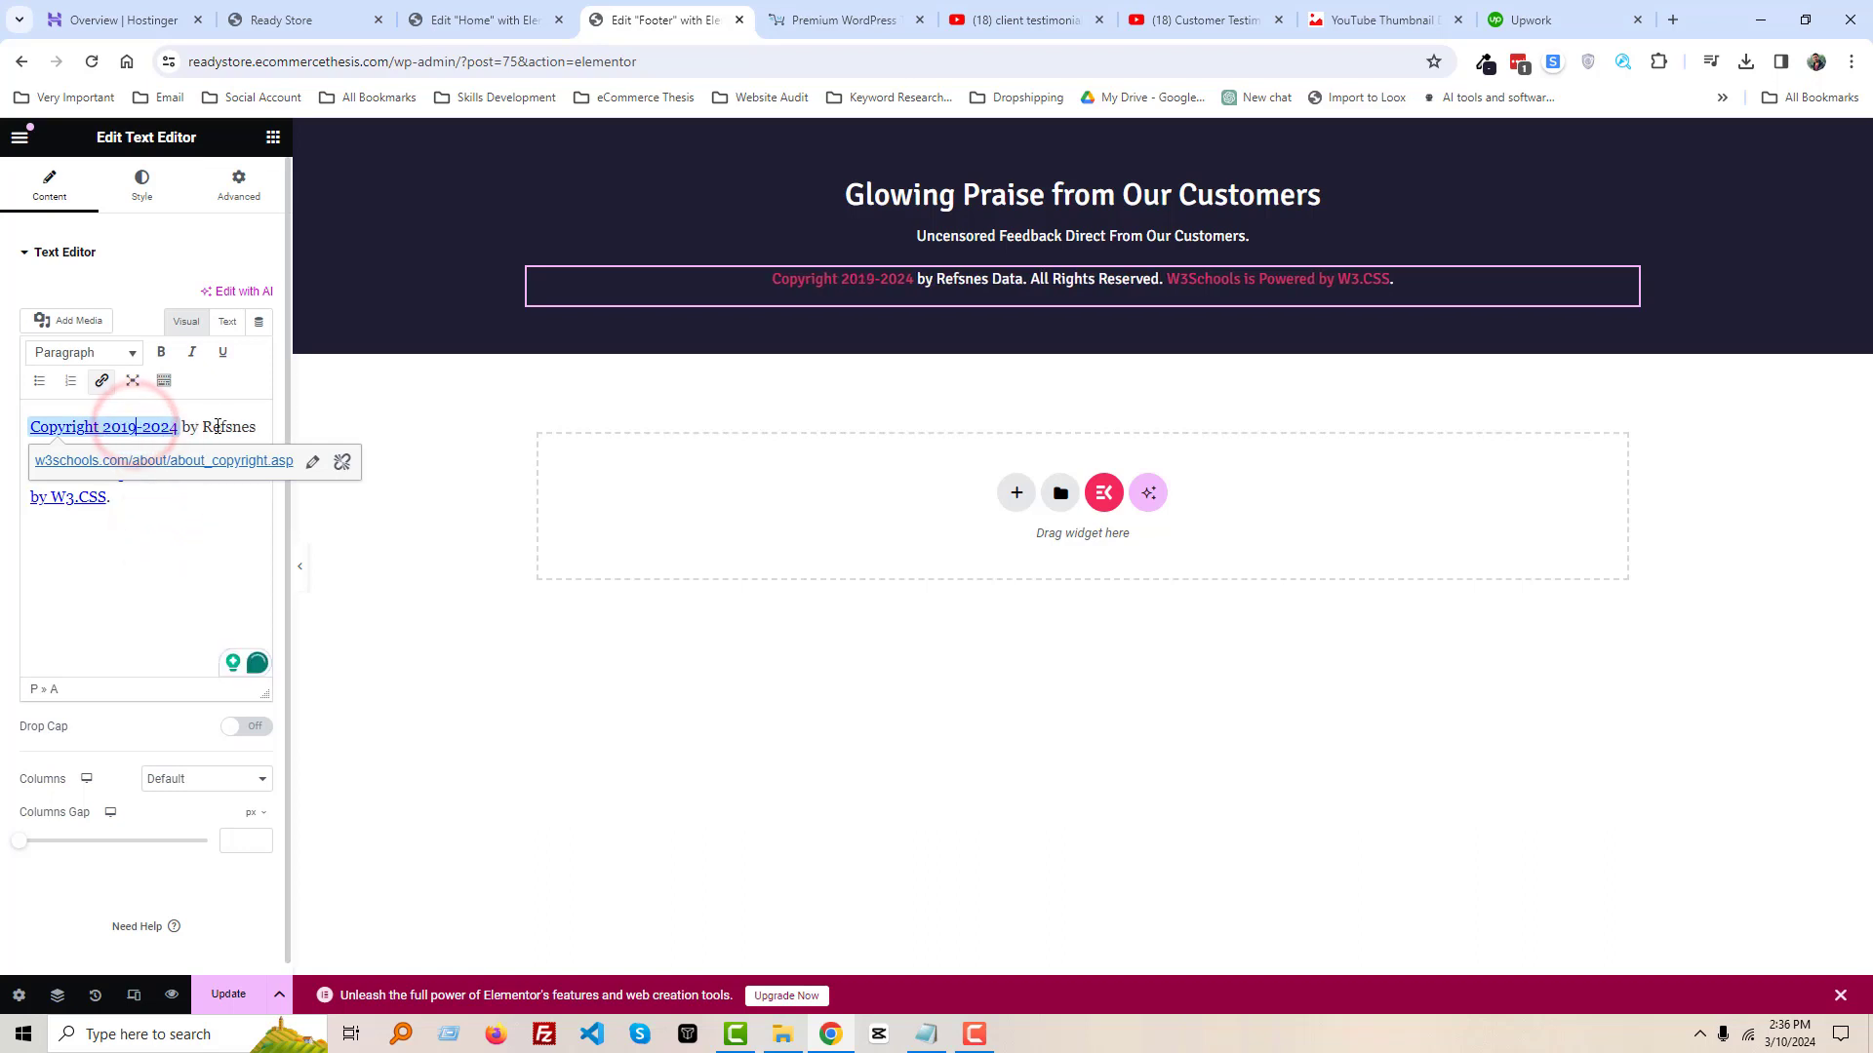
# Replace 'Refsnes Data' with the site name Readystore
pyautogui.doubleClick(220, 426)
pyautogui.doubleClick(300, 63)
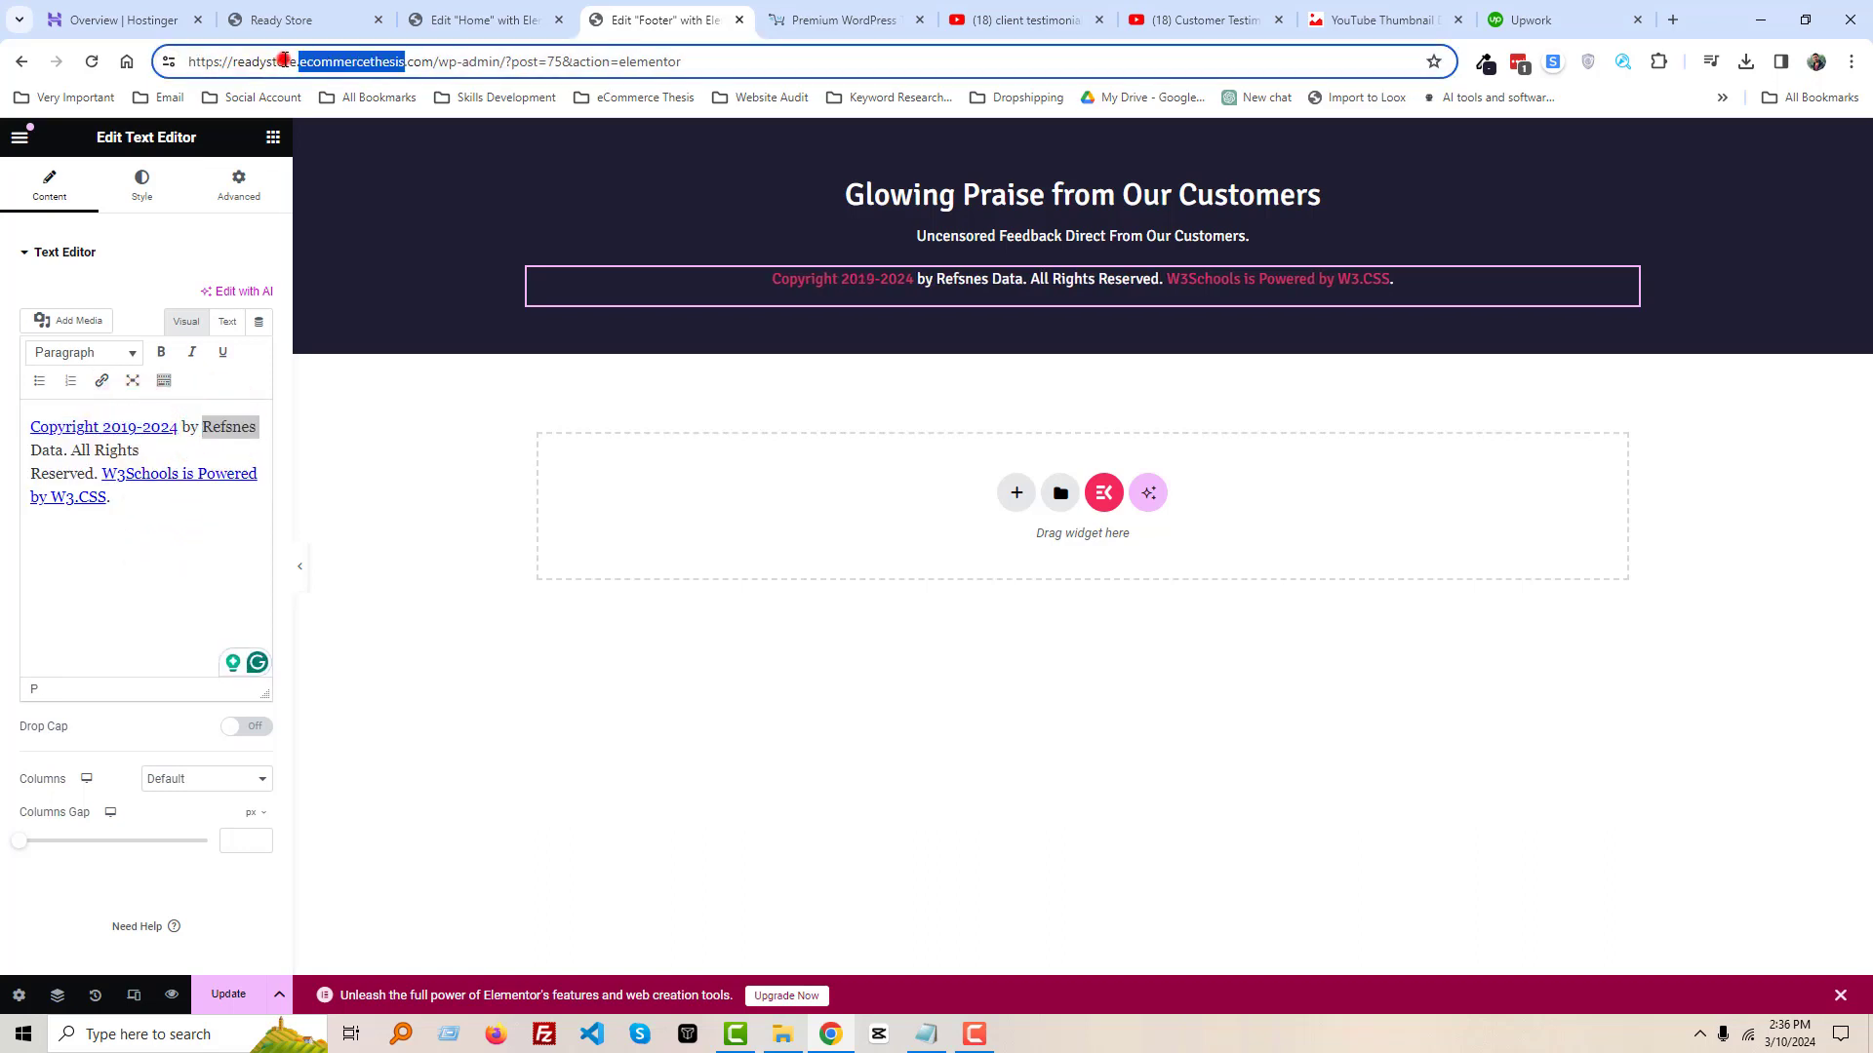
pyautogui.doubleClick(220, 62)
pyautogui.hotkey('ctrl', 'c')
pyautogui.moveTo(202, 426); pyautogui.dragTo(140, 449)
pyautogui.hotkey('ctrl', 'v')
pyautogui.click(32, 446)
pyautogui.write('R')
# Replace the W3Schools credit with 'eCommerce Thesis'
pyautogui.doubleClick(300, 62)
pyautogui.moveTo(32, 473); pyautogui.dragTo(118, 502)
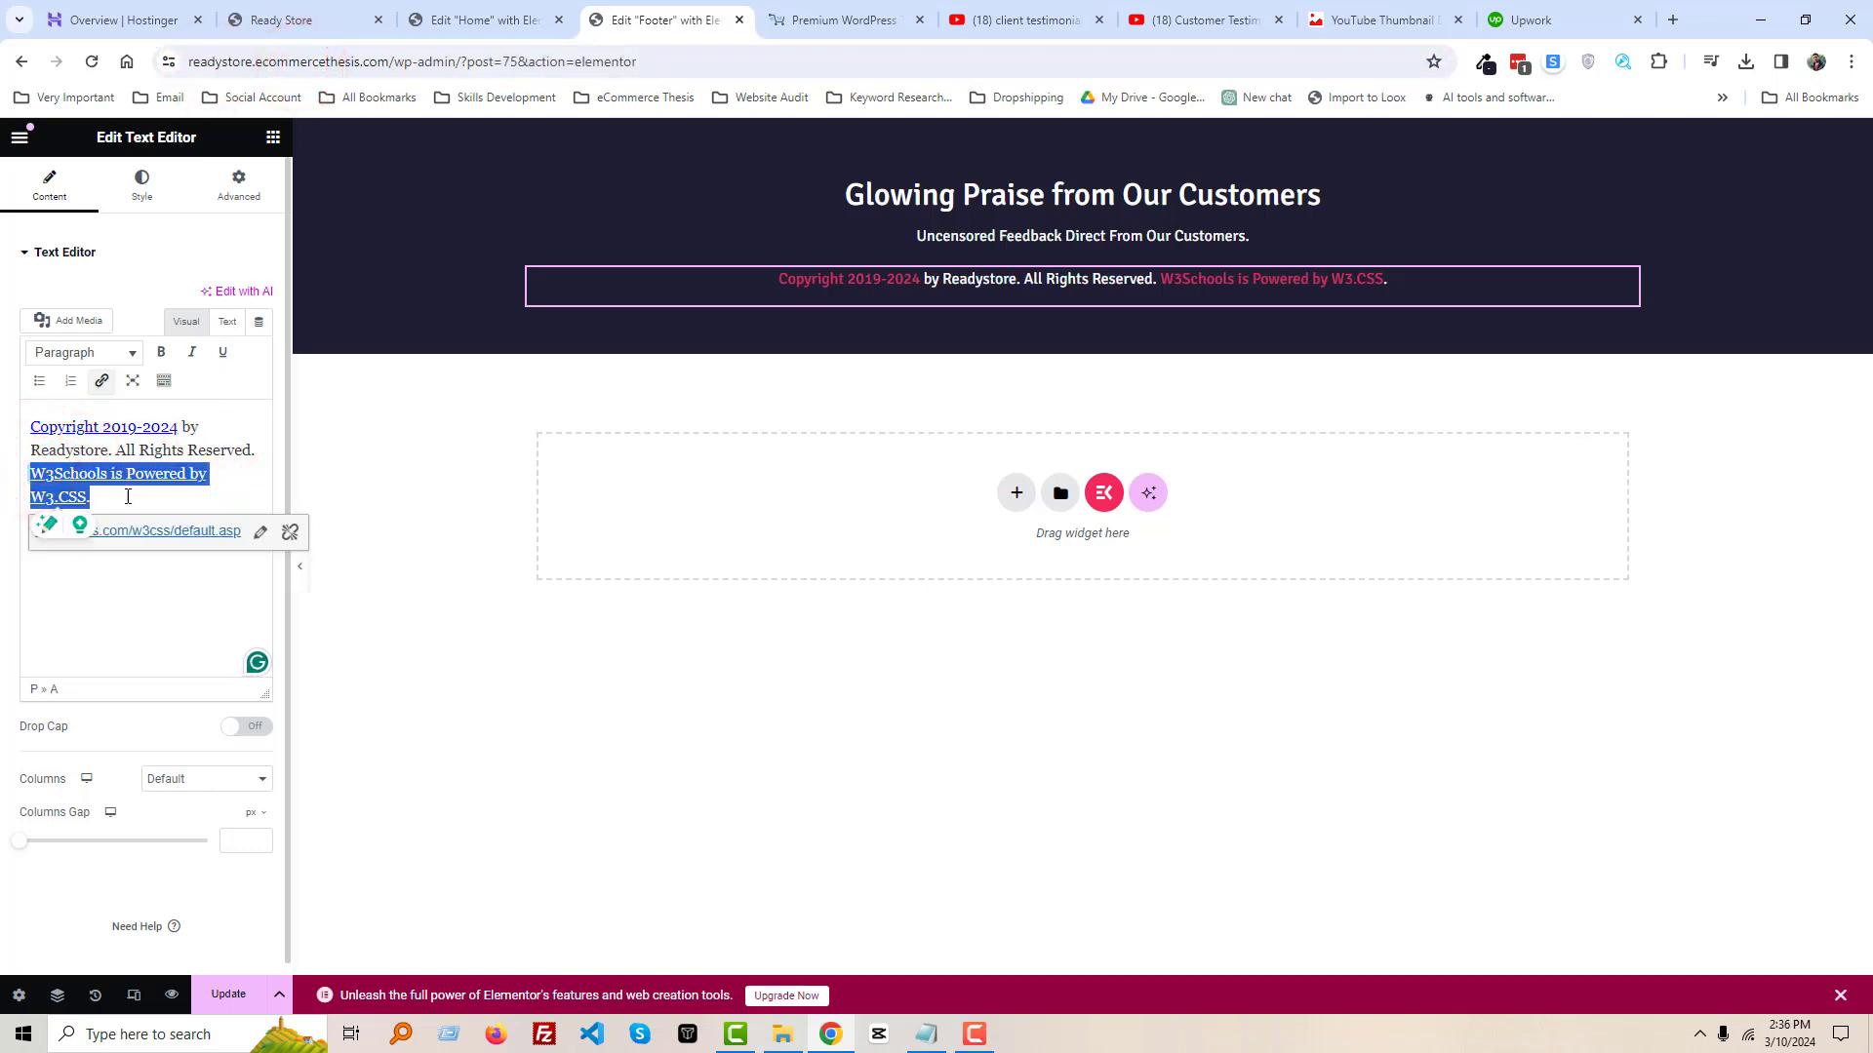
pyautogui.hotkey('ctrl', 'v')
pyautogui.click(44, 473)
pyautogui.write('C')
pyautogui.click(114, 473)
pyautogui.write('T')
# Link 'eCommerce Thesis' to the site's web address
pyautogui.doubleClick(389, 61)
pyautogui.hotkey('ctrl', 'c')
pyautogui.moveTo(30, 472); pyautogui.dragTo(161, 473)
pyautogui.click(101, 381)
pyautogui.hotkey('ctrl', 'v')
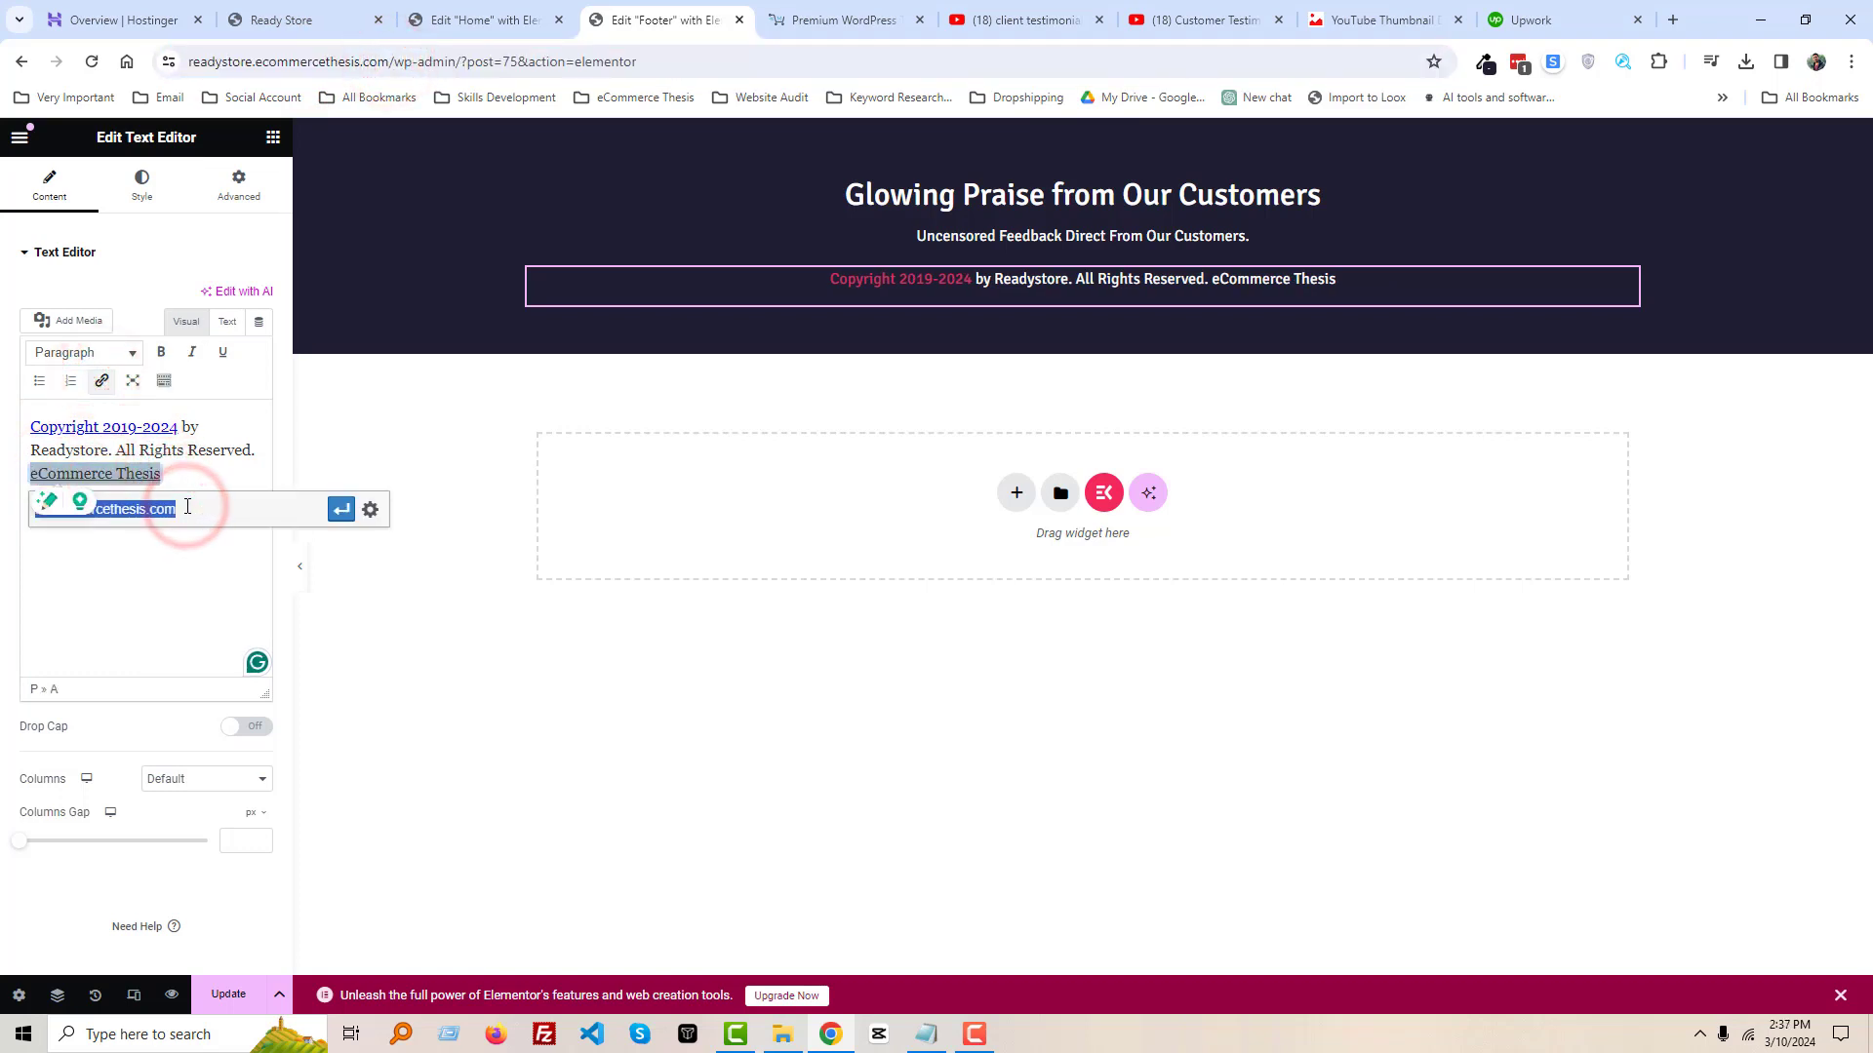
pyautogui.click(341, 508)
pyautogui.click(197, 507)
pyautogui.click(107, 508)
# Save the footer changes with Update
pyautogui.click(343, 510)
pyautogui.click(228, 996)
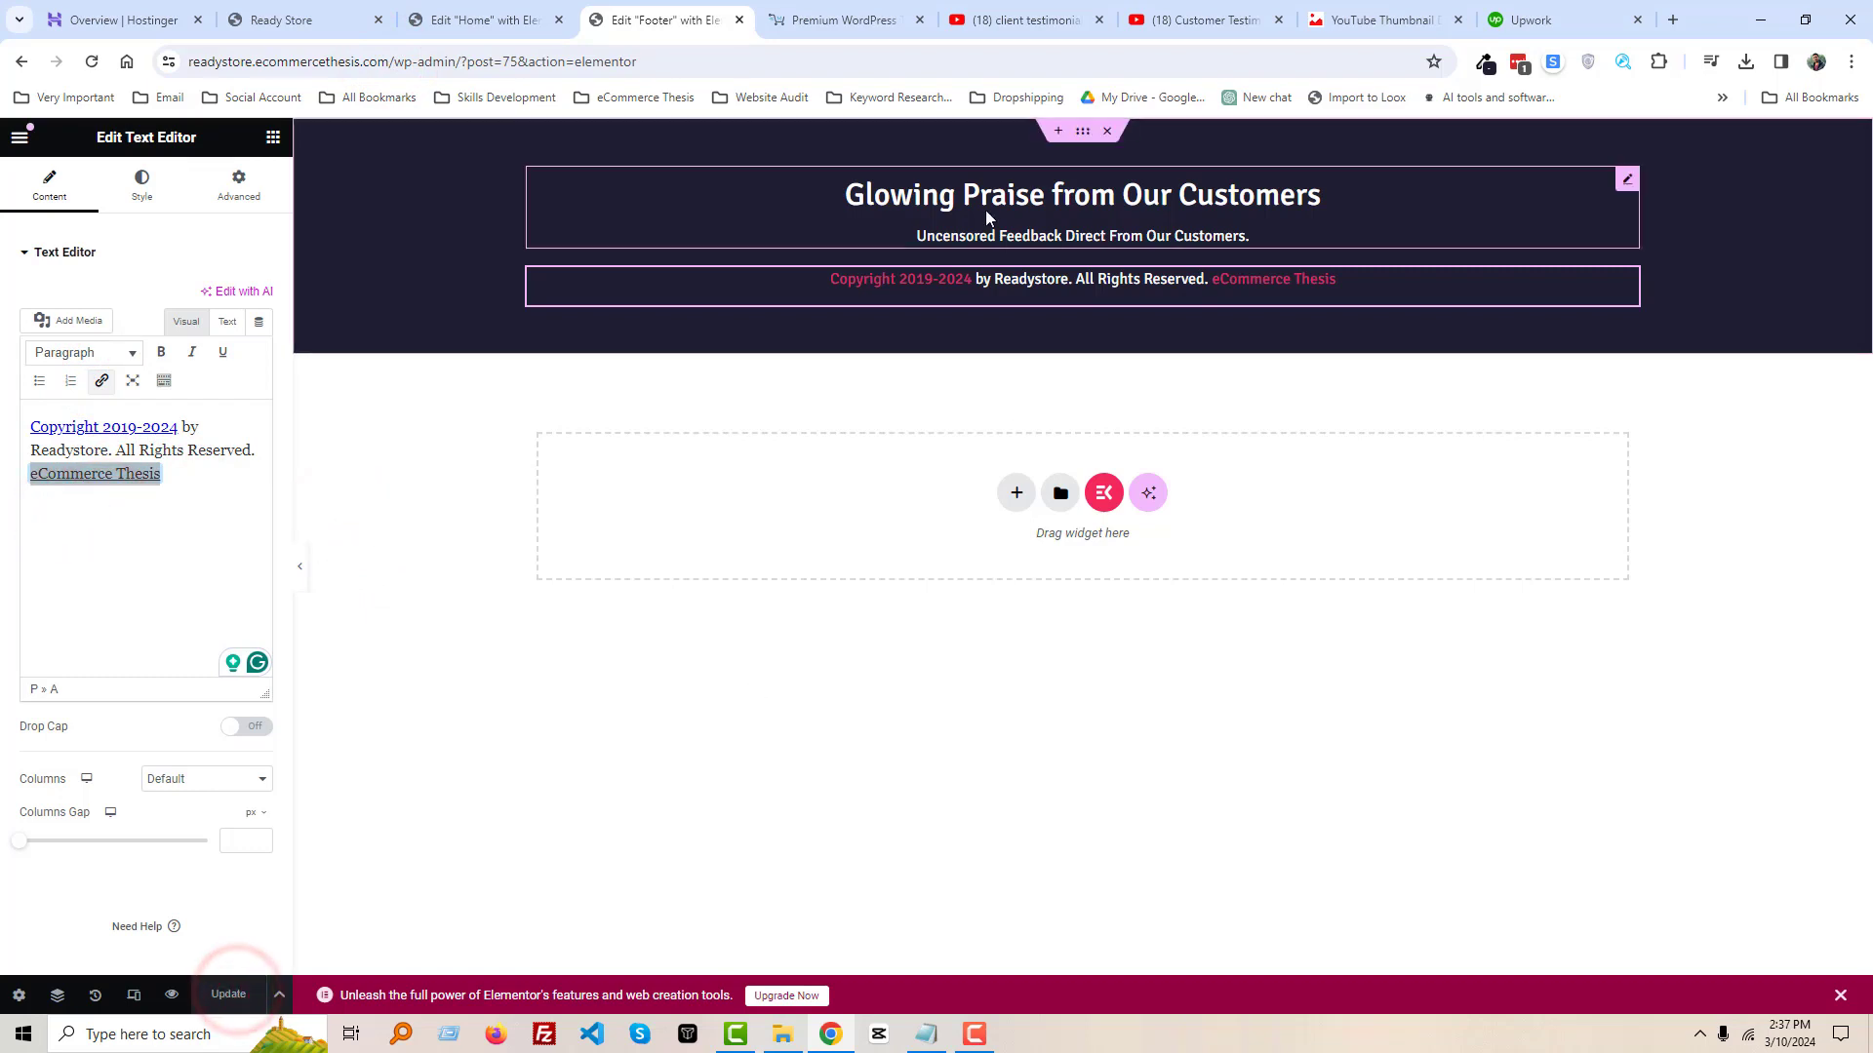
pyautogui.click(272, 136)
pyautogui.click(146, 208)
pyautogui.write('social')
# Place a Social Icons widget above the footer copyright line
pyautogui.moveTo(210, 396); pyautogui.dragTo(1082, 279)
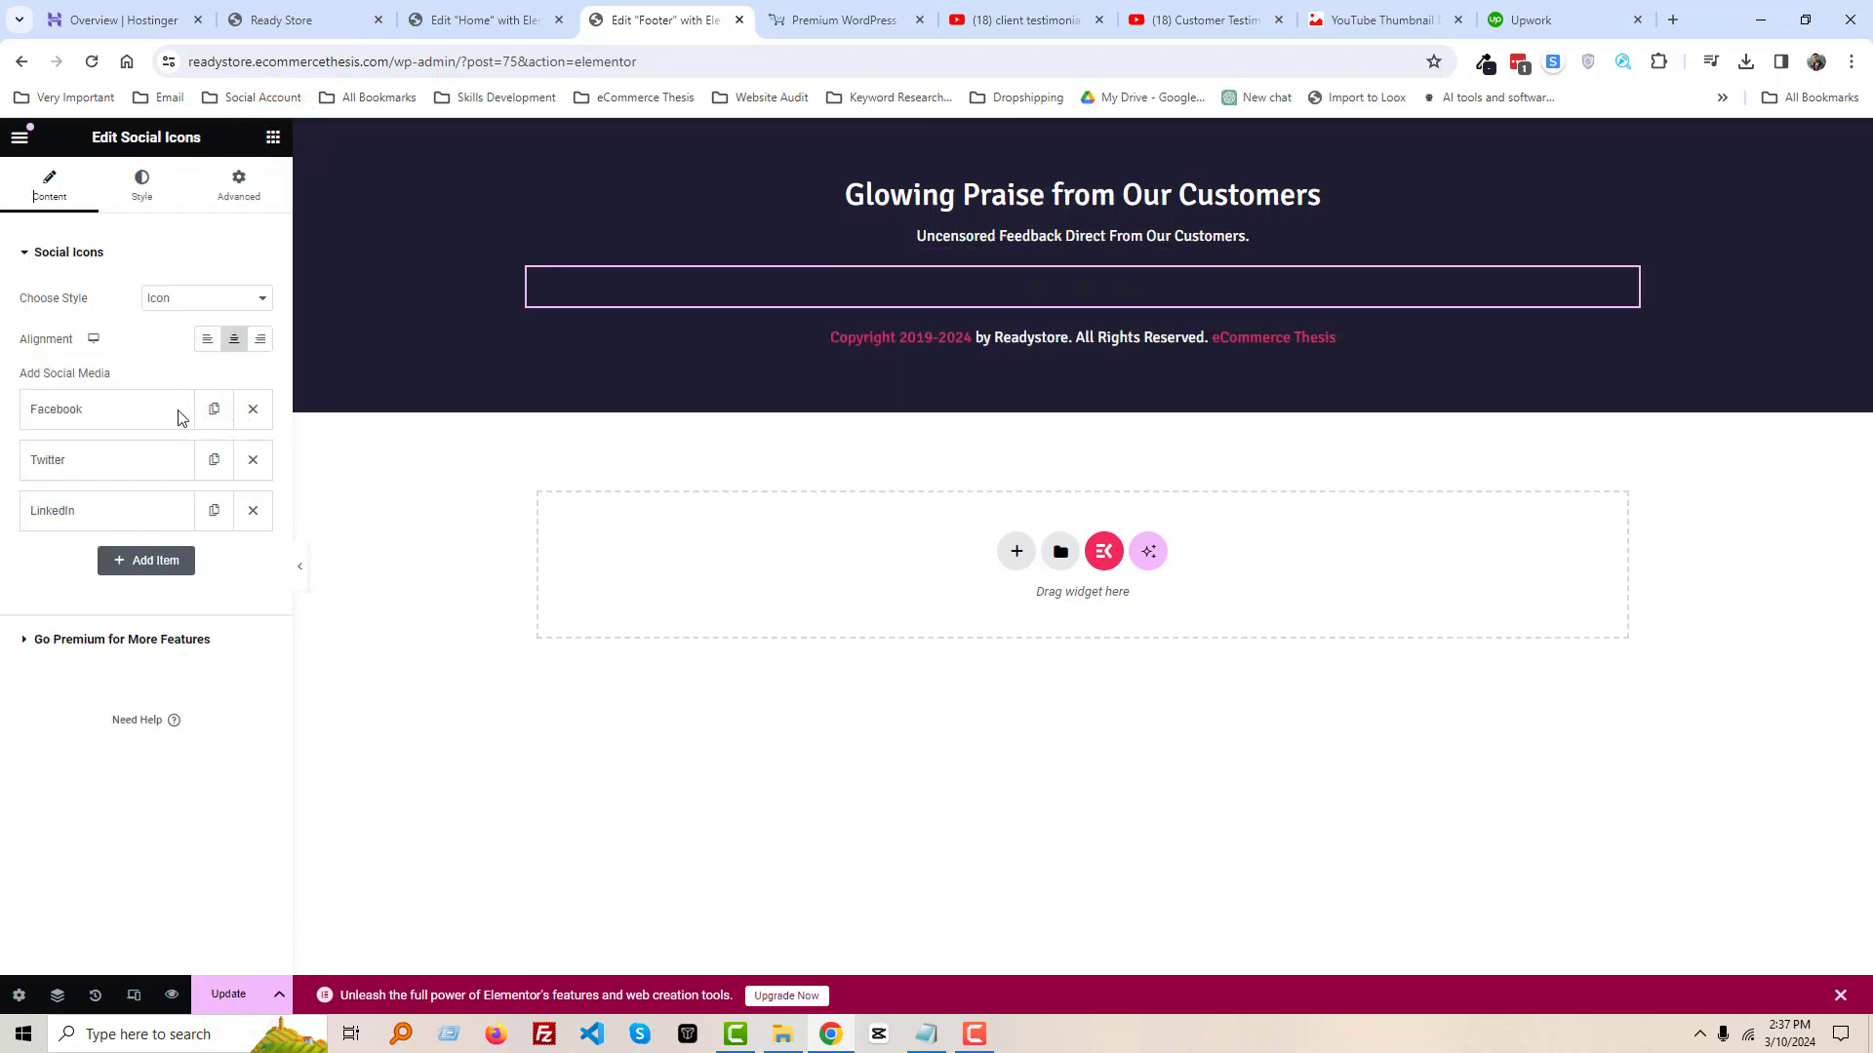
pyautogui.click(272, 139)
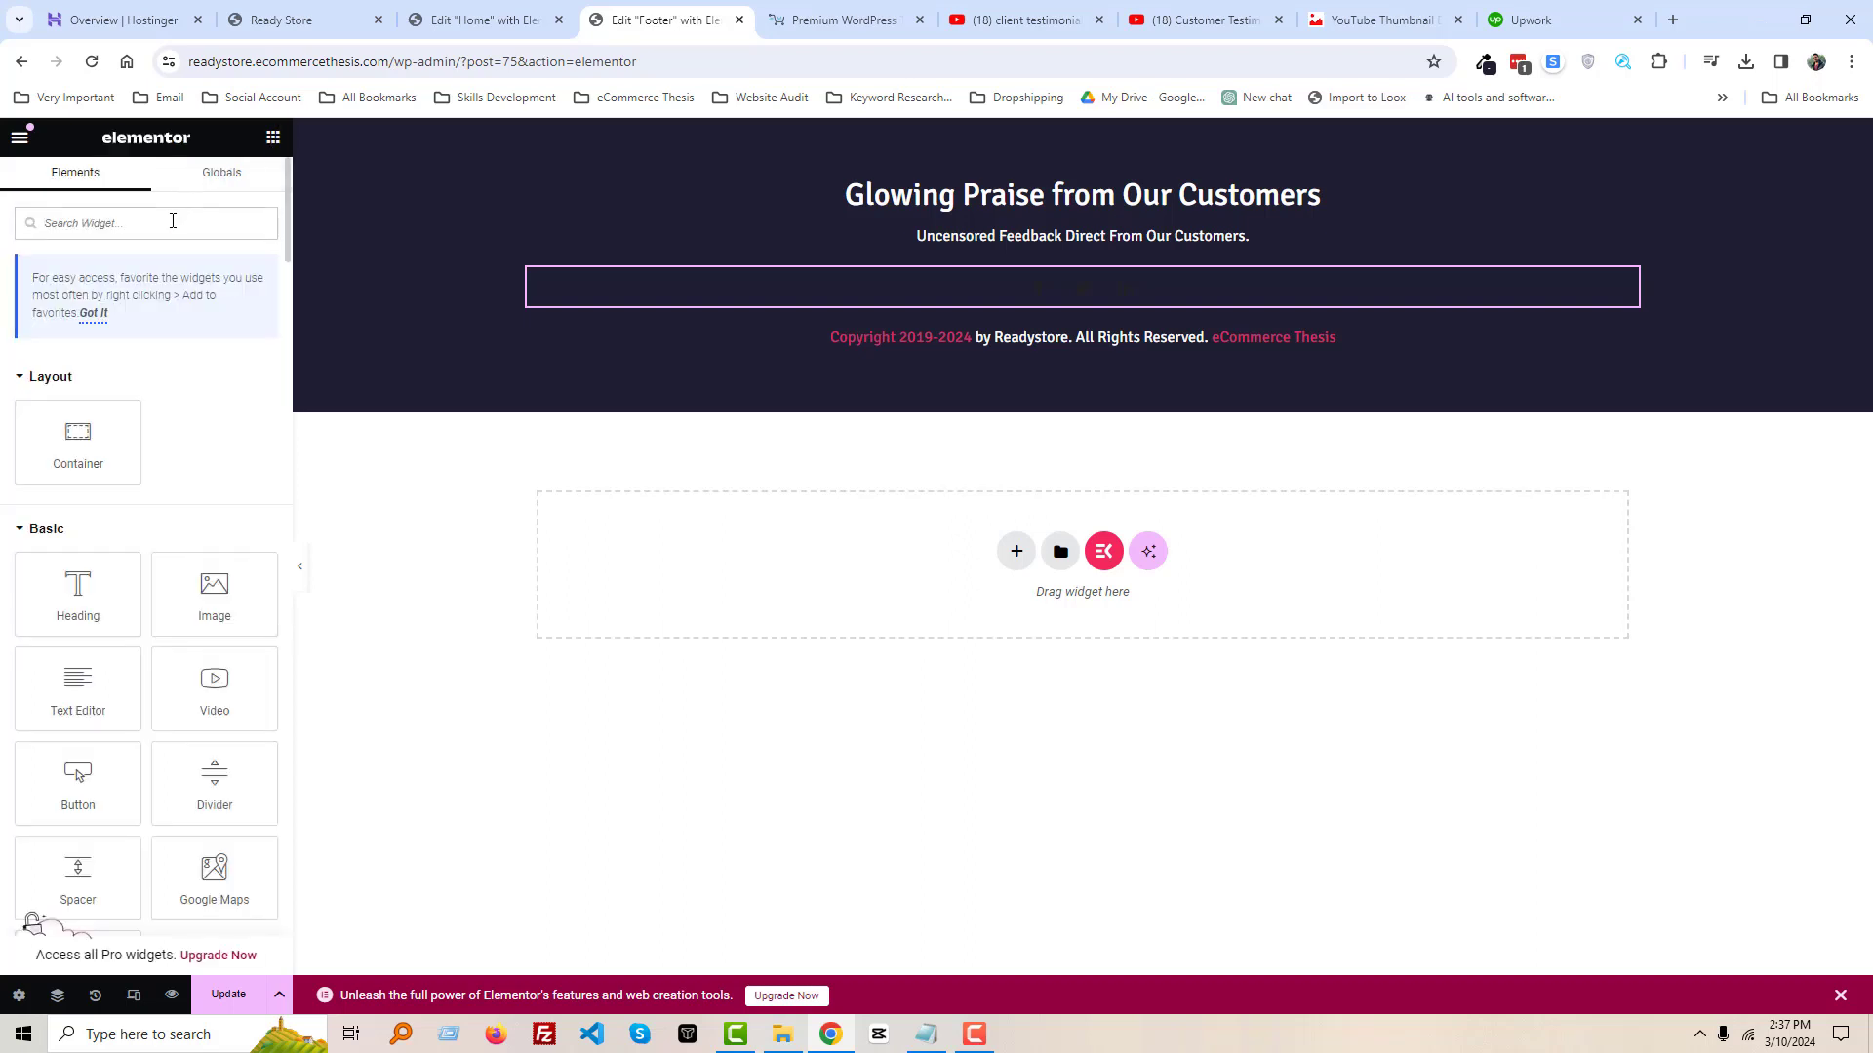
pyautogui.write('social')
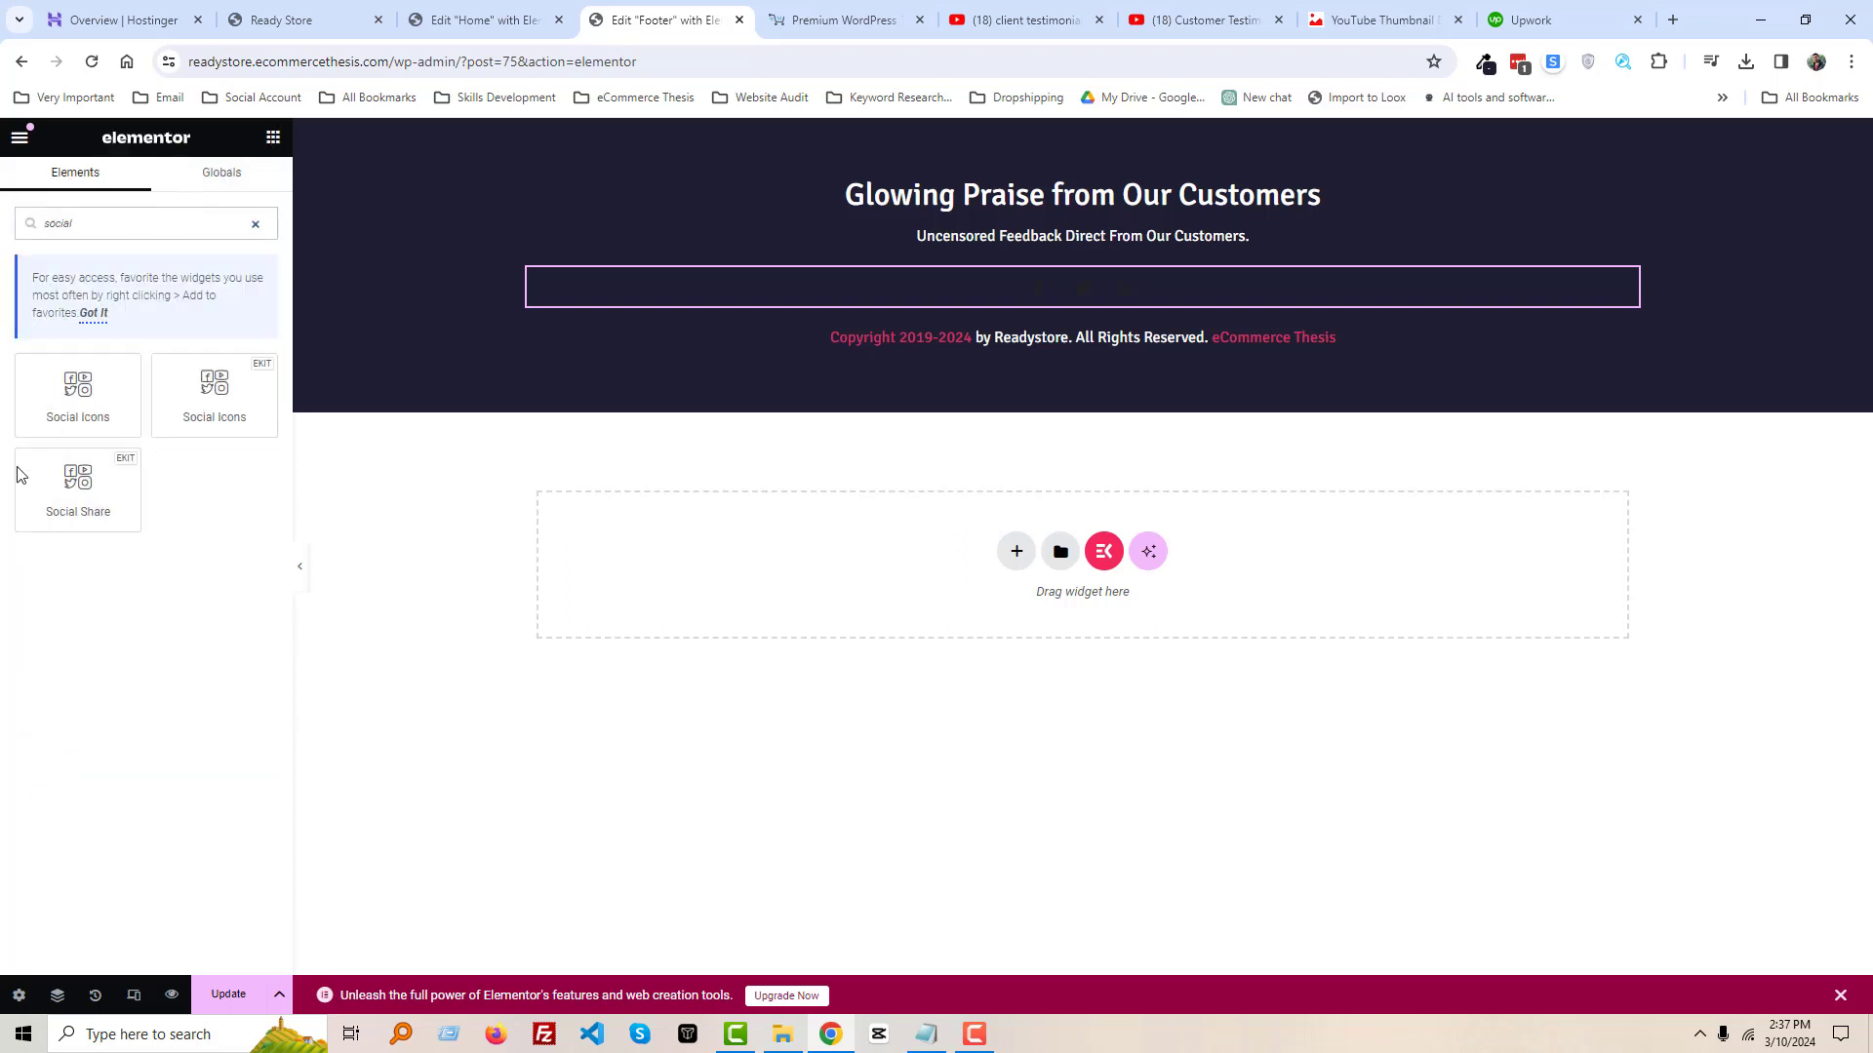
pyautogui.moveTo(78, 484); pyautogui.dragTo(18, 536)
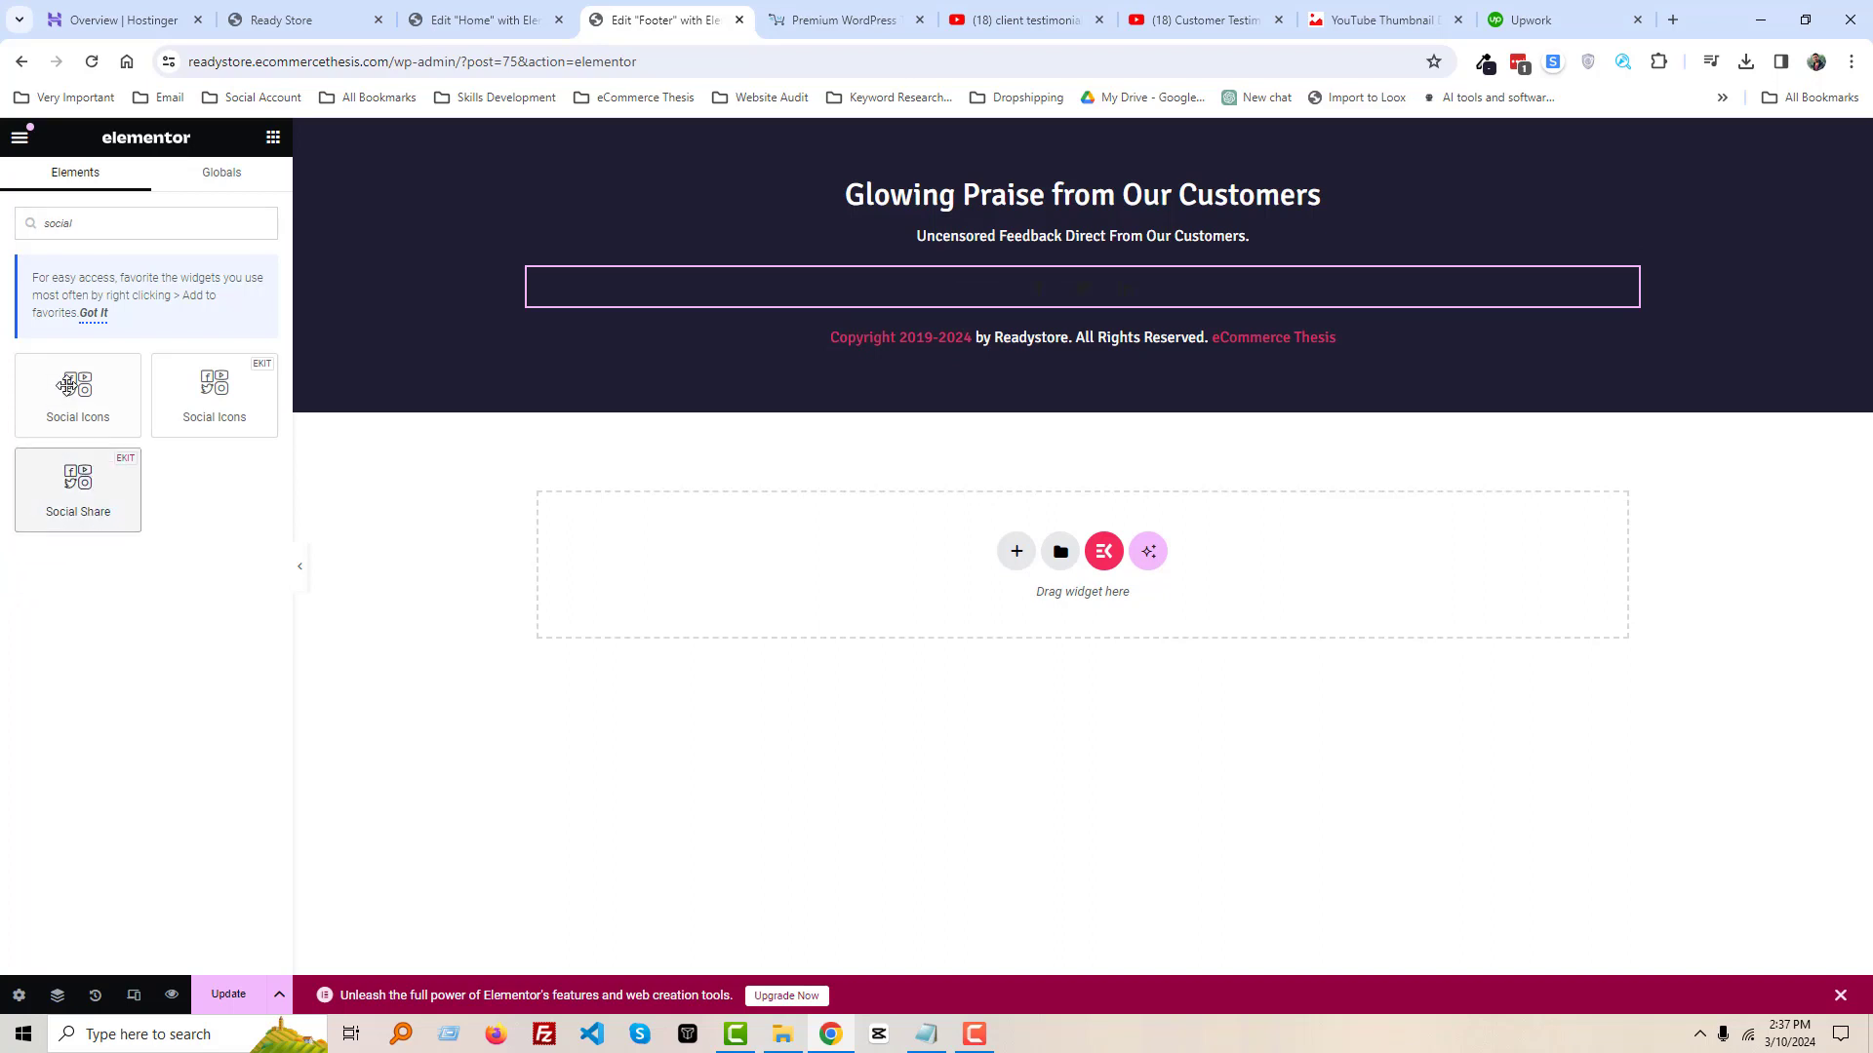
pyautogui.moveTo(68, 384); pyautogui.dragTo(951, 260)
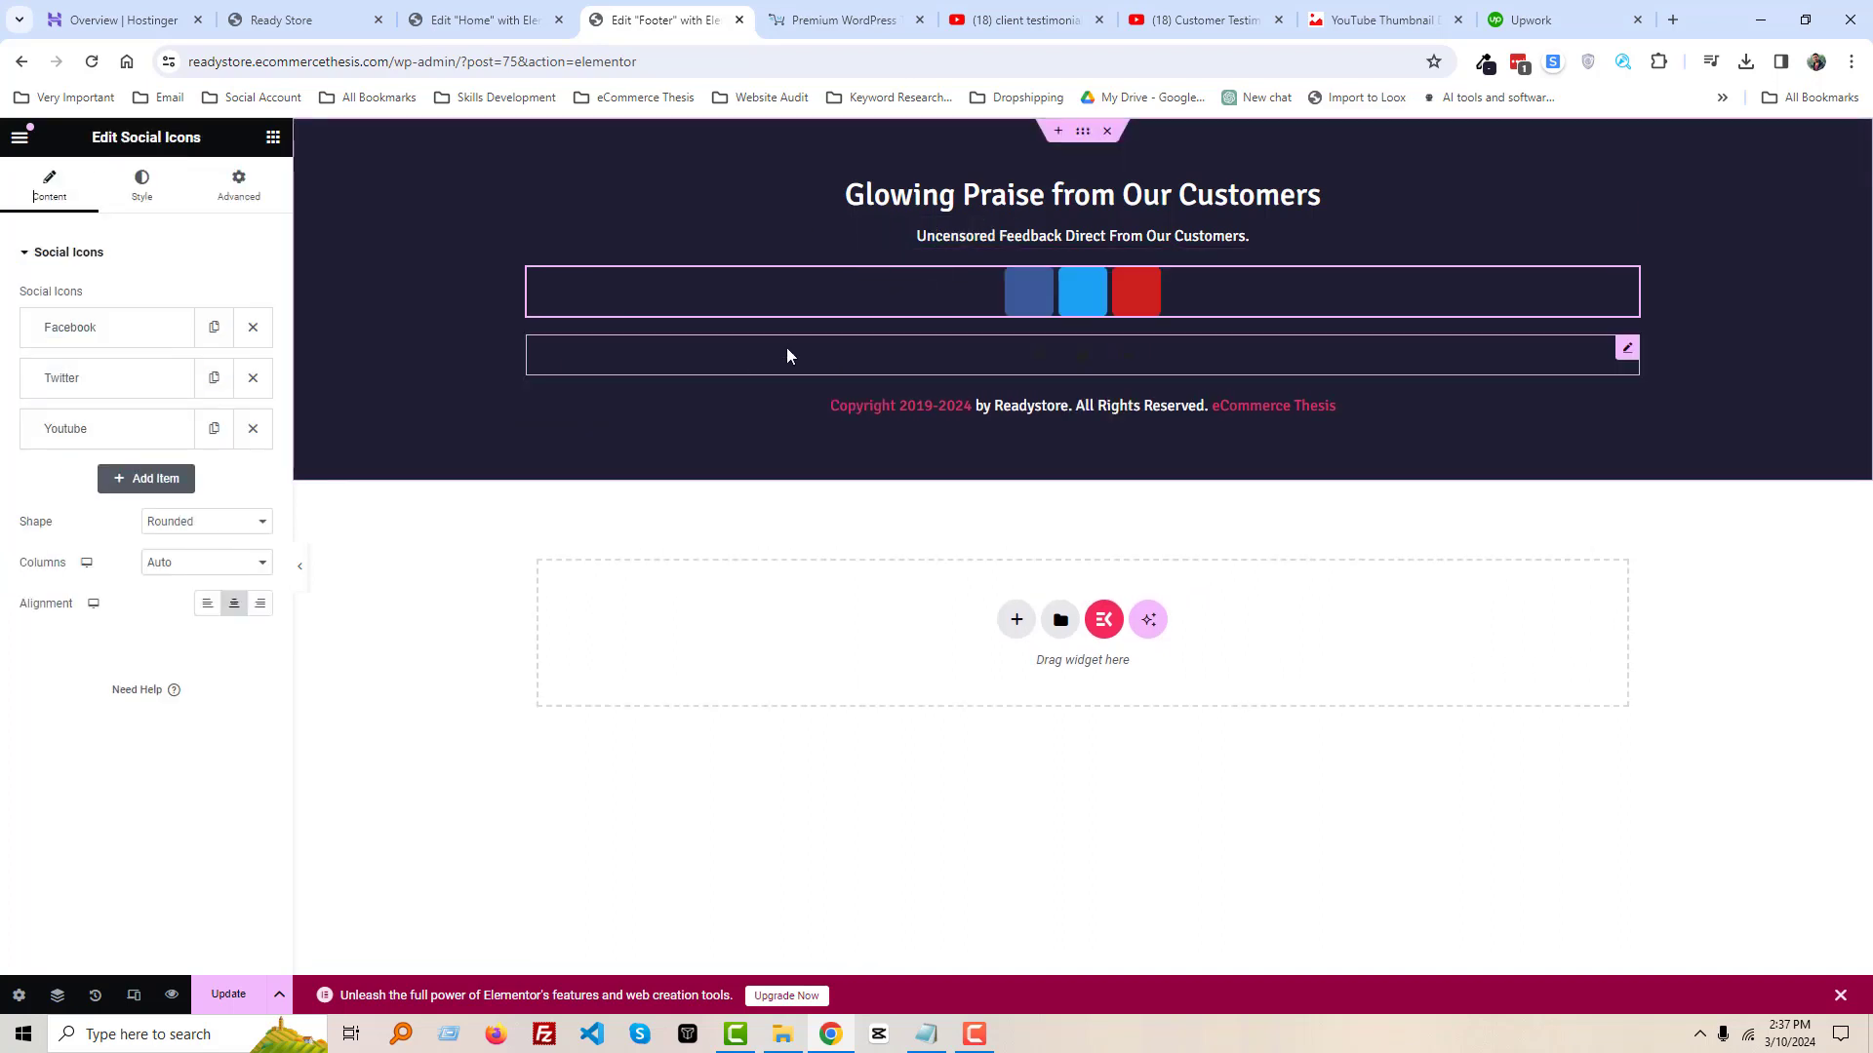
# Delete the leftover empty widget and remove Twitter, leaving Facebook and YouTube
pyautogui.rightClick(909, 343)
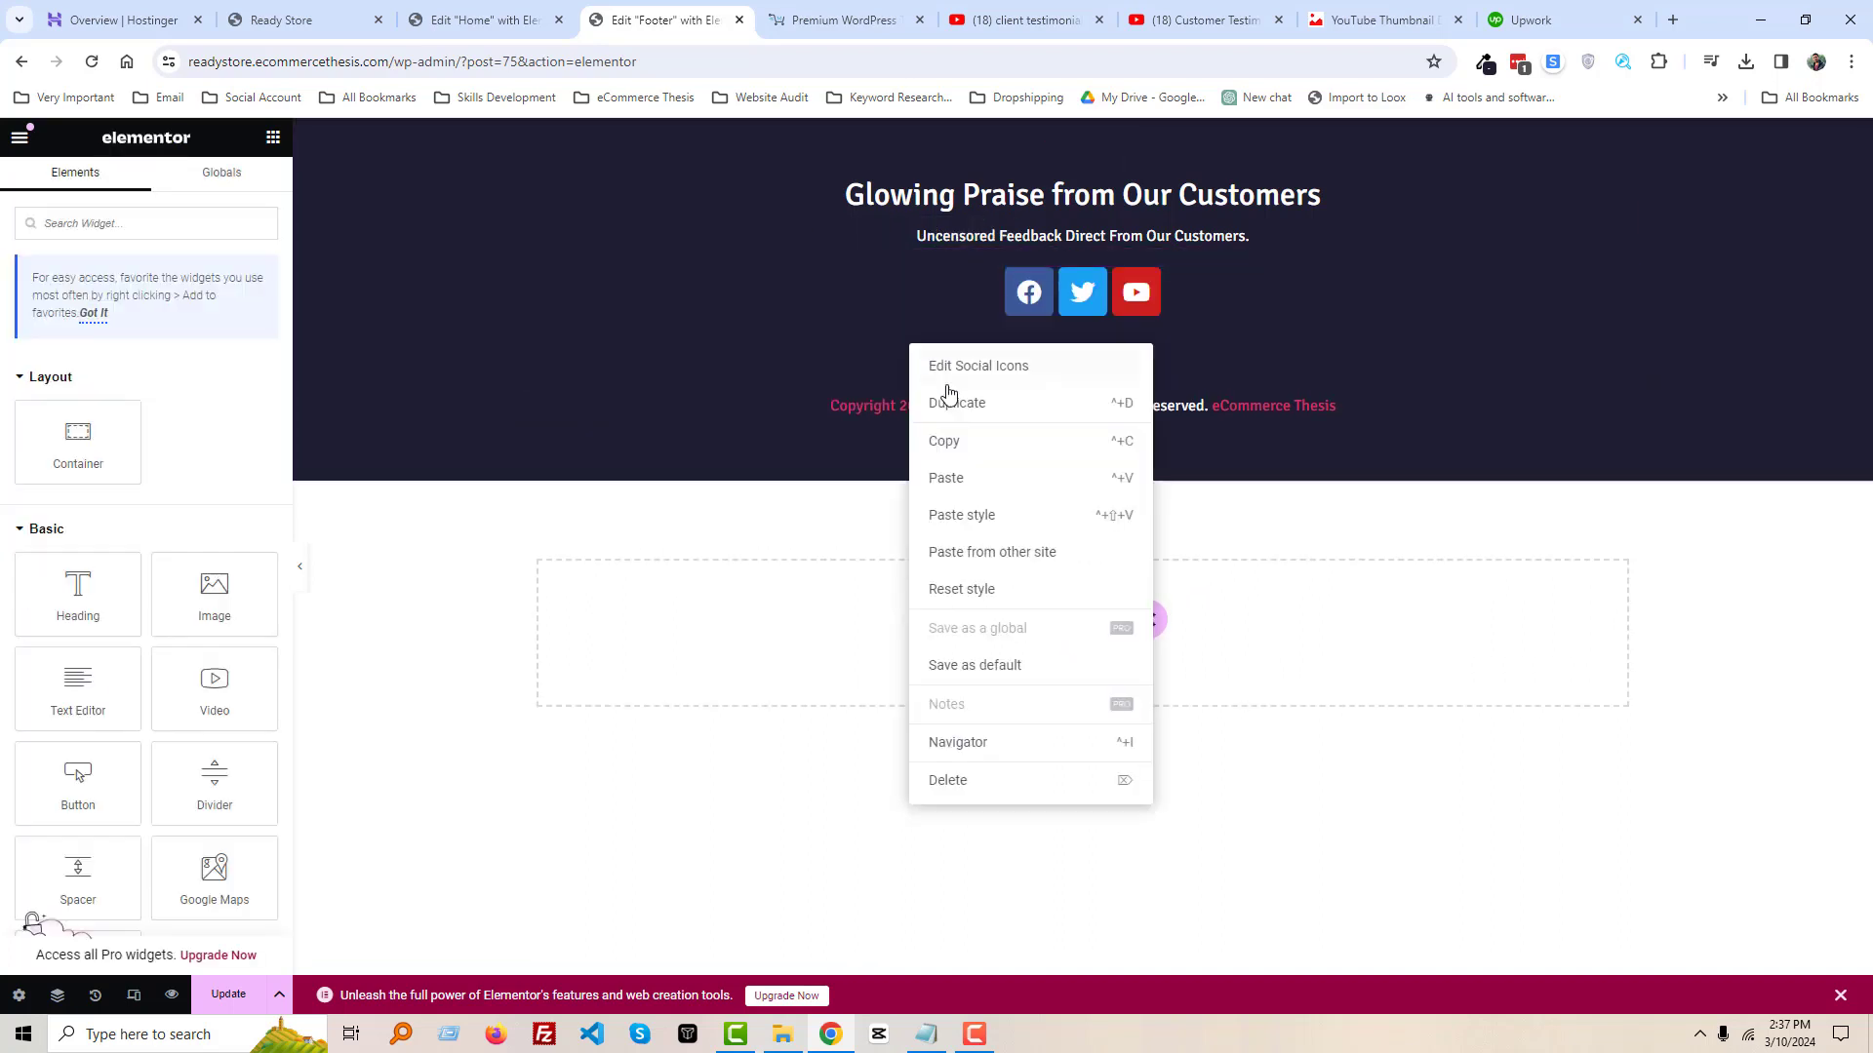
pyautogui.click(946, 780)
pyautogui.click(946, 292)
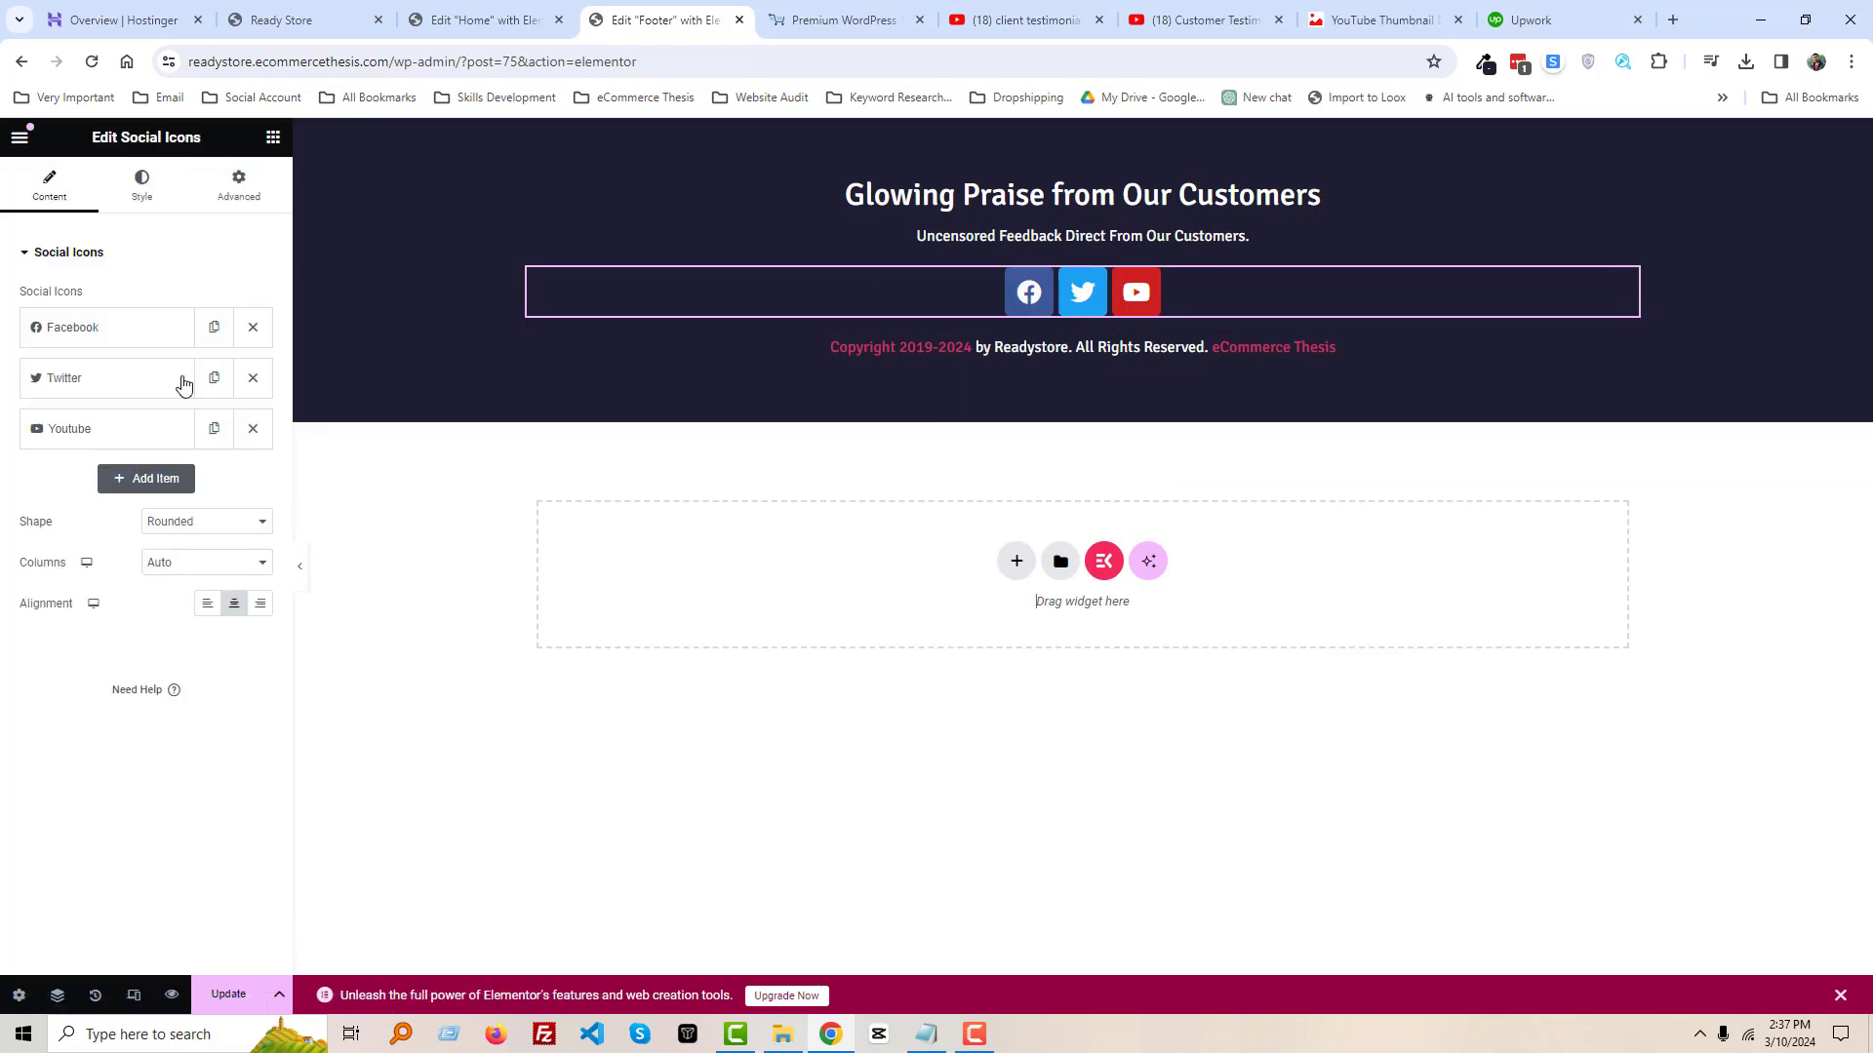
pyautogui.click(251, 378)
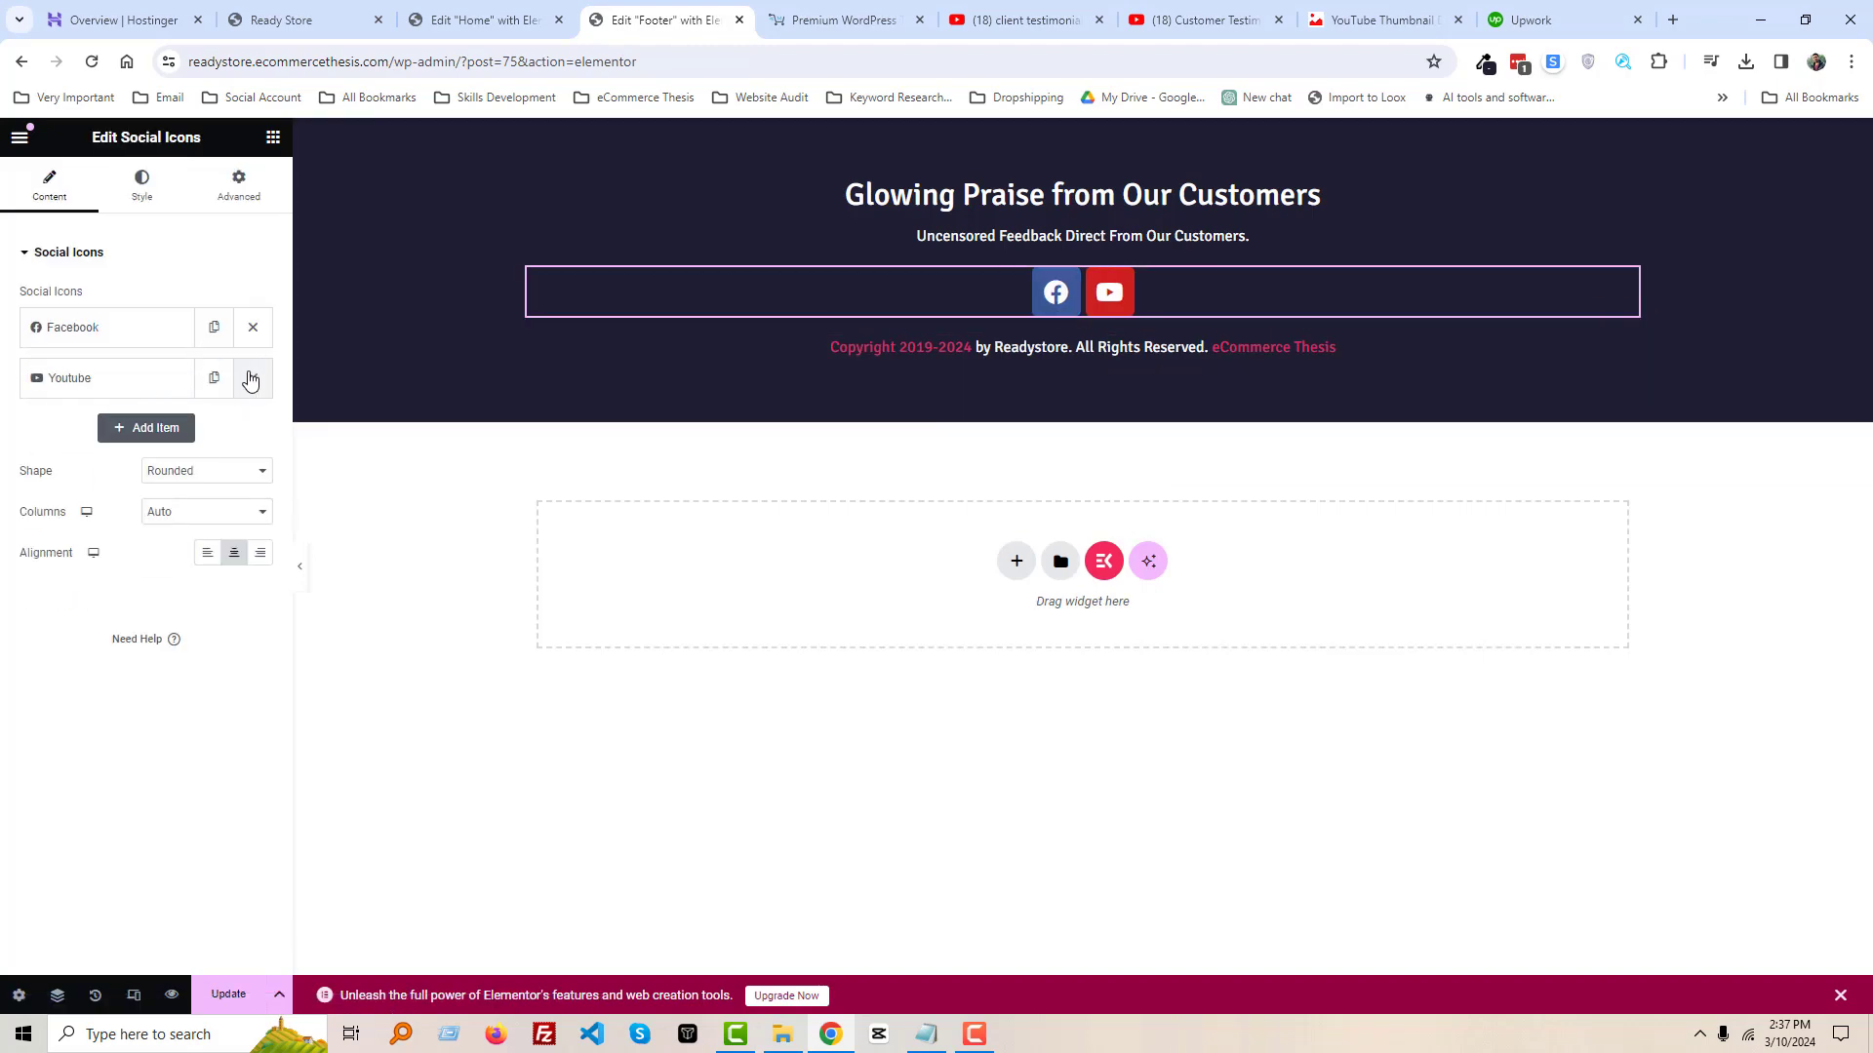
# Insert a LinkedIn icon item from the Icon Library between Facebook and YouTube
pyautogui.click(150, 424)
pyautogui.click(147, 530)
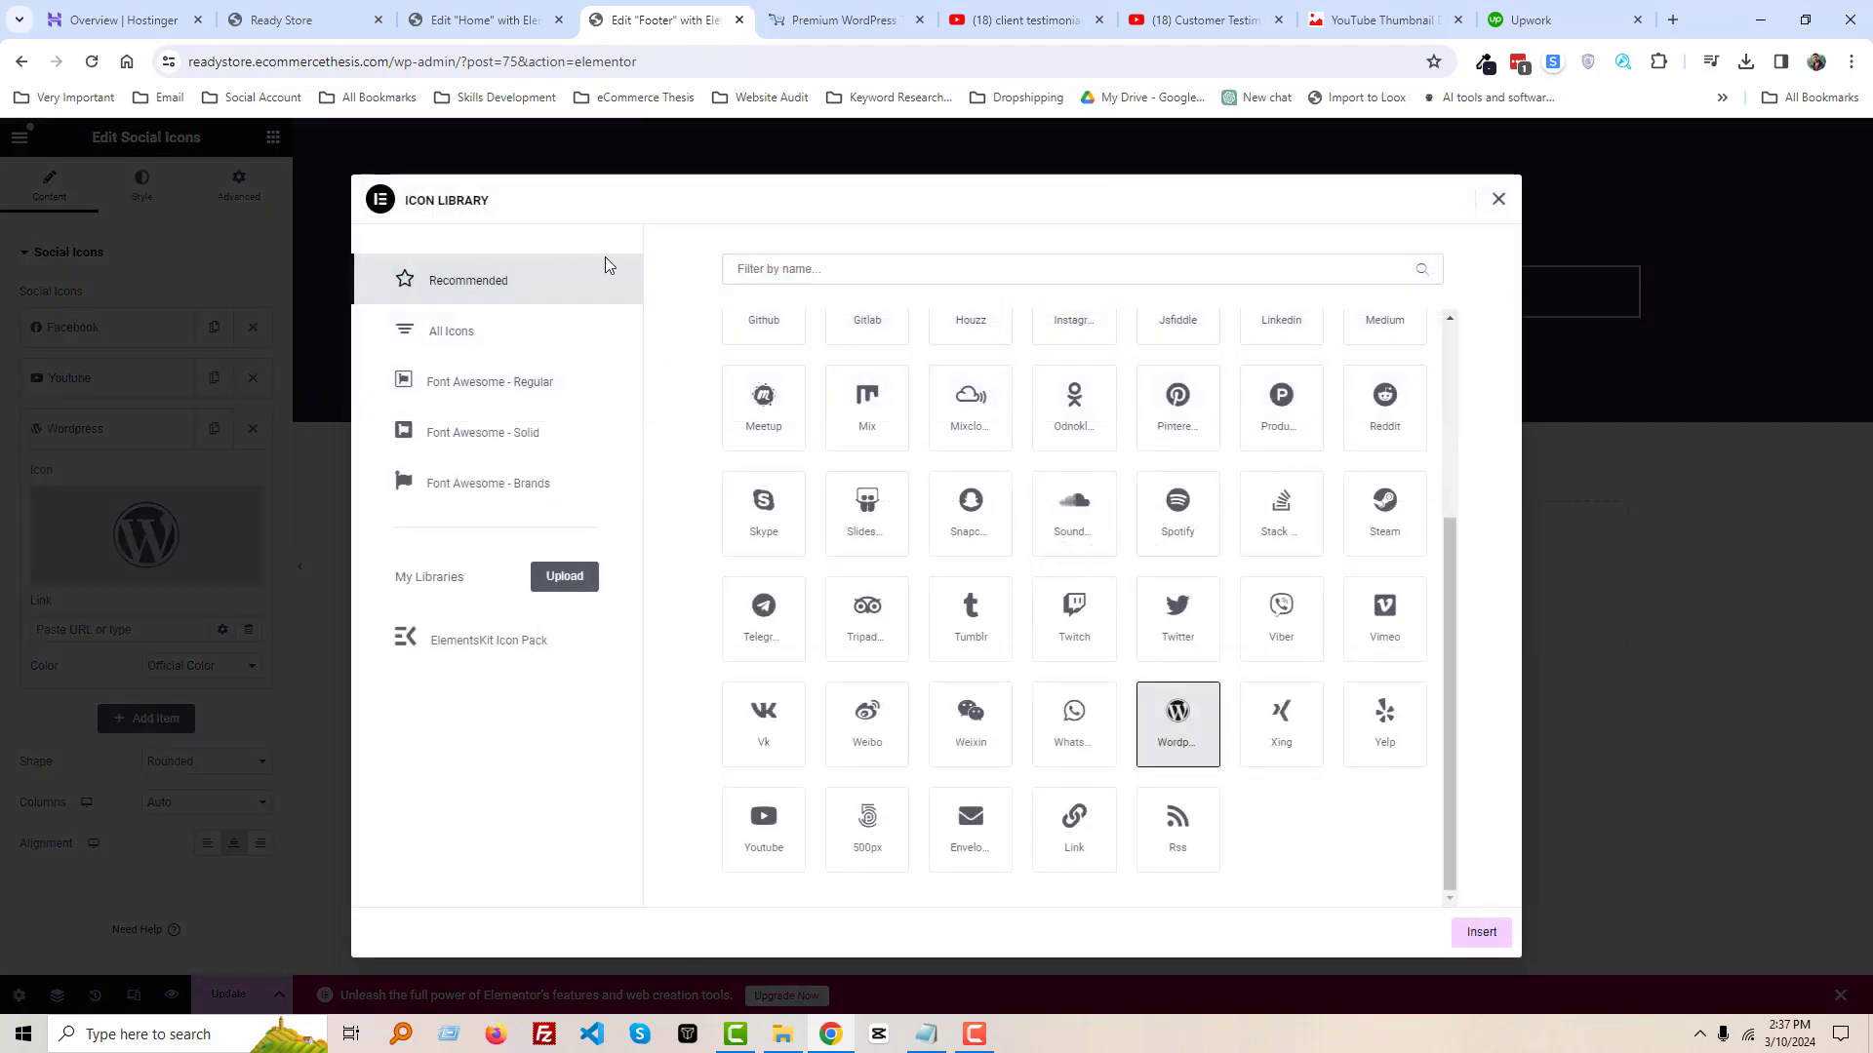
pyautogui.click(787, 268)
pyautogui.write('ins')
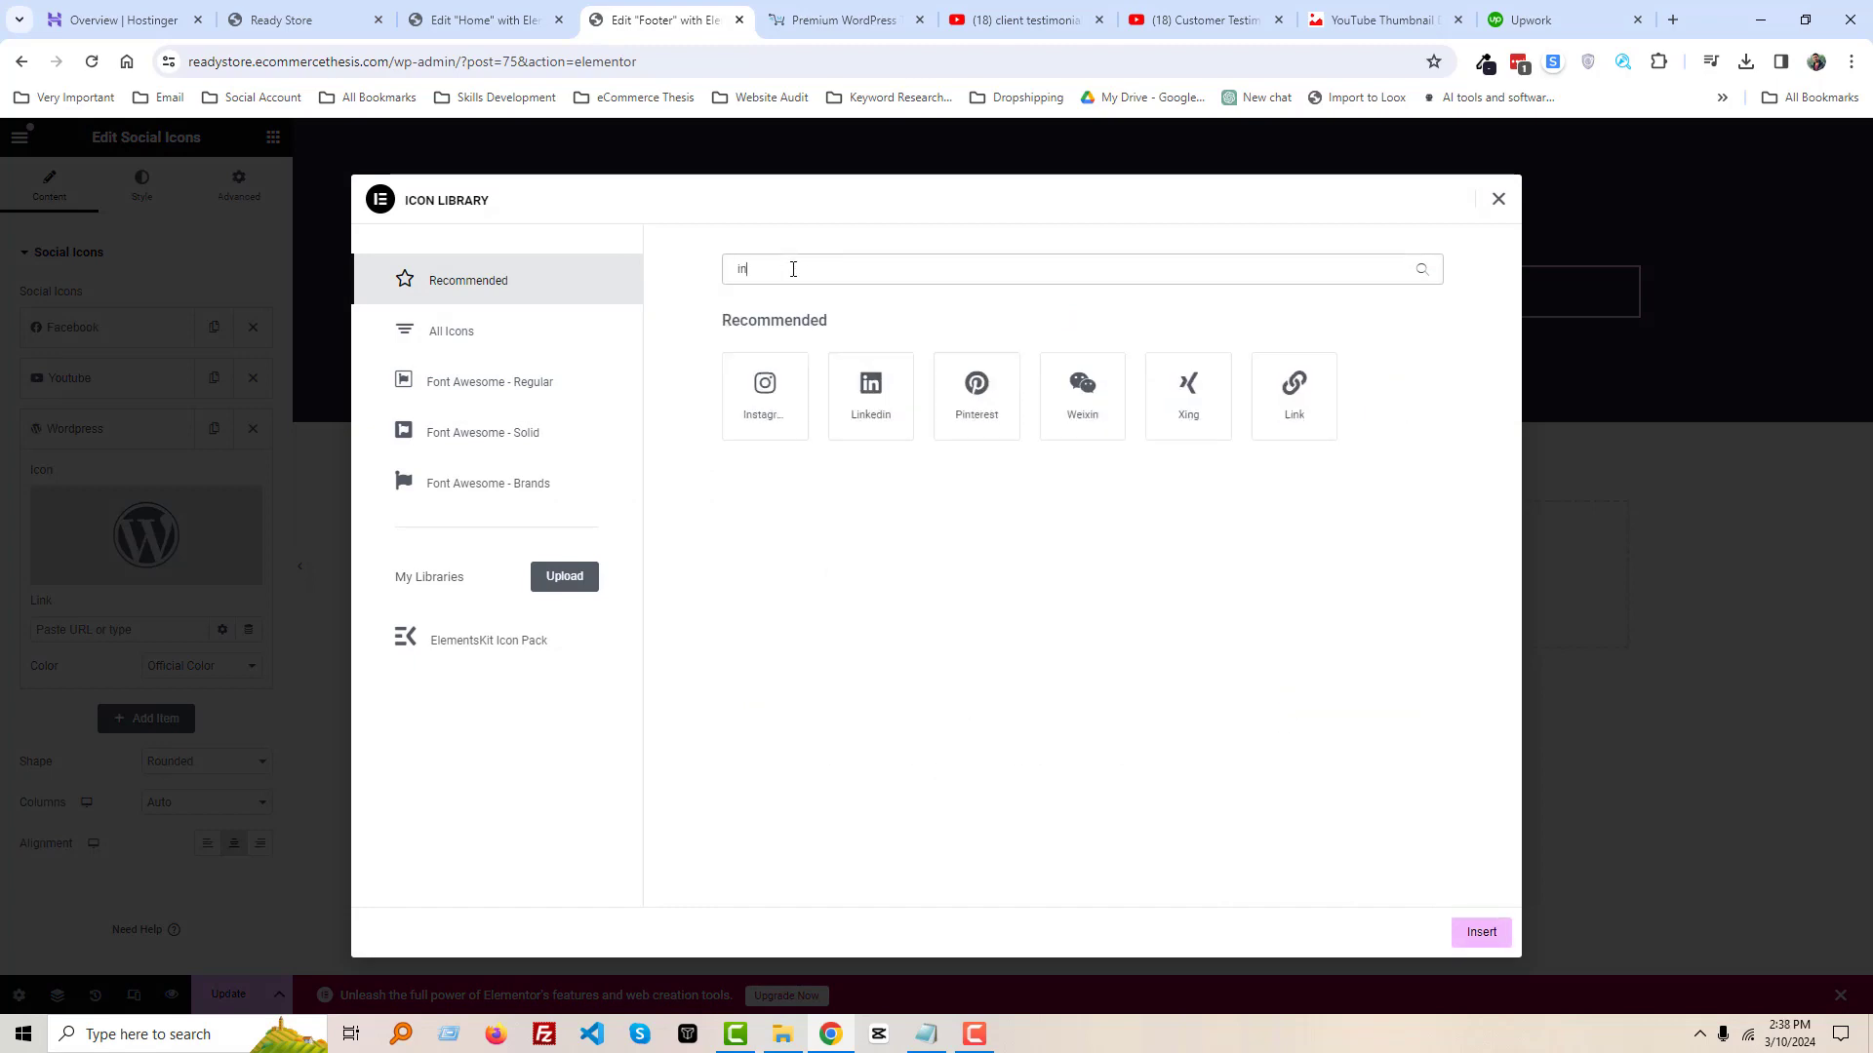
pyautogui.click(794, 383)
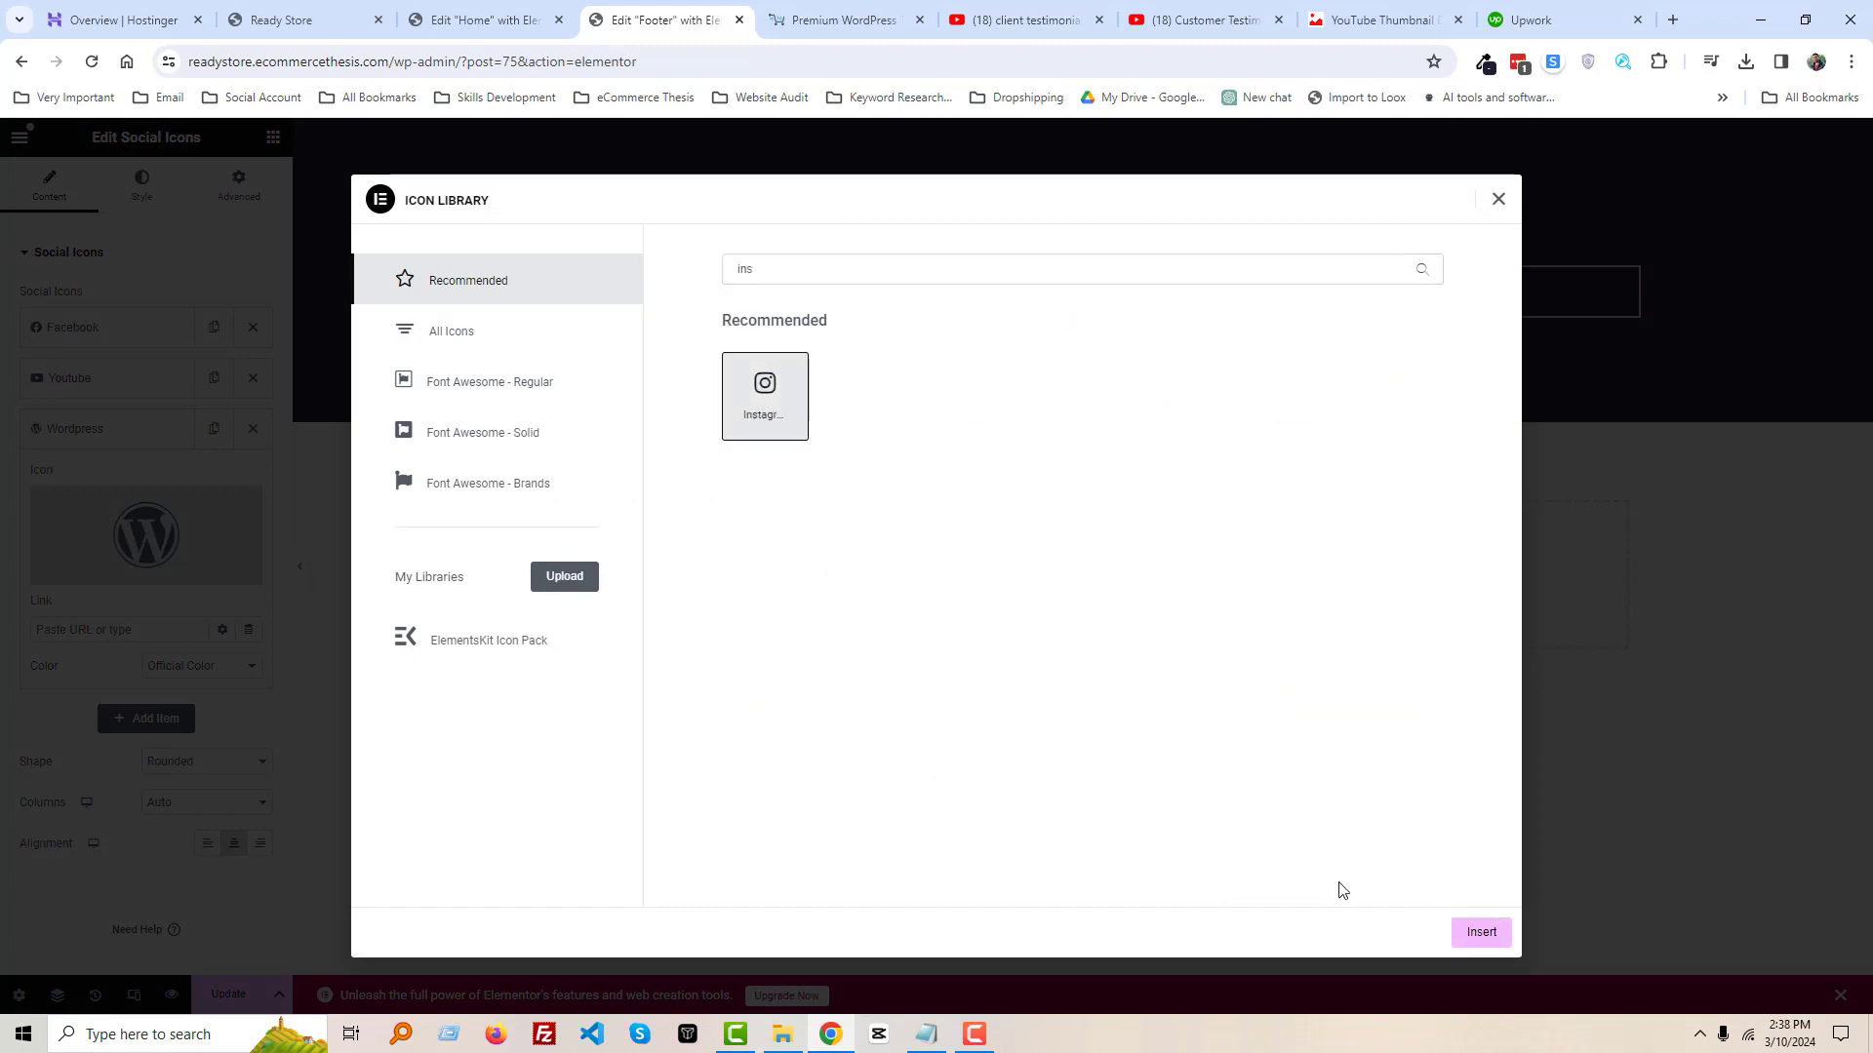
pyautogui.click(1479, 931)
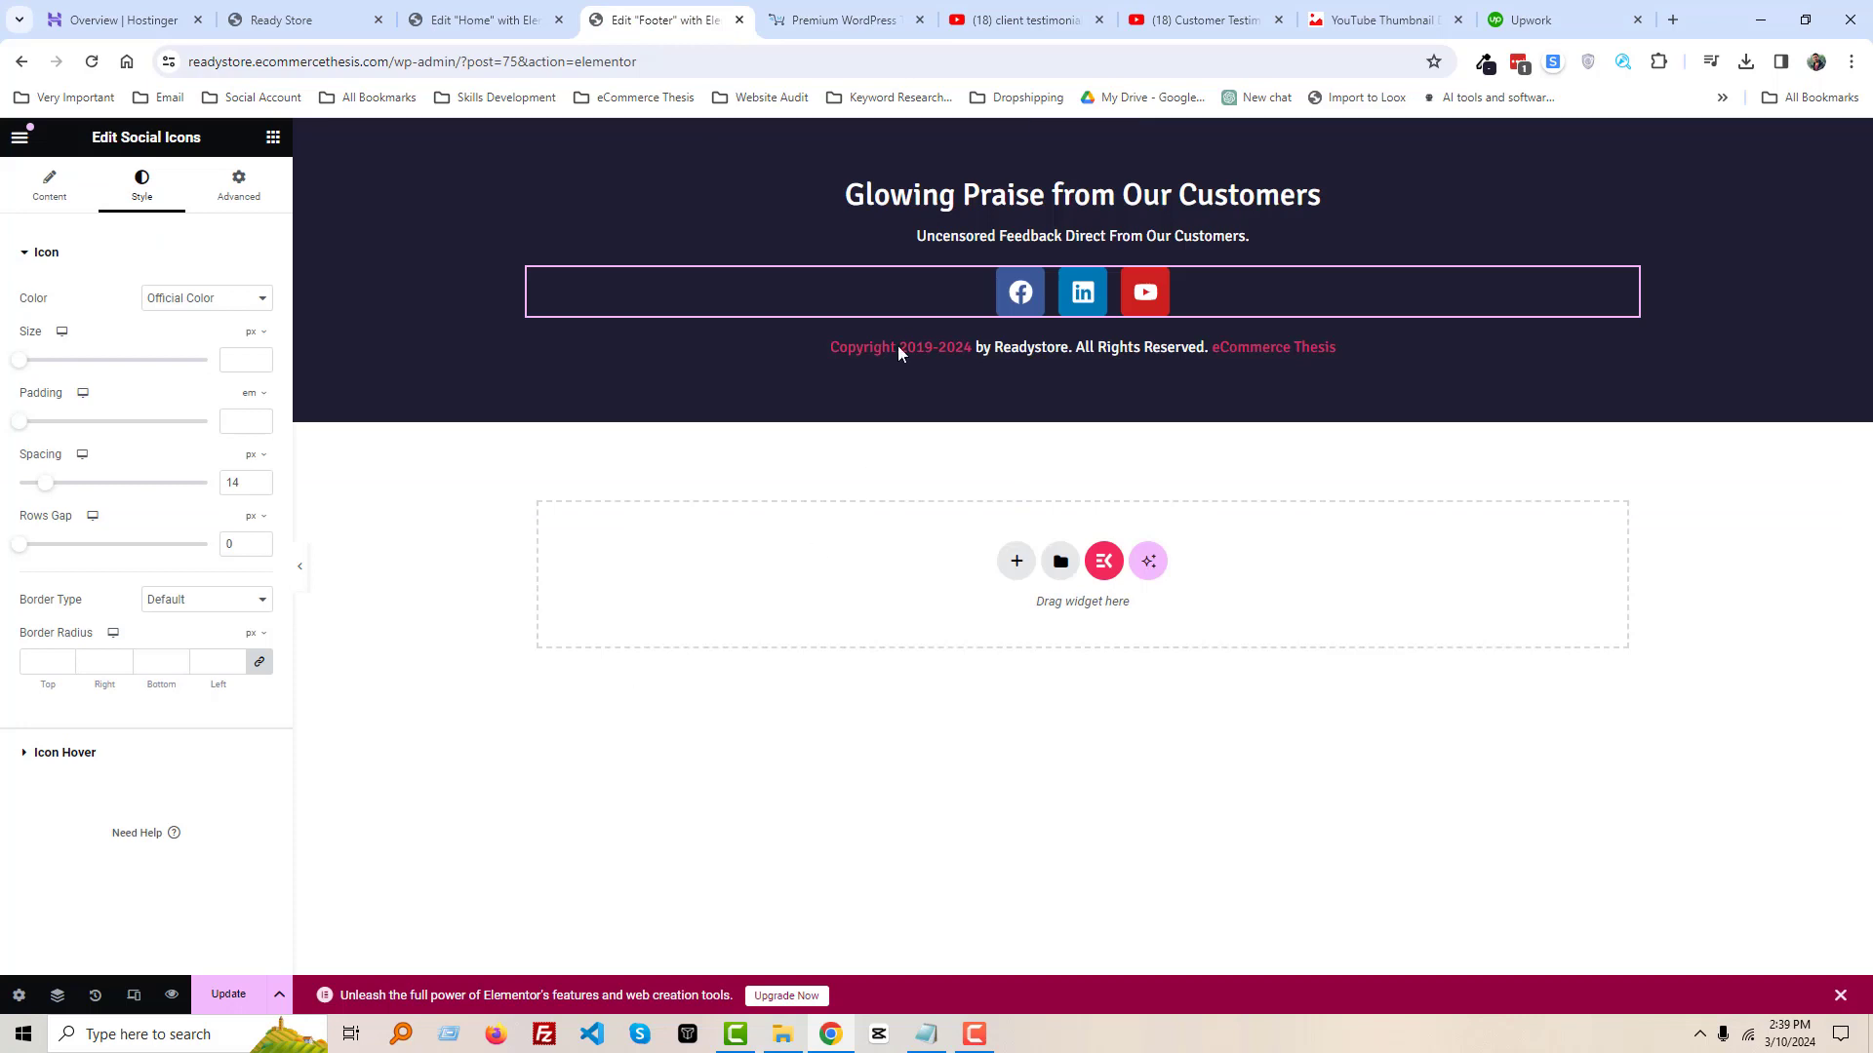
pyautogui.click(976, 200)
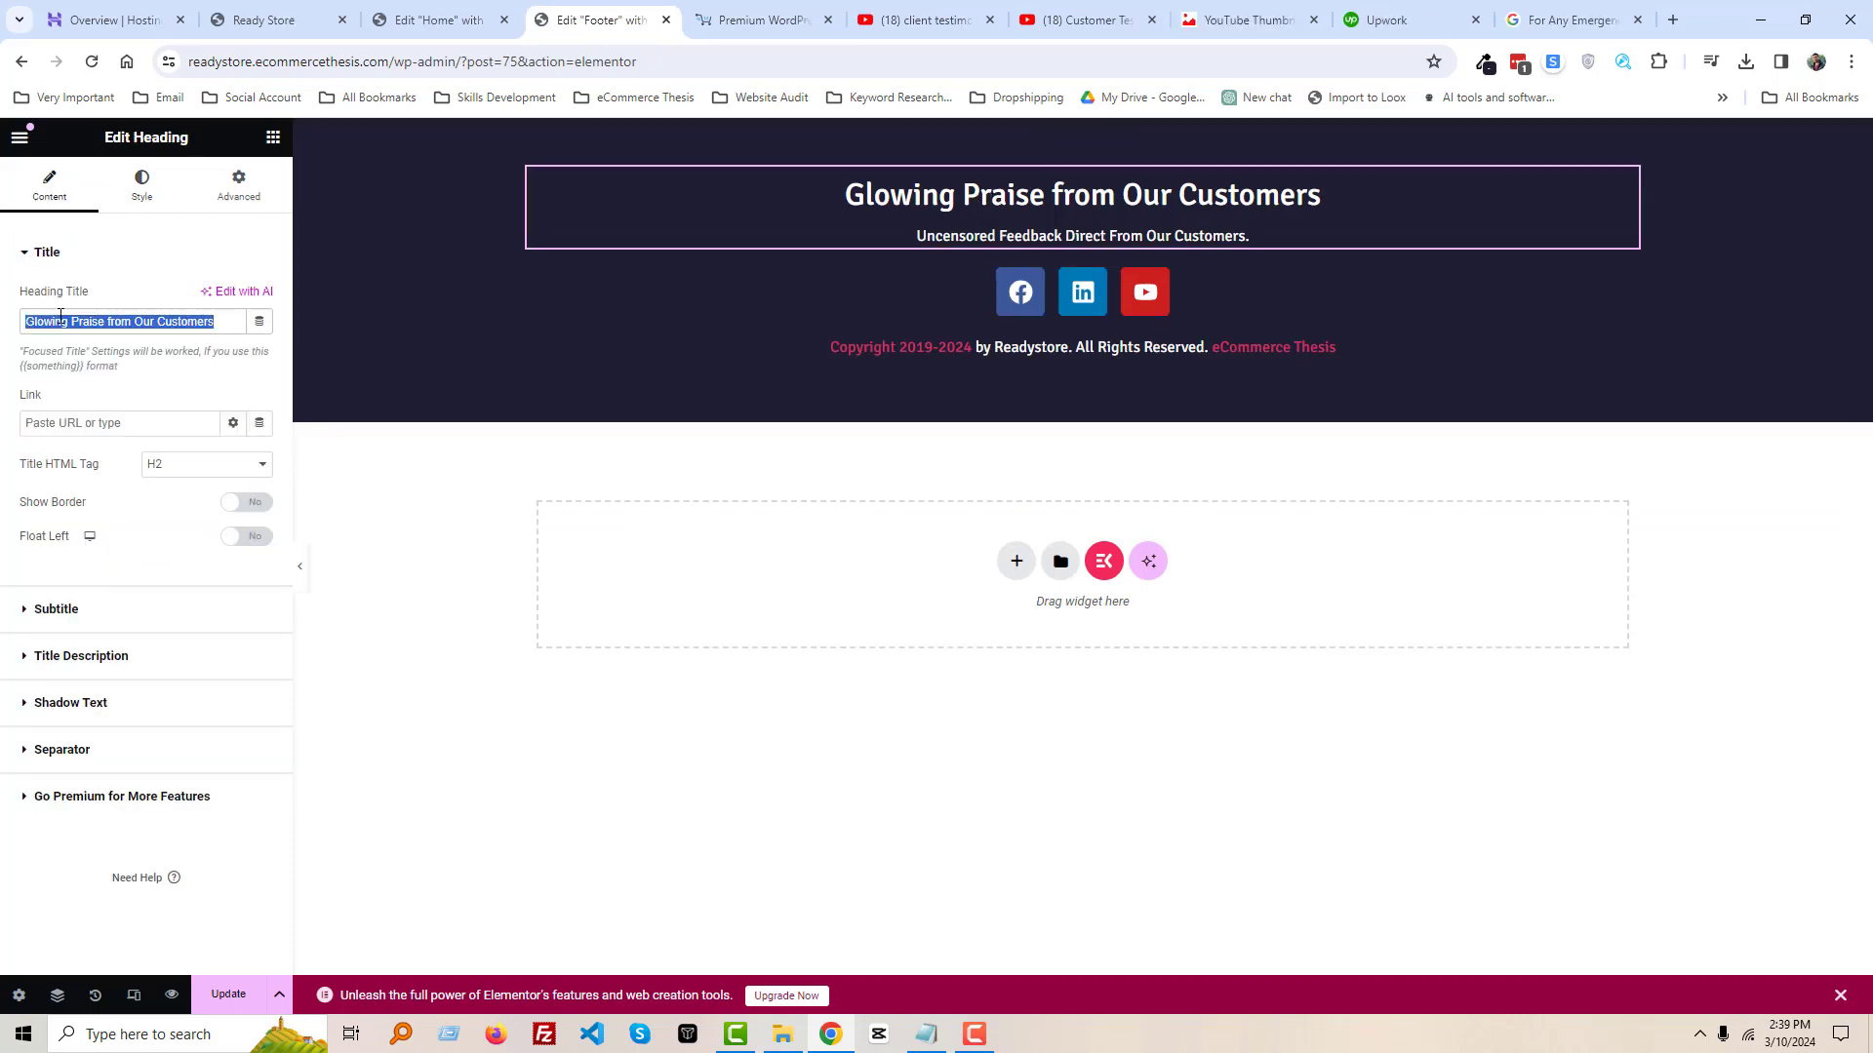
pyautogui.write('For Any Emergency Support')
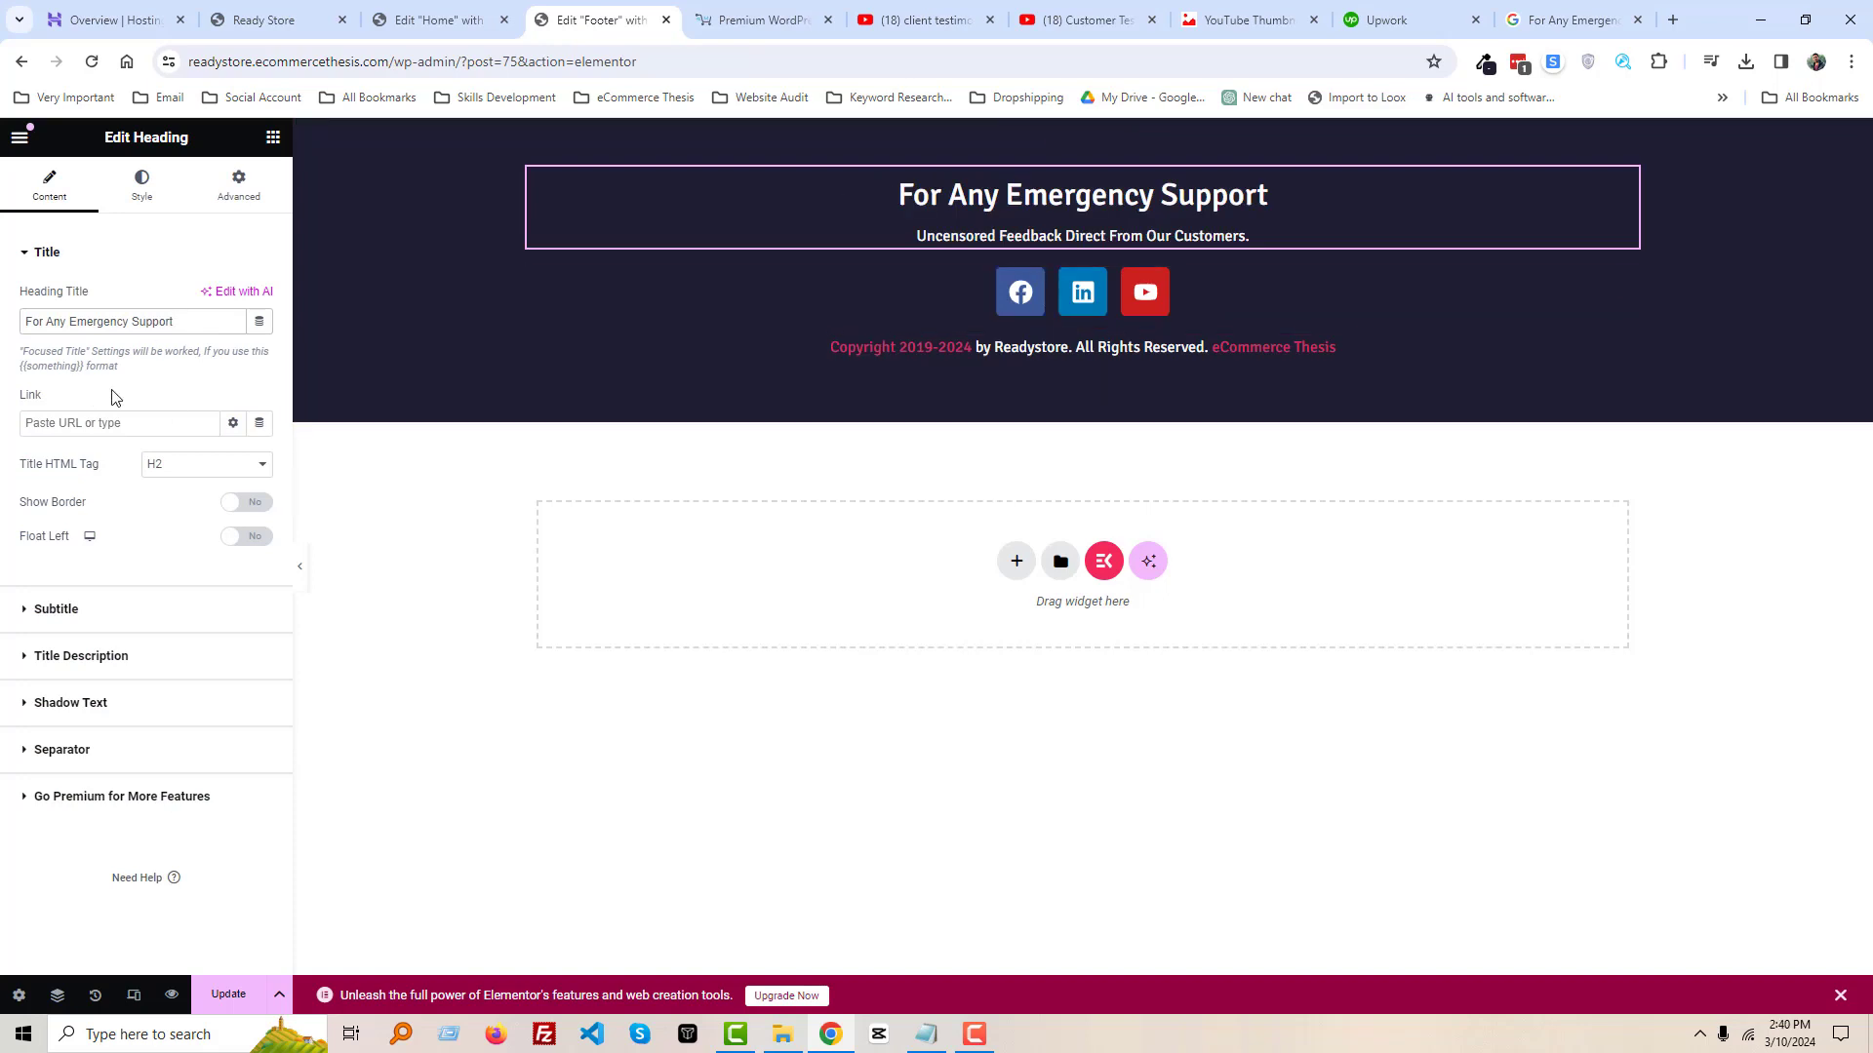
pyautogui.click(137, 660)
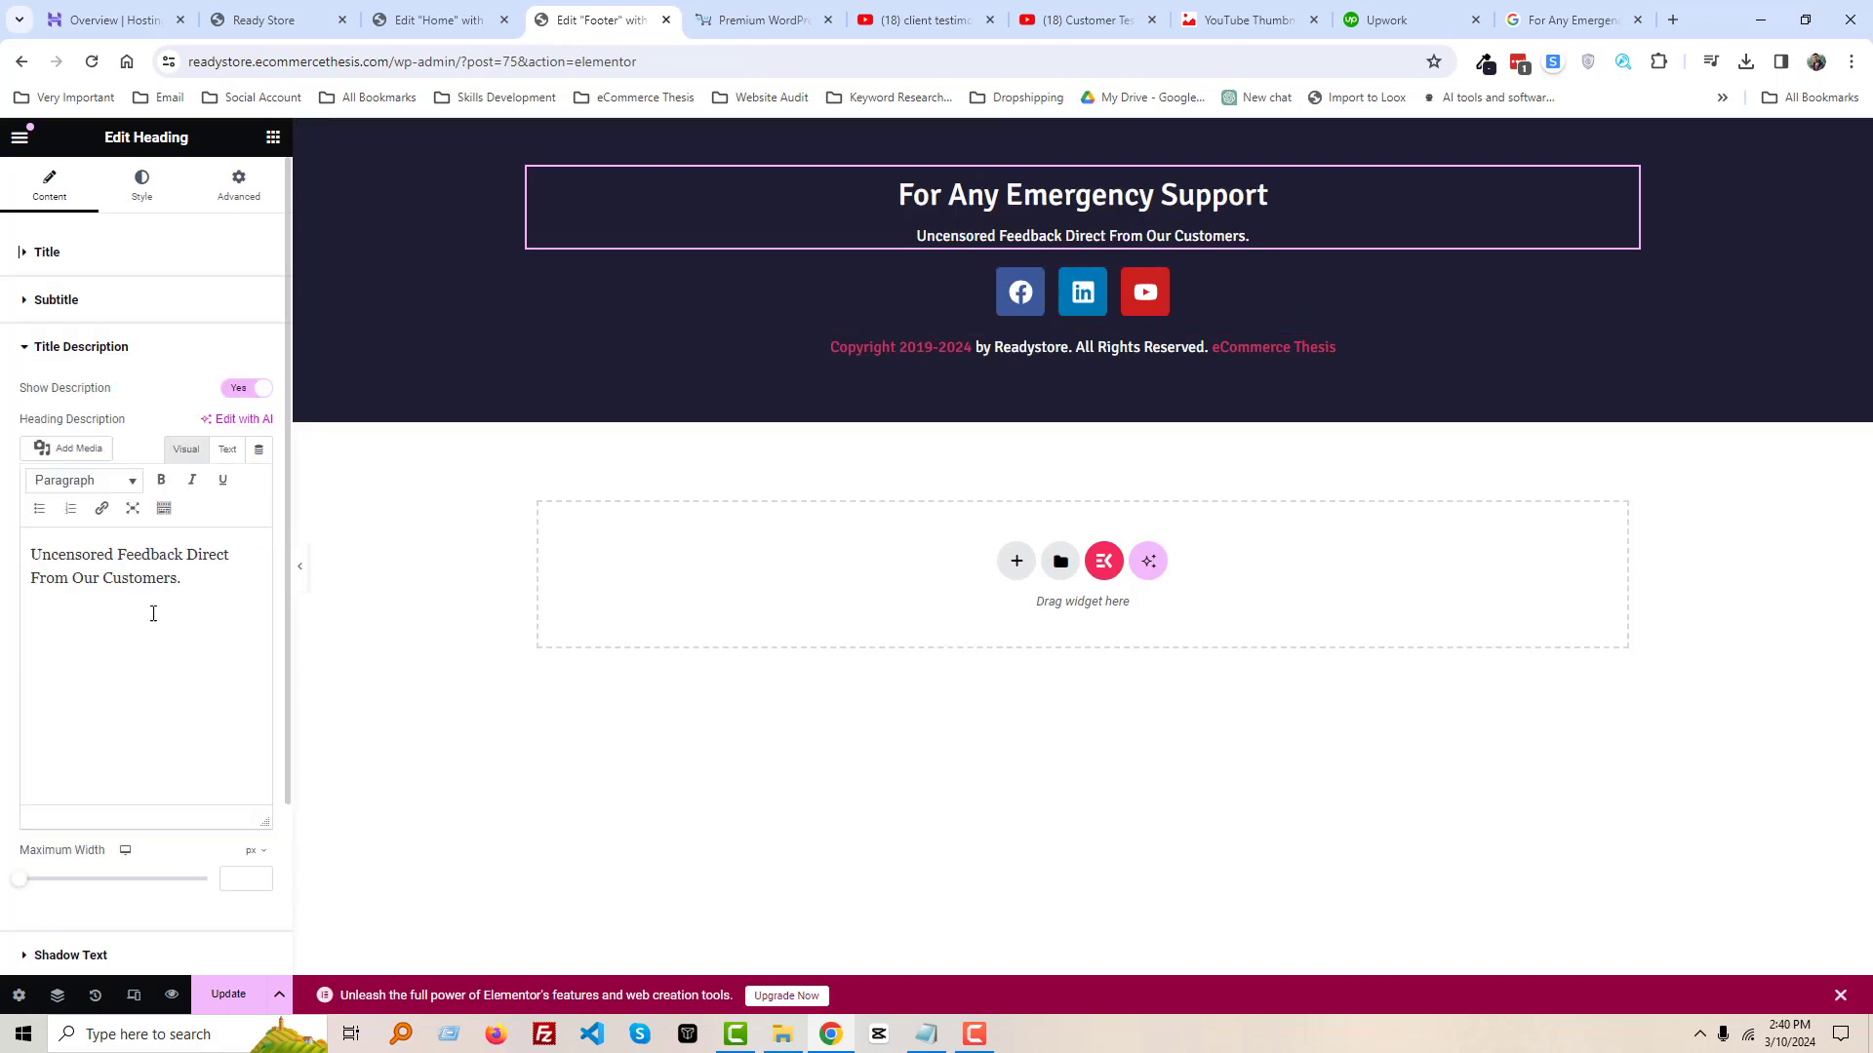
pyautogui.tripleClick(99, 571)
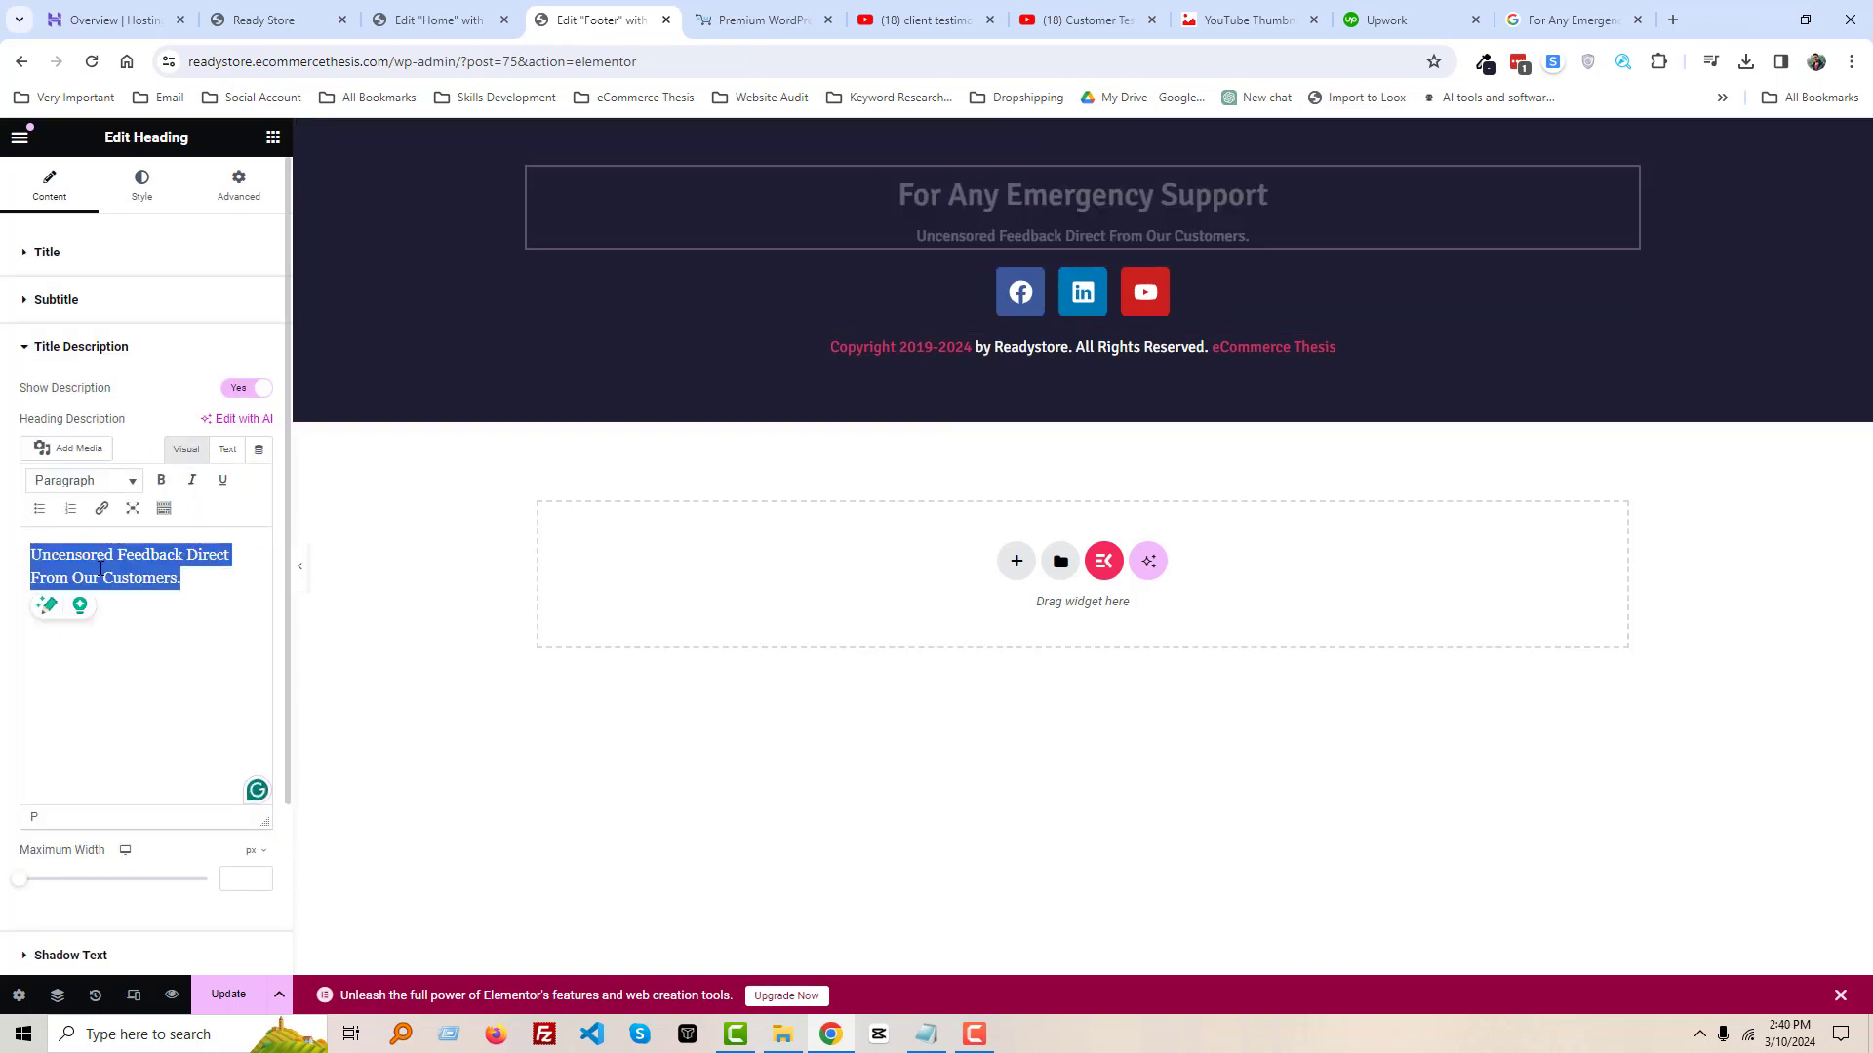
pyautogui.write('Emai')
pyautogui.doubleClick(100, 568)
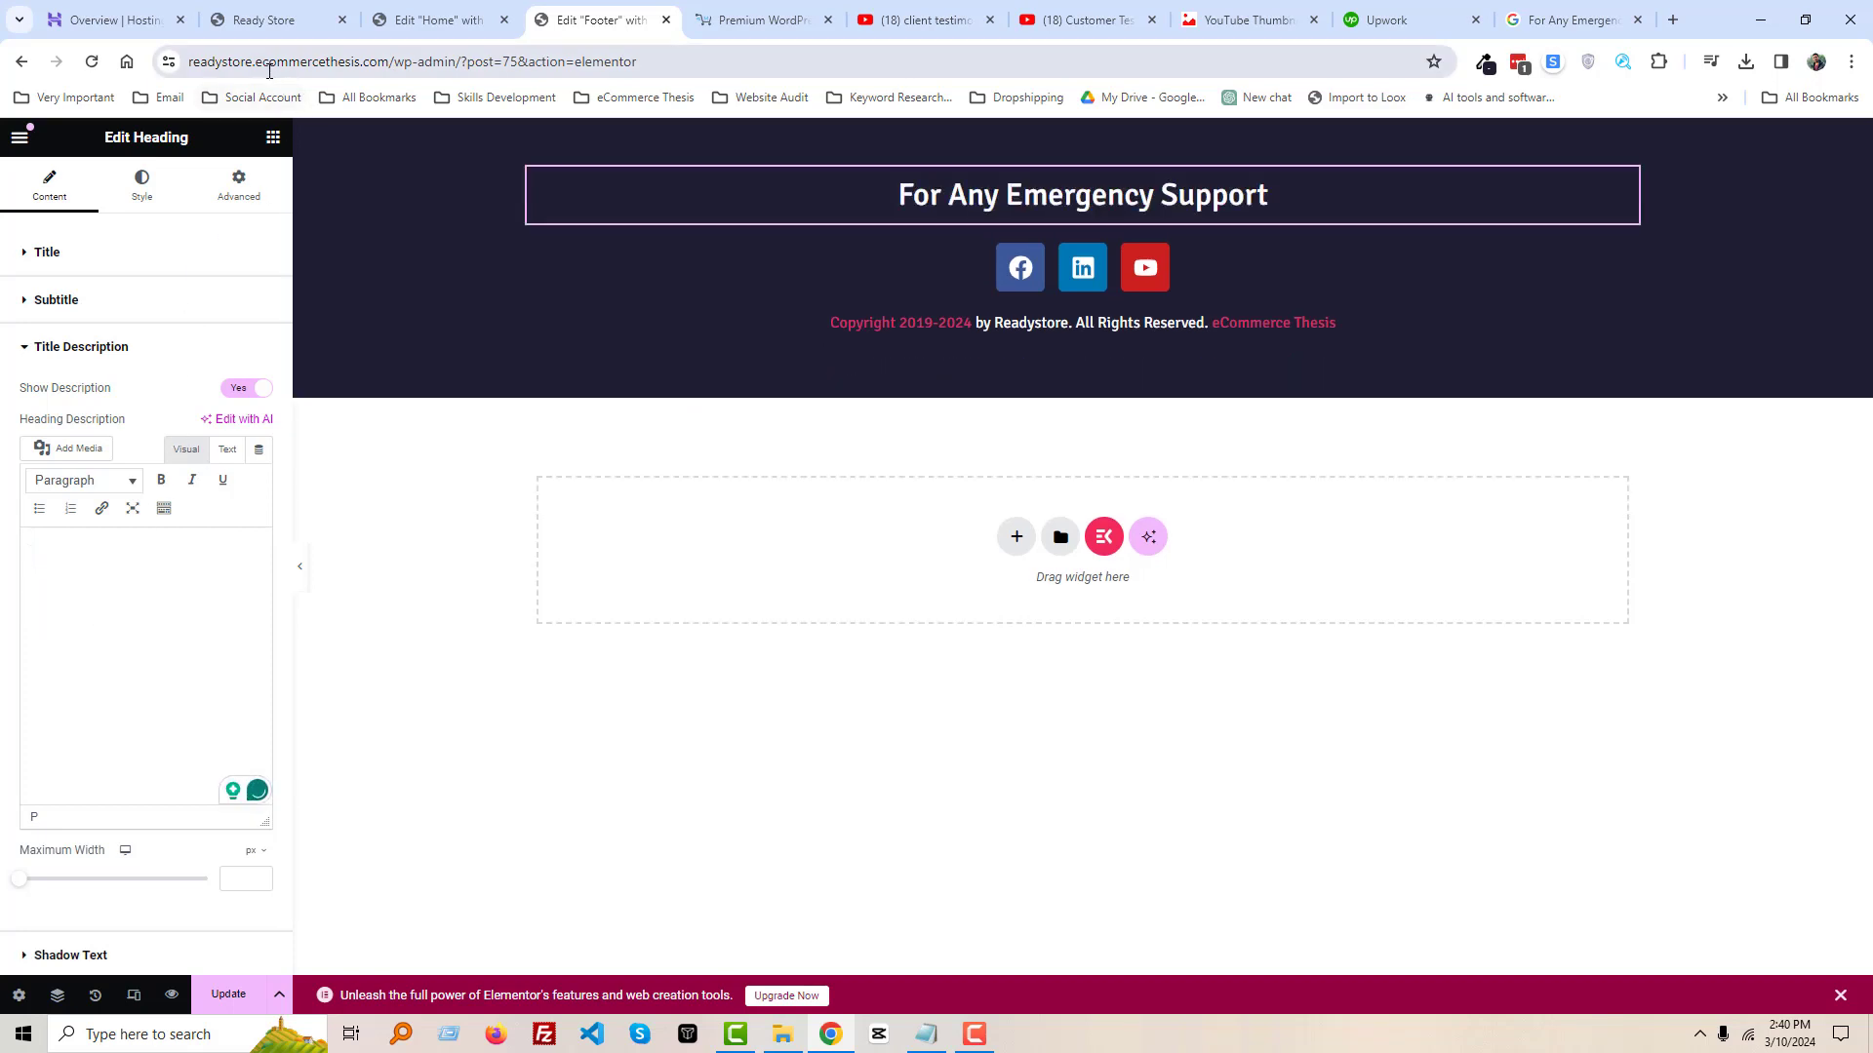
pyautogui.moveTo(258, 64); pyautogui.dragTo(376, 64)
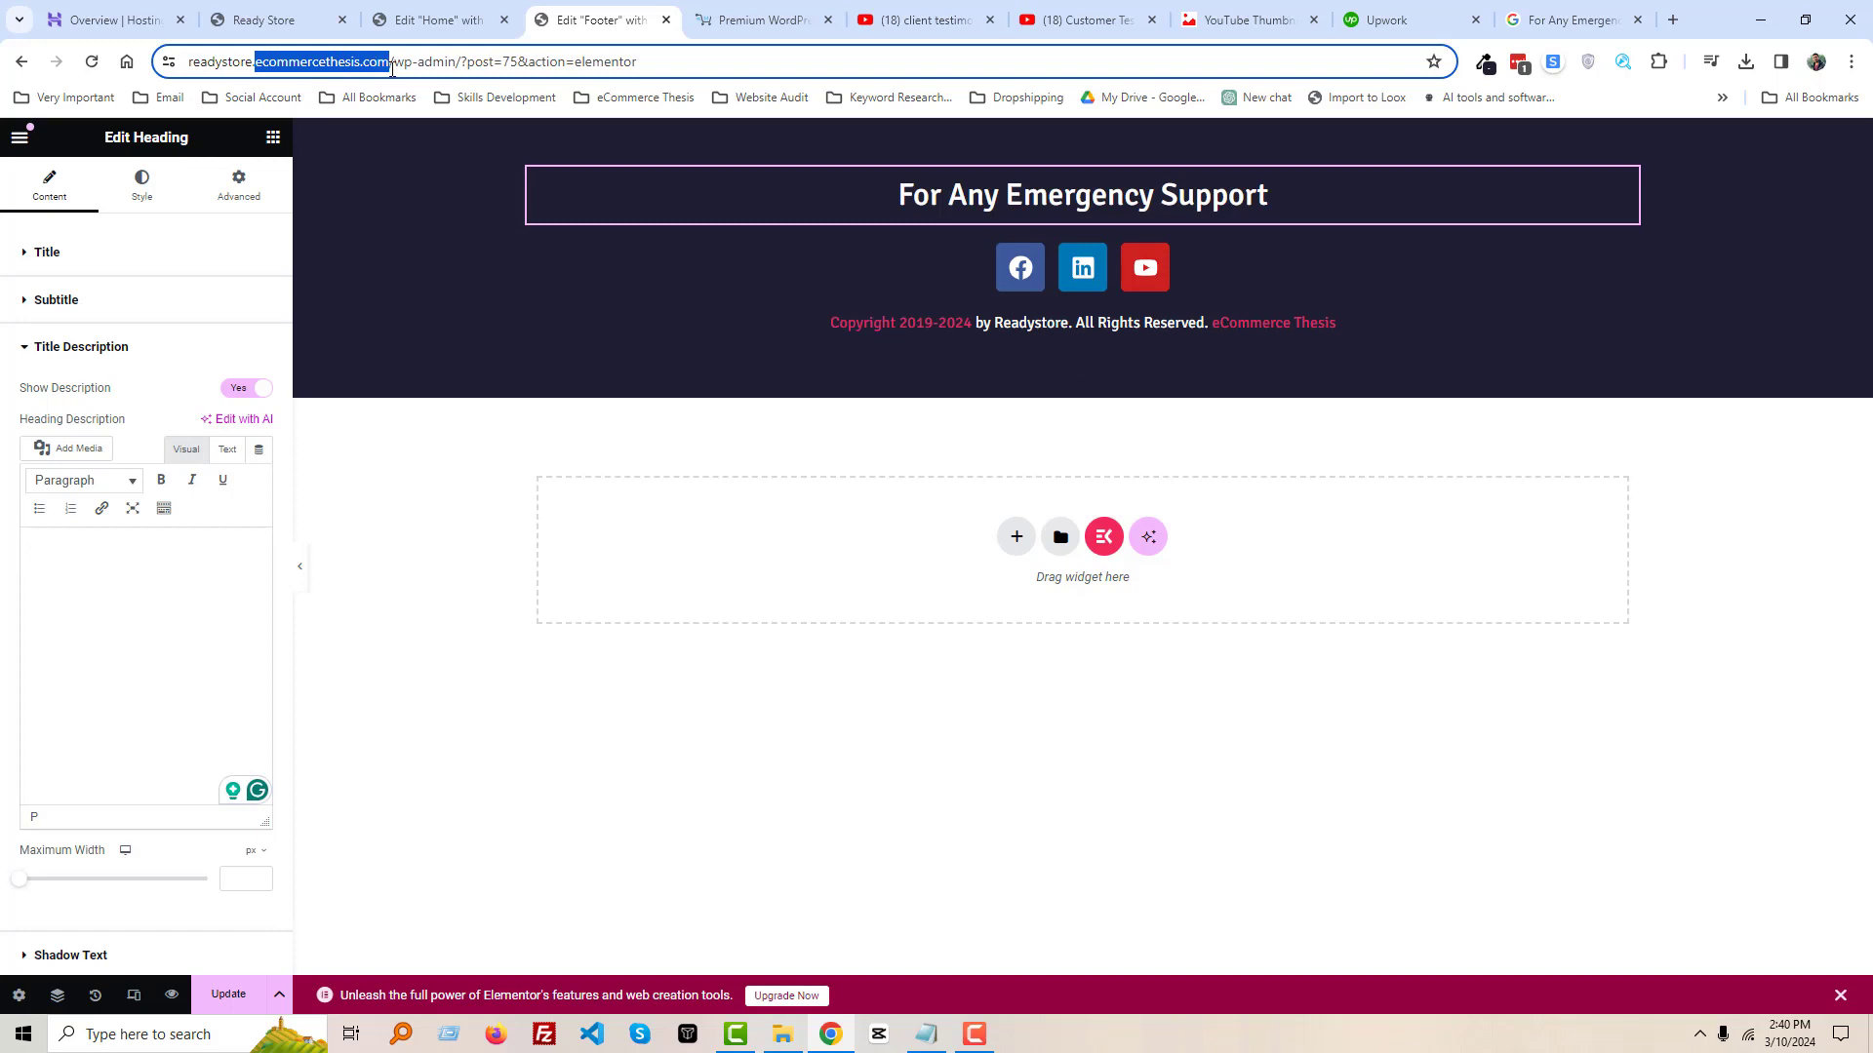
pyautogui.click(146, 560)
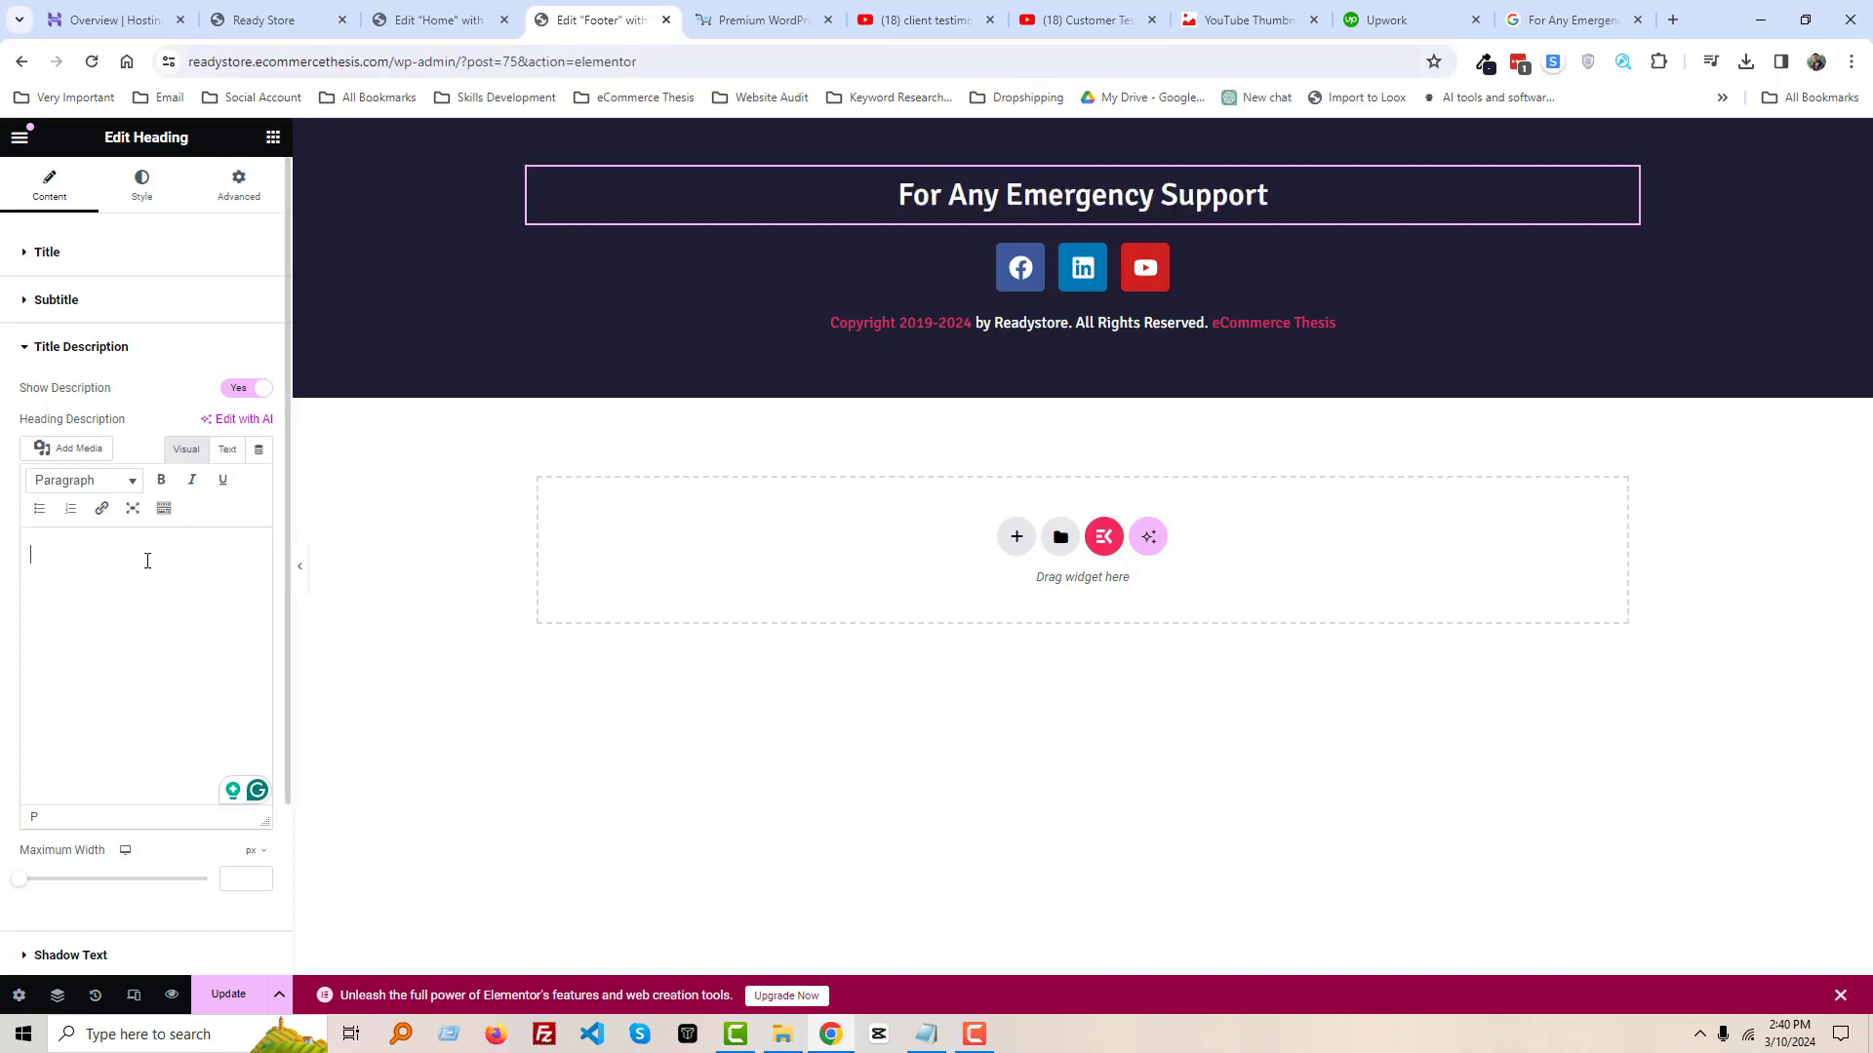
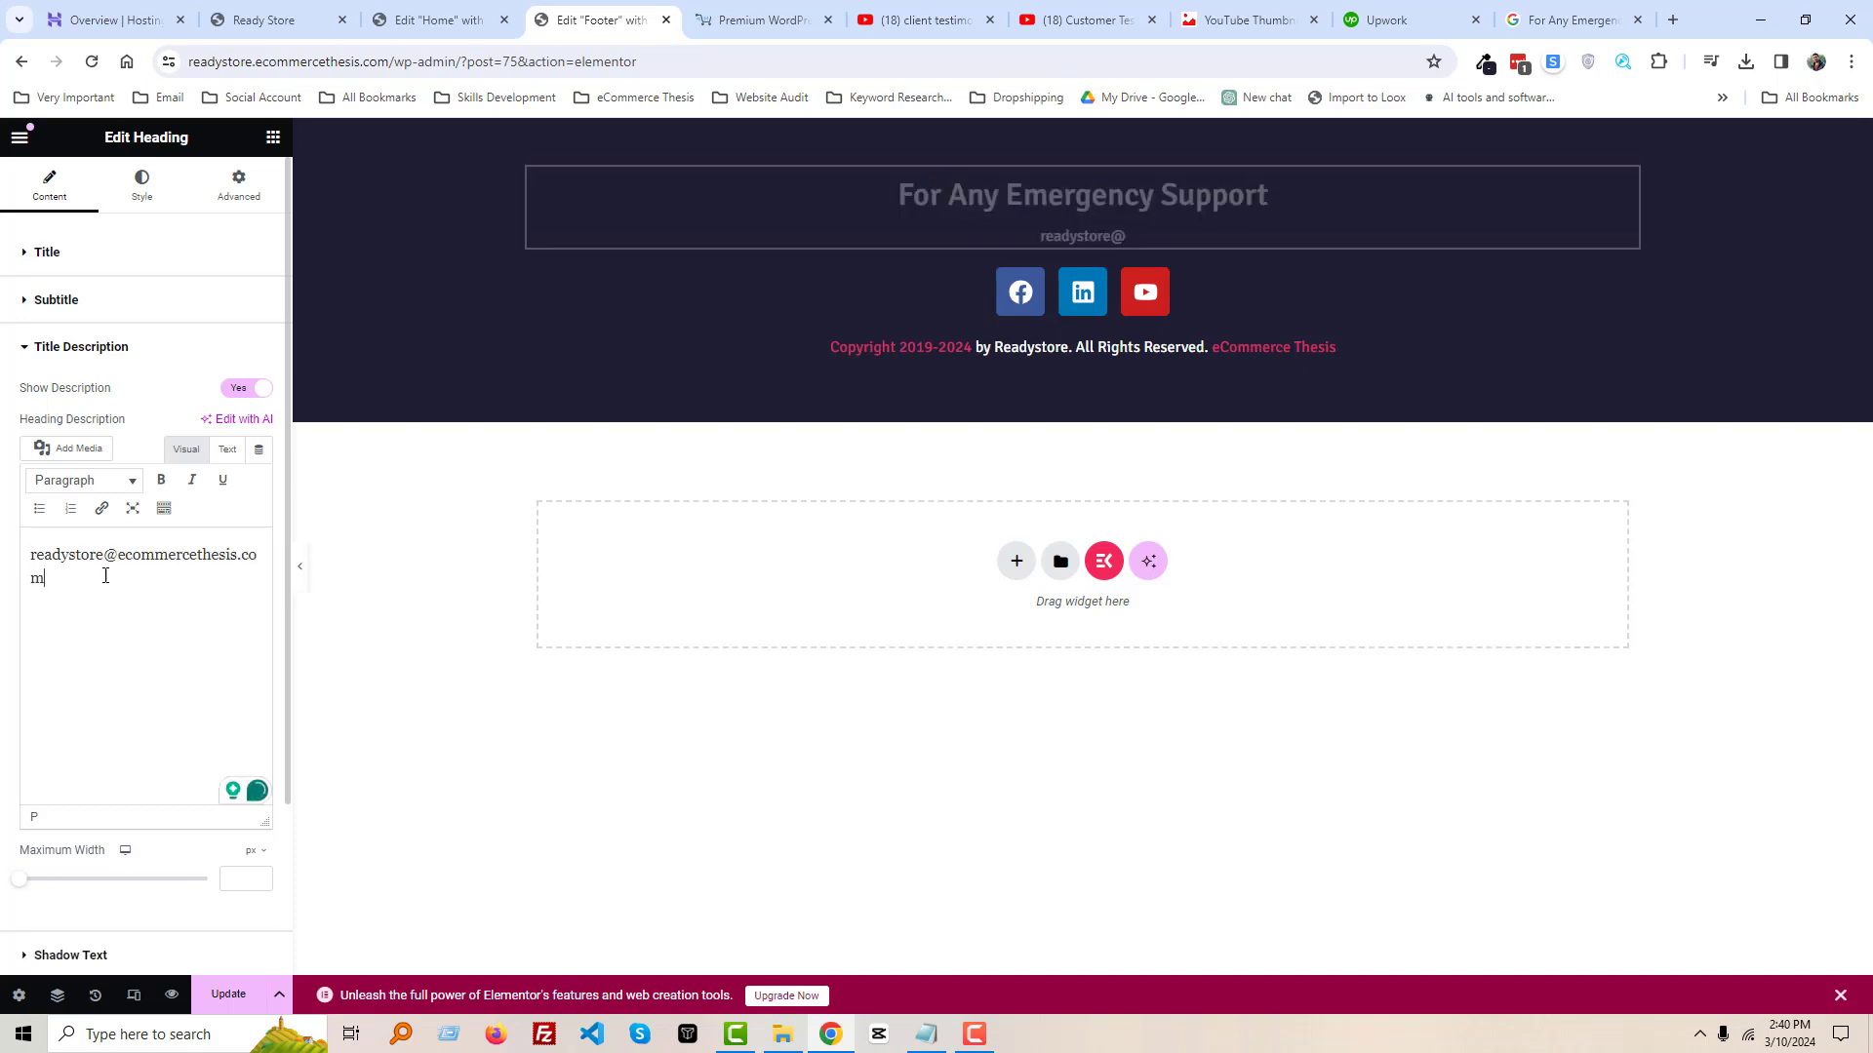
# Turn the email address into a mailto: link
pyautogui.moveTo(82, 580); pyautogui.dragTo(11, 550)
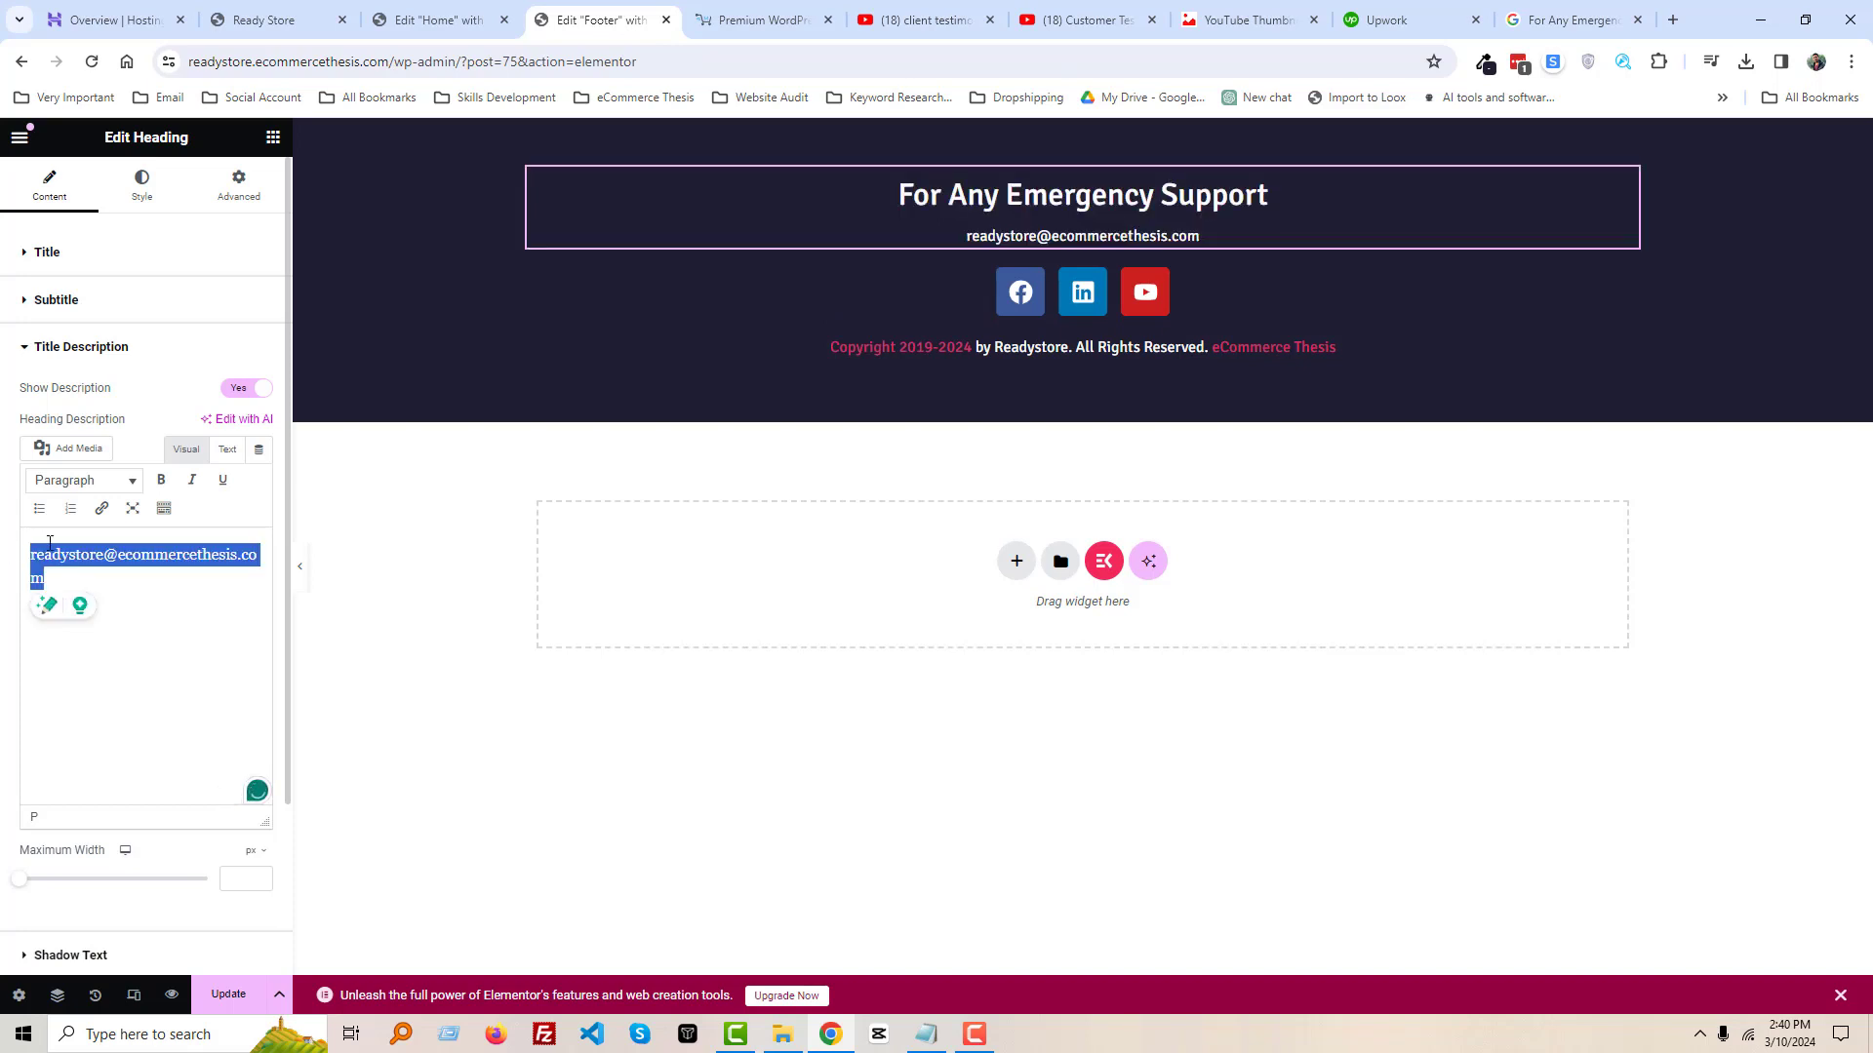
pyautogui.click(102, 508)
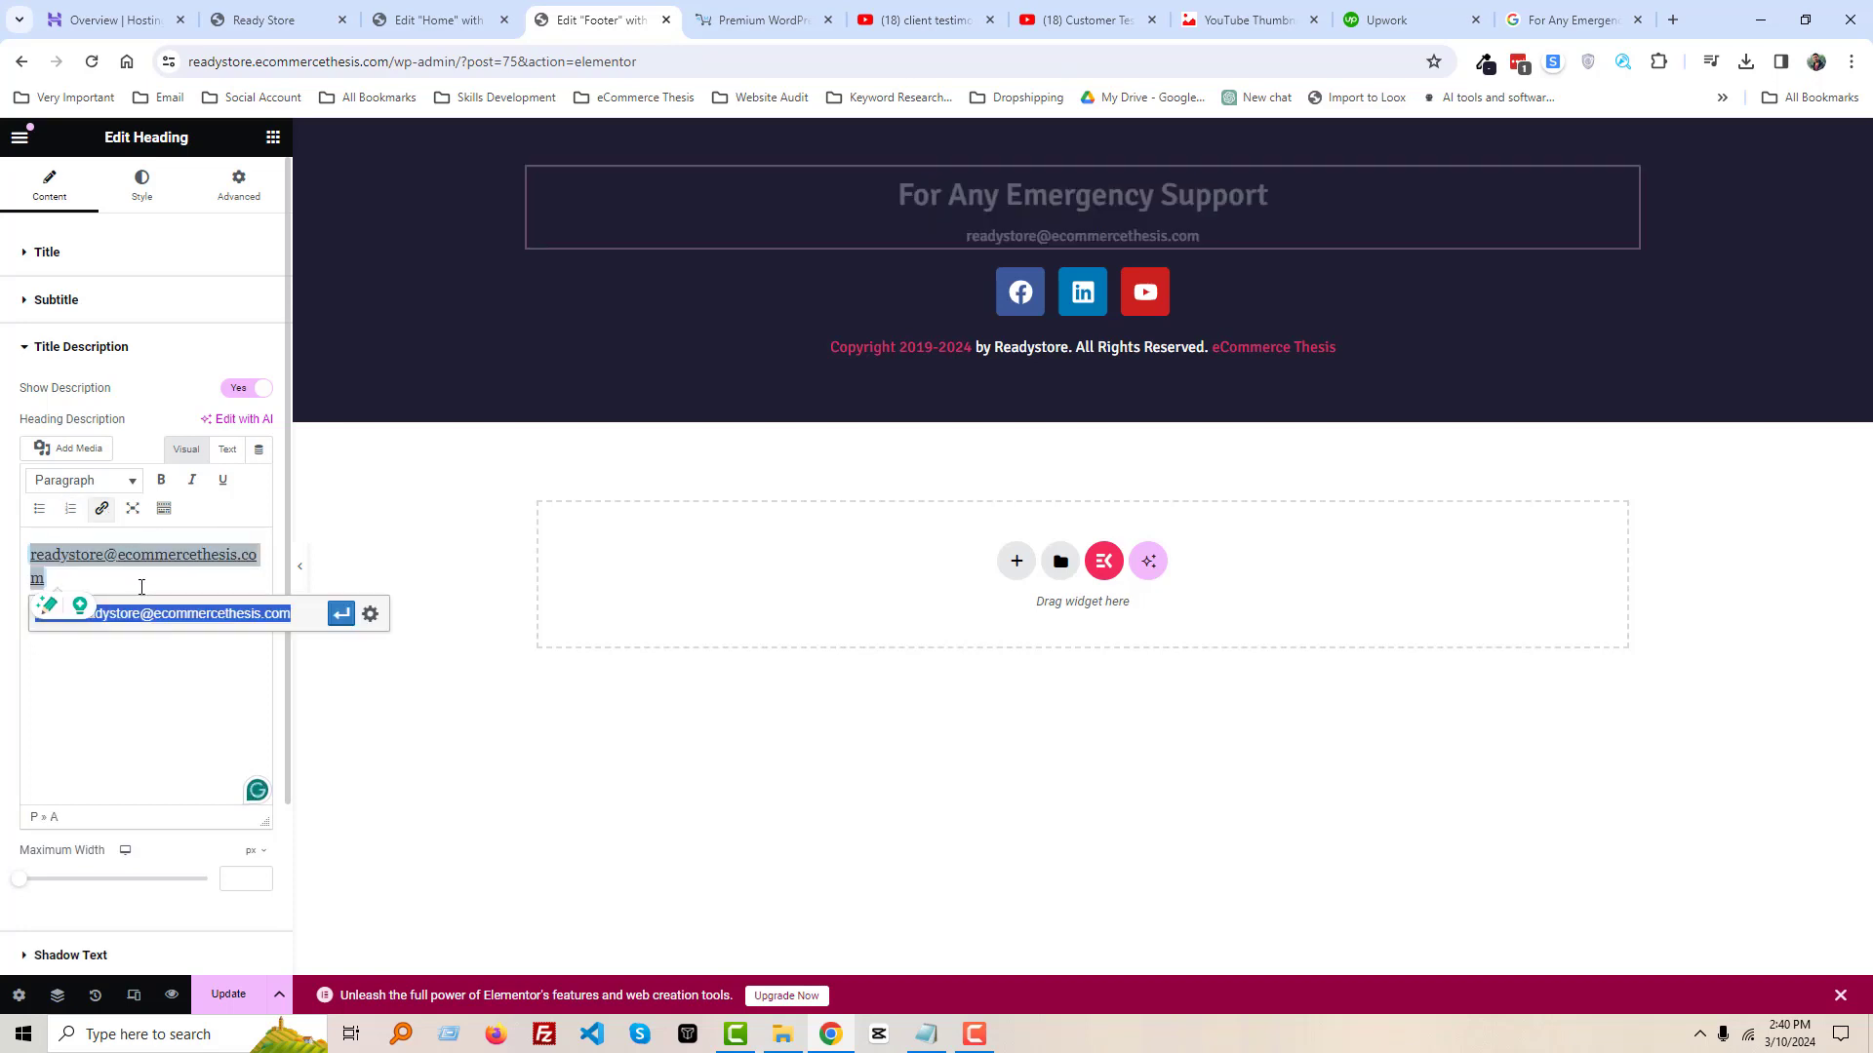
pyautogui.click(341, 617)
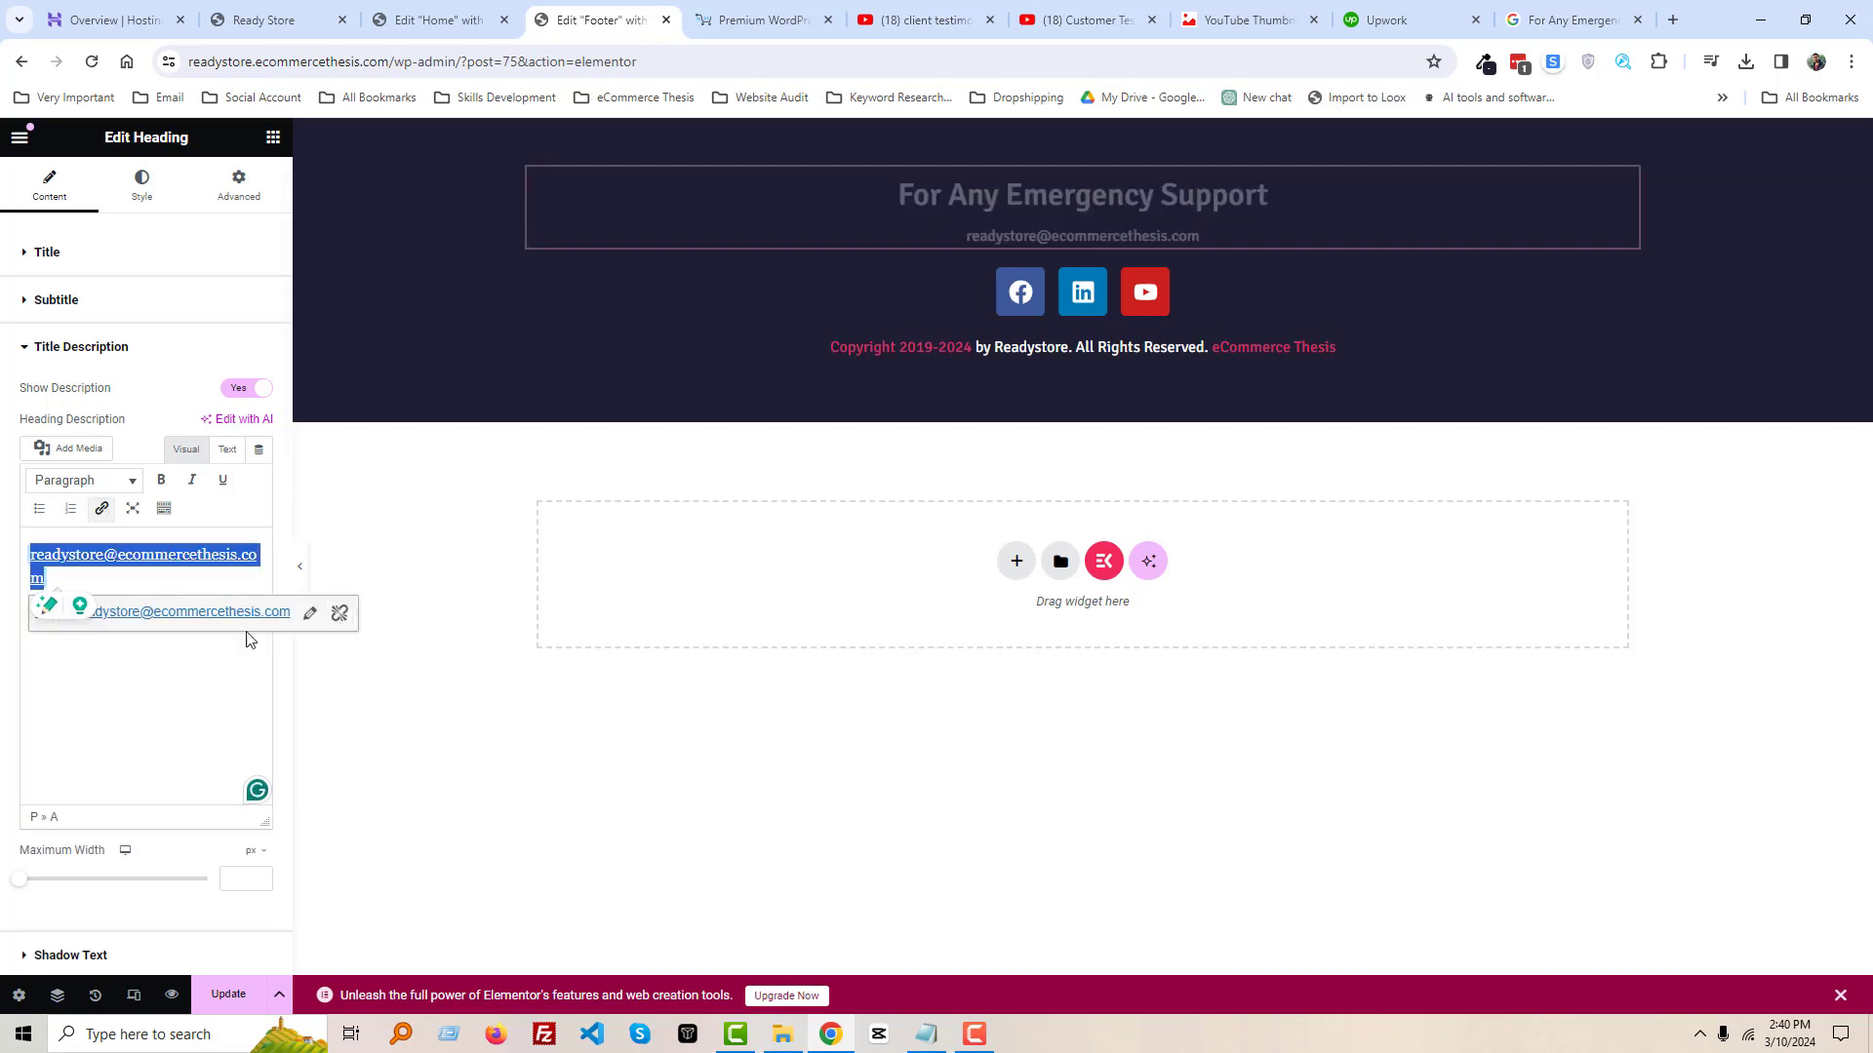
pyautogui.click(309, 616)
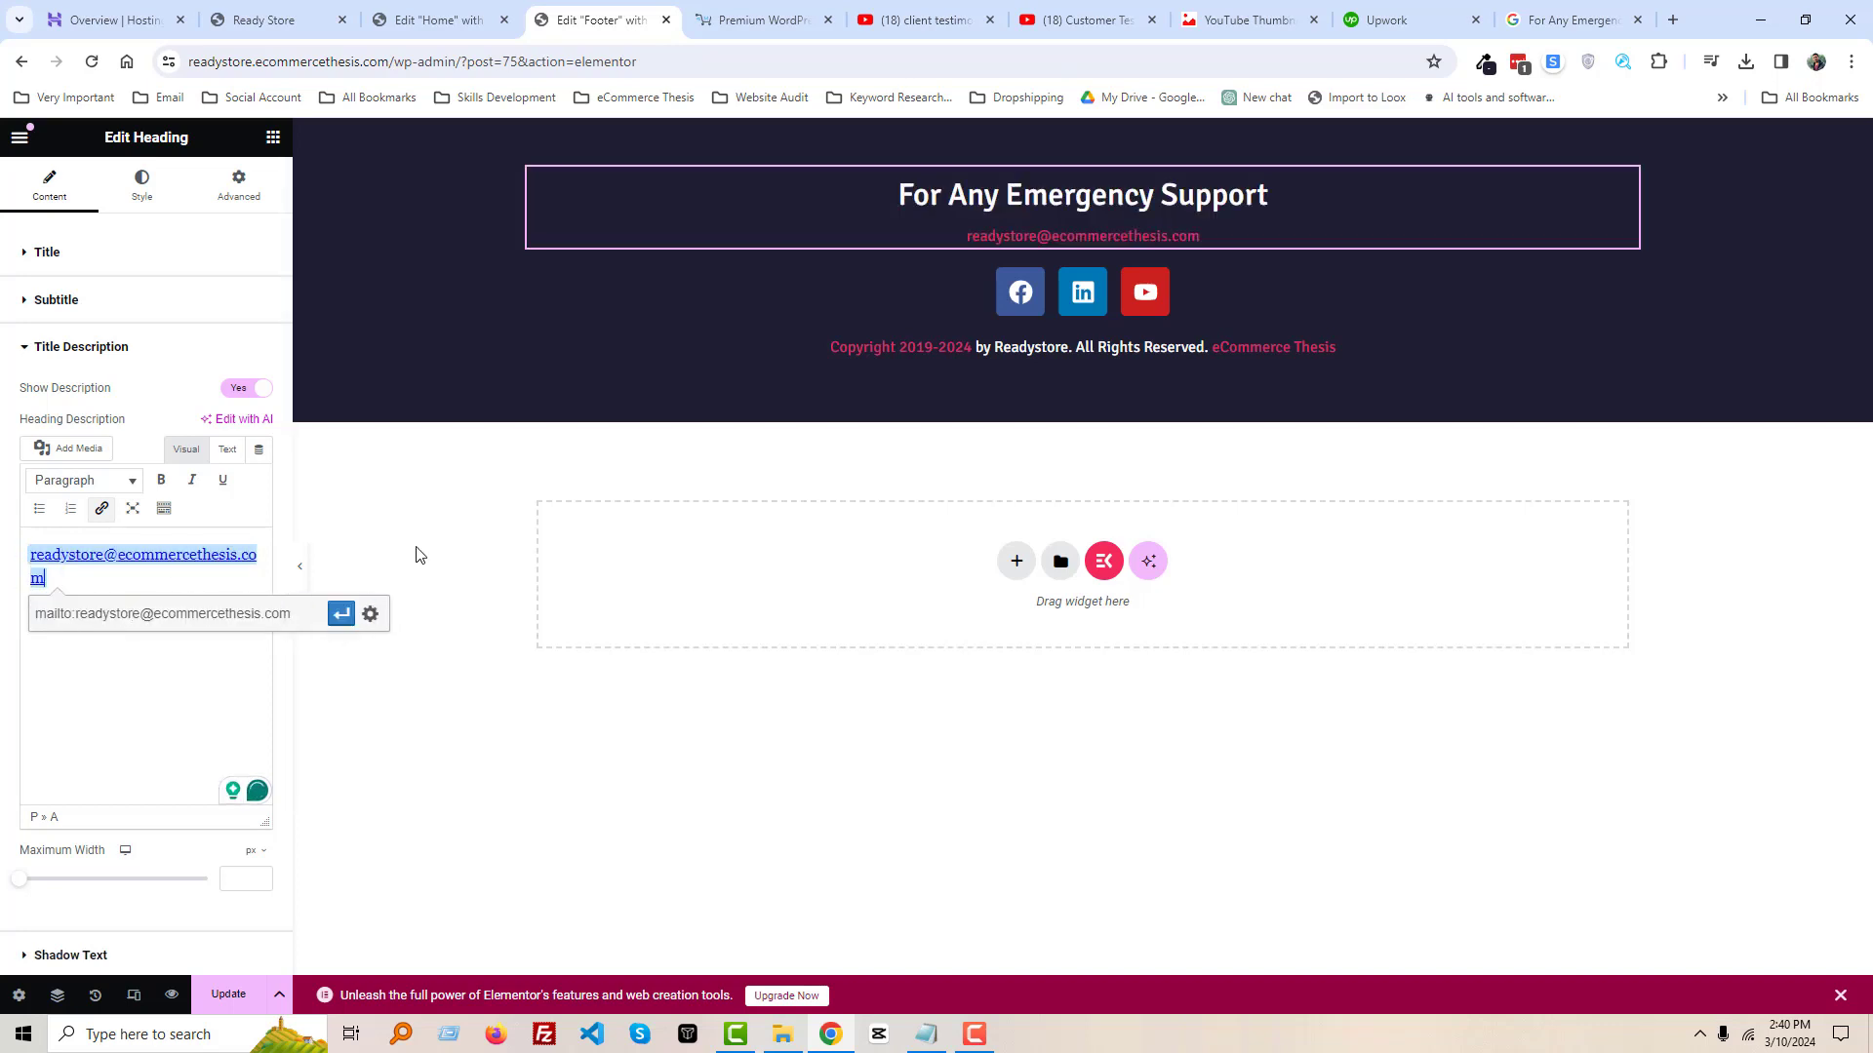
pyautogui.press('Return')
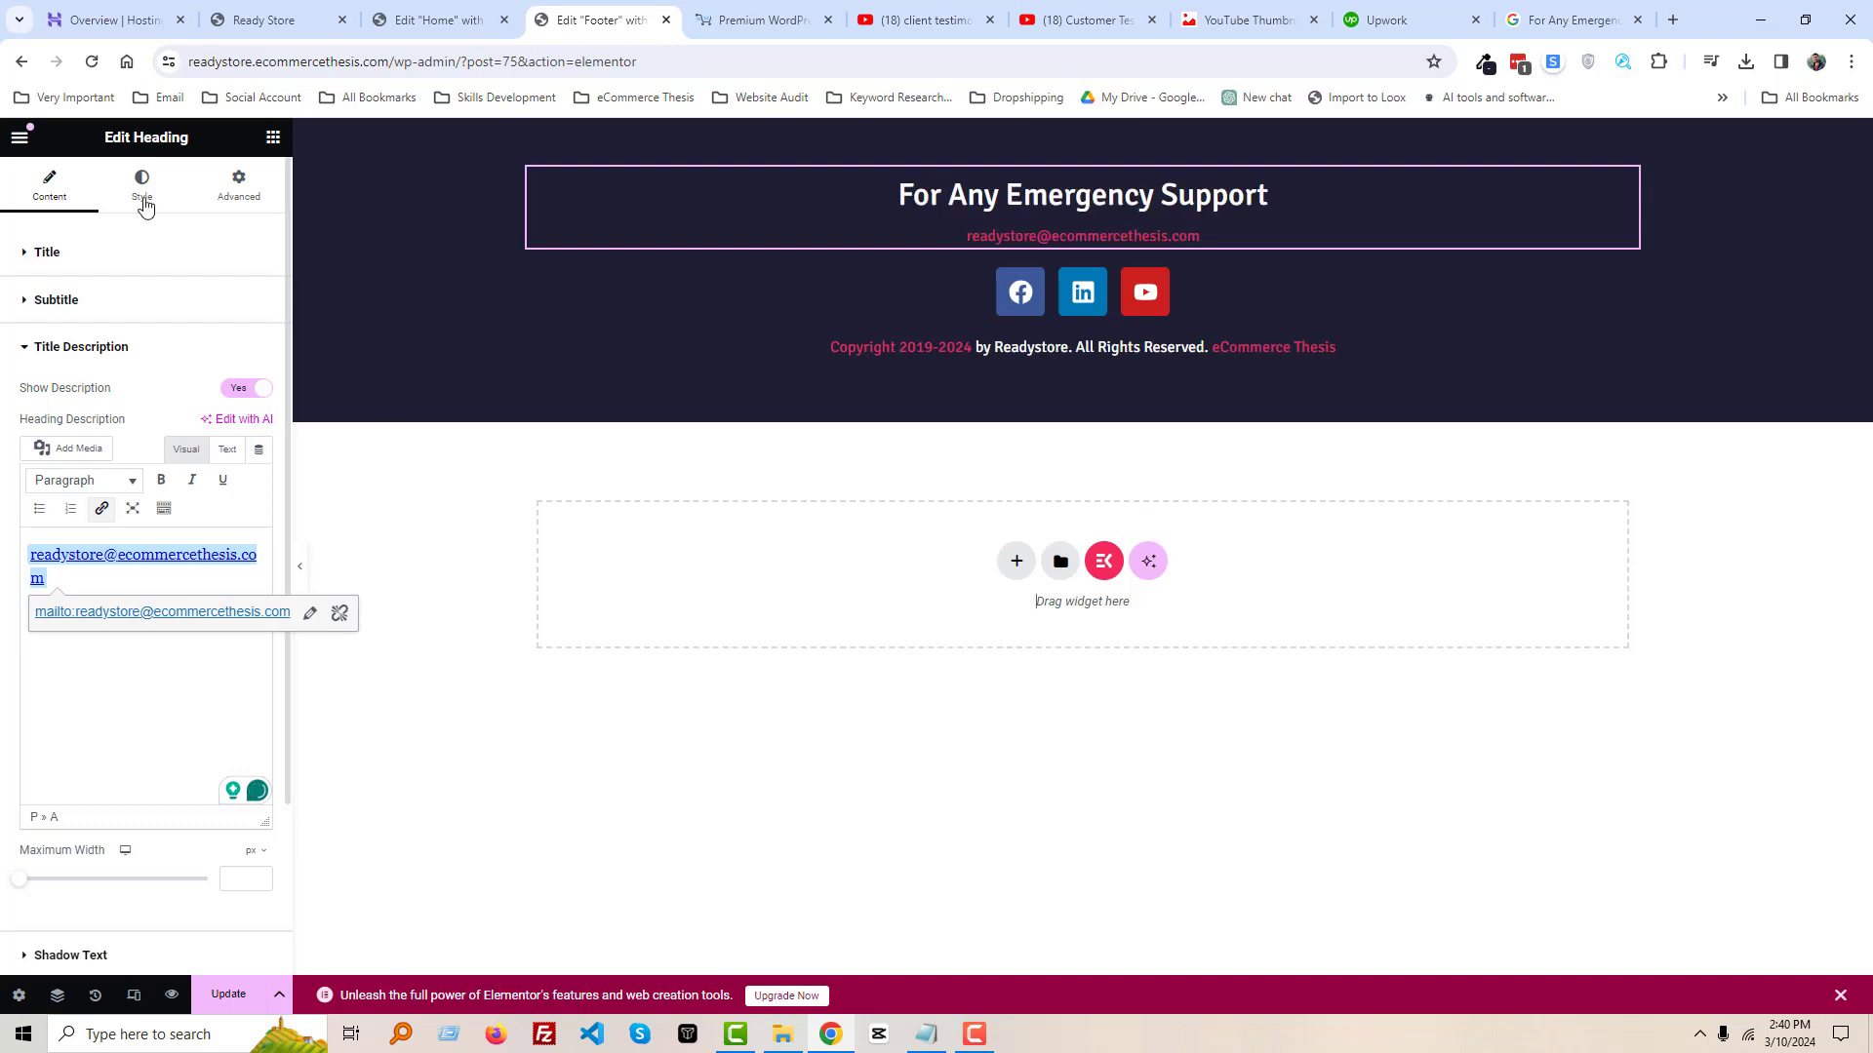
pyautogui.click(143, 187)
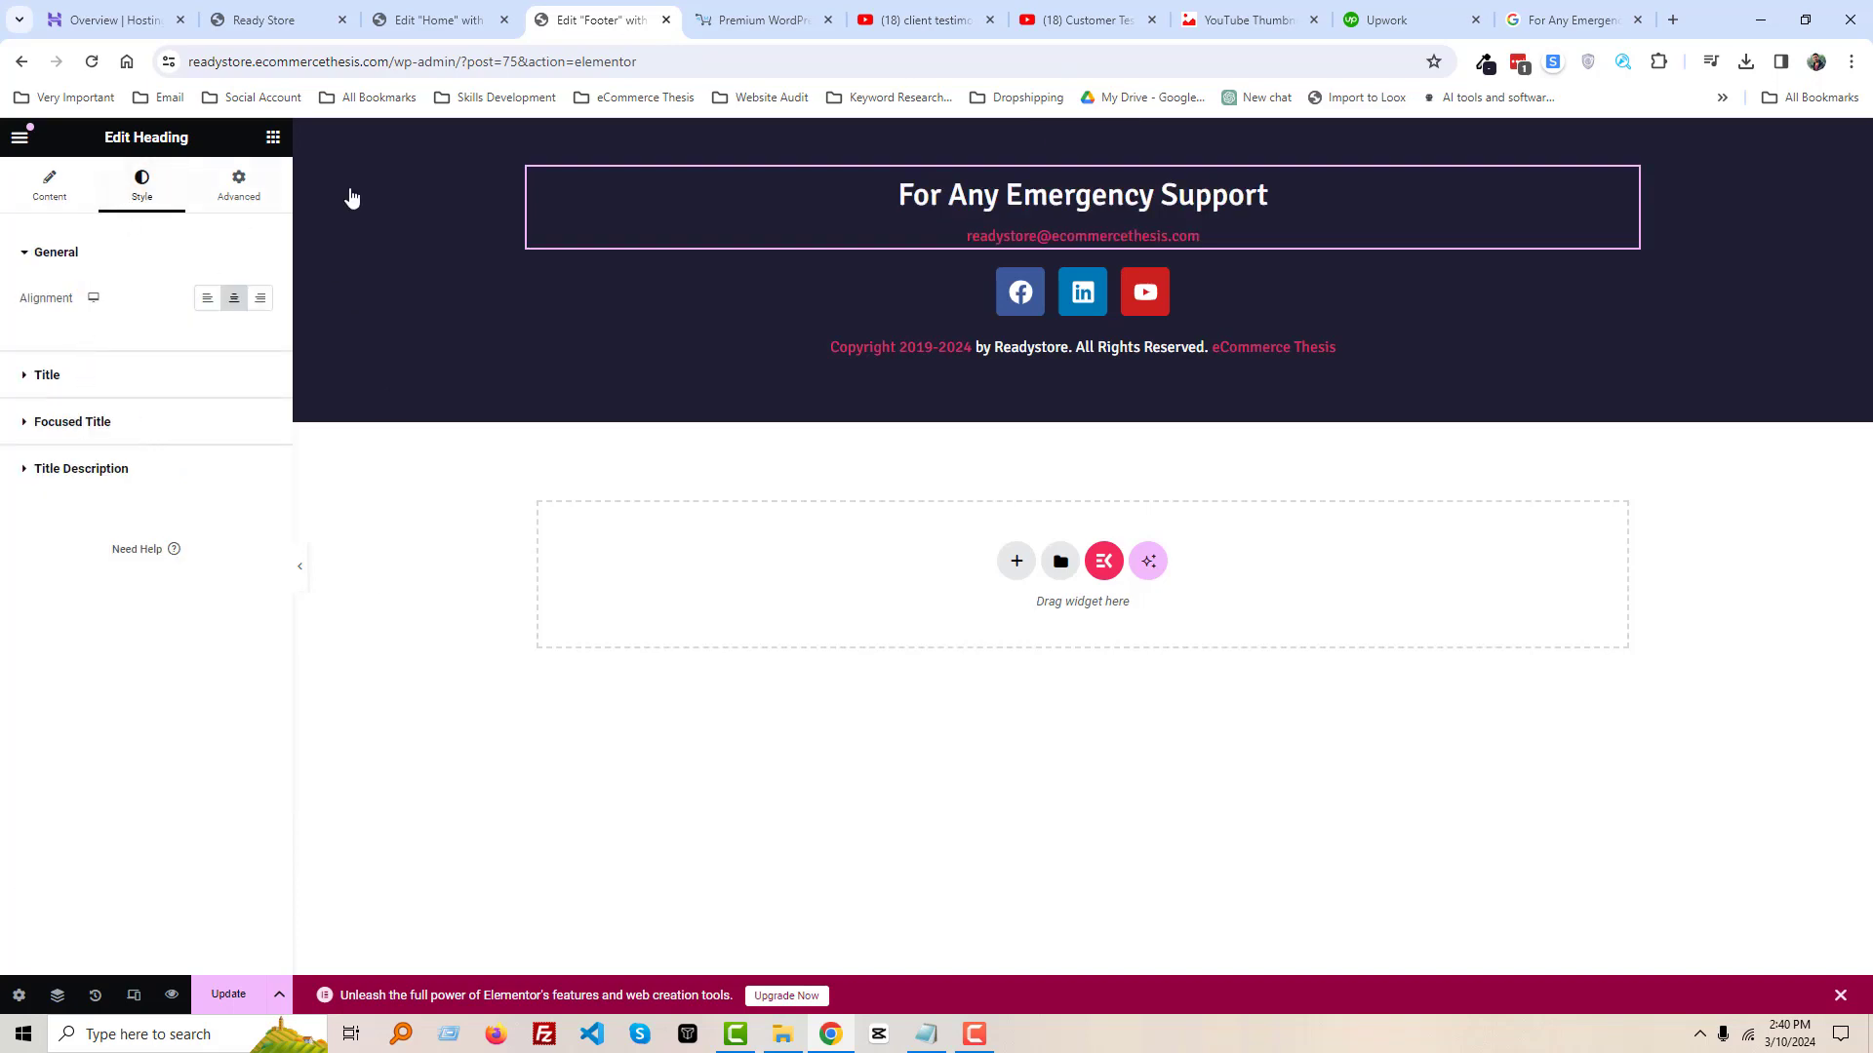
pyautogui.click(57, 475)
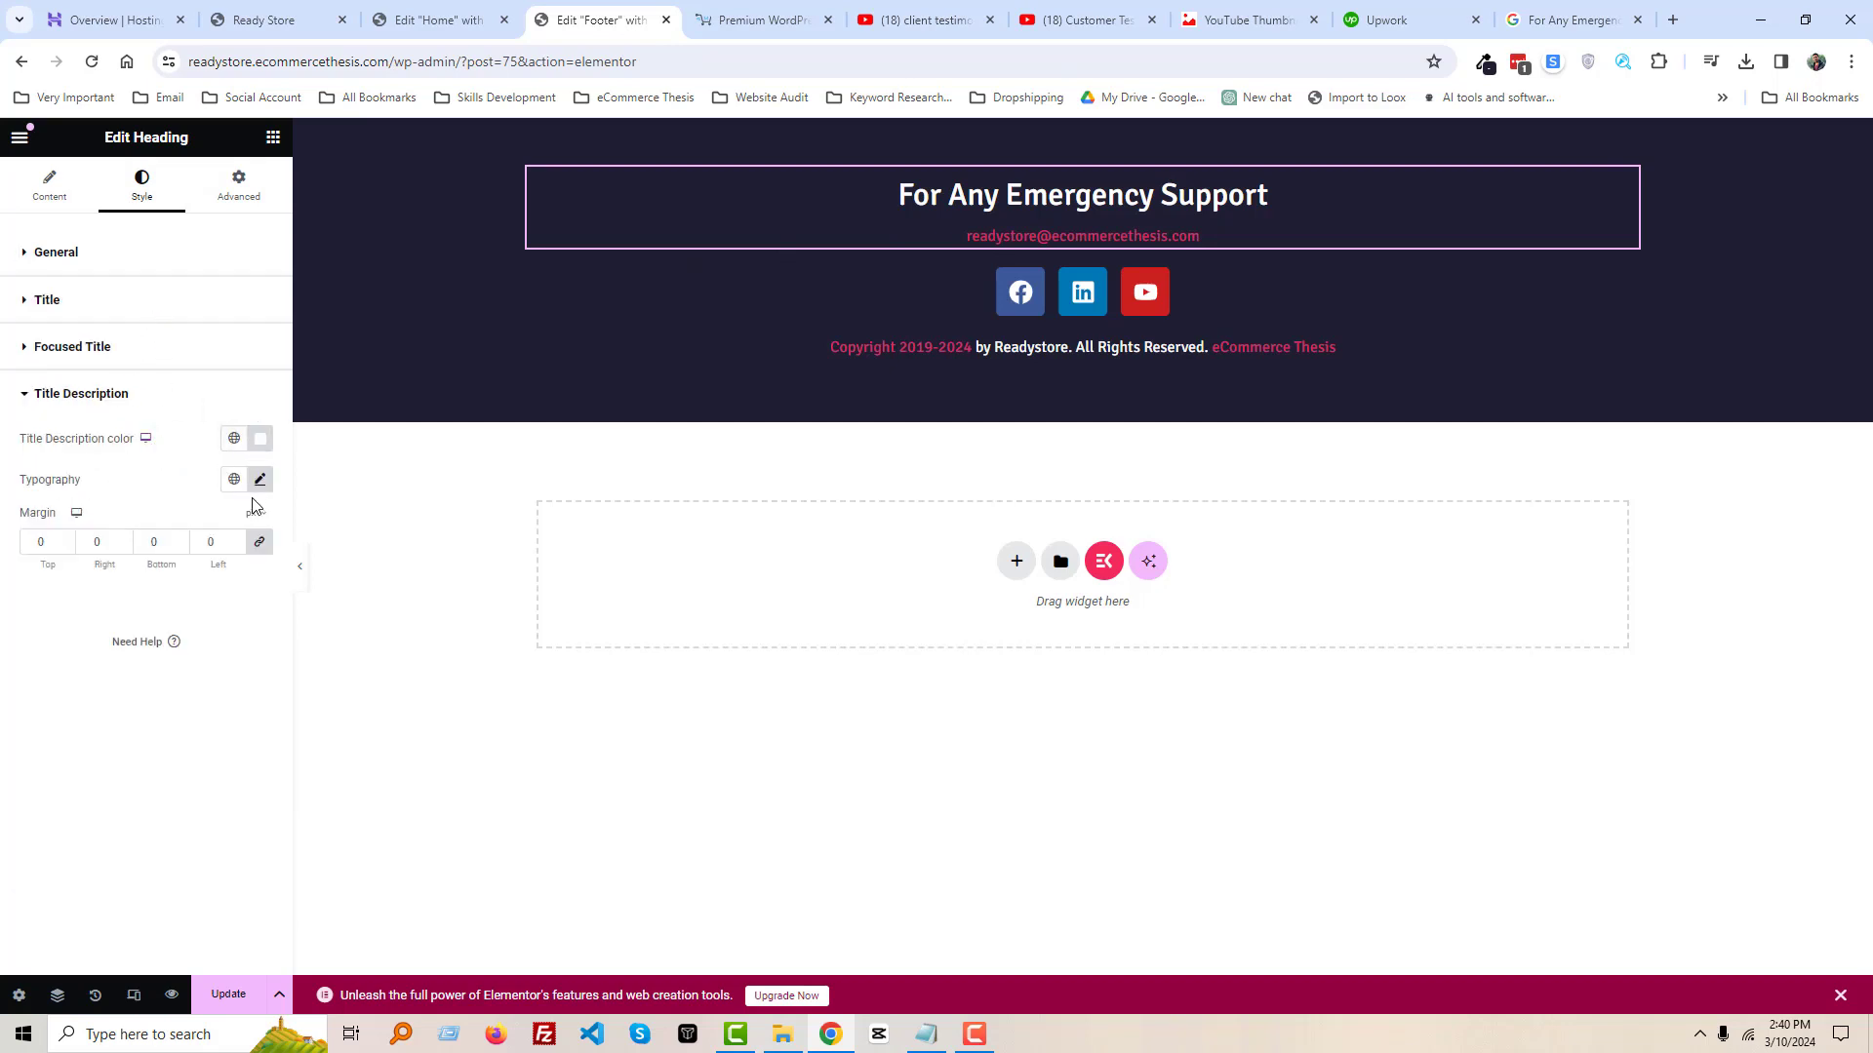
# Colour the footer email text with the toolbar text colour picker
pyautogui.click(50, 190)
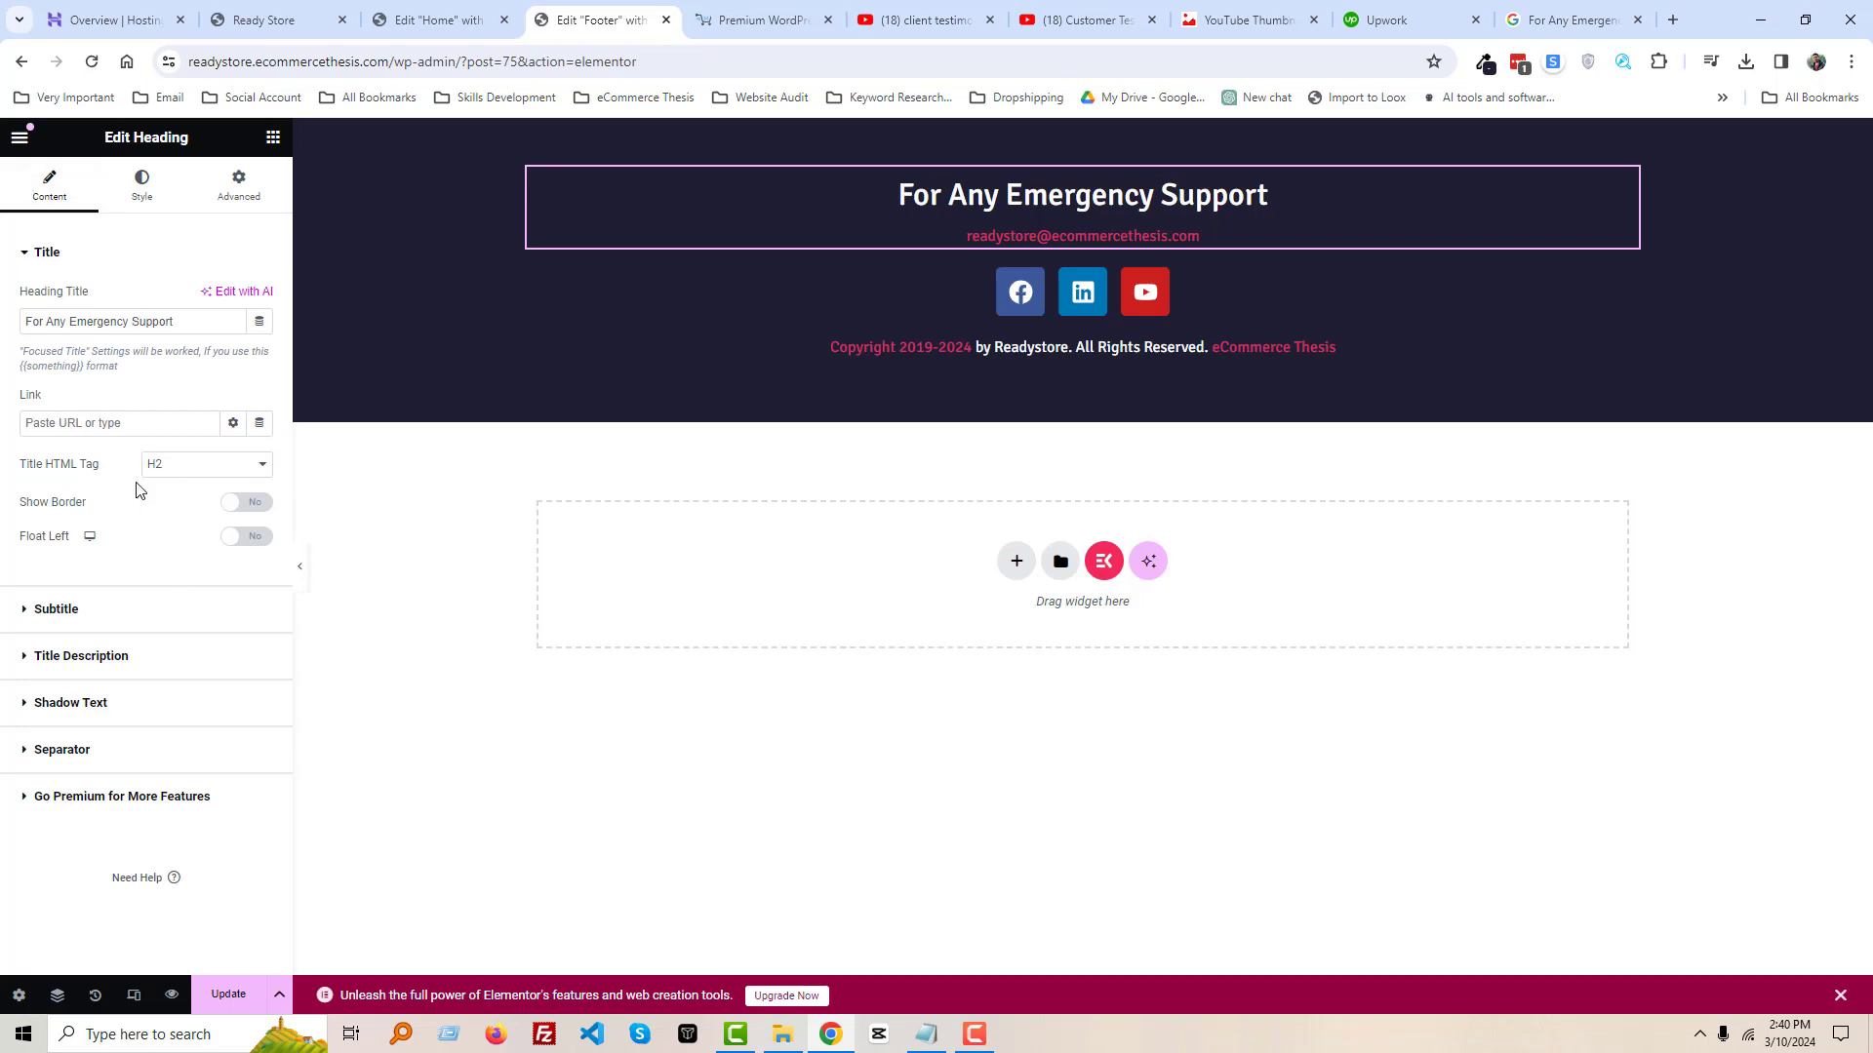
pyautogui.click(107, 661)
pyautogui.moveTo(171, 585); pyautogui.dragTo(9, 532)
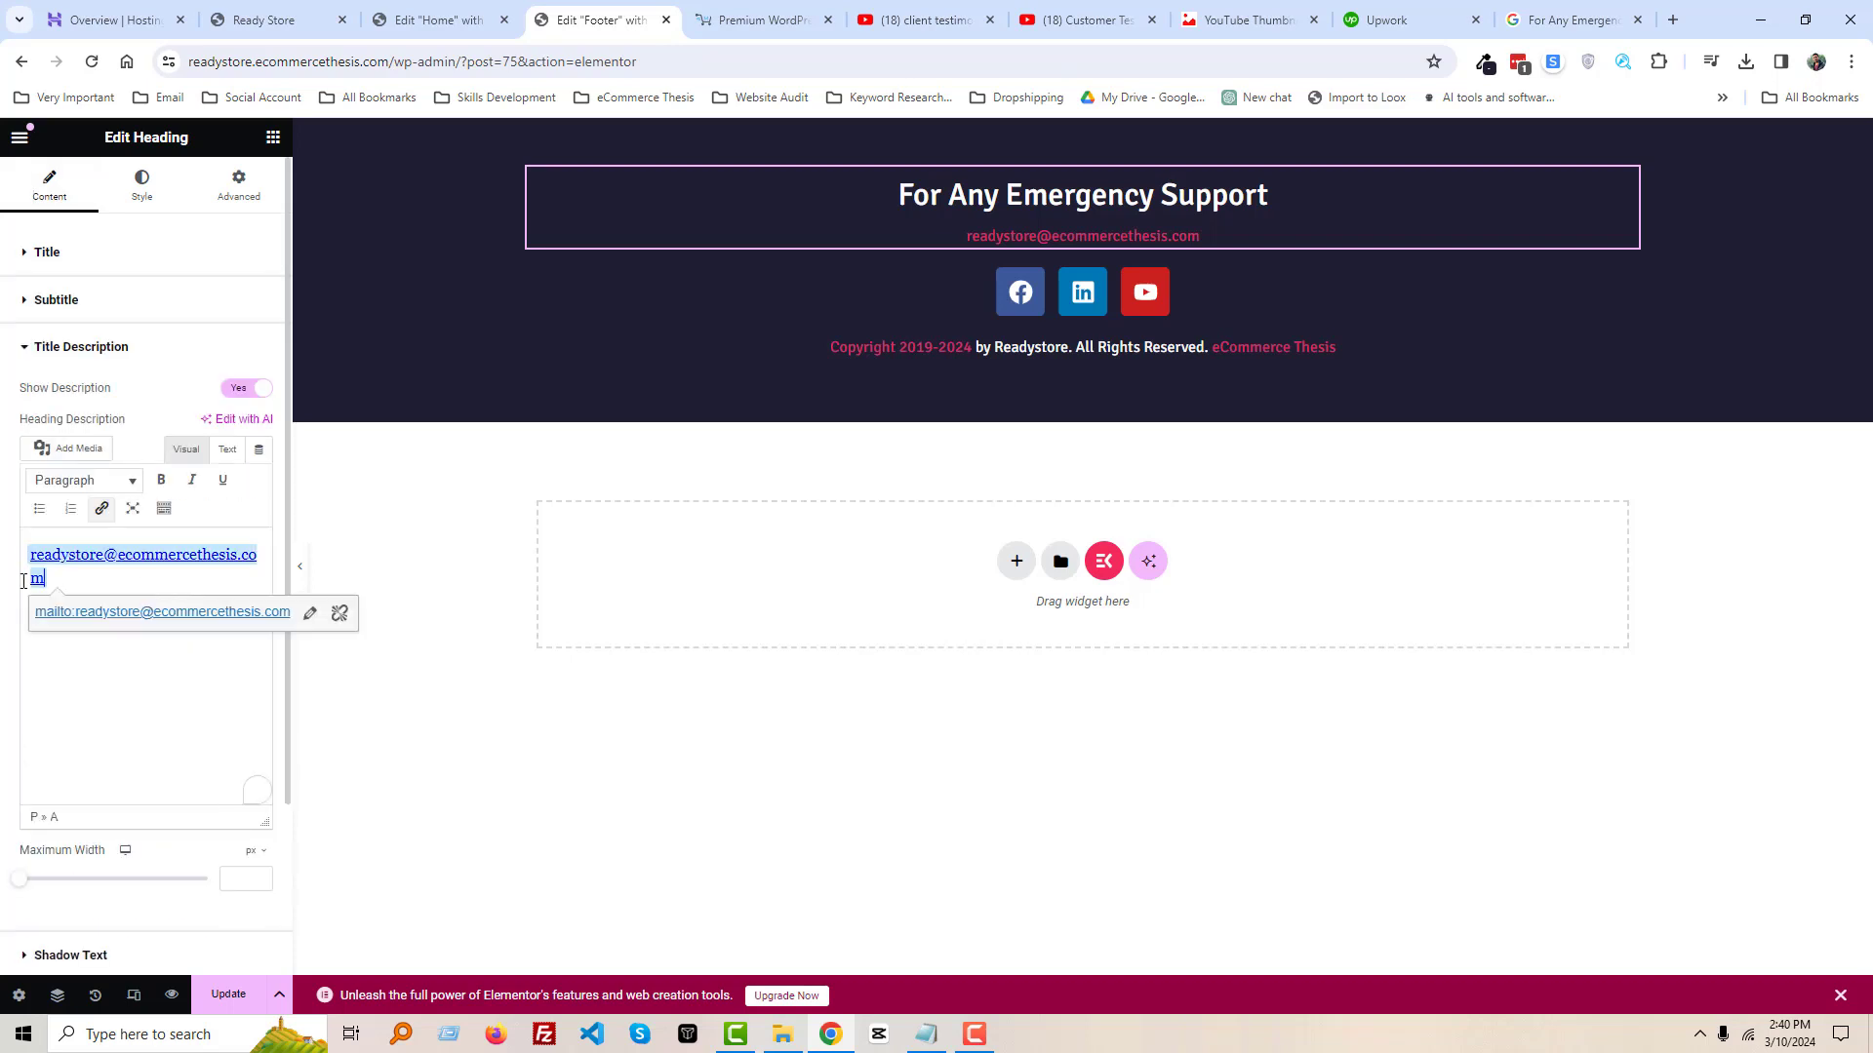
pyautogui.click(172, 513)
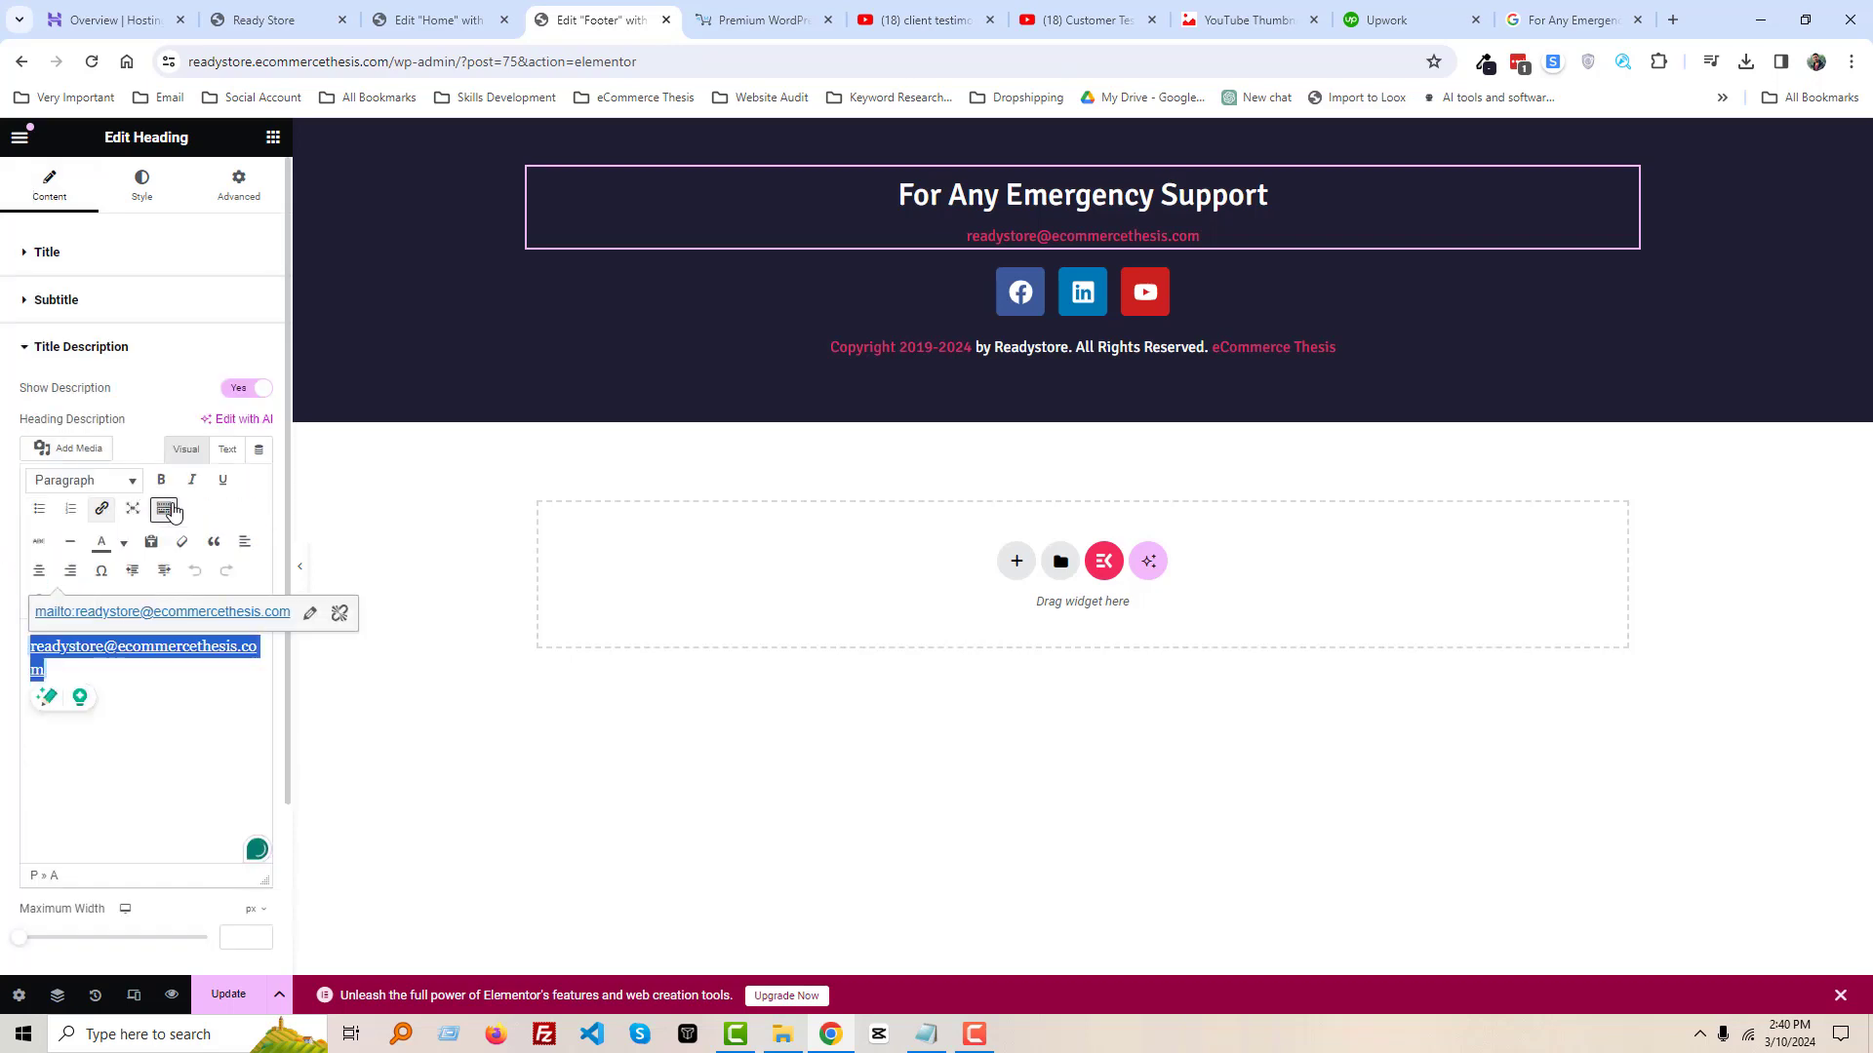
pyautogui.click(125, 543)
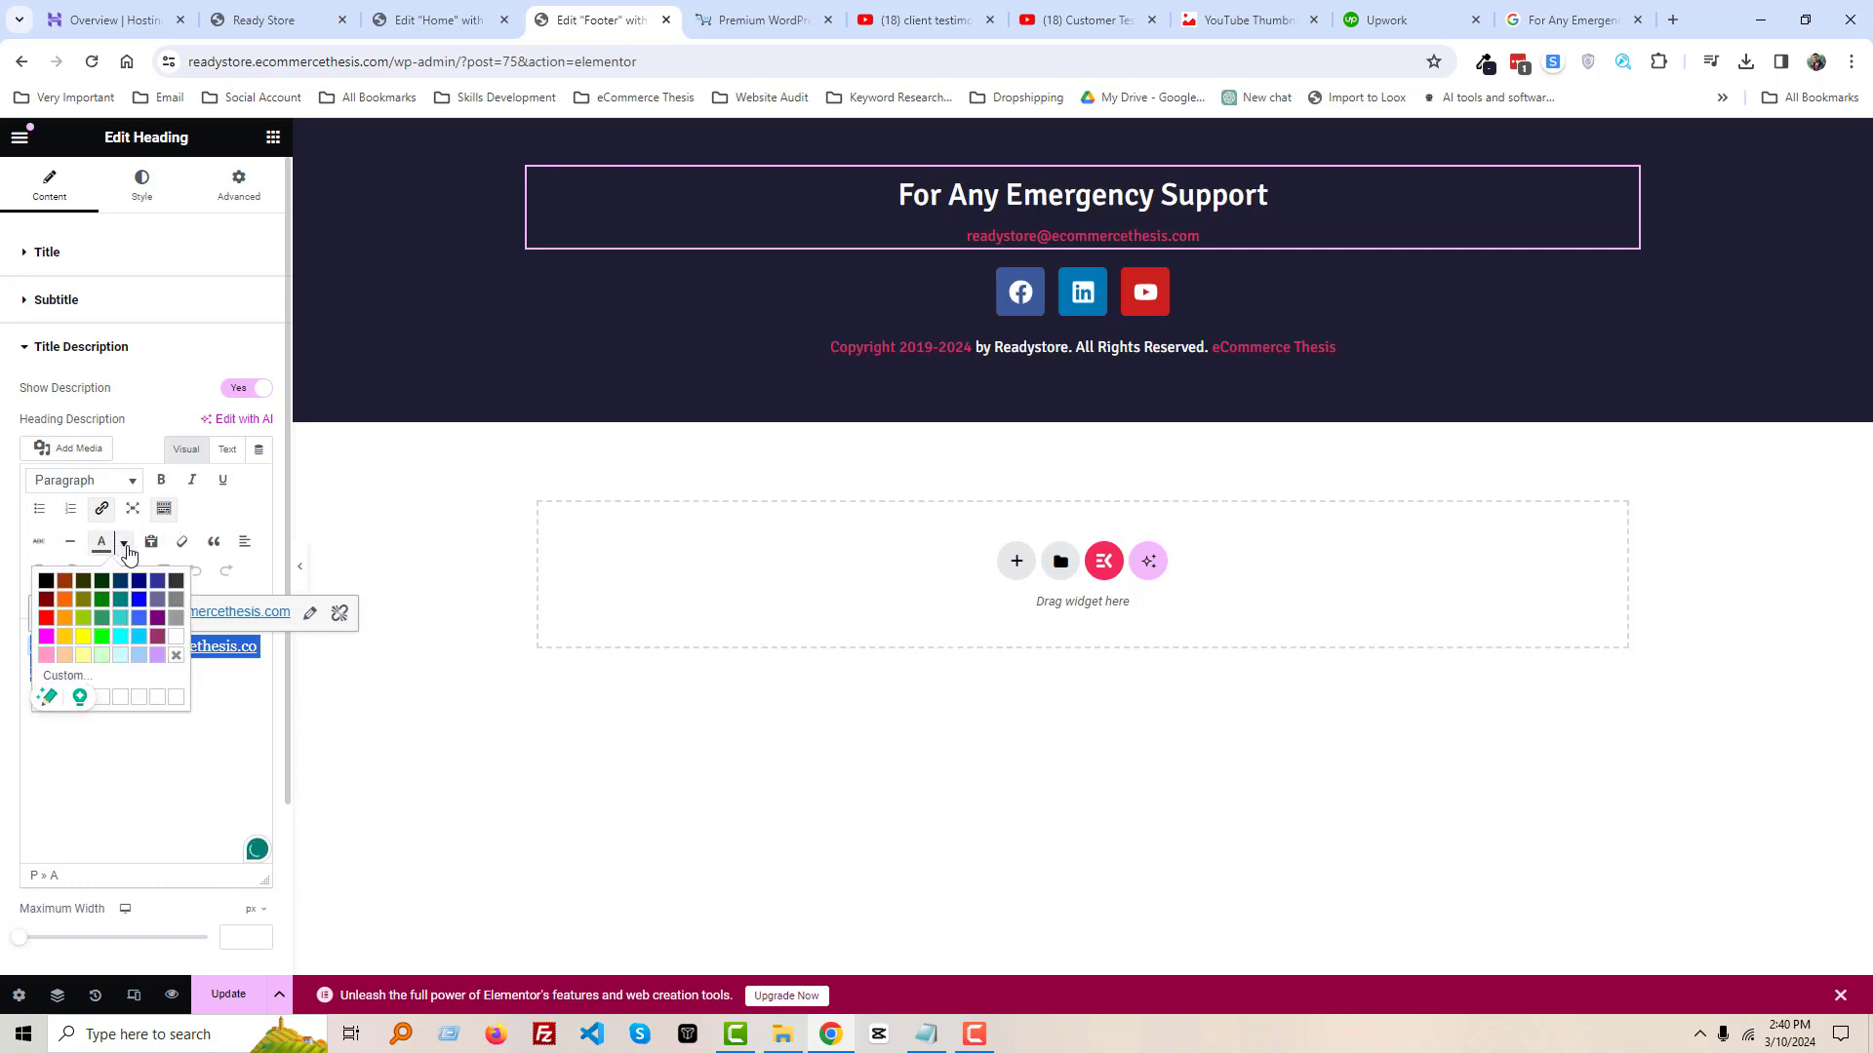
pyautogui.click(44, 616)
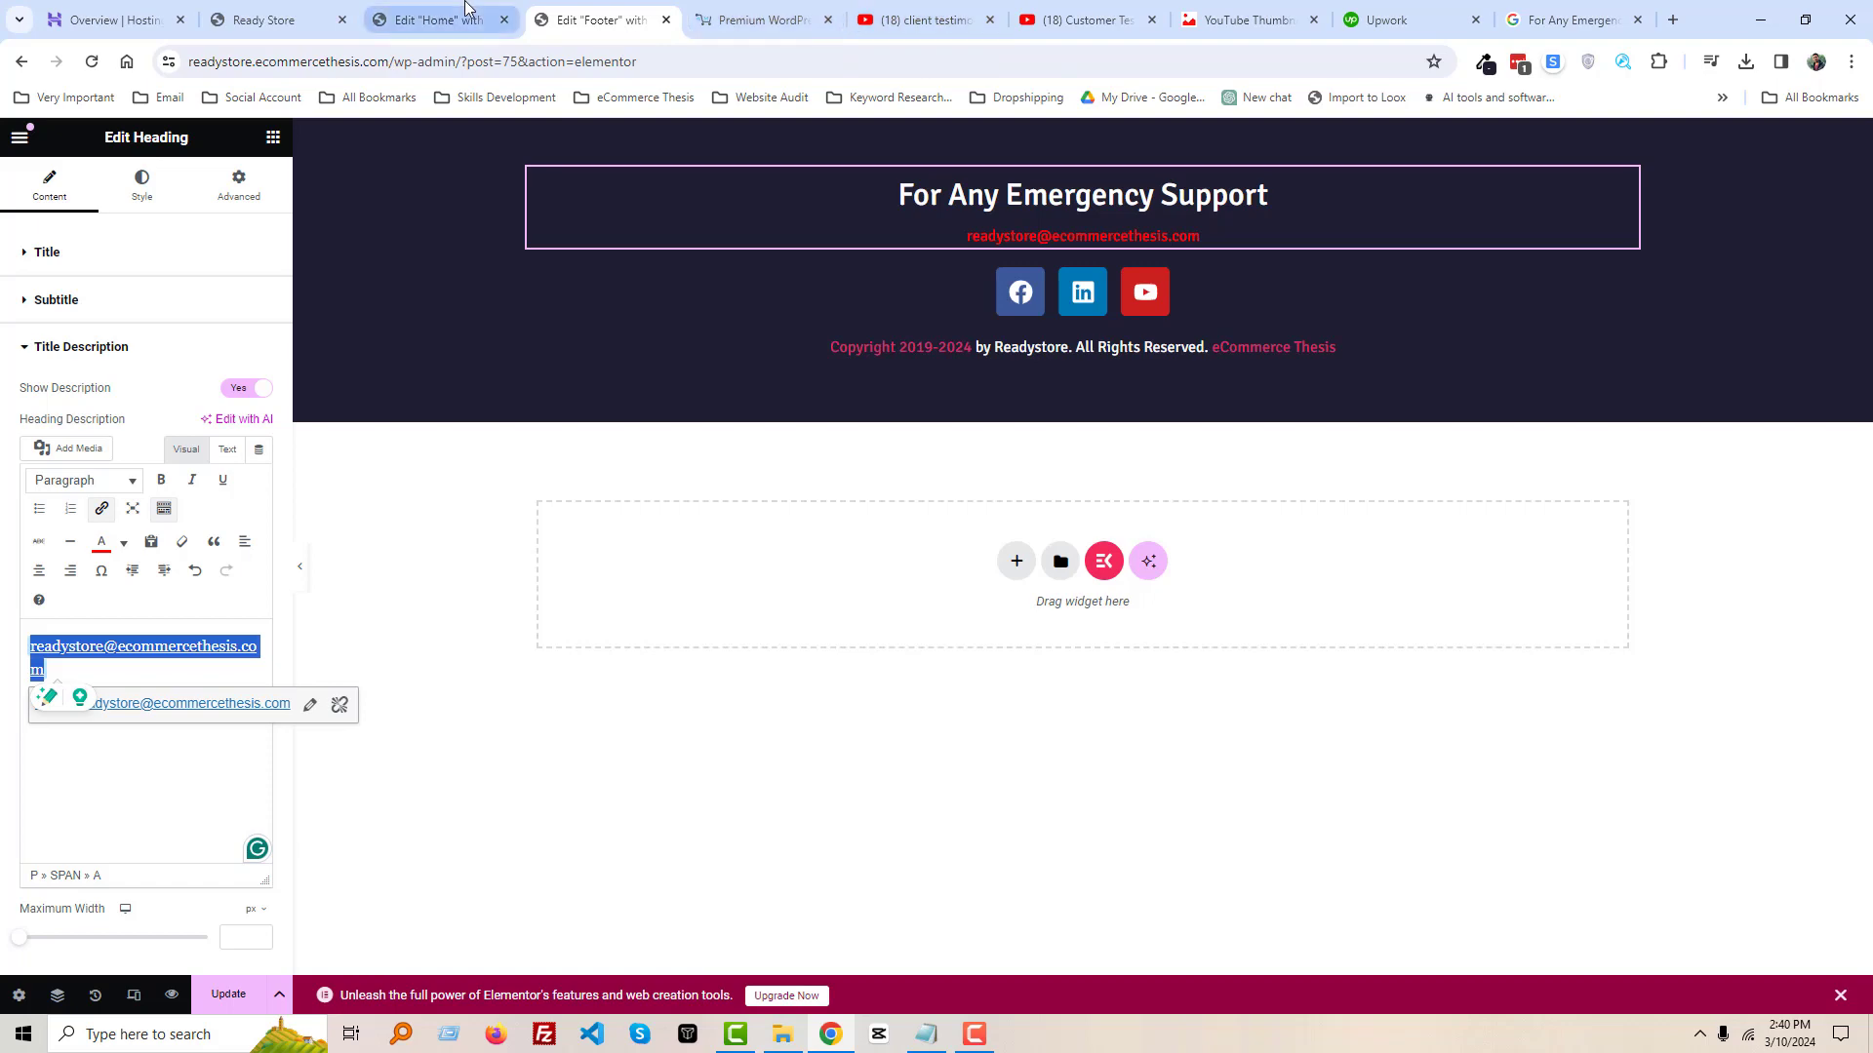
# Look up the green icon colour of the Home page's Icon List, then return to the footer
pyautogui.click(439, 20)
pyautogui.scroll(3, 1034, 637)
pyautogui.scroll(2, 820, 717)
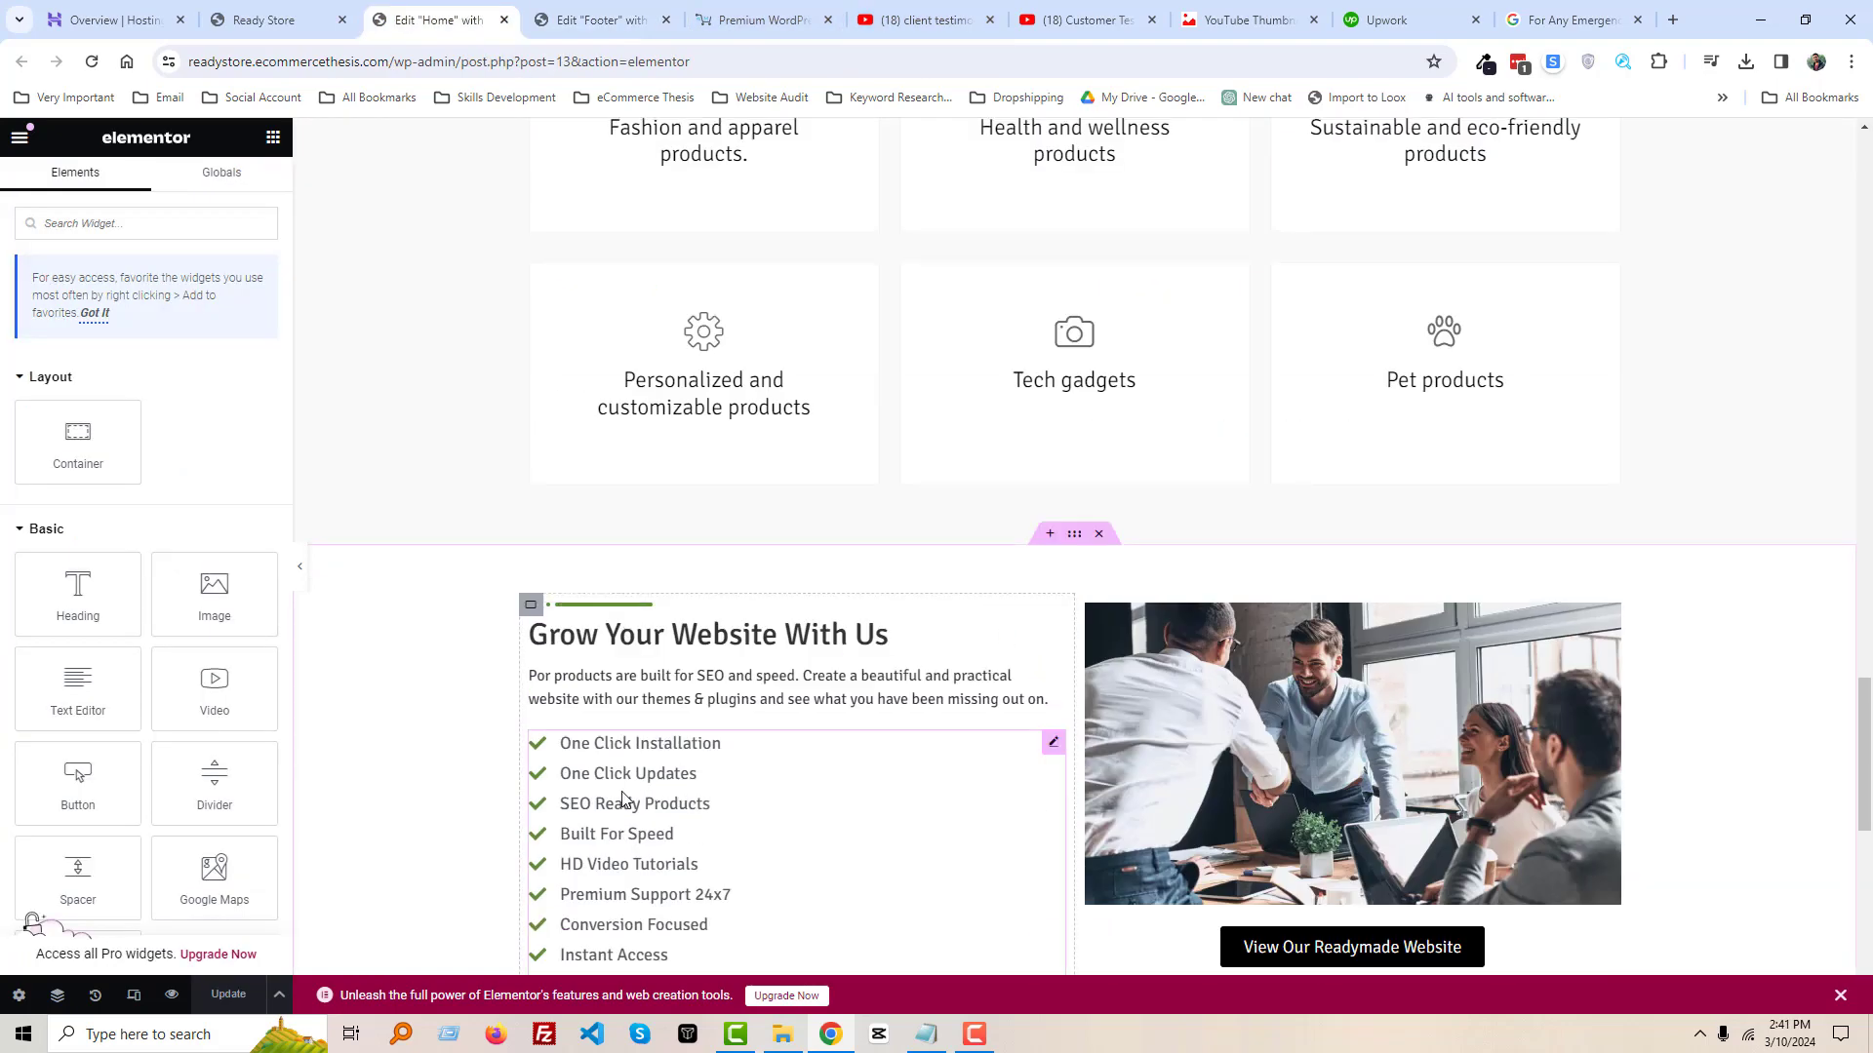
pyautogui.click(626, 799)
pyautogui.click(138, 194)
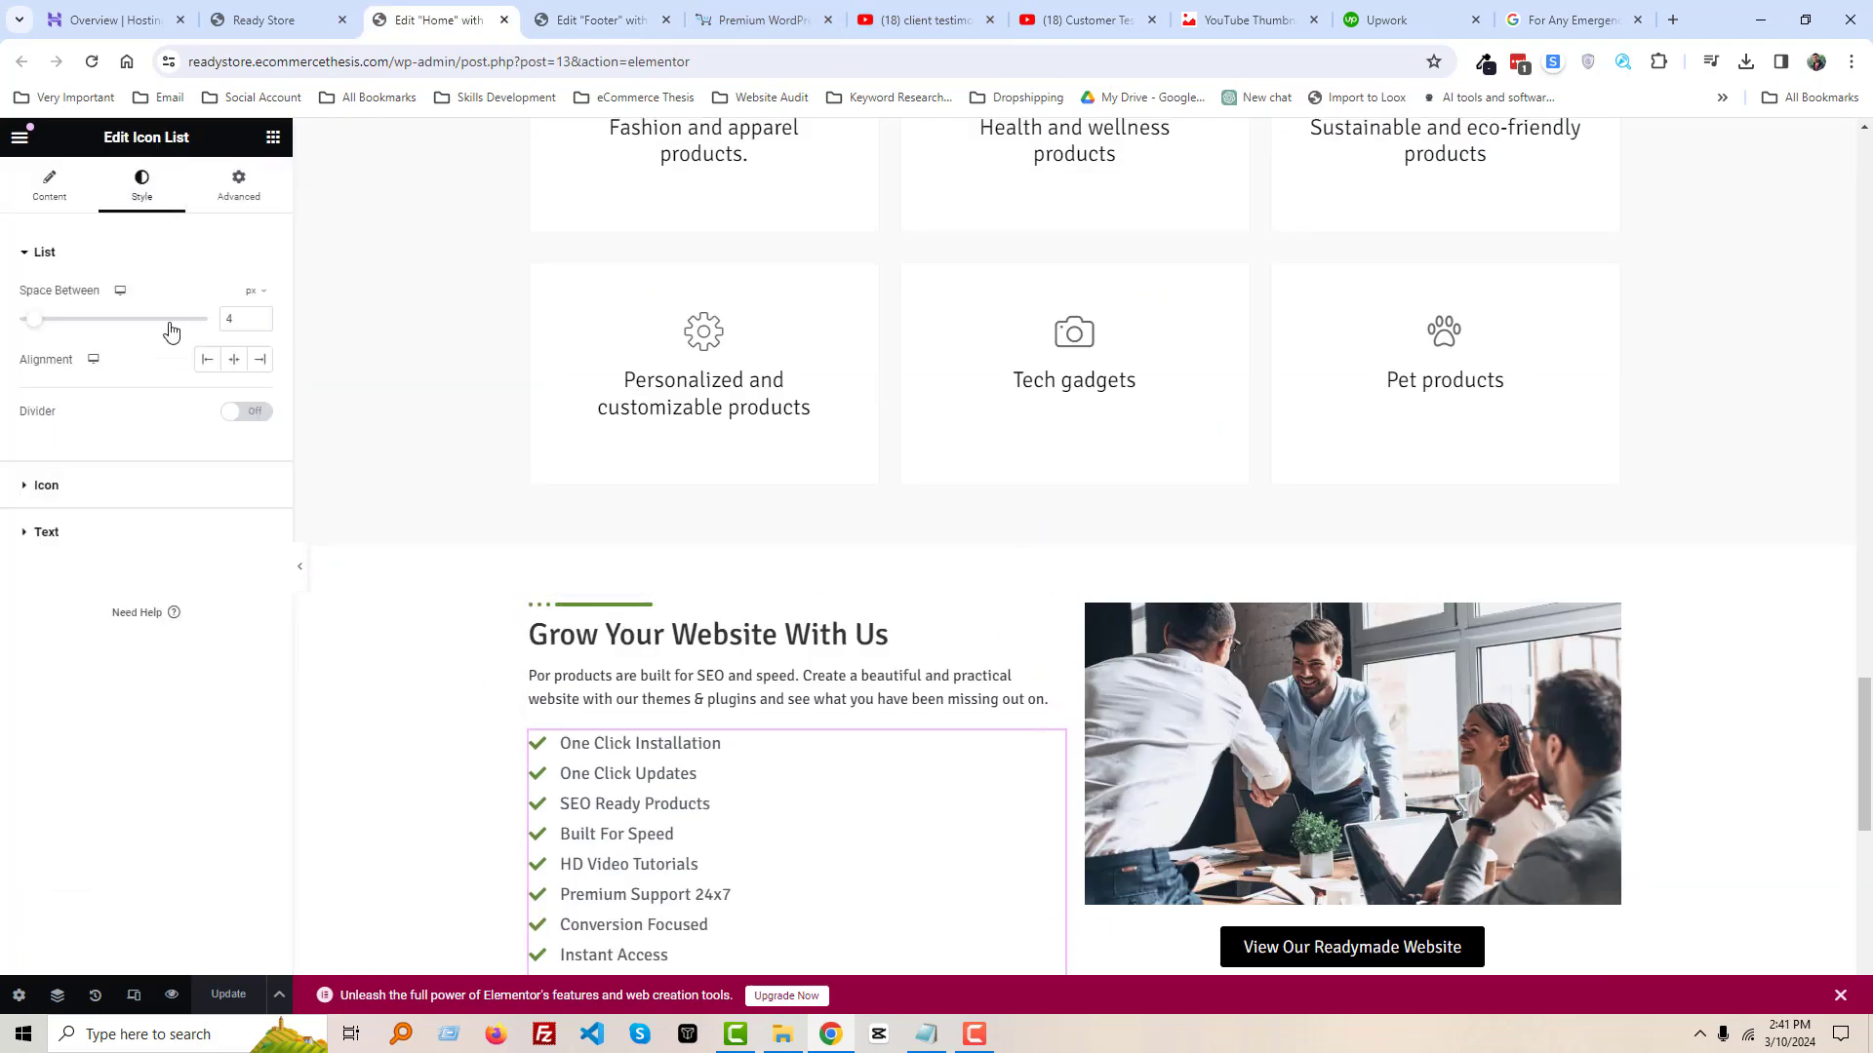
pyautogui.click(109, 488)
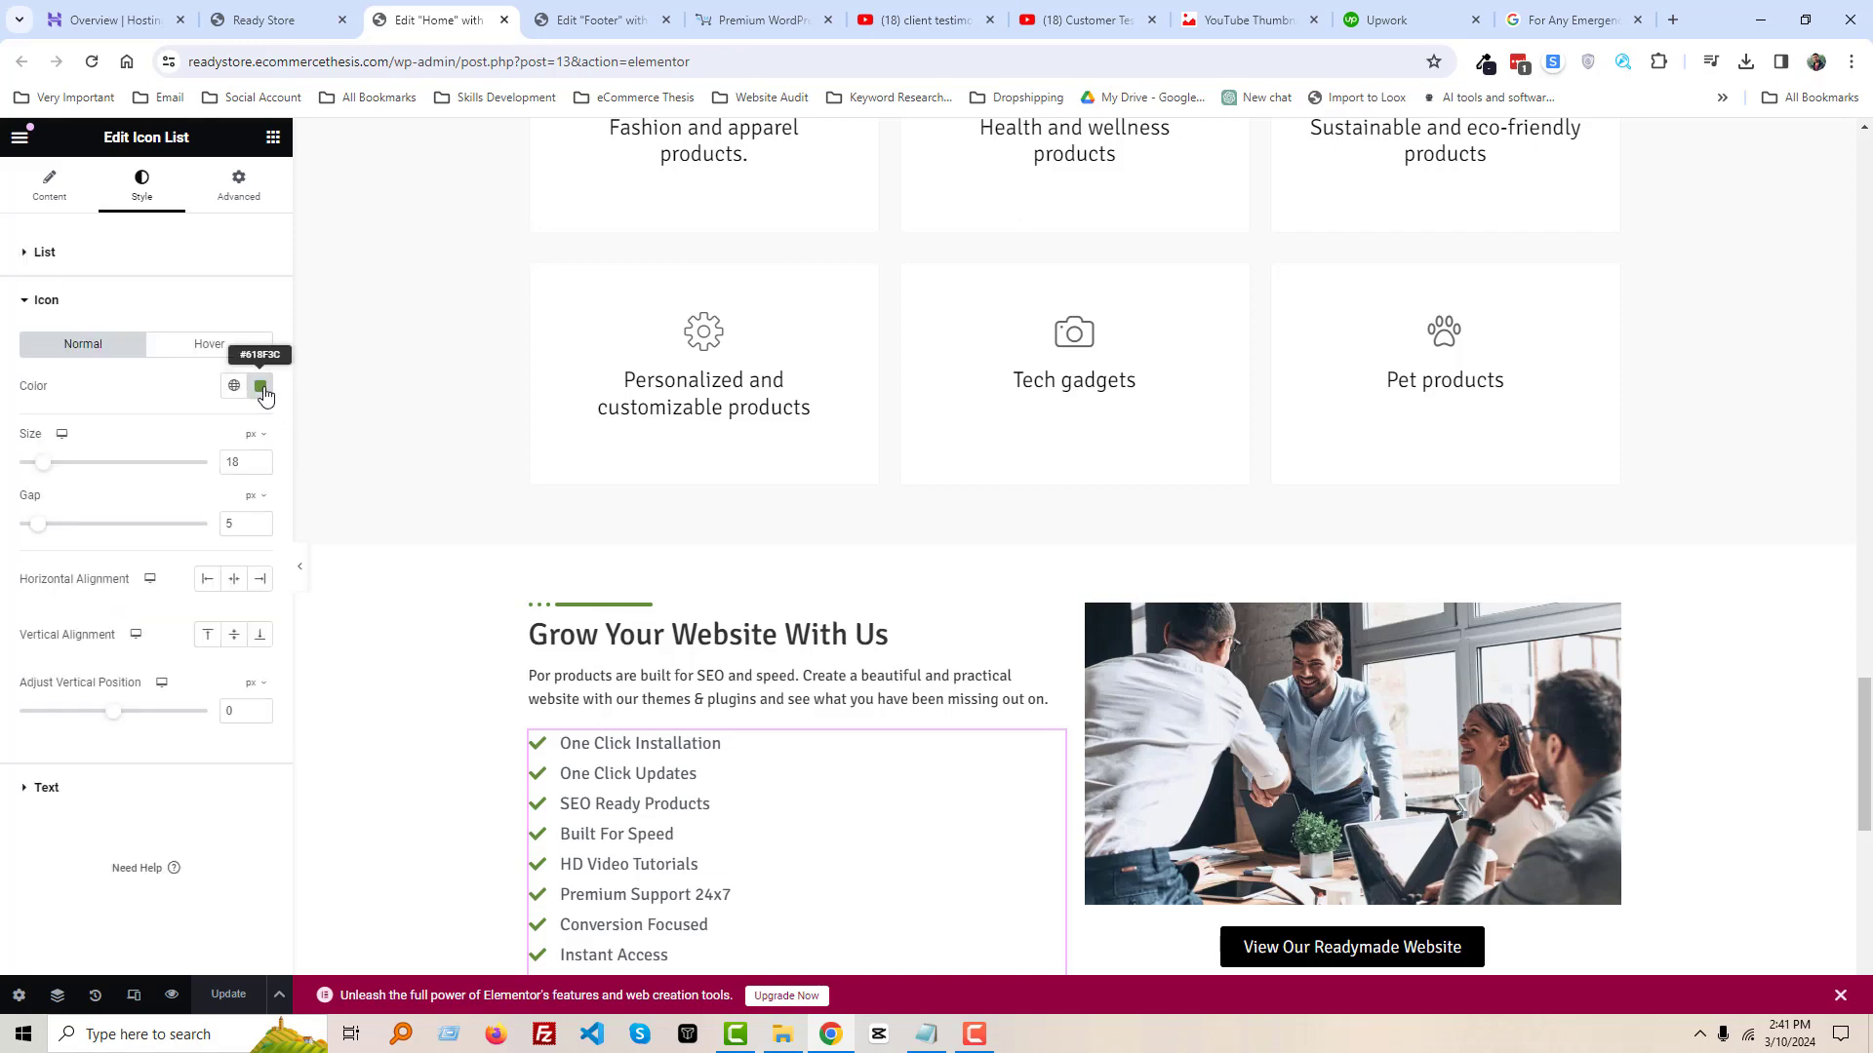
pyautogui.click(261, 386)
pyautogui.click(261, 386)
pyautogui.click(599, 19)
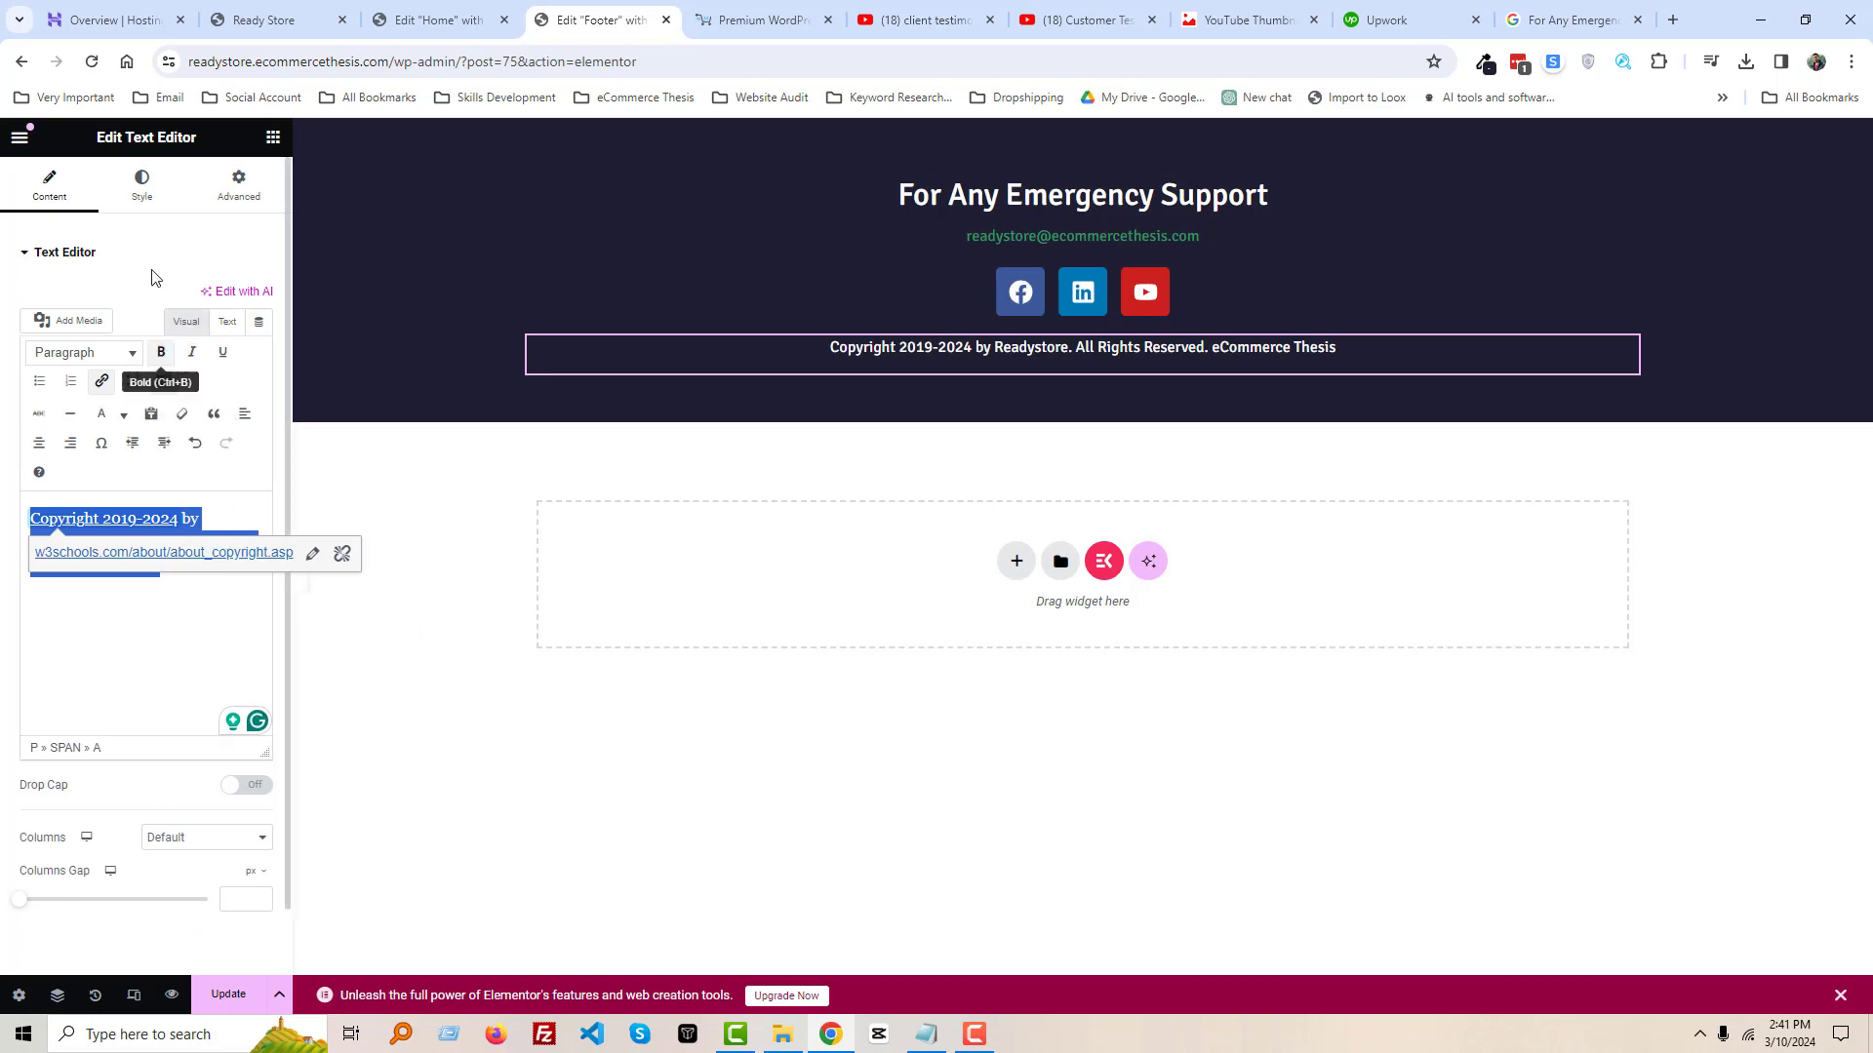
# Set the copyright Text Editor's typography weight to 300 (Light)
pyautogui.click(142, 185)
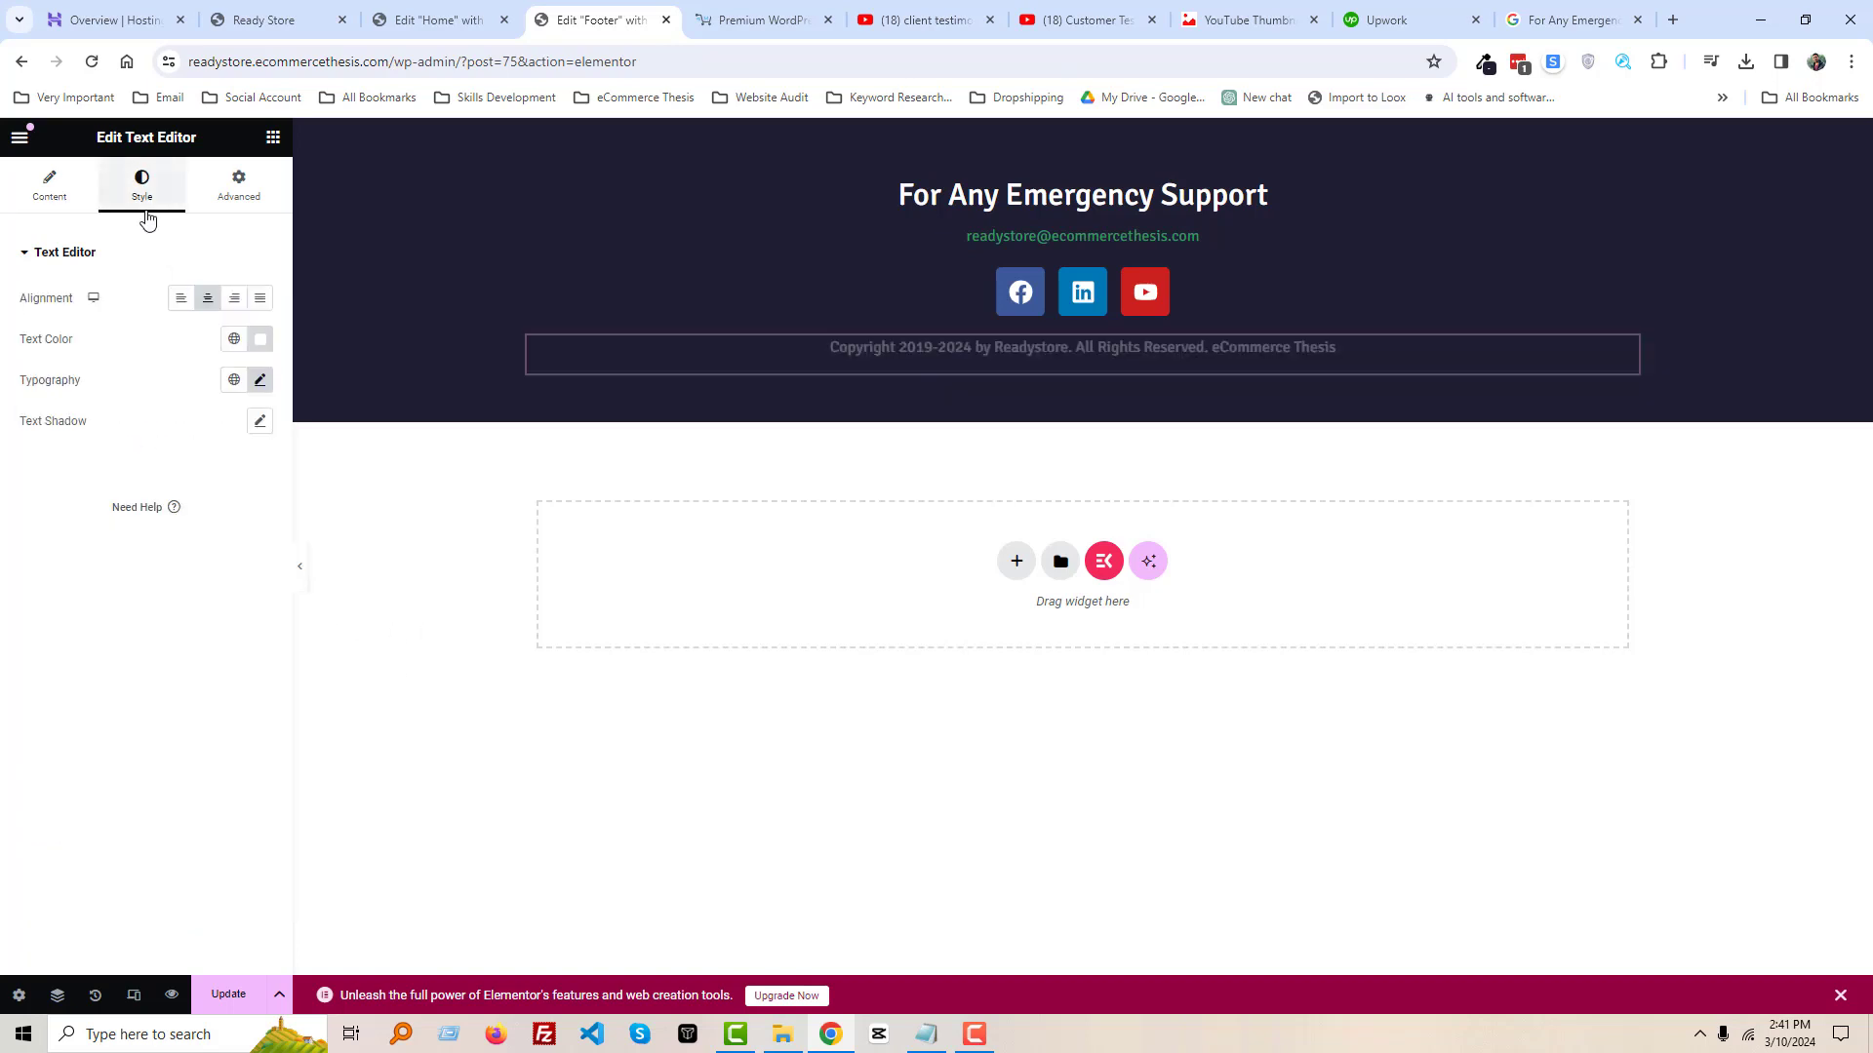
pyautogui.click(261, 380)
pyautogui.click(192, 570)
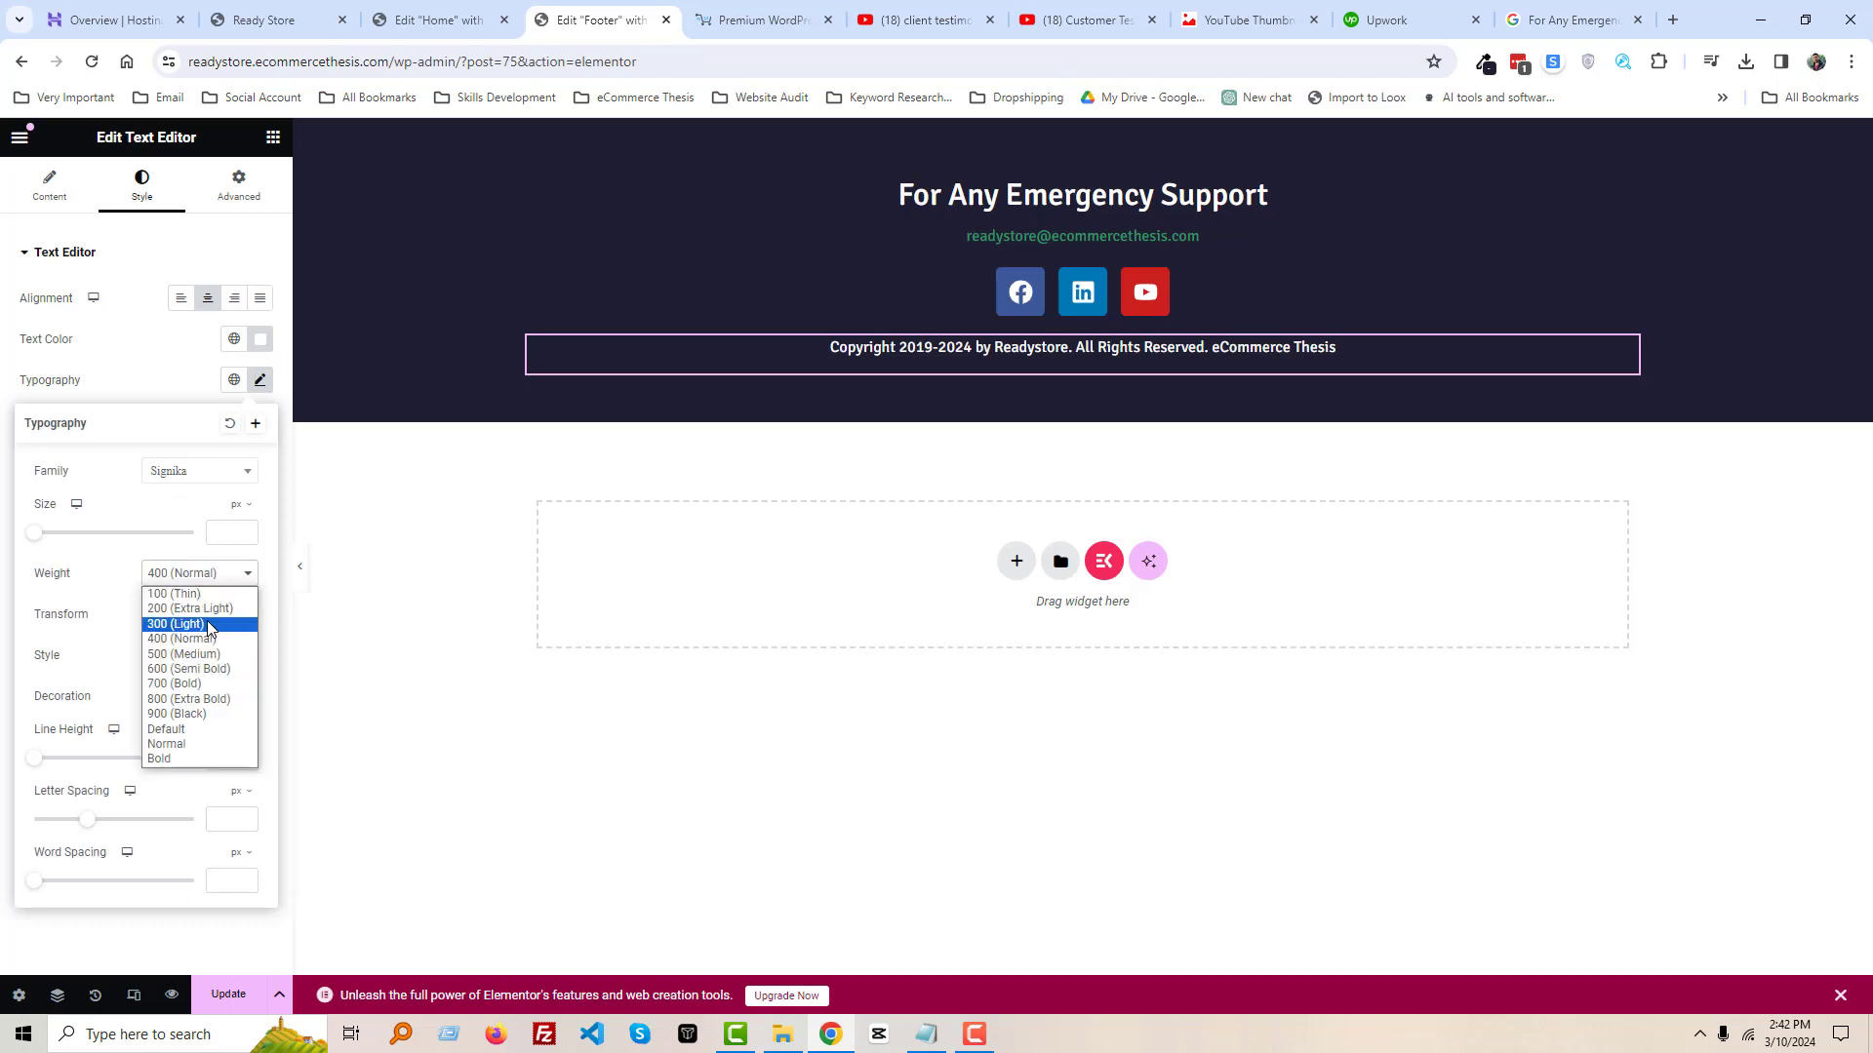
pyautogui.click(213, 747)
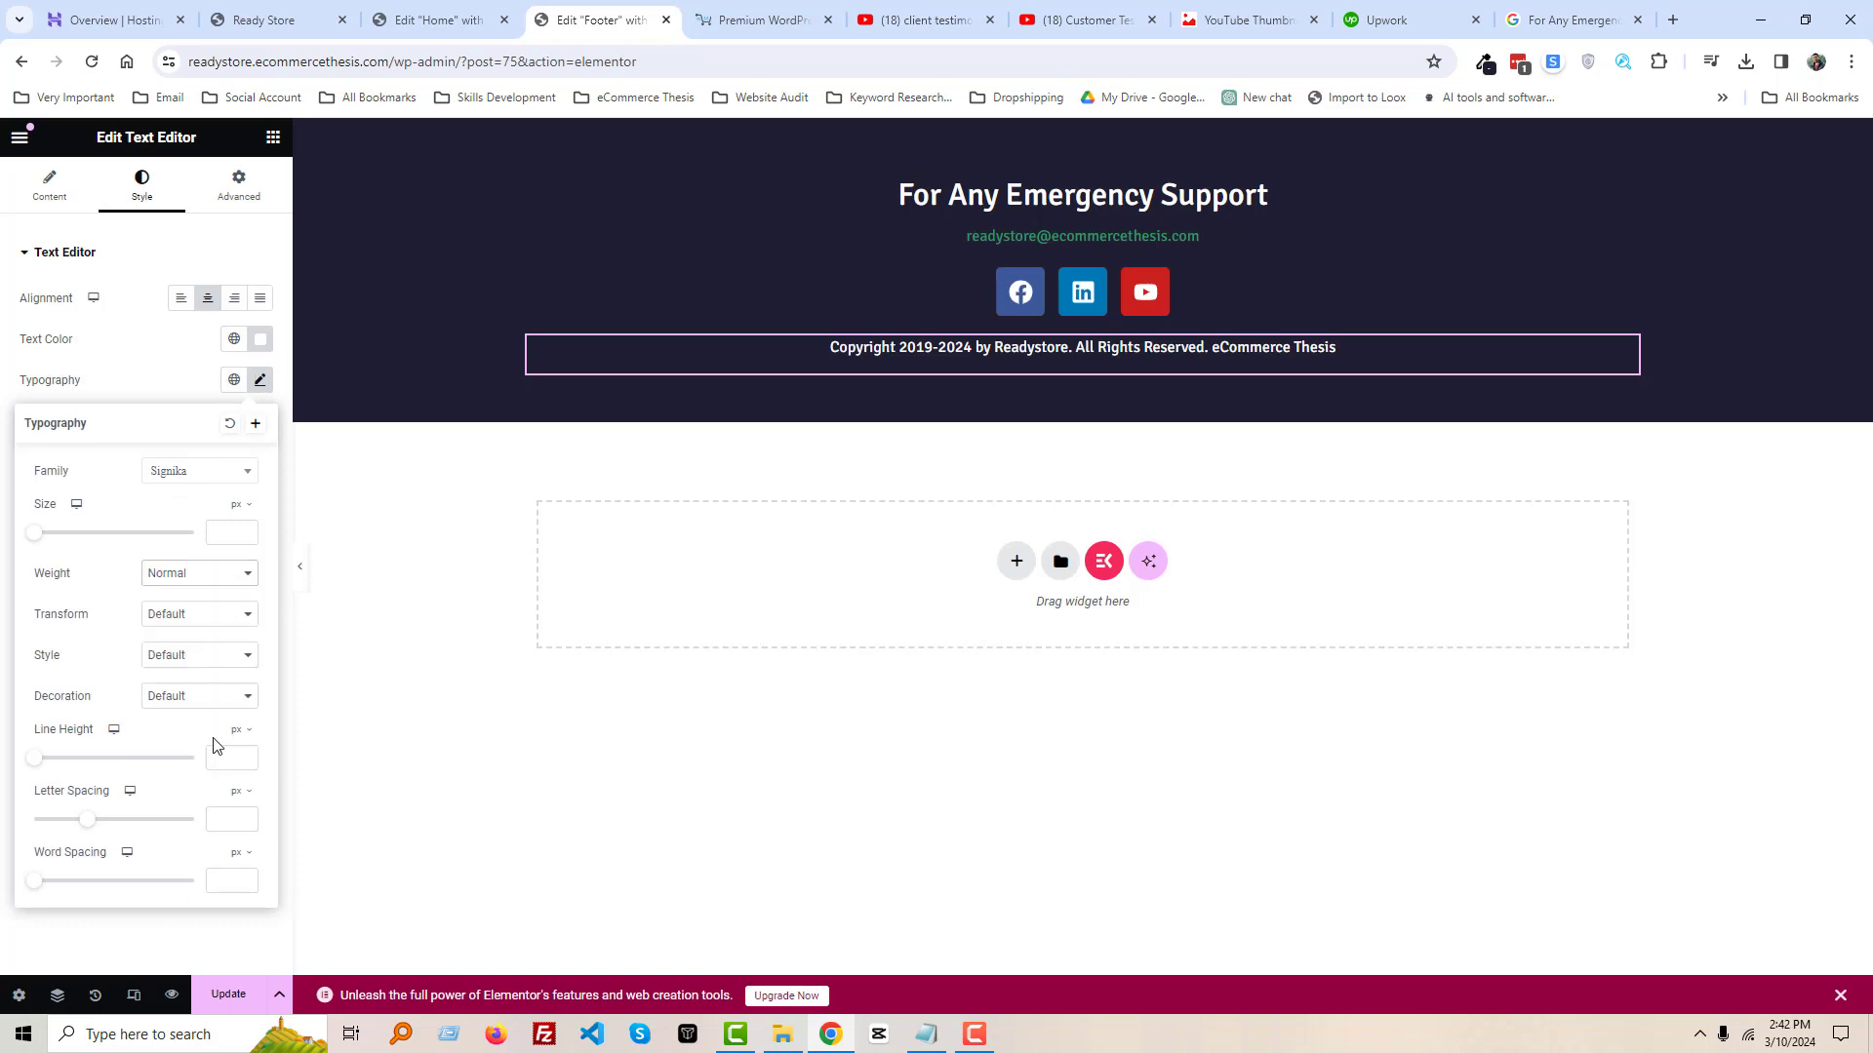
pyautogui.click(214, 574)
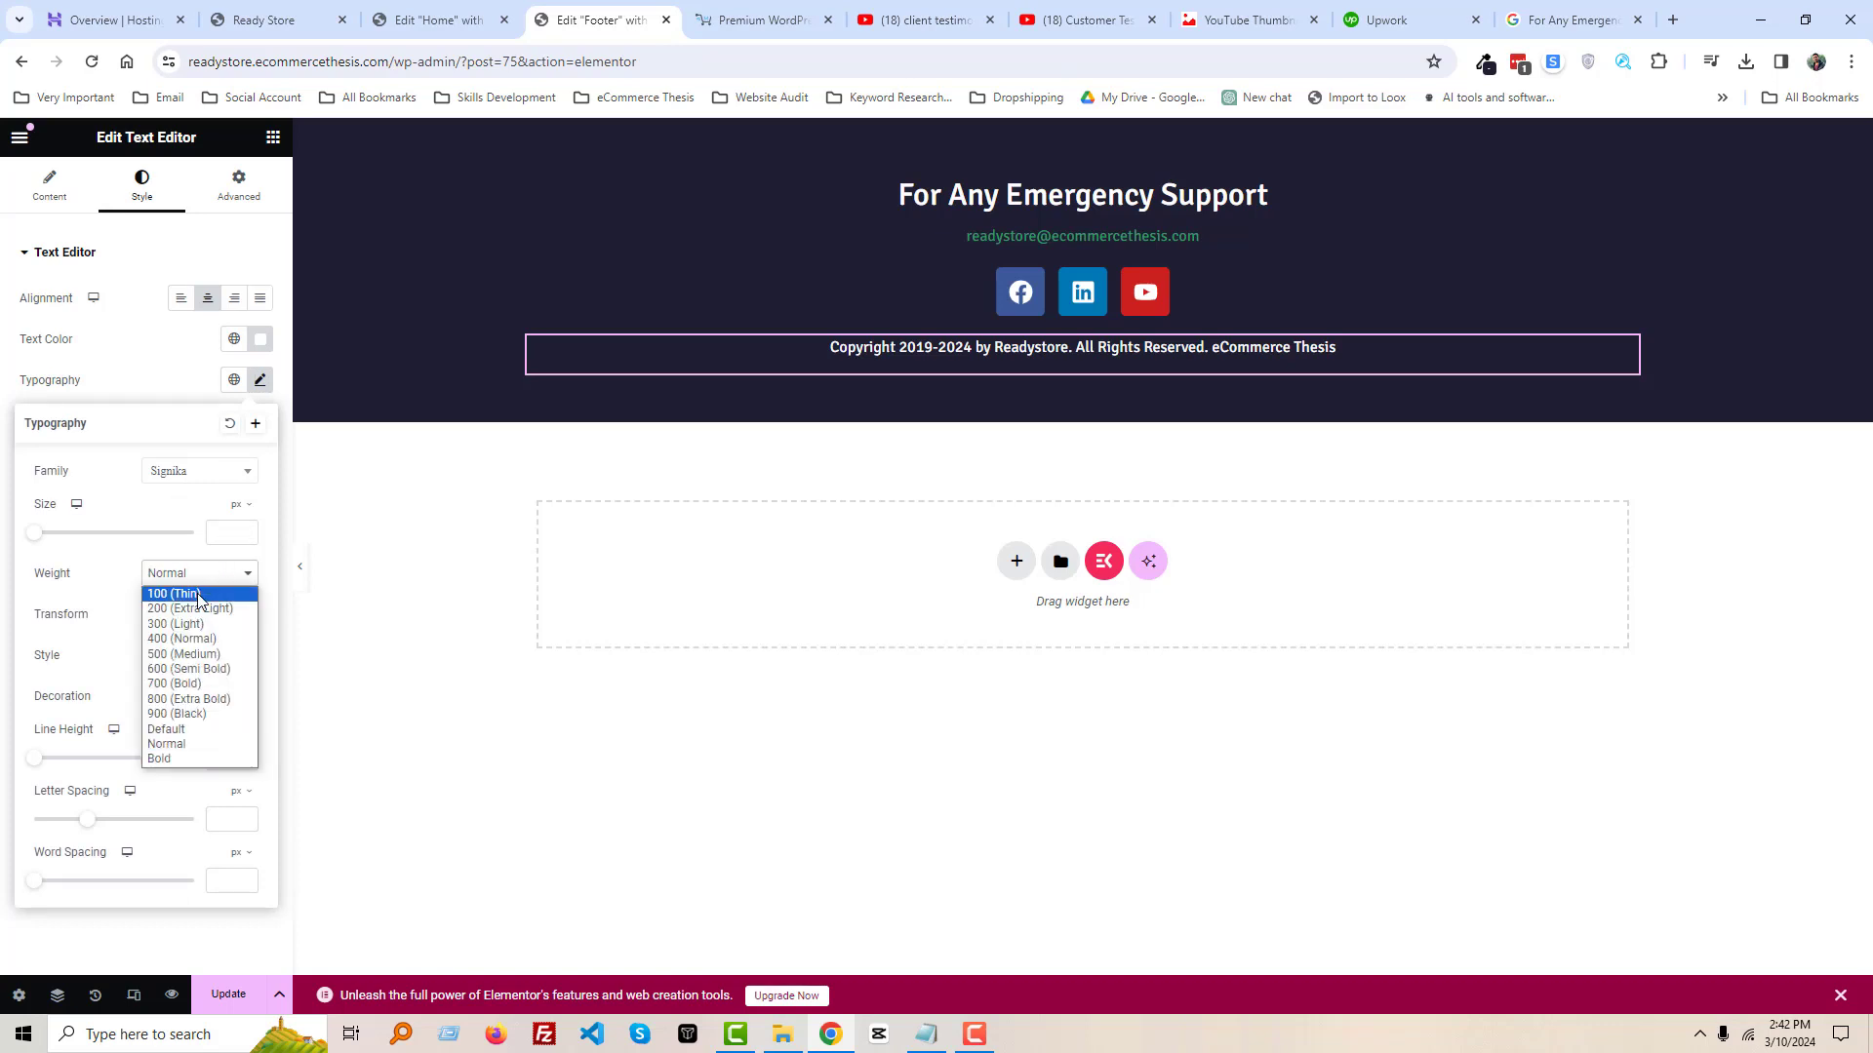
pyautogui.click(231, 626)
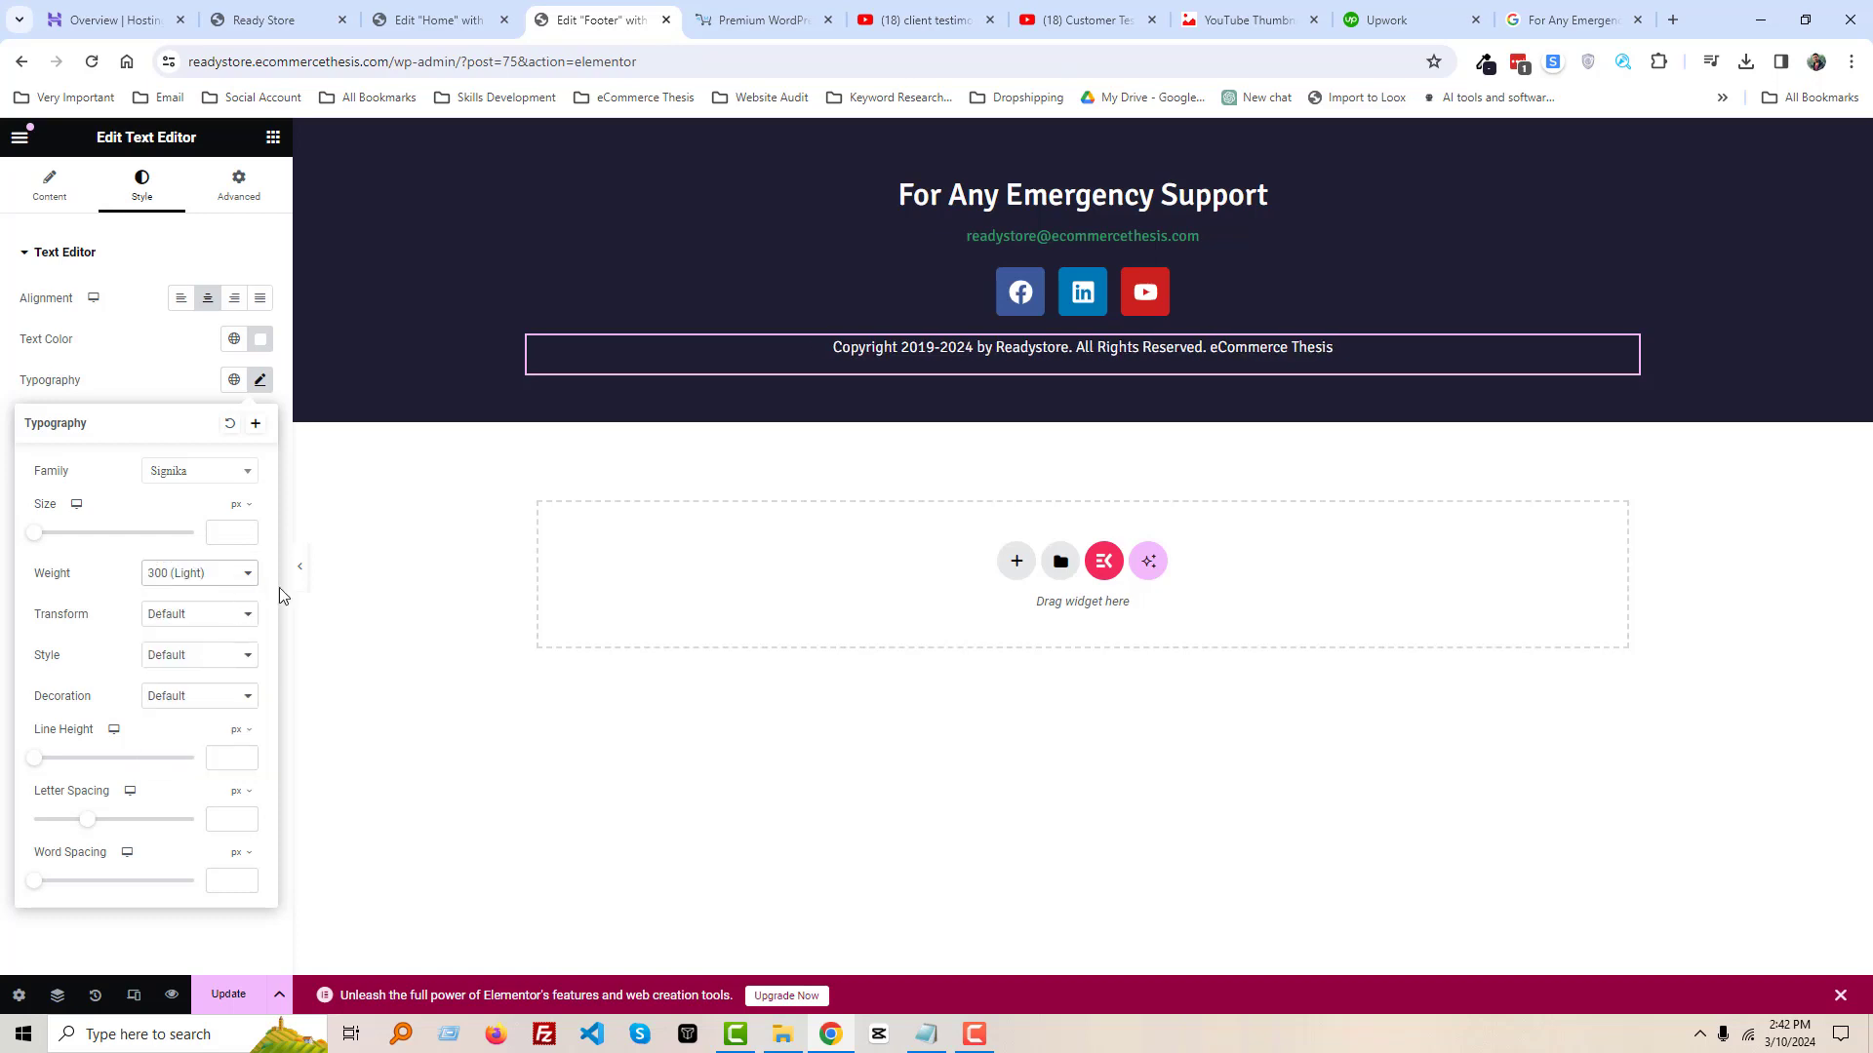
pyautogui.click(944, 230)
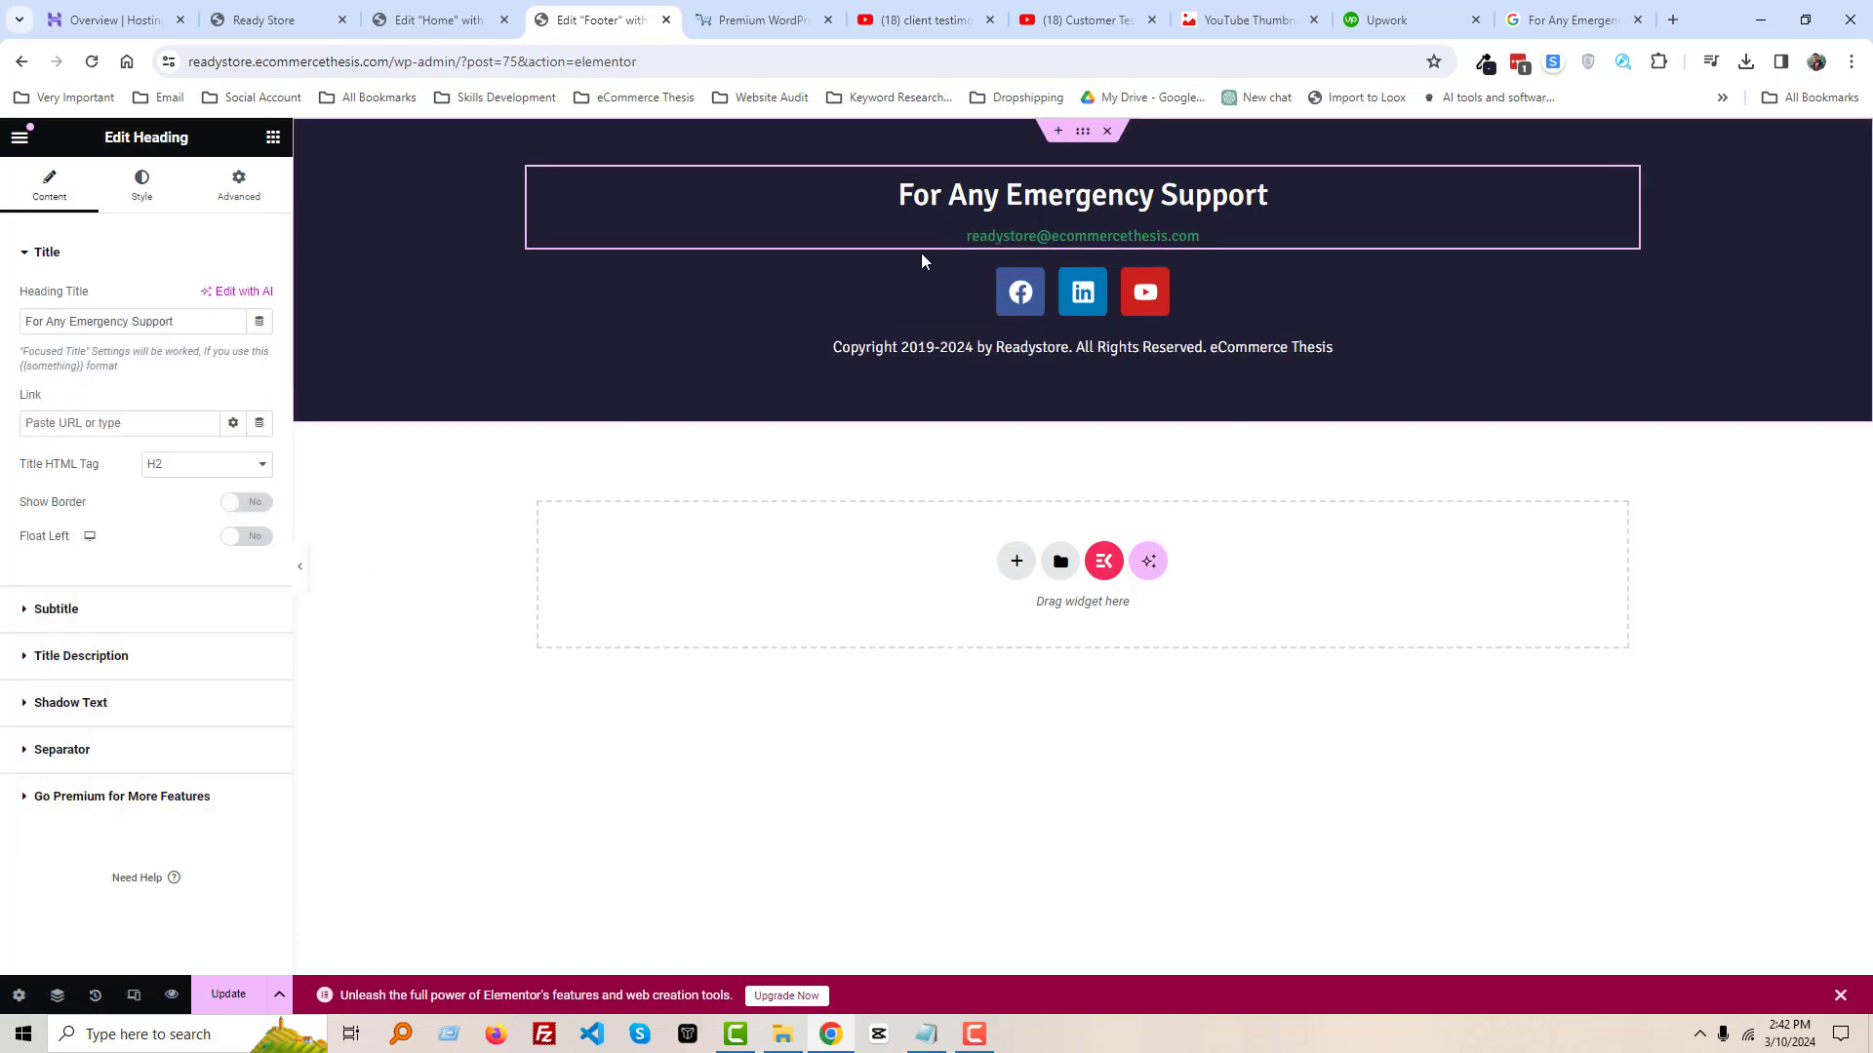
# Clear the green text colour from the footer email so it shows white
pyautogui.click(145, 197)
pyautogui.click(90, 471)
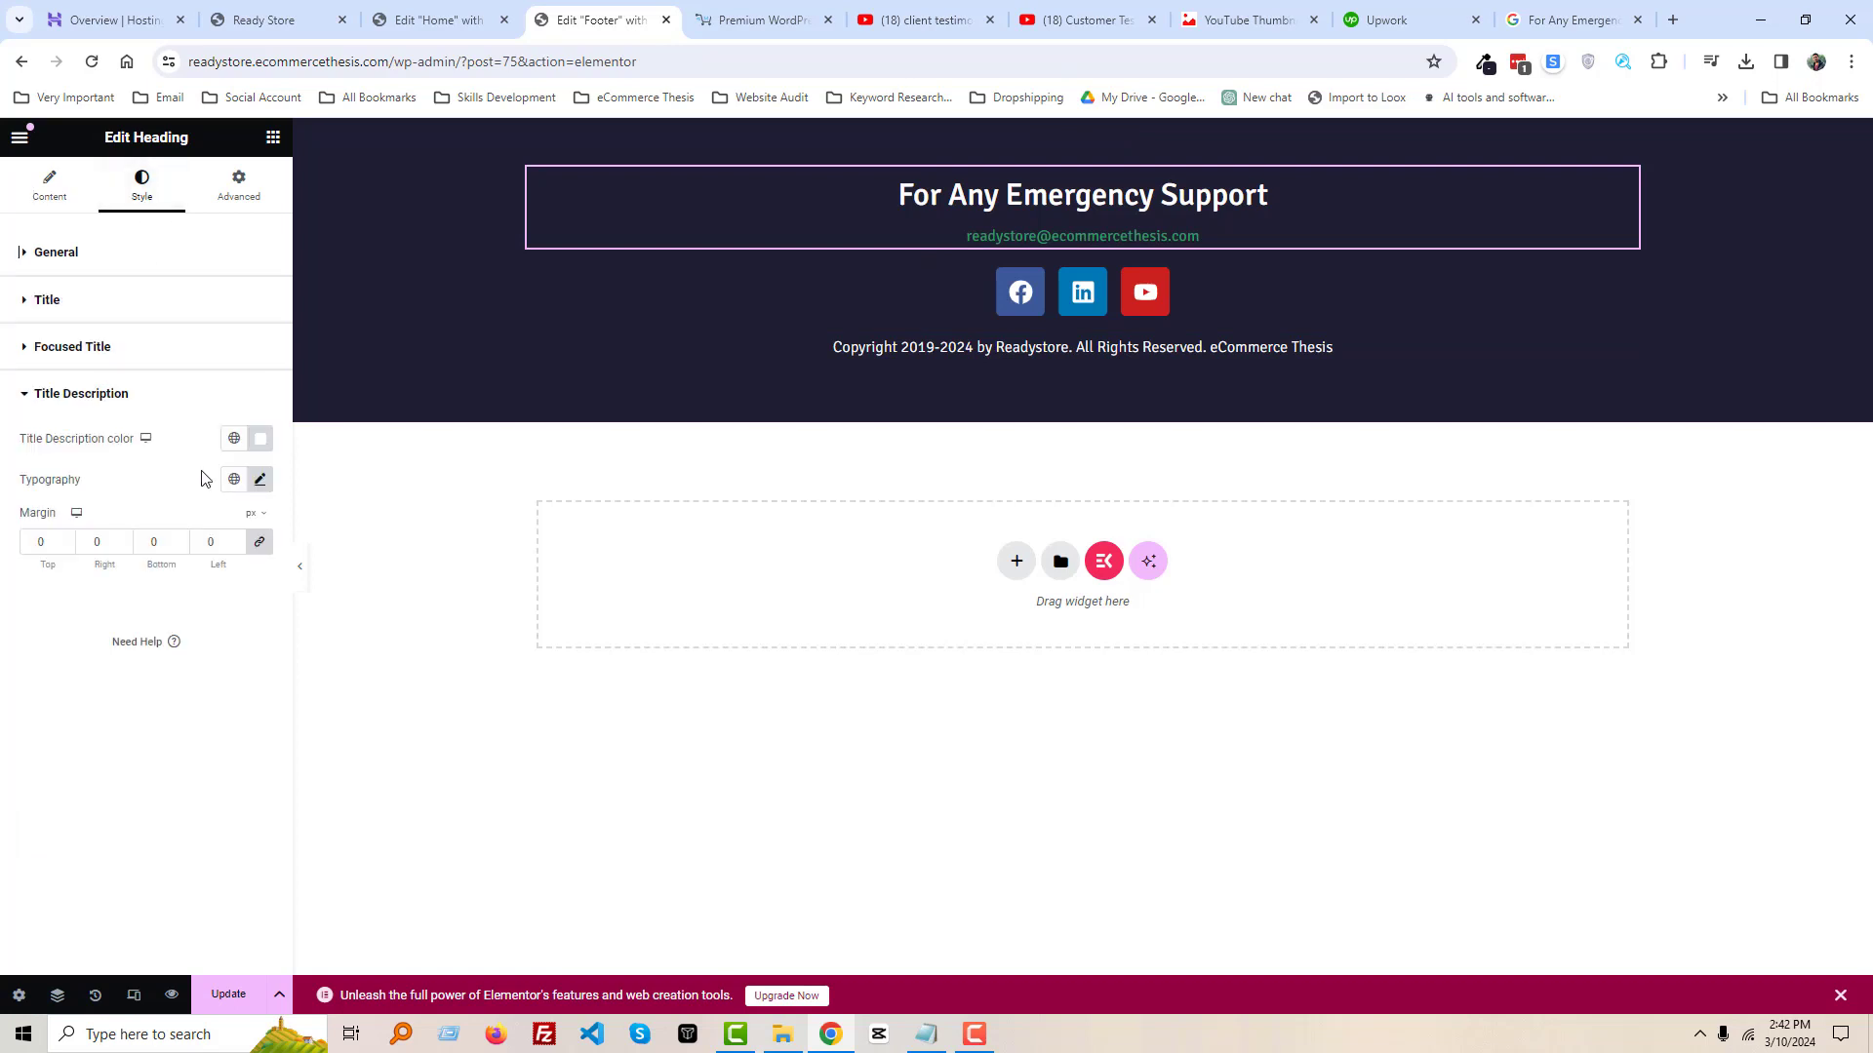
pyautogui.click(261, 480)
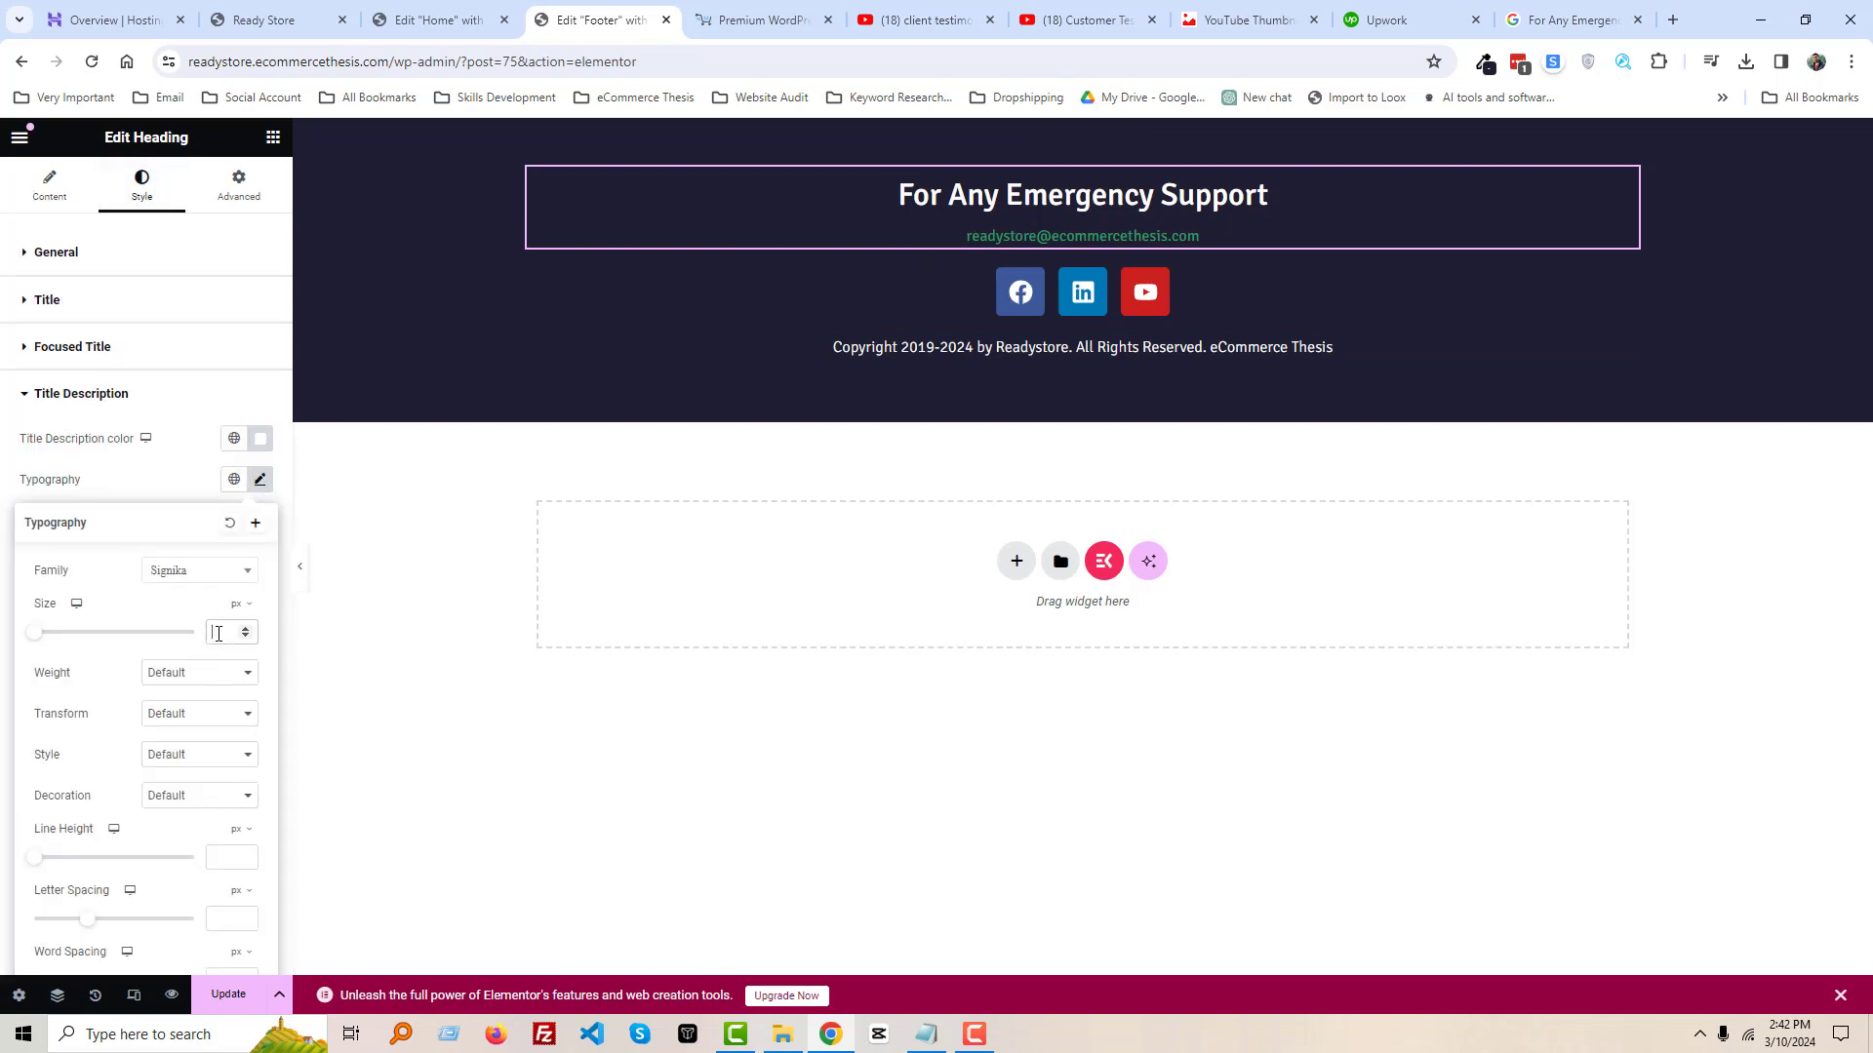
pyautogui.write('16')
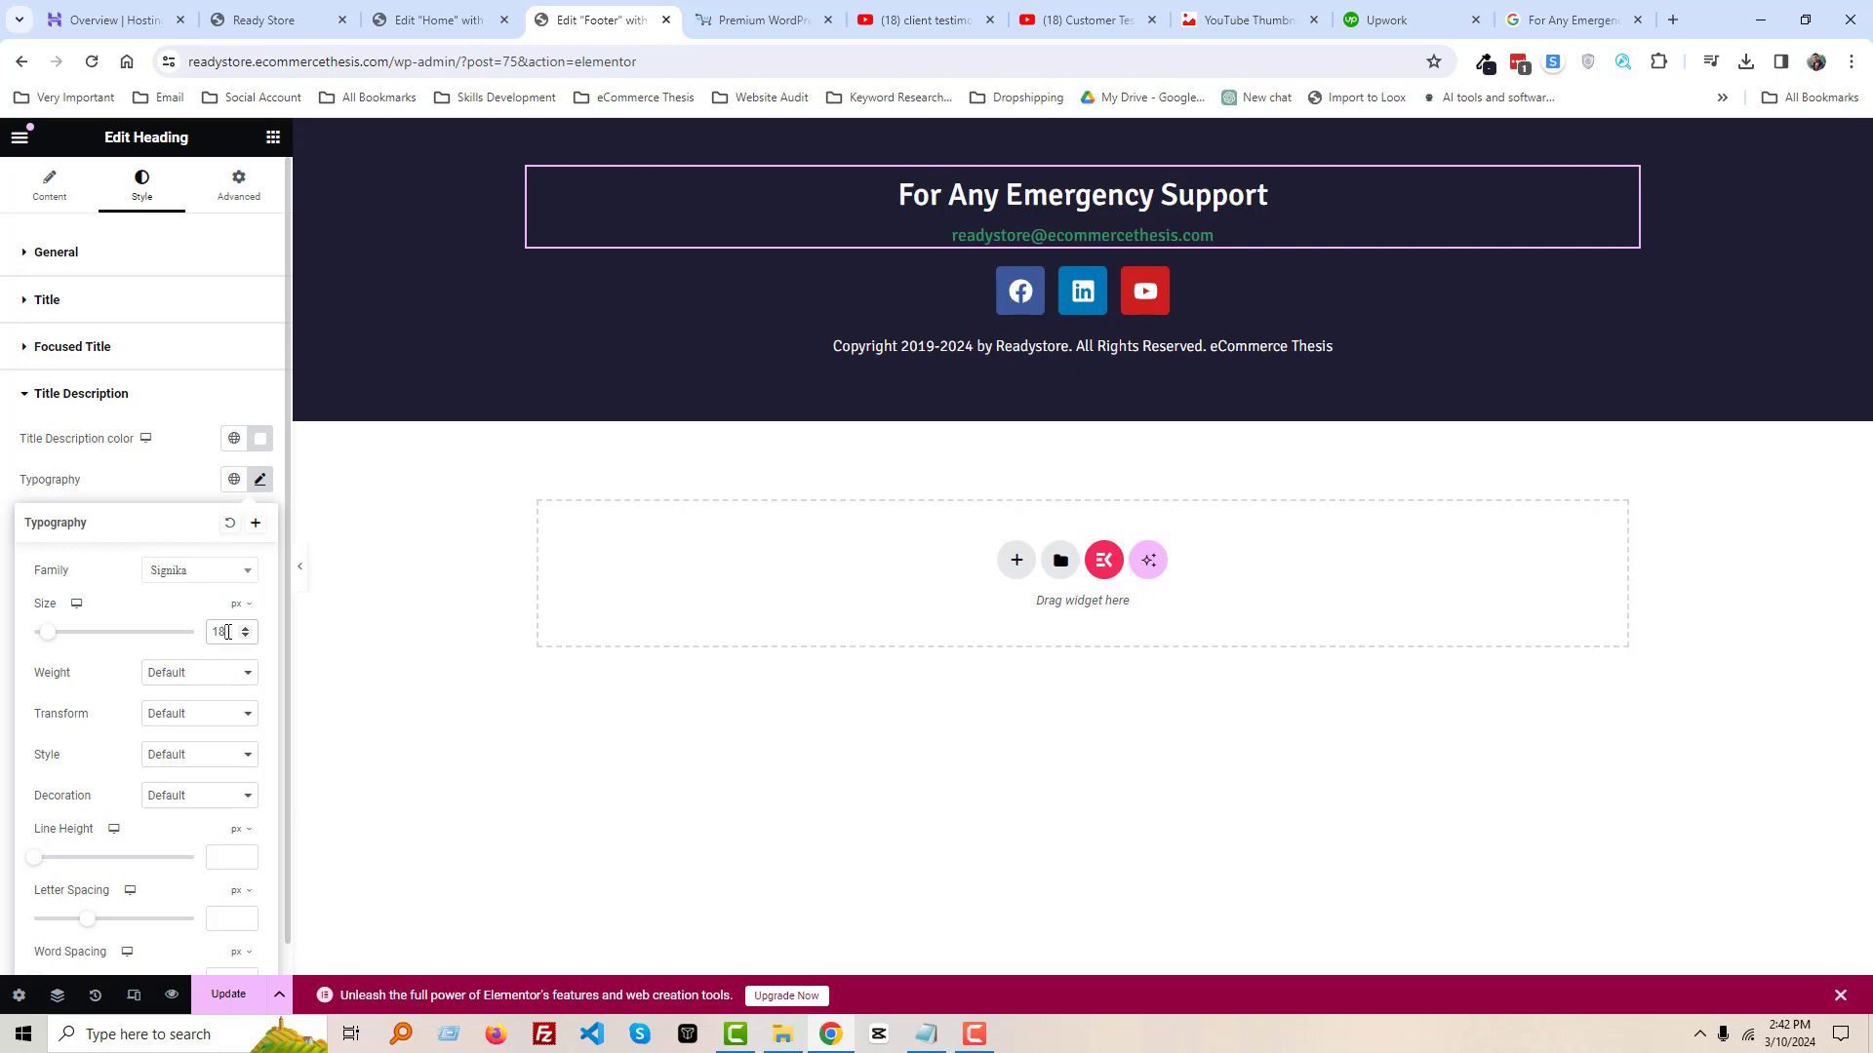
pyautogui.write('24')
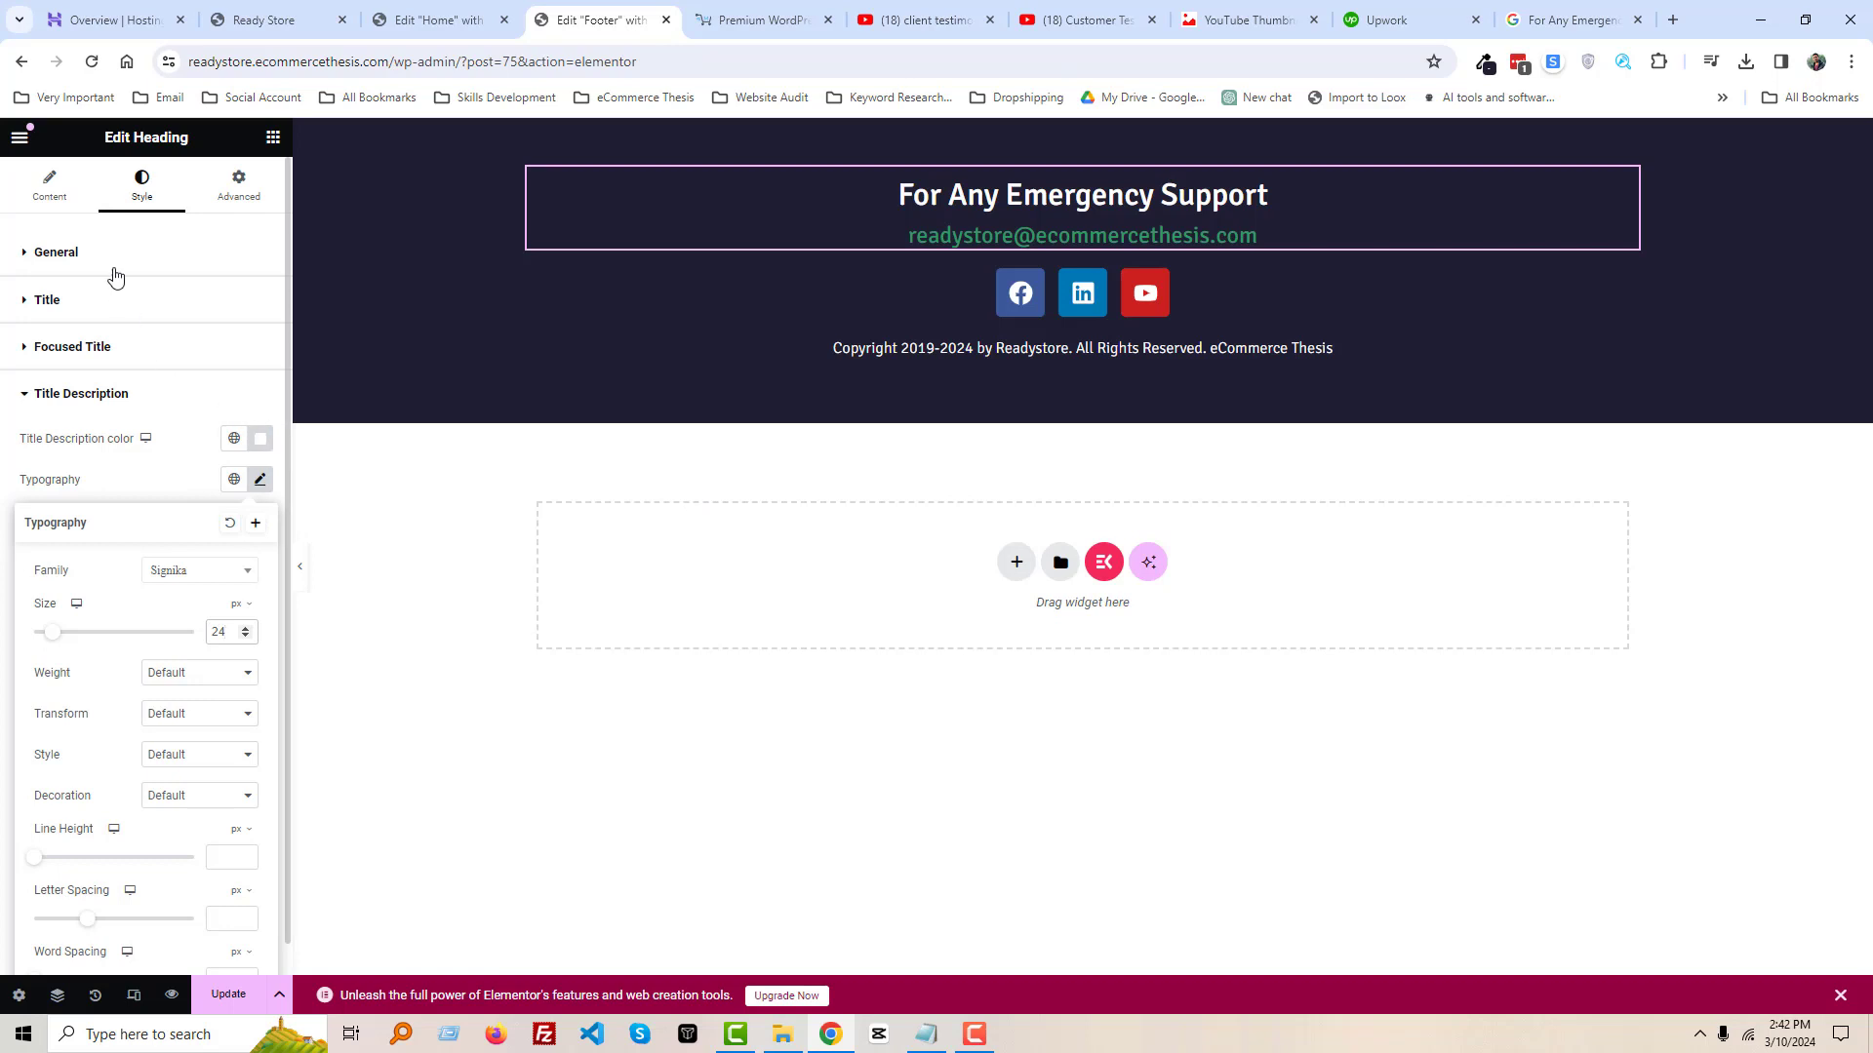
pyautogui.click(59, 202)
pyautogui.click(107, 661)
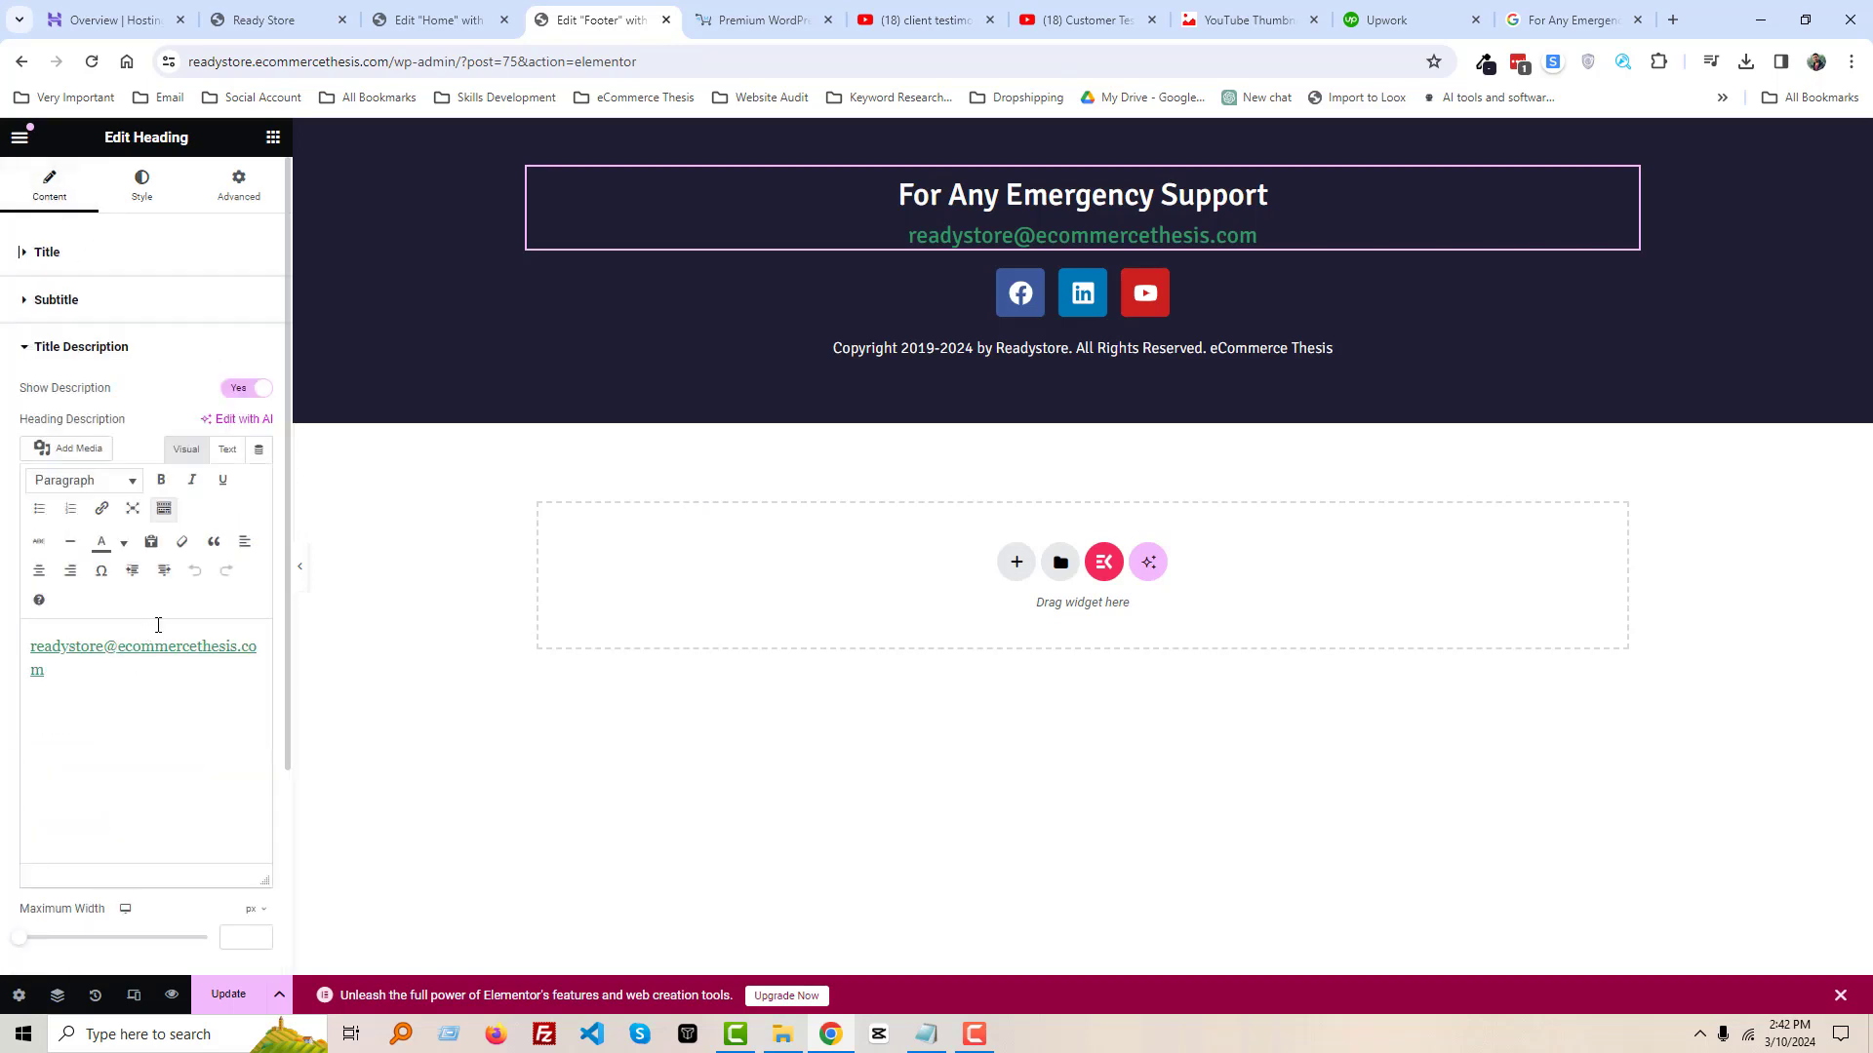
pyautogui.tripleClick(138, 660)
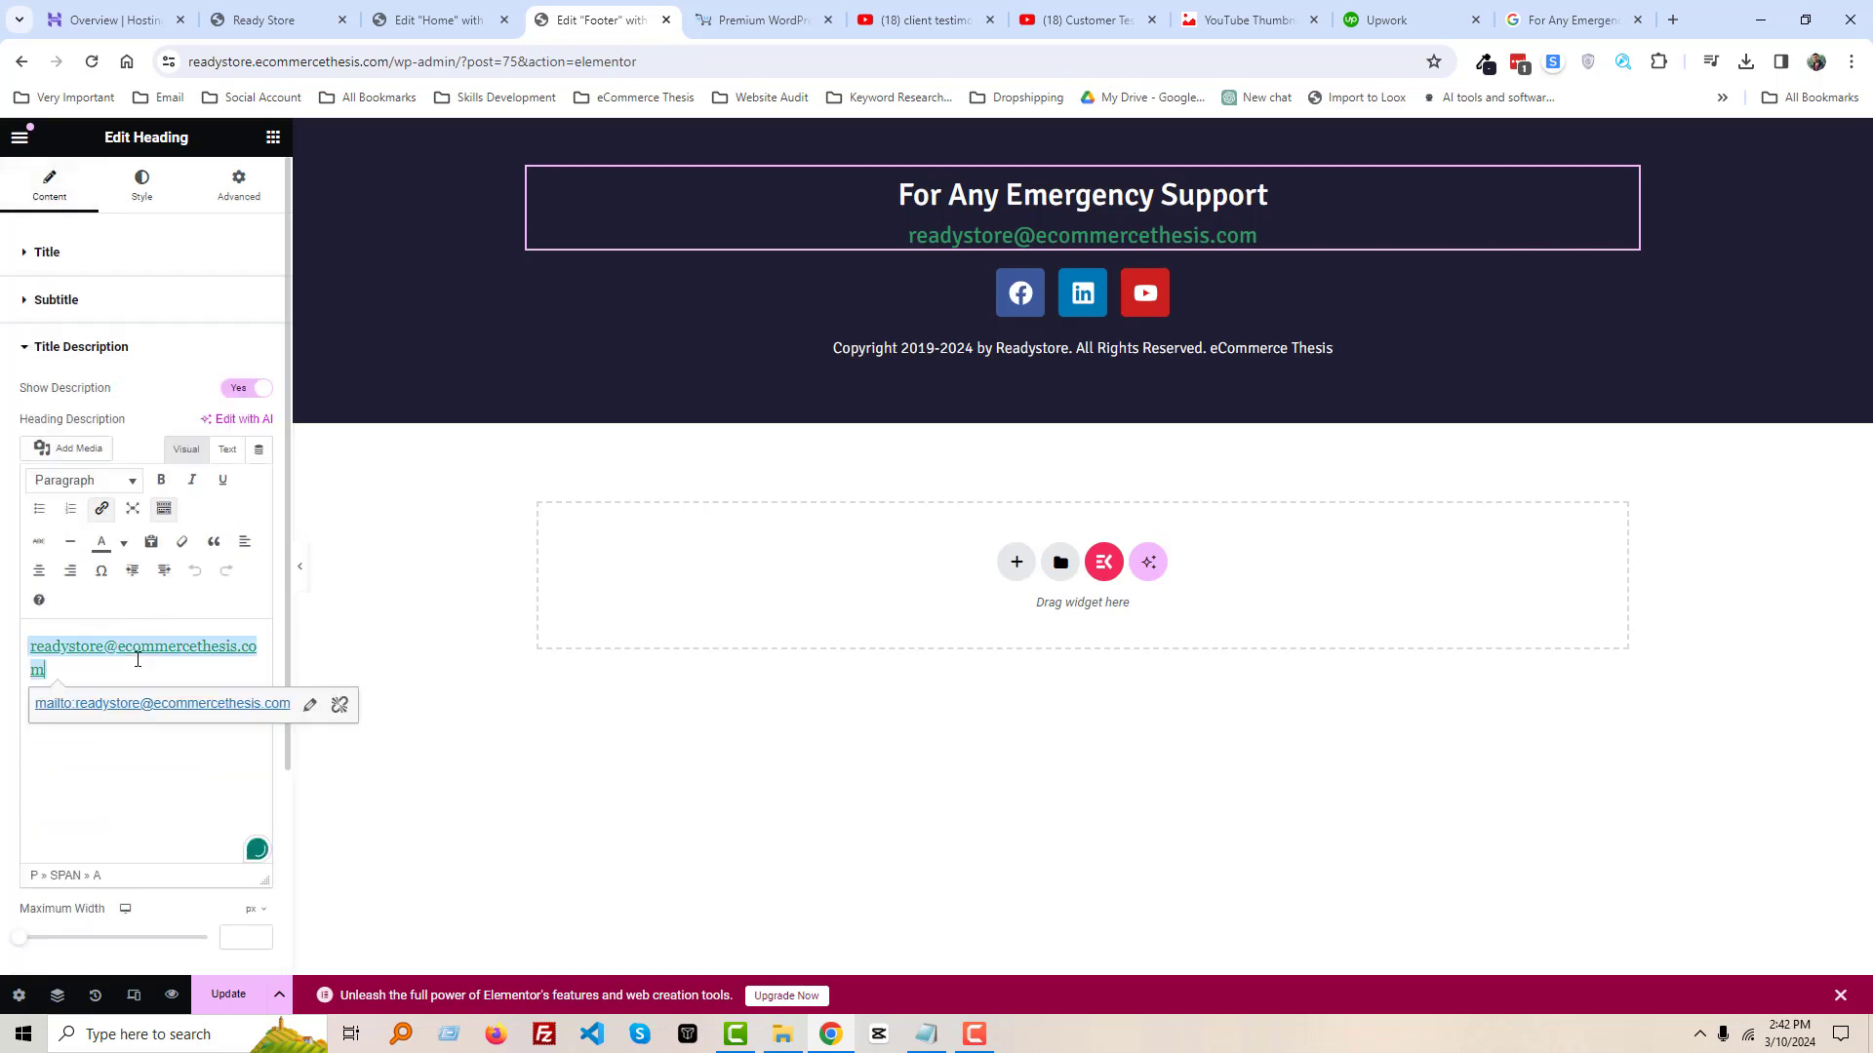
pyautogui.click(123, 544)
pyautogui.click(175, 651)
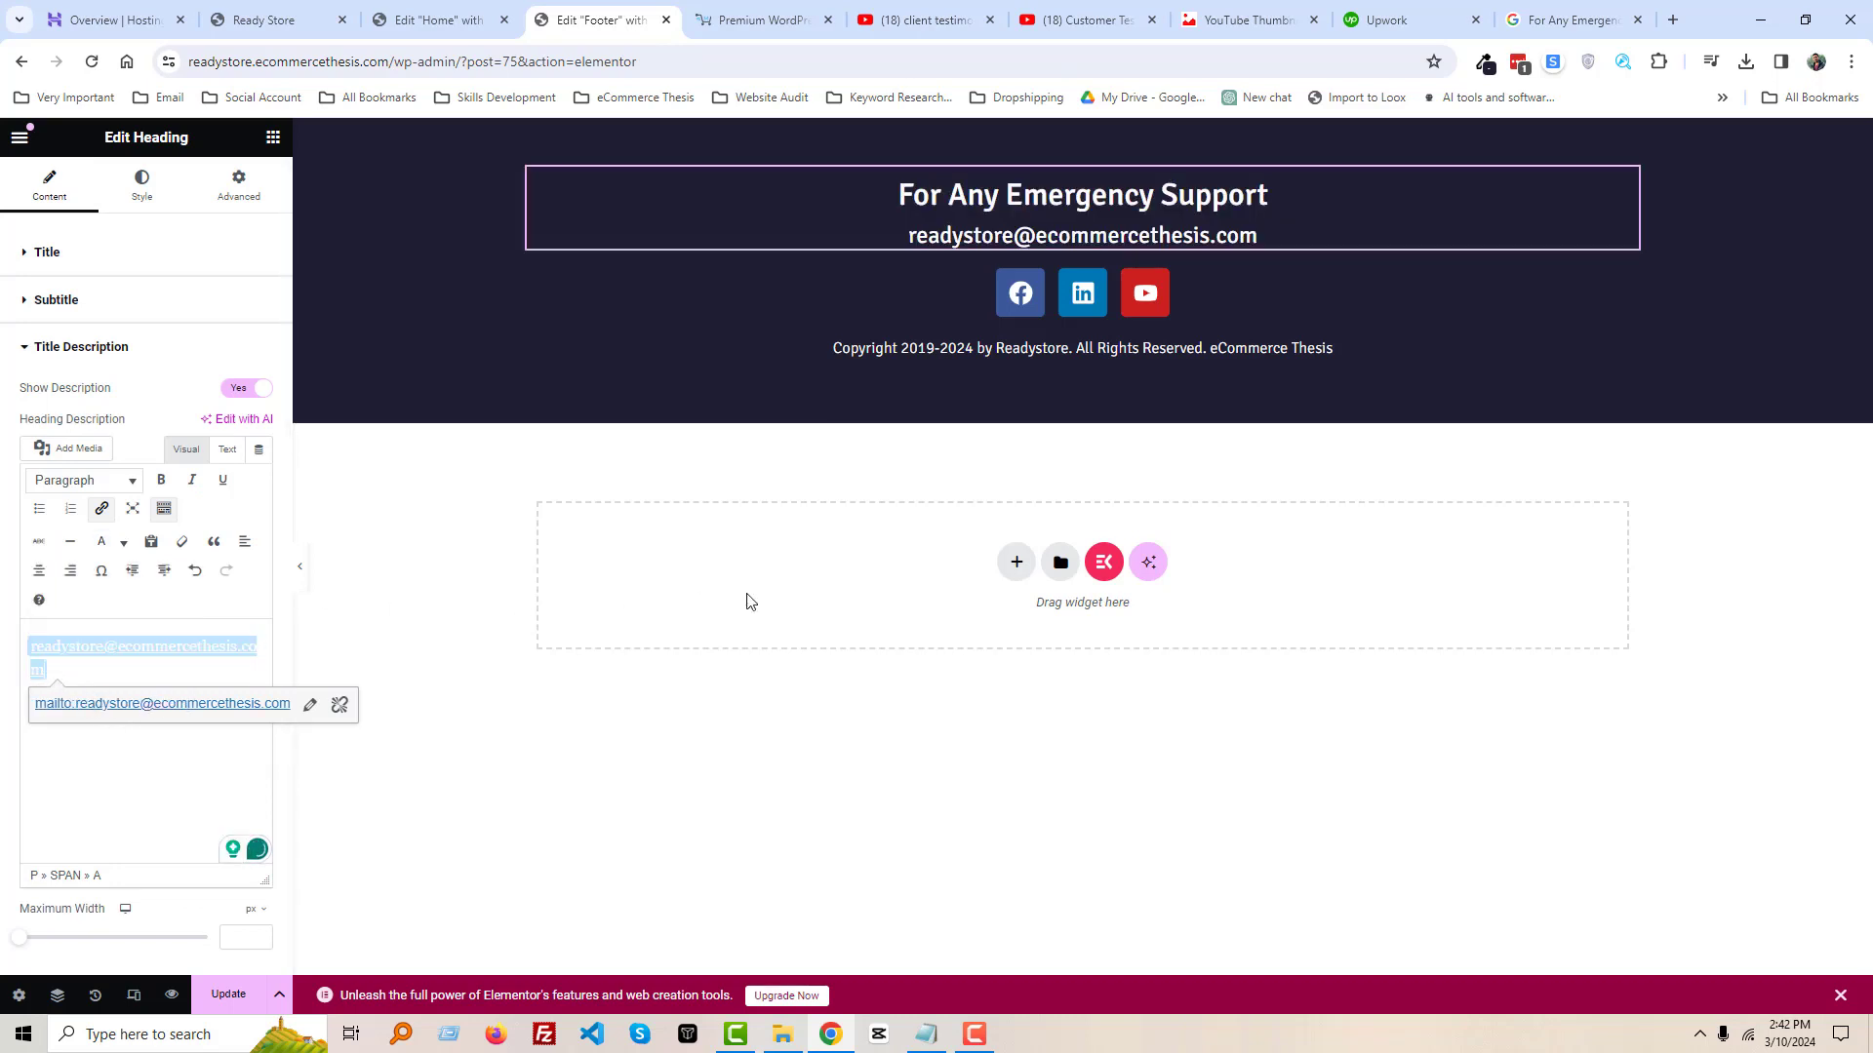
# Raise the heading title's line height to 59 px and save the footer
pyautogui.click(143, 185)
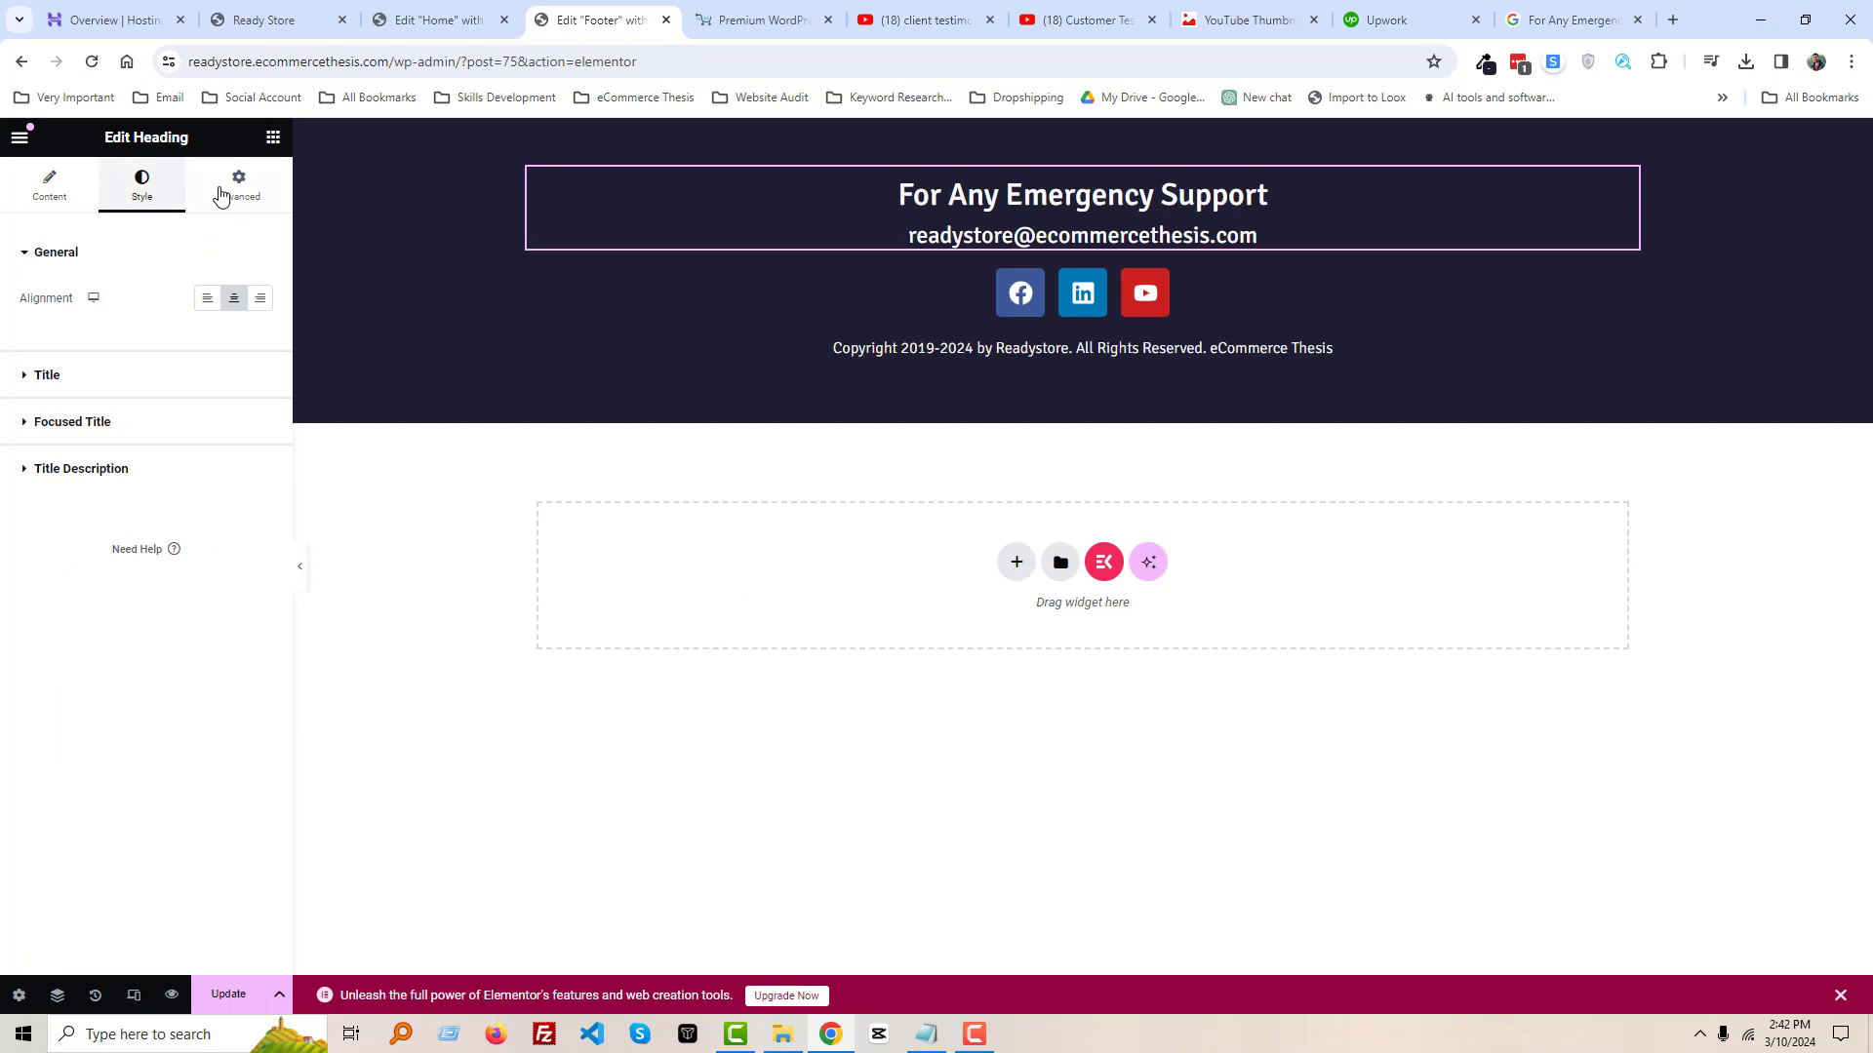
pyautogui.click(102, 384)
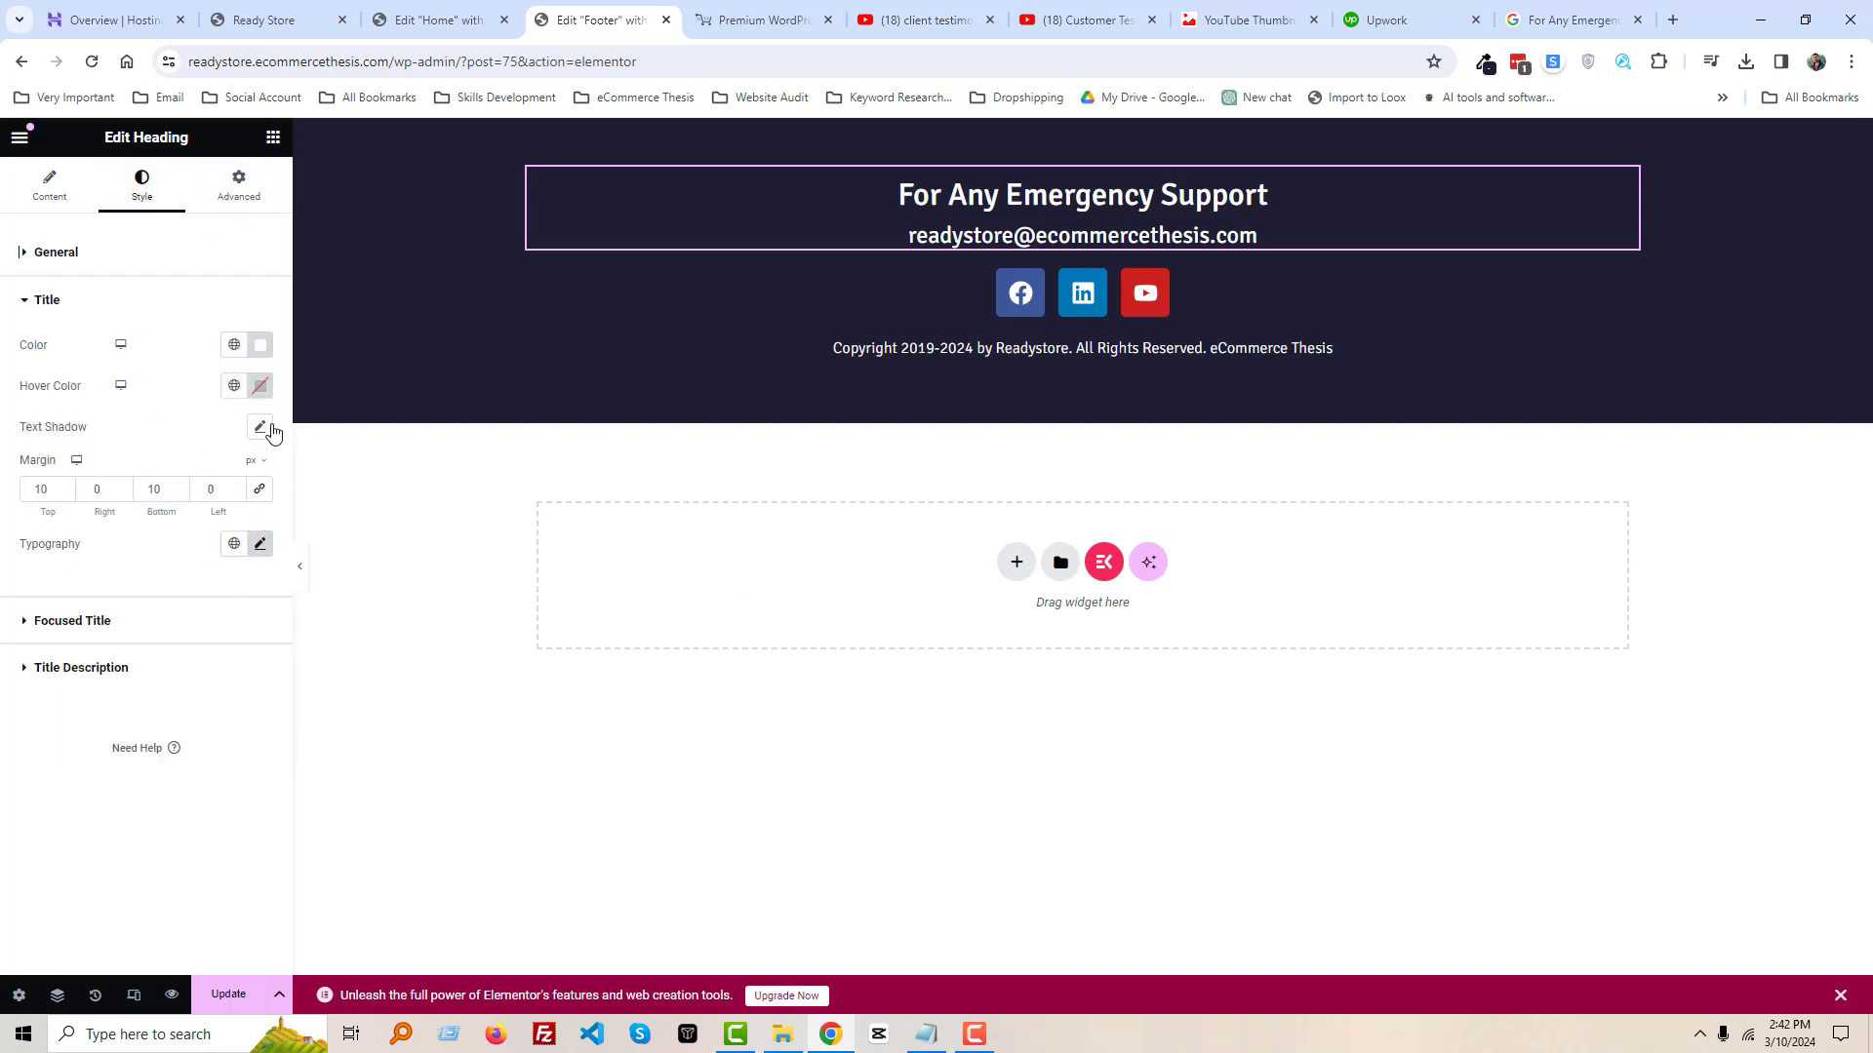
pyautogui.click(260, 546)
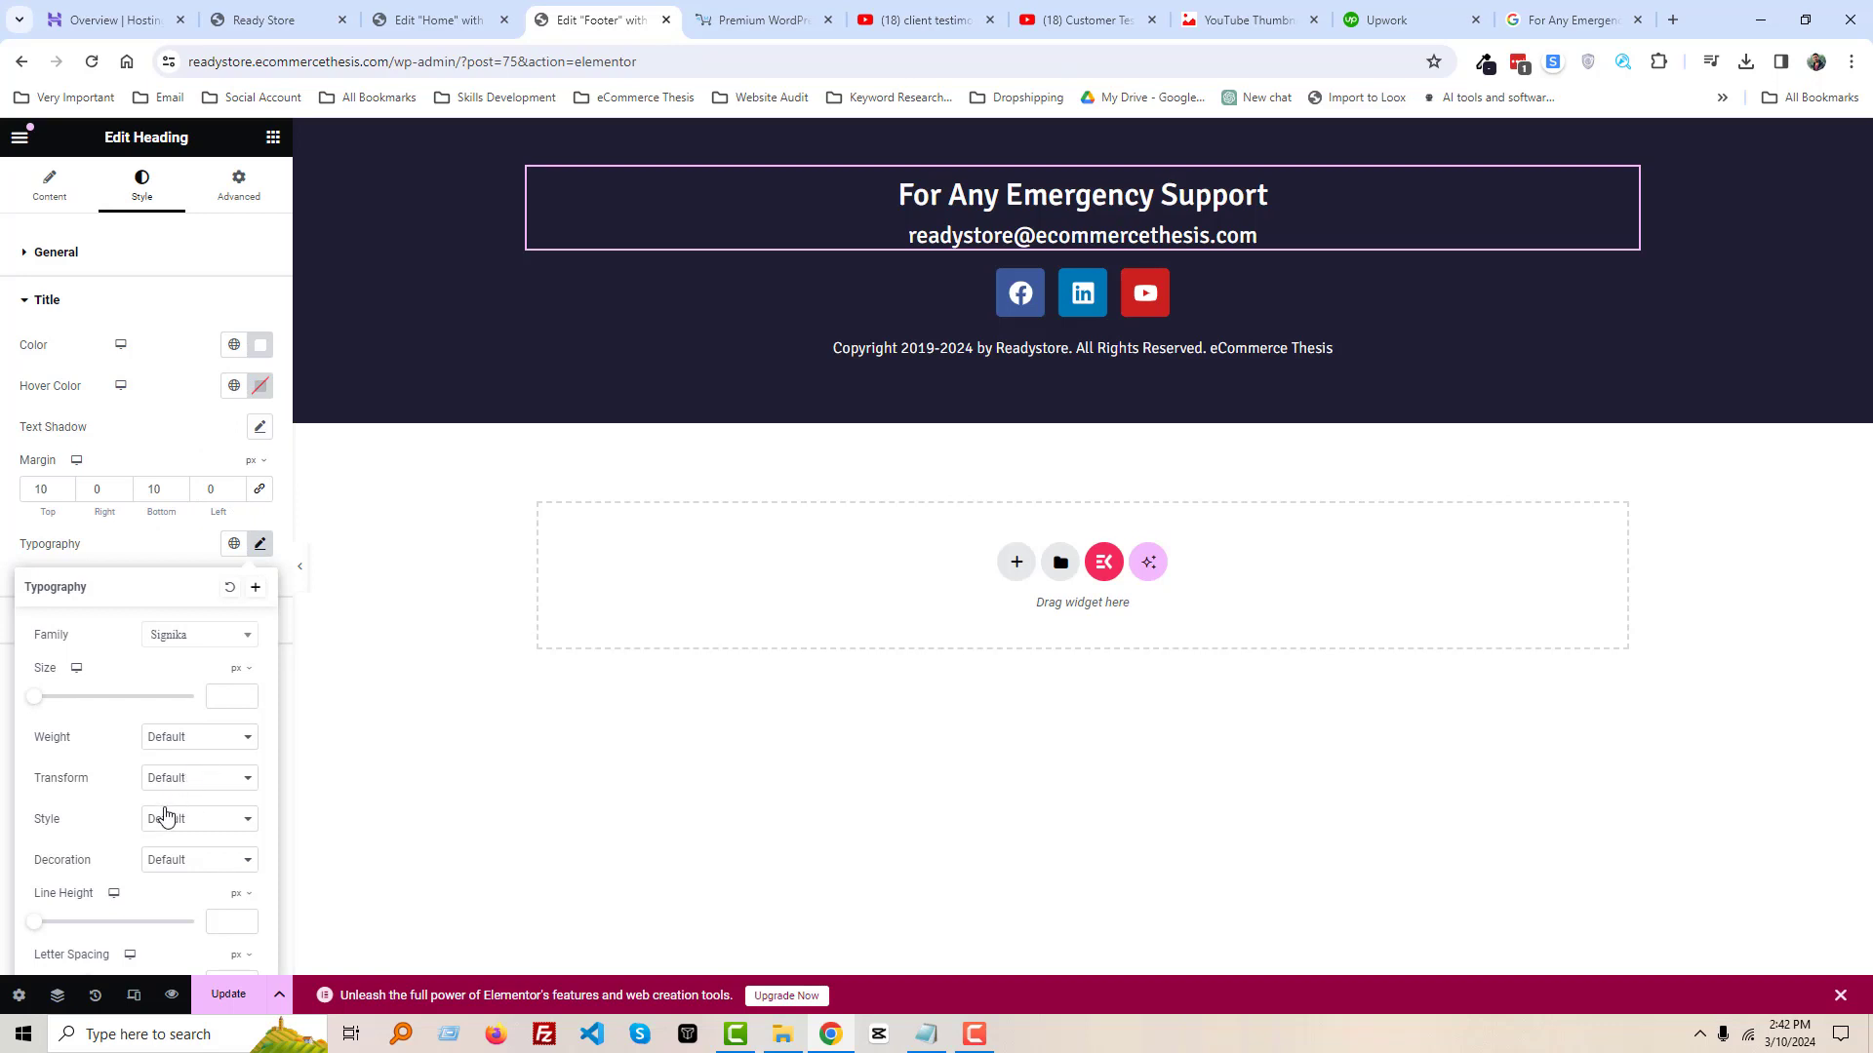
pyautogui.scroll(-1, 165, 820)
pyautogui.moveTo(35, 833); pyautogui.dragTo(127, 847)
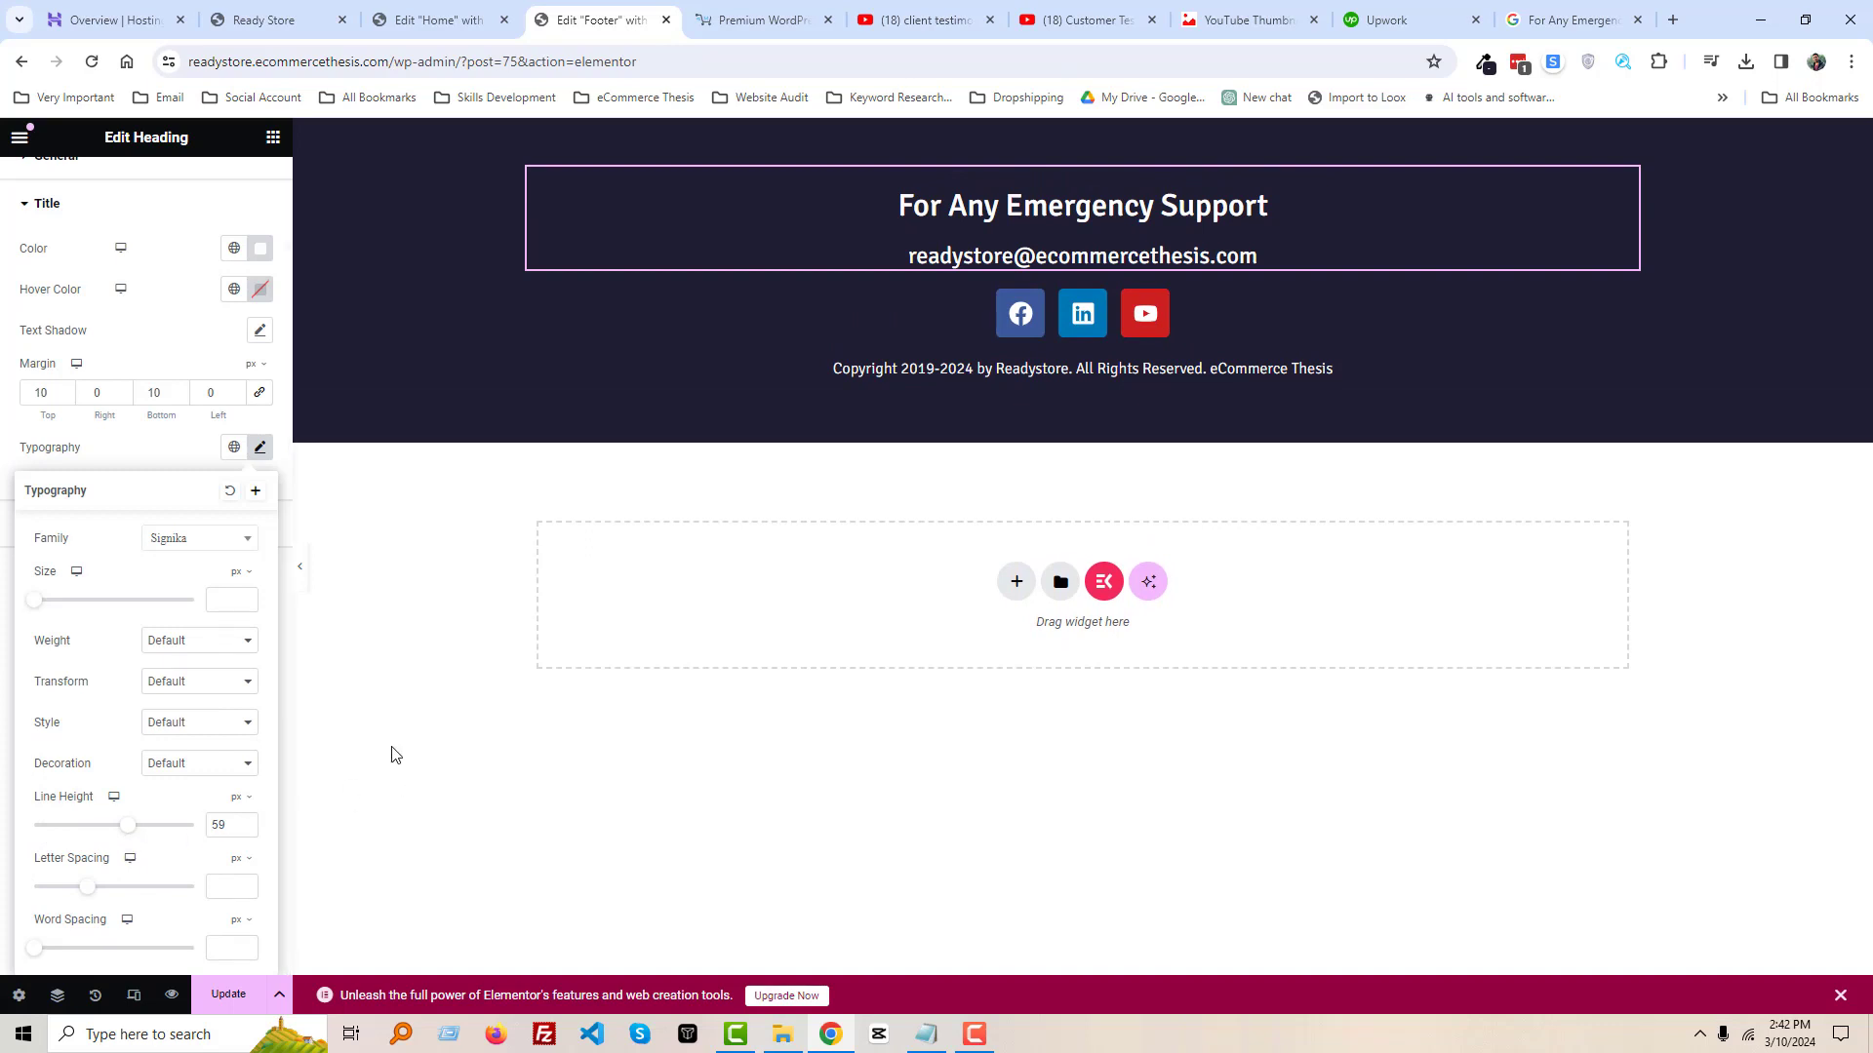
pyautogui.click(376, 687)
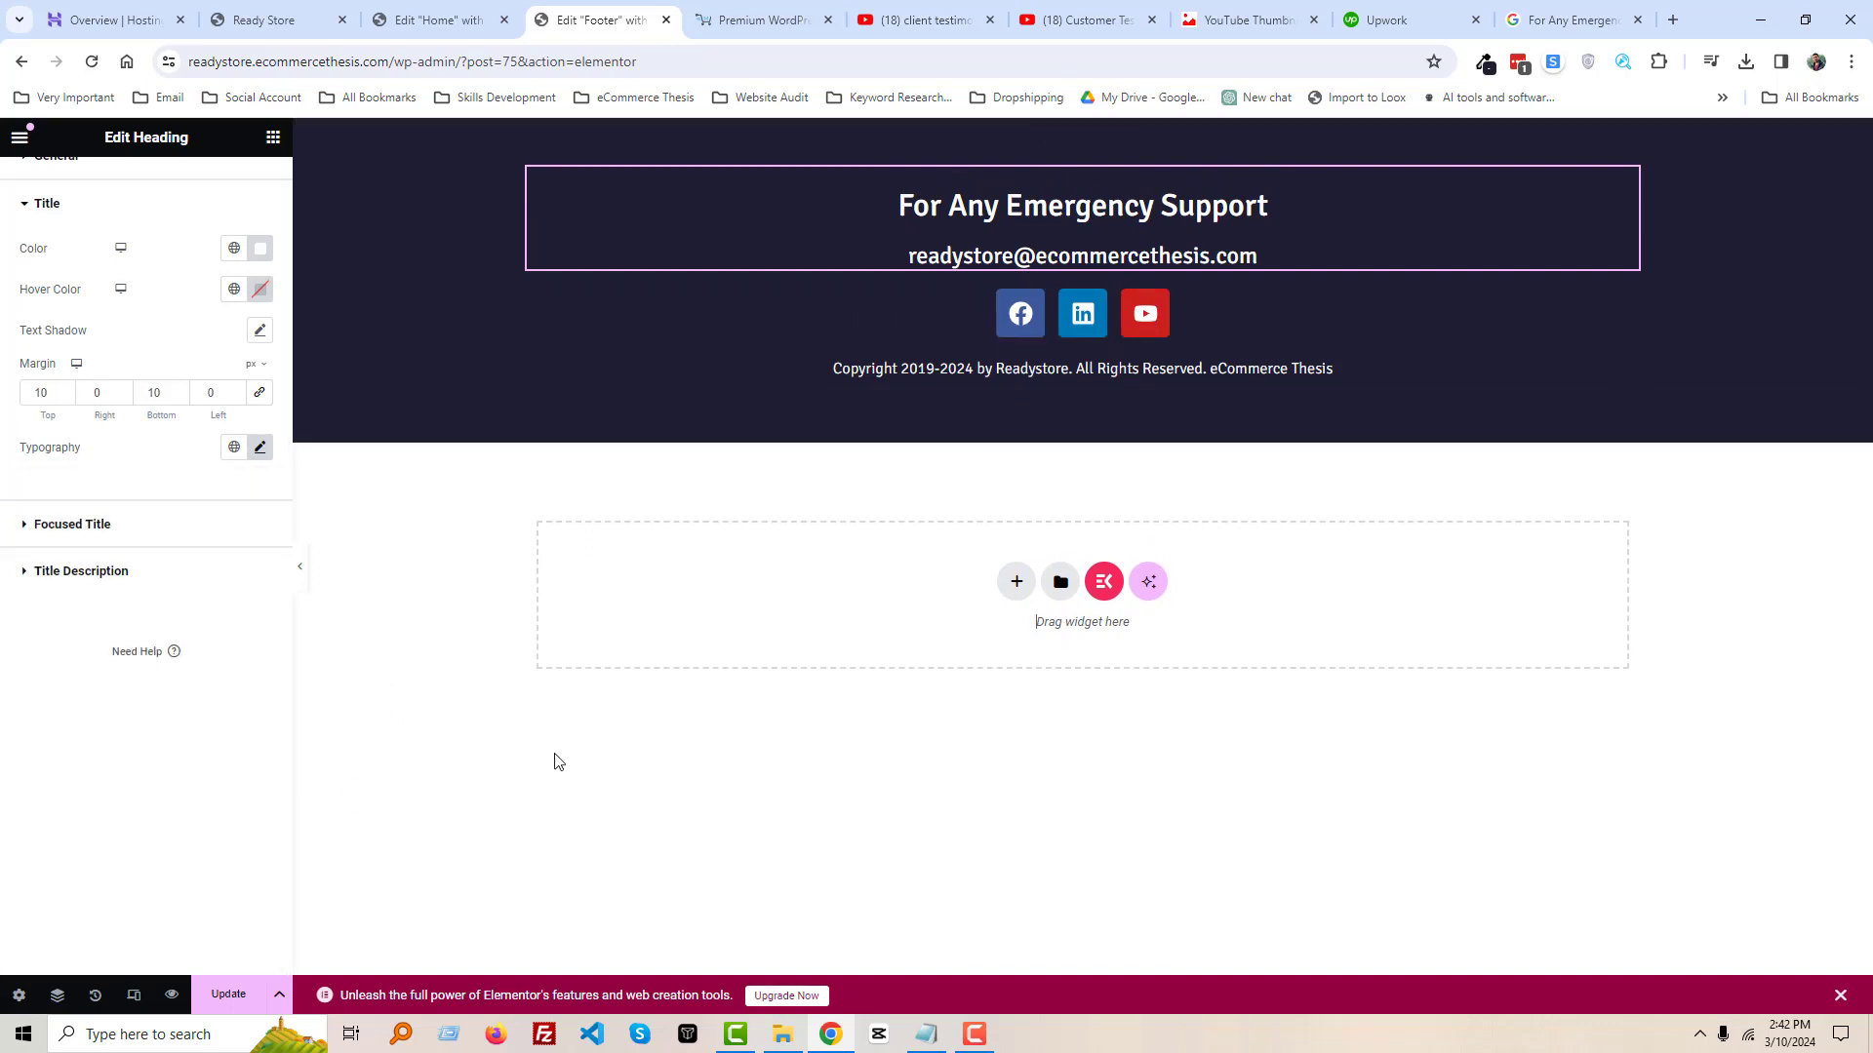
pyautogui.click(213, 994)
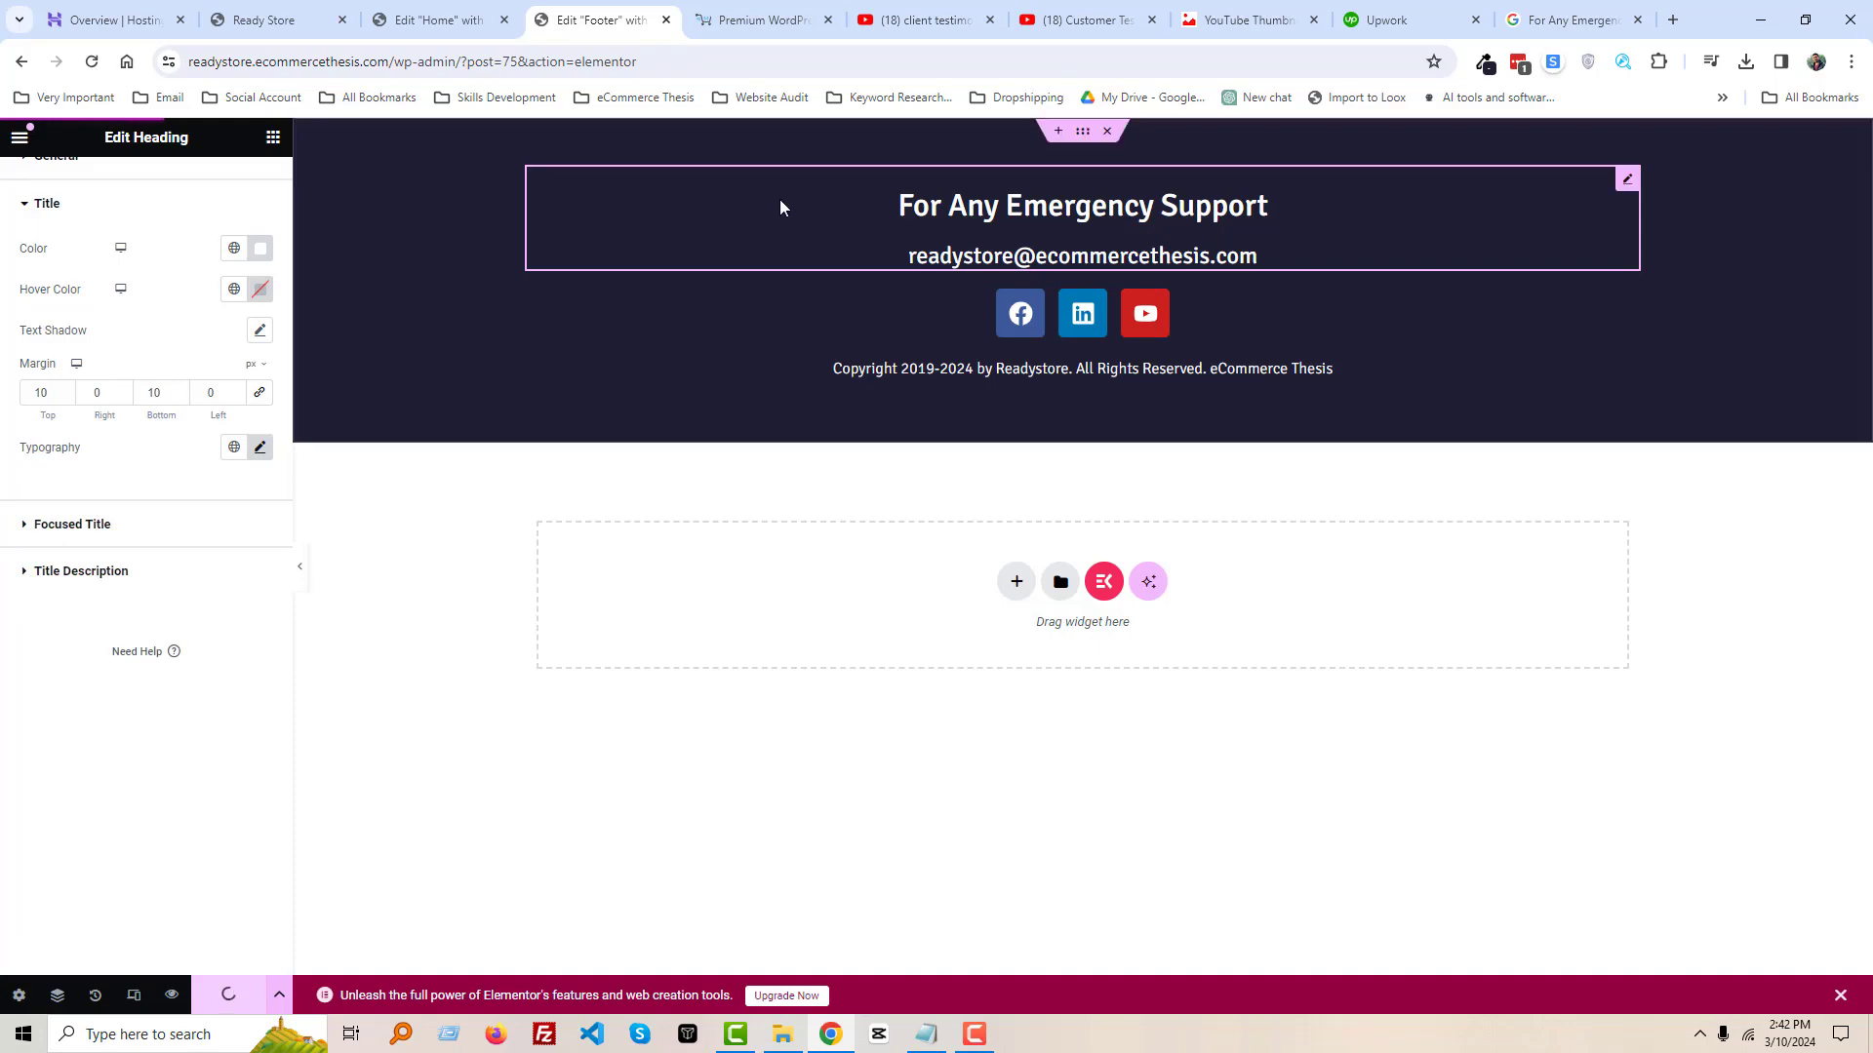
# Reload the live Ready Store homepage to view the new footer, then go back to editing
pyautogui.click(280, 21)
pyautogui.scroll(3, 695, 466)
pyautogui.scroll(5, 694, 460)
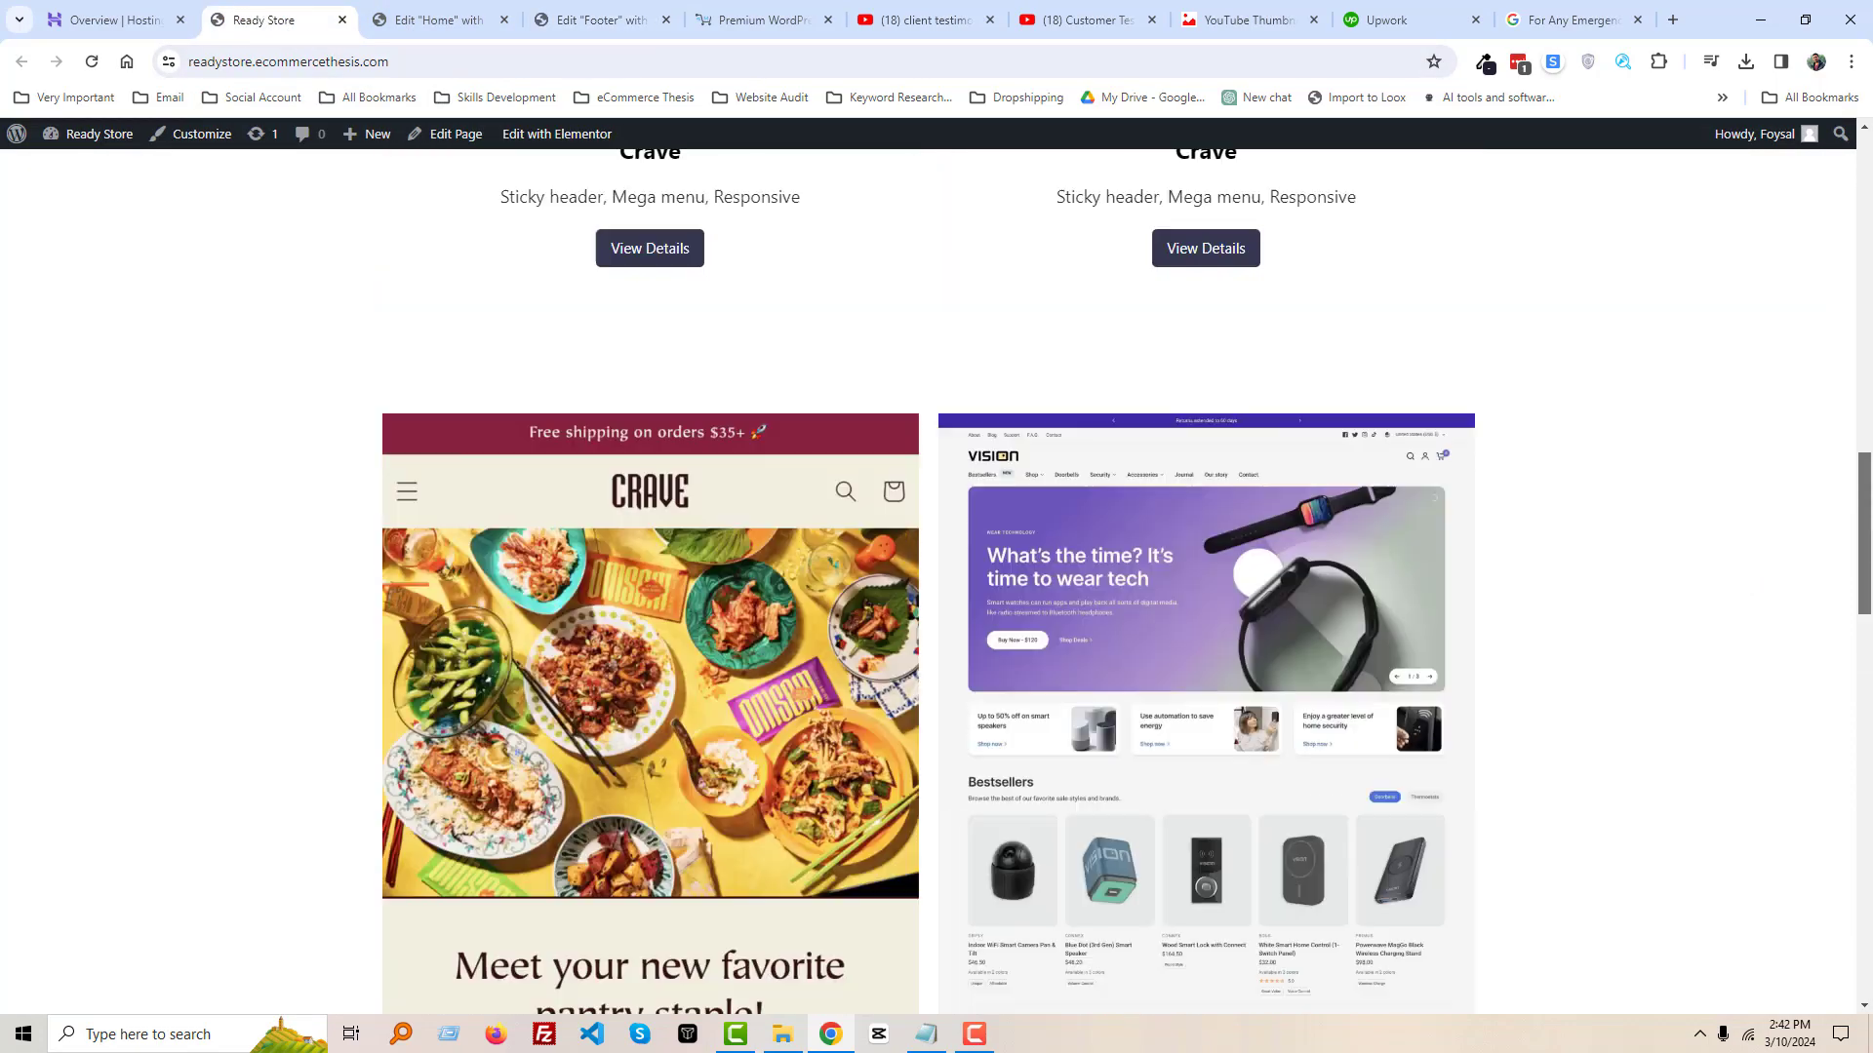
pyautogui.scroll(5, 937, 556)
pyautogui.rightClick(137, 269)
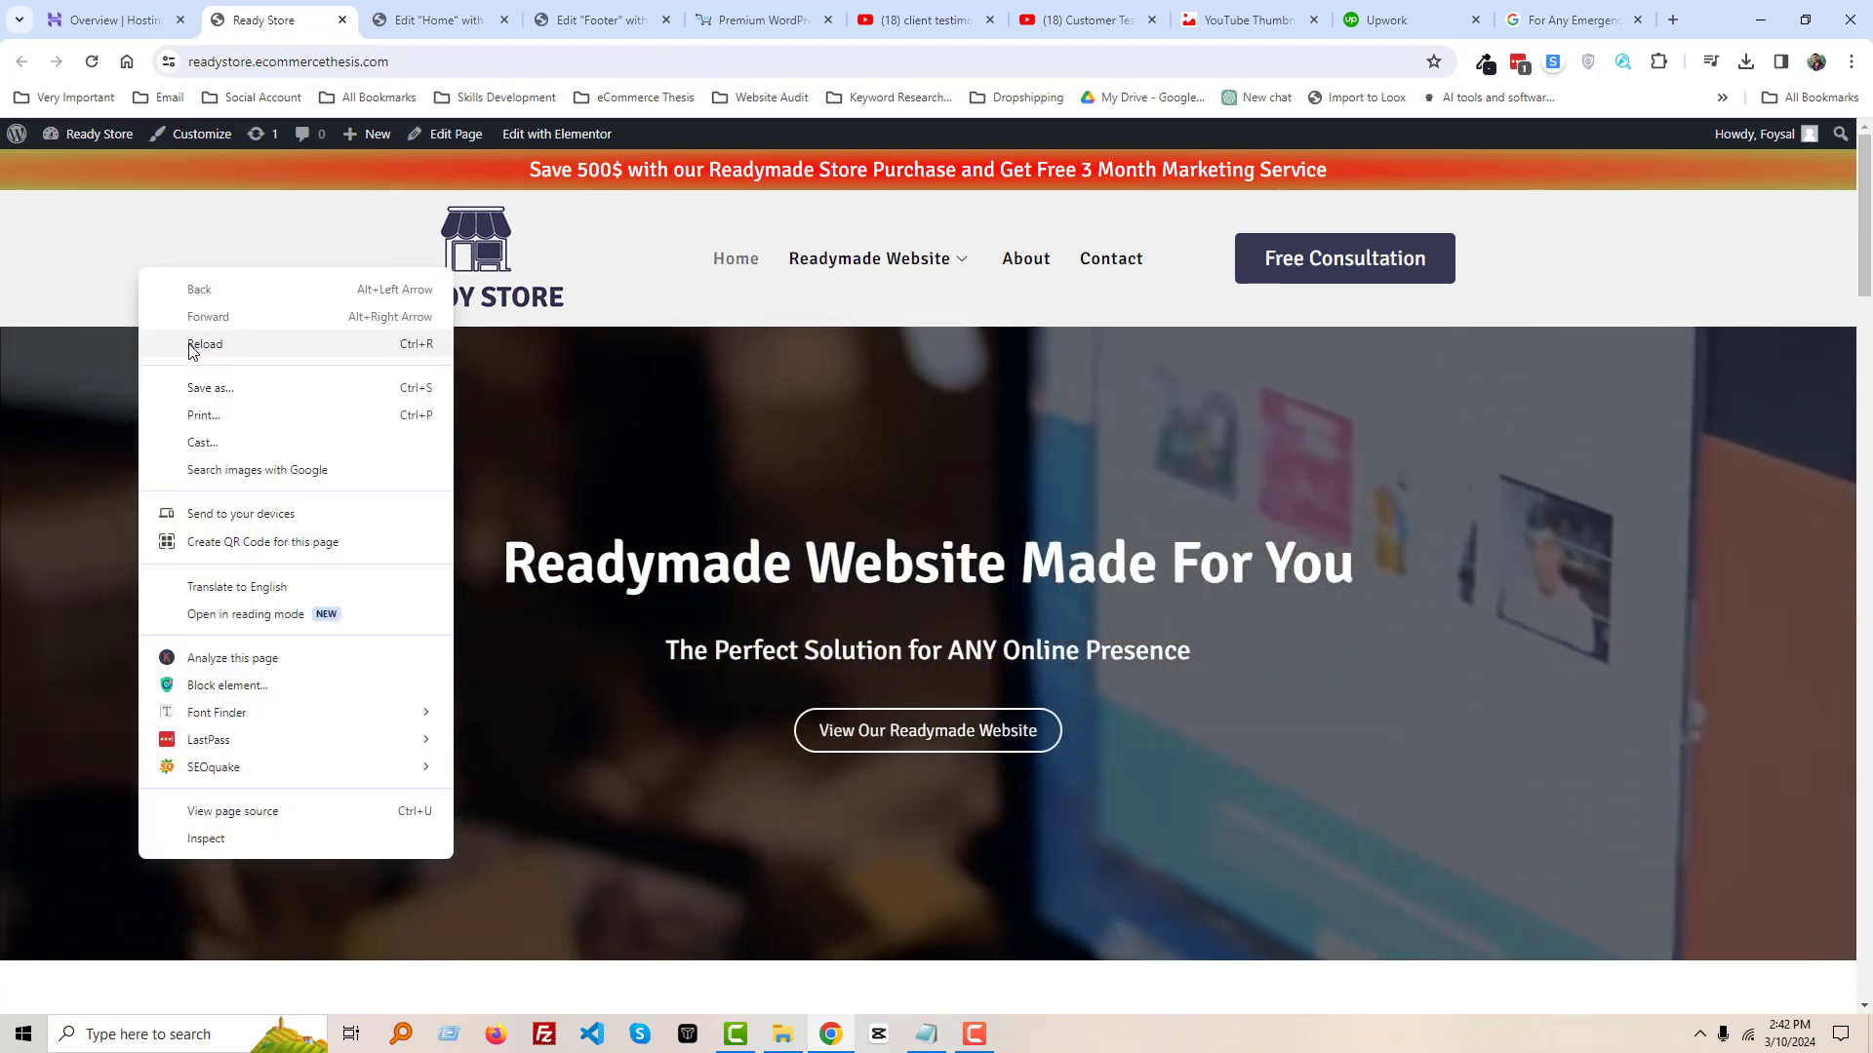
pyautogui.click(202, 344)
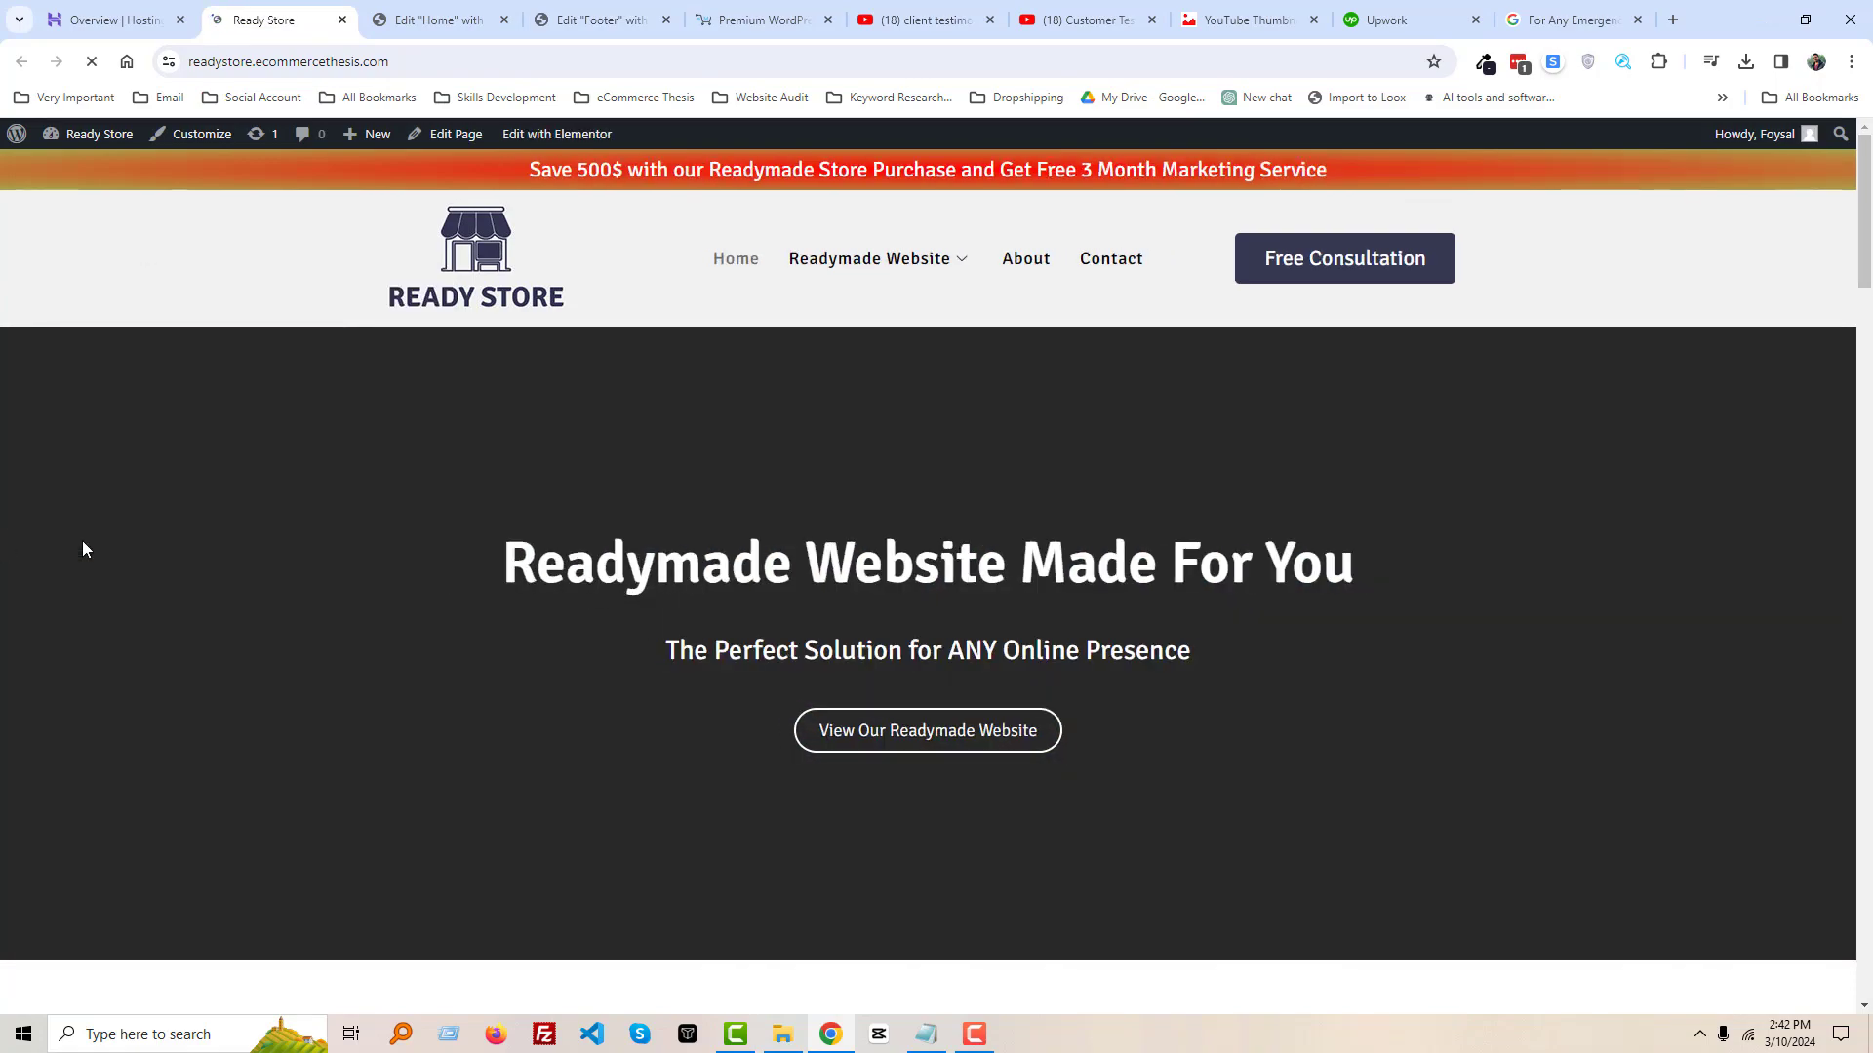
pyautogui.scroll(-10, 938, 585)
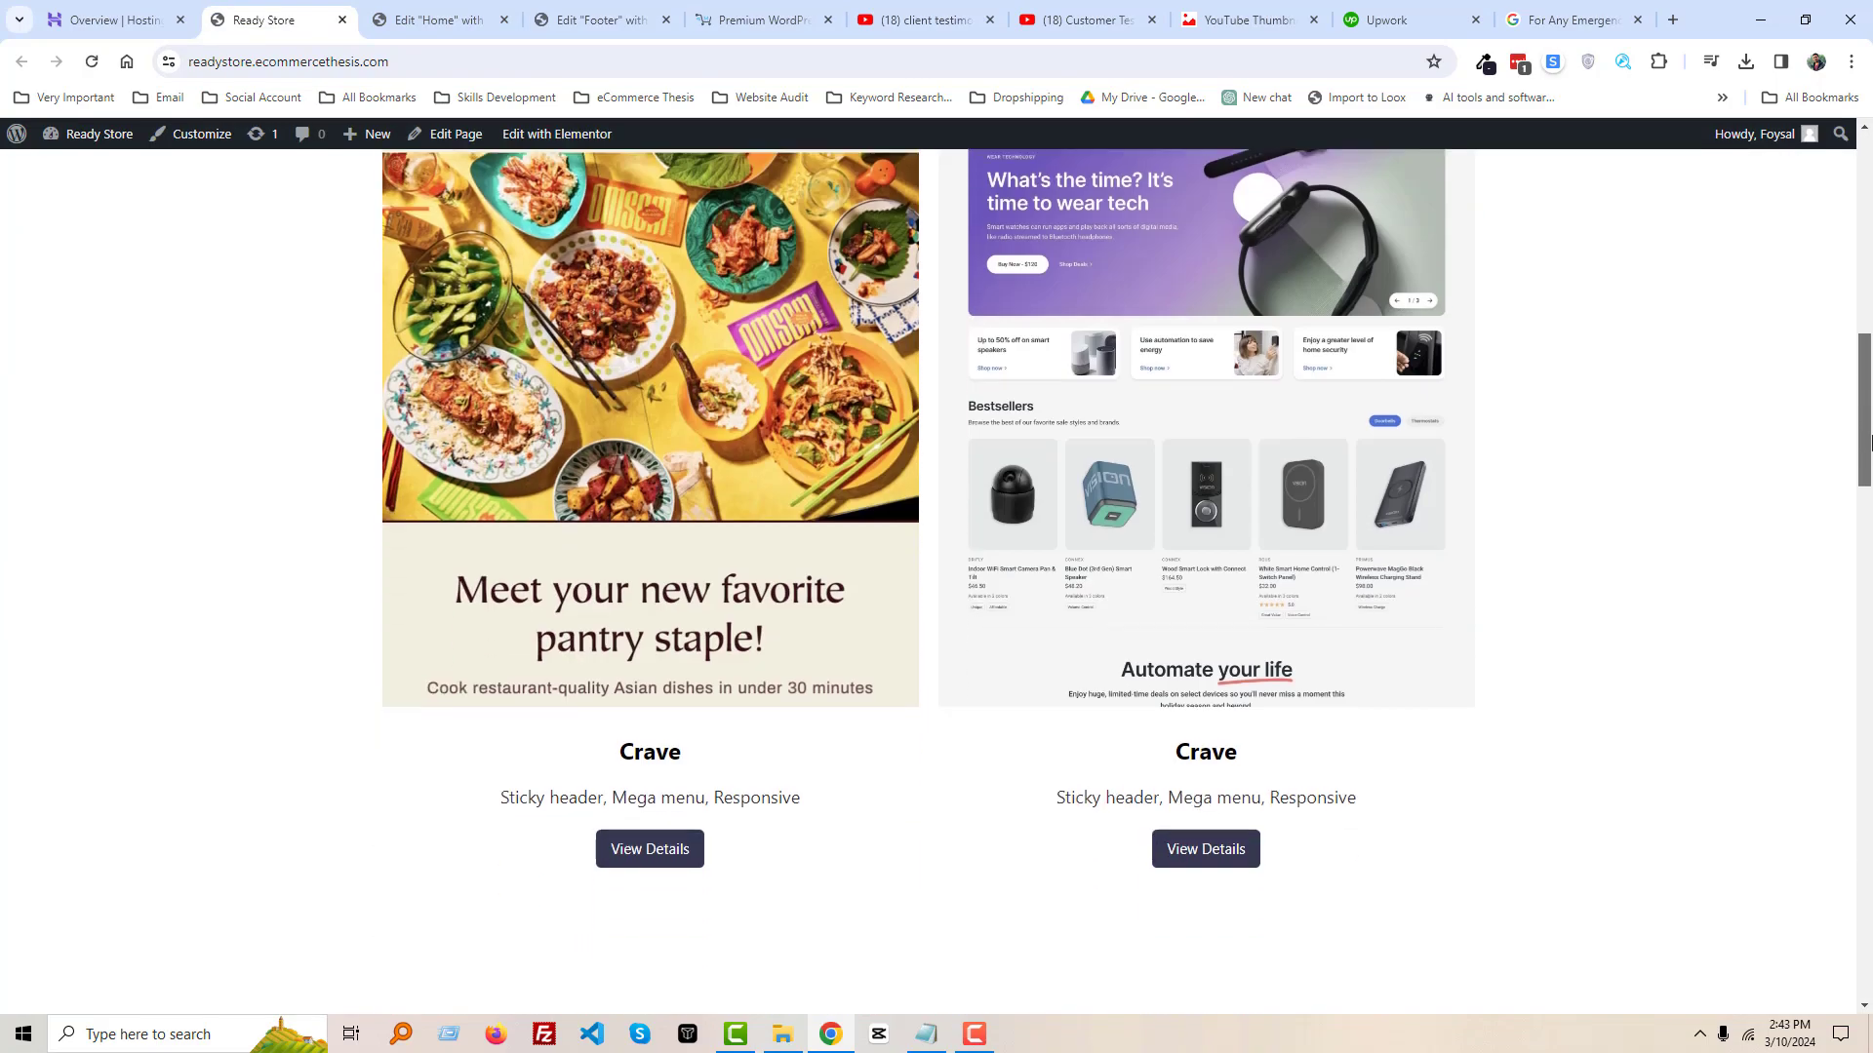
pyautogui.scroll(10, 936, 585)
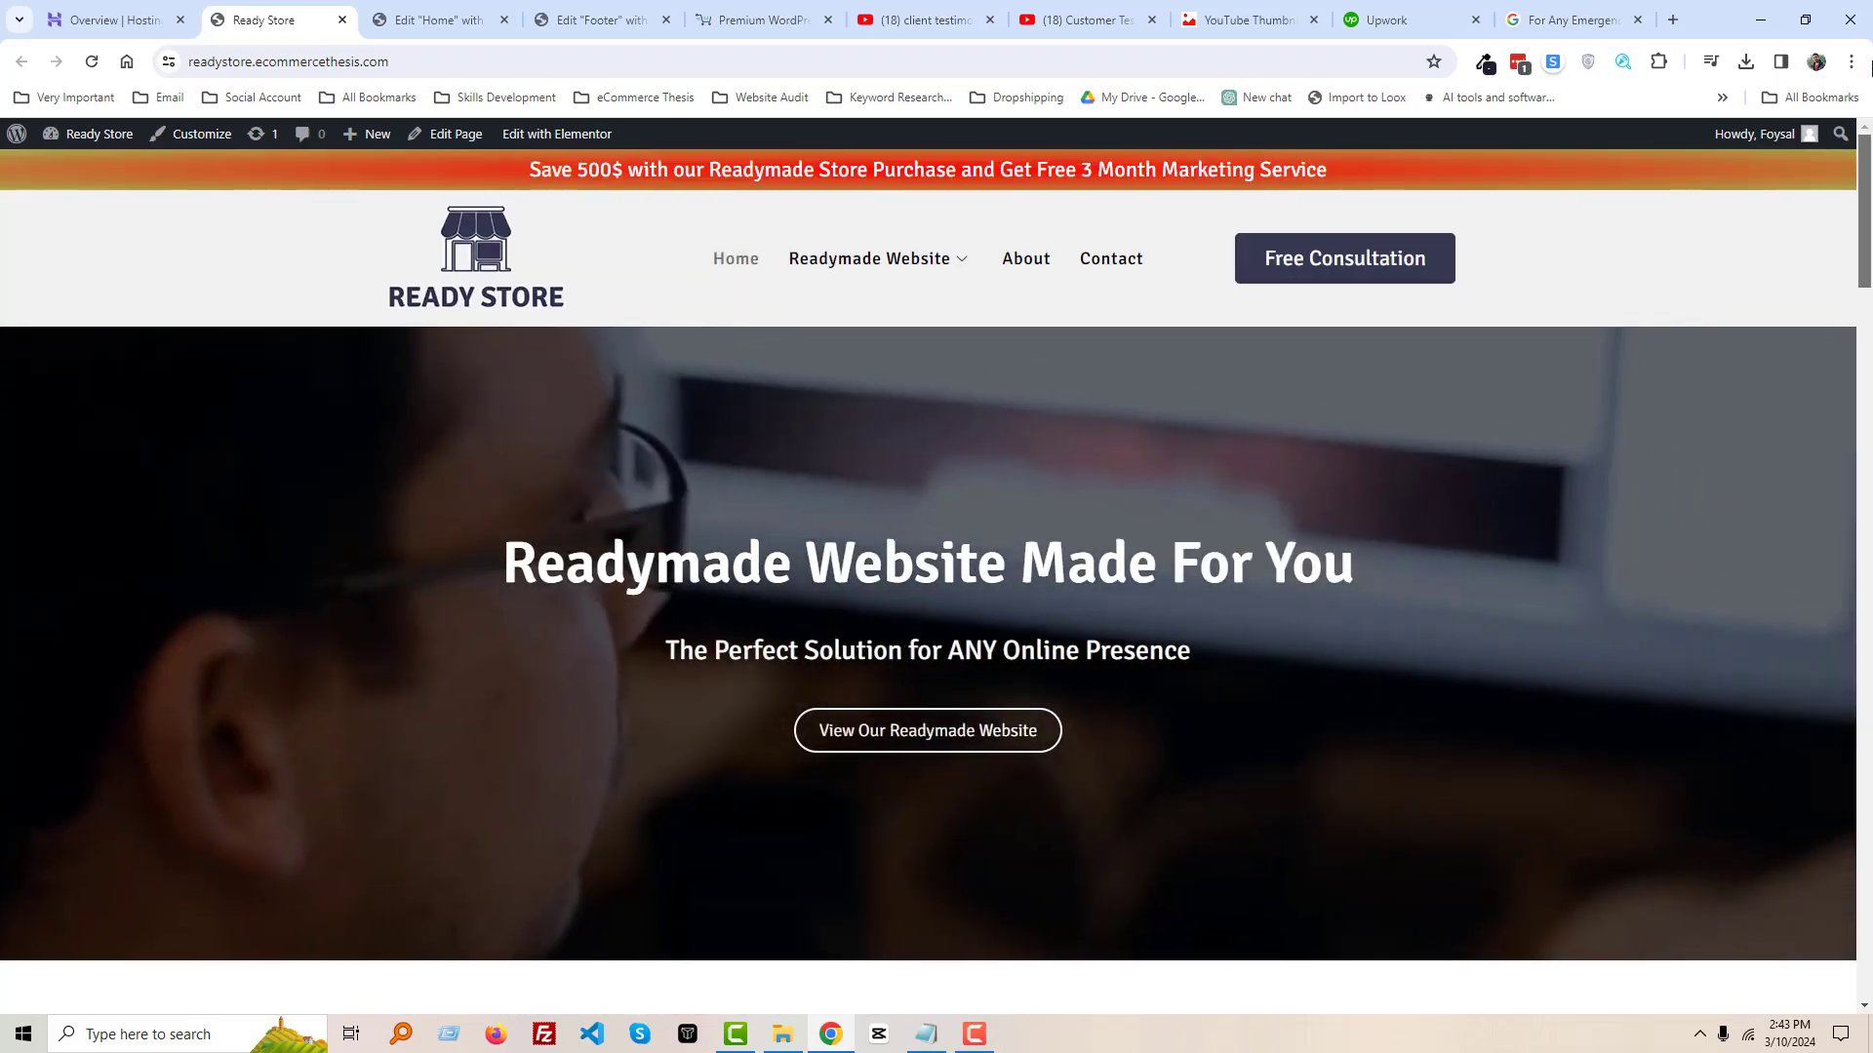
pyautogui.scroll(-2, 1868, 300)
pyautogui.moveTo(1869, 299); pyautogui.dragTo(1867, 1007)
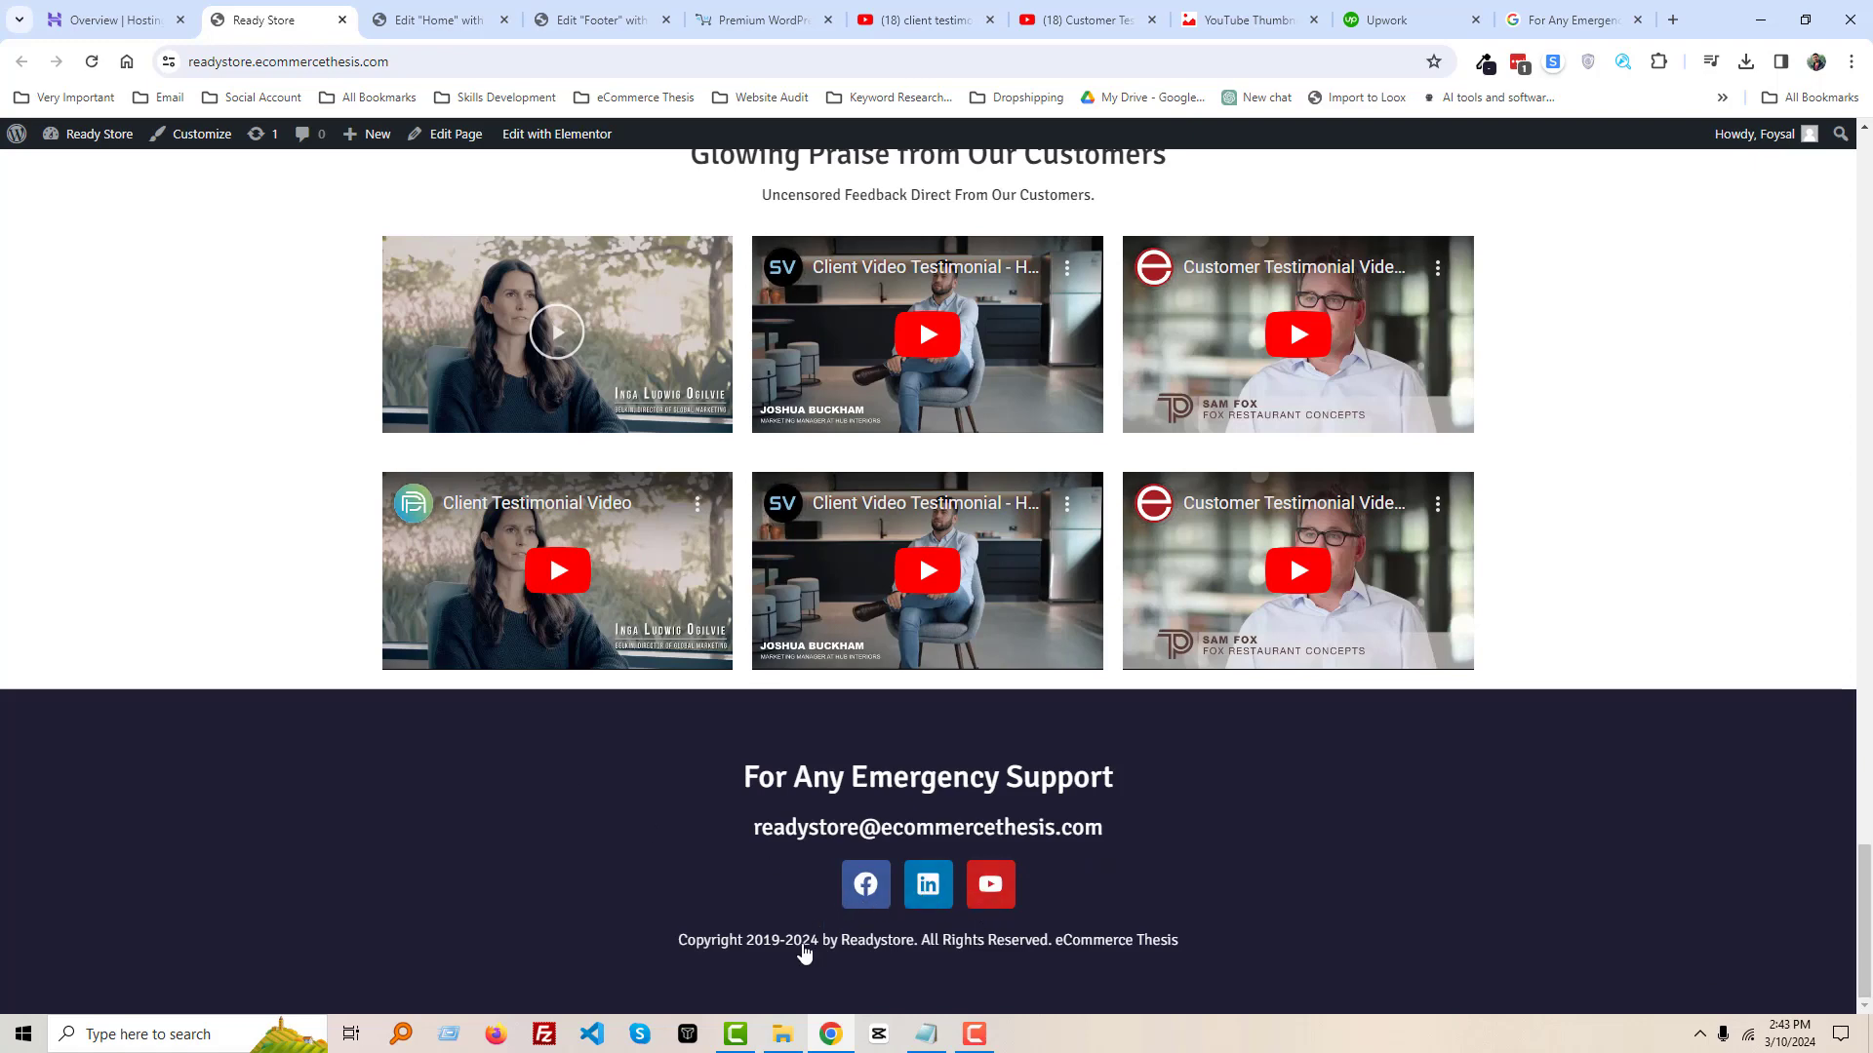
pyautogui.click(595, 14)
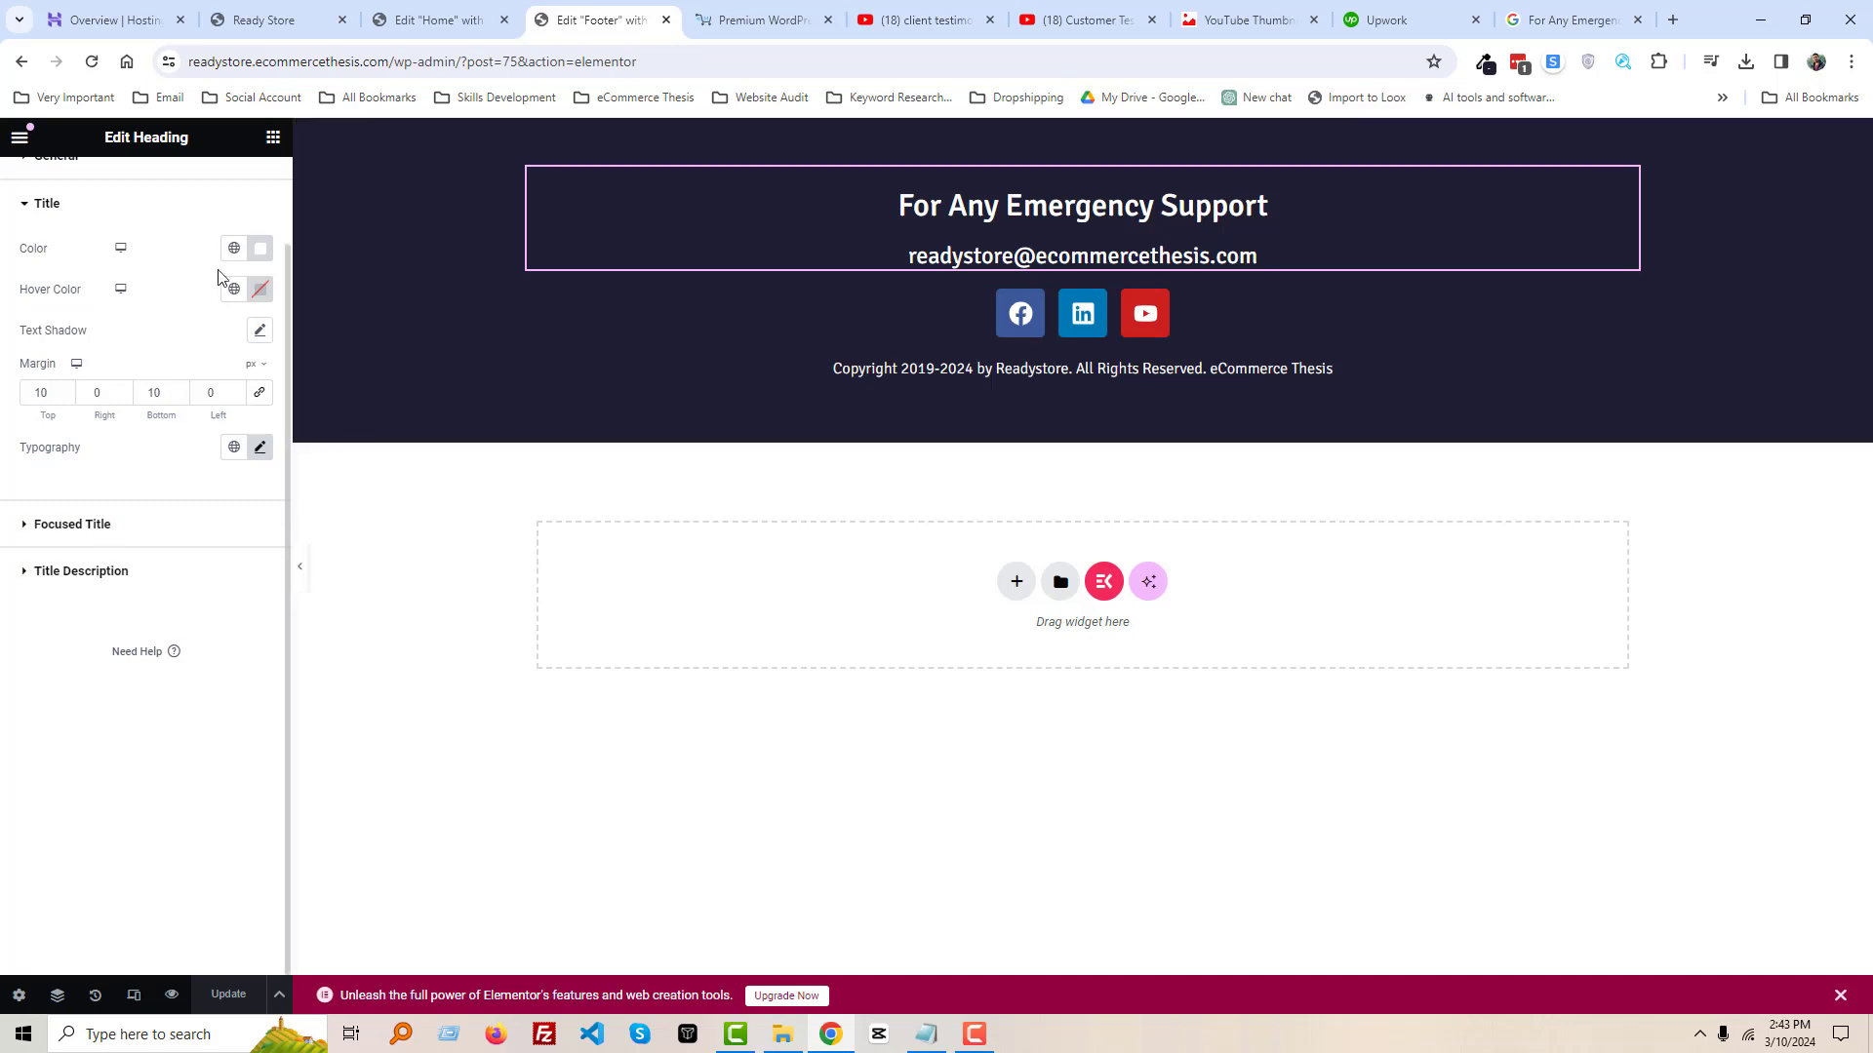
pyautogui.scroll(2, 256, 463)
# Set the footer container's bottom padding to 20 px, update the footer, and view the live Ready Store site
pyautogui.click(239, 186)
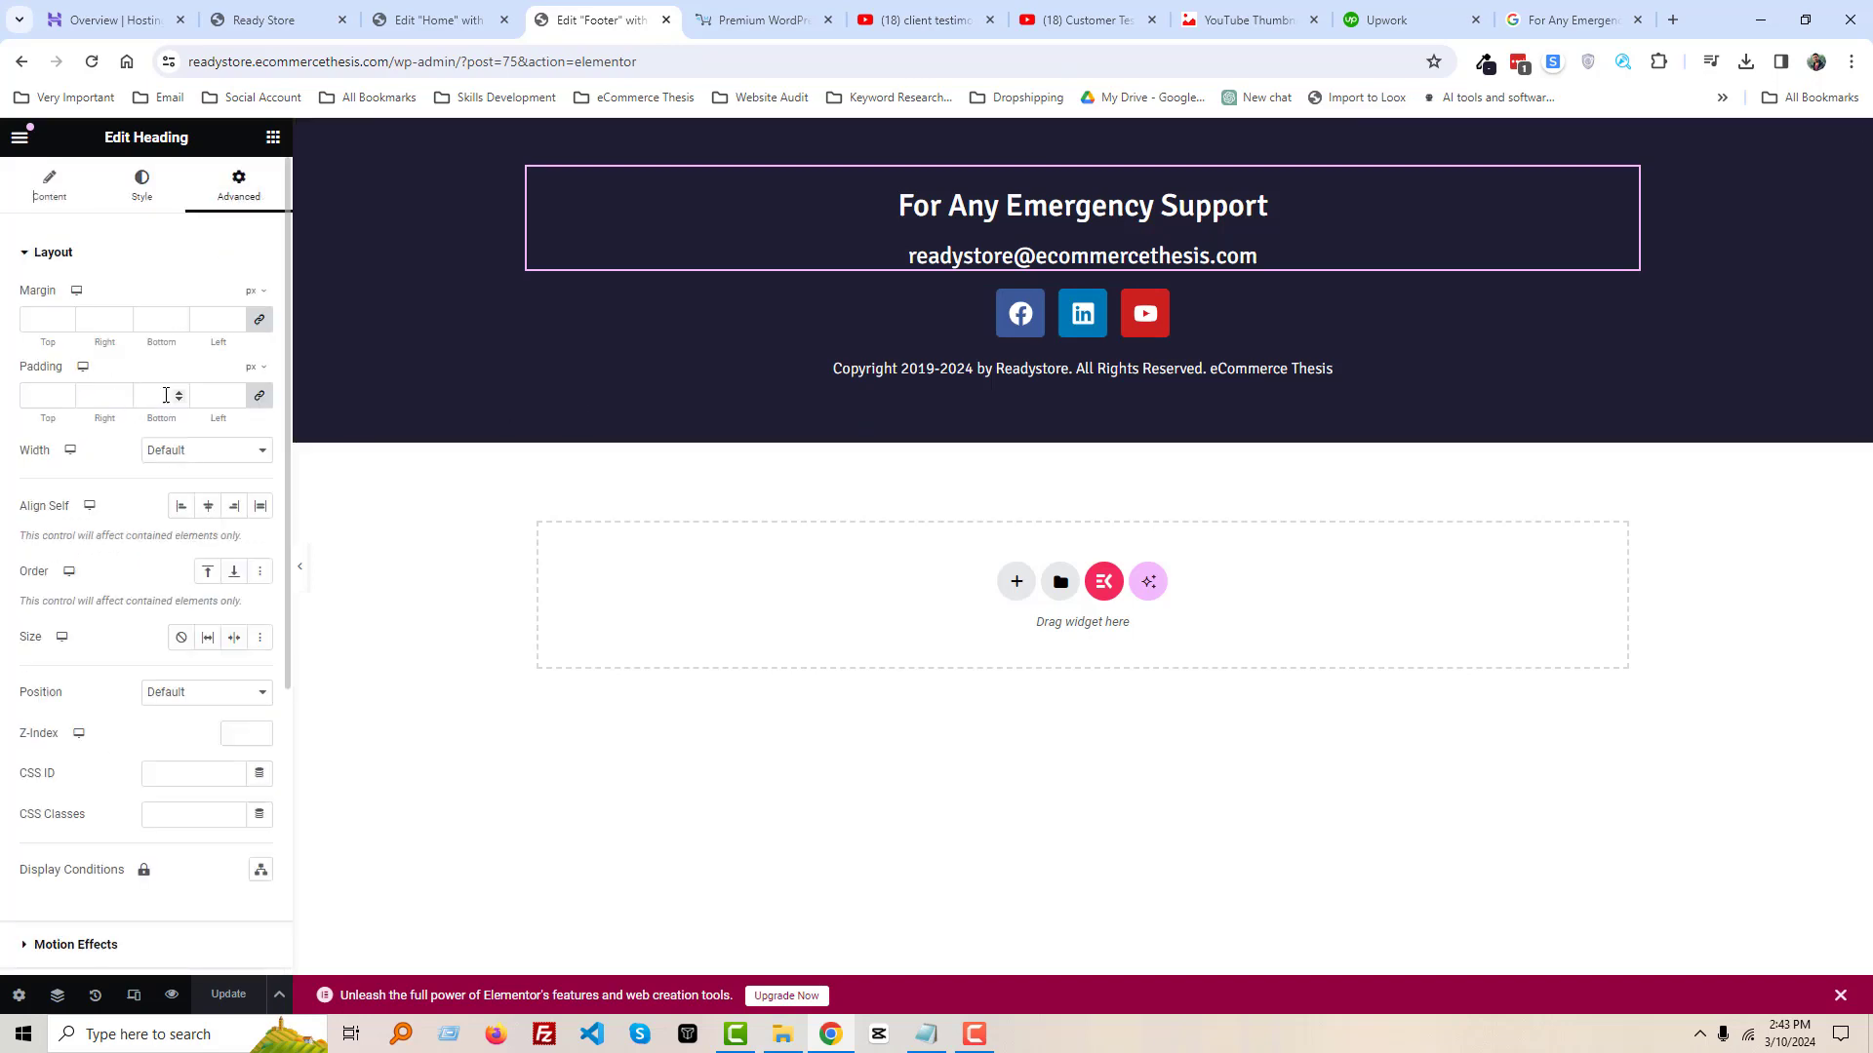
pyautogui.click(140, 187)
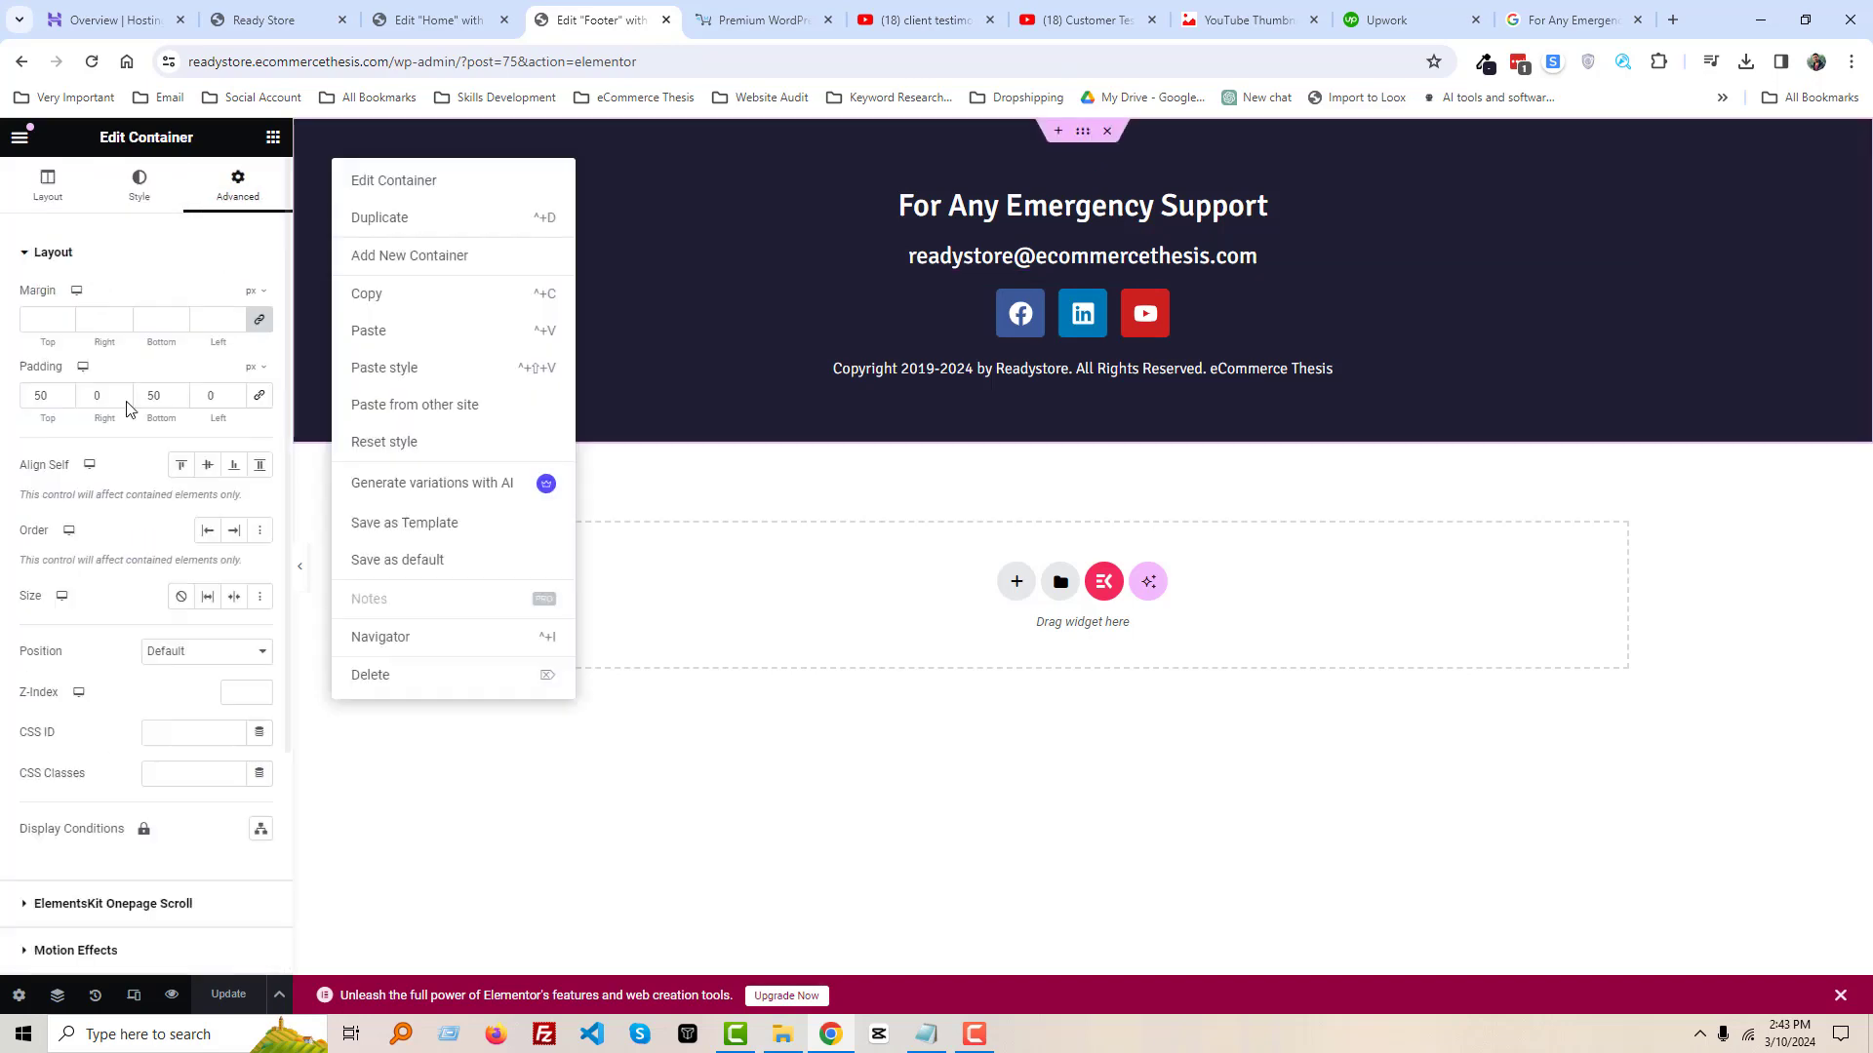
pyautogui.click(157, 395)
pyautogui.write('0')
pyautogui.write('2')
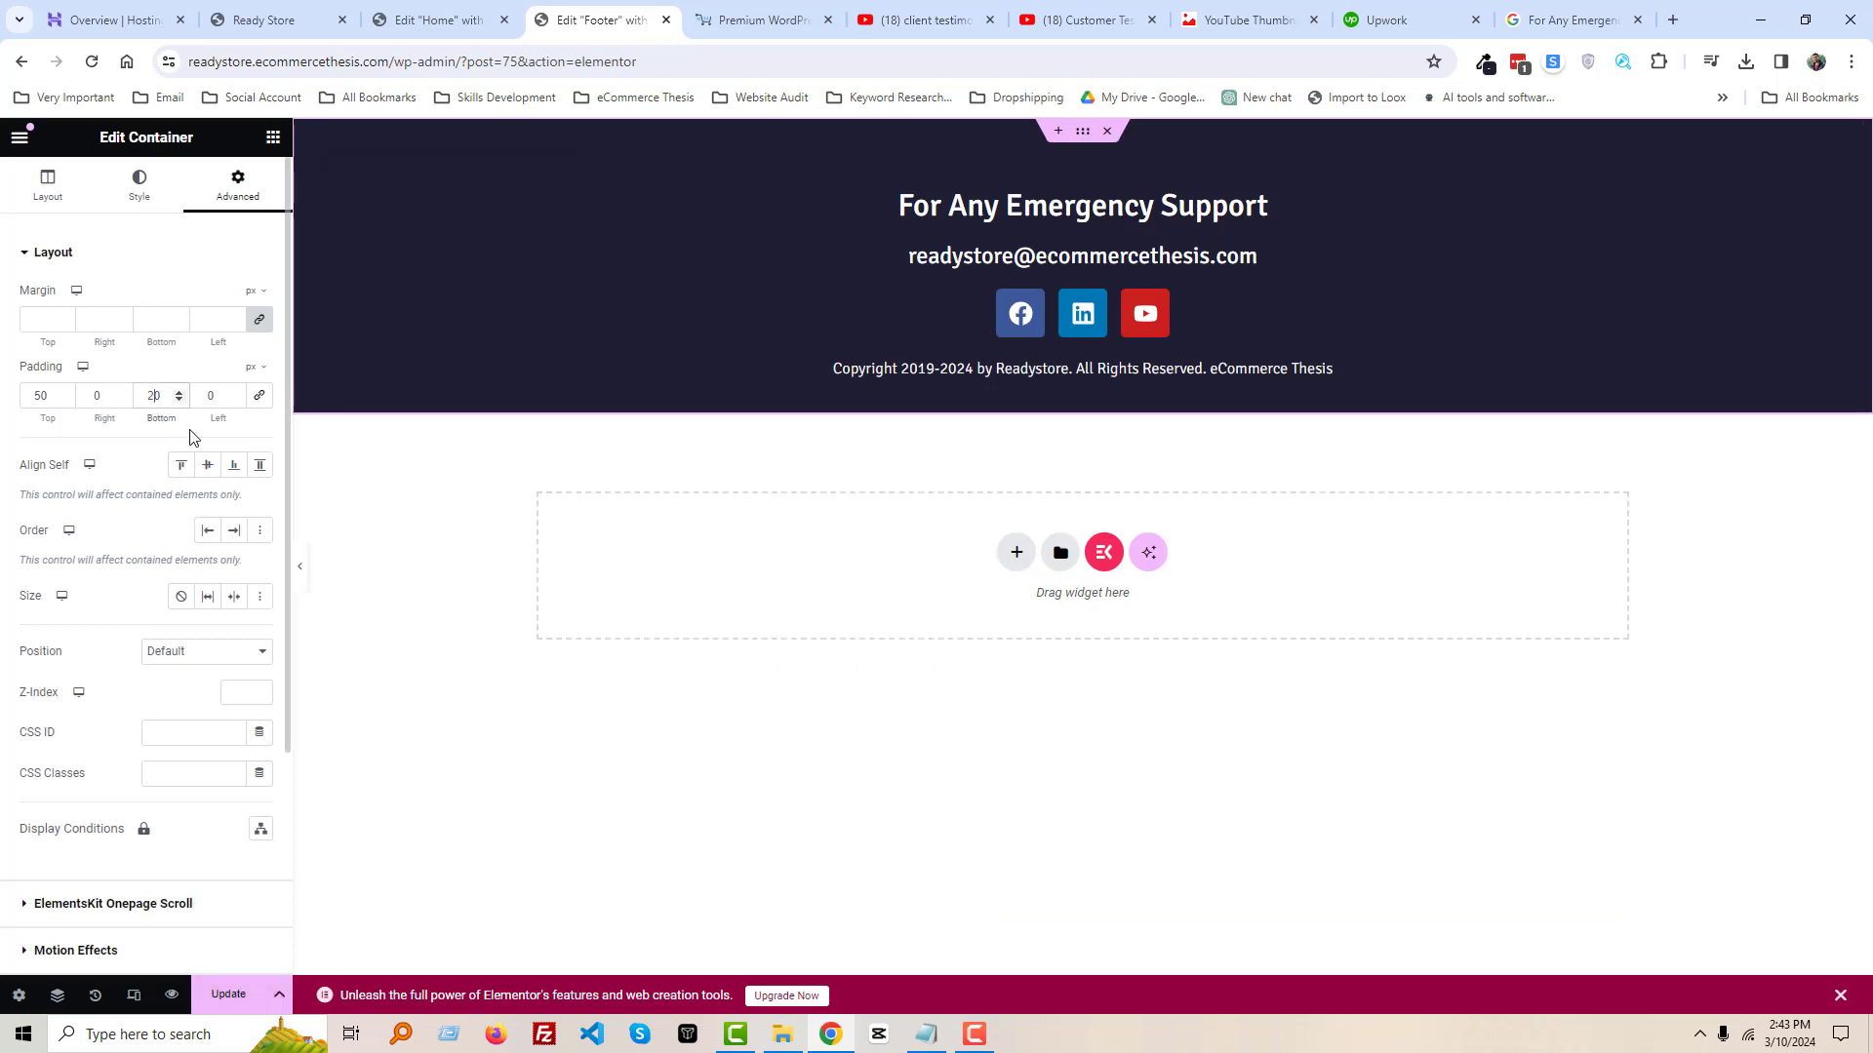
pyautogui.click(229, 995)
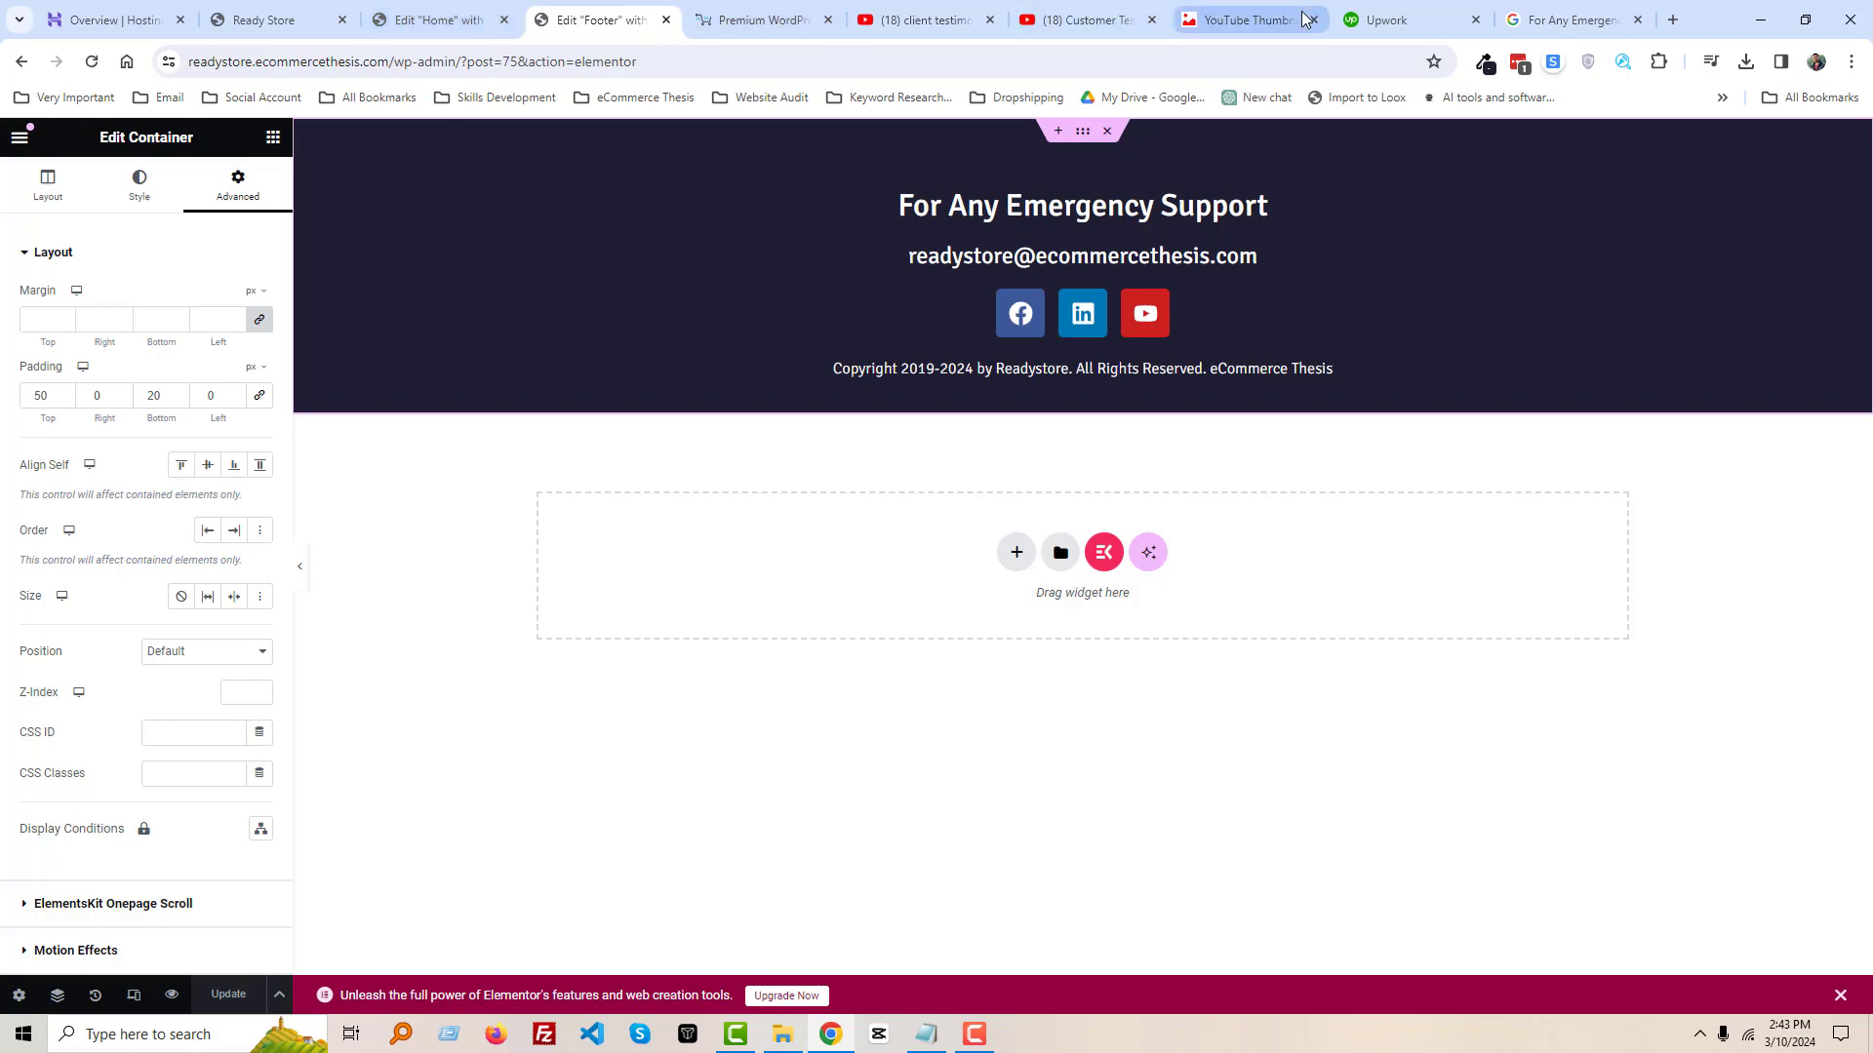
pyautogui.click(270, 21)
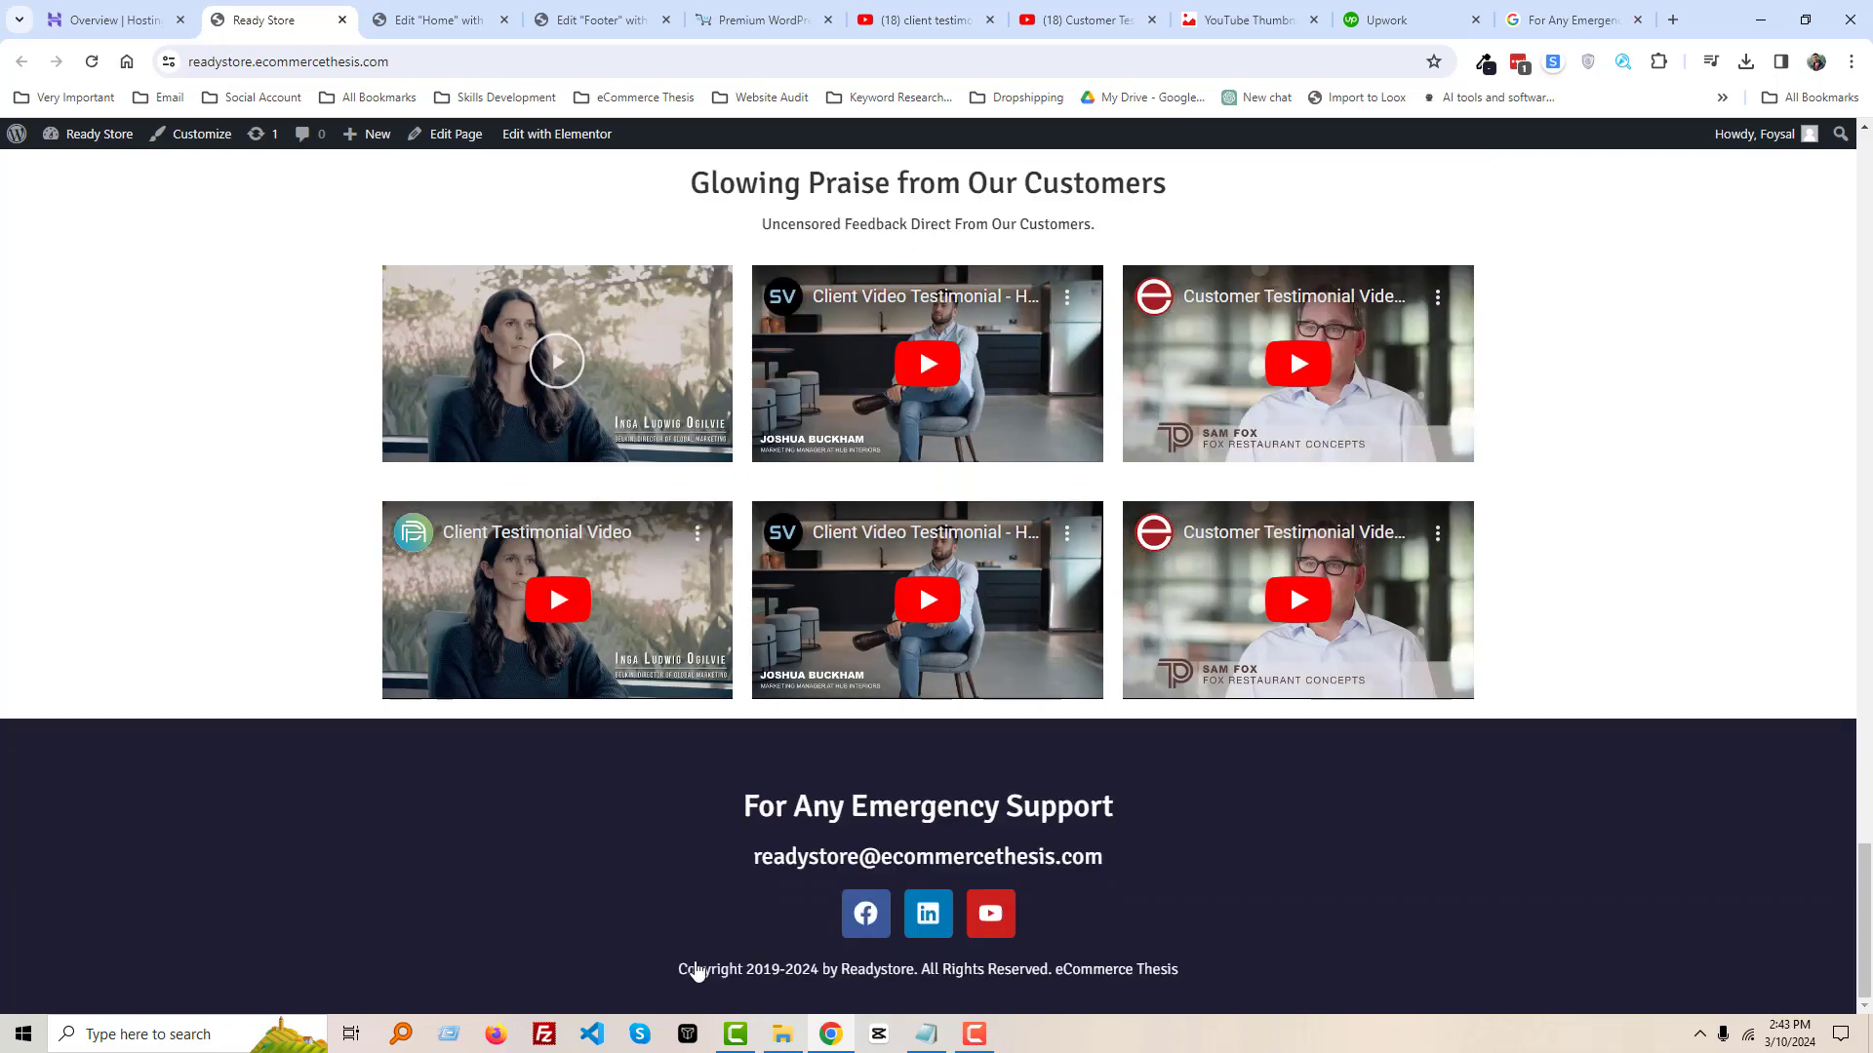
pyautogui.scroll(5, 1242, 995)
pyautogui.scroll(5, 1241, 995)
pyautogui.scroll(3, 1217, 974)
pyautogui.scroll(5, 1217, 976)
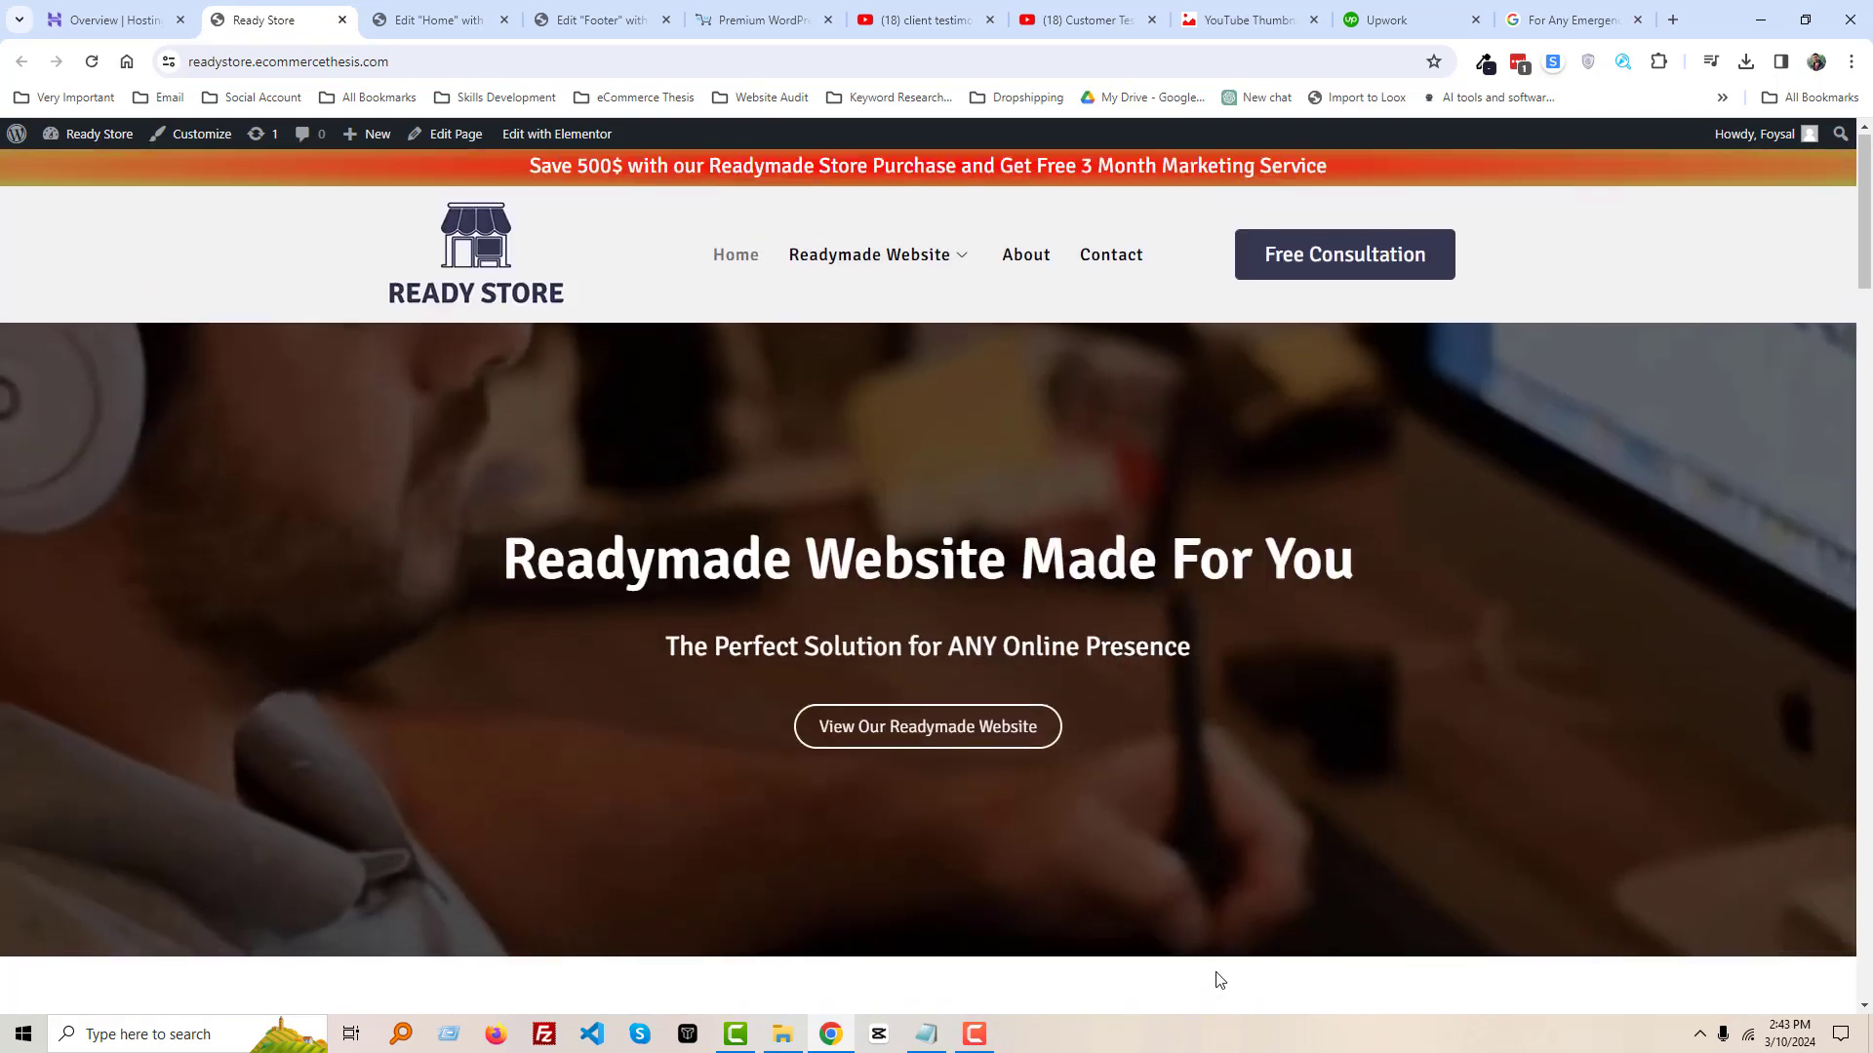